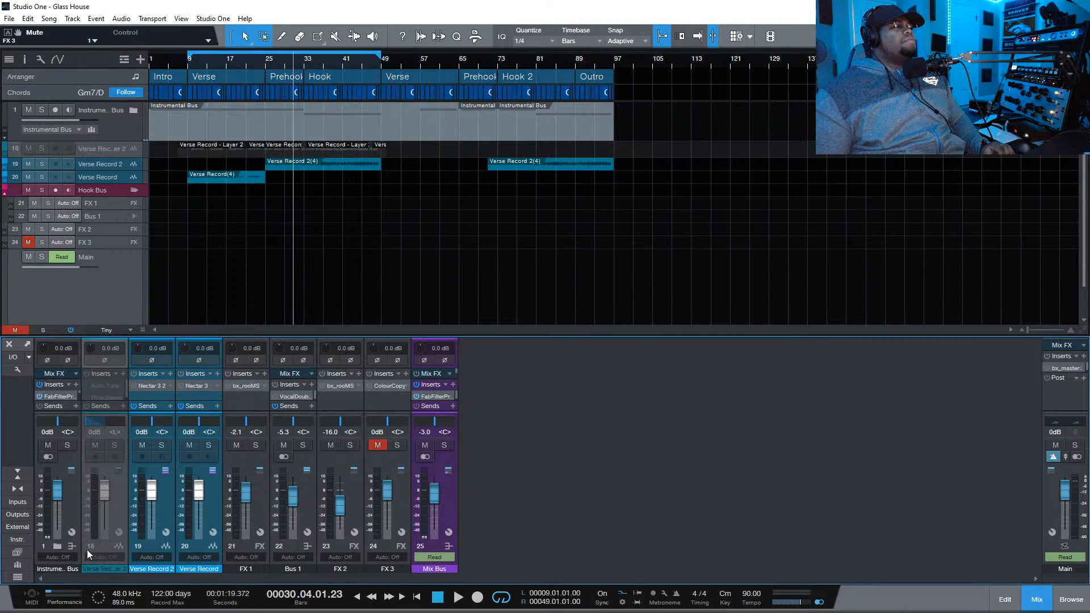
# Expand the Instrumental Bus folder in the mixer and enlarge the console's insert area
pyautogui.click(58, 546)
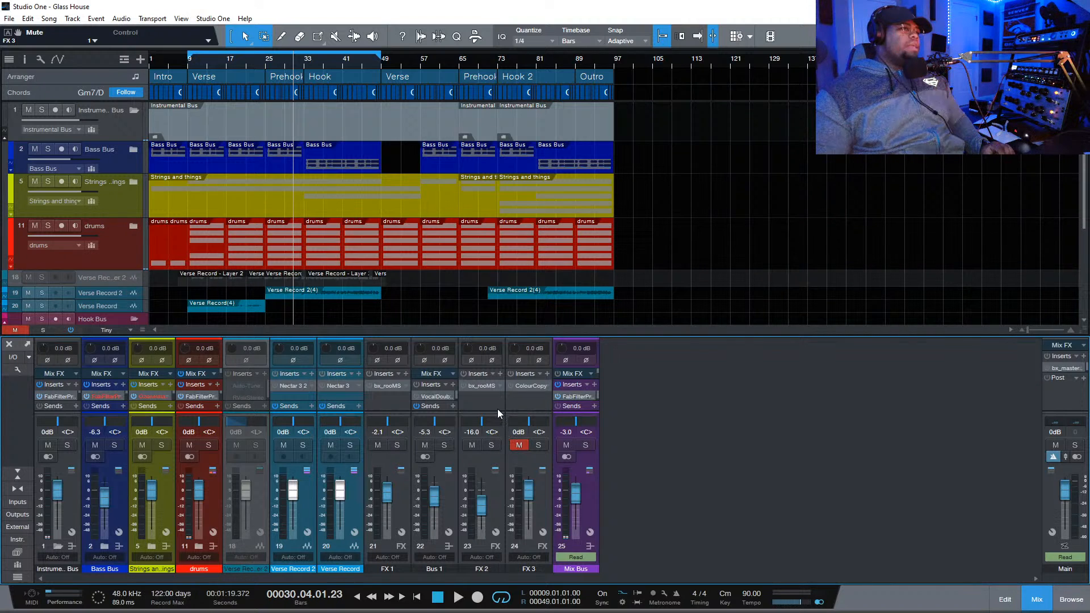
pyautogui.moveTo(452, 334); pyautogui.dragTo(452, 271)
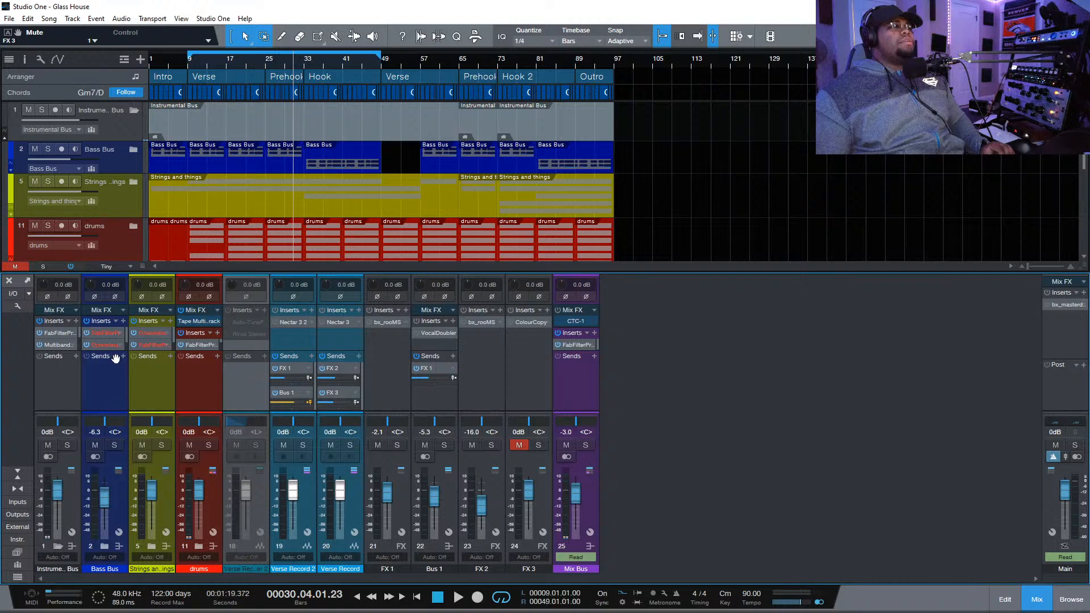
pyautogui.moveTo(114, 351); pyautogui.dragTo(113, 374)
pyautogui.click(117, 545)
pyautogui.click(109, 544)
pyautogui.click(109, 544)
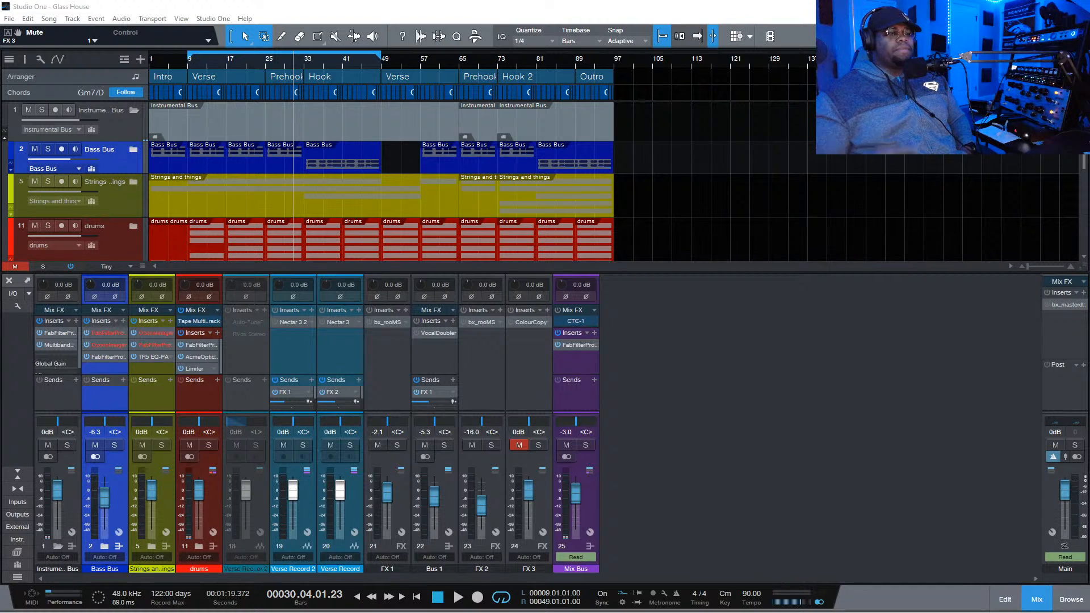
# Mute the FX 1, Bus 1 and FX 2 channels and play the song from the beginning
pyautogui.click(377, 446)
pyautogui.click(412, 449)
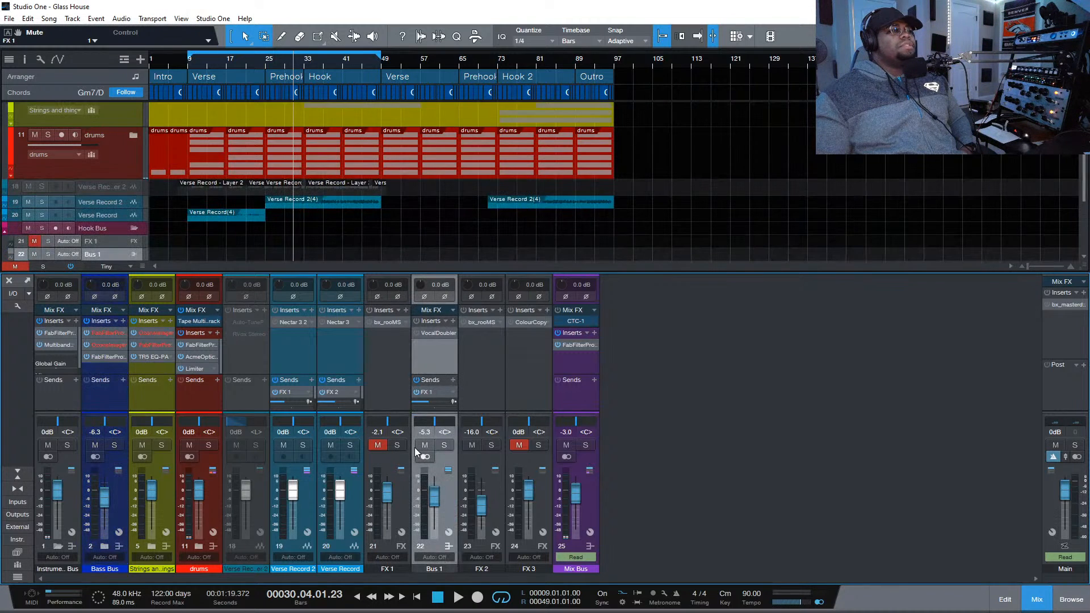
pyautogui.click(425, 445)
pyautogui.click(472, 441)
pyautogui.click(472, 445)
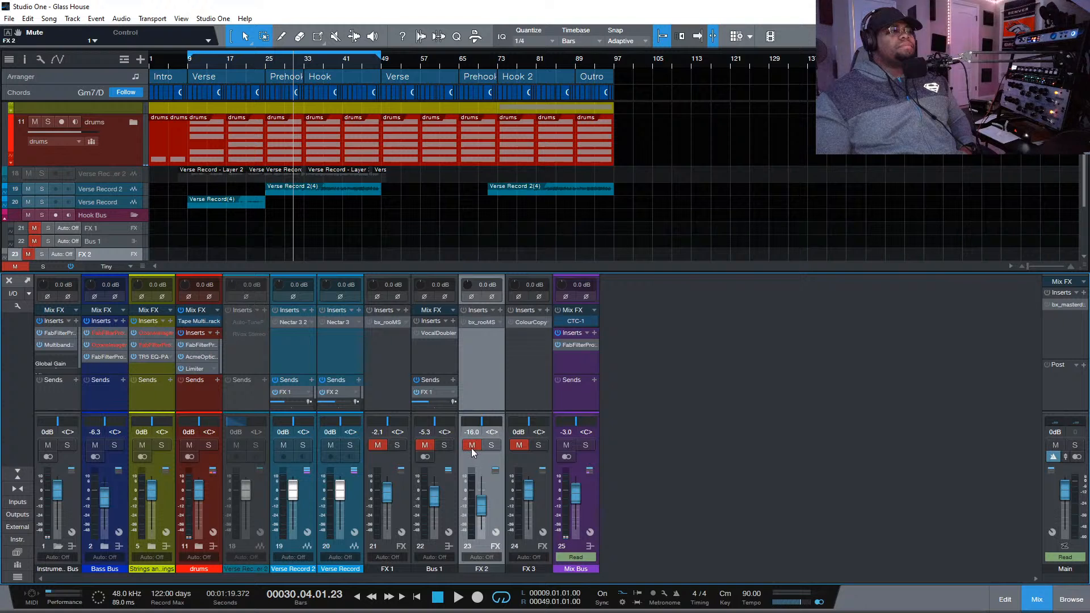
pyautogui.click(440, 597)
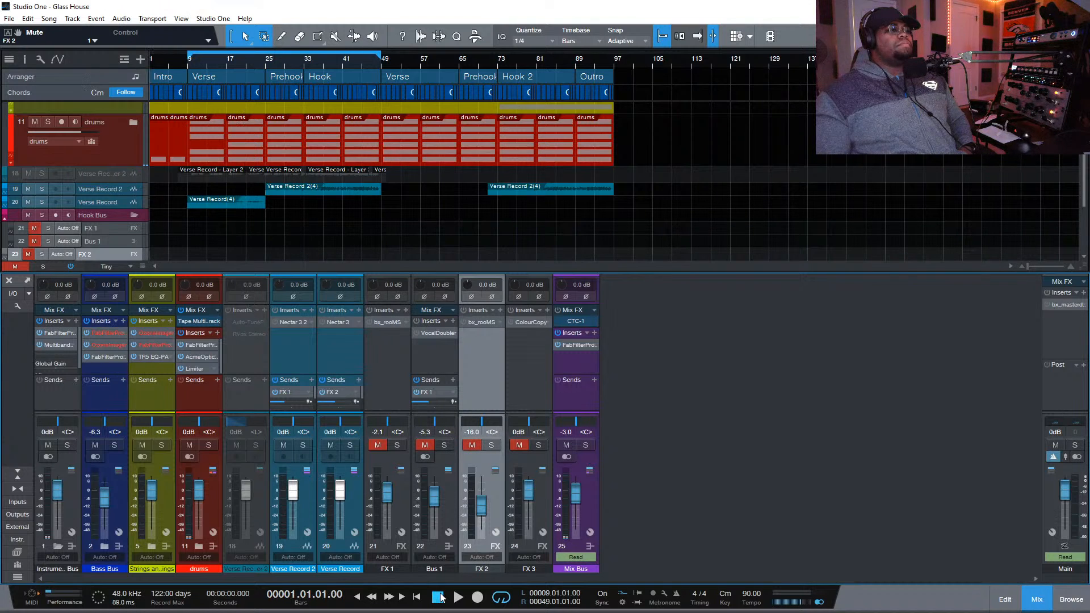
pyautogui.press('space')
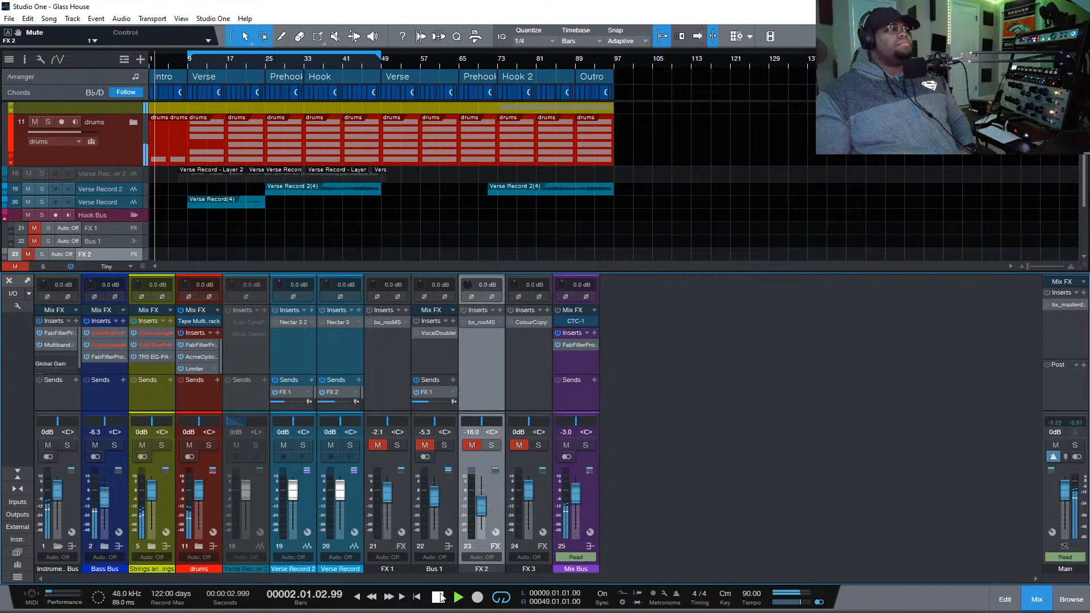
# Reduce the mixer's height and expand the drums and Strings and things folders in the track list
pyautogui.moveTo(109, 273); pyautogui.dragTo(109, 336)
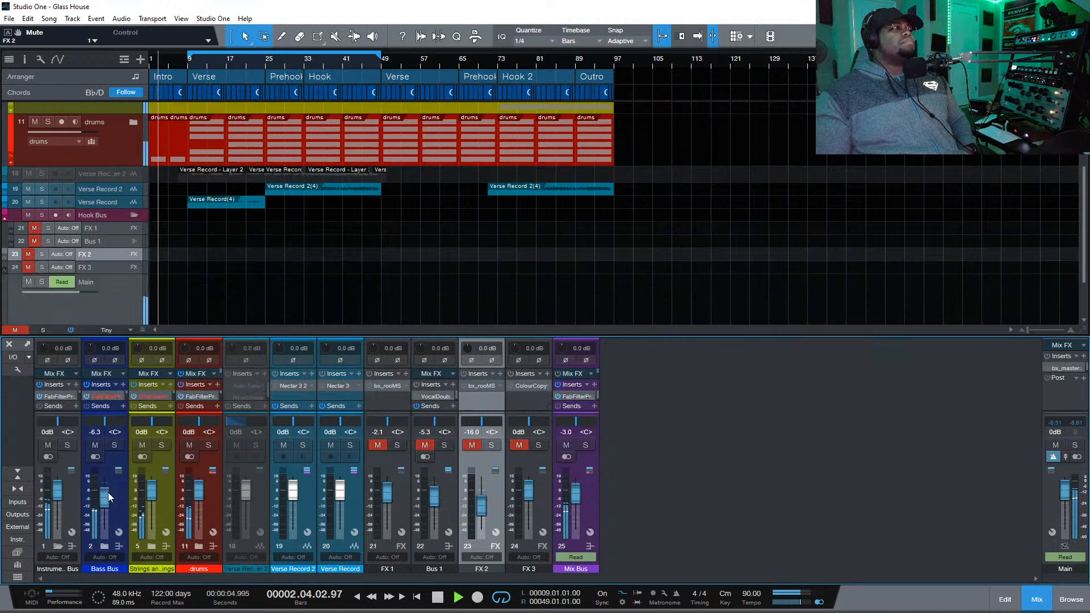
pyautogui.click(136, 122)
pyautogui.scroll(1, 114, 147)
pyautogui.click(134, 104)
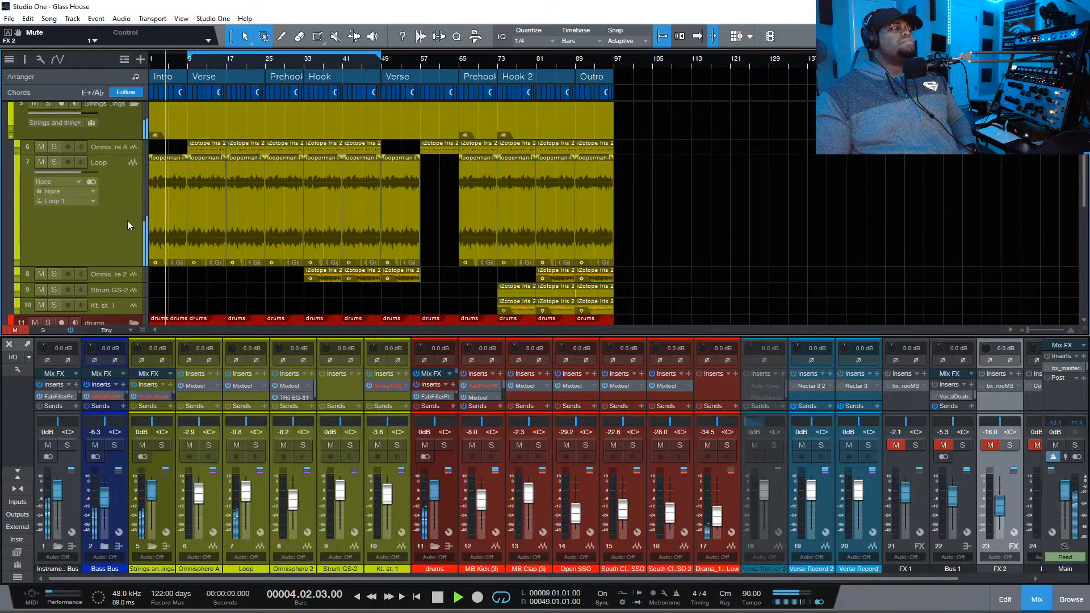
# Expand the Bass Bus folder and set all track heights to Tiny, with the vocal and FX channels in view
pyautogui.click(105, 328)
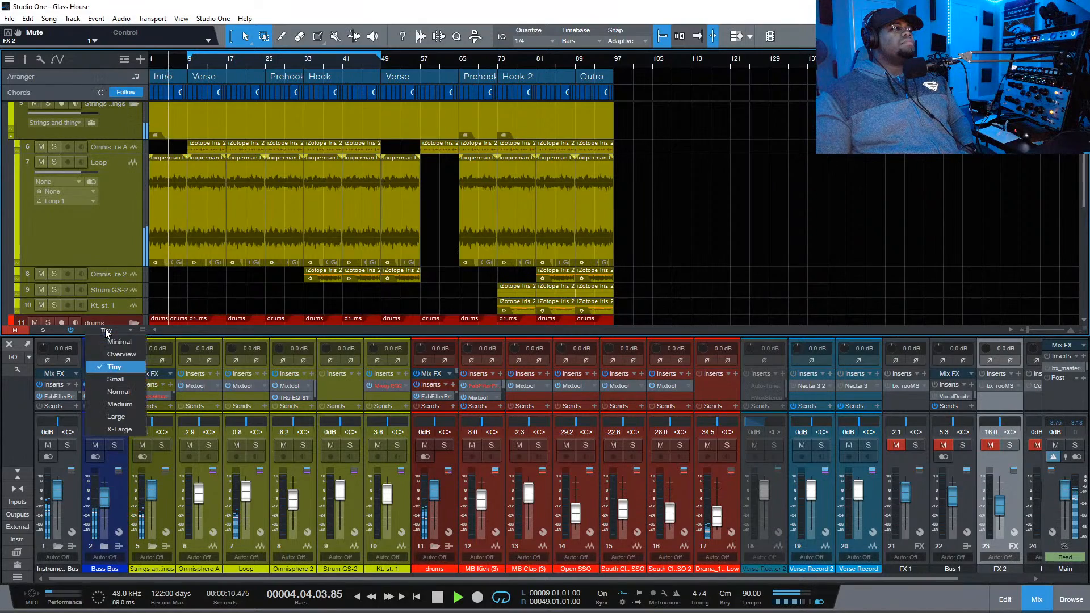
pyautogui.click(109, 365)
pyautogui.click(134, 122)
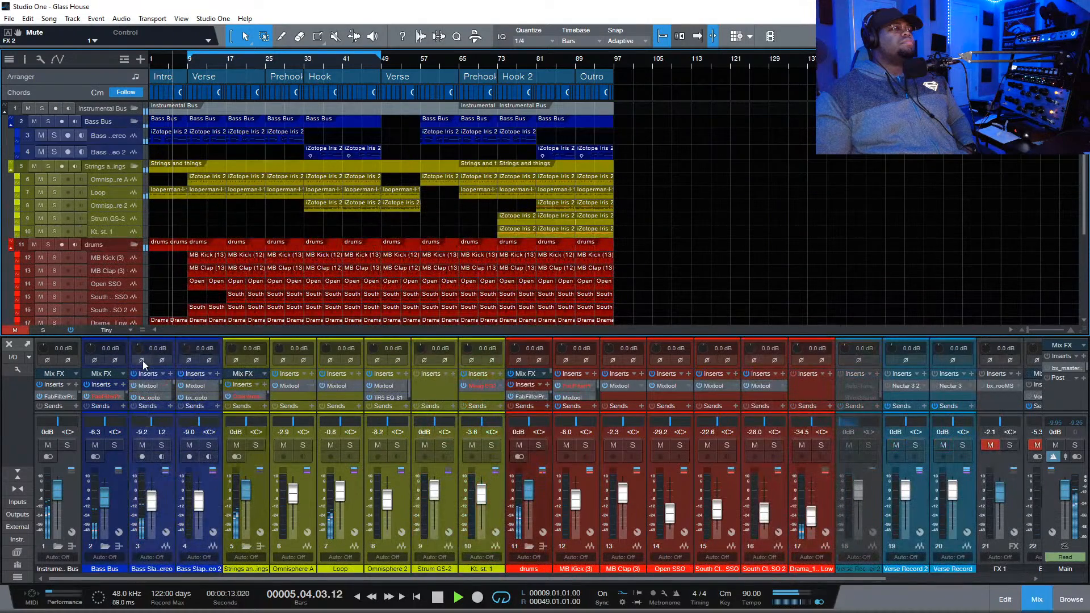
pyautogui.click(115, 329)
pyautogui.click(115, 366)
pyautogui.scroll(-5, 625, 237)
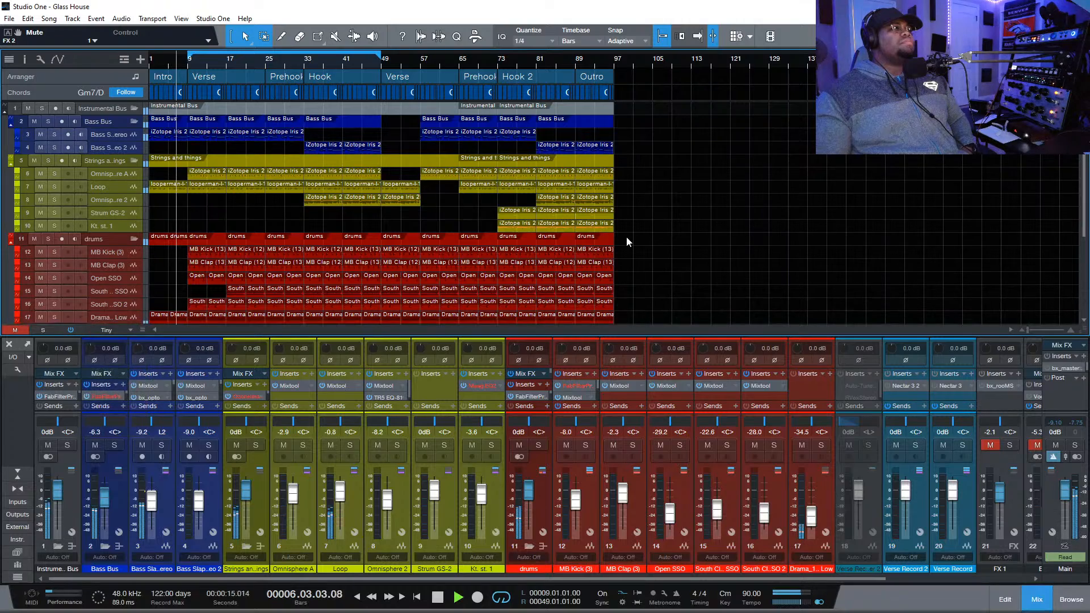
pyautogui.scroll(2, 609, 278)
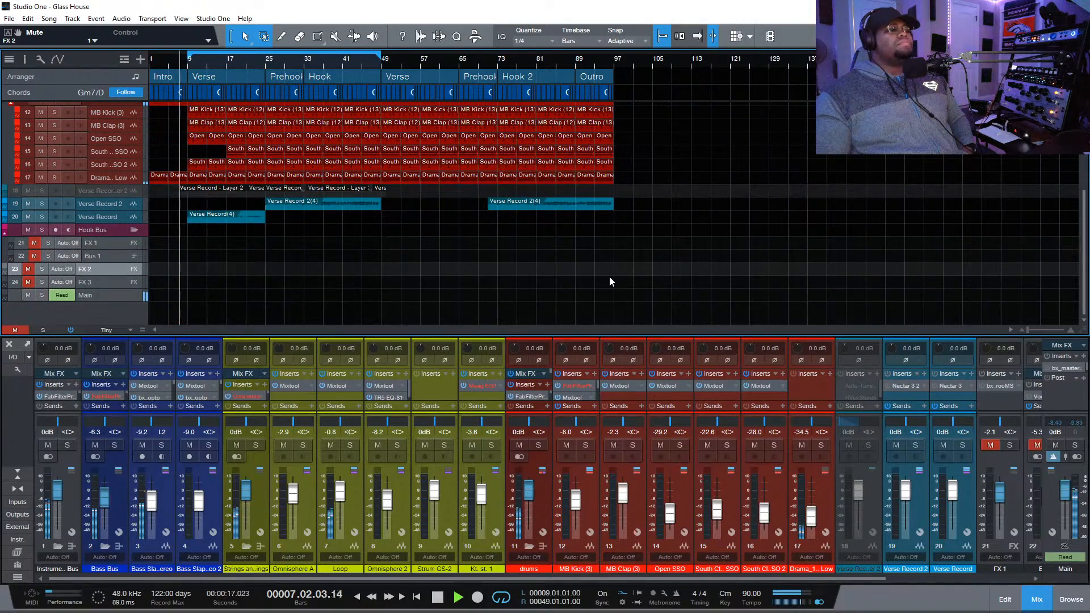
pyautogui.scroll(3, 609, 277)
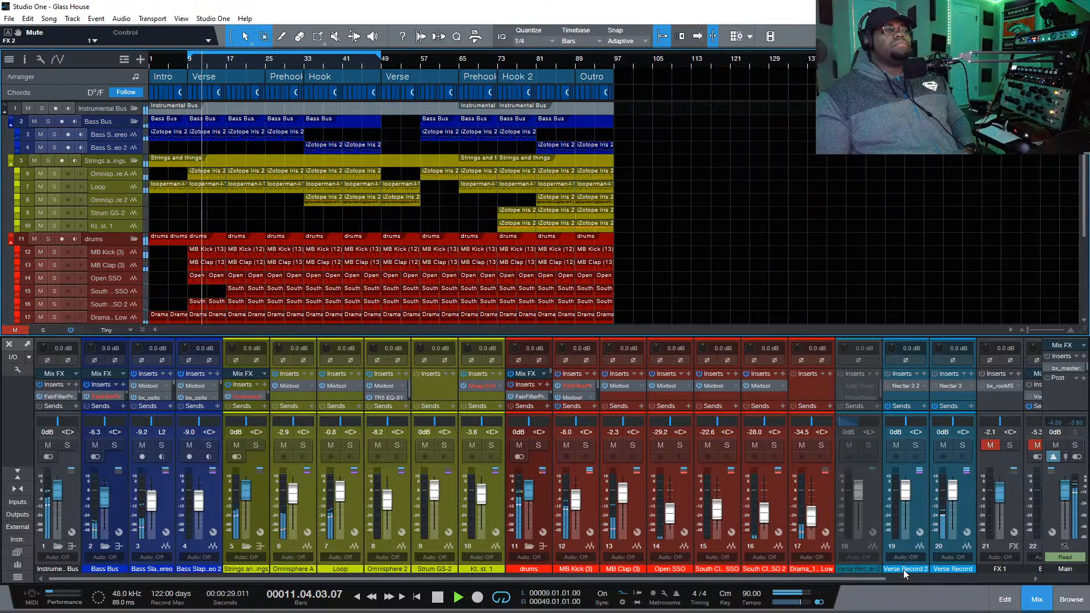
pyautogui.moveTo(874, 578); pyautogui.dragTo(1025, 594)
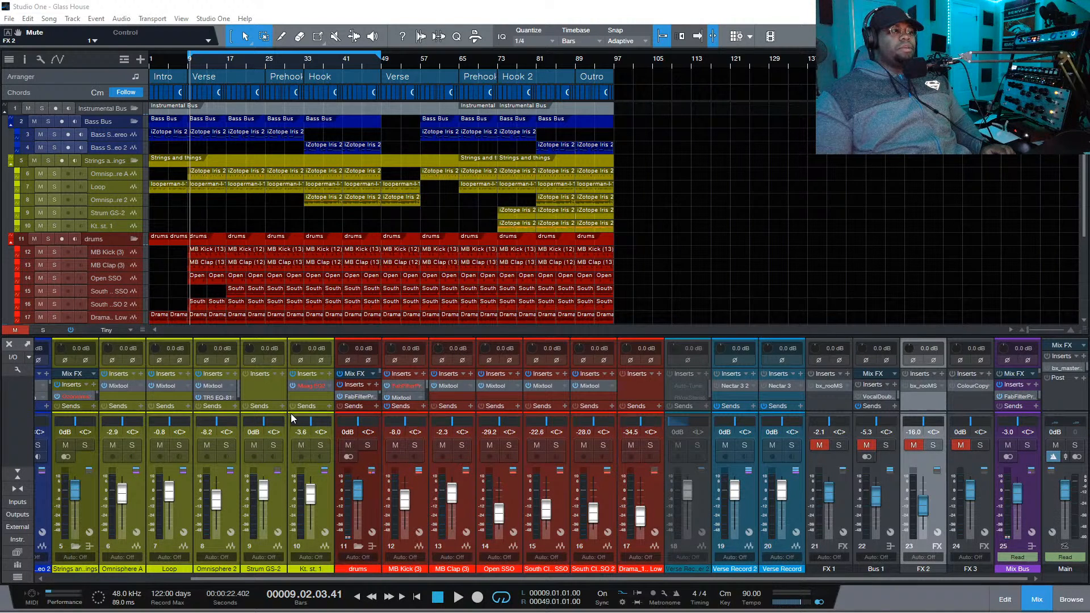
# Select the drums channel, enlarge the mixer to reveal all inserts and resize the sends area
pyautogui.moveTo(290, 411); pyautogui.dragTo(266, 527)
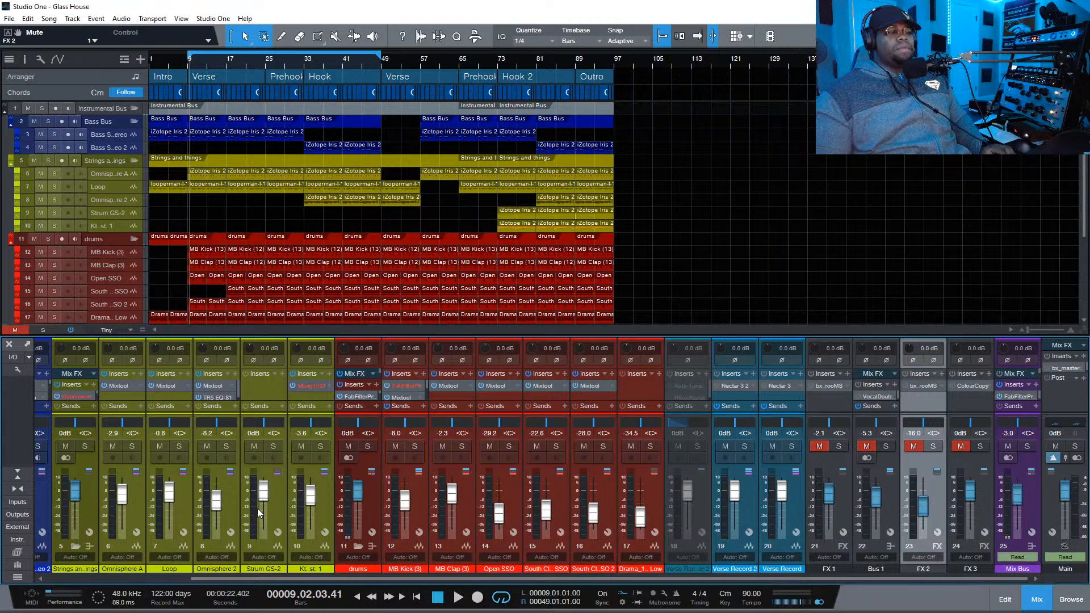
pyautogui.click(359, 342)
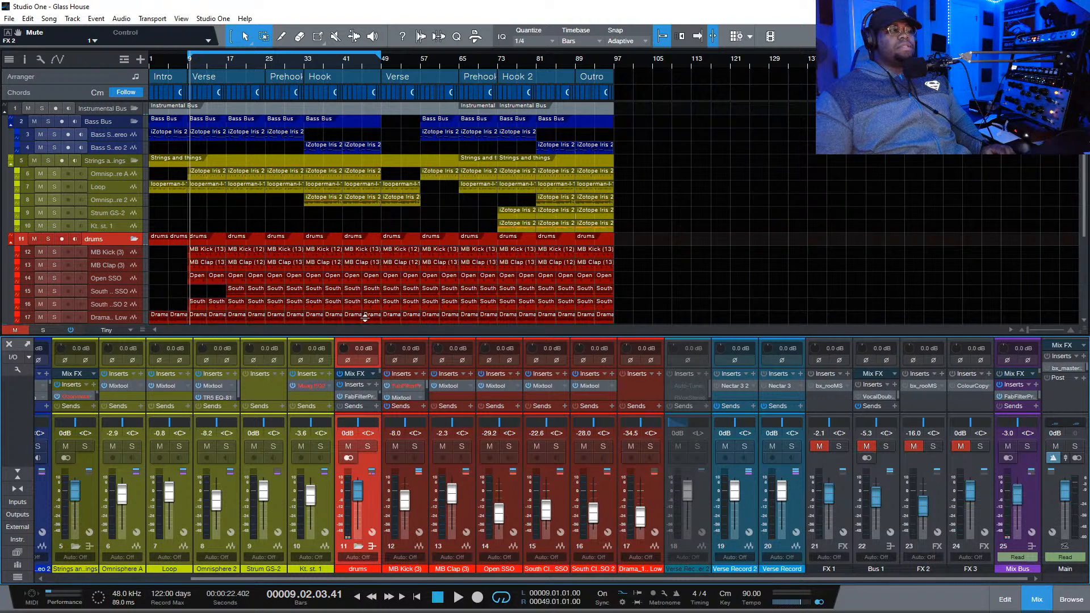
pyautogui.moveTo(360, 336); pyautogui.dragTo(409, 206)
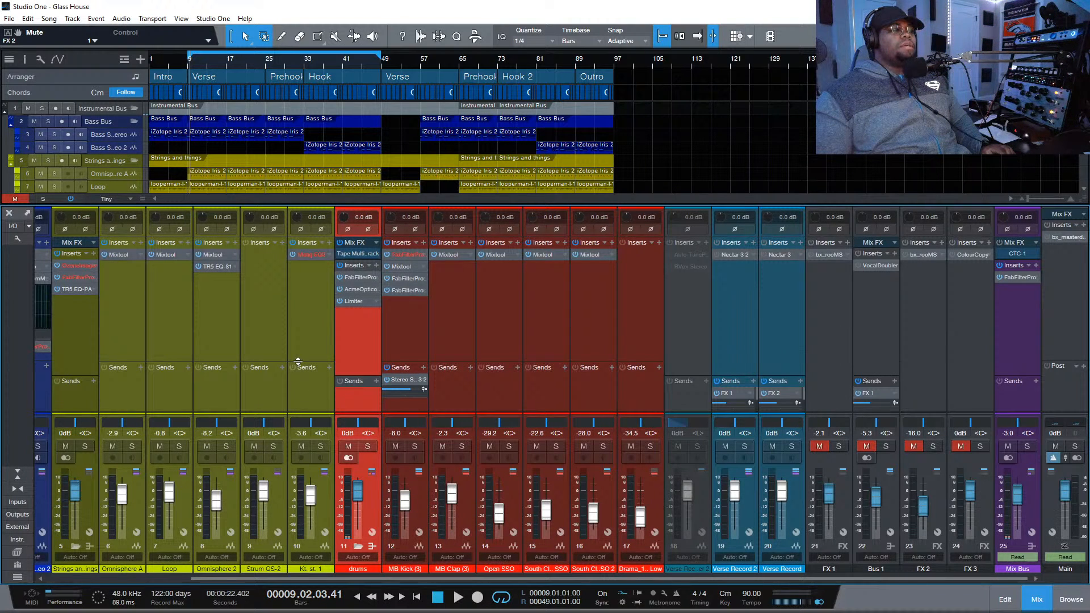
pyautogui.moveTo(297, 361); pyautogui.dragTo(295, 360)
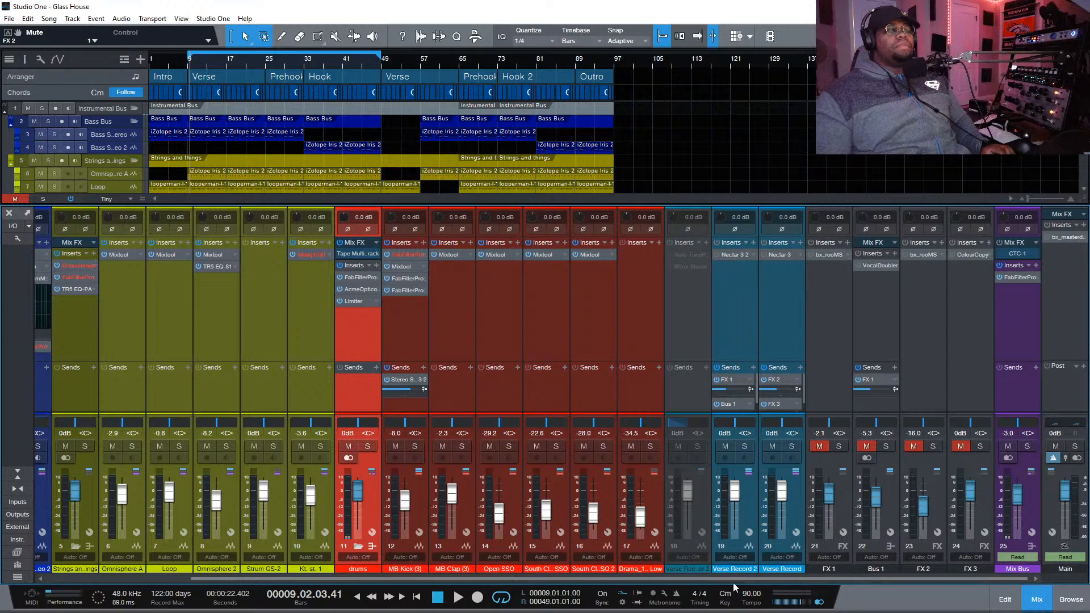
# Collapse the Bass Bus, Strings and things, and drums folders in the mixer
pyautogui.moveTo(500, 579); pyautogui.dragTo(356, 579)
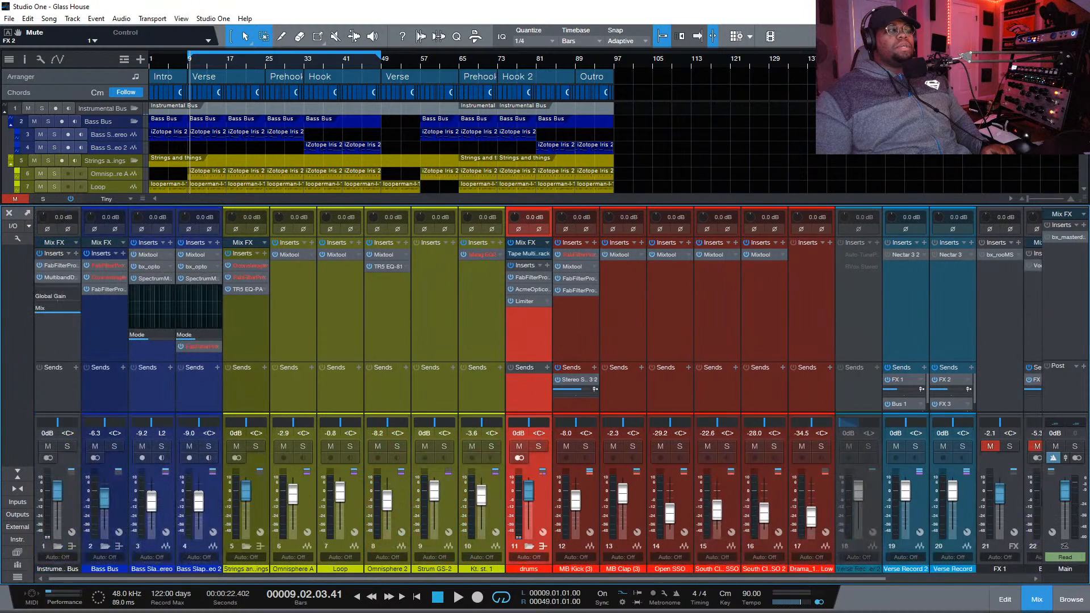
pyautogui.click(104, 549)
pyautogui.click(151, 548)
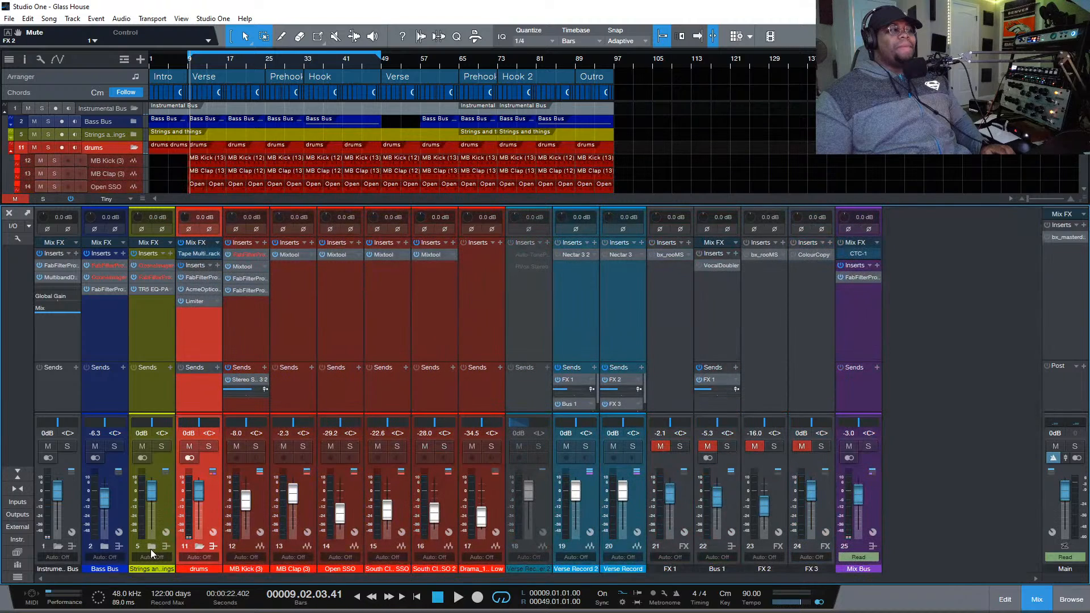
pyautogui.click(197, 547)
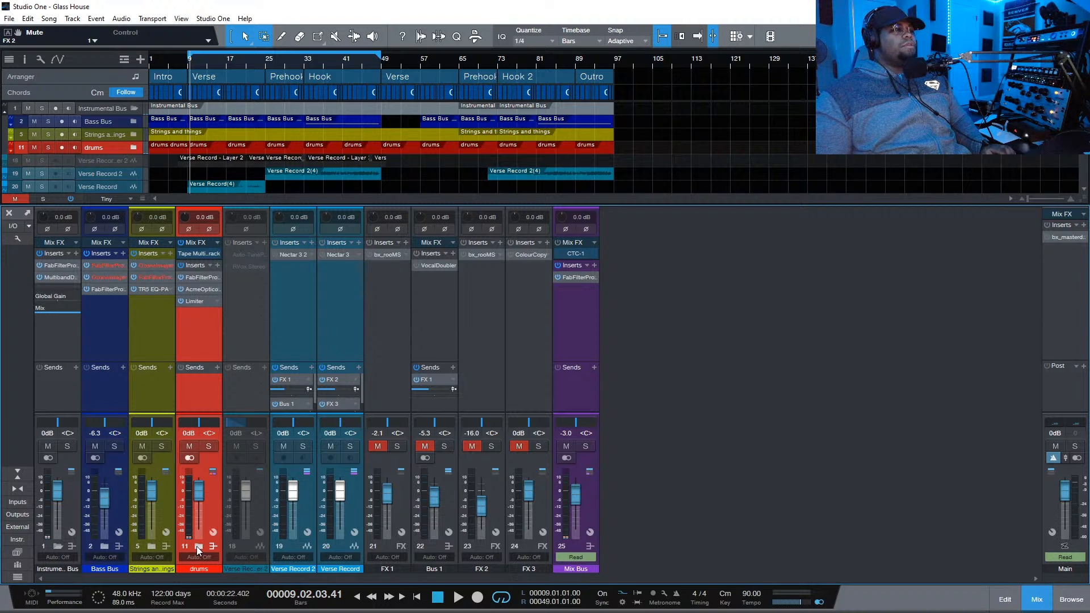
# Mute the Verse Record 2 and Verse Record channels, keep the Mix Bus unmuted, and deactivate the Mix Bus's FabFilter insert
pyautogui.moveTo(288, 448); pyautogui.dragTo(627, 452)
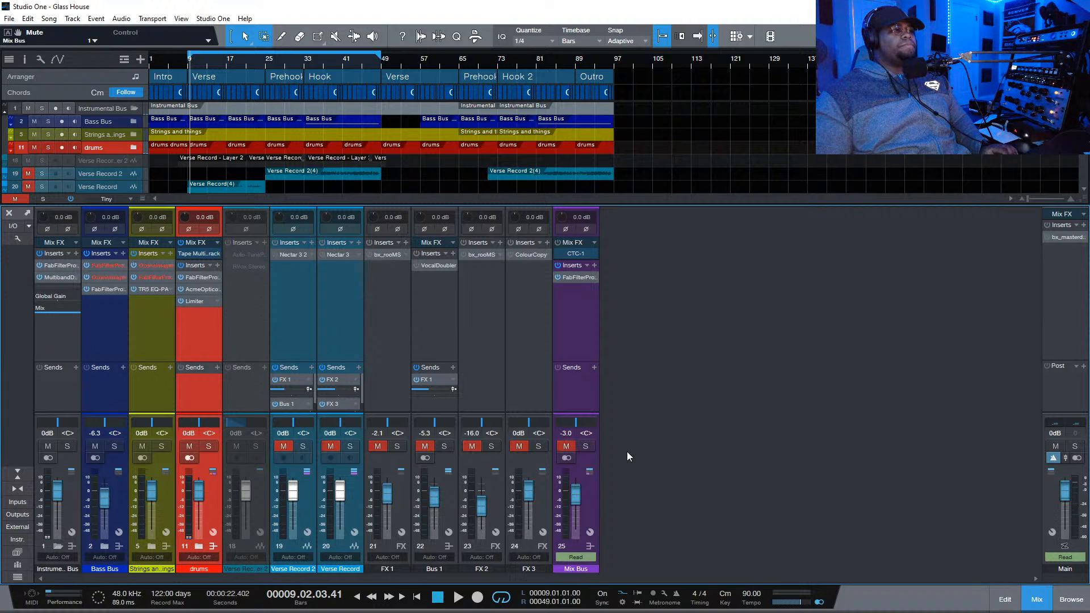
pyautogui.click(568, 446)
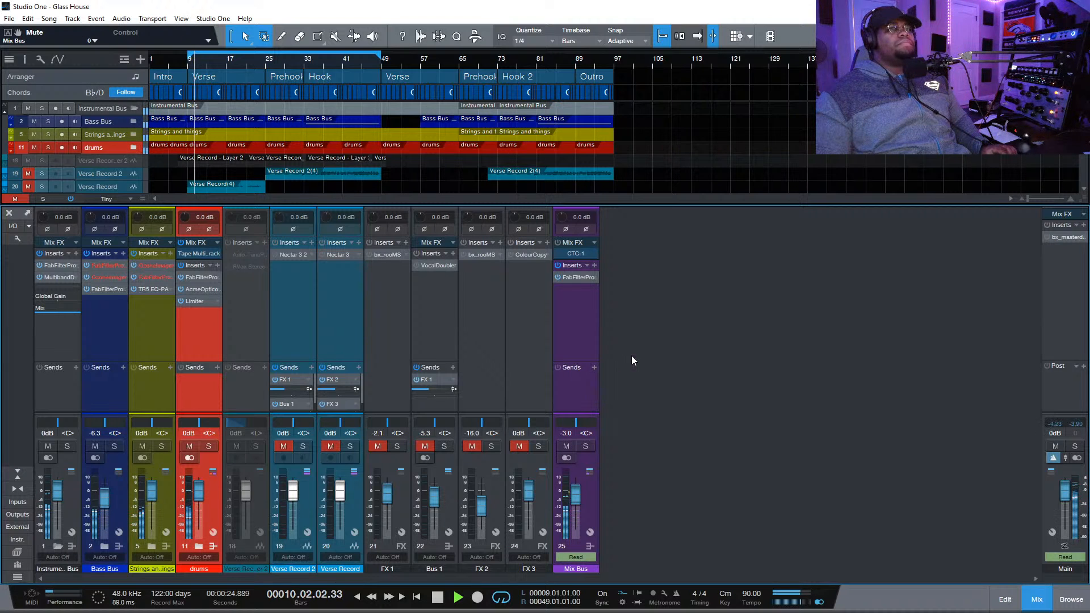
pyautogui.click(558, 277)
pyautogui.press('space')
# Expand the Bass Bus, drums, and Strings and things folders to show their individual mixer channels
pyautogui.click(101, 550)
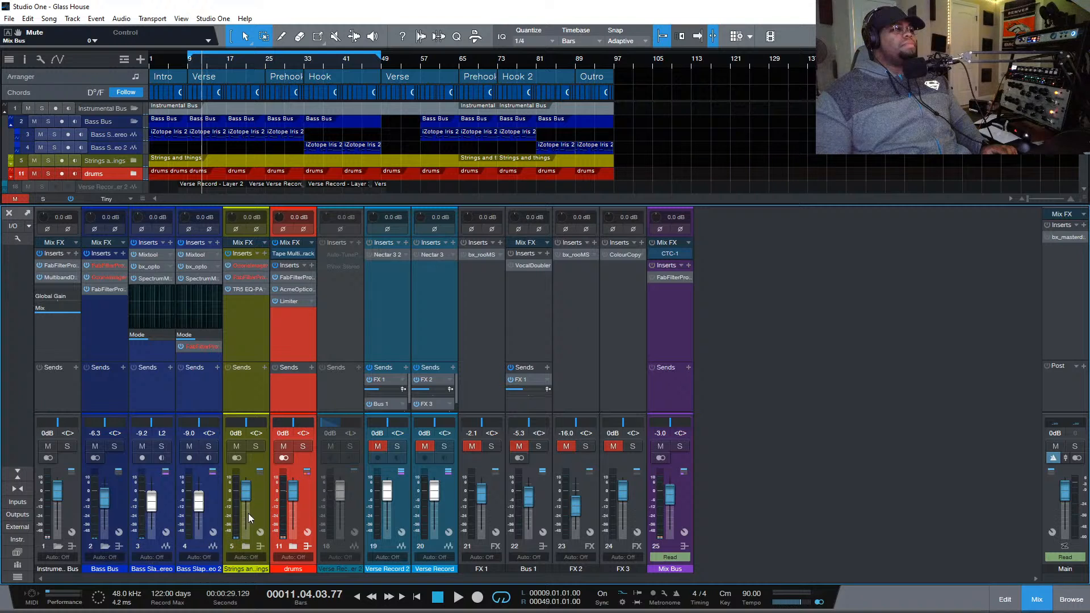
pyautogui.click(293, 547)
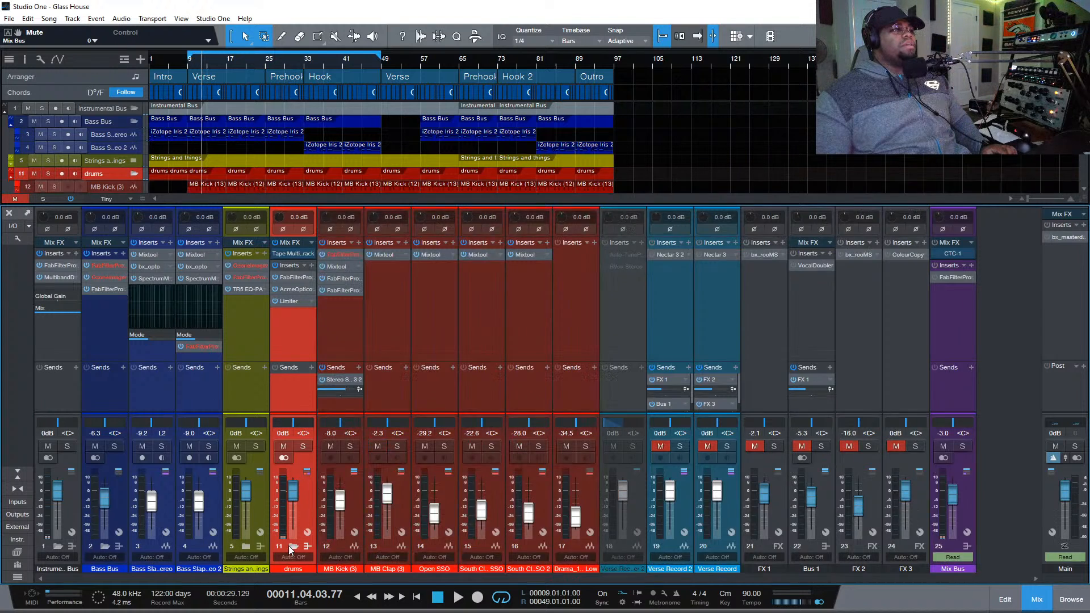
pyautogui.click(243, 550)
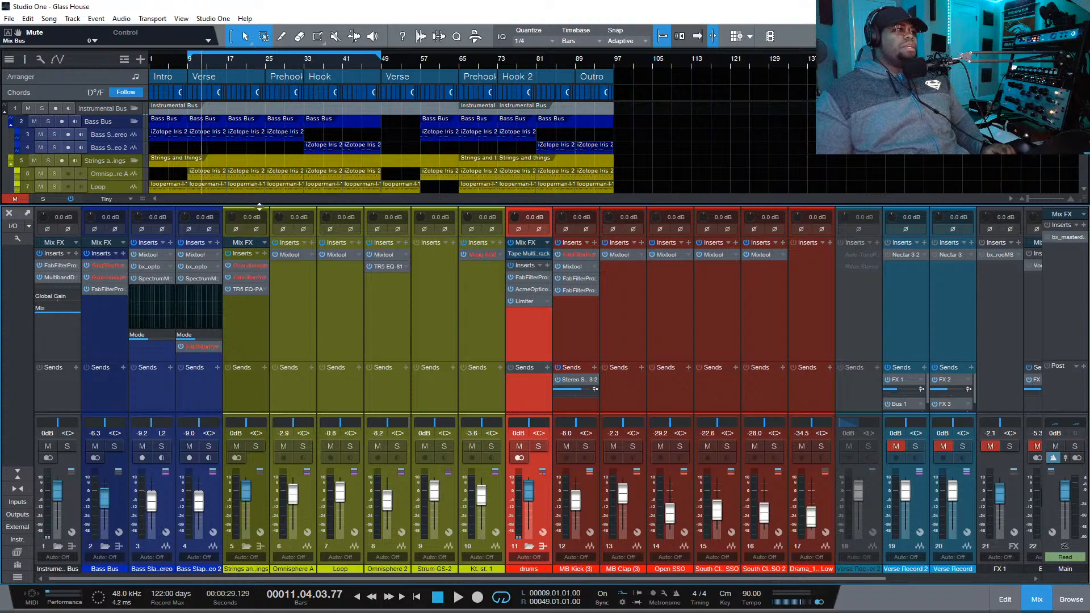
# Solo the Strings and things bus and start playback
pyautogui.click(260, 317)
pyautogui.click(256, 447)
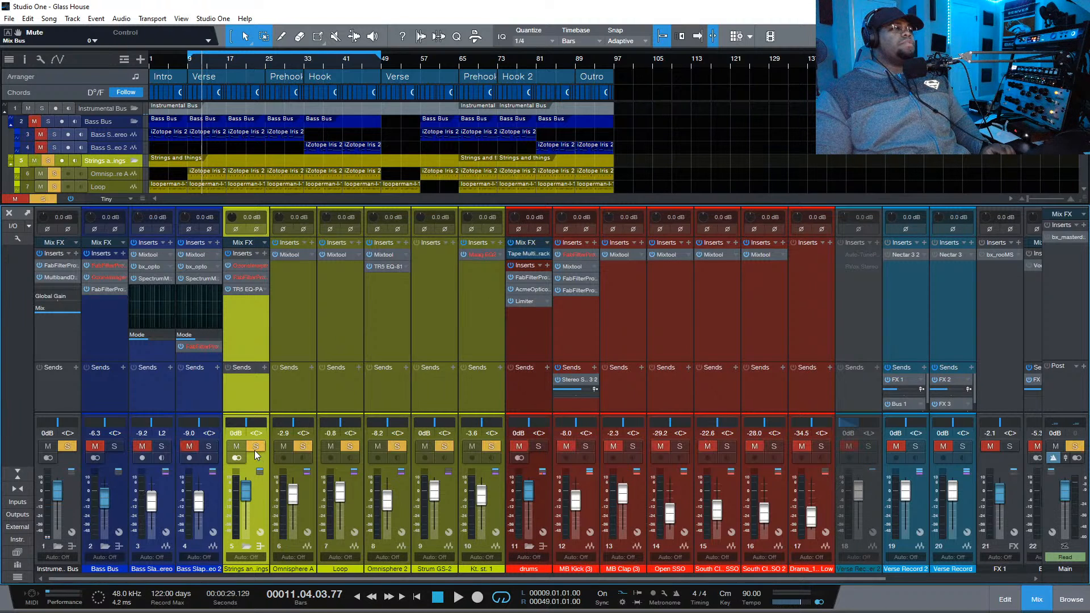
pyautogui.press('space')
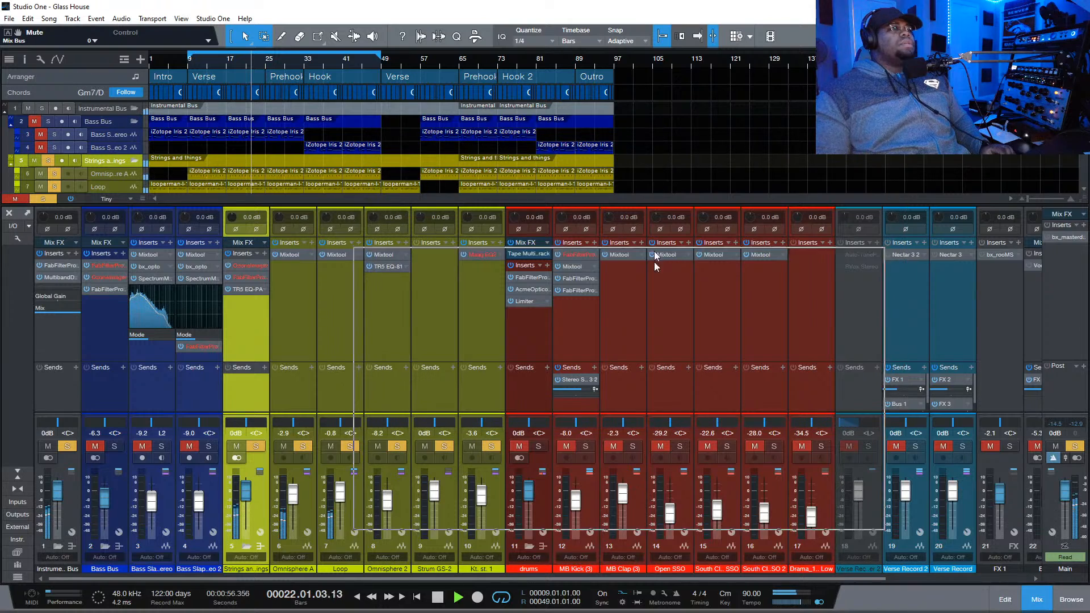
# Compare the Strings and things bus with its TR5 EQ-PA bypassed and active, and stop playback
pyautogui.moveTo(654, 275); pyautogui.dragTo(719, 244)
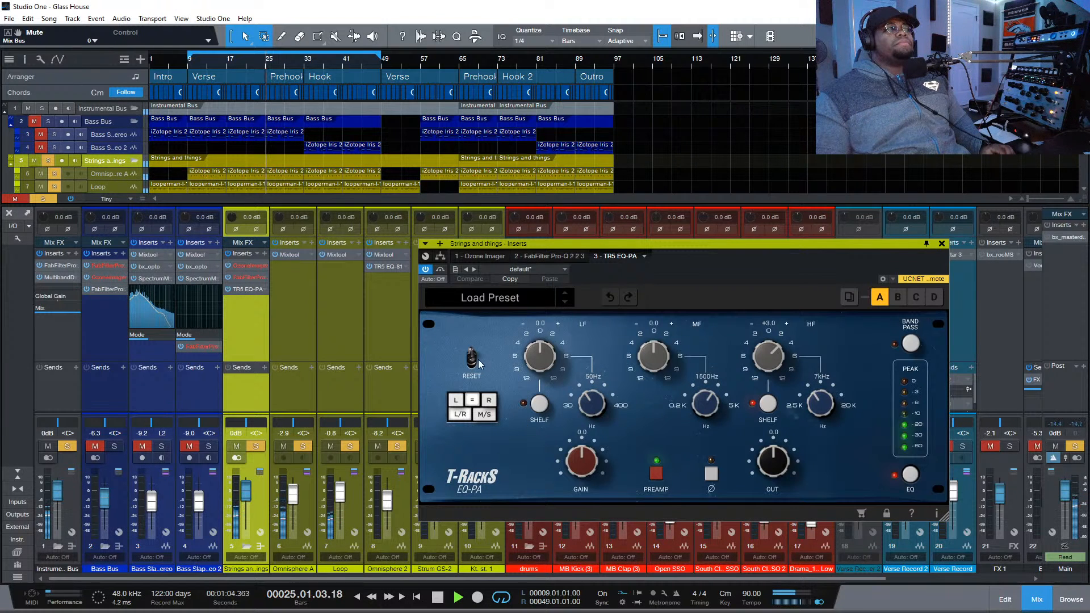
pyautogui.click(441, 269)
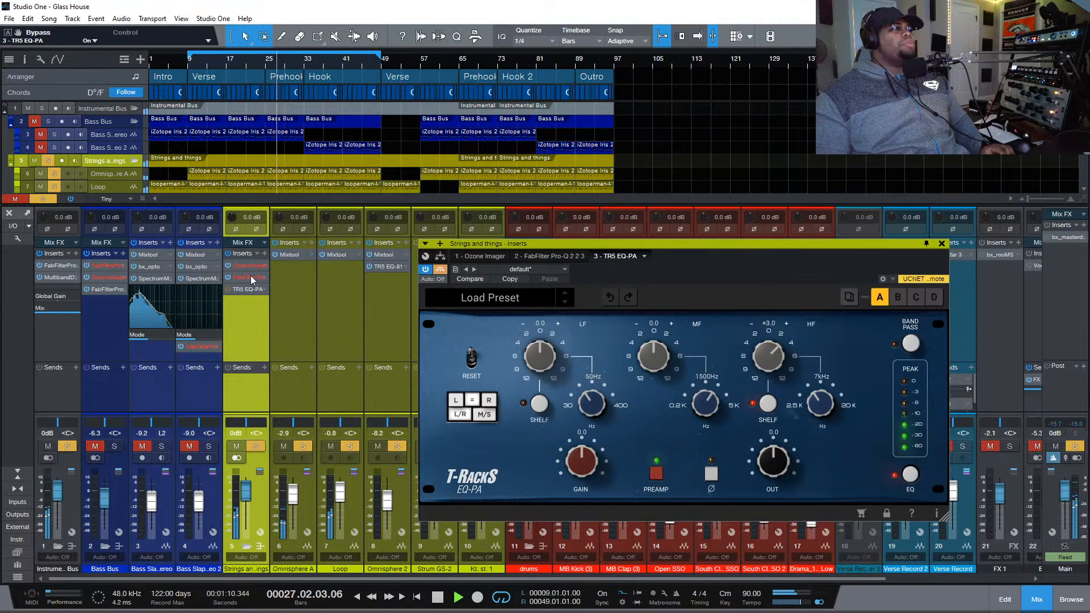
pyautogui.click(441, 270)
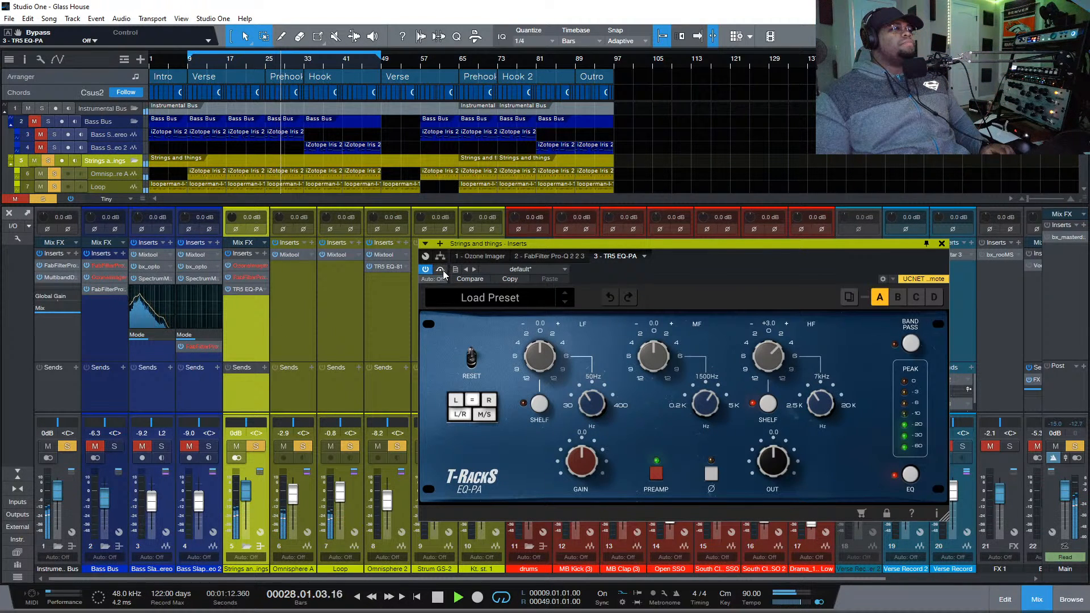
pyautogui.press('space')
# Replace the unavailable Ozone Imager on the Strings and things bus with Ozone Imager 2, placed ahead of TR5 EQ-PA
pyautogui.rightClick(268, 262)
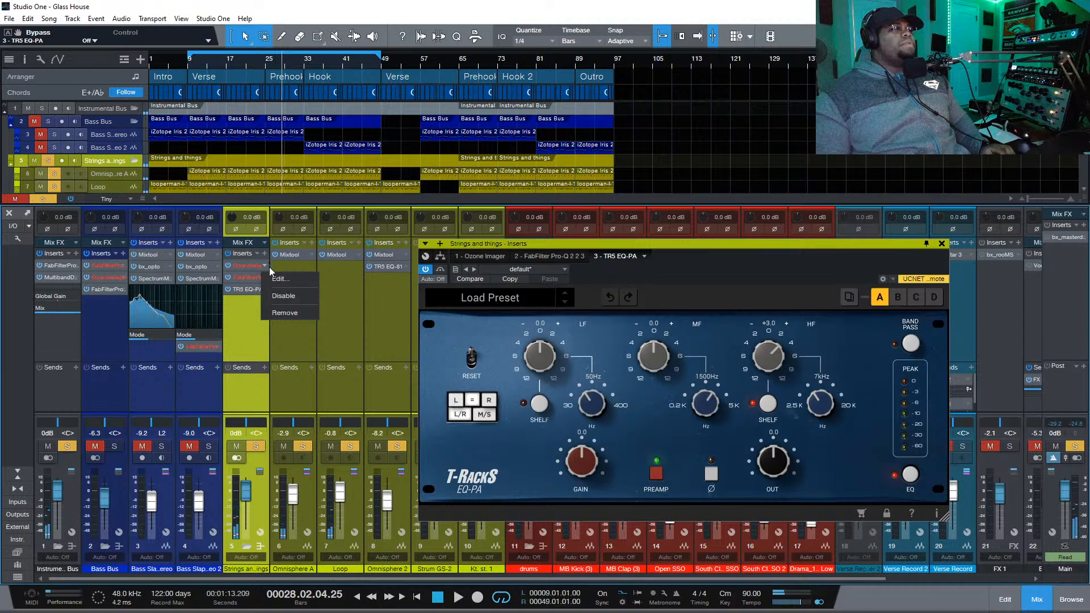
pyautogui.click(282, 315)
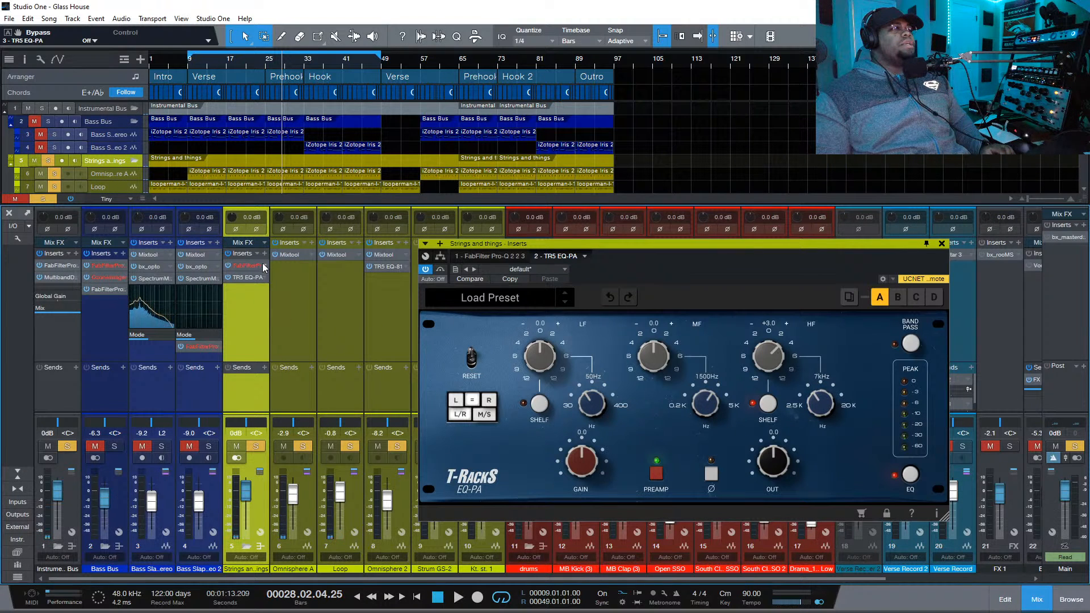
pyautogui.click(264, 254)
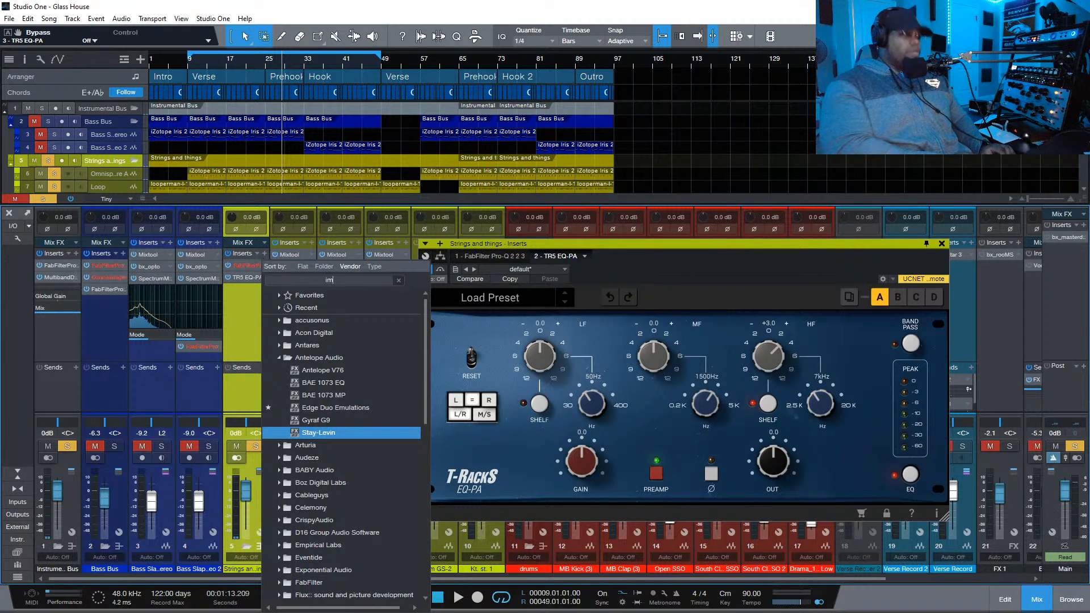
pyautogui.write('ima')
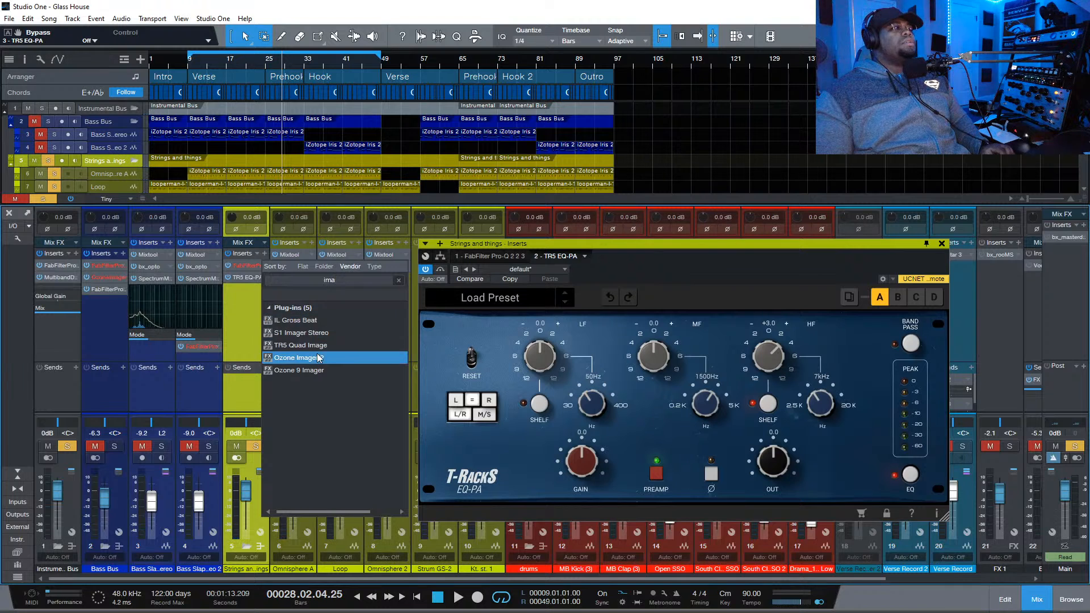
pyautogui.click(299, 358)
pyautogui.moveTo(254, 291); pyautogui.dragTo(253, 277)
# Set the imager's width to 23% with Stereoize on at 3.4 ms, and compare it bypassed and active during playback
pyautogui.moveTo(766, 407); pyautogui.dragTo(805, 434)
pyautogui.click(785, 326)
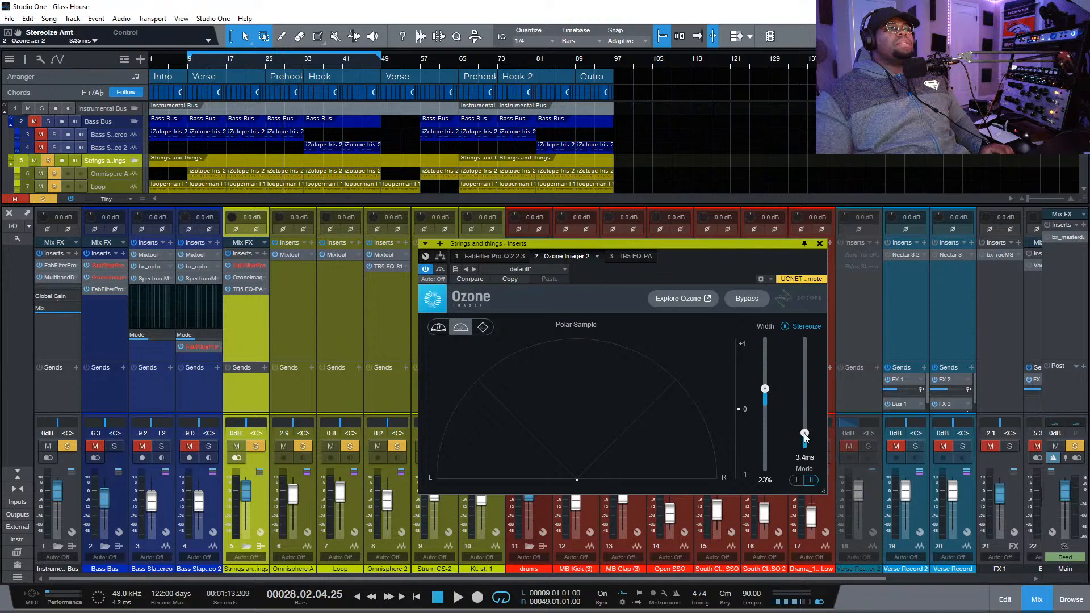
pyautogui.press('space')
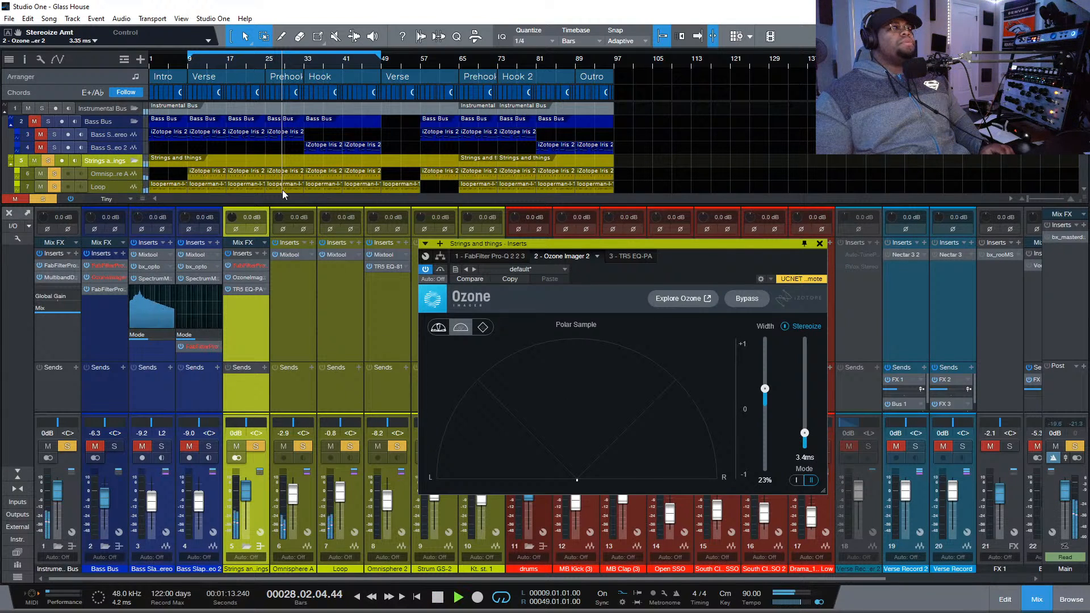
pyautogui.click(440, 270)
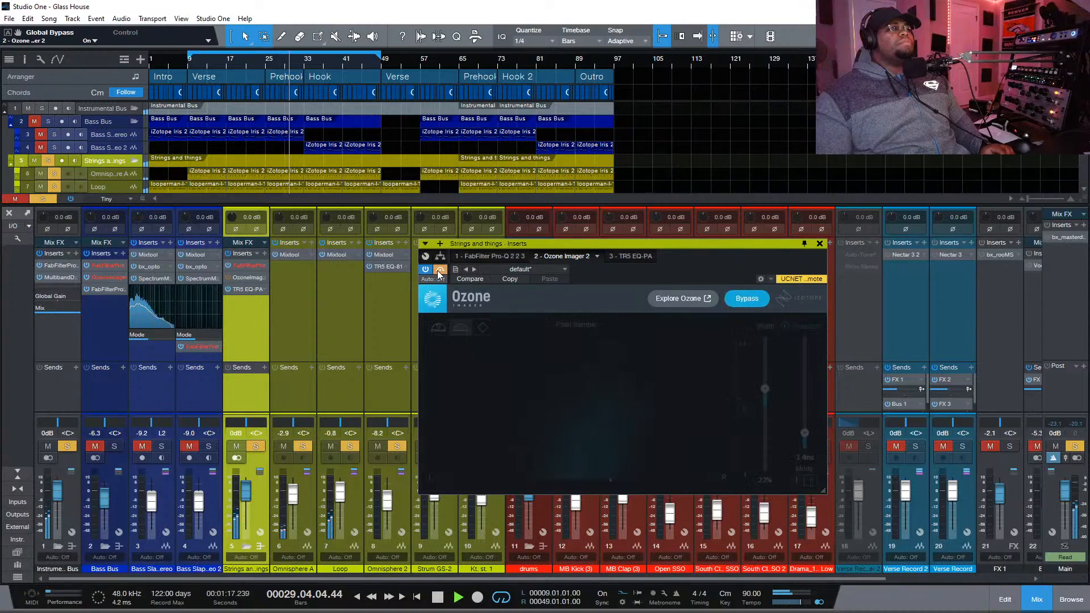
pyautogui.click(440, 271)
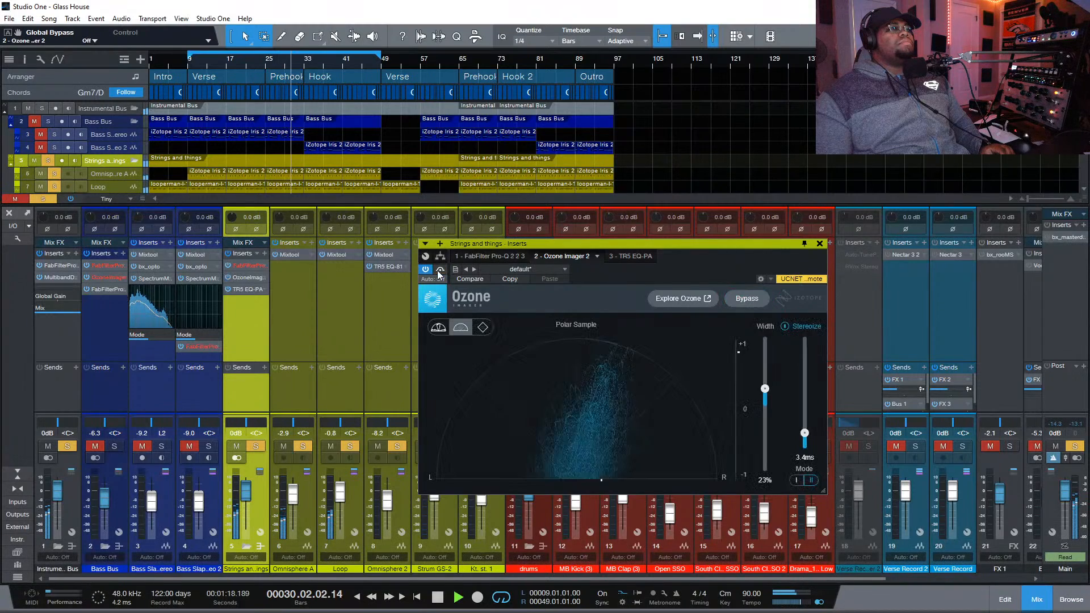
# Compare the imager's Stereoize modes I and II, keep mode I, stop playback and close the plug-in window
pyautogui.click(797, 483)
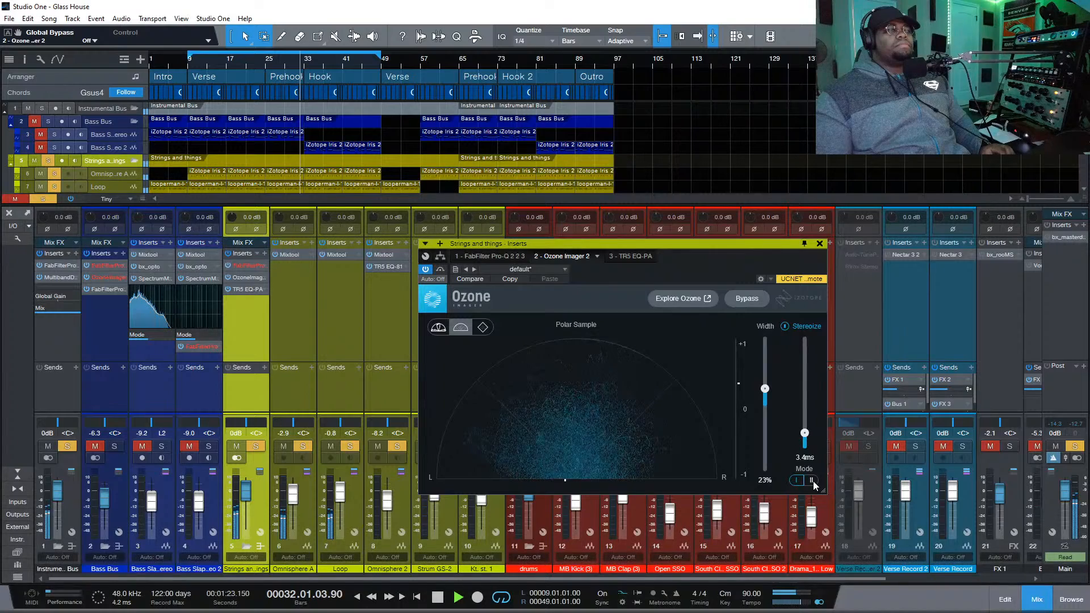
pyautogui.click(814, 482)
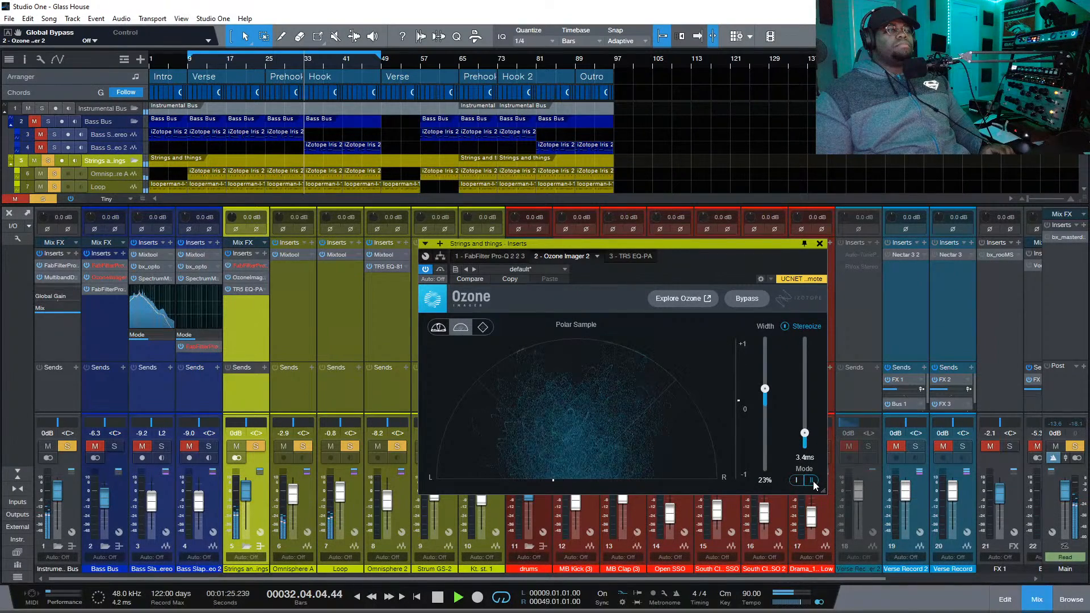
pyautogui.press('space')
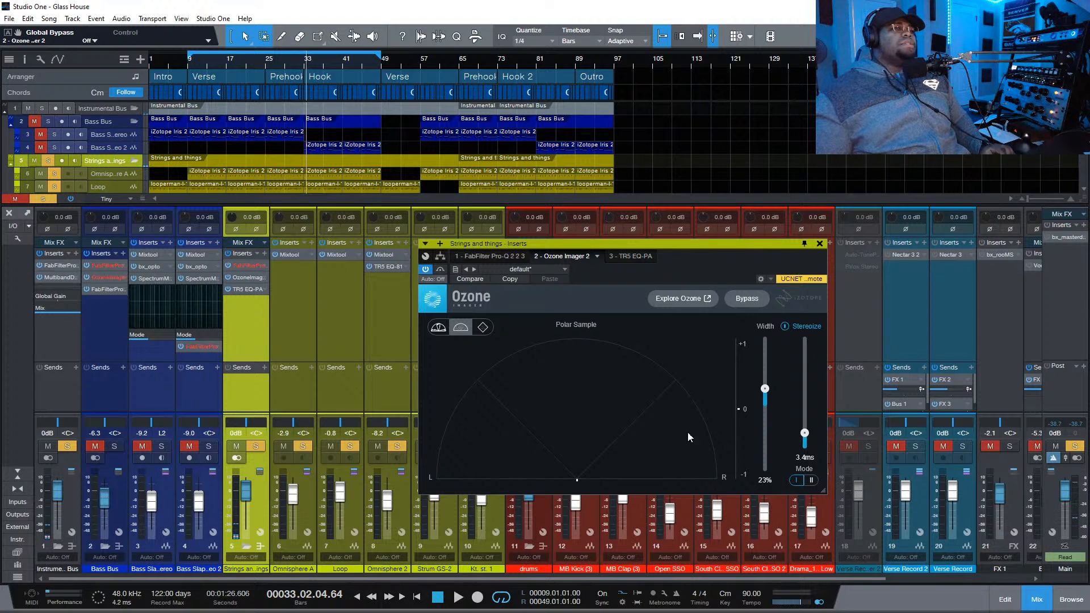
pyautogui.click(820, 243)
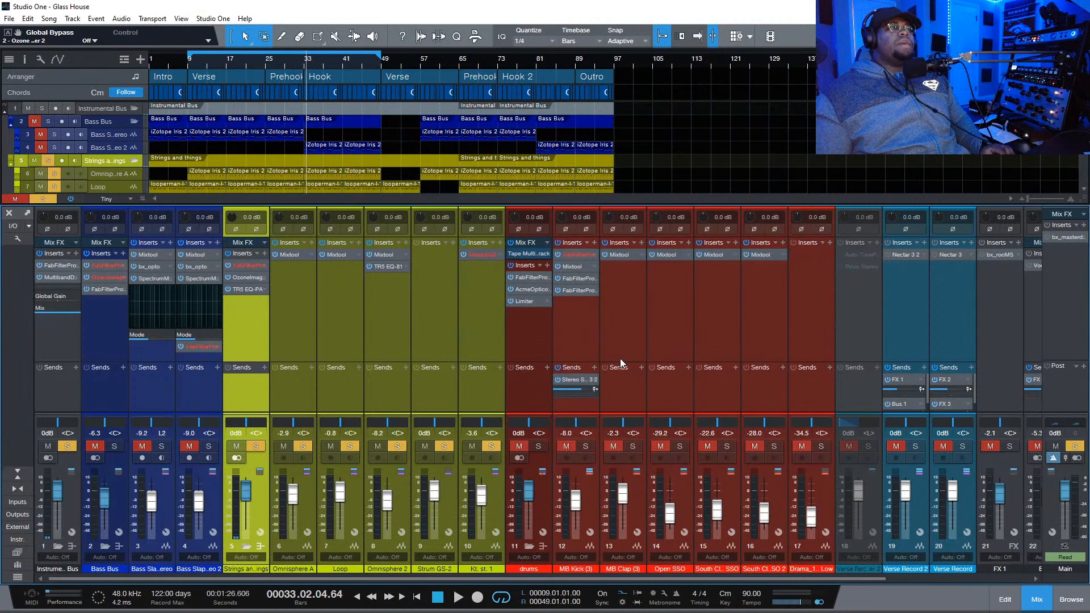
# Replace the unavailable FabFilter Pro-Q 2 insert on the Strings and things bus with Pro EQ
pyautogui.click(263, 253)
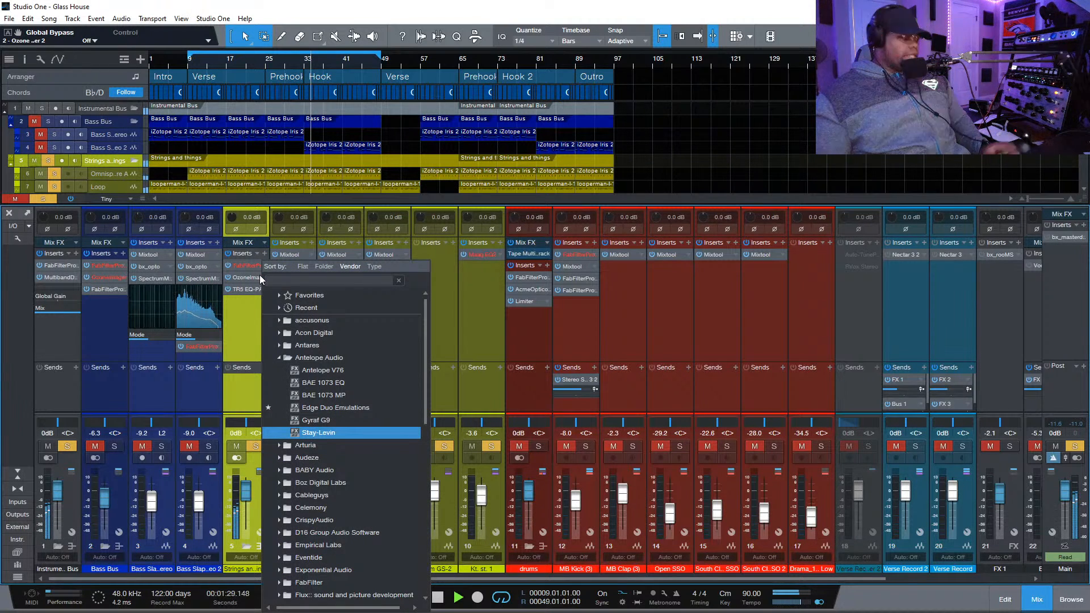
pyautogui.write('eq')
pyautogui.press('BackSpace')
pyautogui.press('BackSpace')
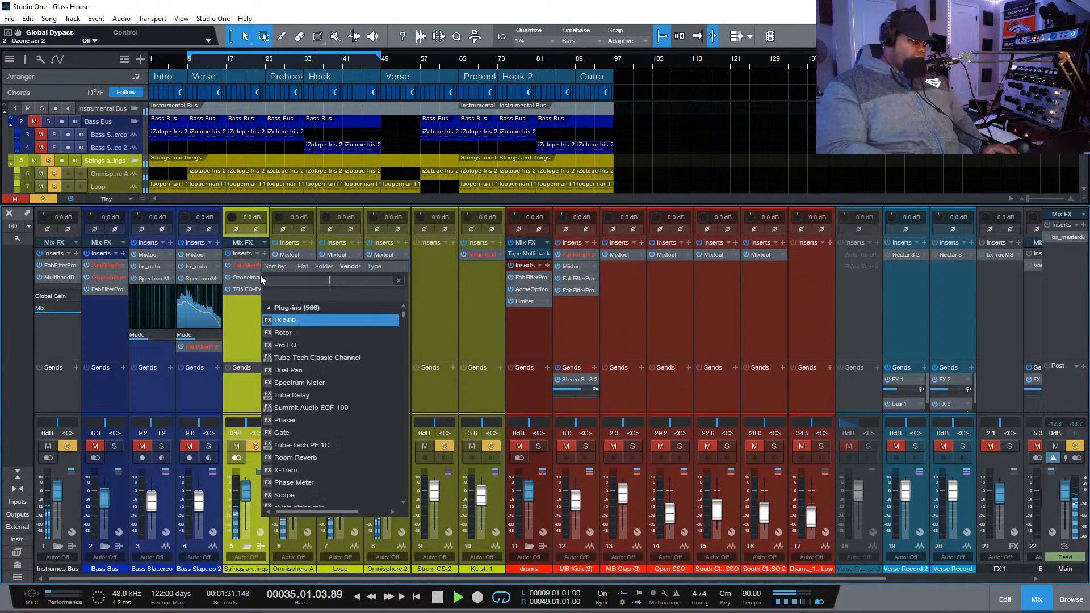
pyautogui.write('prp')
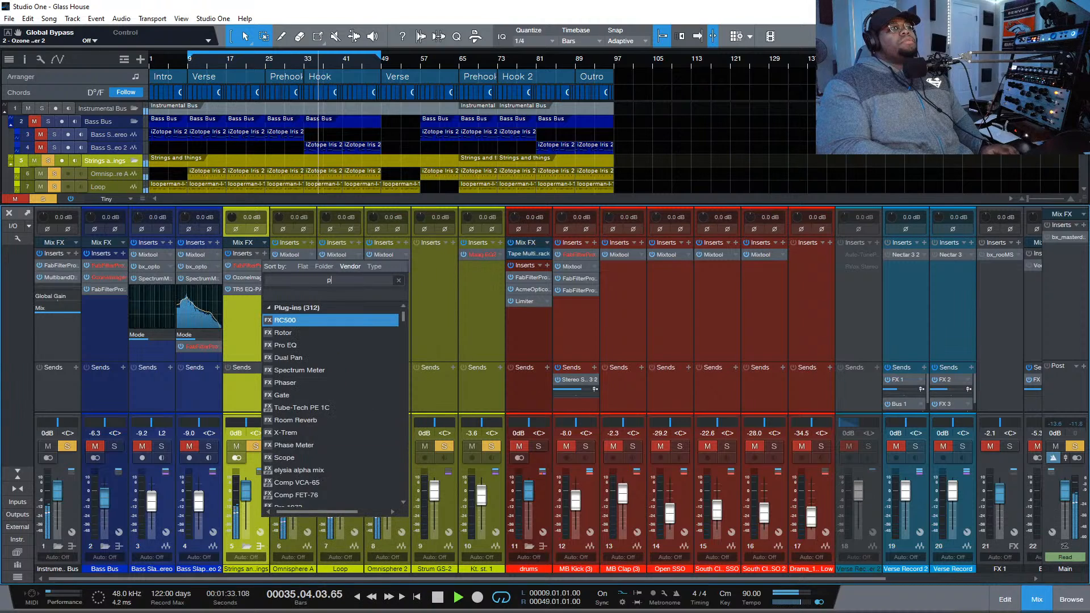
pyautogui.press('BackSpace')
pyautogui.write('o e')
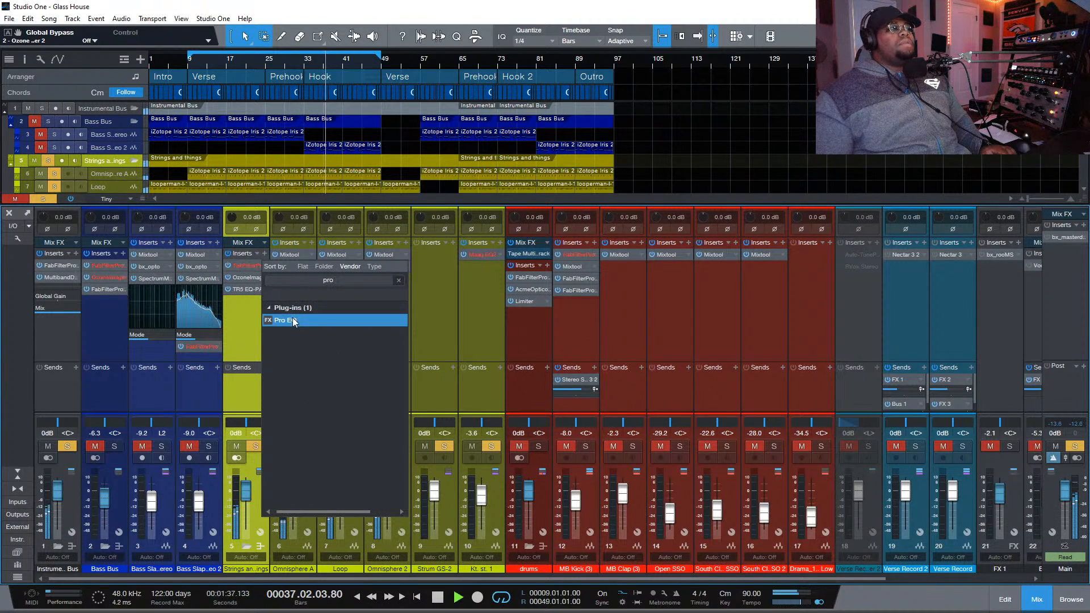
pyautogui.doubleClick(292, 318)
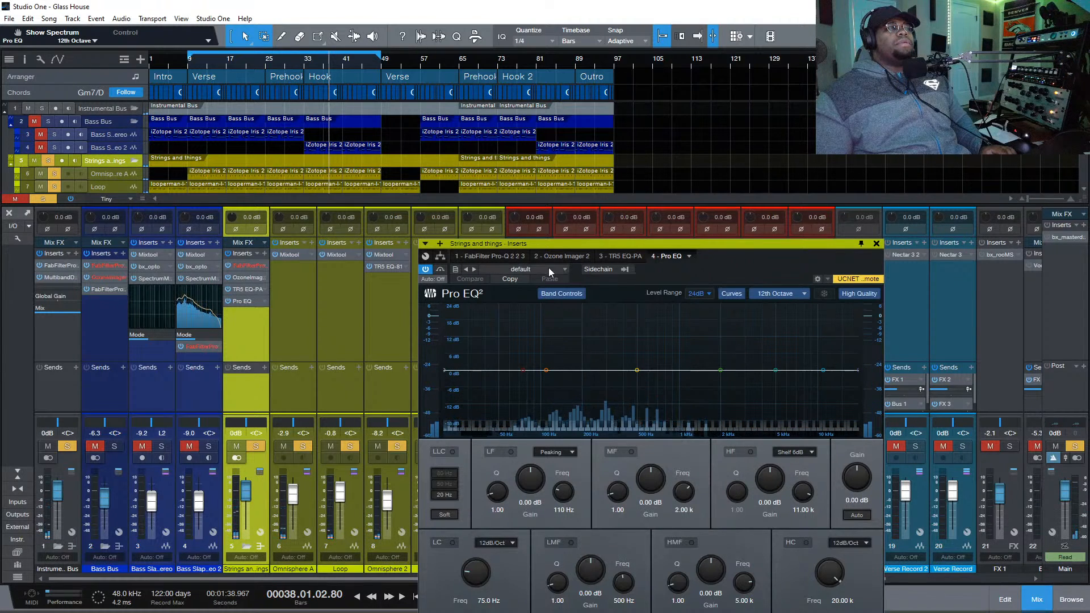
pyautogui.moveTo(489, 247); pyautogui.dragTo(481, 167)
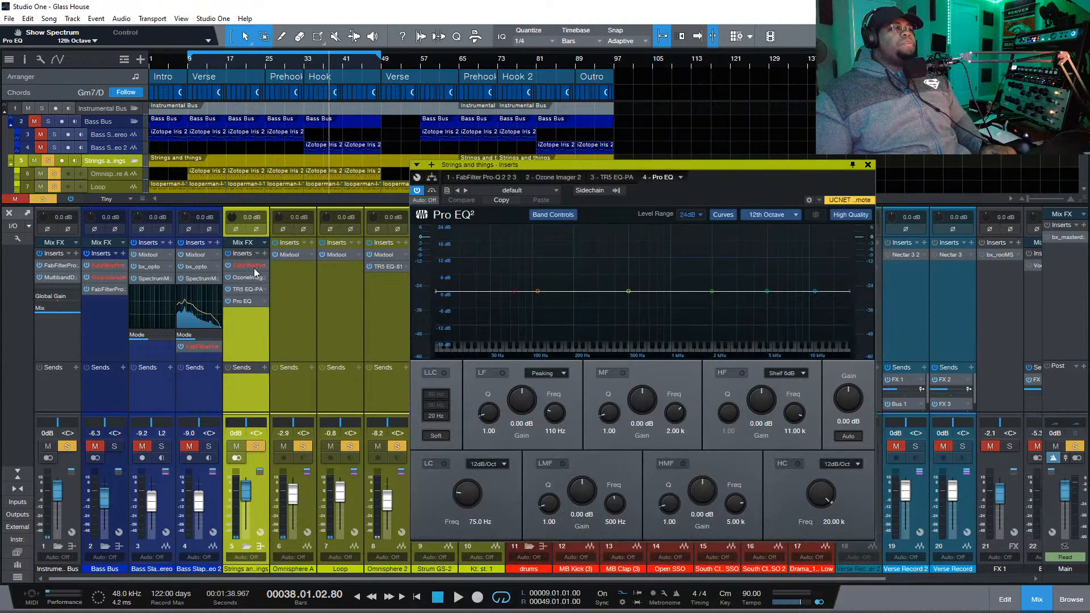
pyautogui.click(264, 266)
# Apply a 48 dB/Oct low cut at 78.4 Hz in Pro EQ during playback, and move it ahead of TR5 EQ-PA
pyautogui.moveTo(514, 289); pyautogui.dragTo(521, 296)
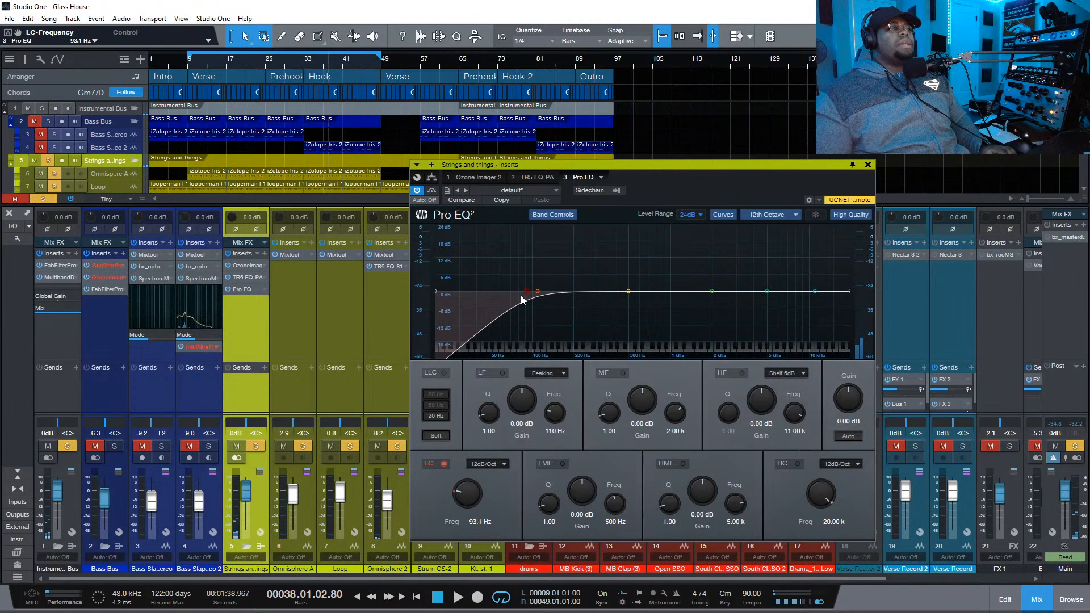
pyautogui.press('space')
pyautogui.click(498, 465)
pyautogui.click(502, 529)
pyautogui.moveTo(470, 493); pyautogui.dragTo(472, 496)
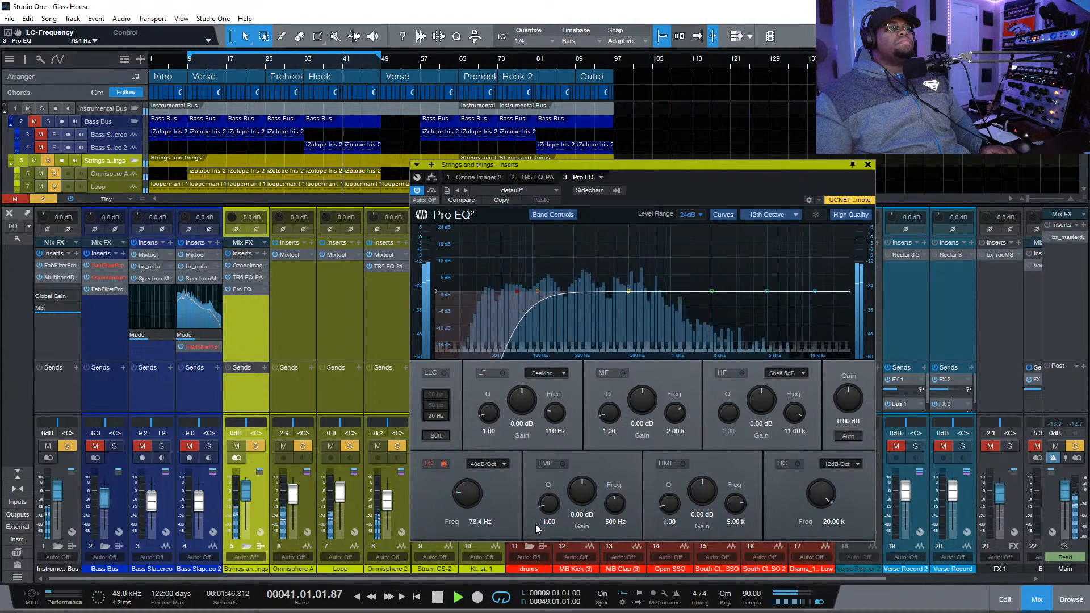
pyautogui.click(789, 214)
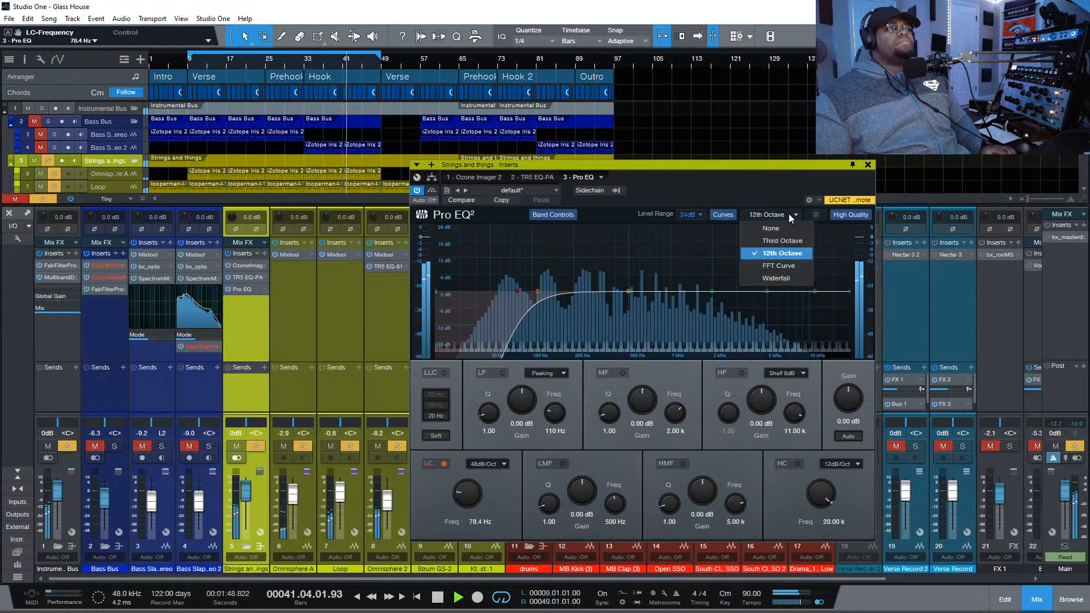
pyautogui.click(707, 194)
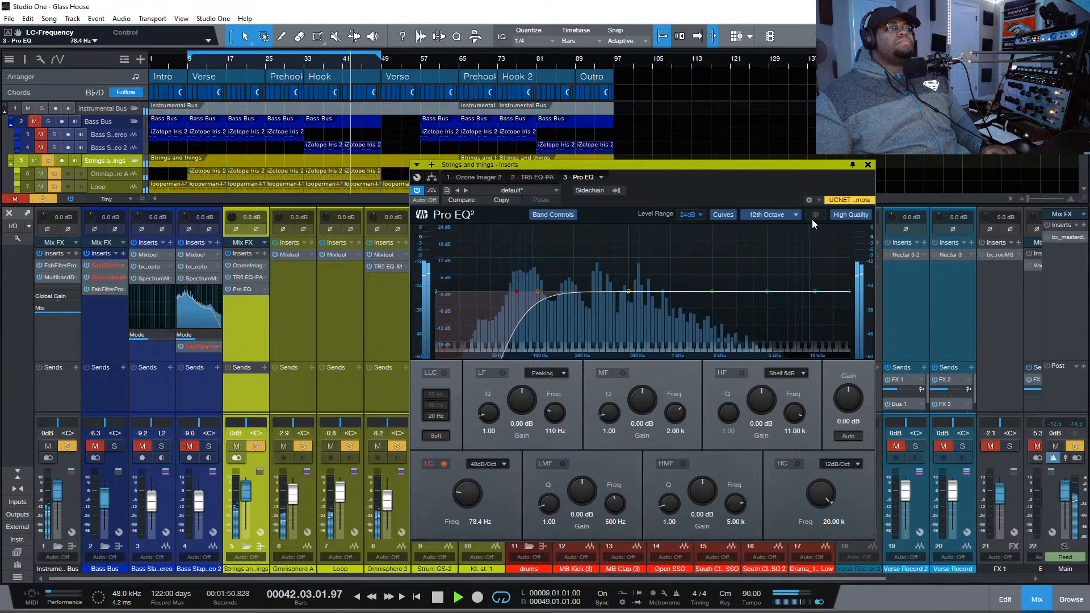
pyautogui.moveTo(243, 291); pyautogui.dragTo(250, 261)
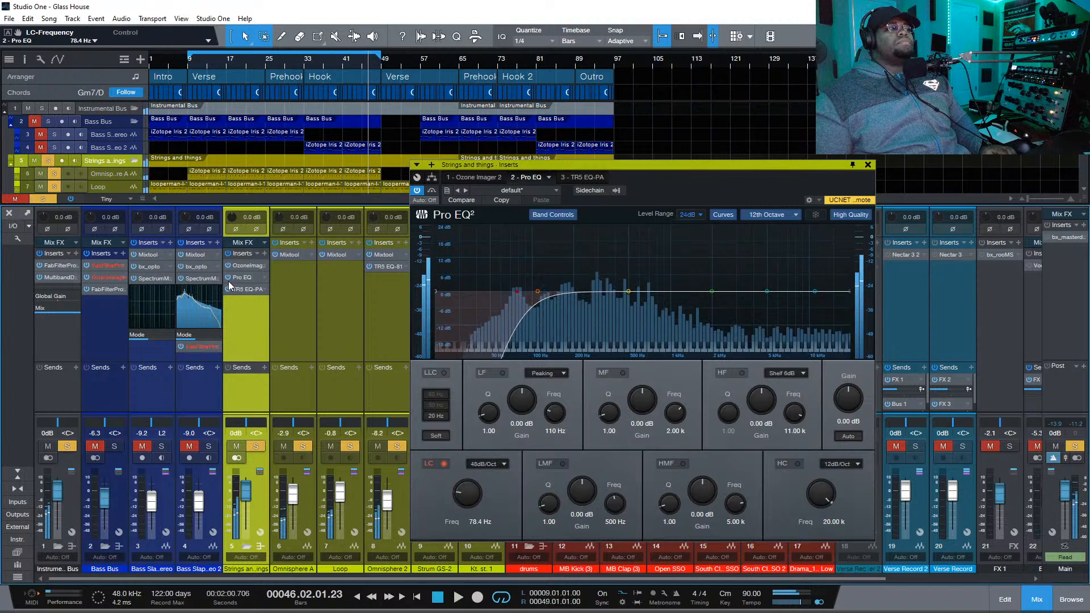
pyautogui.press('space')
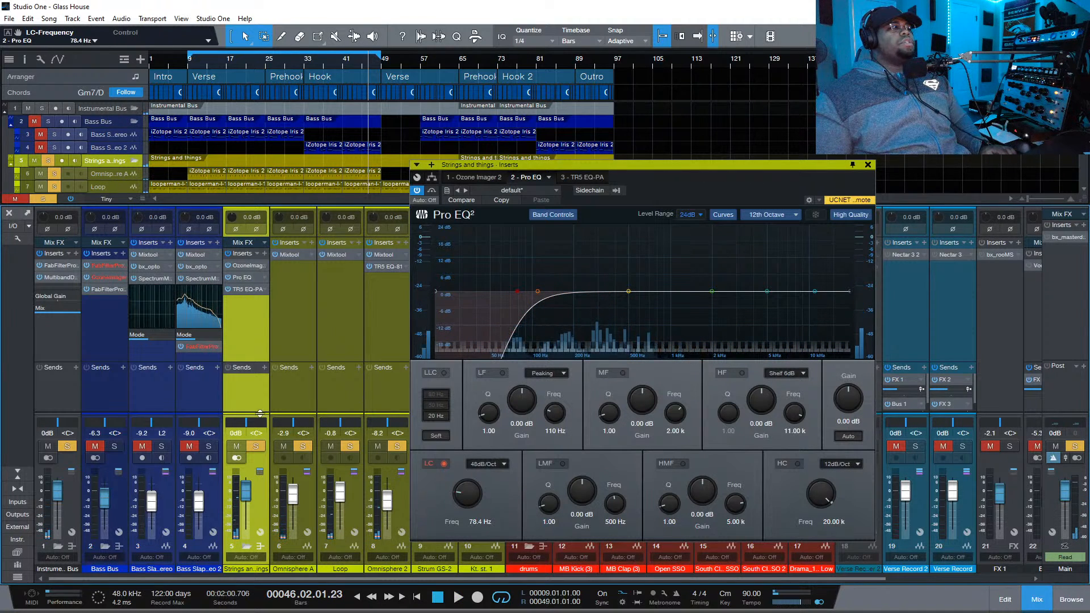
# Inspect the Mixtool on the Loop channel and audition the TR5 EQ-81 on Omnisphere 2 with its bypass toggled
pyautogui.click(339, 254)
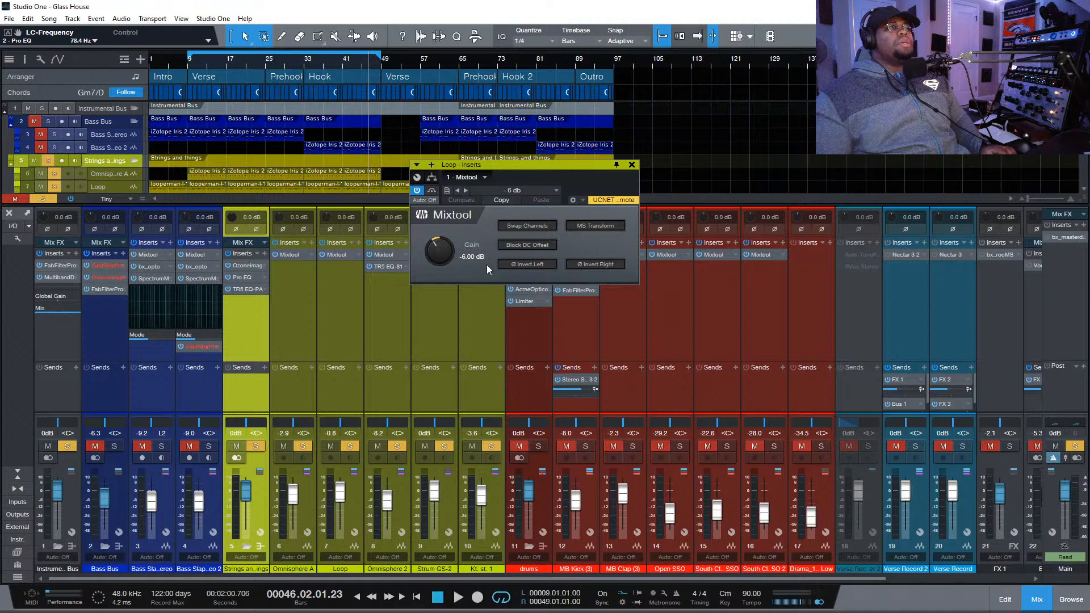
pyautogui.click(632, 165)
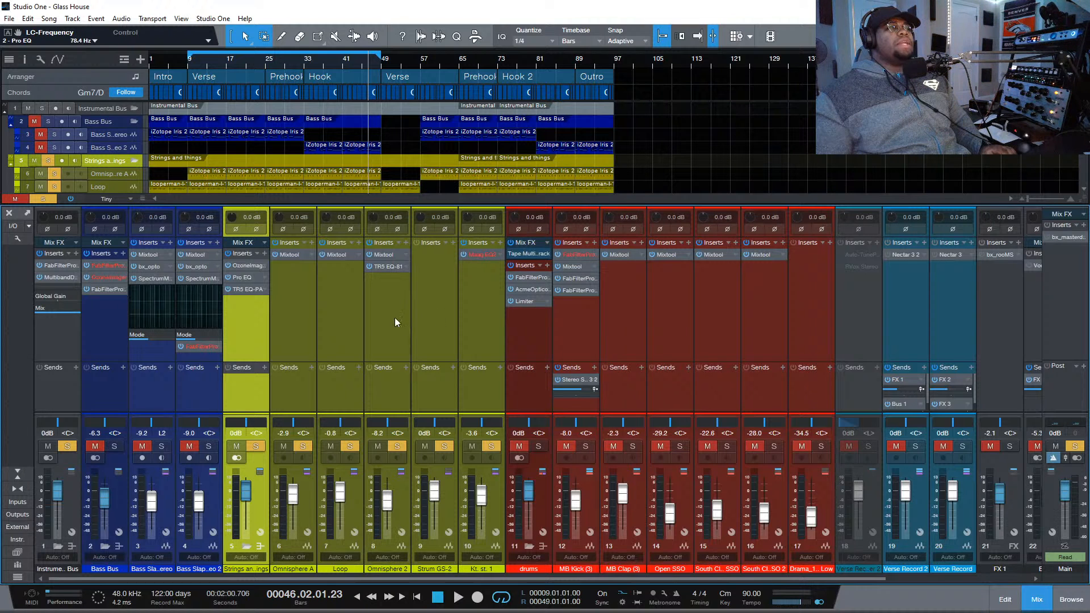
pyautogui.press('space')
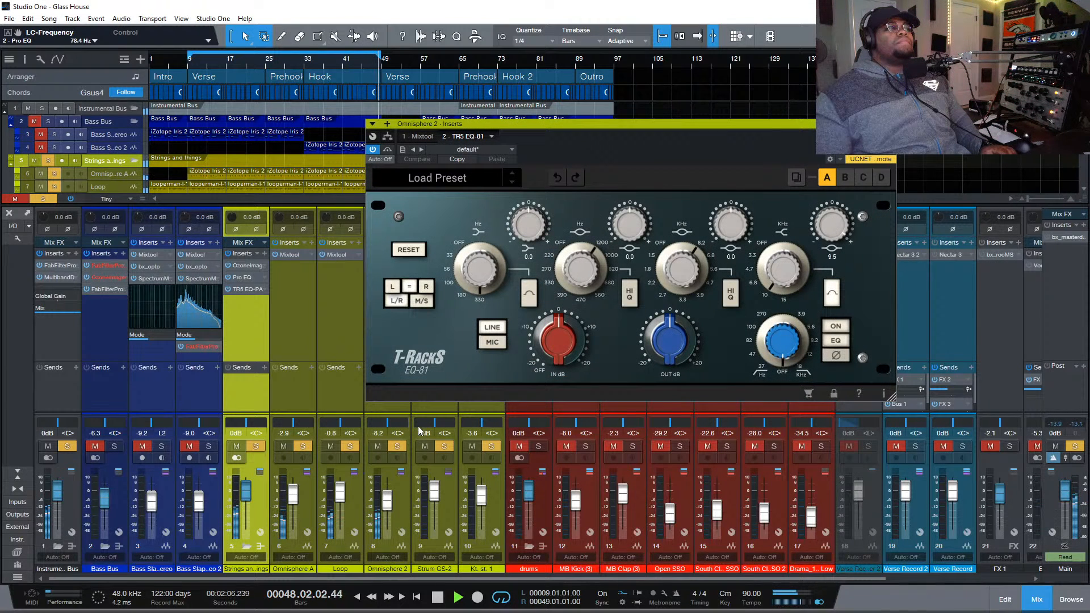
pyautogui.click(393, 151)
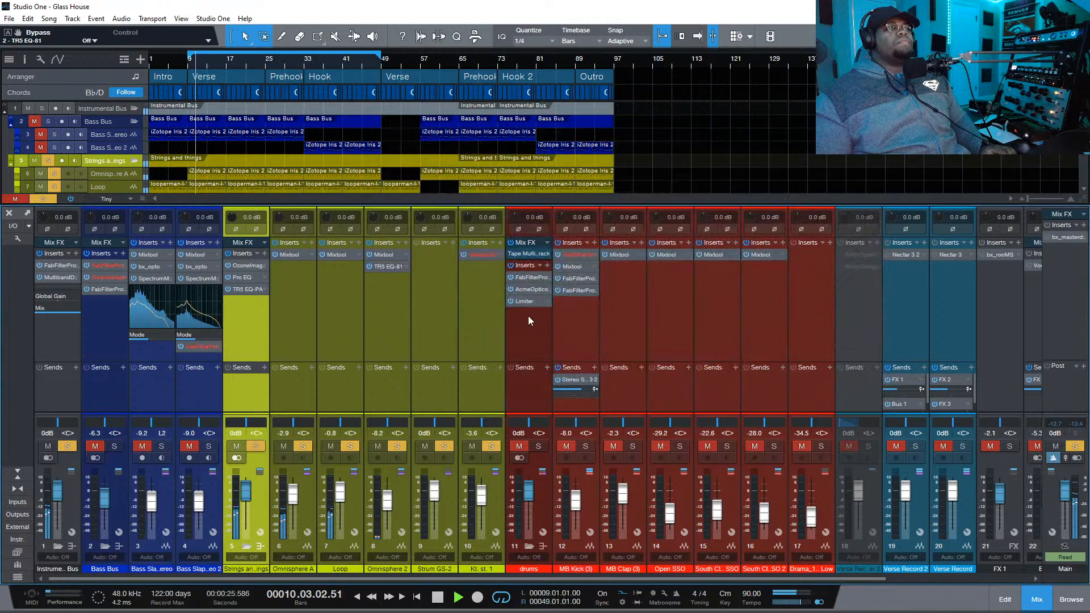
# Play the Hook section and compare Omnisphere 2 with its TR5 EQ-81 bypassed and active, stopping playback and closing the plug-in
pyautogui.click(394, 316)
pyautogui.click(300, 62)
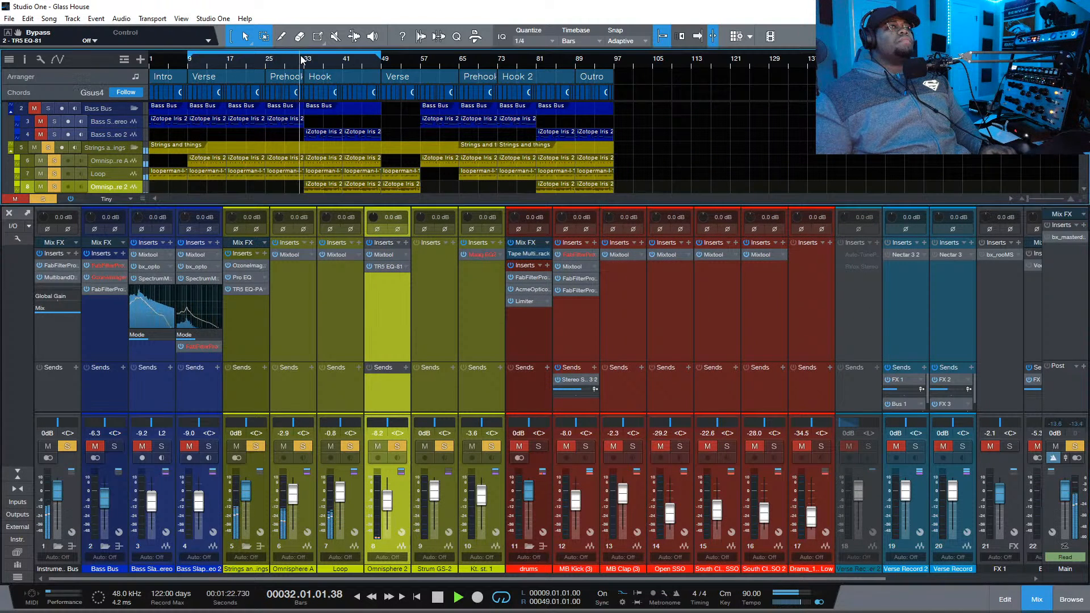
pyautogui.click(319, 61)
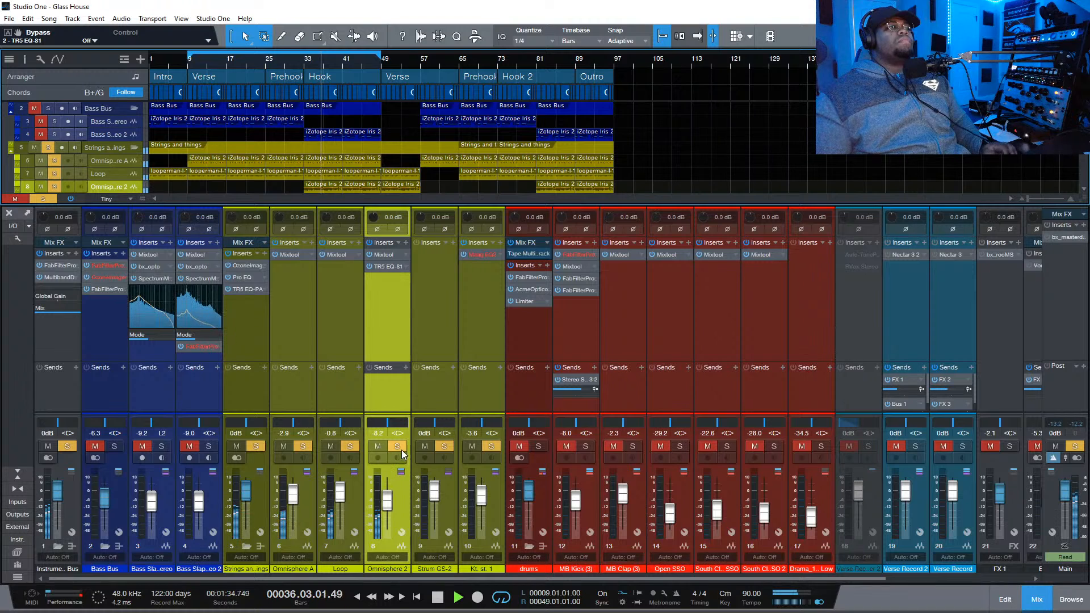
pyautogui.click(390, 266)
pyautogui.click(388, 149)
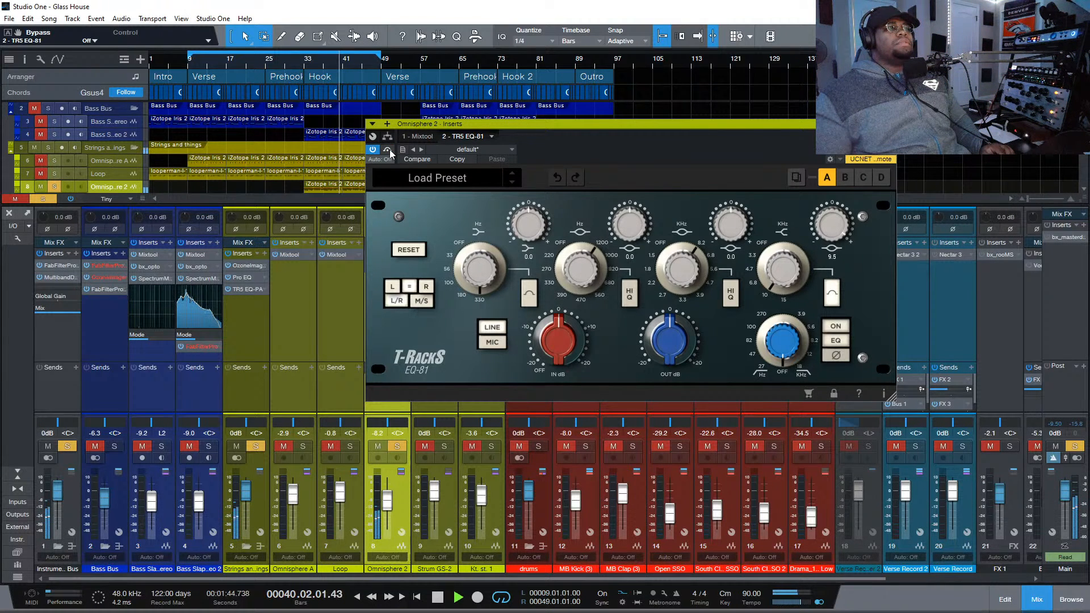
pyautogui.press('space')
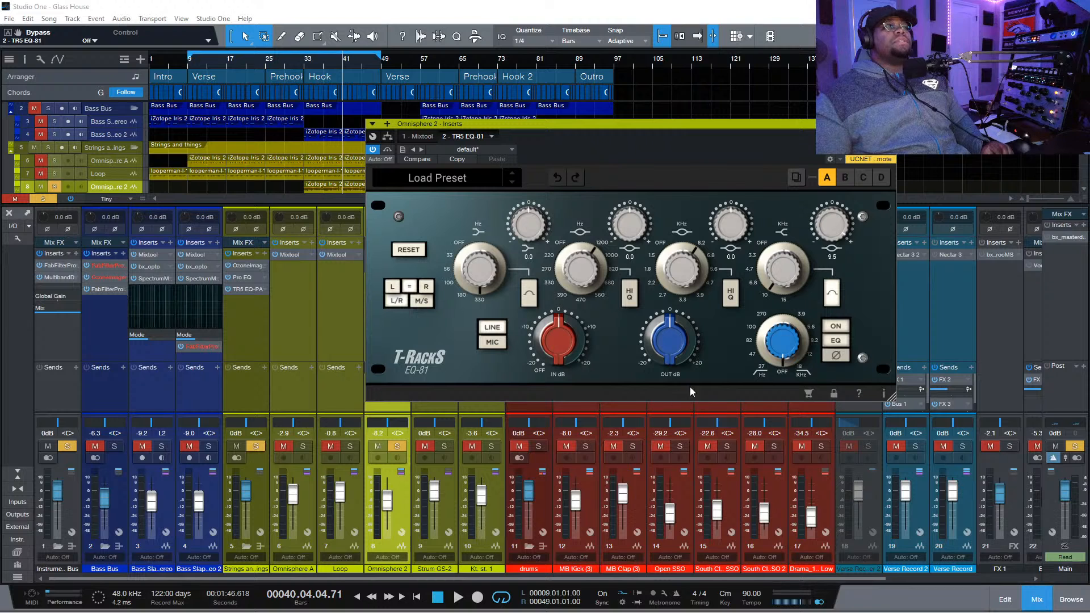
pyautogui.click(890, 124)
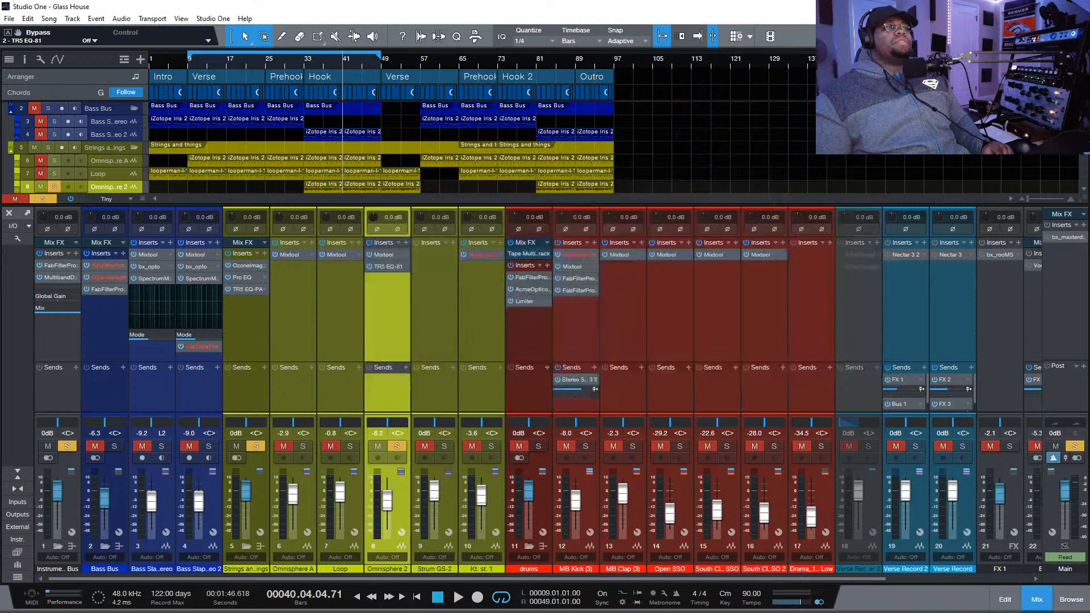
# Save the song and agree to overwrite the older-version file in the current format
pyautogui.hotkey('ctrl', 's')
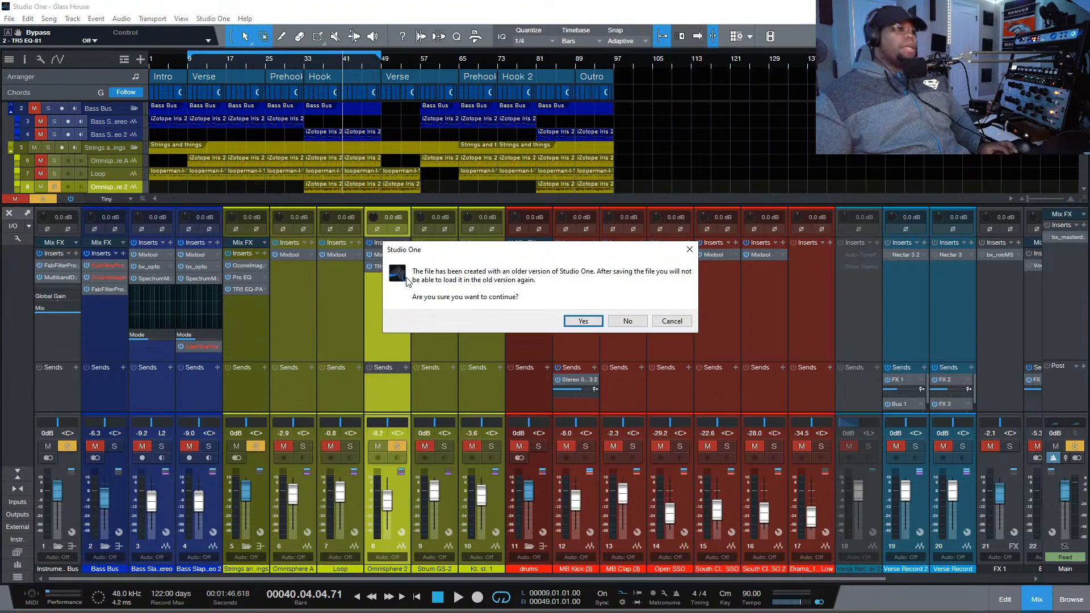
pyautogui.click(599, 322)
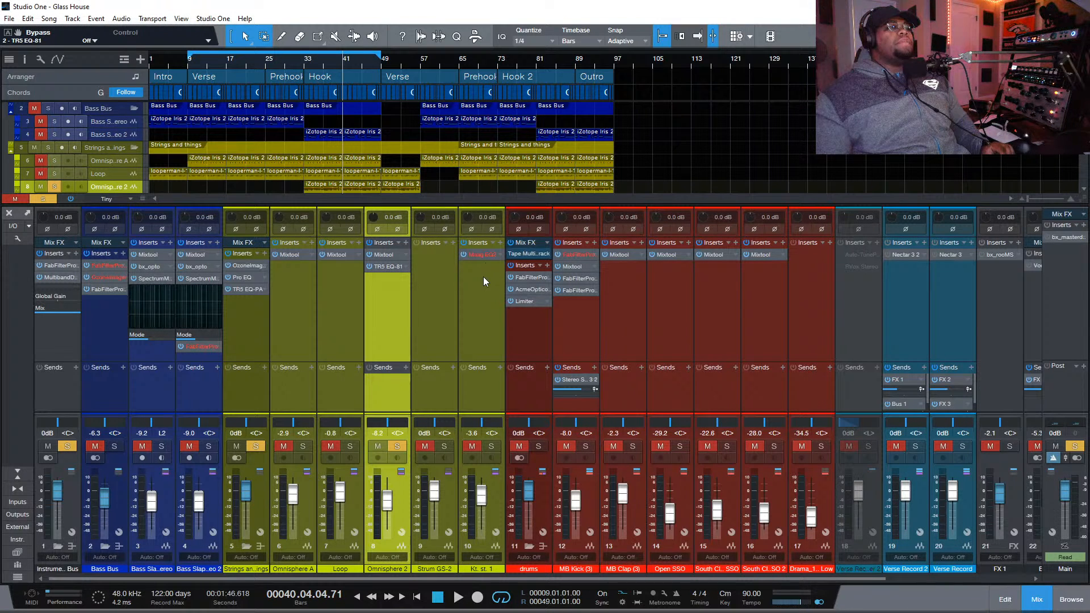
# Audition the soloed Omnisphere 2 from the start of the second Verse and from the Intro, then stop playback
pyautogui.click(392, 65)
pyautogui.press('space')
pyautogui.scroll(3, 326, 78)
pyautogui.click(165, 57)
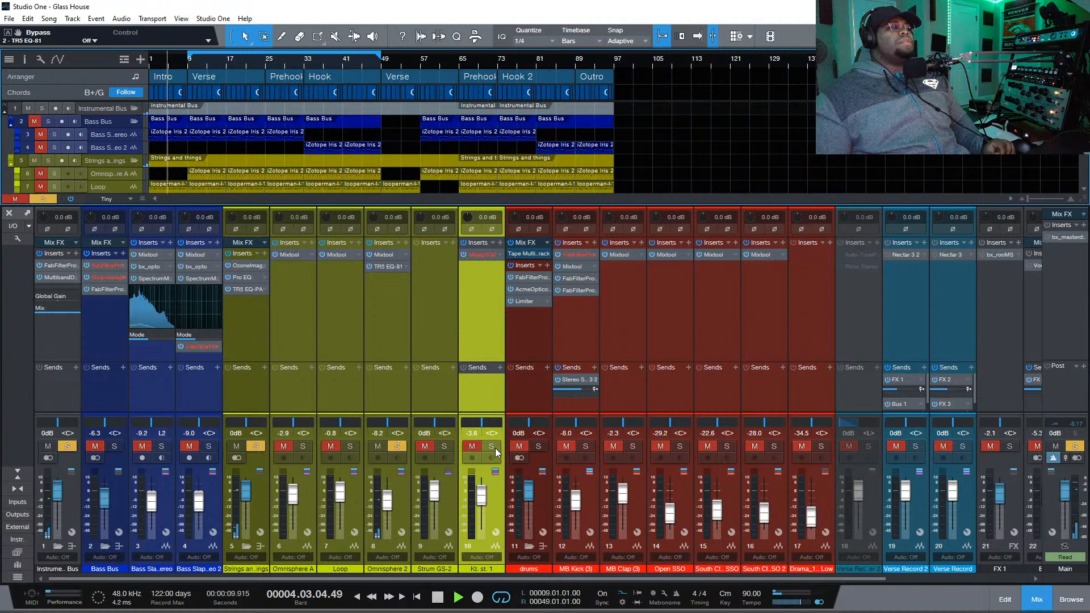
pyautogui.press('space')
# Solo the strings bus, play from bar 57 on to Hook 2, and narrow the solo to the Kt. st. 1 channel
pyautogui.click(429, 458)
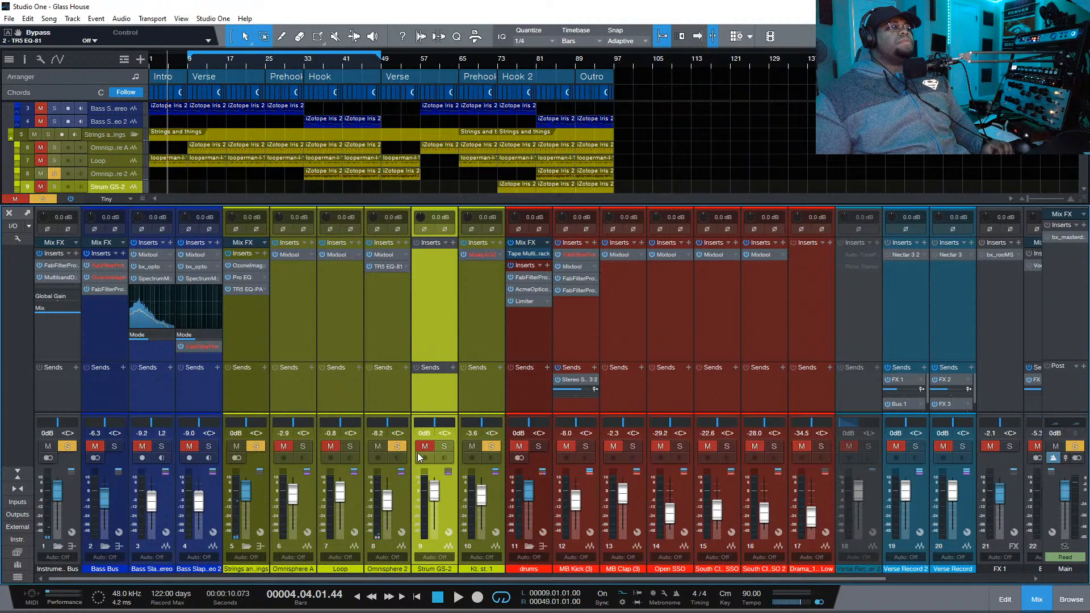
pyautogui.click(397, 445)
pyautogui.click(261, 446)
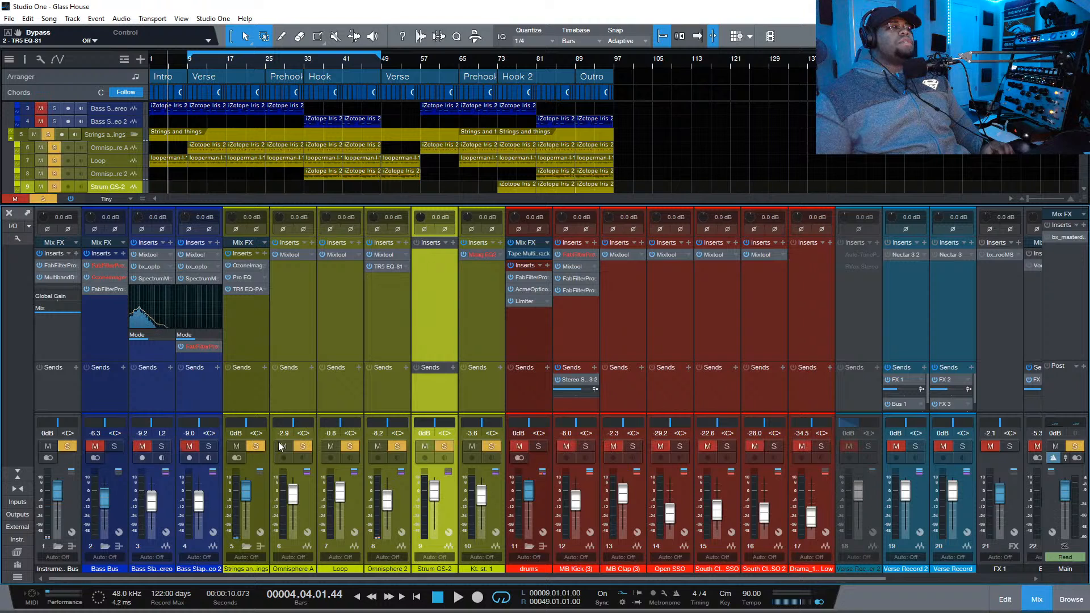
pyautogui.click(433, 65)
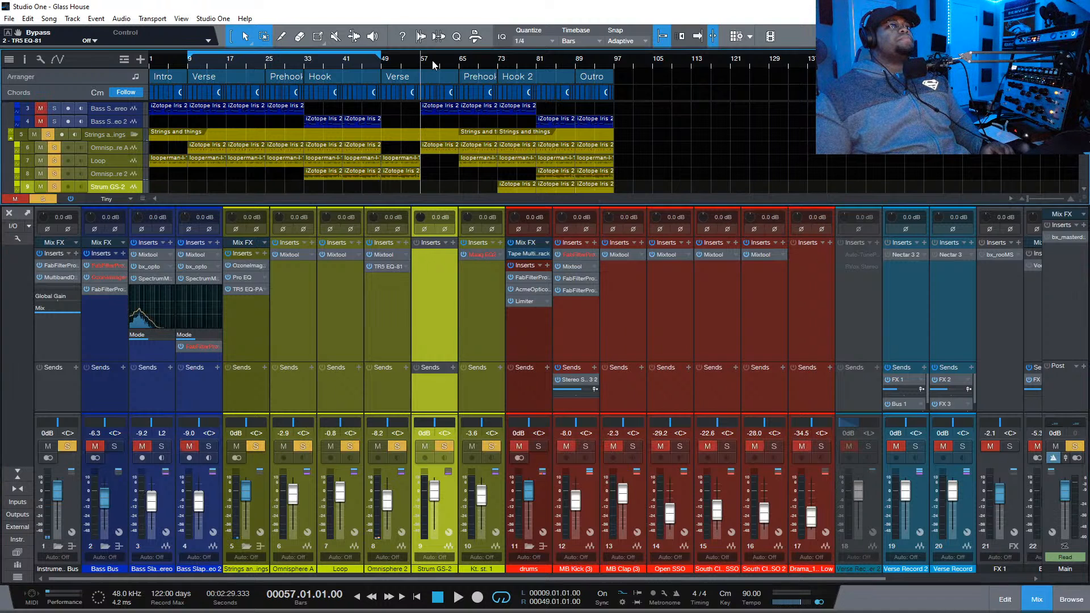
pyautogui.press('space')
pyautogui.click(465, 63)
pyautogui.click(500, 62)
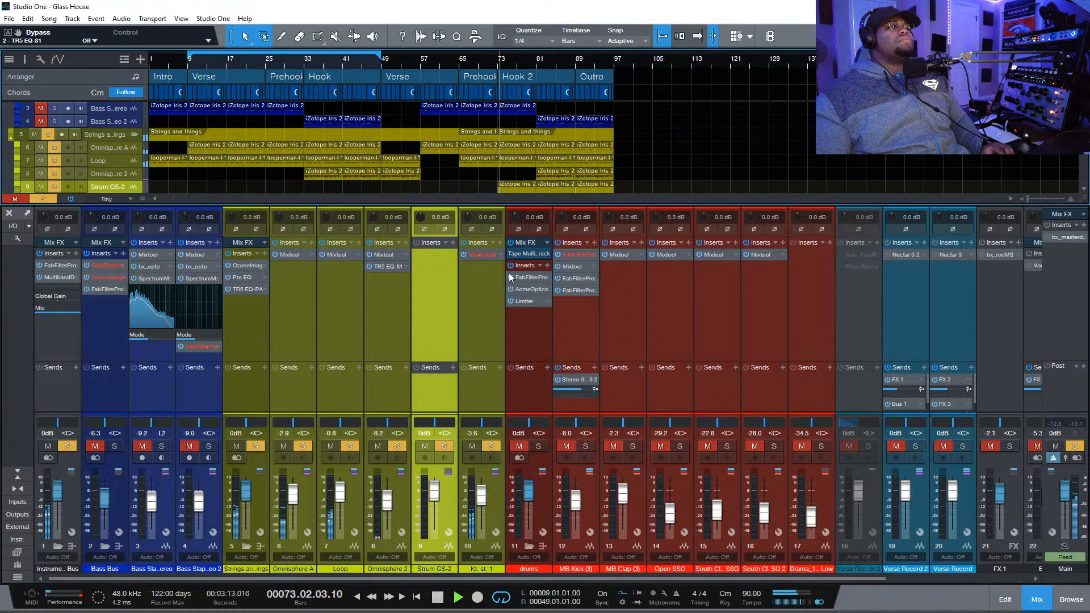
pyautogui.keyDown('alt'); pyautogui.click(495, 445); pyautogui.keyUp('alt')
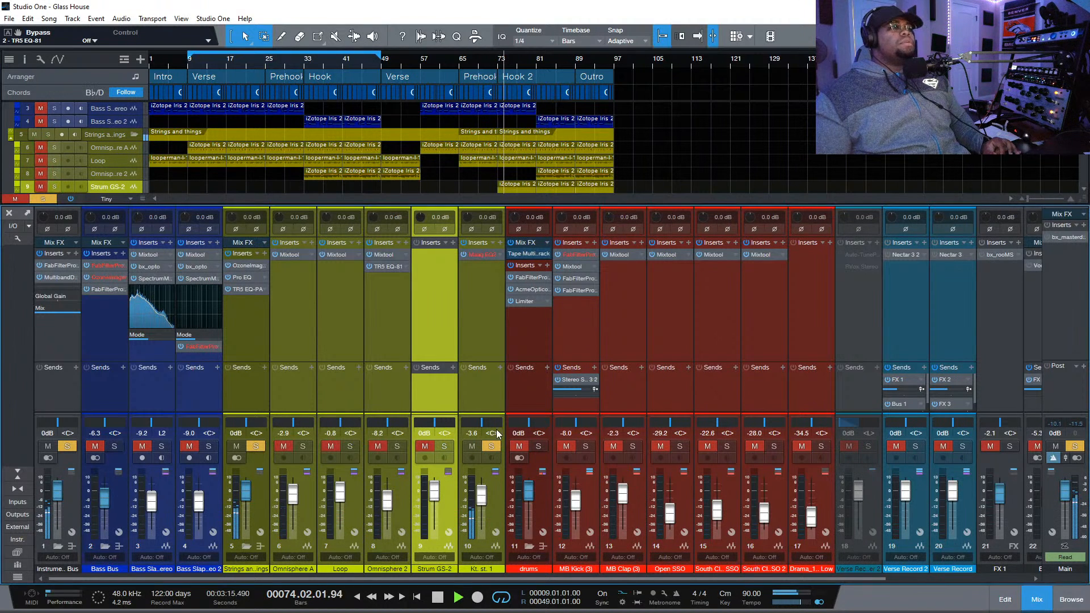
# Replace the unavailable insert on Kt. st. 1 with the Maag EQ4 plug-in
pyautogui.click(501, 255)
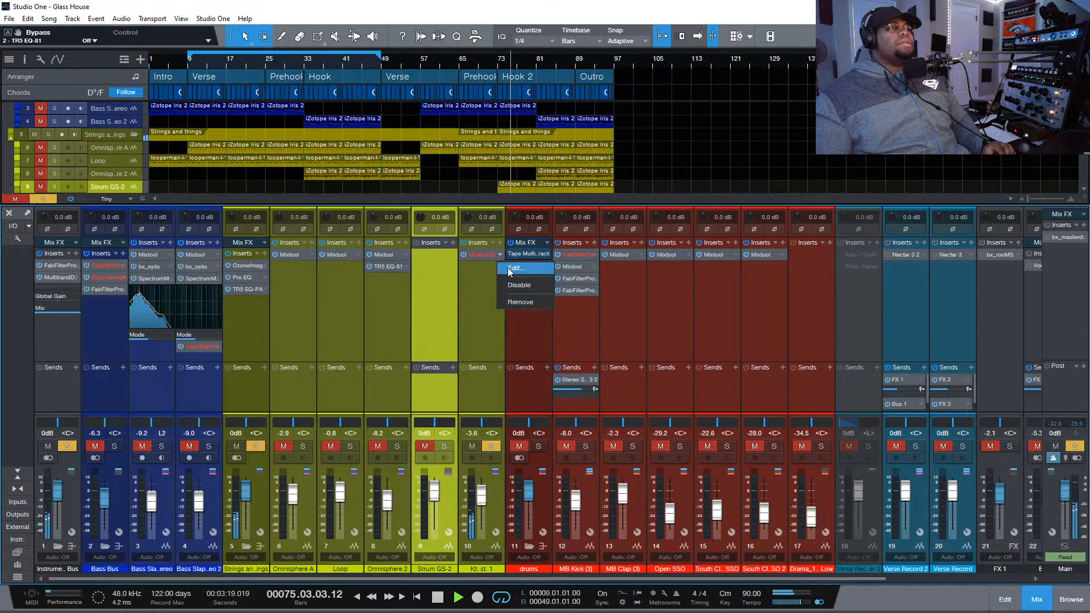
pyautogui.click(509, 282)
pyautogui.click(500, 242)
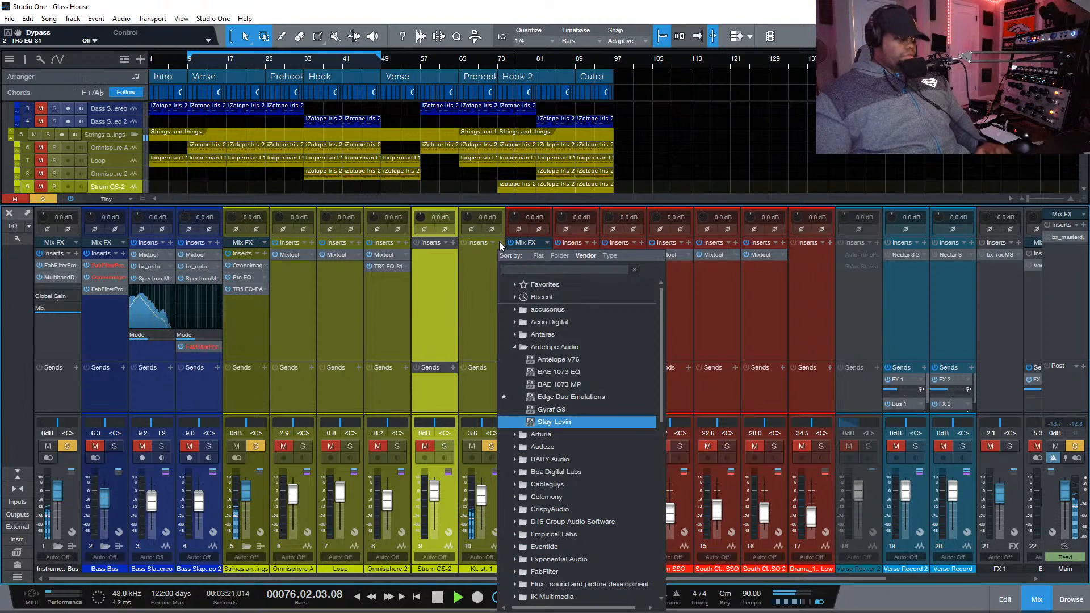
pyautogui.write('maag')
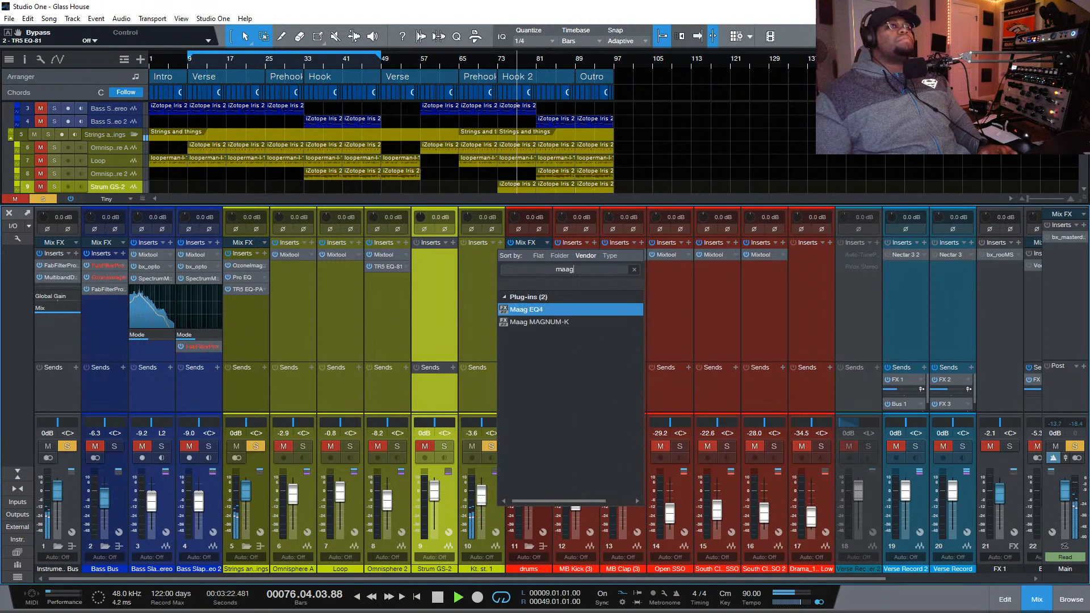
pyautogui.click(554, 309)
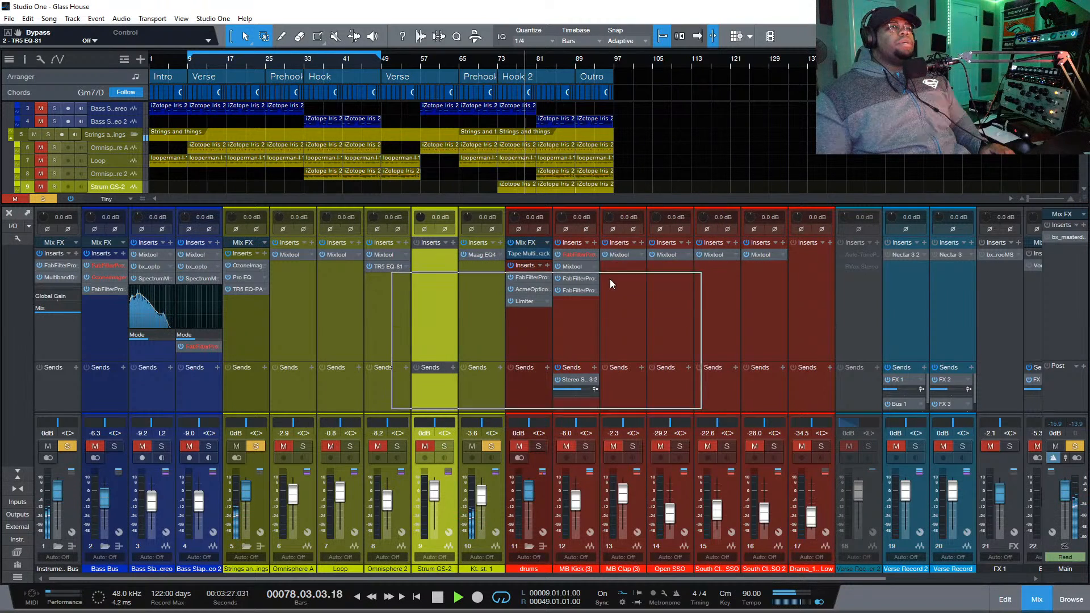
# Adjust the Maag EQ4 air band with Air Gain 10.0 and Level Trim -5.3 dB, closing the plug-in and stopping playback
pyautogui.moveTo(641, 356); pyautogui.dragTo(637, 411)
pyautogui.moveTo(608, 363)
pyautogui.mouseDown()
pyautogui.moveTo(602, 391)
pyautogui.moveTo(603, 372)
pyautogui.mouseUp()
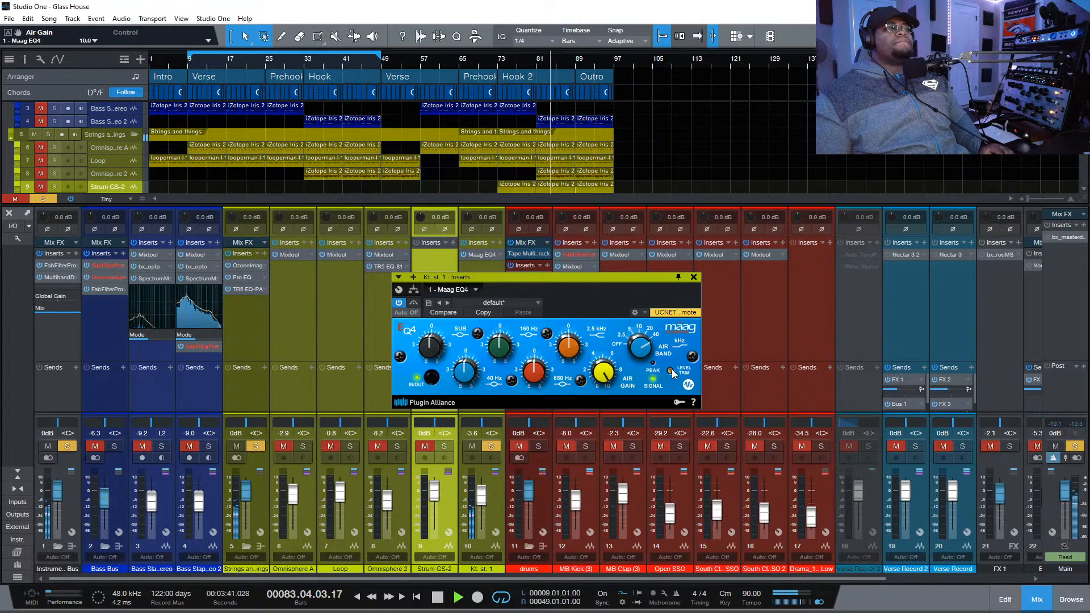
pyautogui.moveTo(671, 388); pyautogui.dragTo(624, 407)
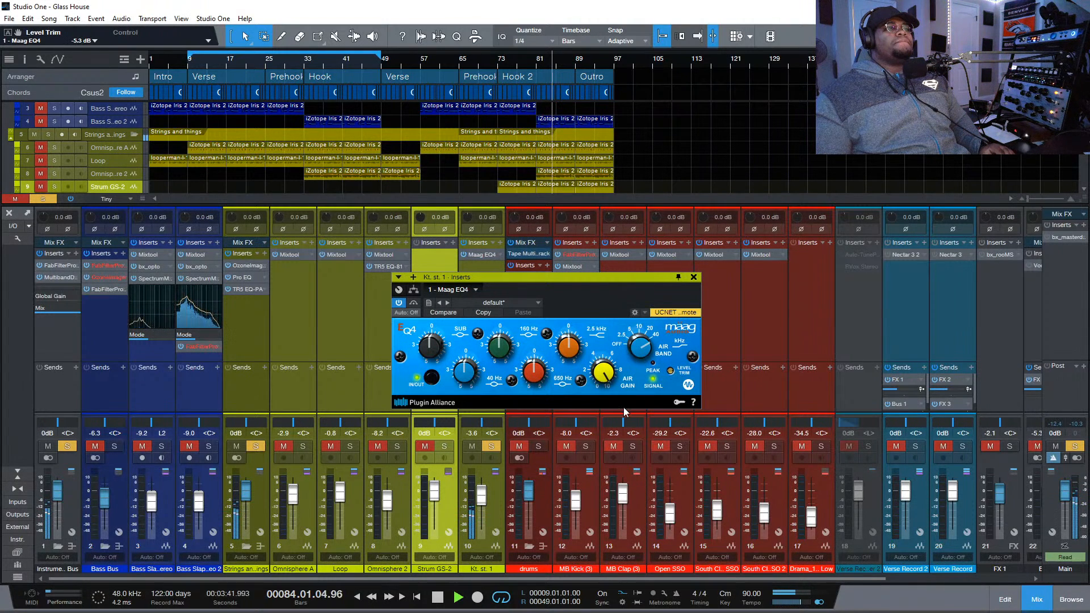
pyautogui.click(694, 277)
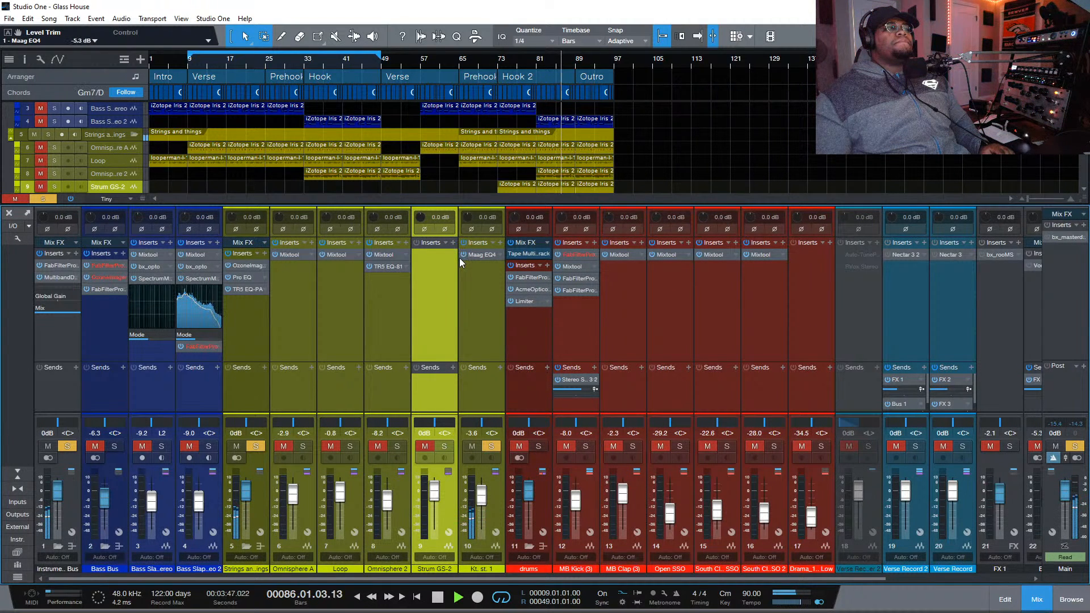
pyautogui.press('space')
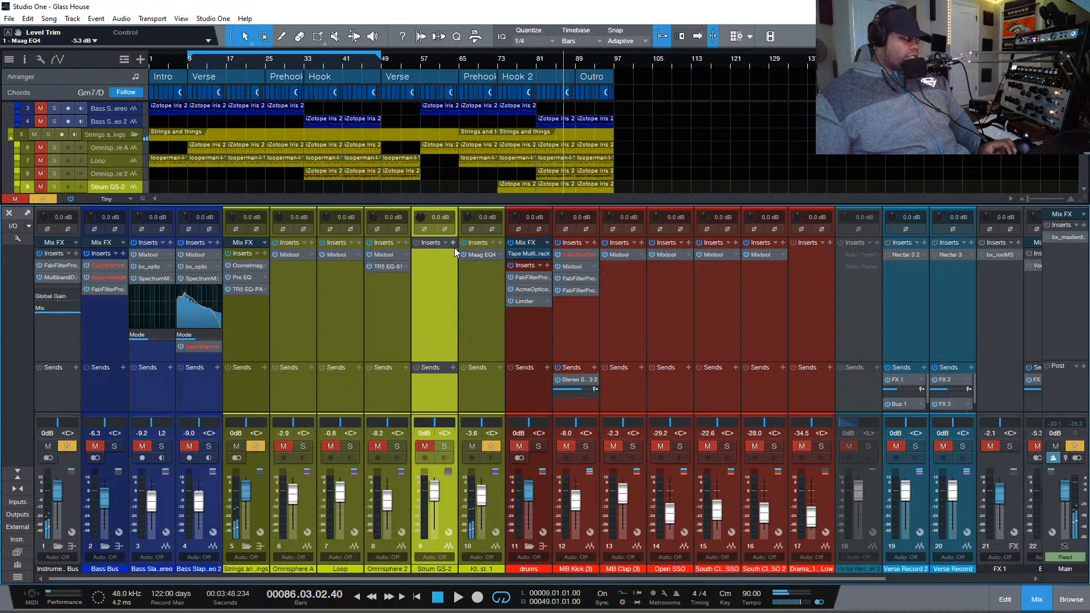
# Set the 160 Hz band of the Maag EQ4 on Kt. st. 1 to -1.0 and briefly play the result
pyautogui.click(485, 253)
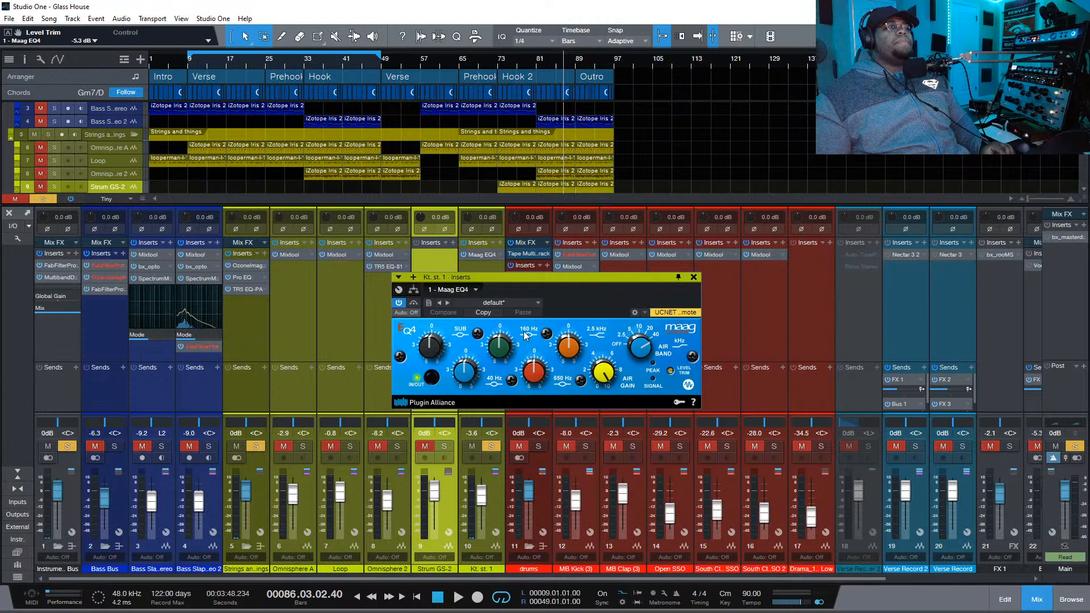
pyautogui.moveTo(514, 354); pyautogui.dragTo(510, 361)
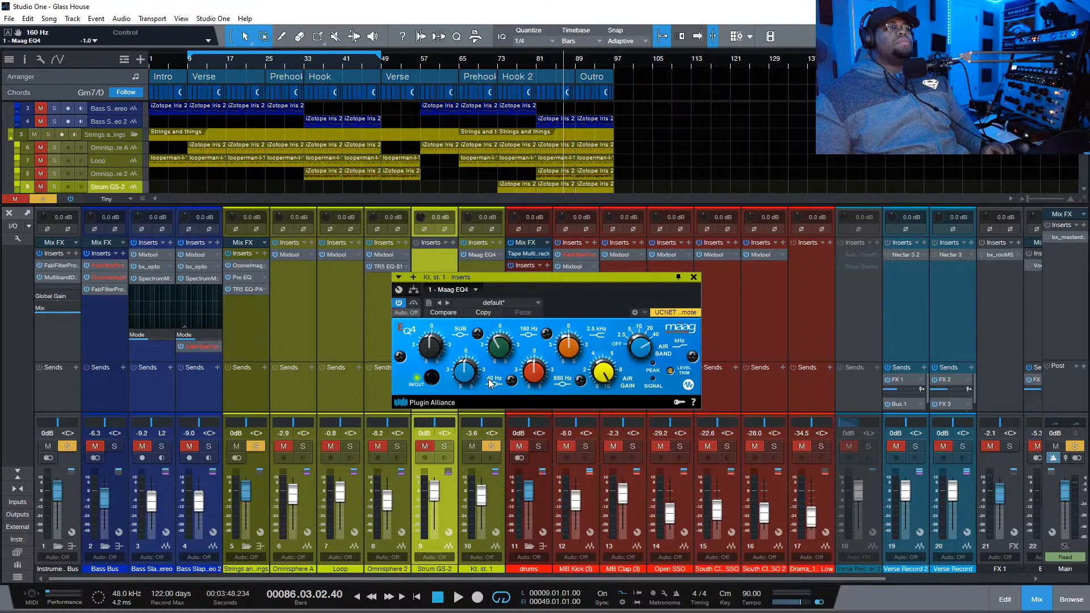
pyautogui.click(693, 277)
pyautogui.press('space')
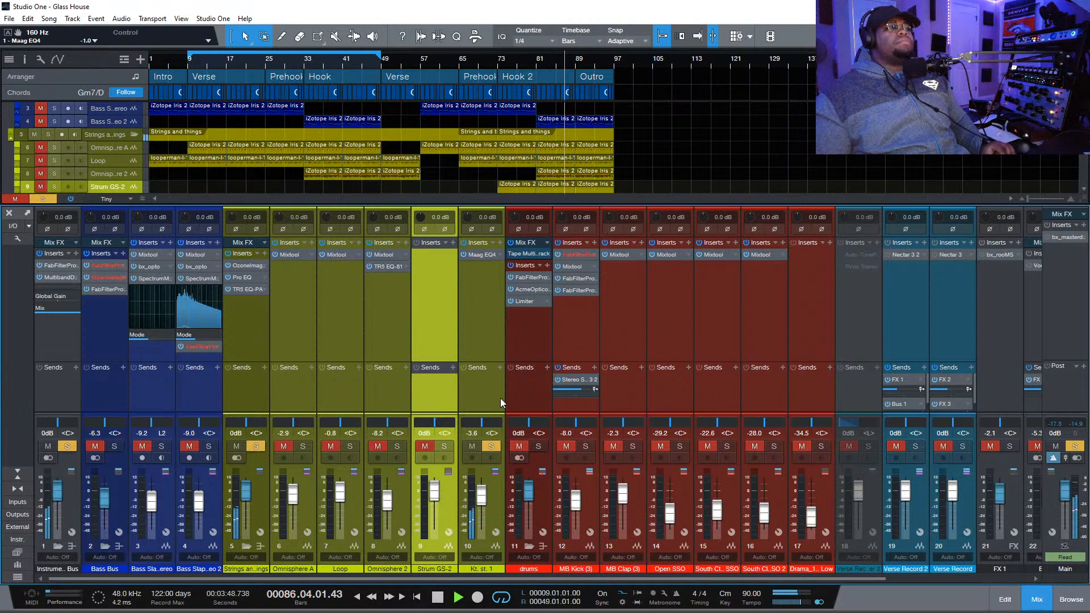
pyautogui.press('space')
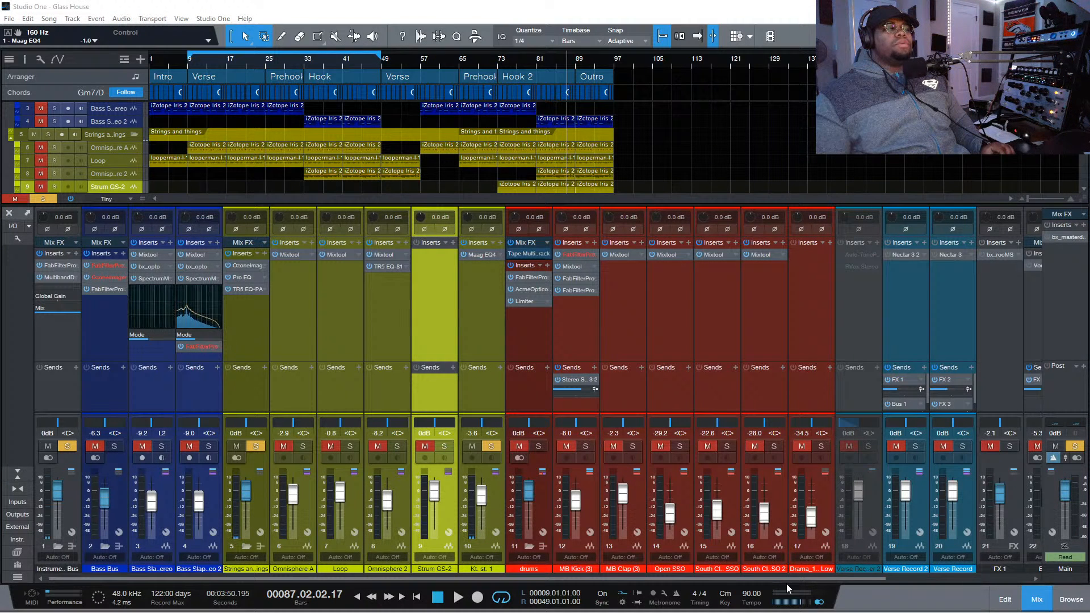
# Play the Hook 2 section with the full strings bus soloed, and mute that bus with the solo cleared
pyautogui.click(261, 449)
pyautogui.press('space')
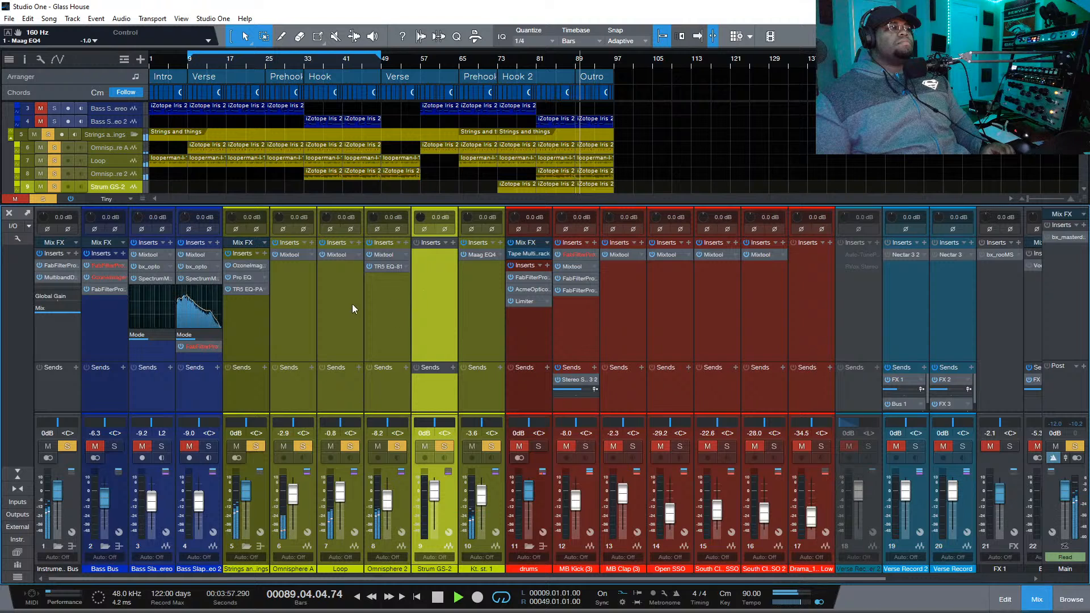
pyautogui.click(237, 446)
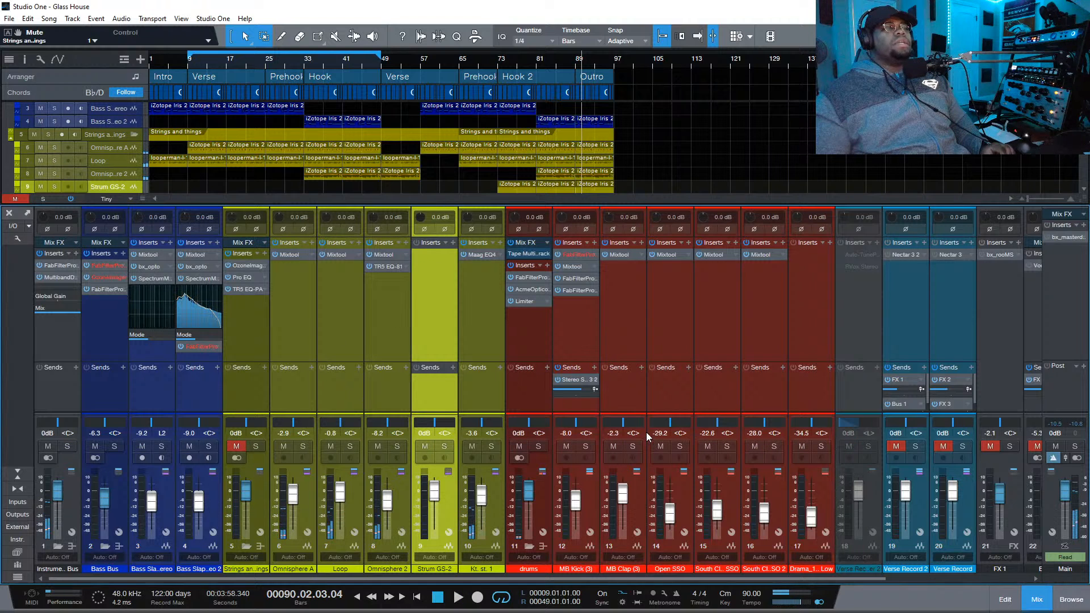
# Solo the drums bus with its inserts off, and leave only Mixtool active on MB Kick, moved to the first slot
pyautogui.click(545, 445)
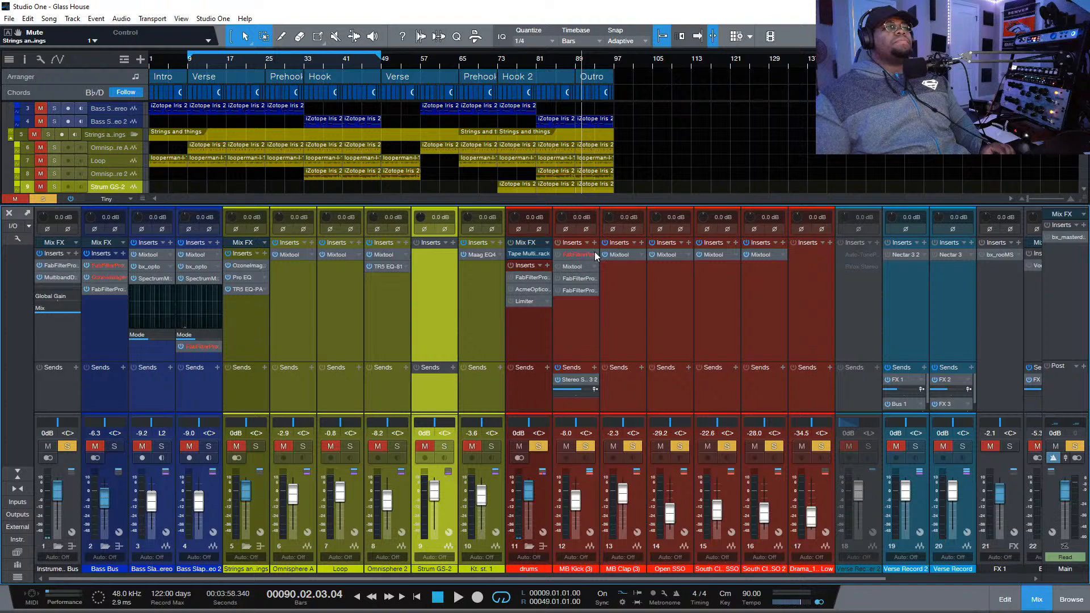
pyautogui.click(549, 266)
pyautogui.click(558, 264)
pyautogui.moveTo(576, 262); pyautogui.dragTo(578, 253)
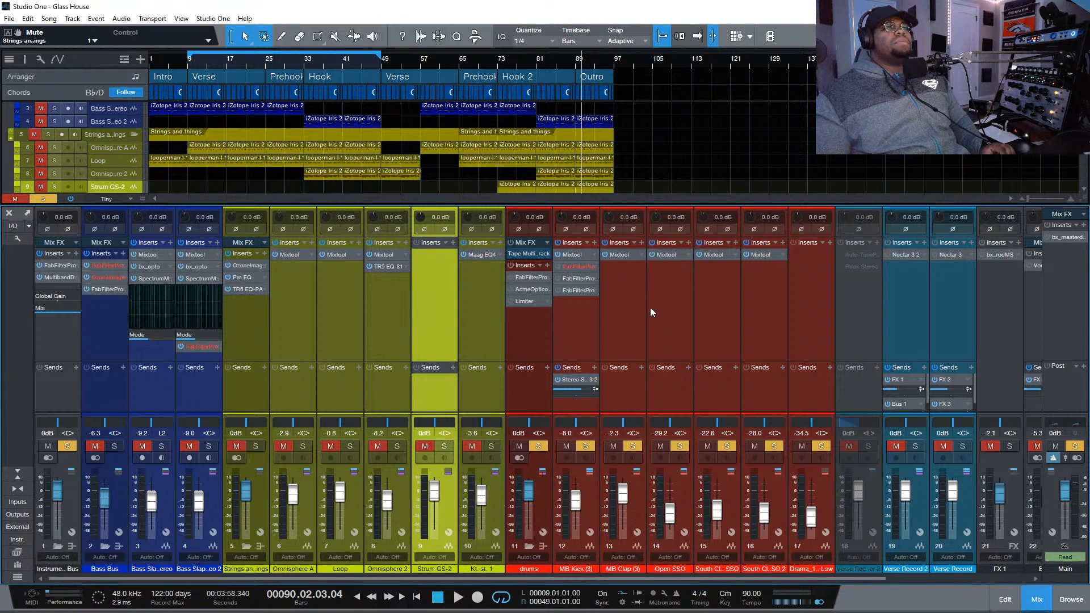
# Play the Outro and then the Verse from bar 9 with the drums bus raised to +10.0 dB, and reset it to 0 dB
pyautogui.press('space')
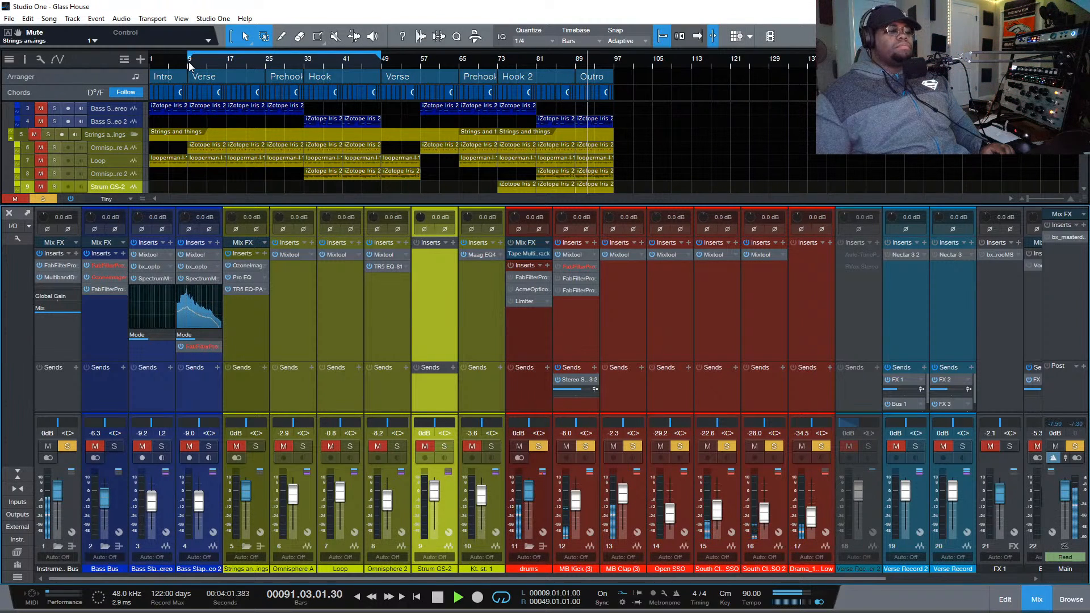
pyautogui.moveTo(534, 491); pyautogui.dragTo(539, 478)
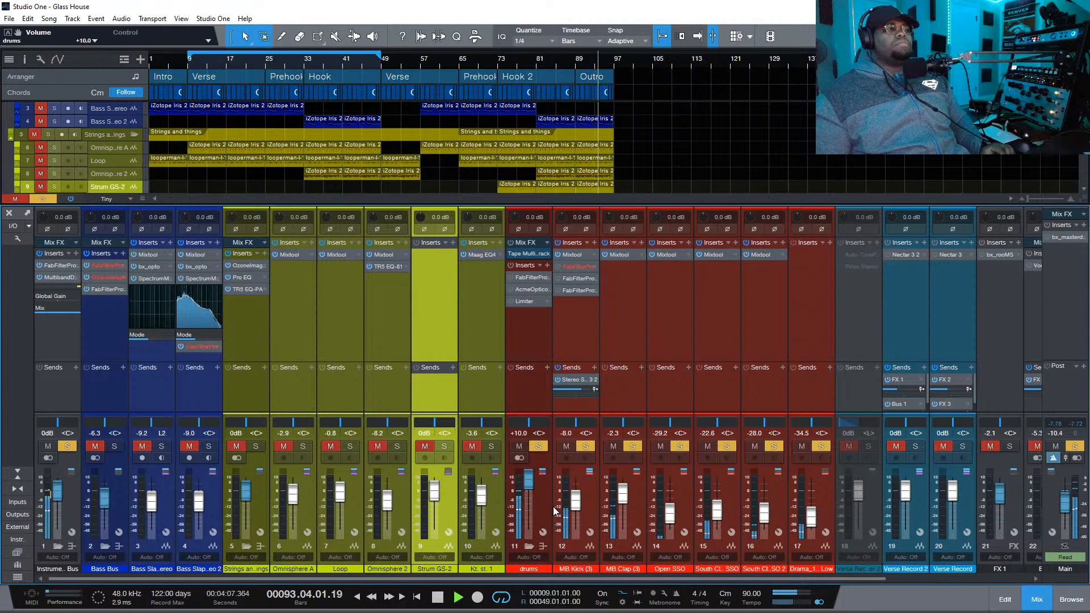
pyautogui.press('space')
pyautogui.click(188, 66)
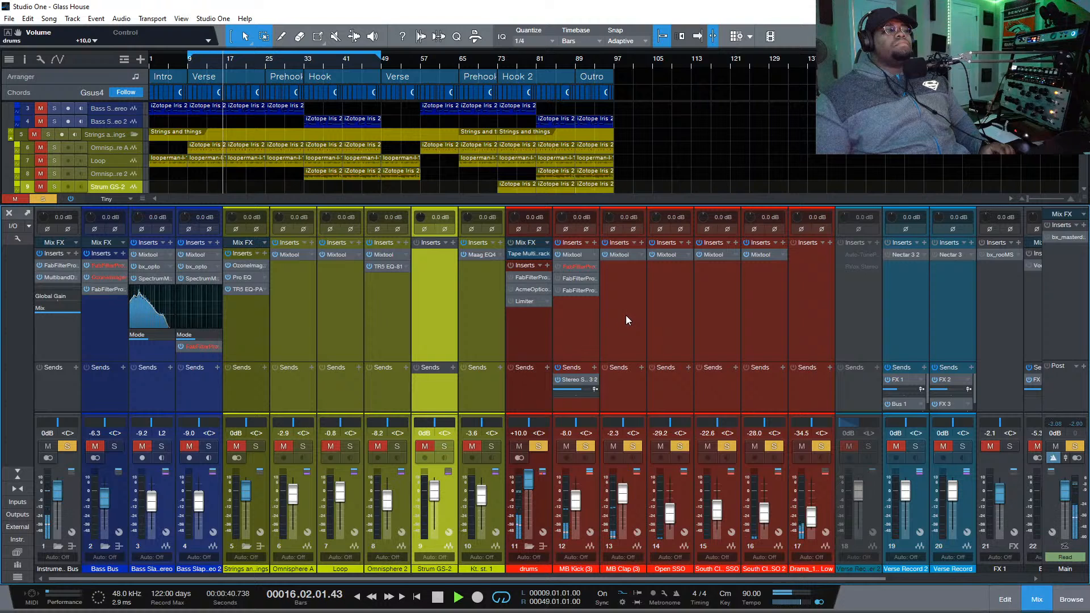
pyautogui.press('space')
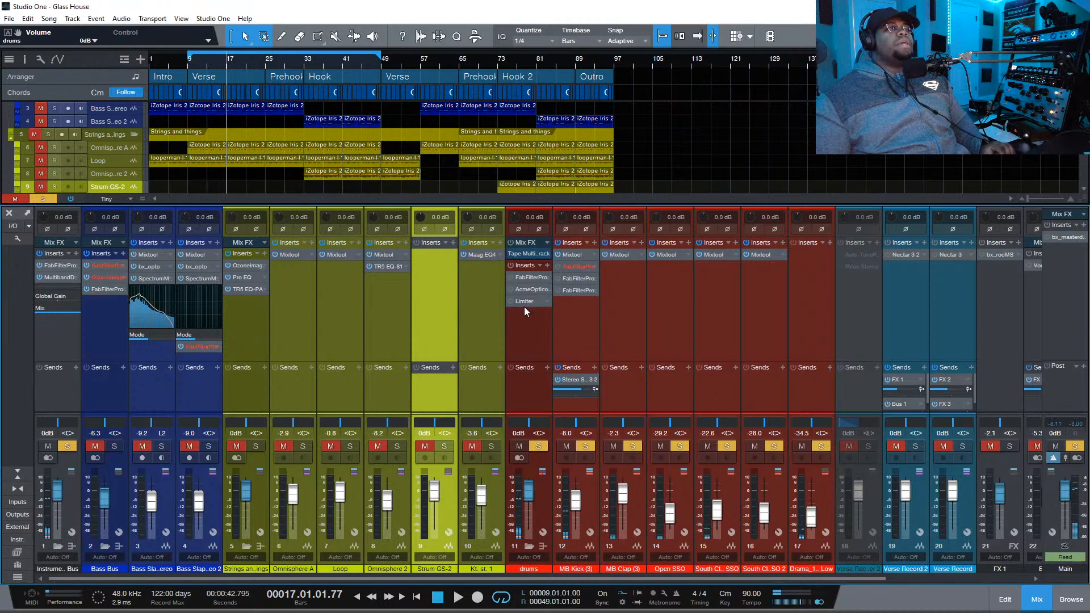
# Switch on Tape Multi Track in the drums Mix FX, compare it bypassed and active during playback, and close it
pyautogui.click(527, 263)
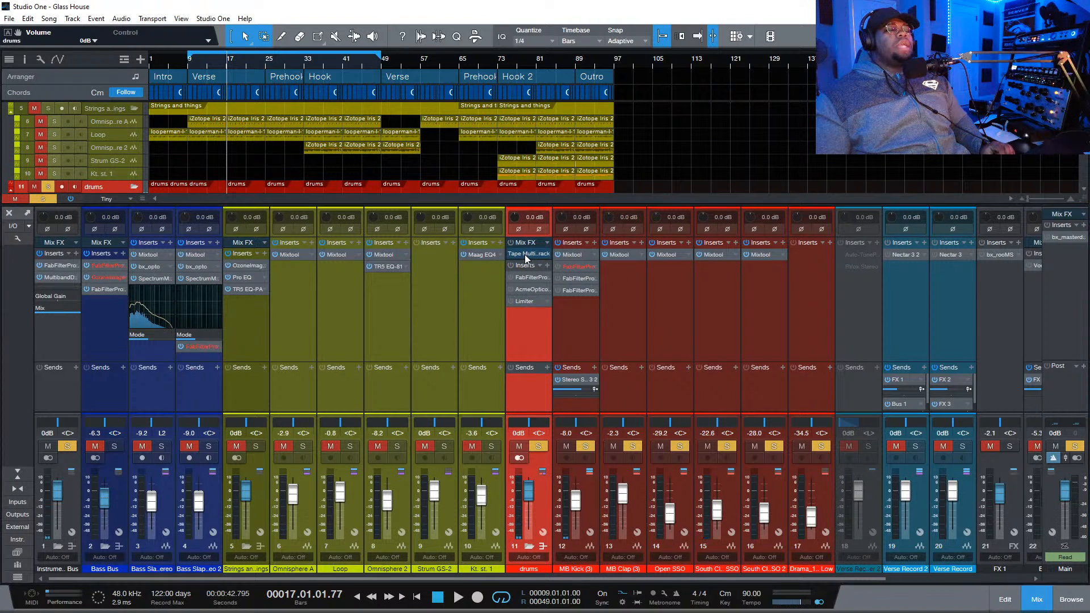
pyautogui.moveTo(825, 612); pyautogui.dragTo(861, 191)
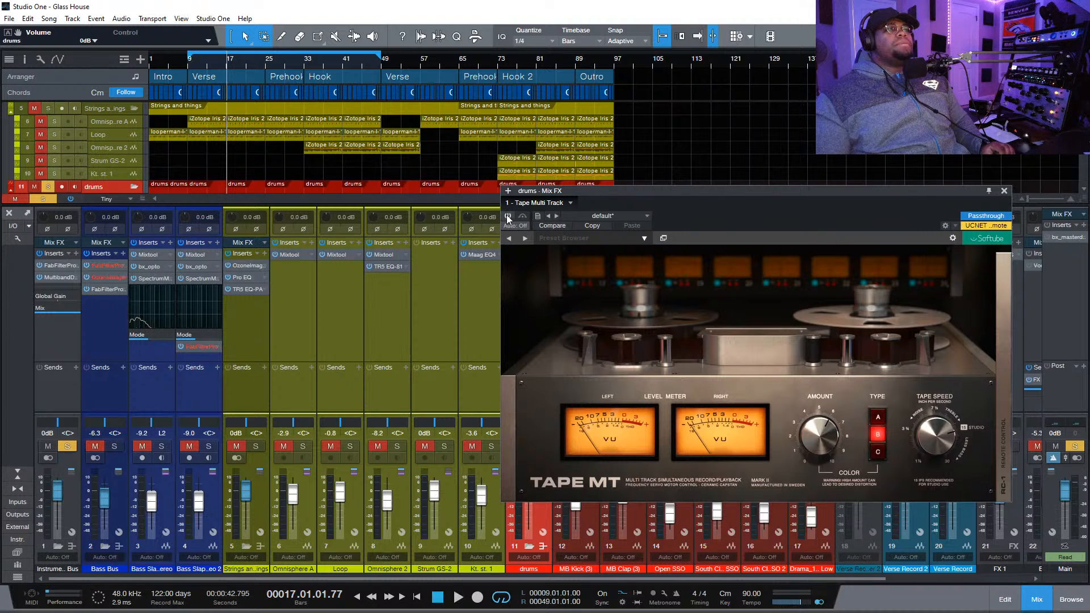
pyautogui.press('space')
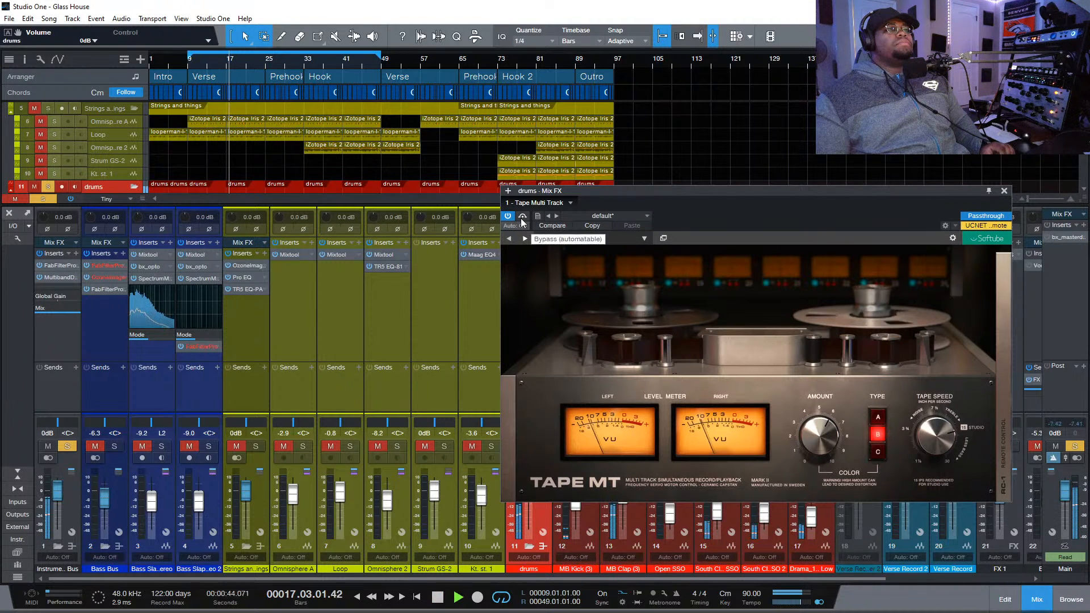
pyautogui.click(522, 219)
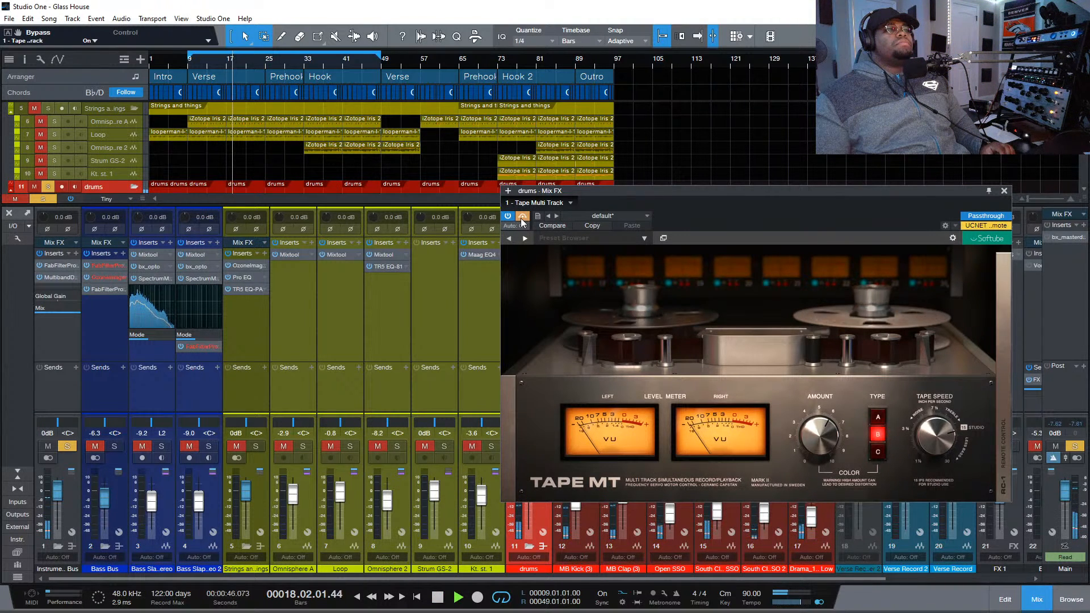
pyautogui.click(522, 220)
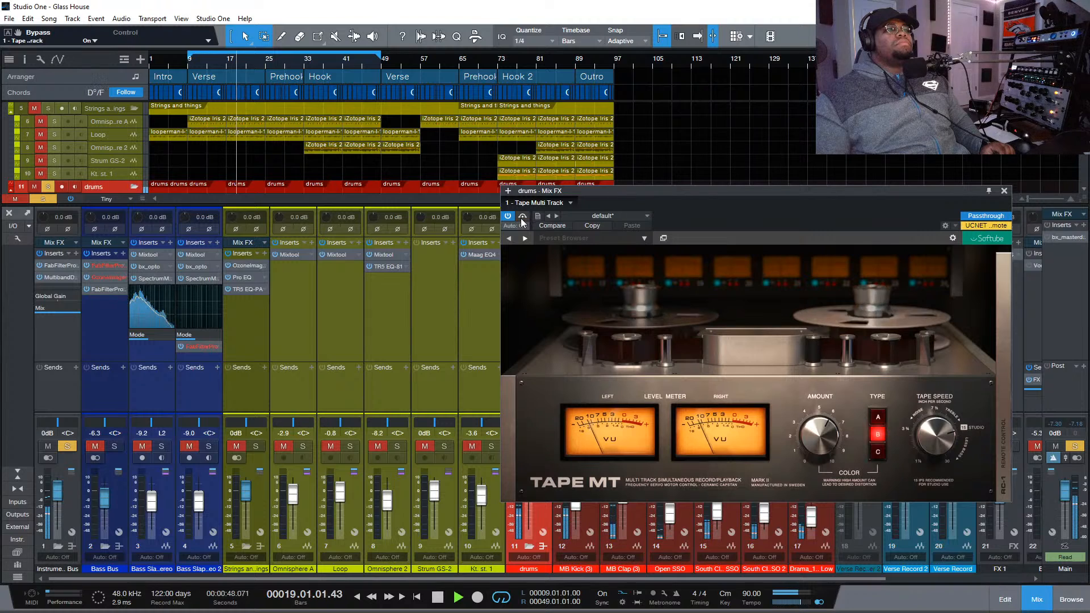
pyautogui.click(1004, 192)
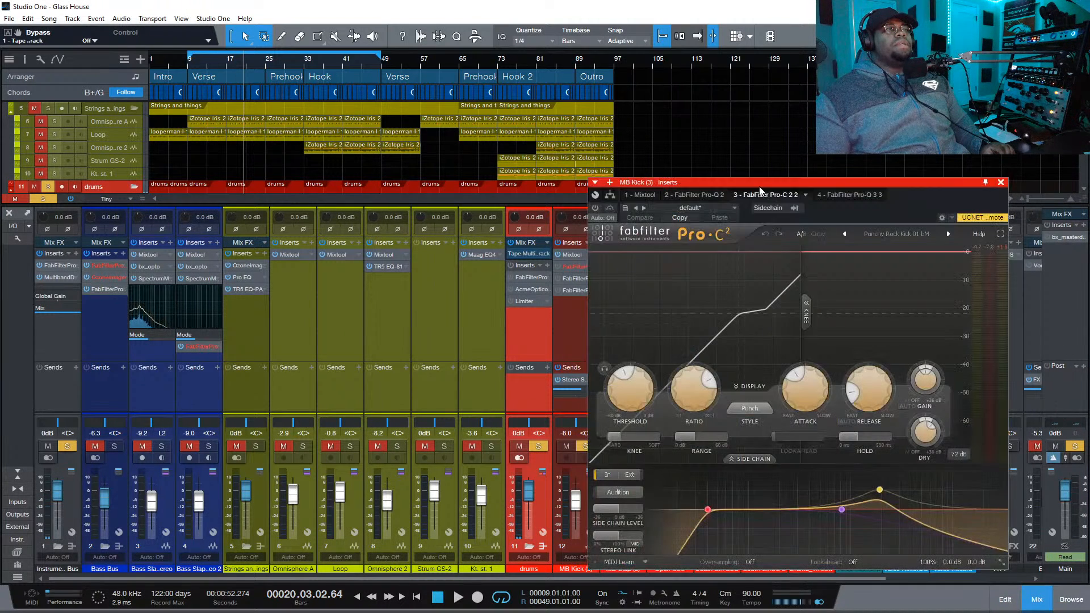
# Switch on Pro-C 2 on MB Kick and play the Verse while checking its hold and release settings
pyautogui.moveTo(750, 191); pyautogui.dragTo(796, 126)
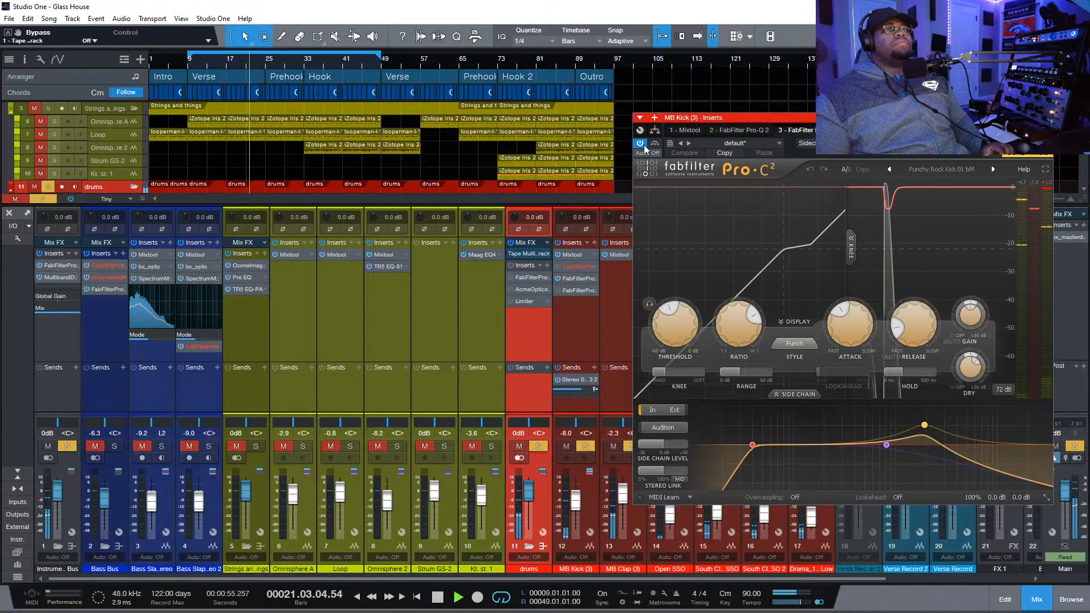
pyautogui.moveTo(865, 319)
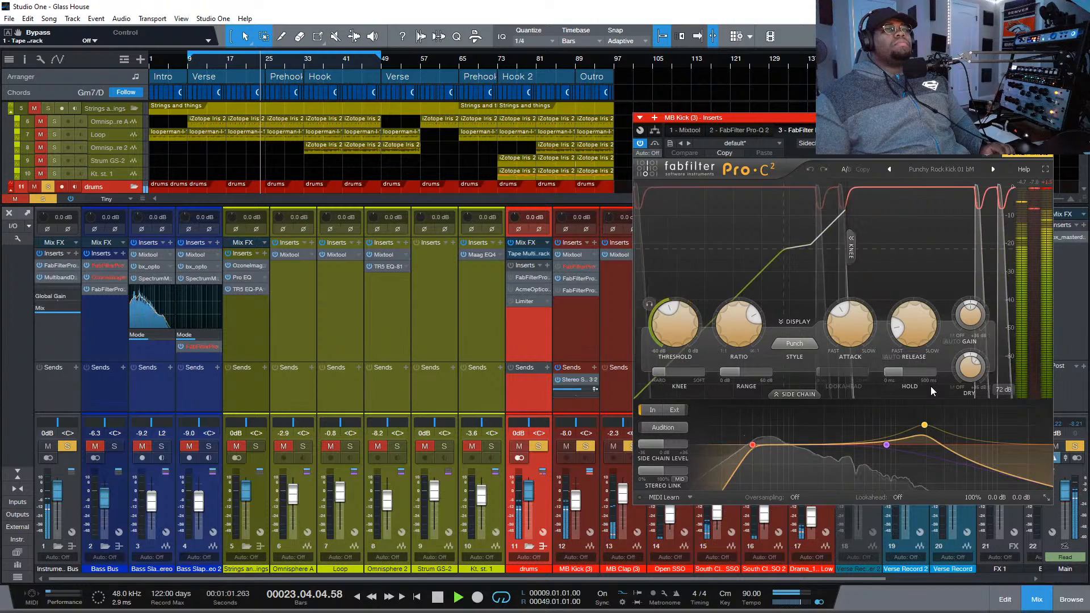
pyautogui.moveTo(891, 369)
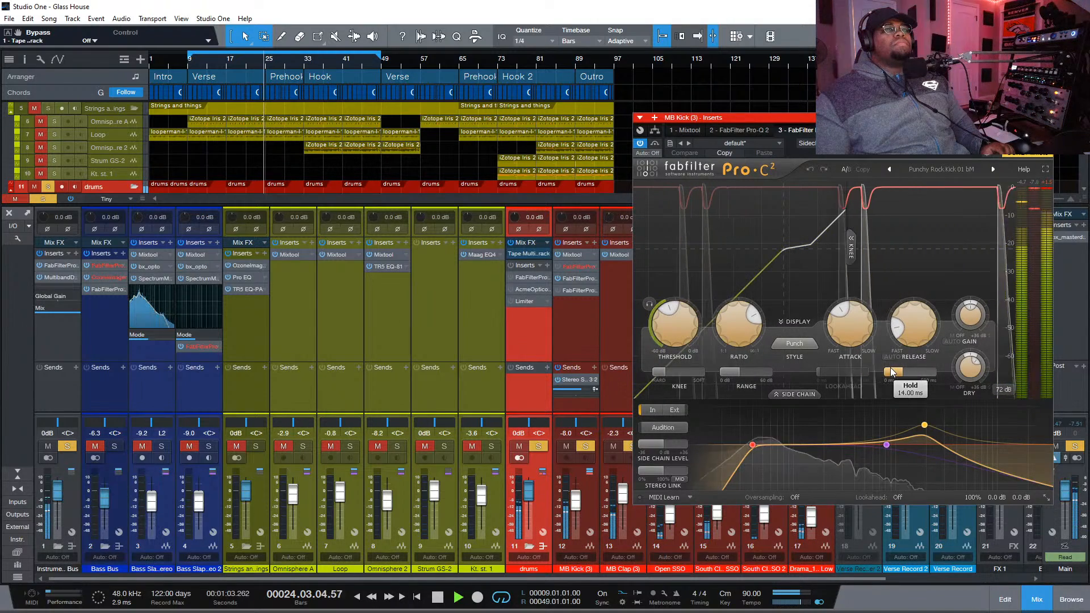
pyautogui.moveTo(911, 334)
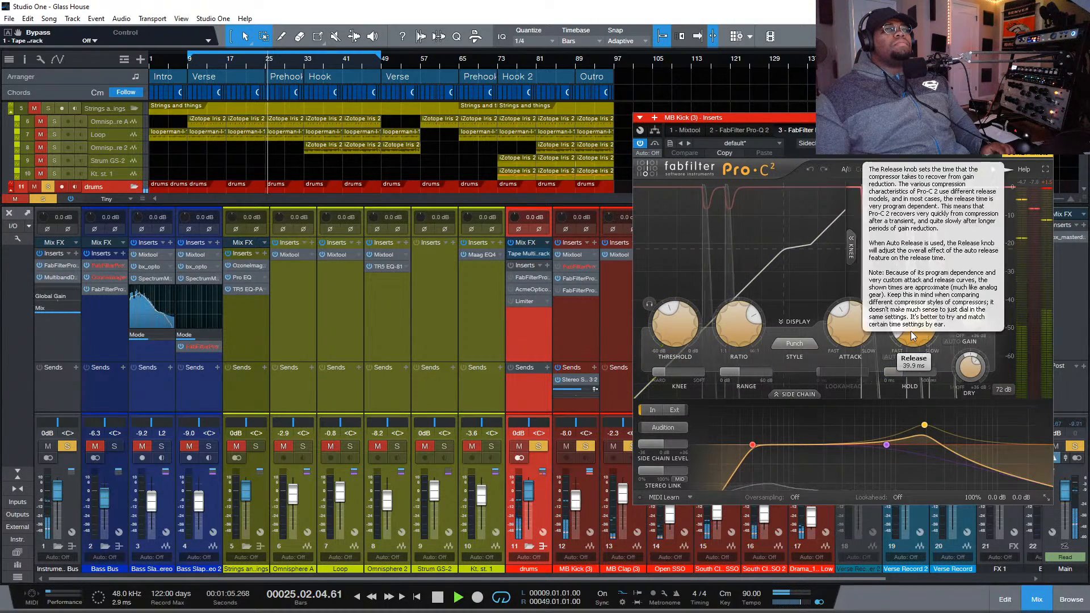
pyautogui.moveTo(733, 323)
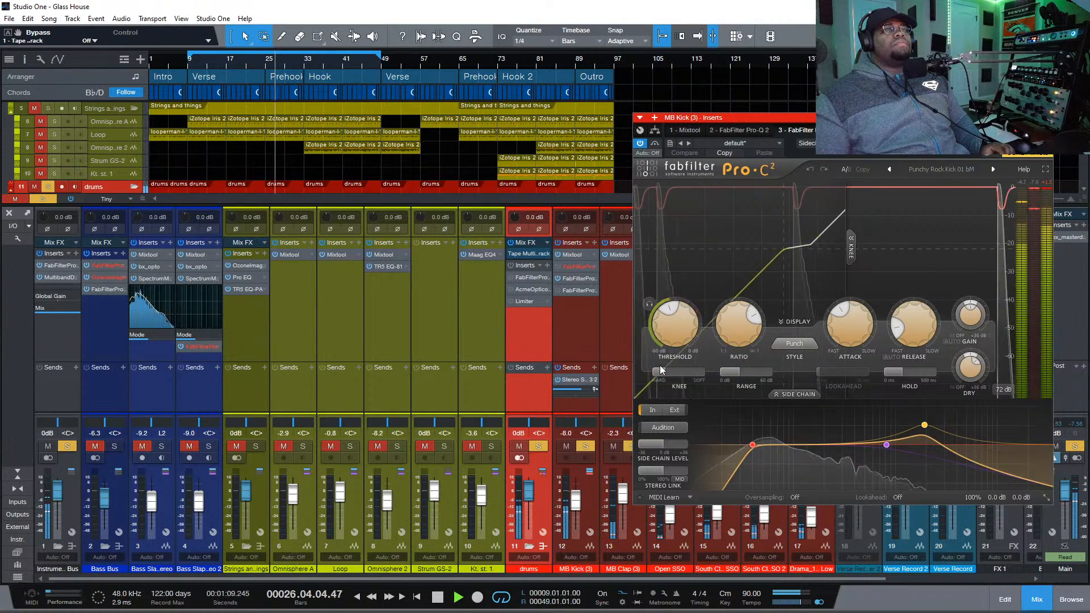
# Stop playback and try the MB Kick compressor's range at about 26.61 dB and at 21 dB
pyautogui.moveTo(667, 372)
pyautogui.moveTo(665, 373); pyautogui.dragTo(637, 419)
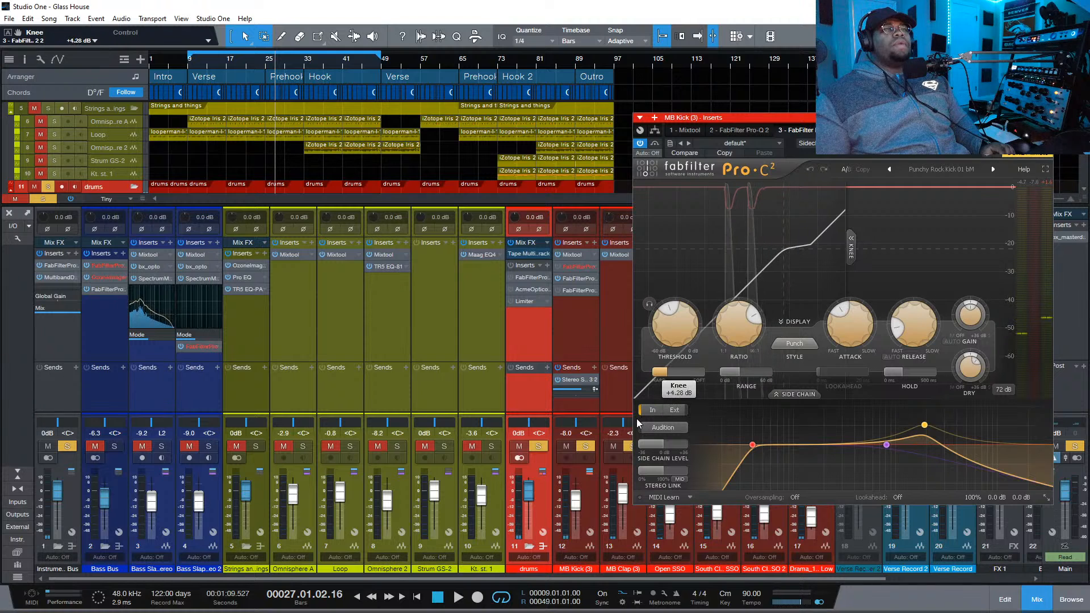
pyautogui.moveTo(732, 373); pyautogui.dragTo(762, 386)
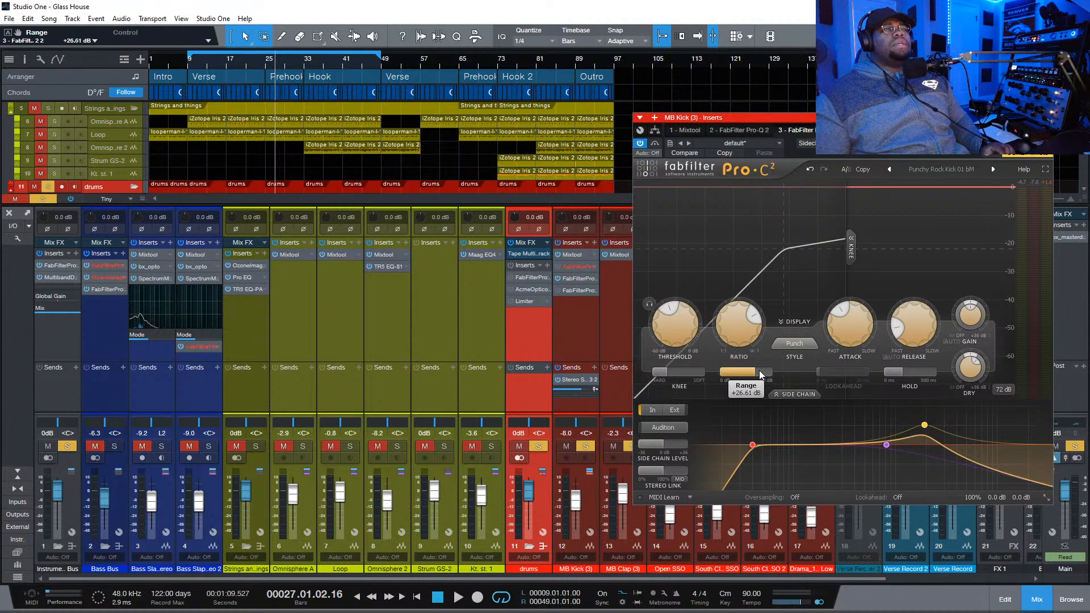
pyautogui.doubleClick(758, 370)
pyautogui.write('21')
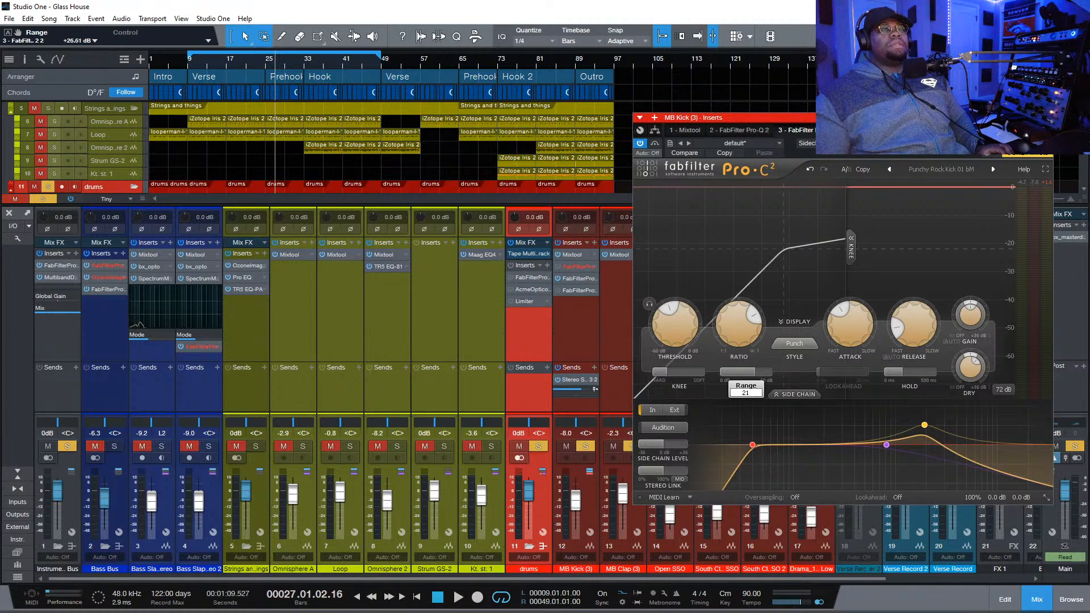
pyautogui.press('Return')
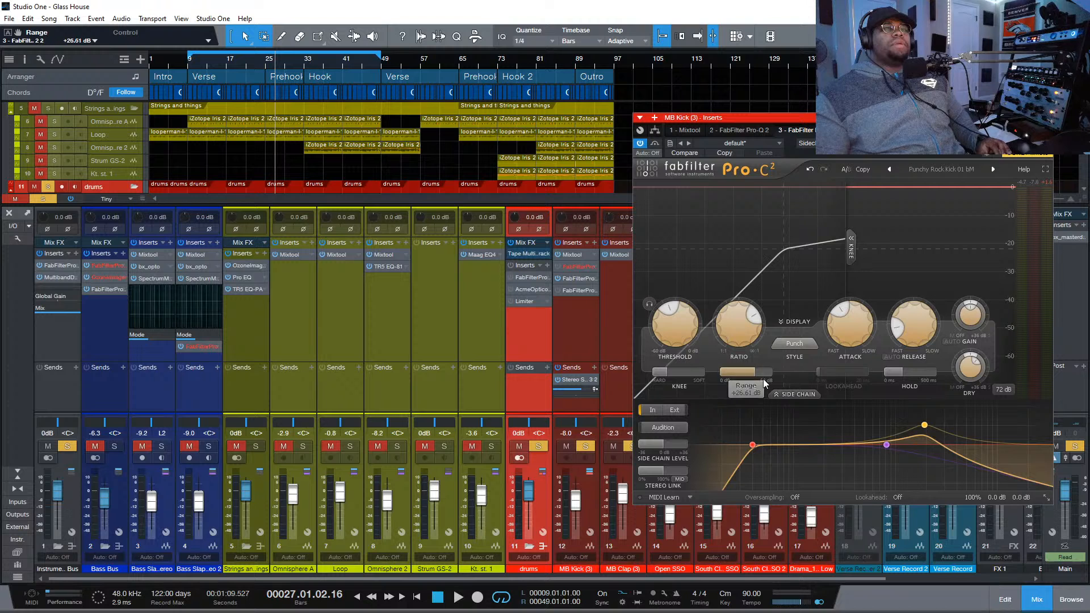
# Set the MB Kick compressor's range to 60 dB and its knee to about 6.46 dB, auditioning it during playback
pyautogui.rightClick(761, 372)
pyautogui.click(730, 360)
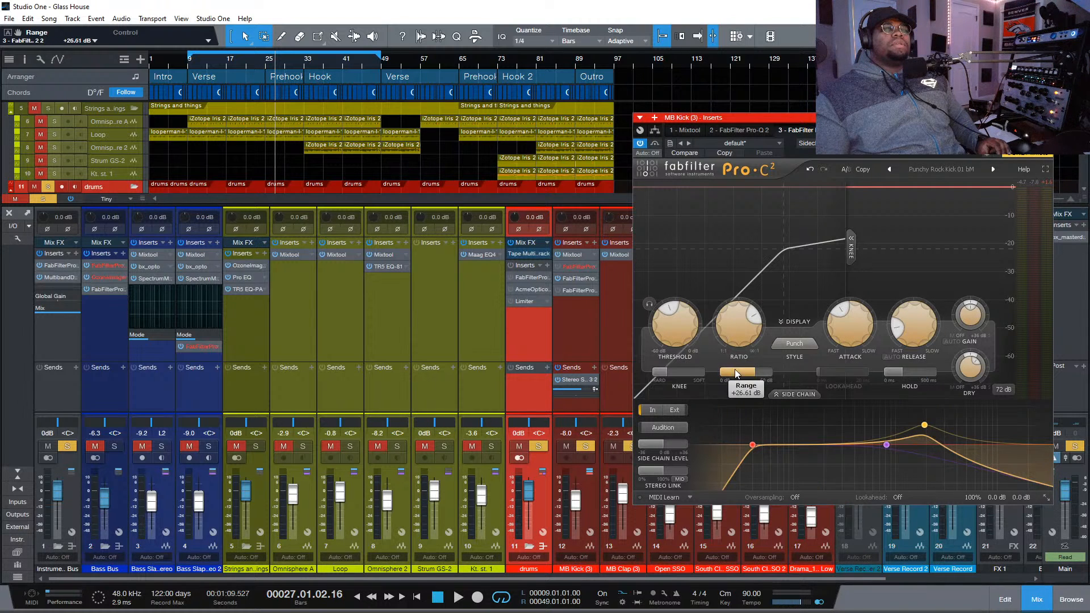
pyautogui.write('60')
pyautogui.press('Return')
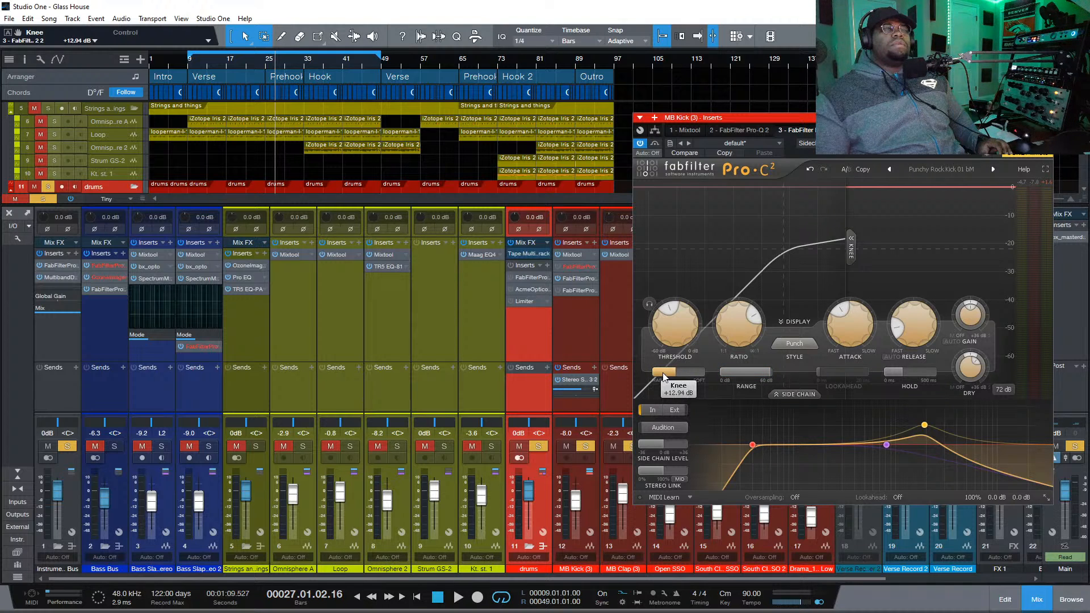
pyautogui.press('space')
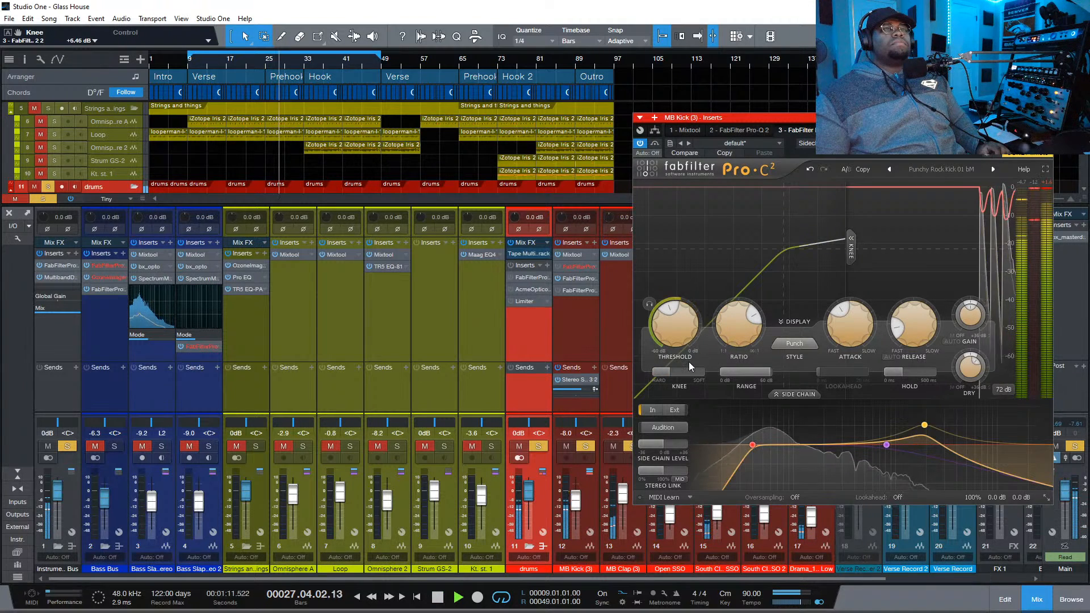
pyautogui.moveTo(738, 372); pyautogui.dragTo(783, 407)
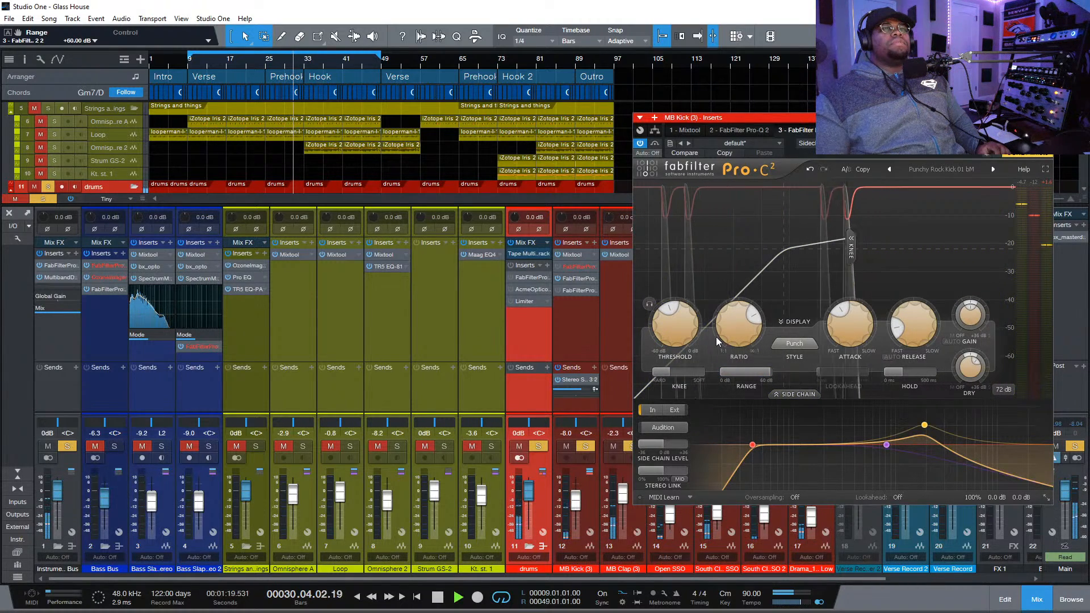
# Listen to the kick compression into the Hook while checking the dry gain, and close the compressor
pyautogui.moveTo(849, 342)
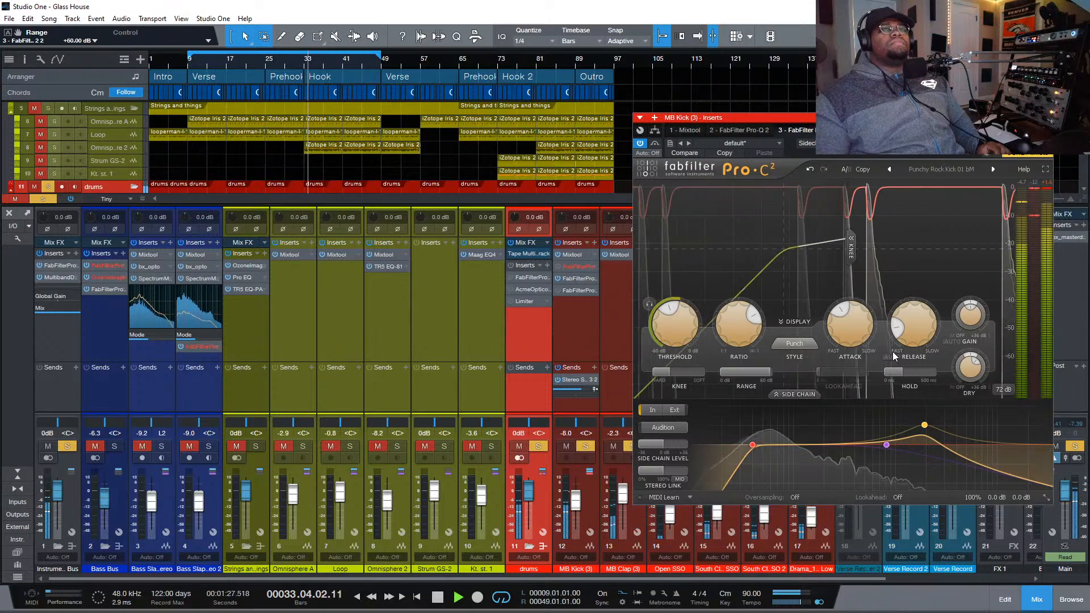
pyautogui.moveTo(965, 369)
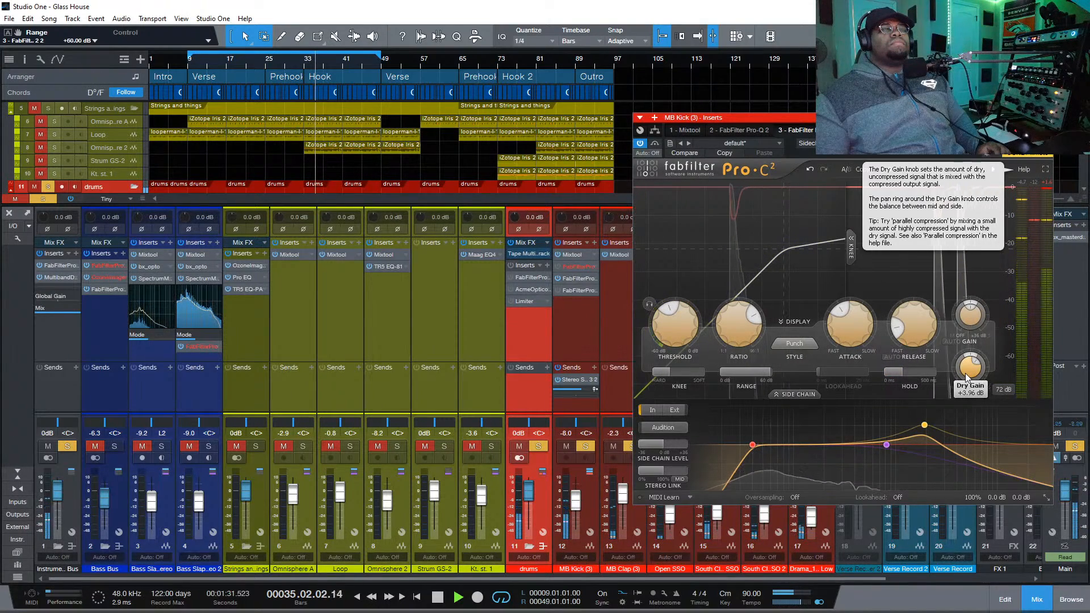
pyautogui.press('space')
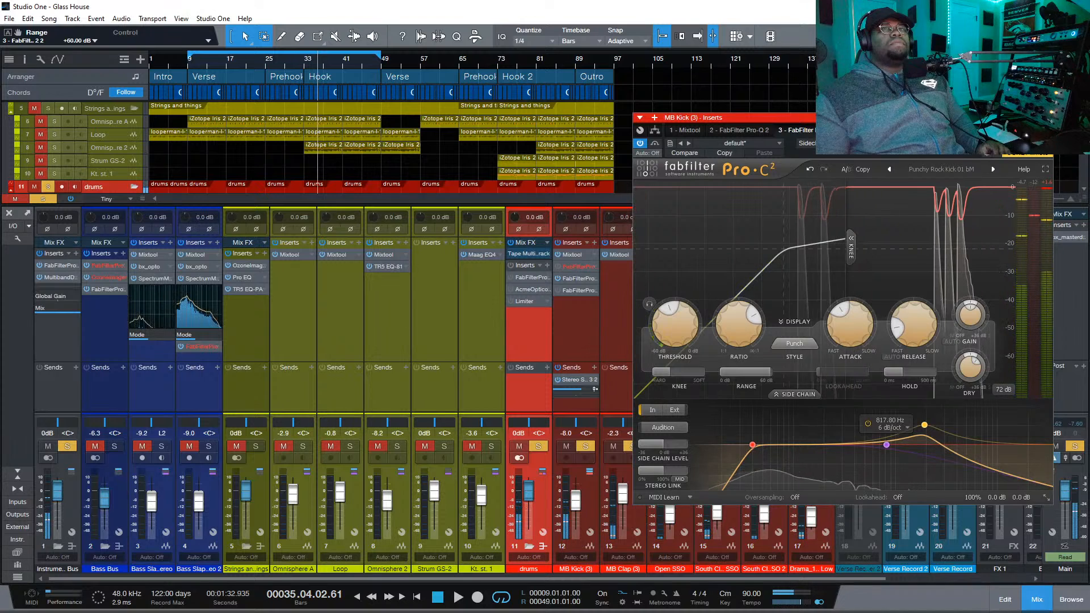
pyautogui.press('Escape')
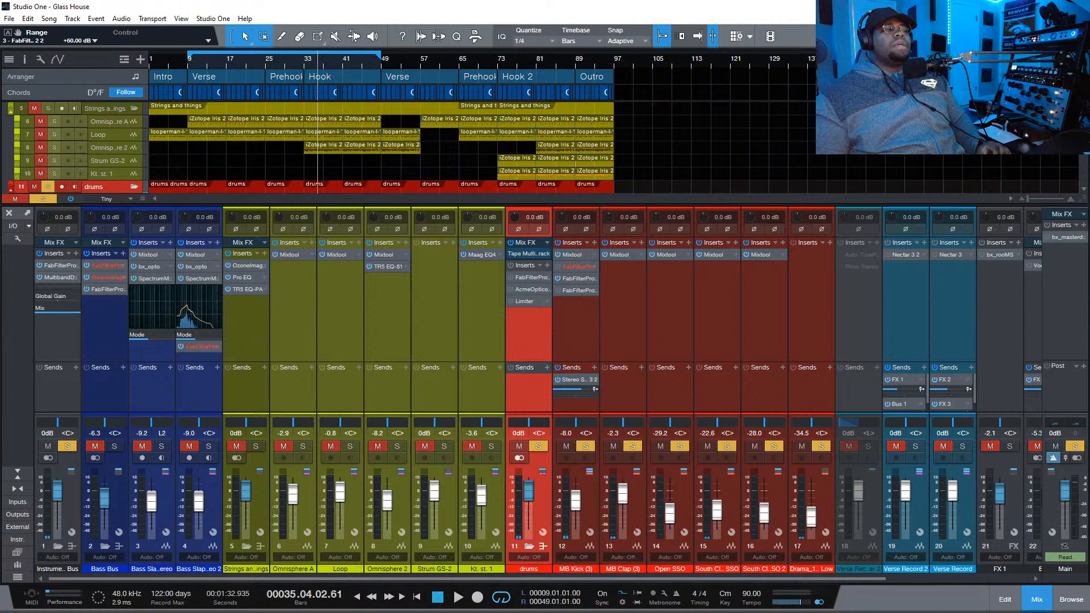
# Check the flat Pro-Q 3 in MB Kick's fourth insert slot during playback, and remove it from the channel
pyautogui.press('space')
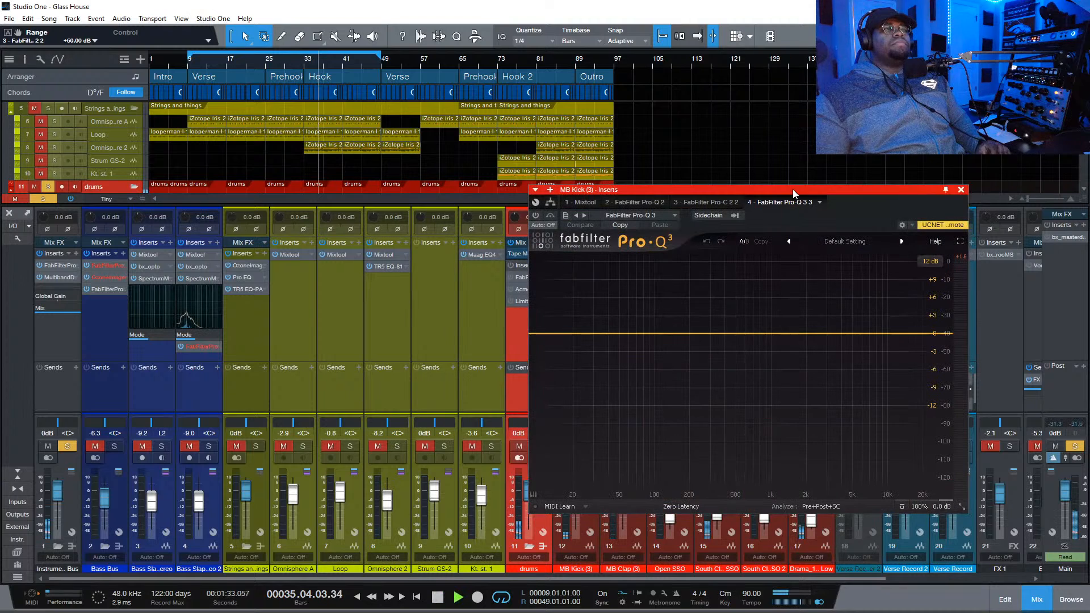
pyautogui.click(537, 226)
pyautogui.click(537, 225)
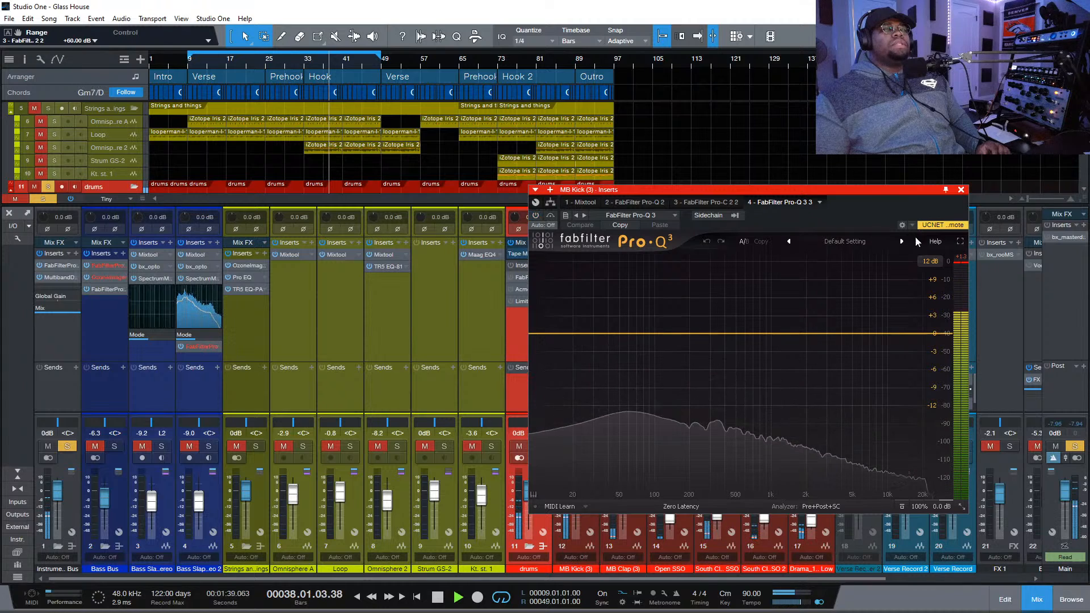
pyautogui.click(962, 190)
pyautogui.click(595, 290)
pyautogui.click(628, 410)
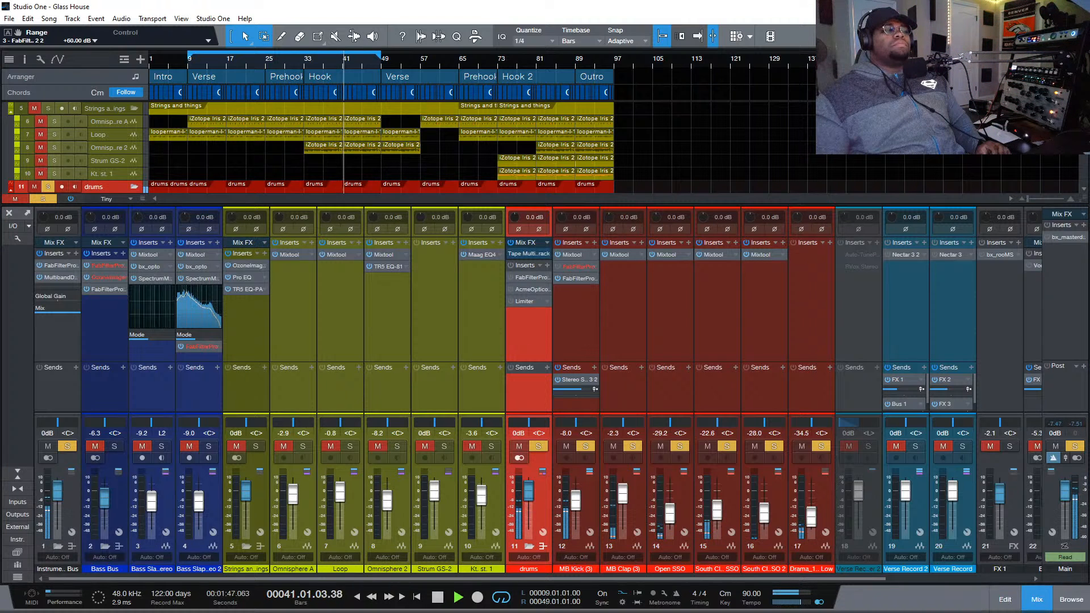
# Inspect the Limiter settings on the drums bus, stop playback, and close the plug-in
pyautogui.moveTo(639, 326); pyautogui.dragTo(672, 303)
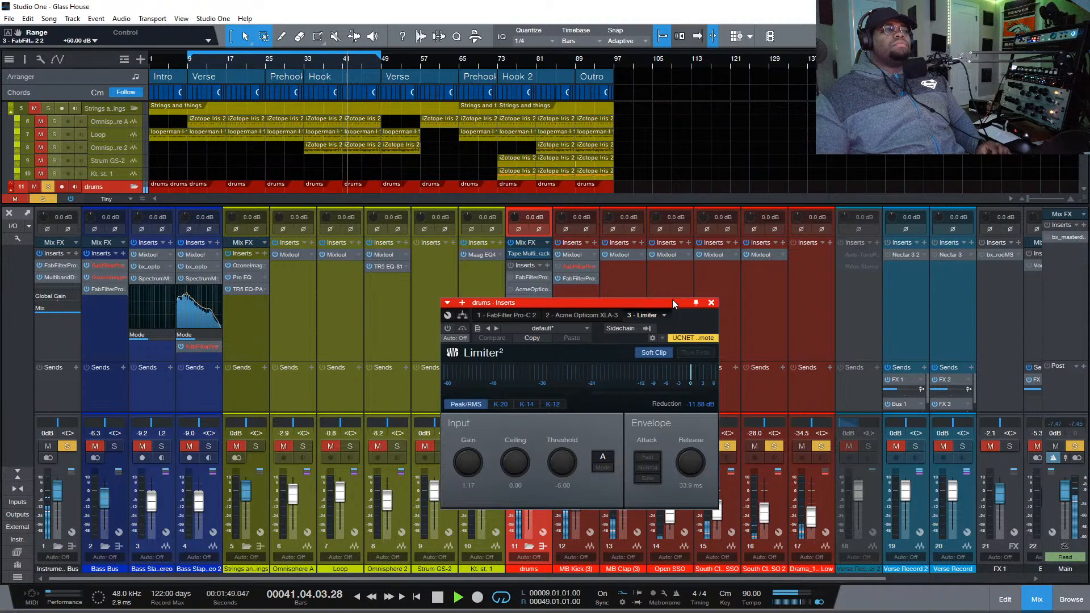
pyautogui.press('space')
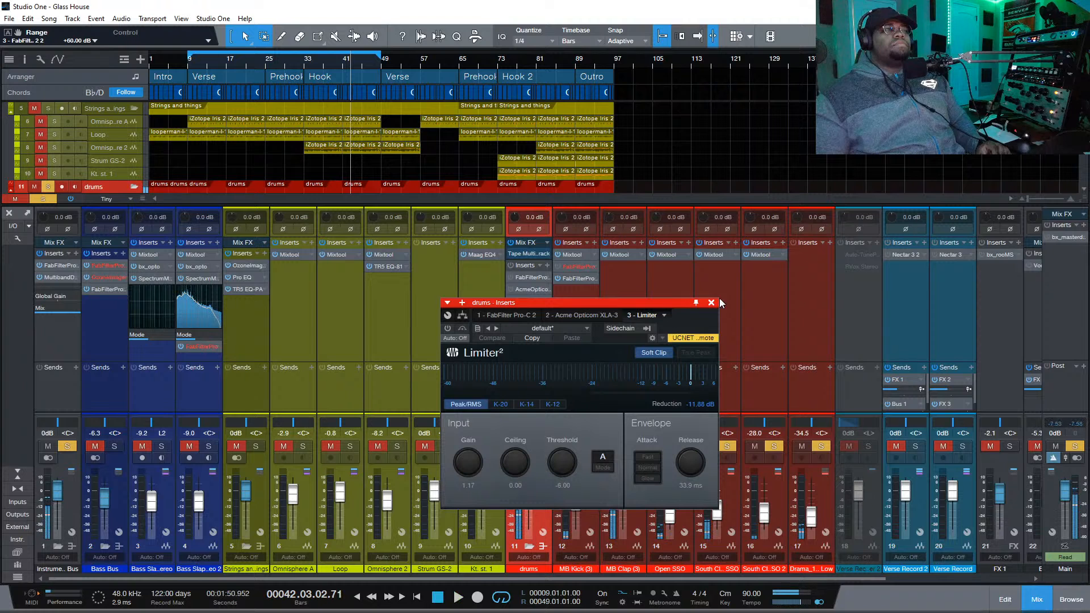
pyautogui.click(711, 302)
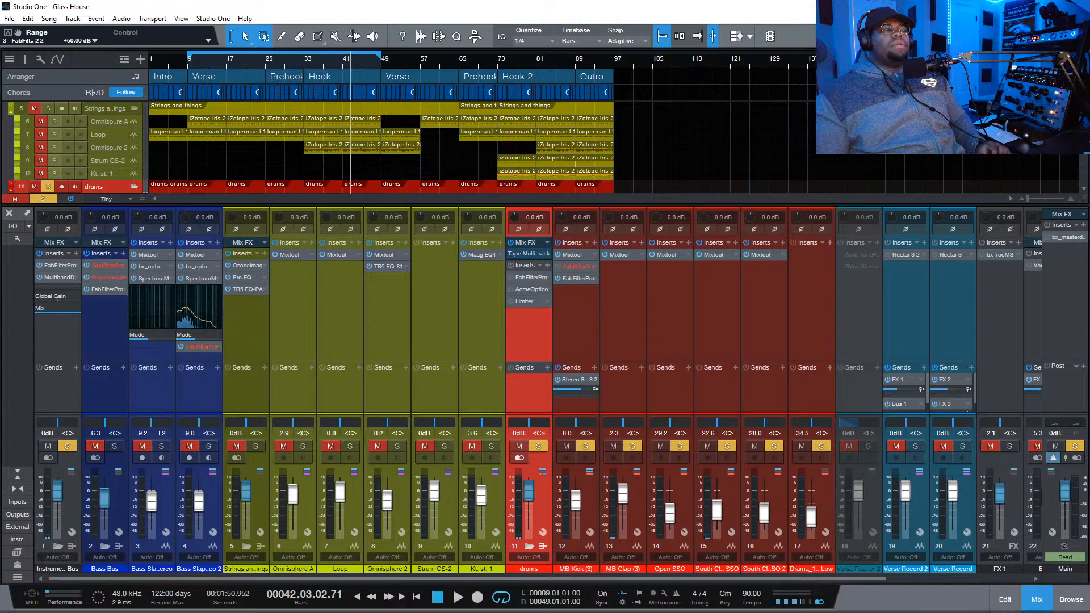
# Play with the Bass Bus sidechained Pro-Q 3 open, set its lowest band's frequency to about 56.86 Hz, and close it
pyautogui.moveTo(764, 570); pyautogui.dragTo(792, 247)
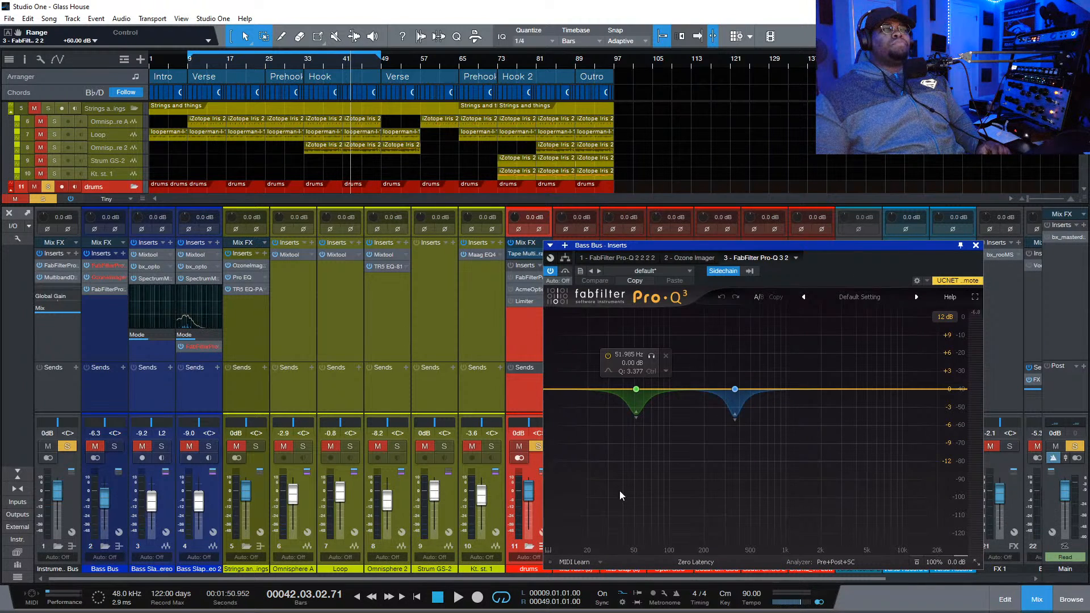
pyautogui.press('space')
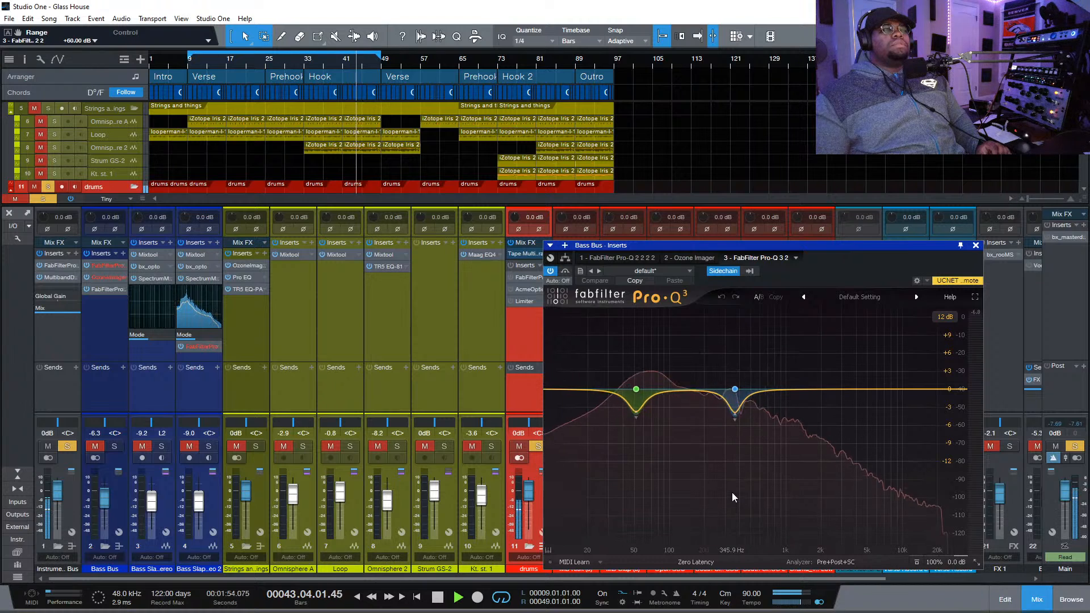
pyautogui.moveTo(644, 402)
pyautogui.moveTo(636, 391)
pyautogui.mouseDown()
pyautogui.moveTo(672, 390)
pyautogui.moveTo(639, 389)
pyautogui.mouseUp()
pyautogui.click(976, 246)
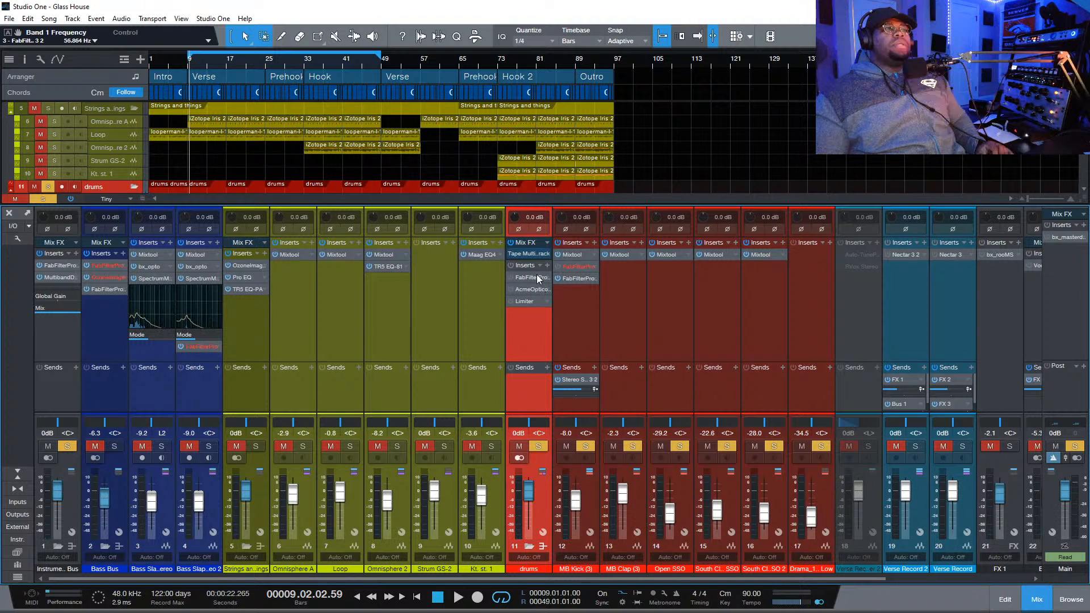
# Switch on Pro-C 2 on the drums bus and bypass it during playback of the Verse for comparison
pyautogui.moveTo(750, 612); pyautogui.dragTo(779, 162)
pyautogui.click(620, 183)
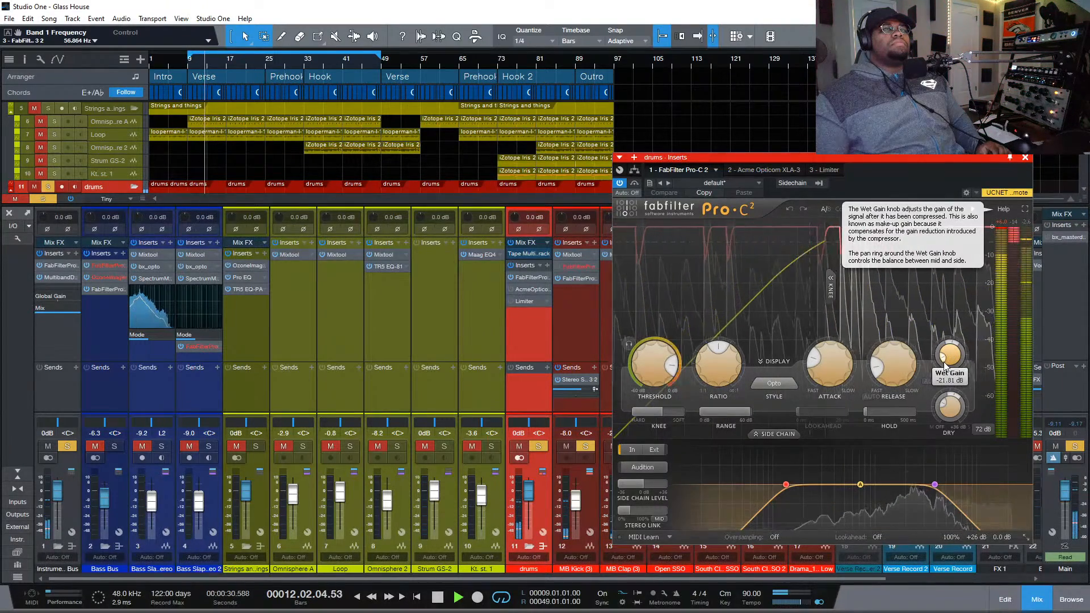
pyautogui.click(634, 183)
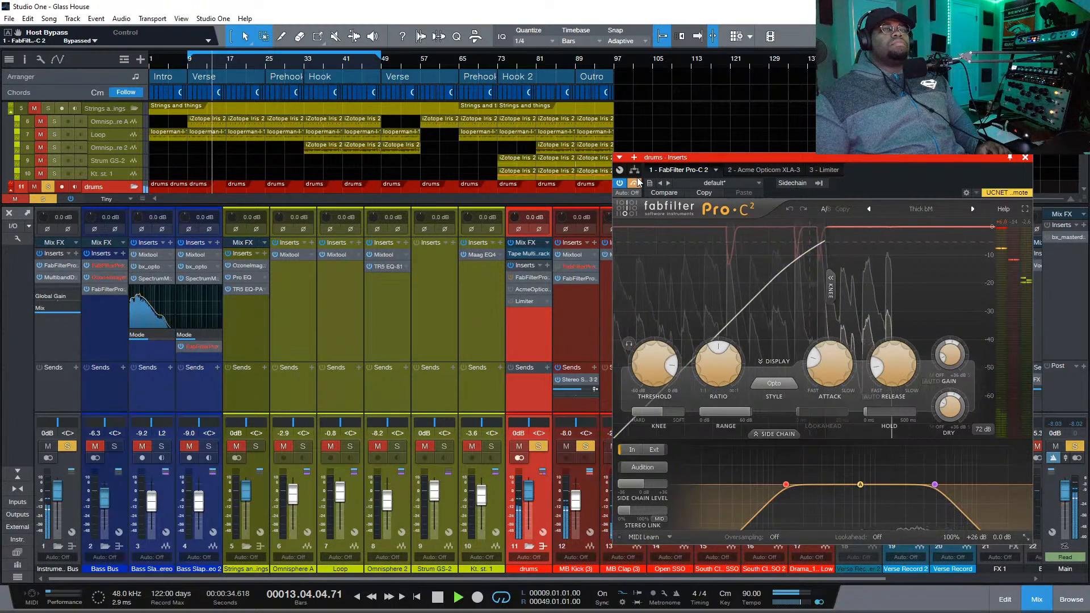
# Set the drums compressor's wet gain to 0 dB and dry gain to -INF, and audition it with the bypass off
pyautogui.press('space')
pyautogui.moveTo(954, 397); pyautogui.dragTo(956, 419)
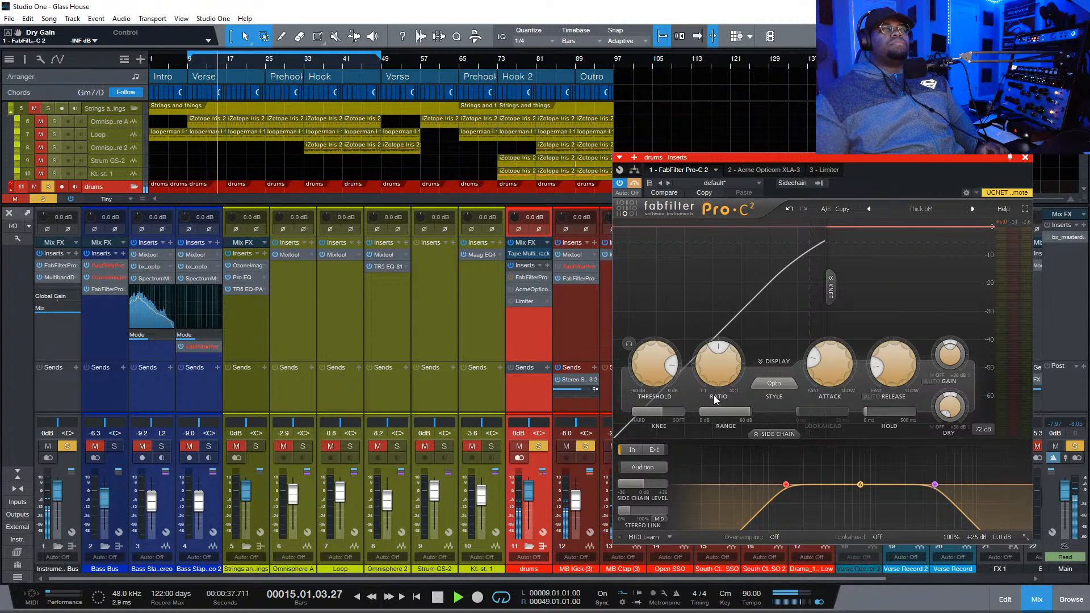
pyautogui.click(636, 184)
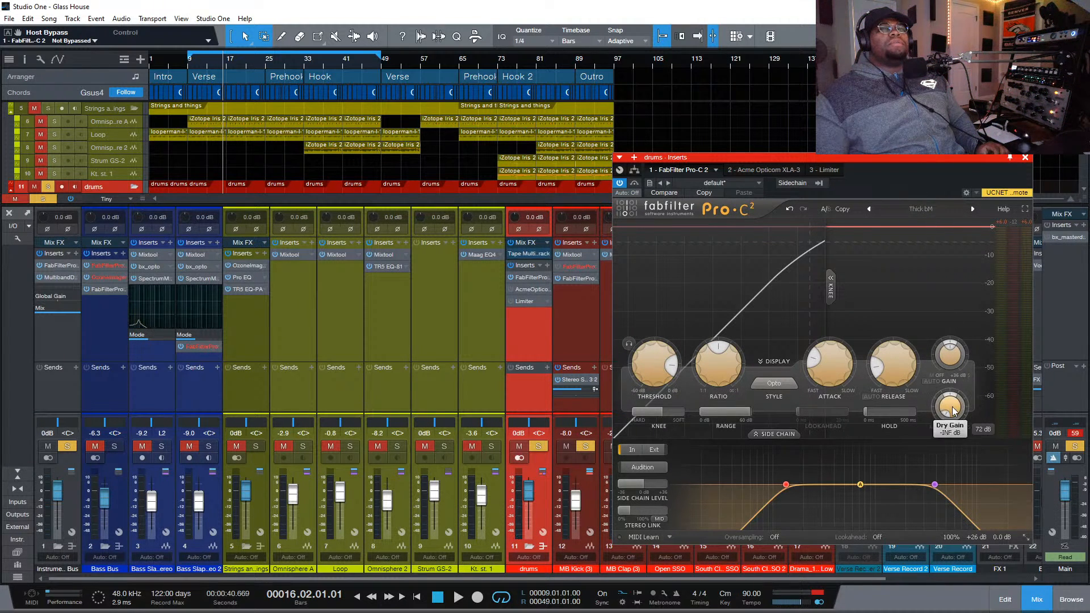
pyautogui.press('space')
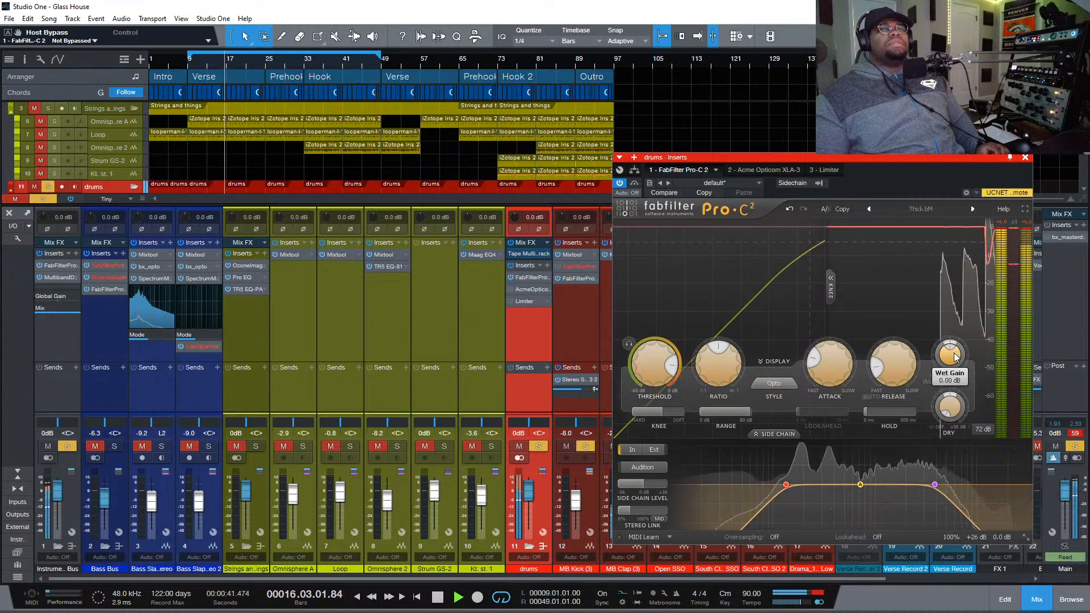
pyautogui.moveTo(955, 357)
pyautogui.press('space')
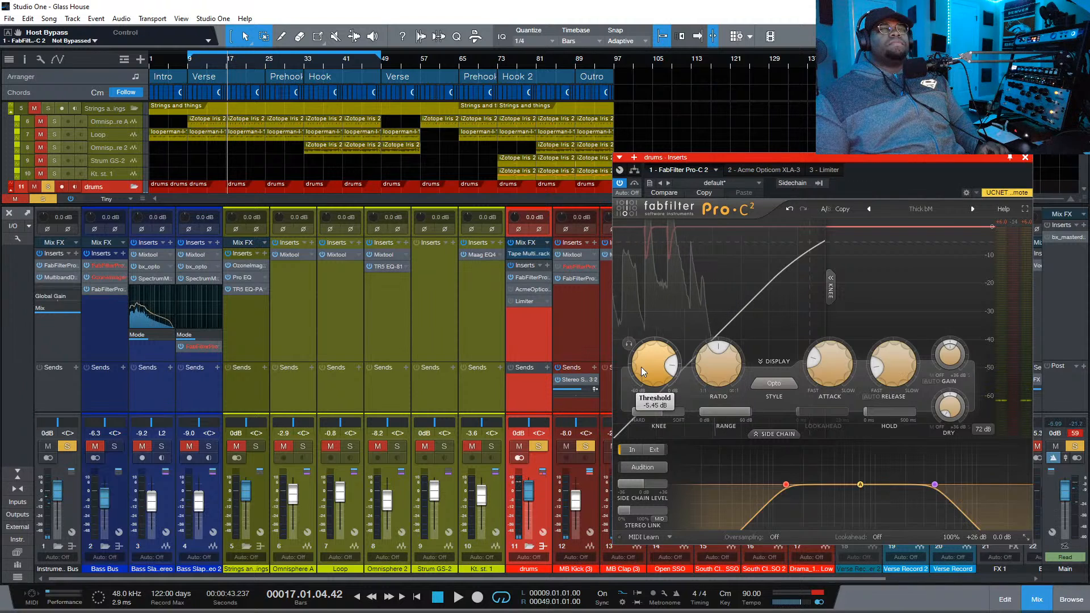
# Set the drums compressor's input level to 0 dB and resume playback of the Verse
pyautogui.moveTo(642, 367)
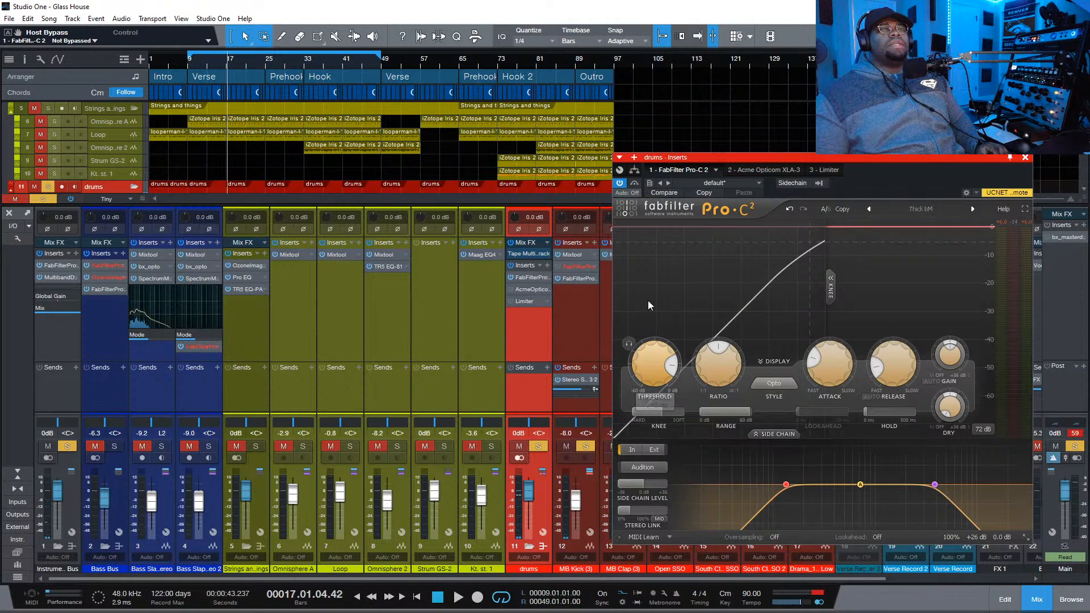
pyautogui.moveTo(976, 540)
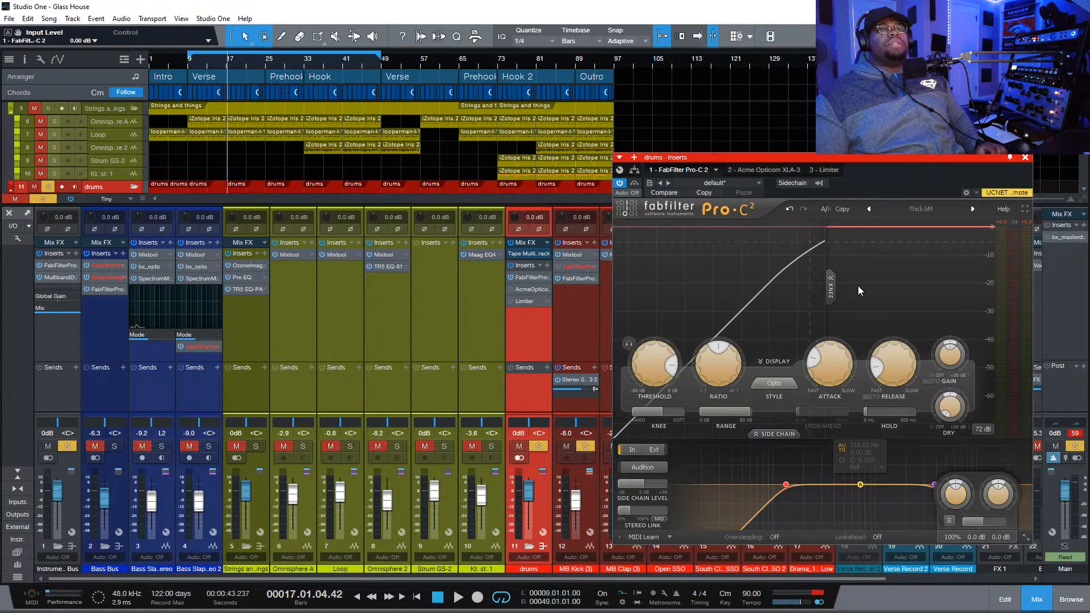
pyautogui.press('space')
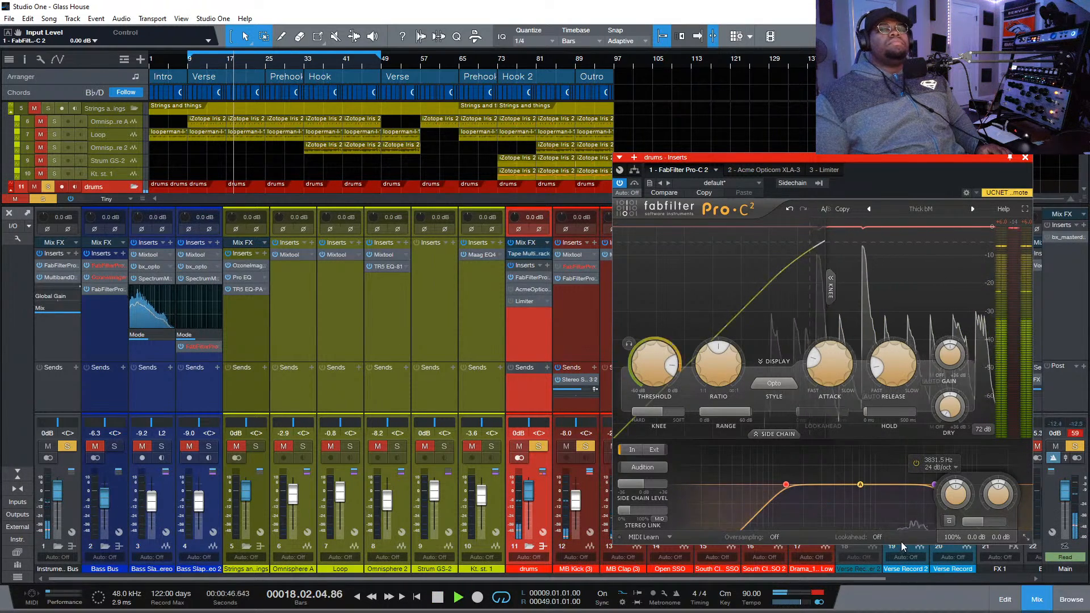
# Set the drums compressor's oversampling to 2x and its threshold to about -12.16 dB
pyautogui.click(780, 538)
pyautogui.click(787, 551)
pyautogui.click(775, 538)
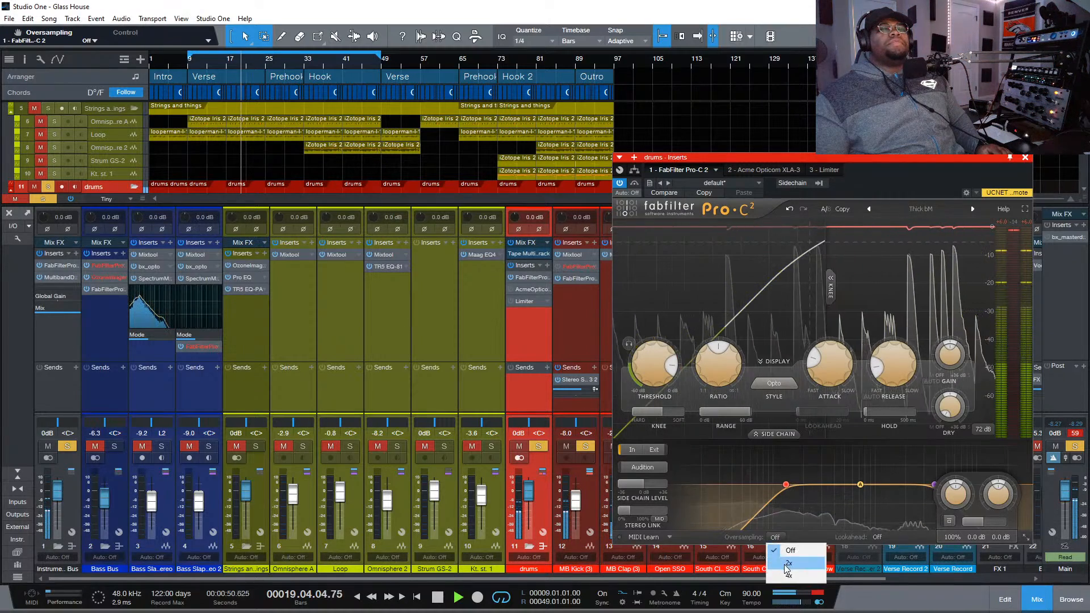
pyautogui.click(787, 561)
pyautogui.moveTo(658, 359); pyautogui.dragTo(656, 377)
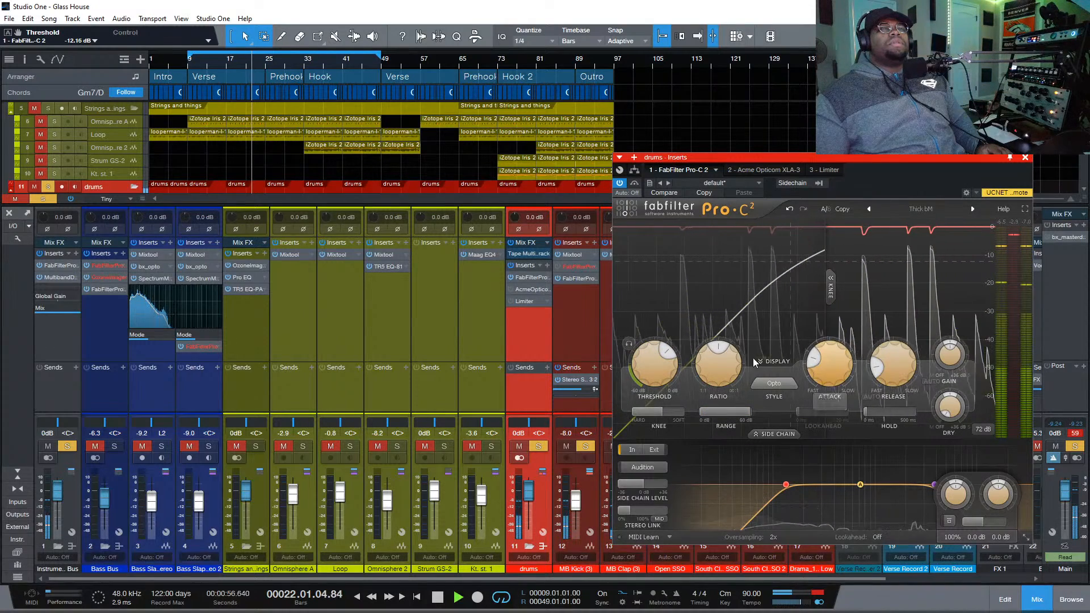
# Move the Acme Opticom XLA-3 ahead of Pro-C 2 on the drums bus, set its response to Slow and its output gain to about 6.3
pyautogui.moveTo(527, 288); pyautogui.dragTo(534, 278)
pyautogui.click(534, 278)
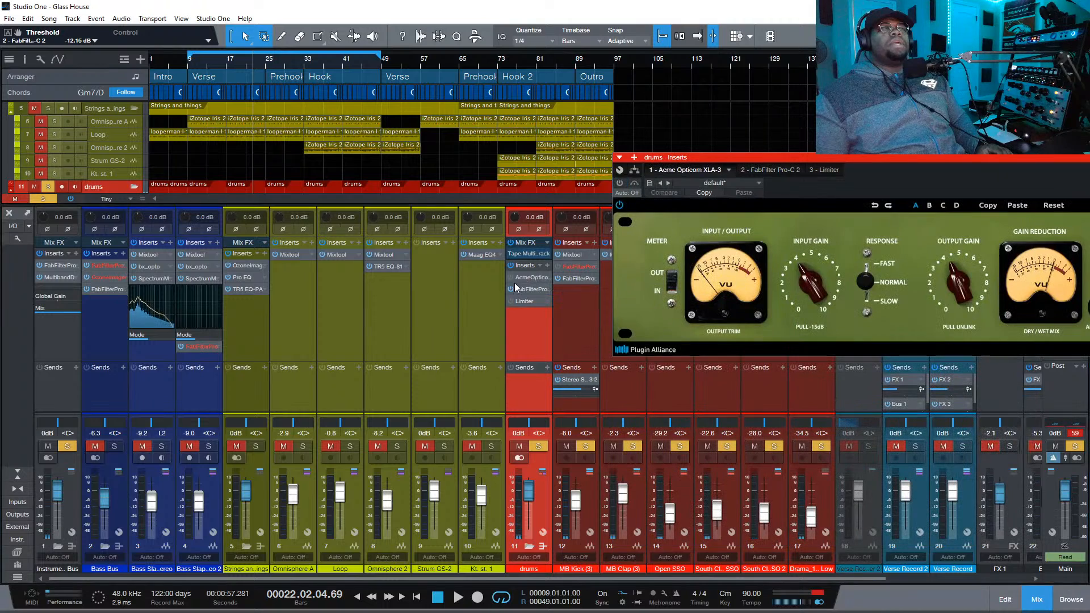
pyautogui.moveTo(813, 158); pyautogui.dragTo(571, 191)
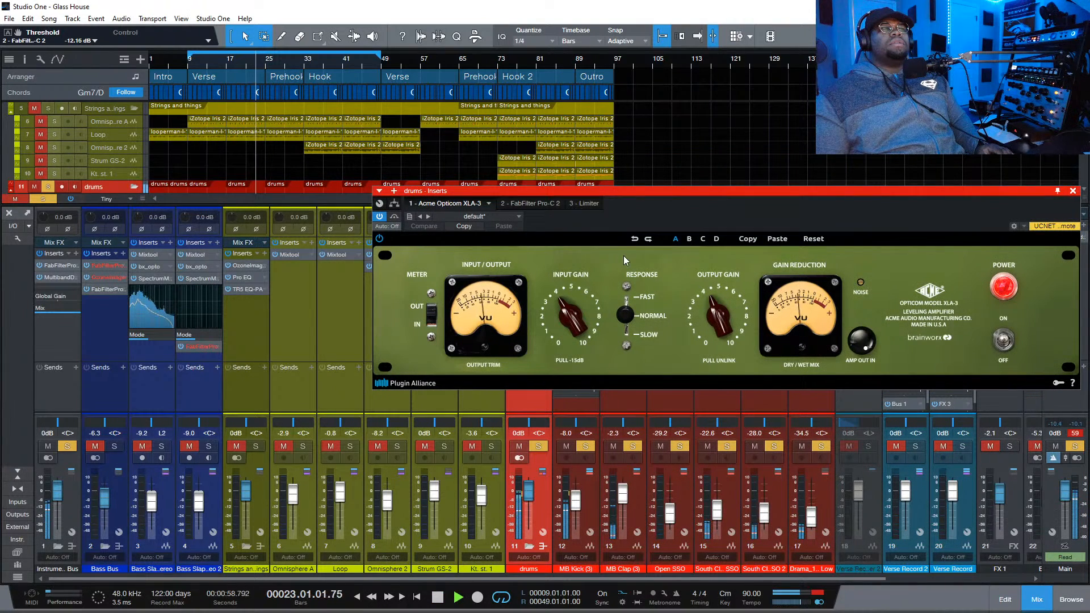
pyautogui.moveTo(628, 310); pyautogui.dragTo(618, 345)
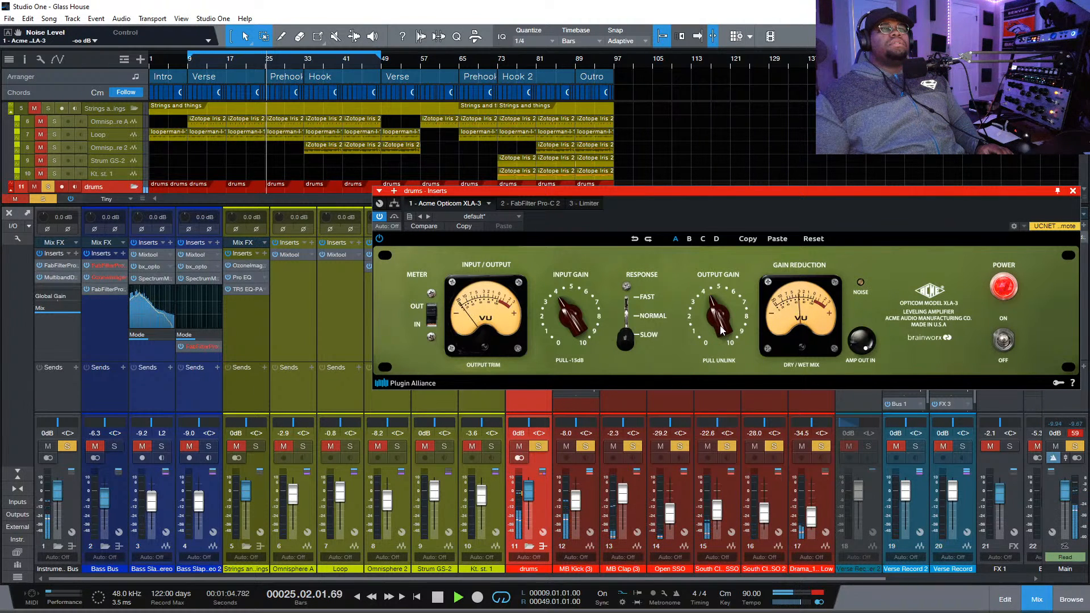
pyautogui.moveTo(723, 329); pyautogui.dragTo(731, 312)
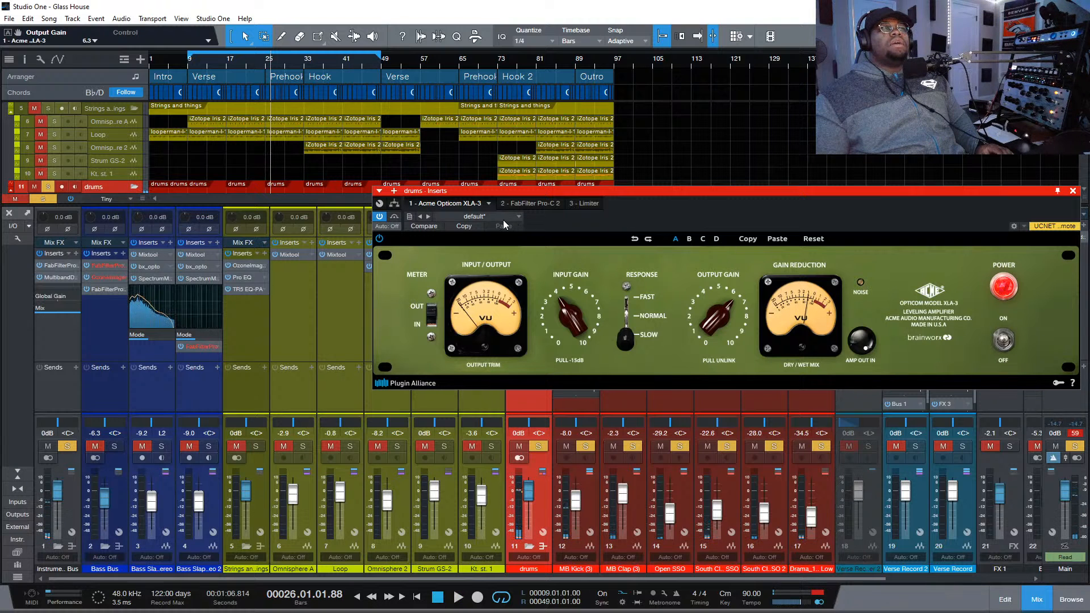
# Remove the Acme Opticom XLA-3 from the drums bus and resume playback
pyautogui.click(487, 204)
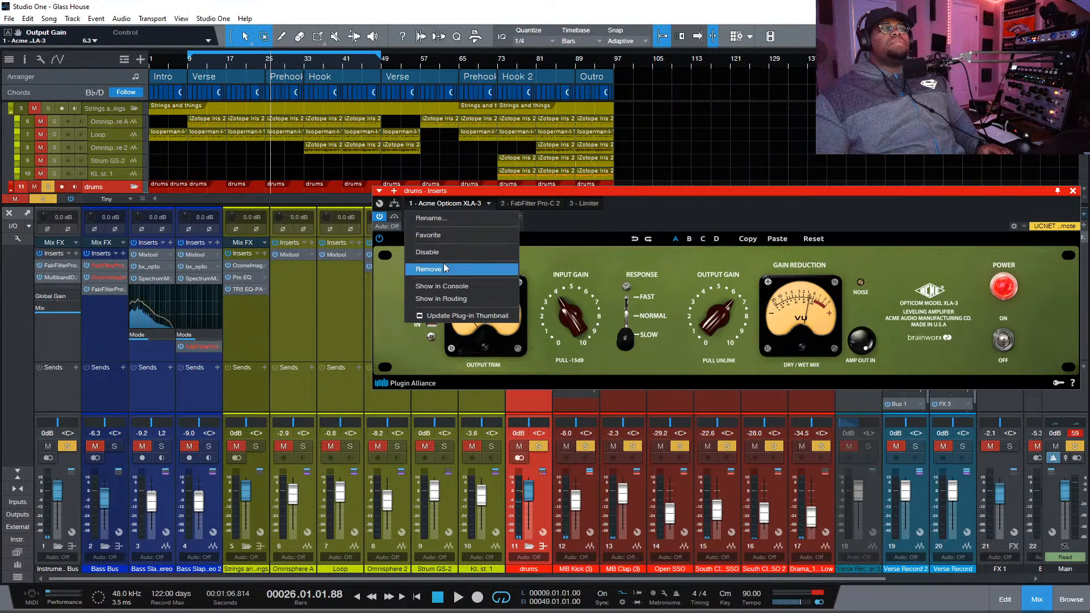
pyautogui.click(479, 266)
pyautogui.press('space')
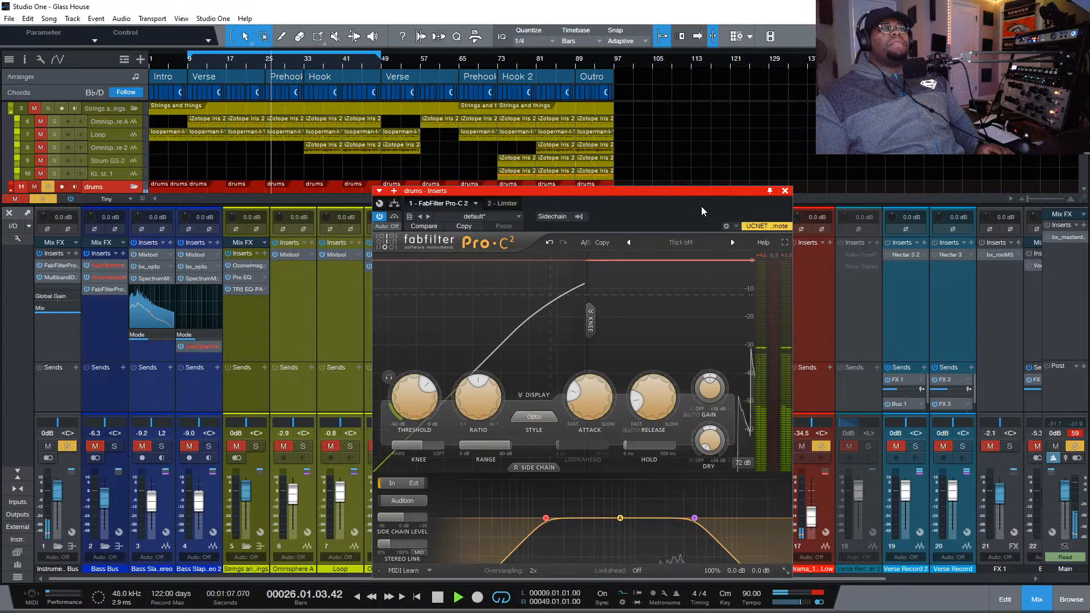
# Blend in the drums compressor's dry signal, setting the dry gain to about -5.85 dB, and audition it
pyautogui.moveTo(716, 451); pyautogui.dragTo(725, 373)
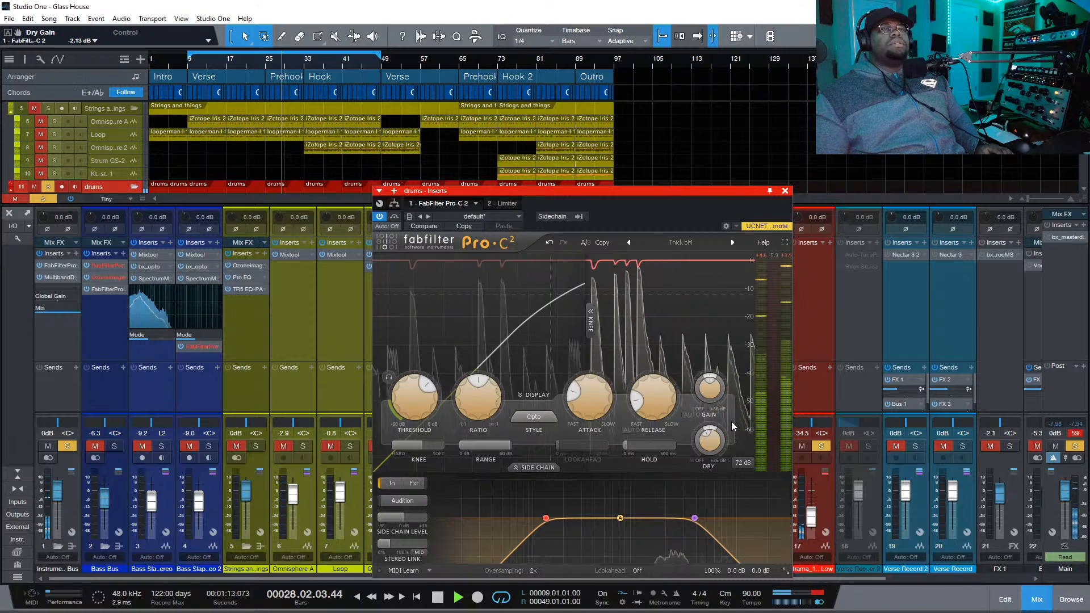
pyautogui.moveTo(724, 192); pyautogui.dragTo(1000, 61)
pyautogui.press('space')
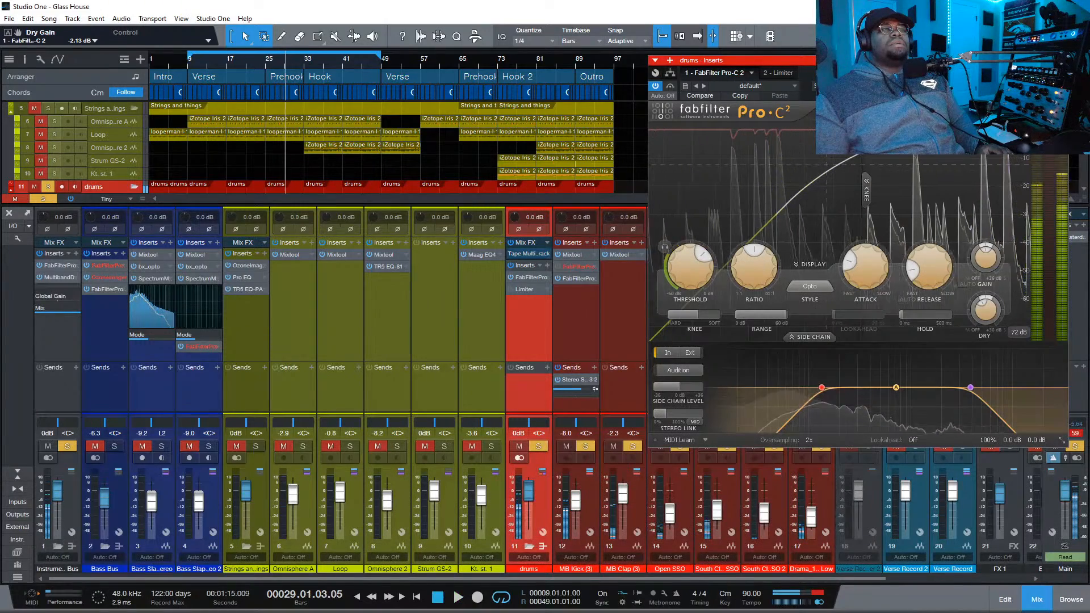
pyautogui.moveTo(978, 318)
pyautogui.mouseDown()
pyautogui.moveTo(991, 328)
pyautogui.moveTo(992, 313)
pyautogui.mouseUp()
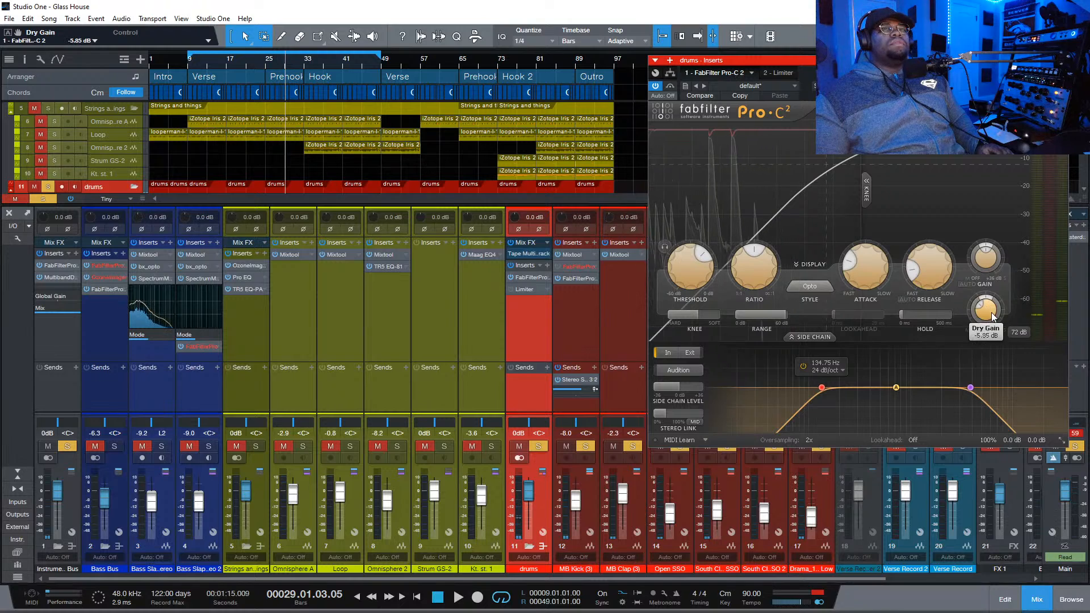
pyautogui.press('space')
# Switch on the Limiter on the drums bus, open it, and set its input gain to 0 dB during playback
pyautogui.click(512, 289)
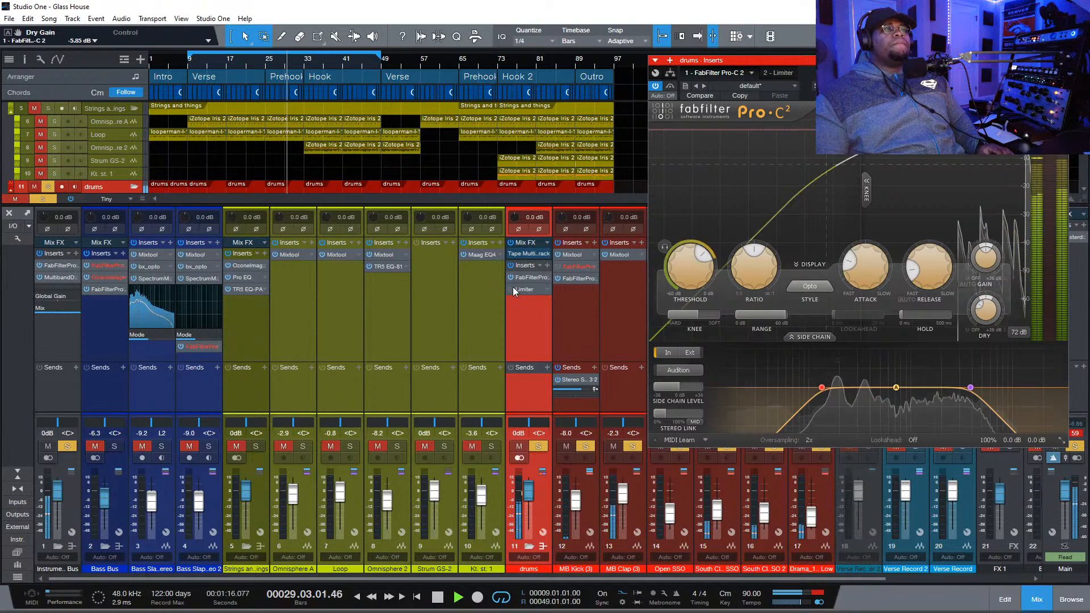
pyautogui.press('space')
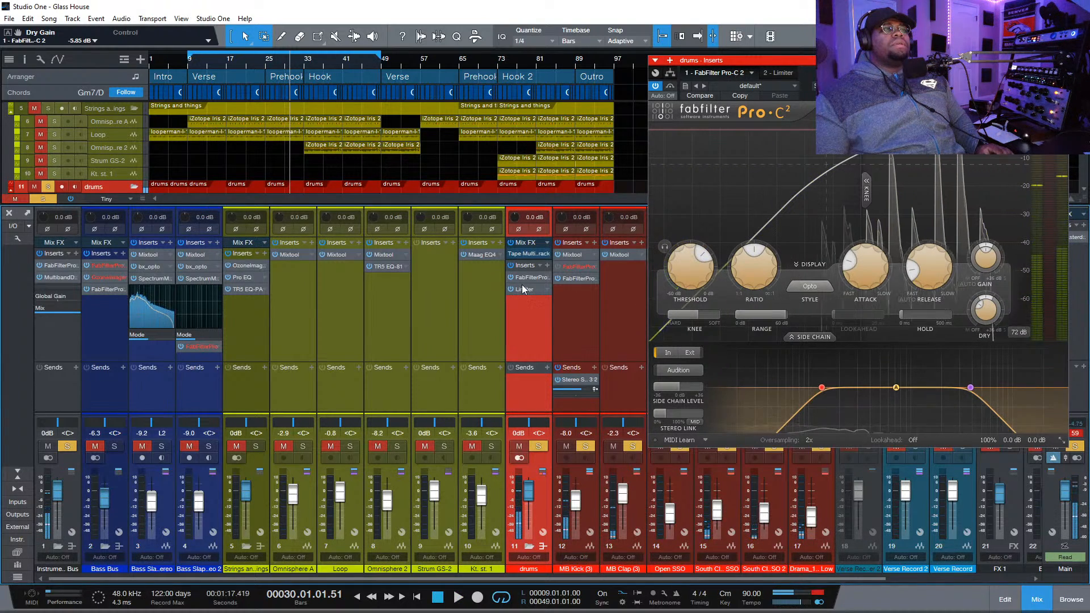
pyautogui.click(523, 290)
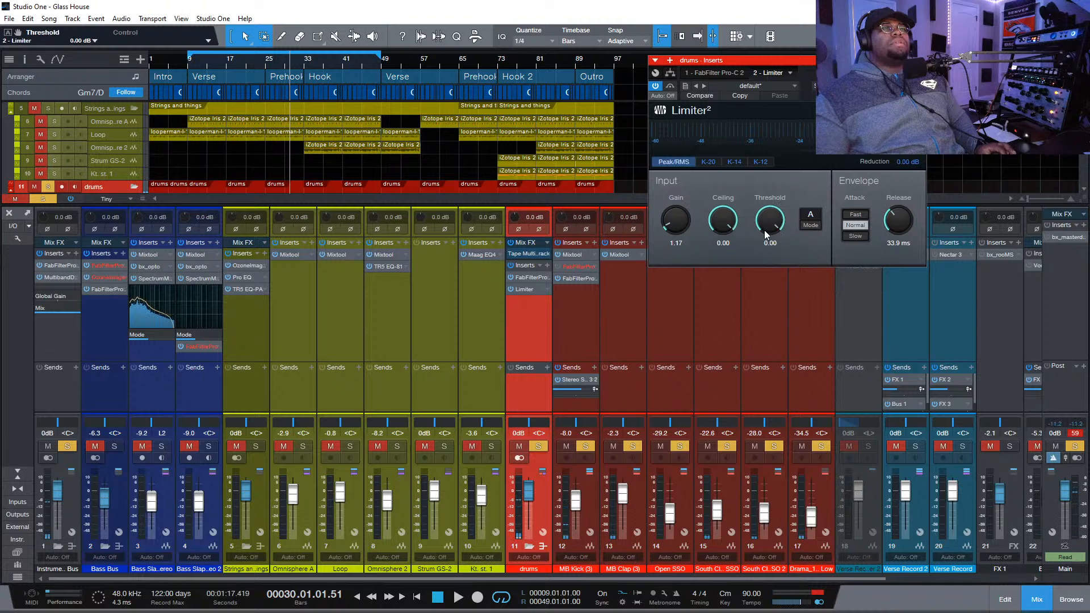
pyautogui.press('space')
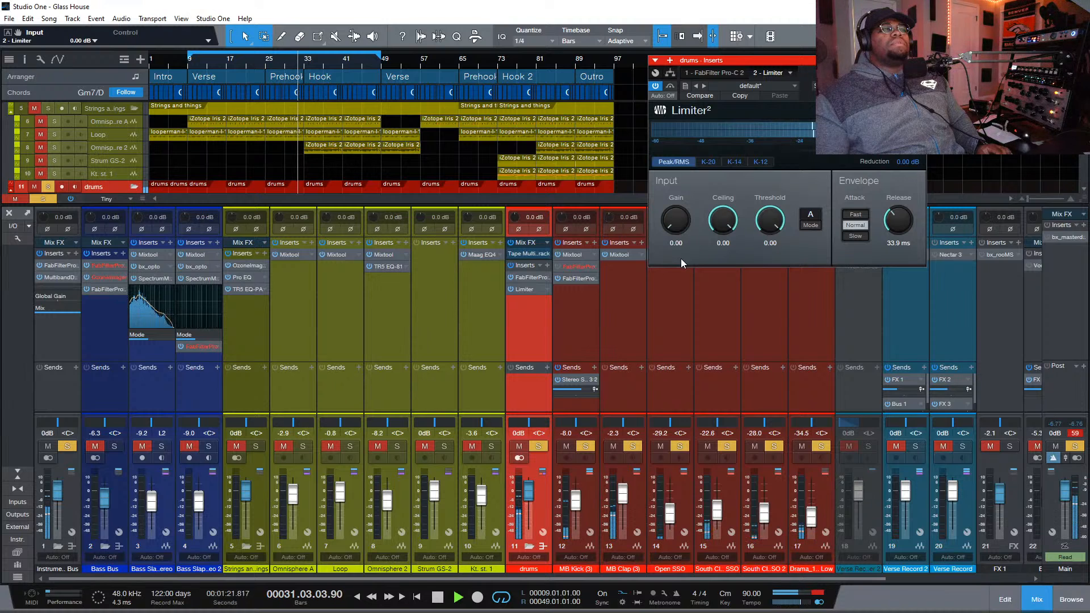
pyautogui.press('space')
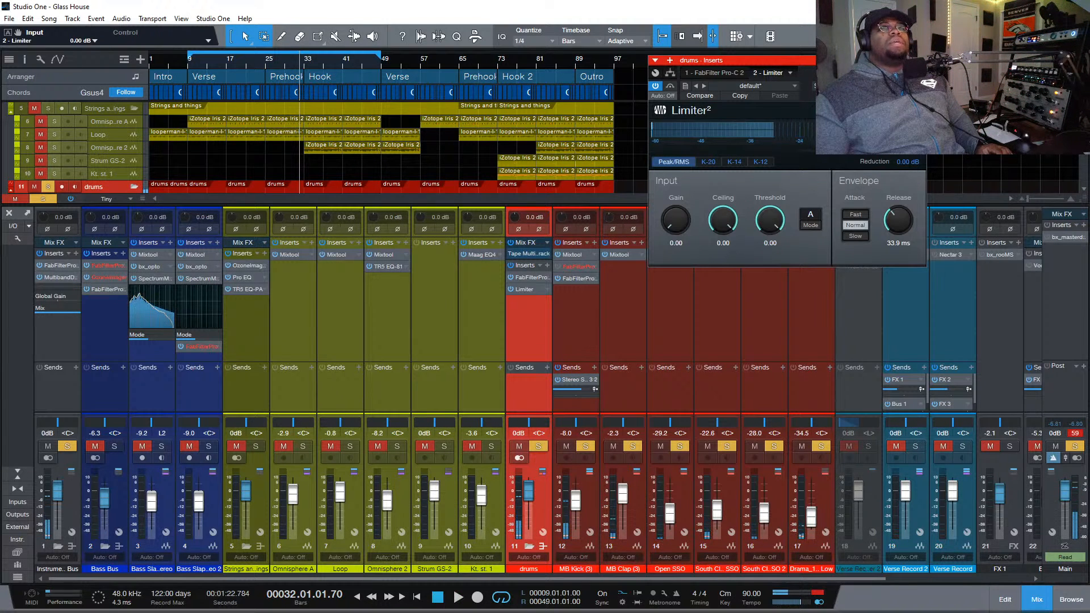
# Set the drums limiter to mode B with slow attack and a threshold of -6 dB, and play the song
pyautogui.click(900, 110)
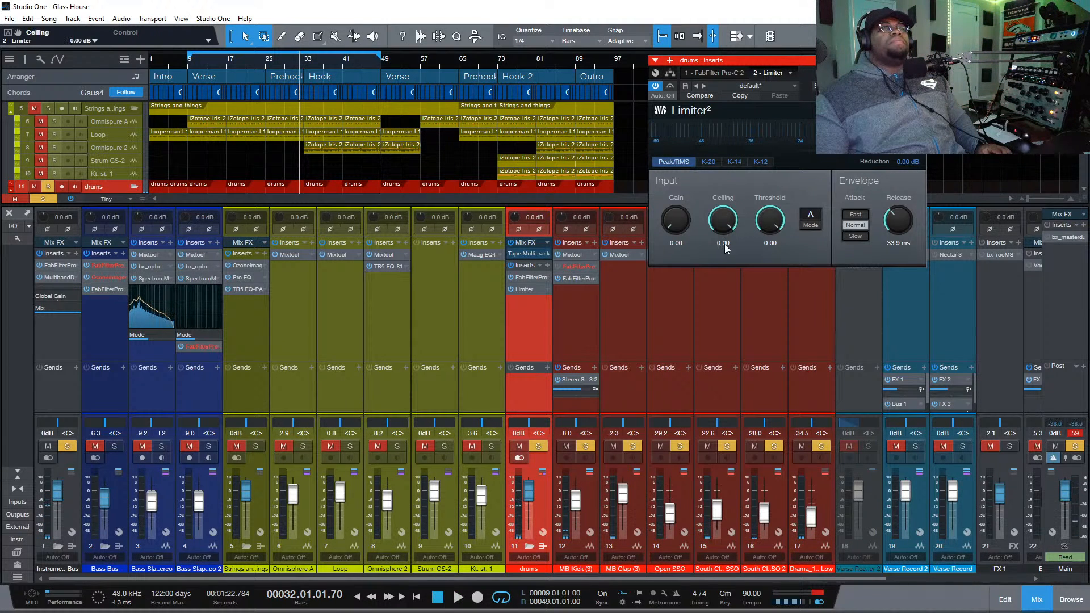
pyautogui.click(747, 250)
pyautogui.click(765, 239)
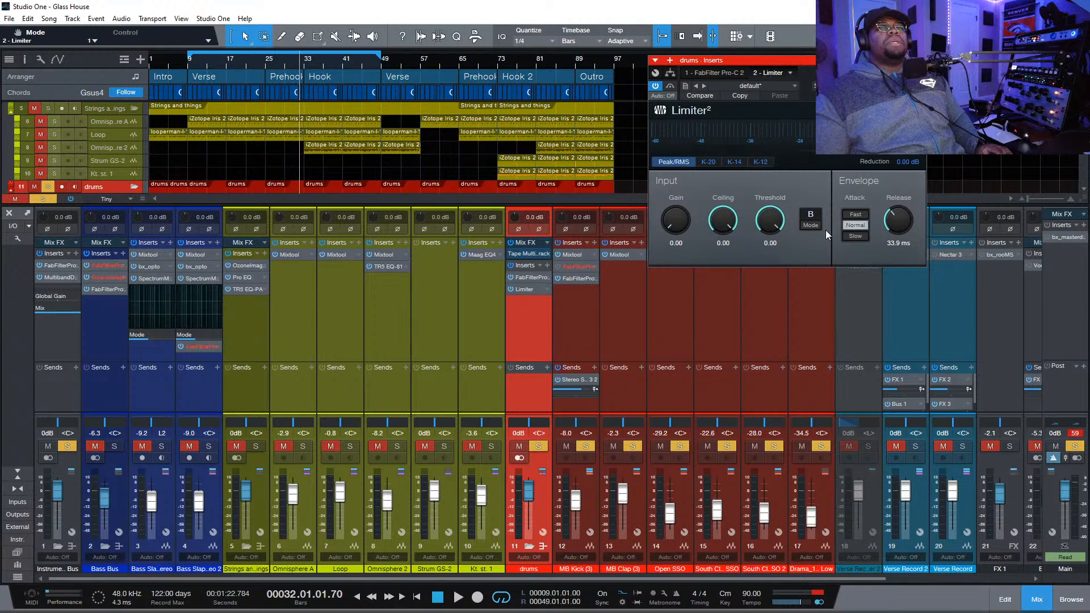
pyautogui.click(773, 245)
pyautogui.write('-6')
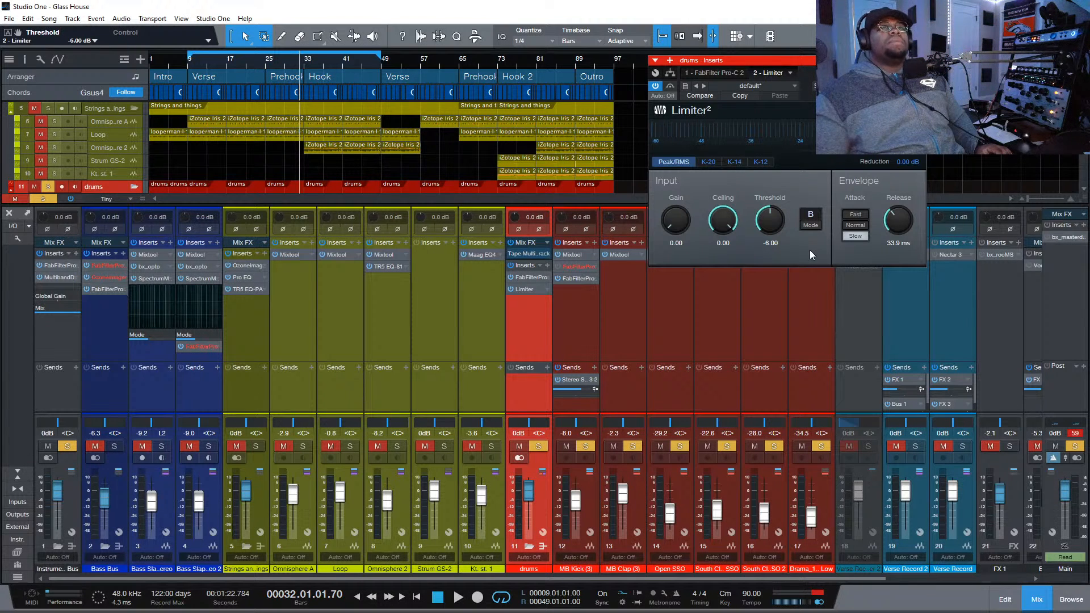
pyautogui.press('space')
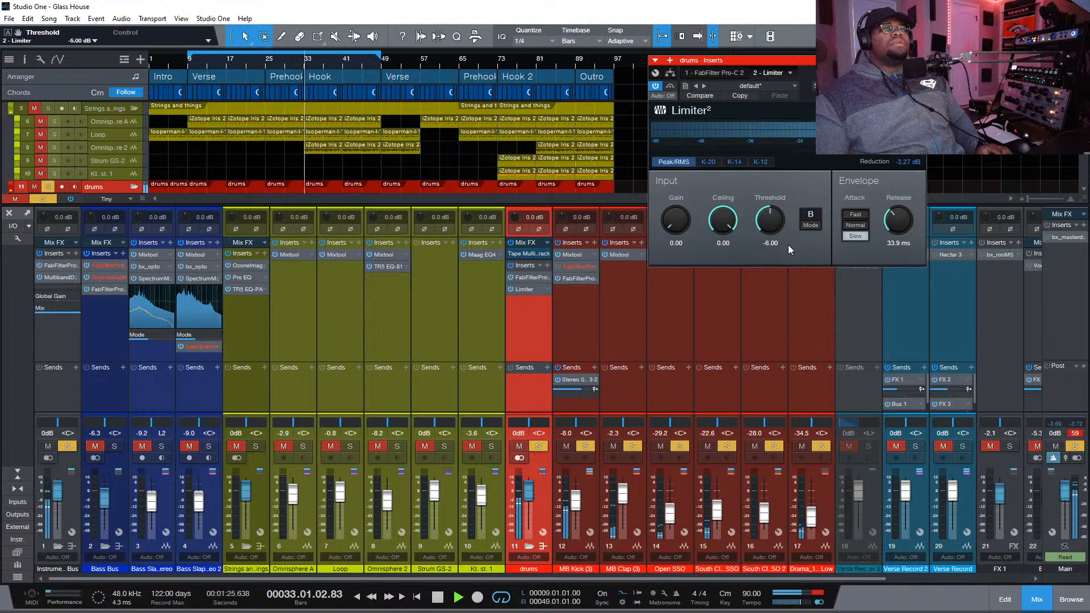
# Return the drums limiter's threshold to 0 dB, set its ceiling to -6 dB, and close the plug-in
pyautogui.moveTo(775, 224); pyautogui.dragTo(791, 108)
pyautogui.write('-6')
pyautogui.press('Return')
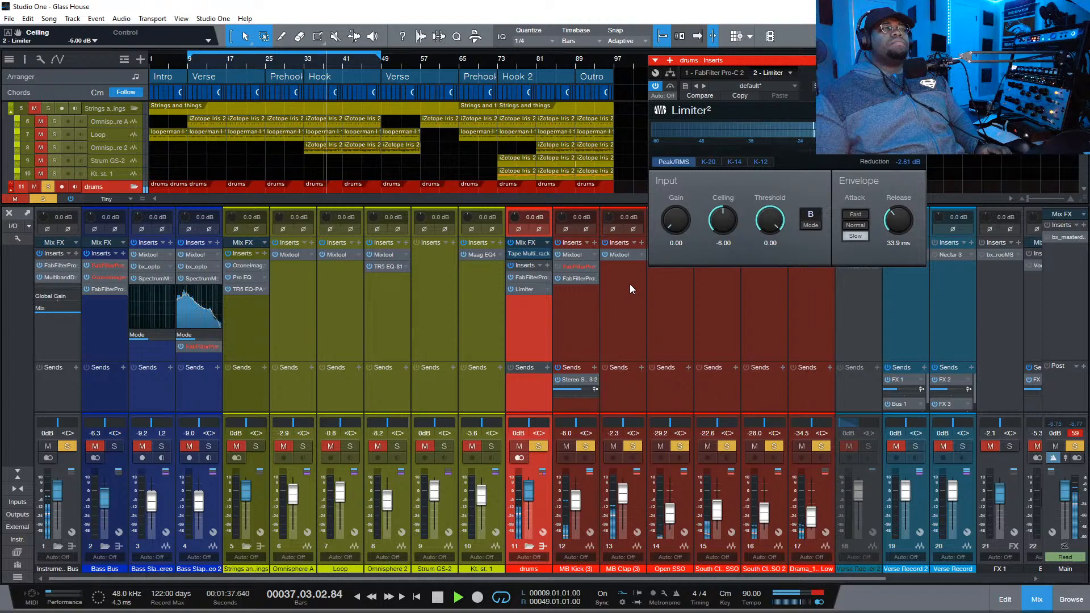
pyautogui.click(921, 60)
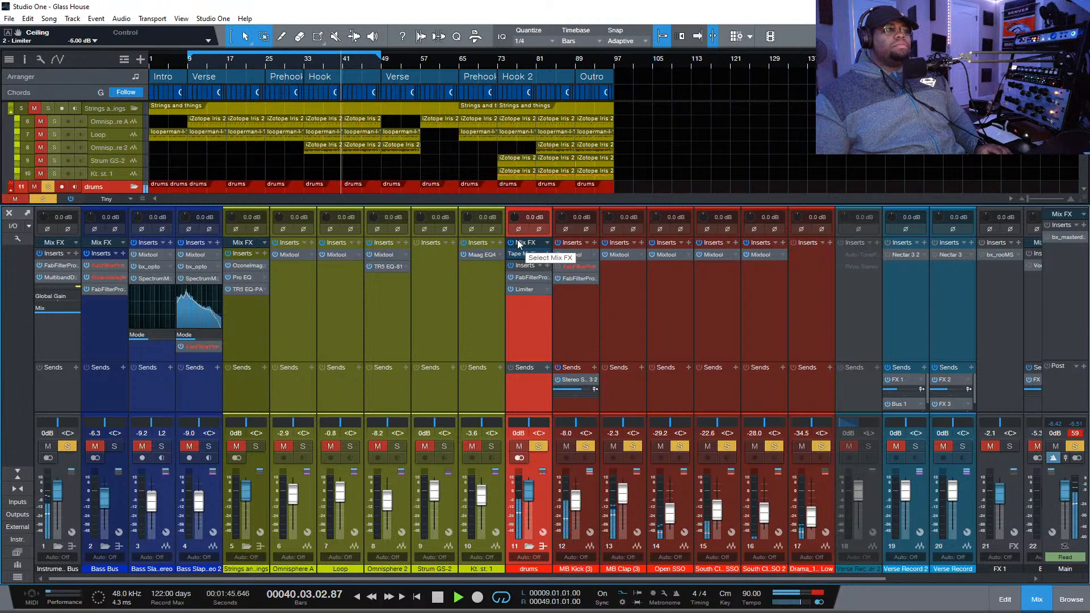
# Set the output level to 1.8 dB on the remote control of the drums bus Tape Multi Track, close it, and save the song
pyautogui.click(523, 252)
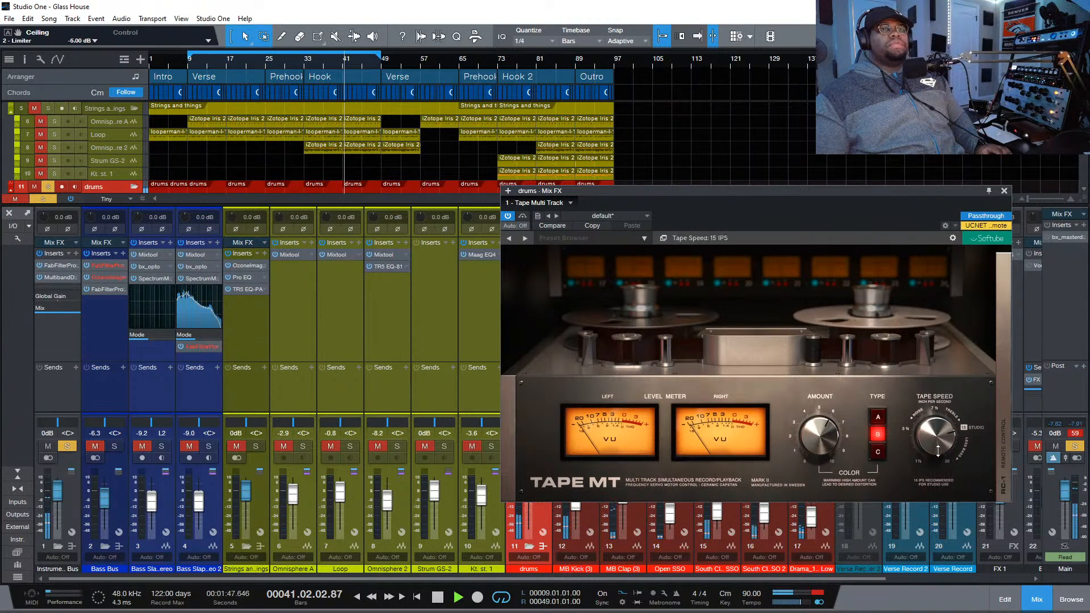
pyautogui.click(1003, 454)
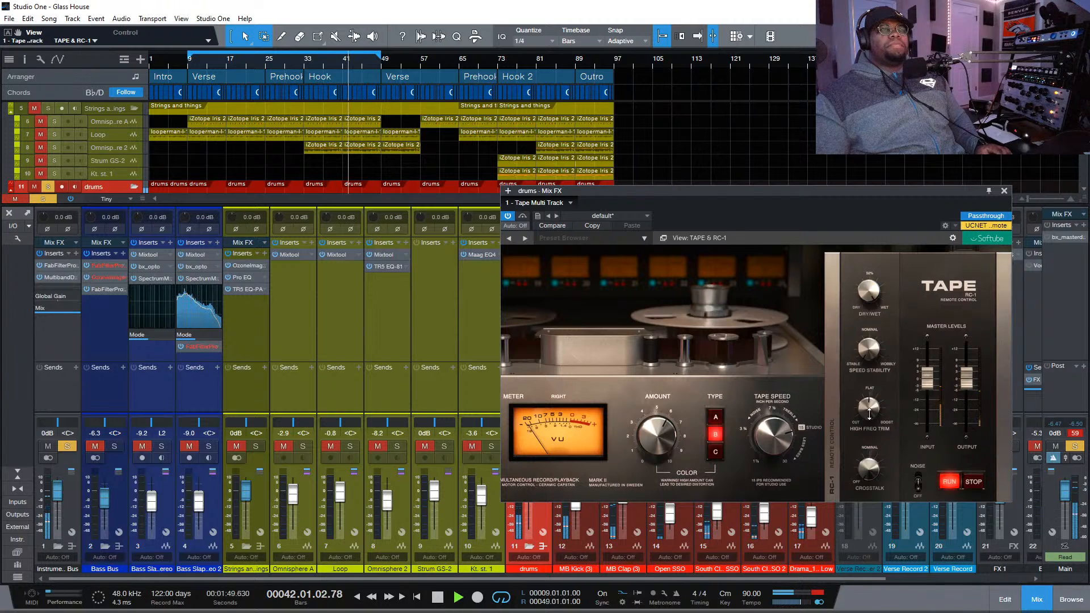
pyautogui.moveTo(963, 375); pyautogui.dragTo(962, 374)
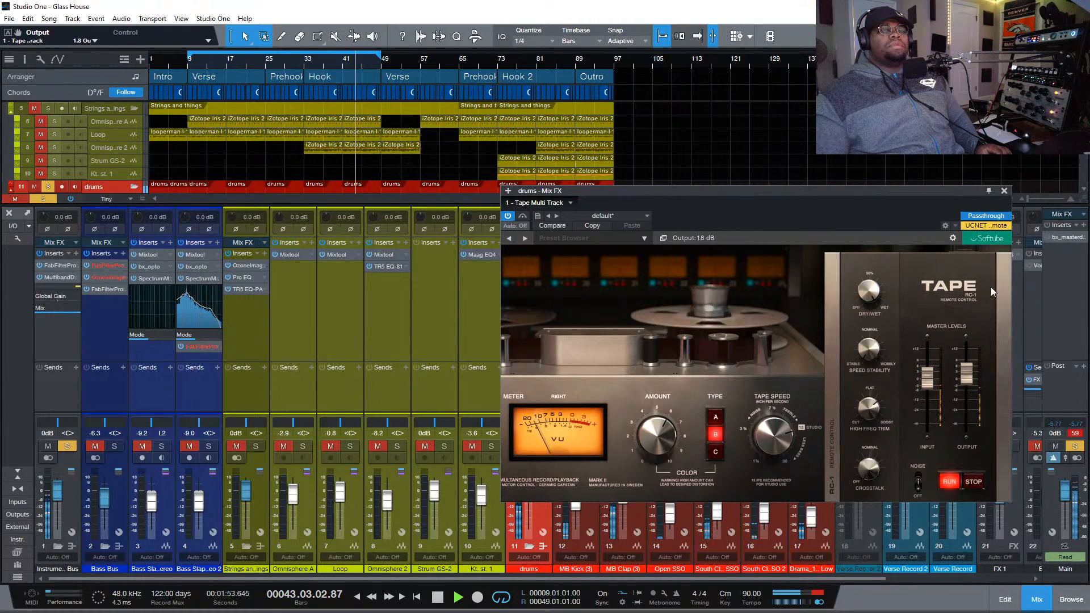
pyautogui.click(1004, 191)
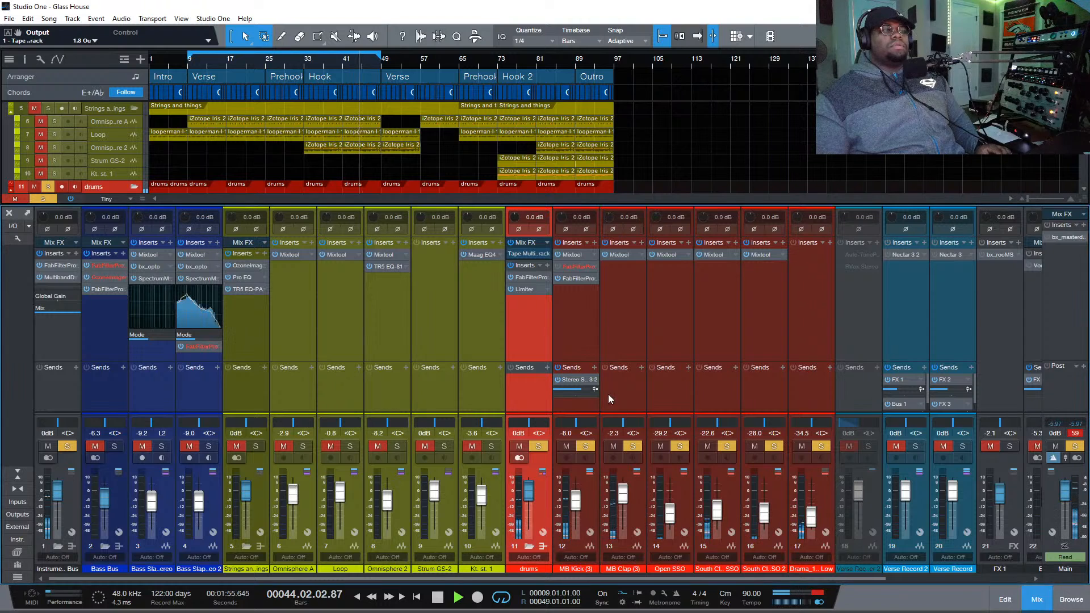
pyautogui.hotkey('ctrl', 's')
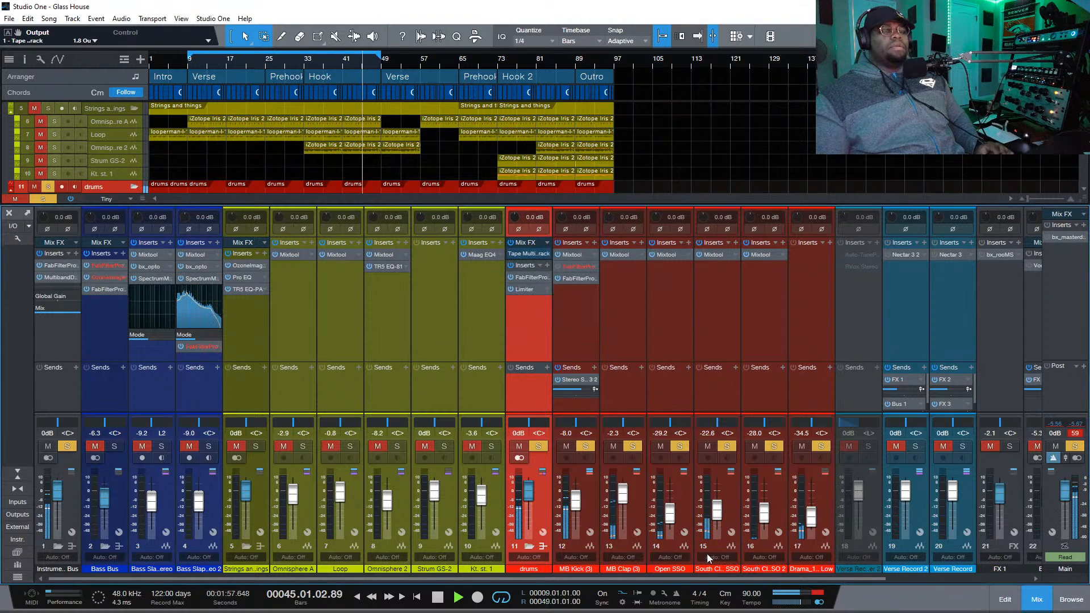
# Unsolo the drums bus and remove the disabled plug-ins from the MB Kick, second Bass Slap and Bass Bus channels
pyautogui.click(539, 447)
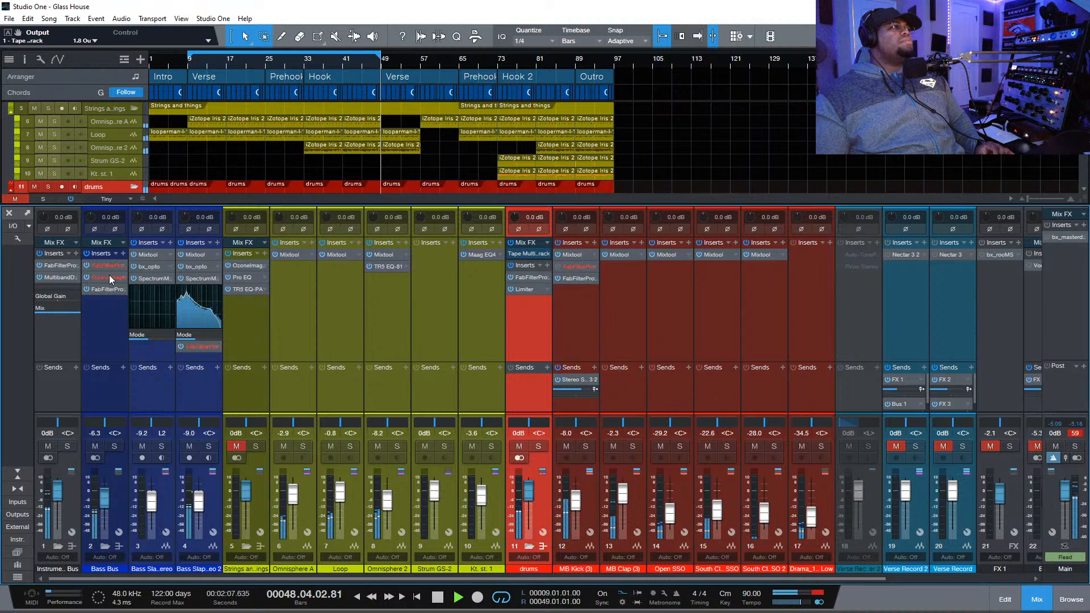
pyautogui.rightClick(590, 267)
pyautogui.click(601, 316)
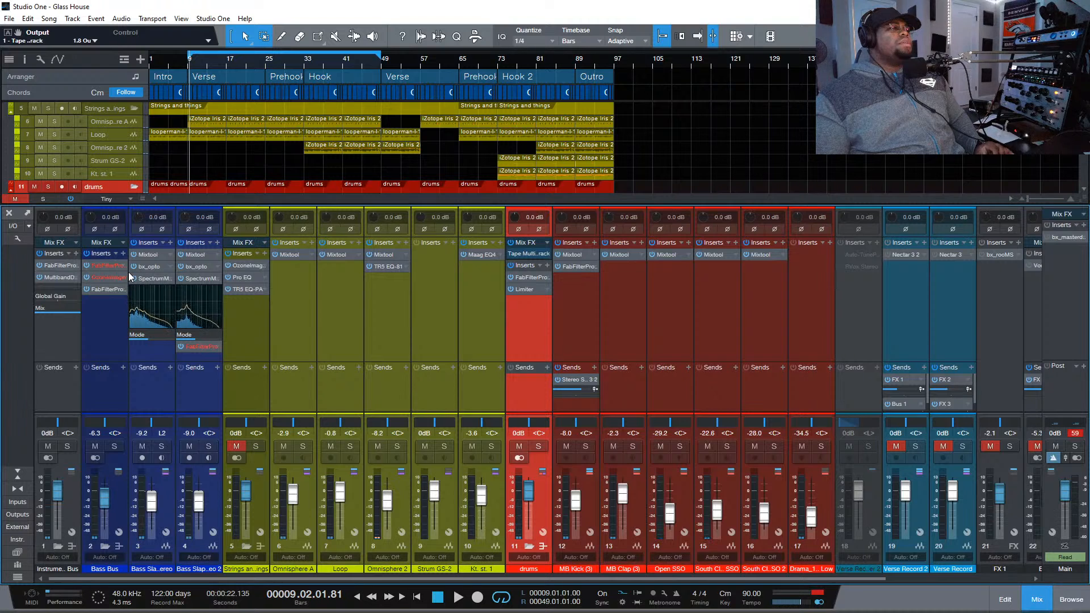
pyautogui.rightClick(220, 349)
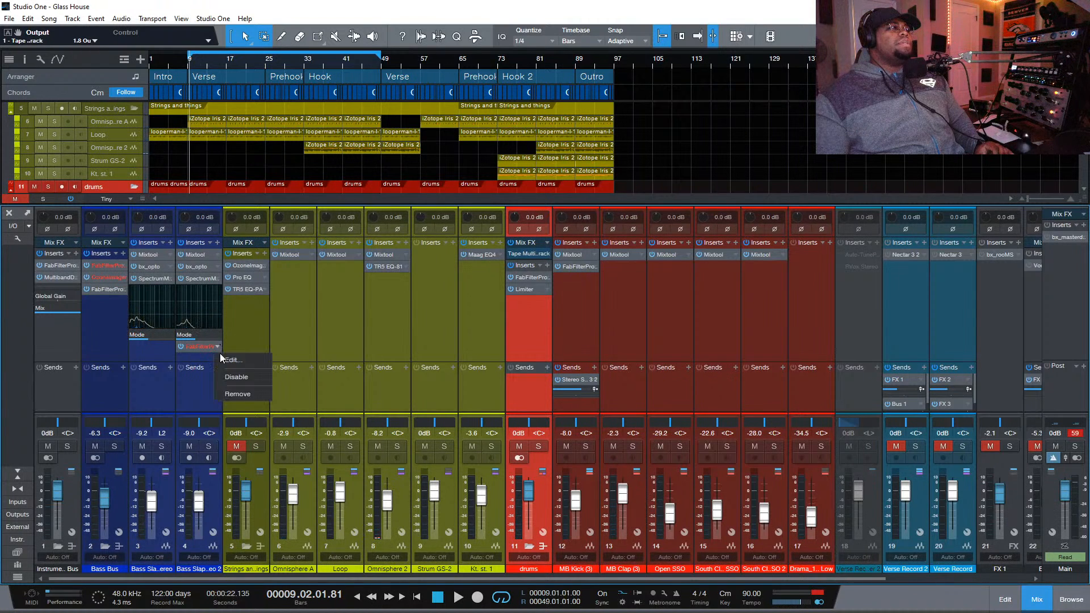
pyautogui.click(238, 397)
pyautogui.rightClick(125, 266)
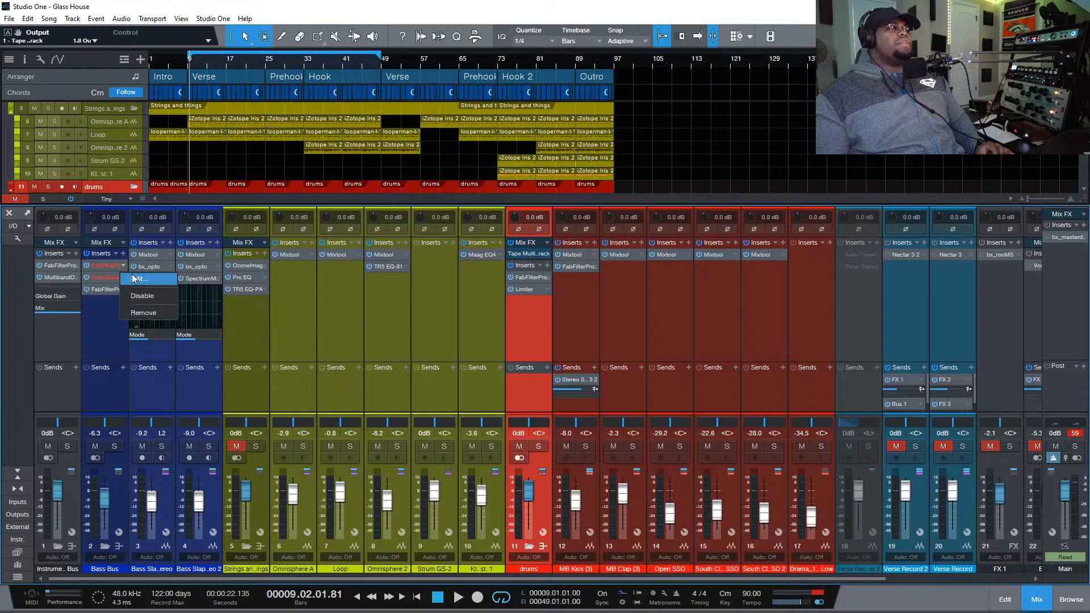
pyautogui.click(128, 276)
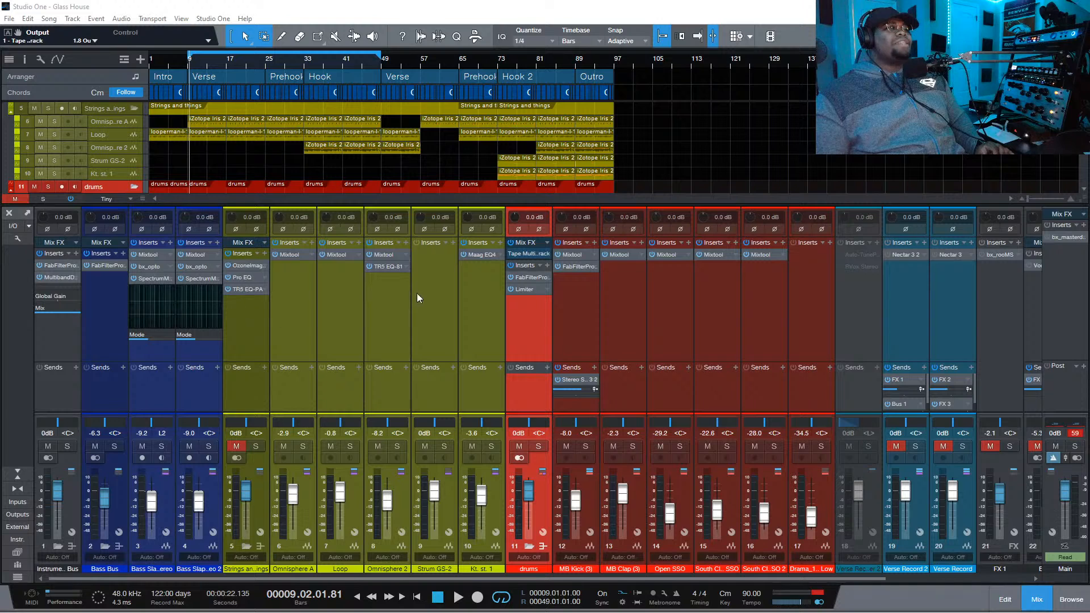
# Collapse the strings folder's channels and copy its Ozone Imager to the start of the Bass Bus inserts, auditioning the Verse
pyautogui.click(244, 545)
pyautogui.press('space')
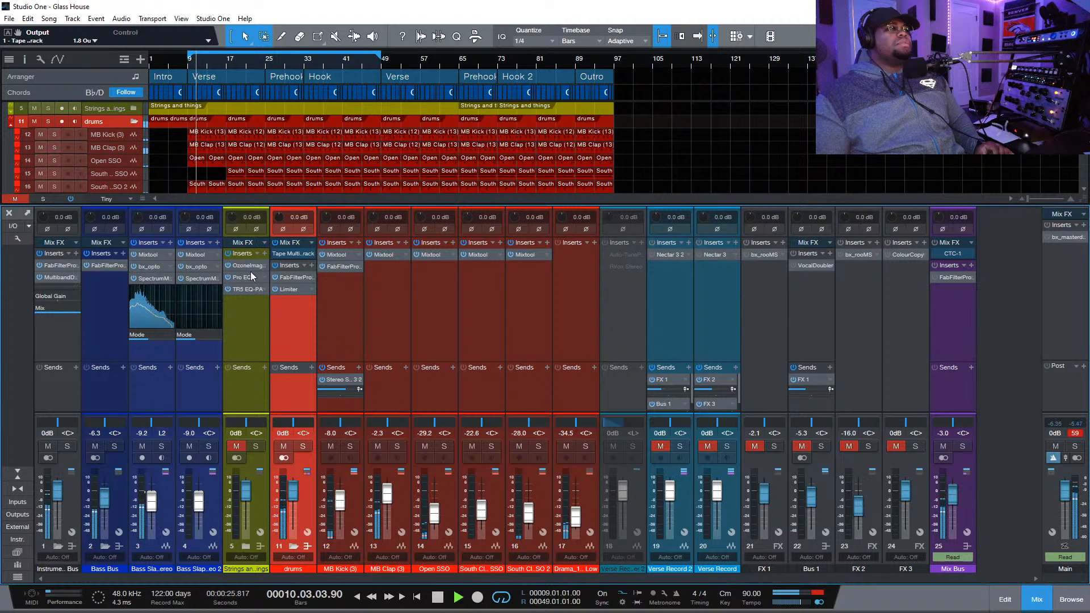
pyautogui.moveTo(249, 265); pyautogui.dragTo(114, 262)
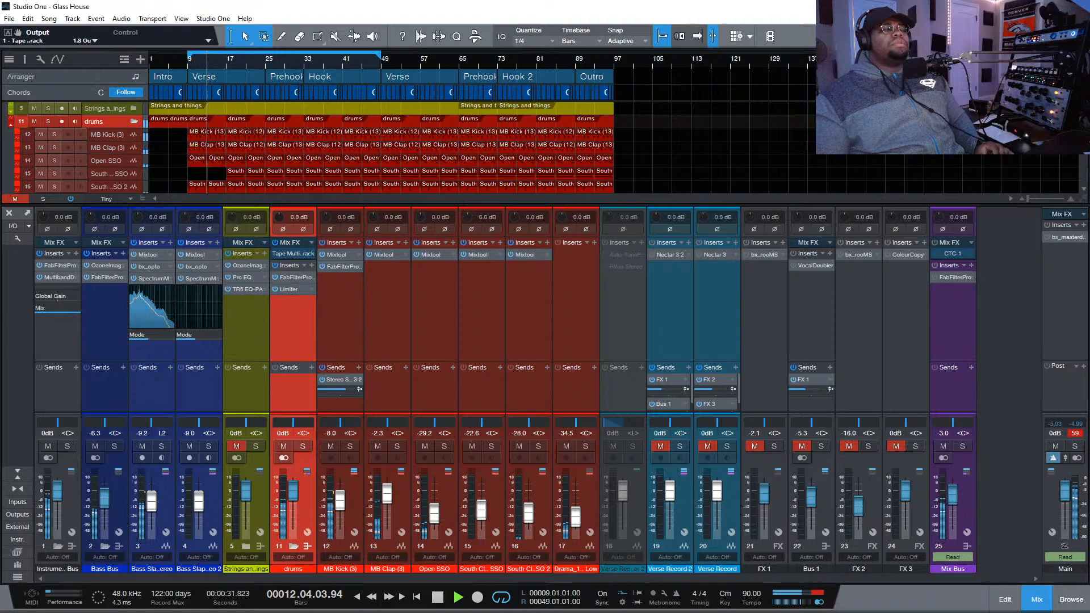
pyautogui.press('space')
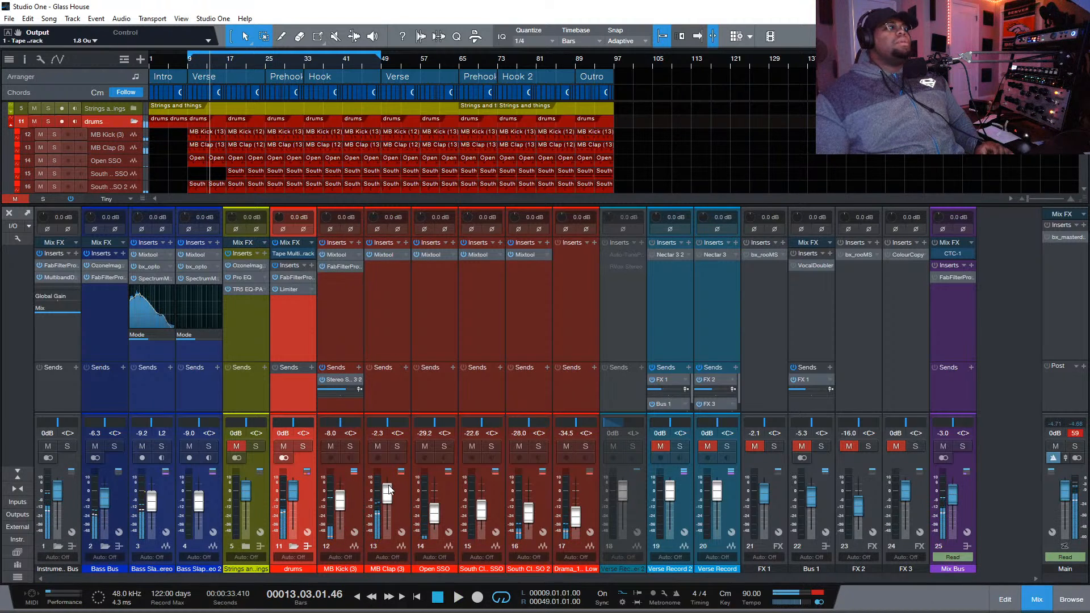
# Replace the copied Ozone Imager at the start of the Bass Bus inserts with a new Ozone 9 Imager
pyautogui.rightClick(105, 265)
pyautogui.click(138, 384)
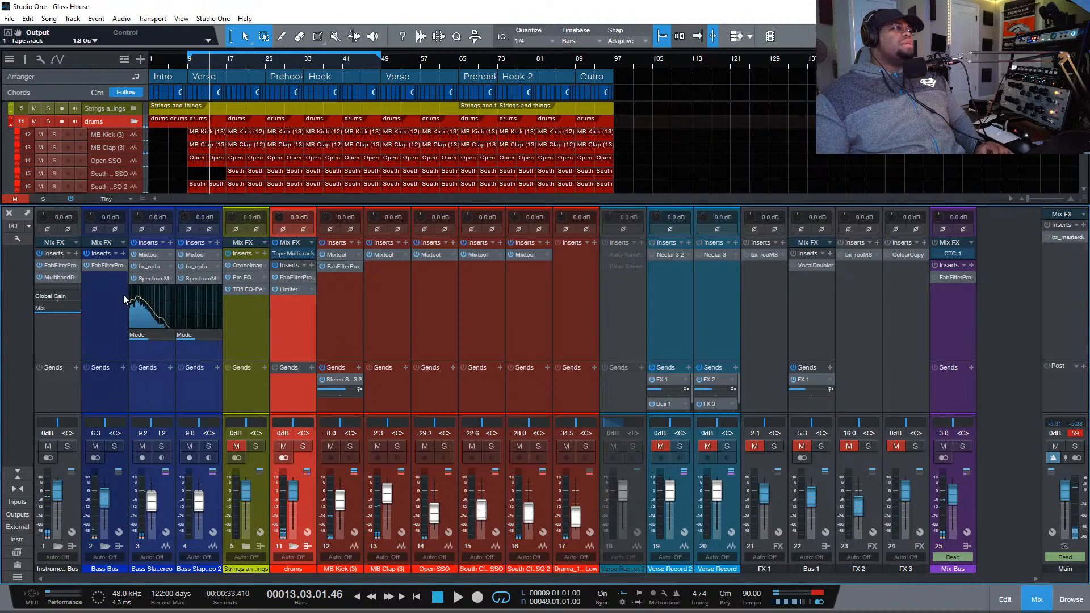
pyautogui.click(123, 255)
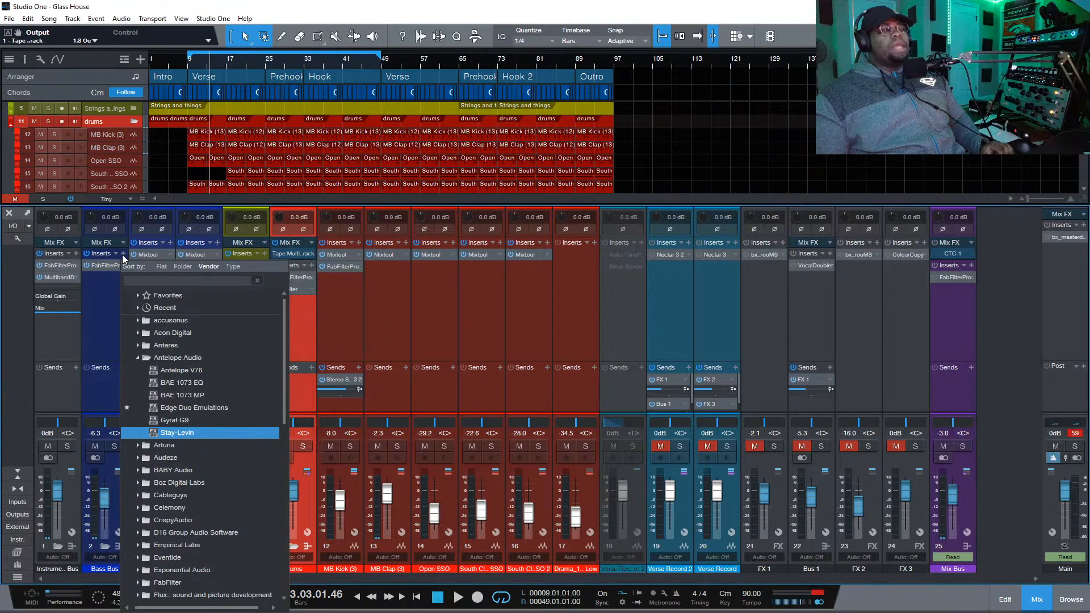
pyautogui.click(188, 280)
pyautogui.press('Escape')
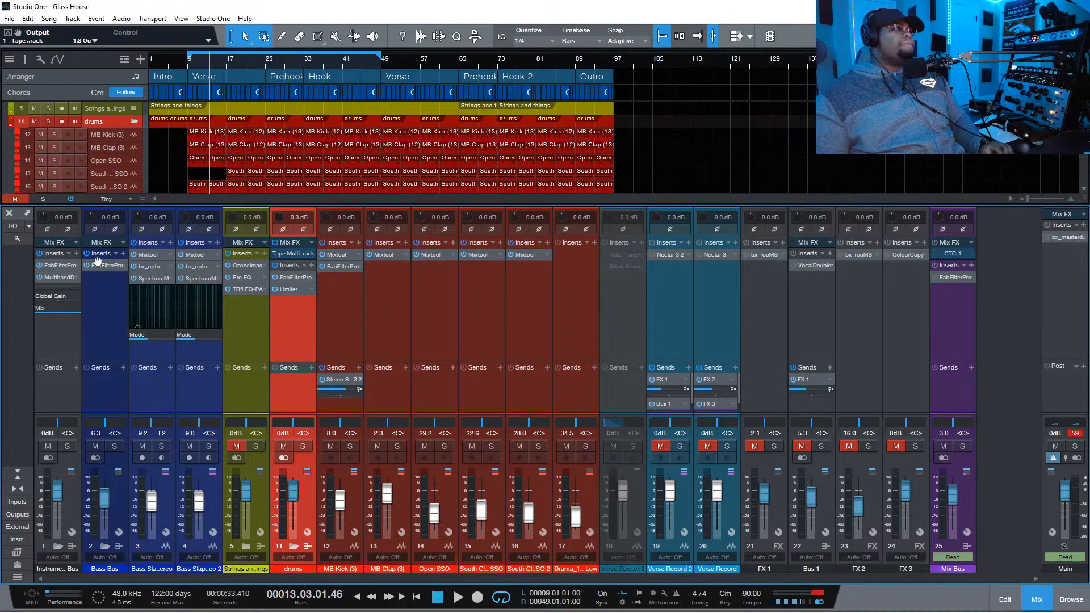
pyautogui.click(123, 254)
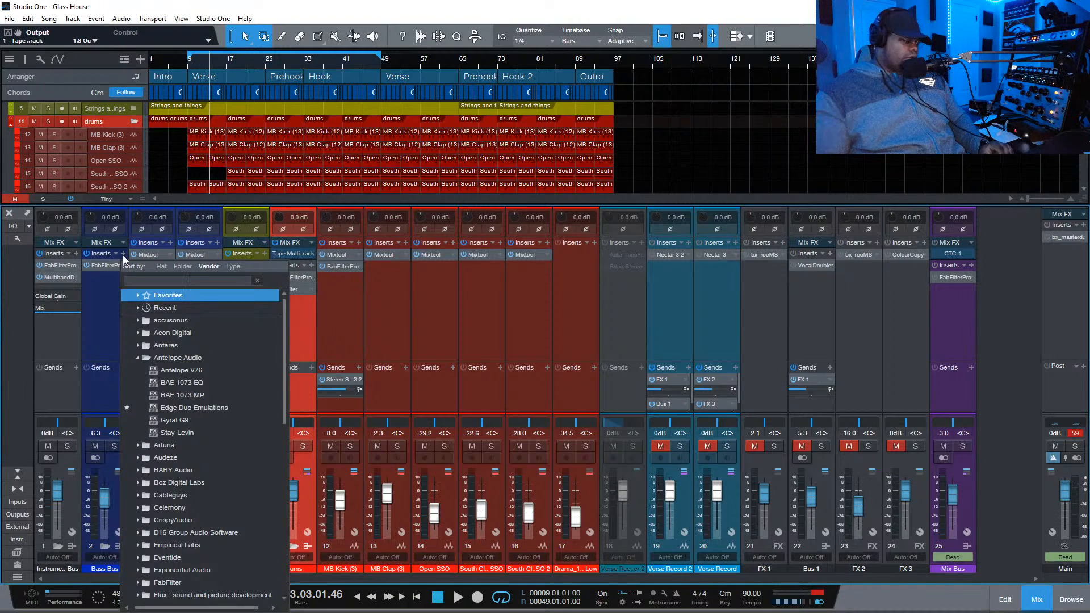
pyautogui.write('o')
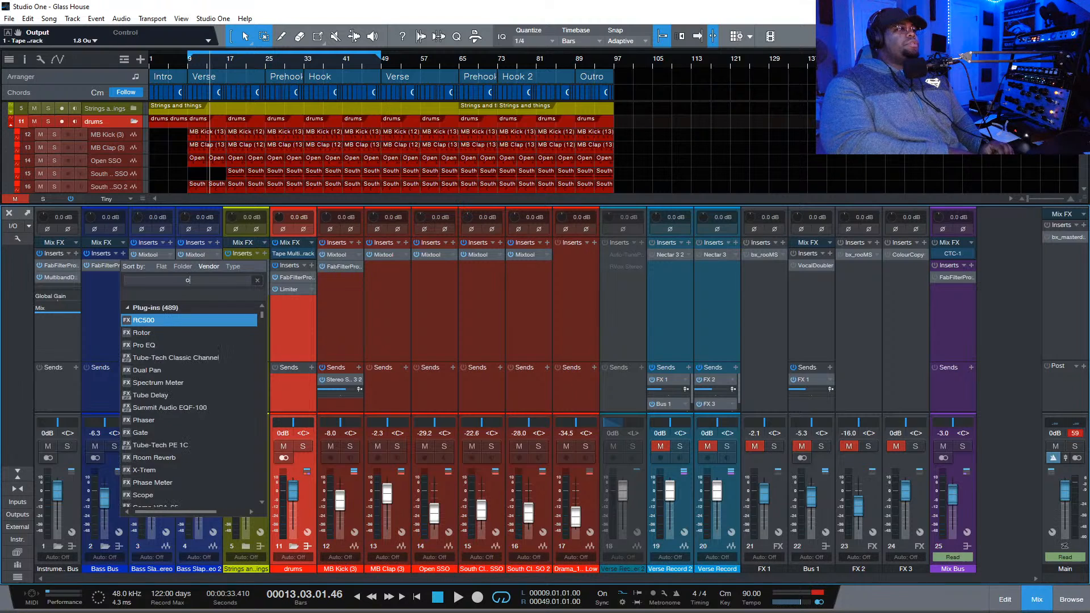
pyautogui.write('zo')
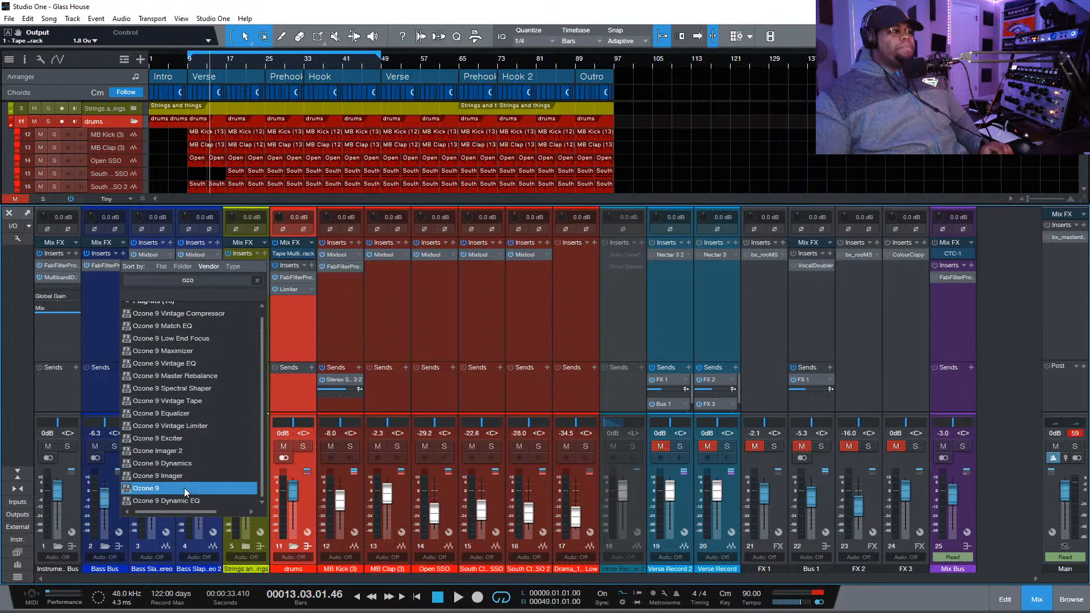
pyautogui.click(186, 475)
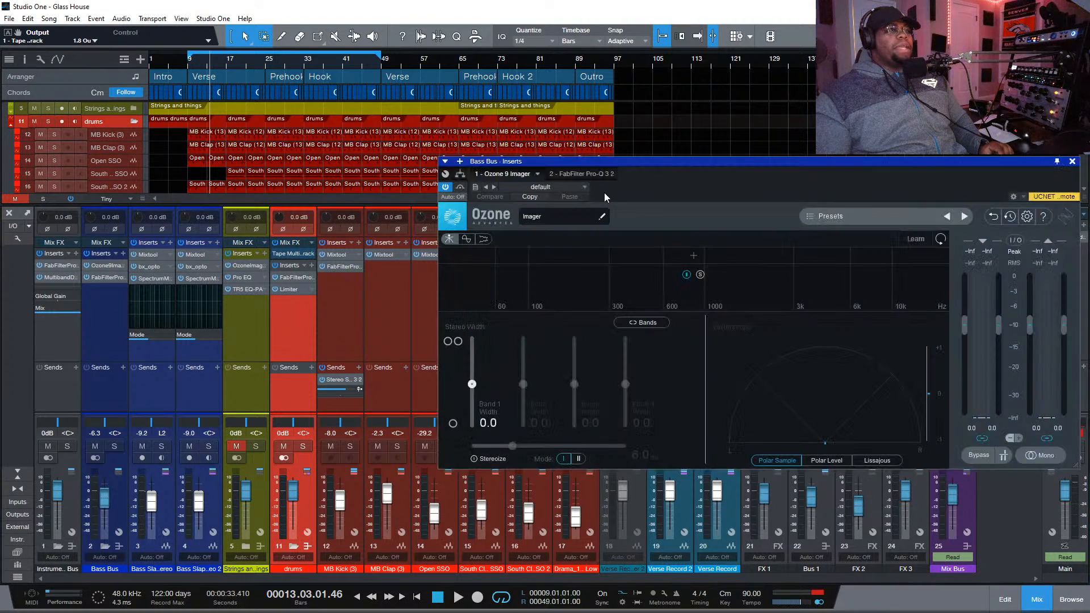
pyautogui.moveTo(632, 162); pyautogui.dragTo(489, 166)
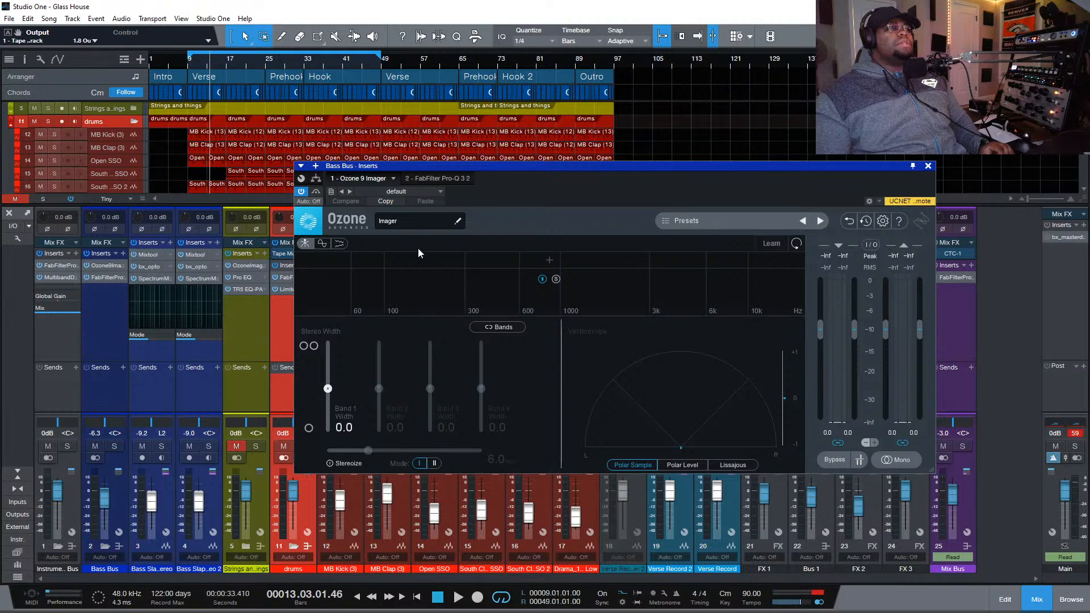
# During playback, split the Bass Bus imager into two bands at about 145 Hz and set the Band 2 width to 54.4
pyautogui.press('space')
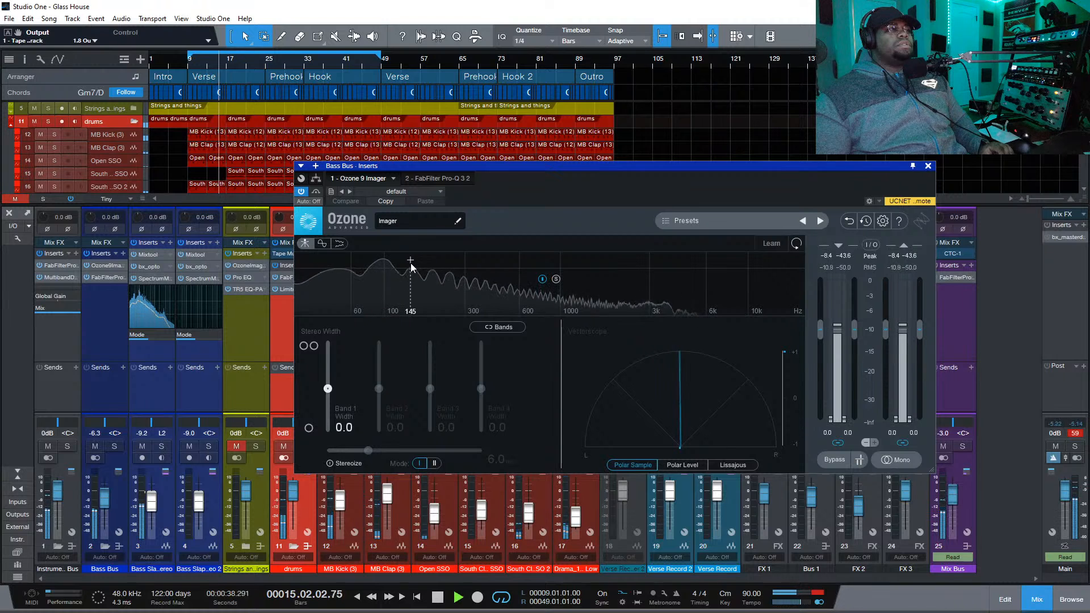
pyautogui.click(410, 265)
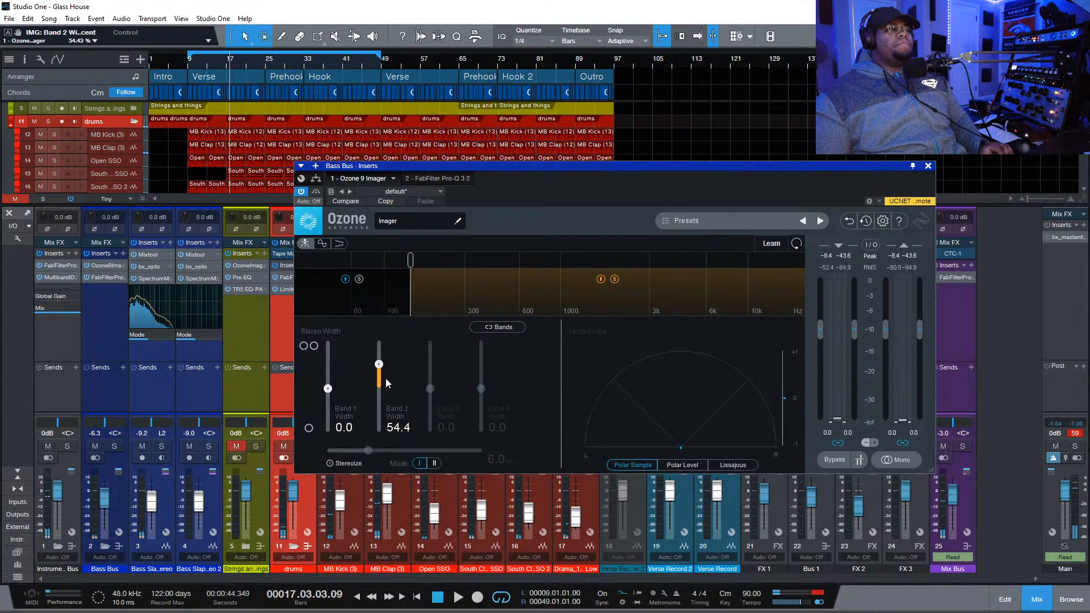
pyautogui.click(346, 477)
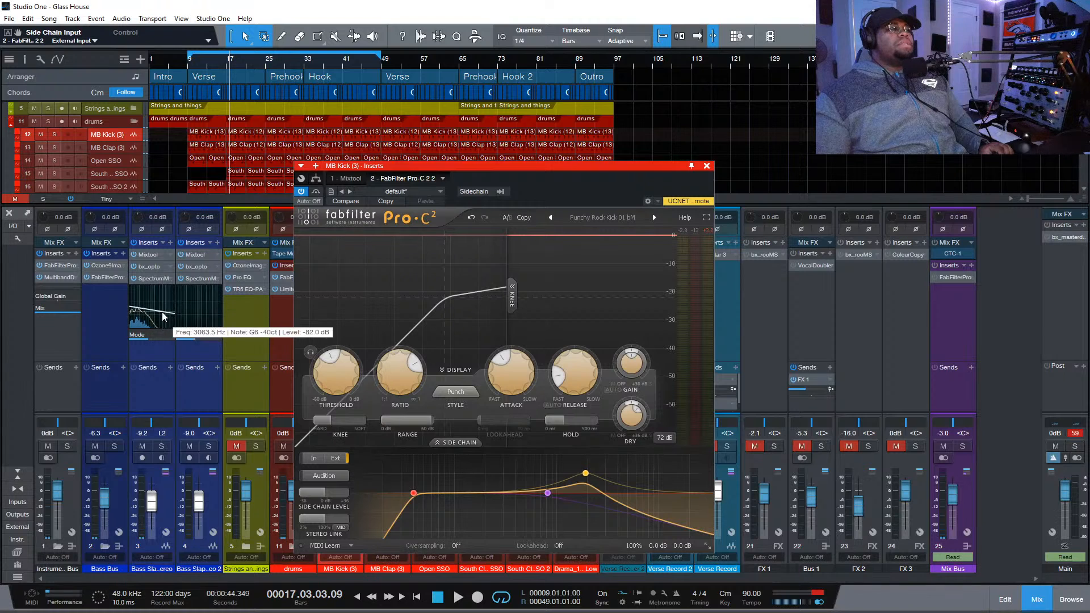
# Inspect the Mixtool and bx_opto plug-ins on the first Bass Slapper channel, and reopen the Bass Bus Ozone 9 Imager
pyautogui.click(114, 264)
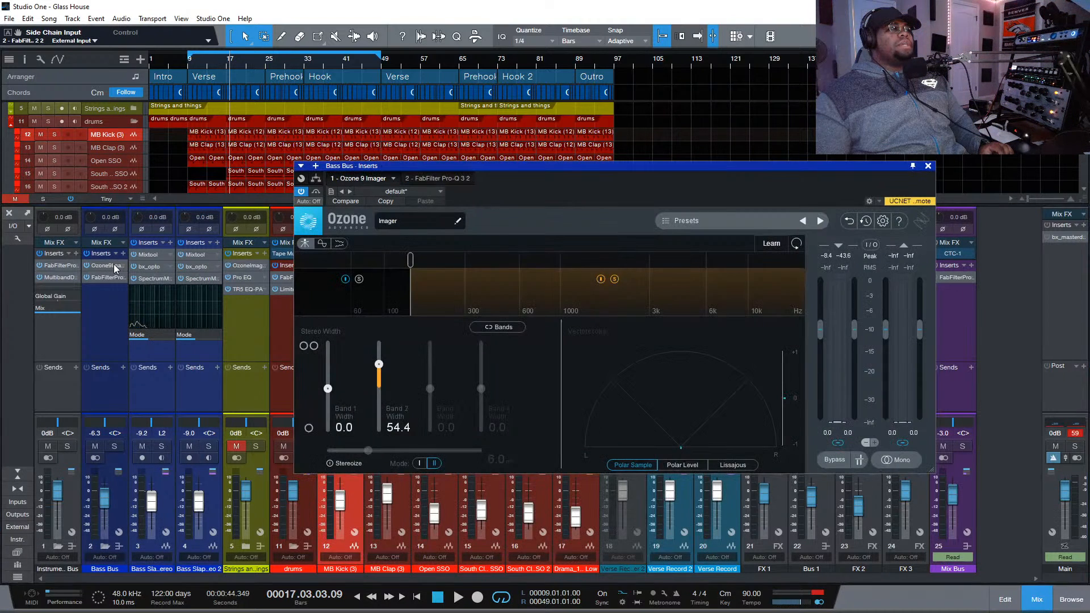
pyautogui.click(163, 260)
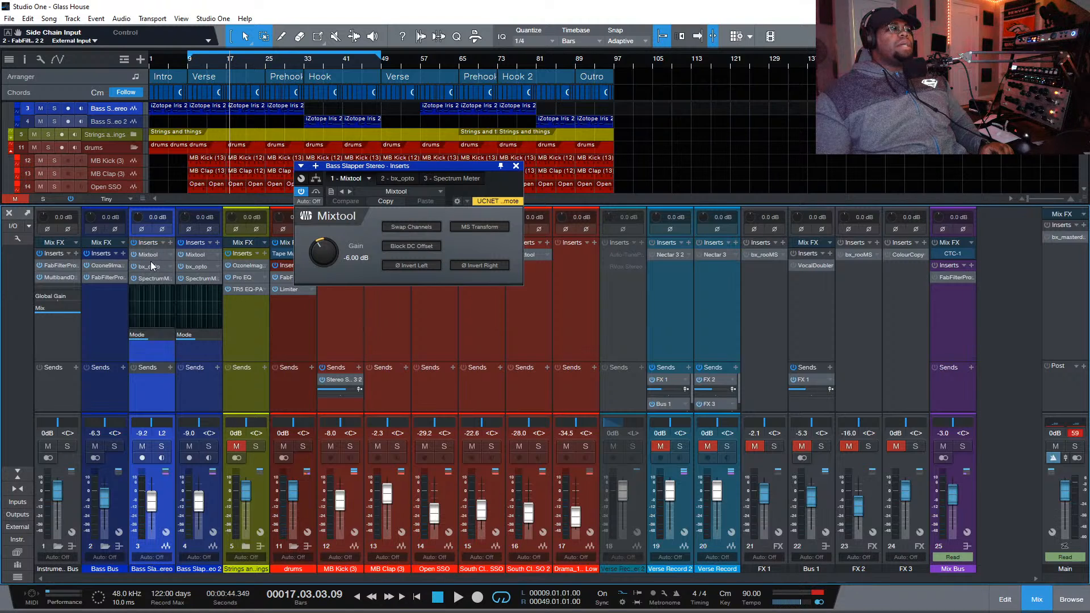
pyautogui.click(151, 265)
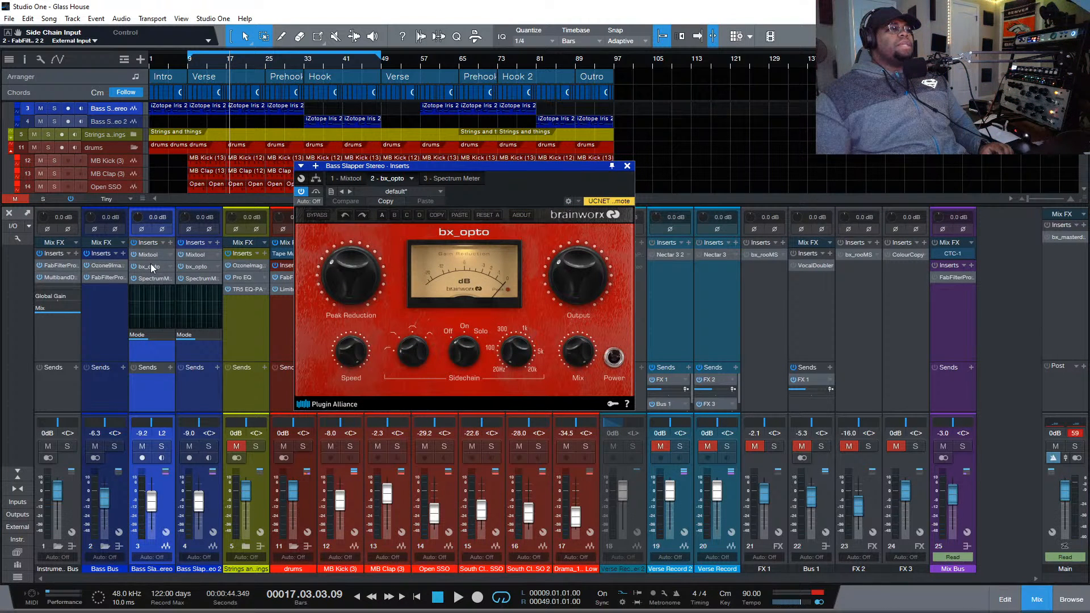
pyautogui.click(151, 264)
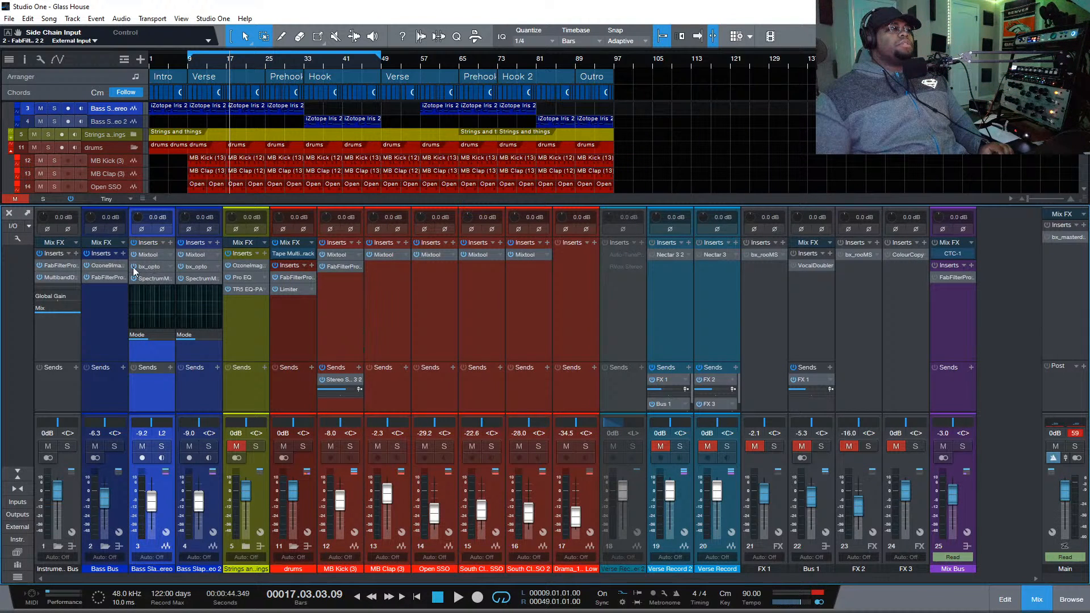
pyautogui.click(105, 267)
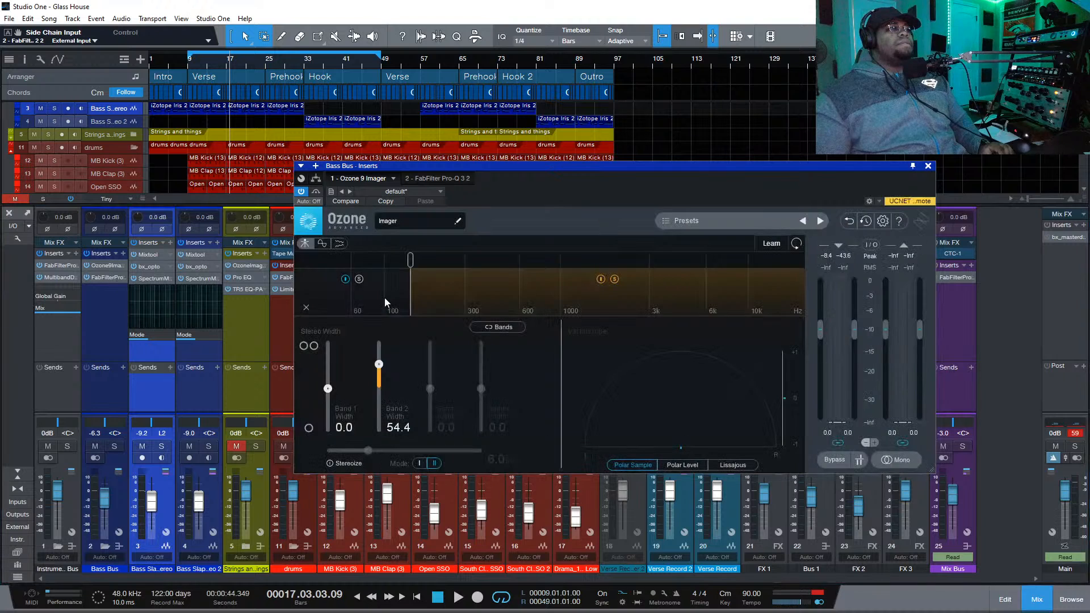
# Enable Stereoize in the Bass Bus imager during playback and set its delay to 12.6 ms
pyautogui.press('space')
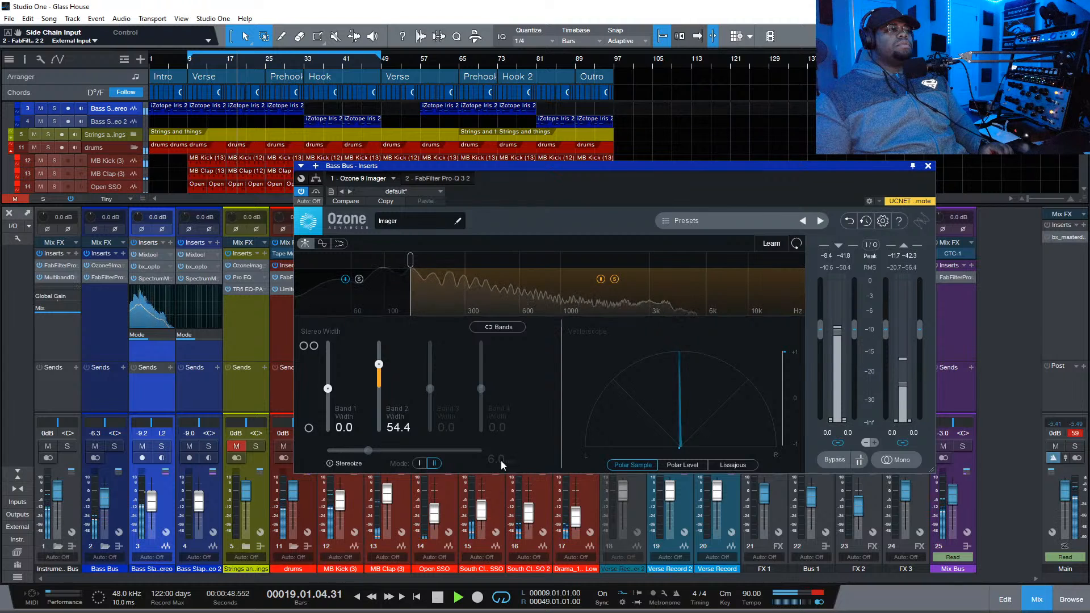
pyautogui.click(368, 452)
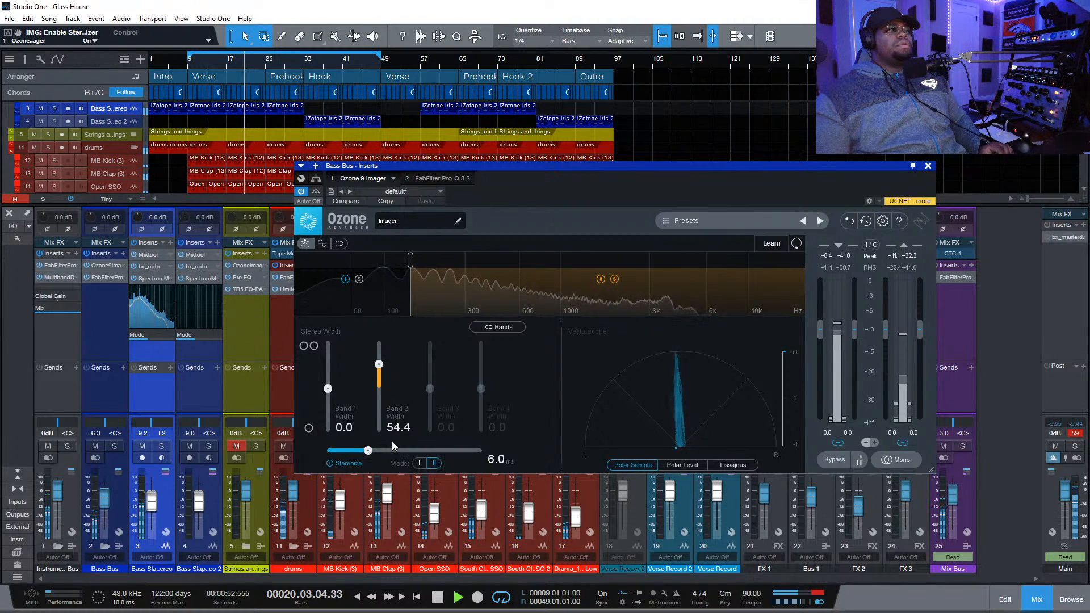
pyautogui.moveTo(369, 450); pyautogui.dragTo(422, 450)
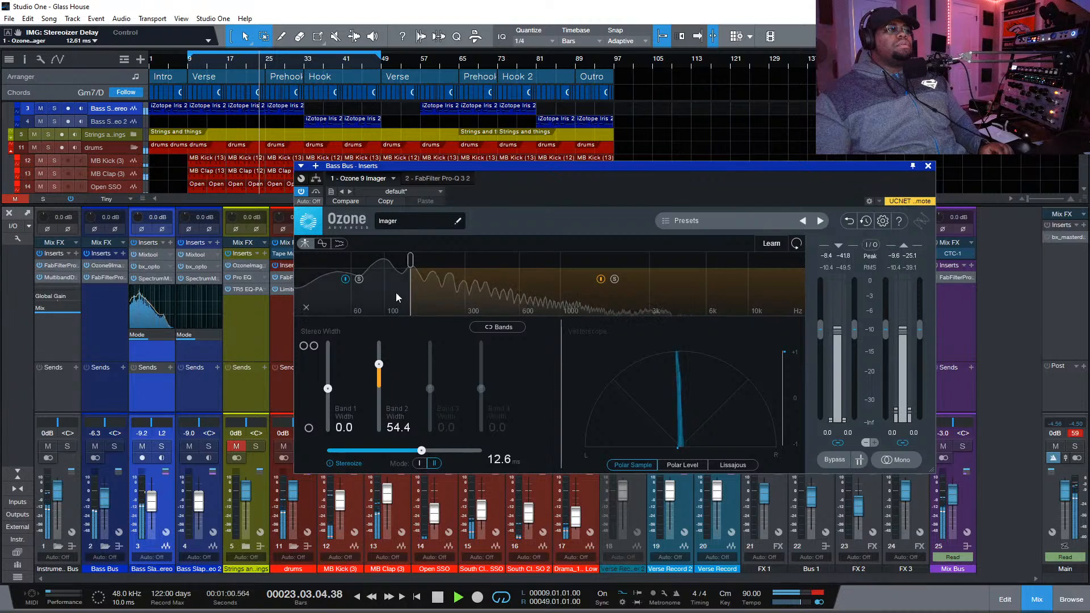
# Lower the imager's crossover to just below 100 Hz, set the Band 2 width to 60.8, and select Stereoize mode I
pyautogui.moveTo(410, 262); pyautogui.dragTo(386, 295)
pyautogui.click(607, 277)
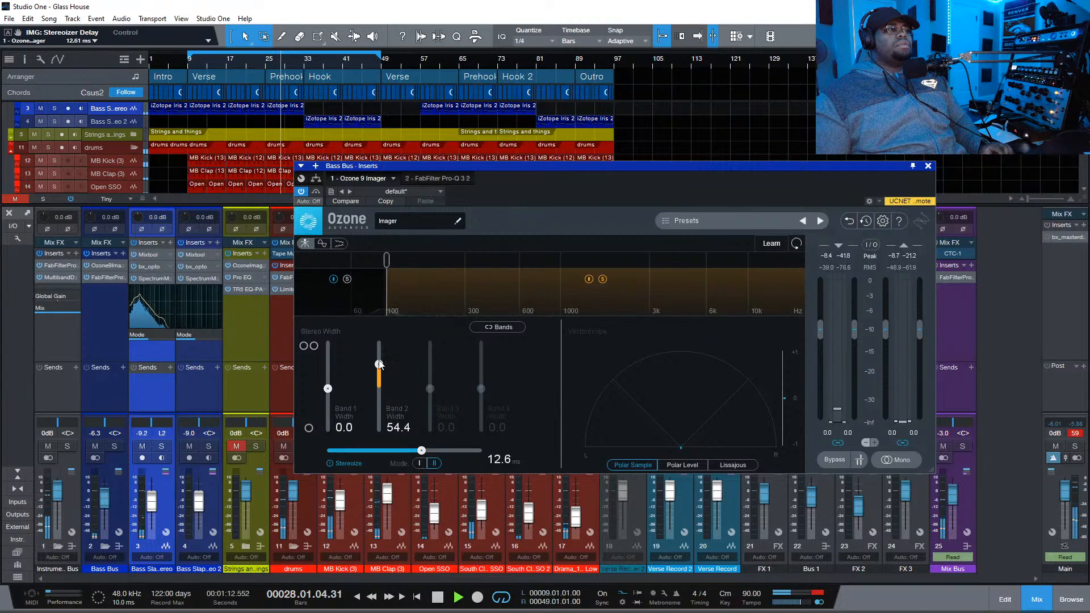
pyautogui.moveTo(378, 344); pyautogui.dragTo(439, 397)
pyautogui.click(426, 463)
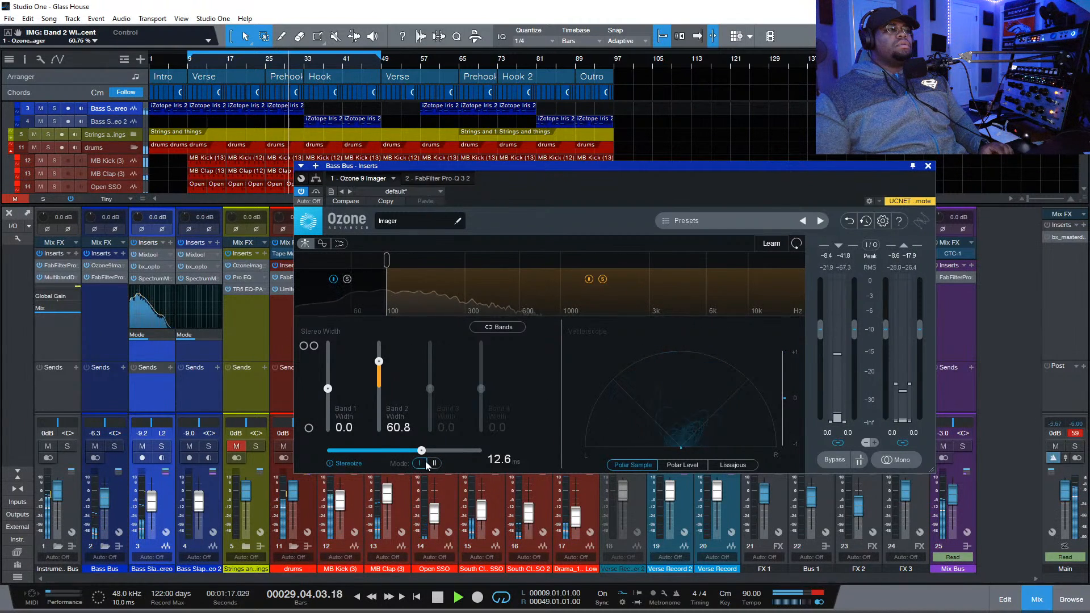
# Check the bass in mono with the imager, return it to stereo, and stop playback
pyautogui.click(893, 459)
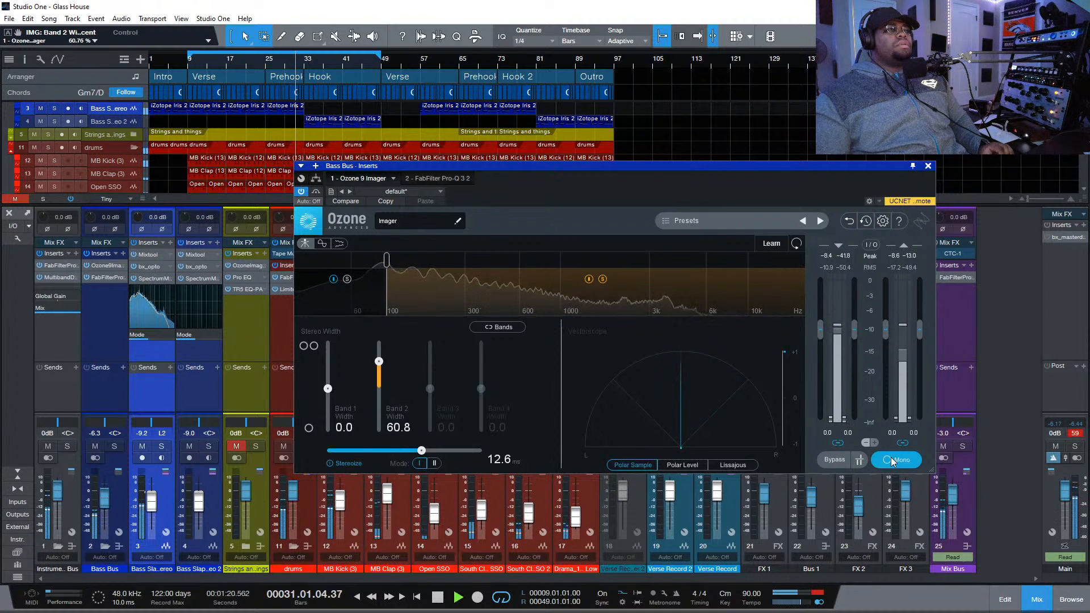
pyautogui.click(892, 460)
pyautogui.press('space')
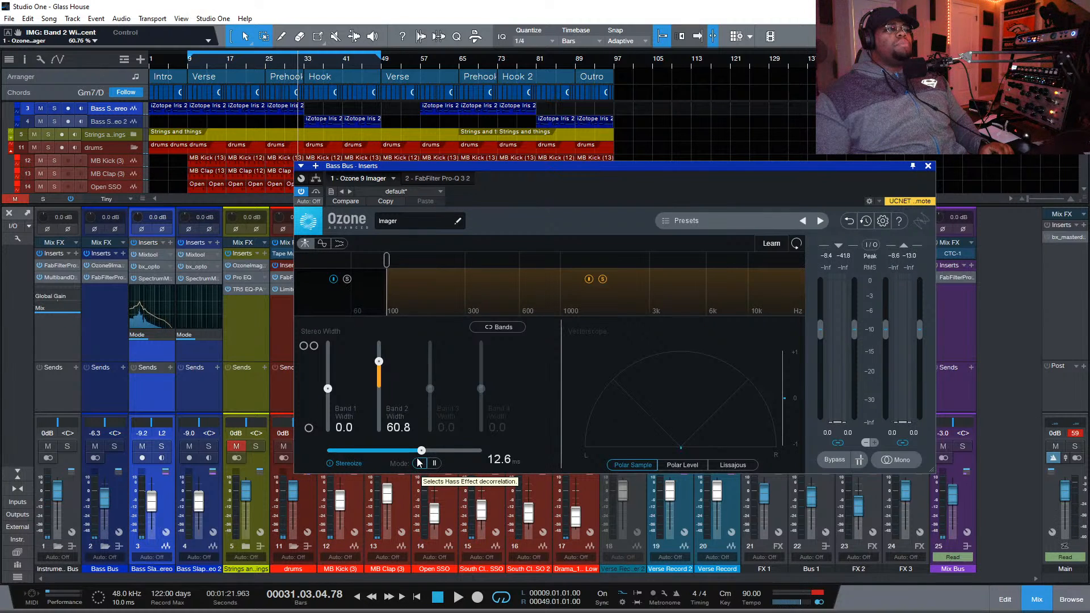
# Resume playback, raise the imager's crossover to about 100 Hz, and fine-tune the Band 2 width to 53.2
pyautogui.press('space')
pyautogui.moveTo(384, 372)
pyautogui.mouseDown()
pyautogui.moveTo(397, 317)
pyautogui.moveTo(400, 370)
pyautogui.mouseUp()
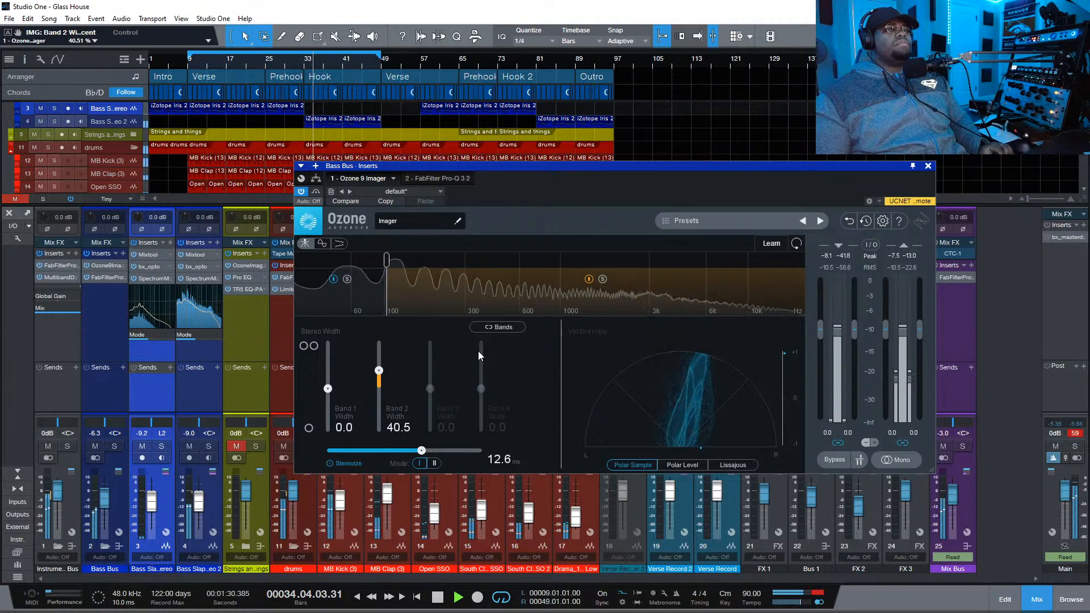
pyautogui.moveTo(380, 371); pyautogui.dragTo(379, 353)
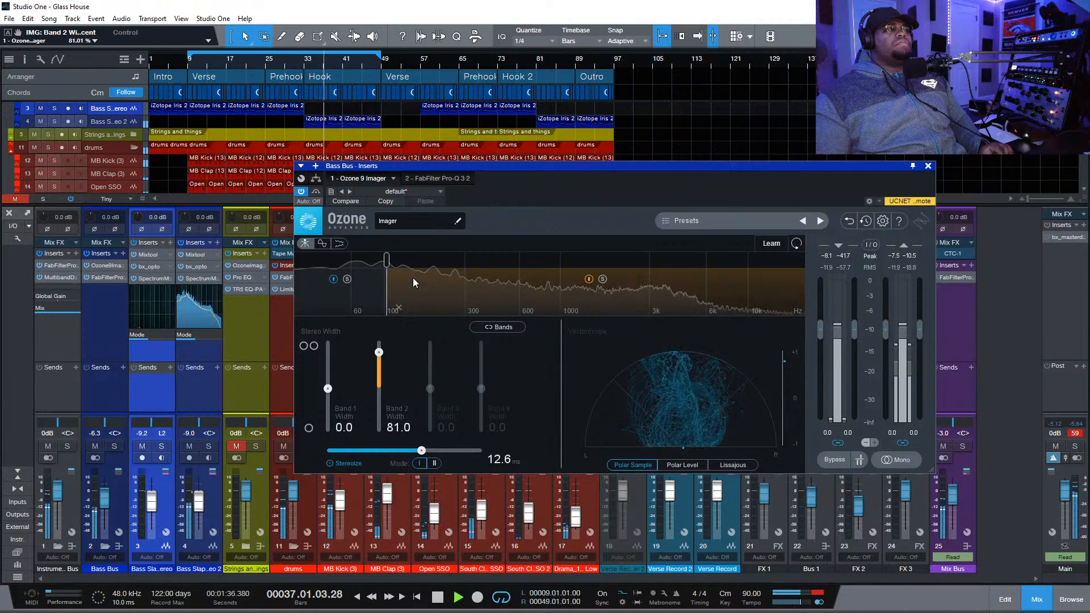
pyautogui.moveTo(387, 261); pyautogui.dragTo(394, 262)
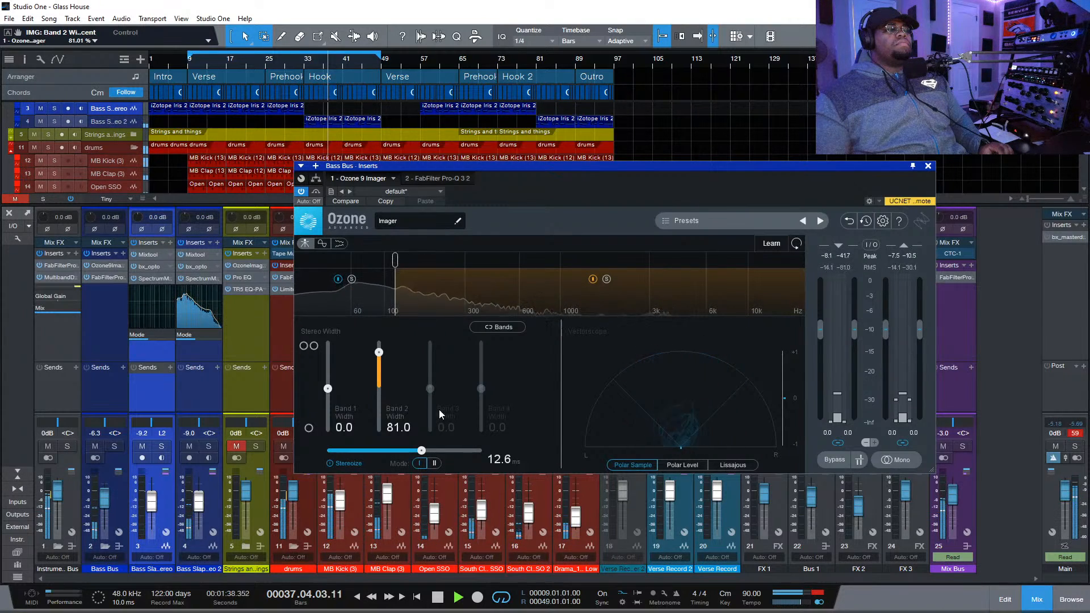
pyautogui.moveTo(379, 352); pyautogui.dragTo(380, 361)
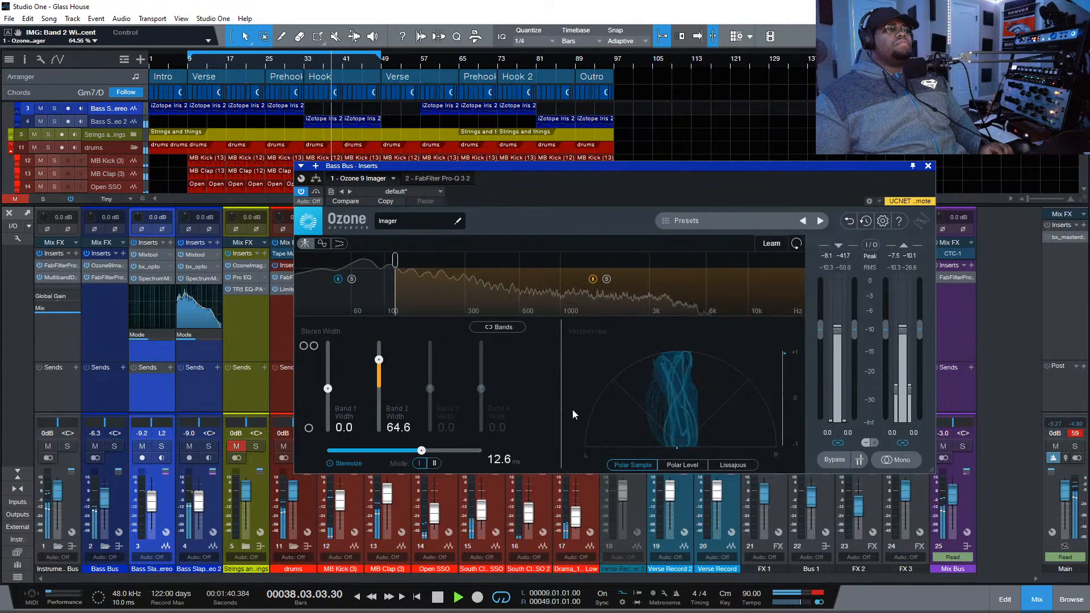
pyautogui.moveTo(380, 361); pyautogui.dragTo(380, 367)
# Compare the adjusted bass width in mono and stereo, and stop playback
pyautogui.click(888, 460)
pyautogui.click(888, 460)
pyautogui.press('space')
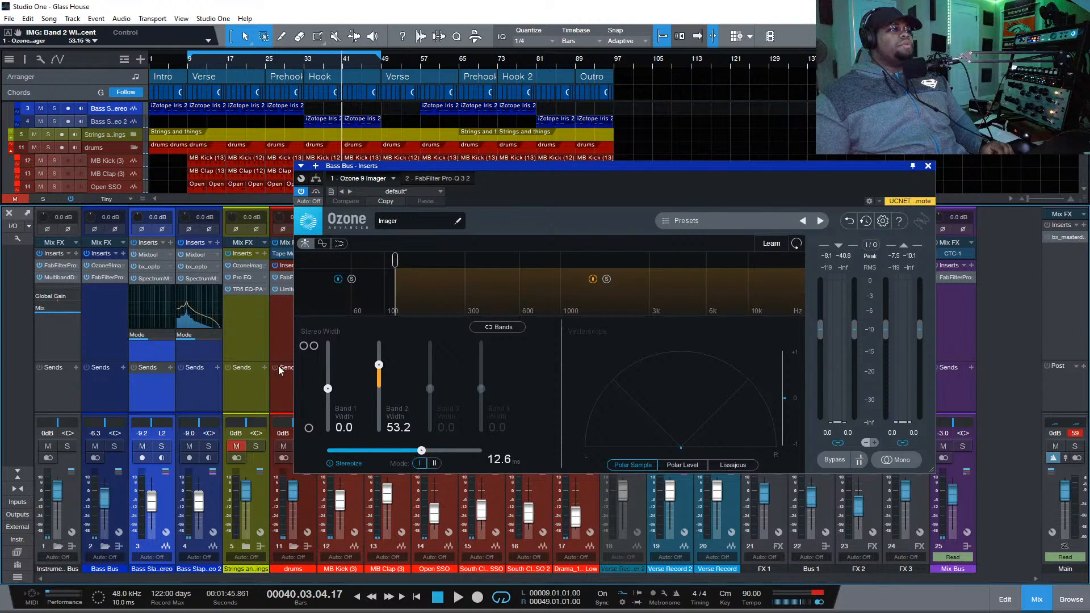
# Audition the mix from the Verse start with the Bass Bus Pro-Q 3 open, and raise the Bass Bus level to -5.2 dB
pyautogui.click(193, 67)
pyautogui.press('space')
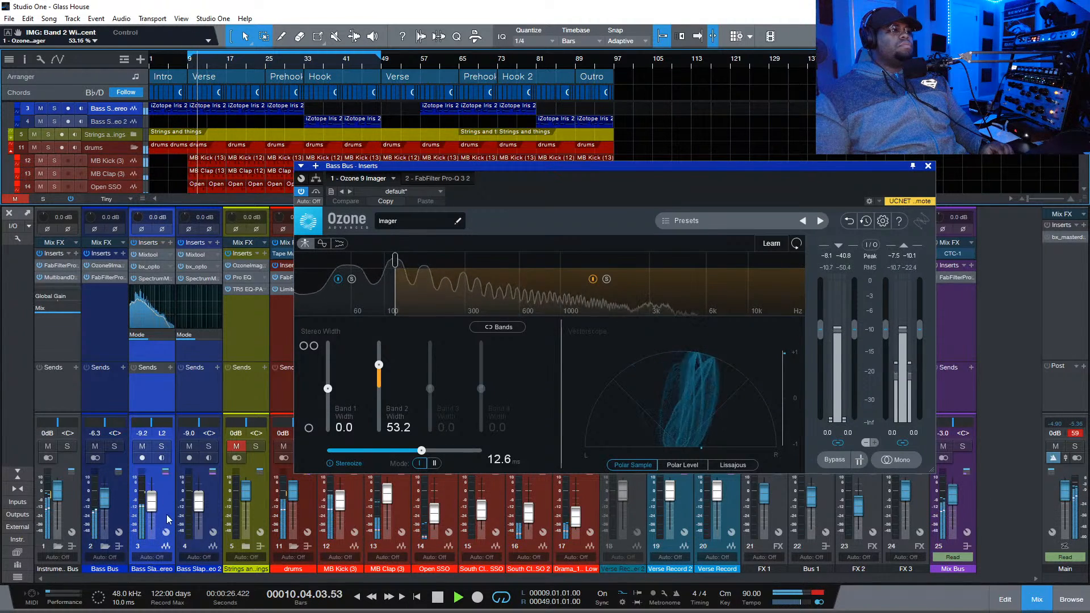
pyautogui.press('space')
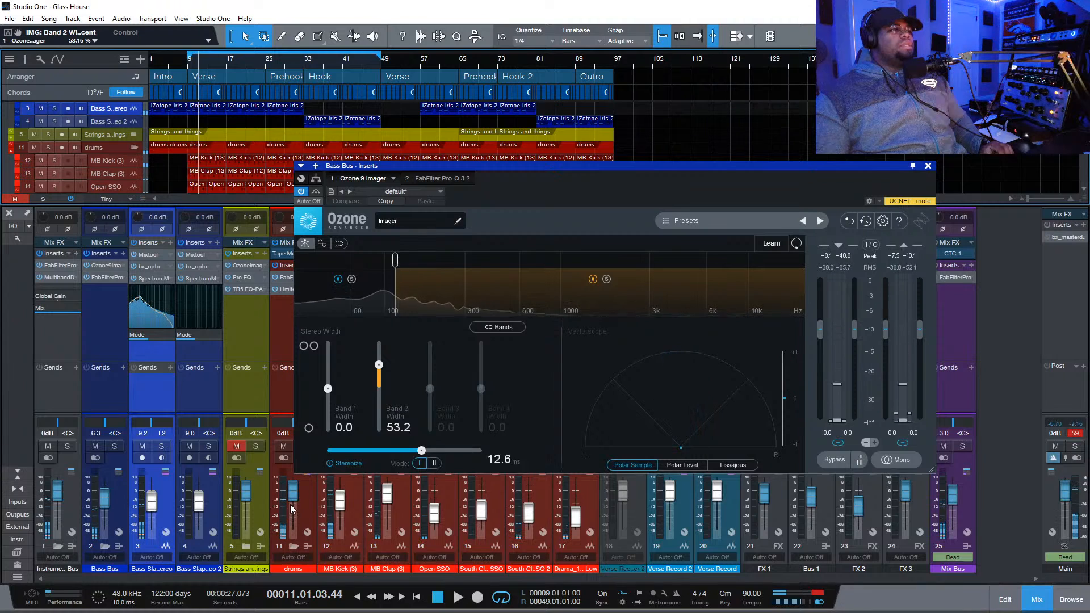
pyautogui.press('space')
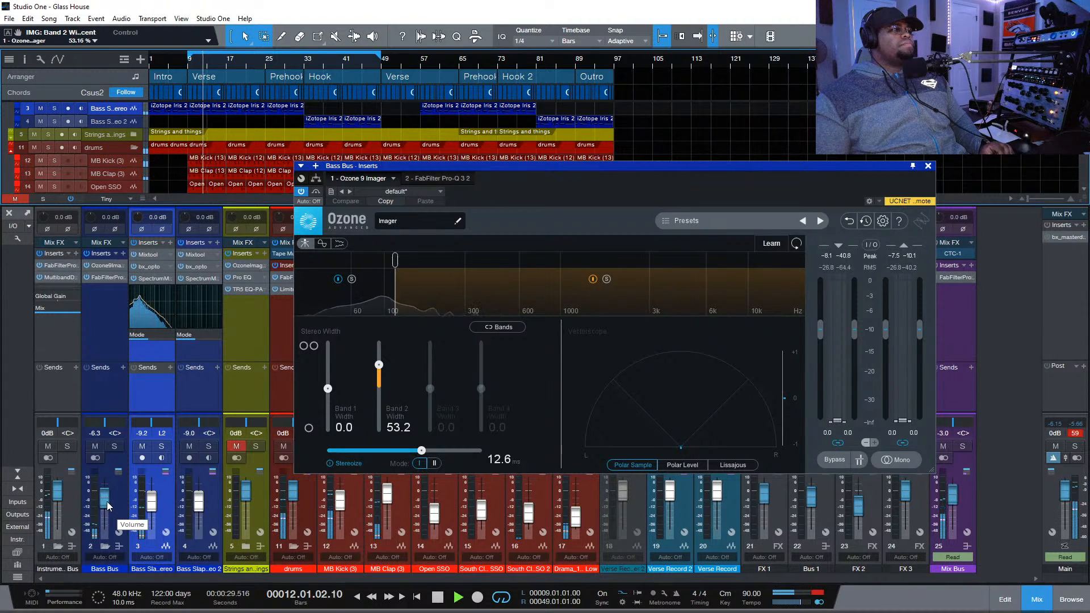
pyautogui.click(105, 278)
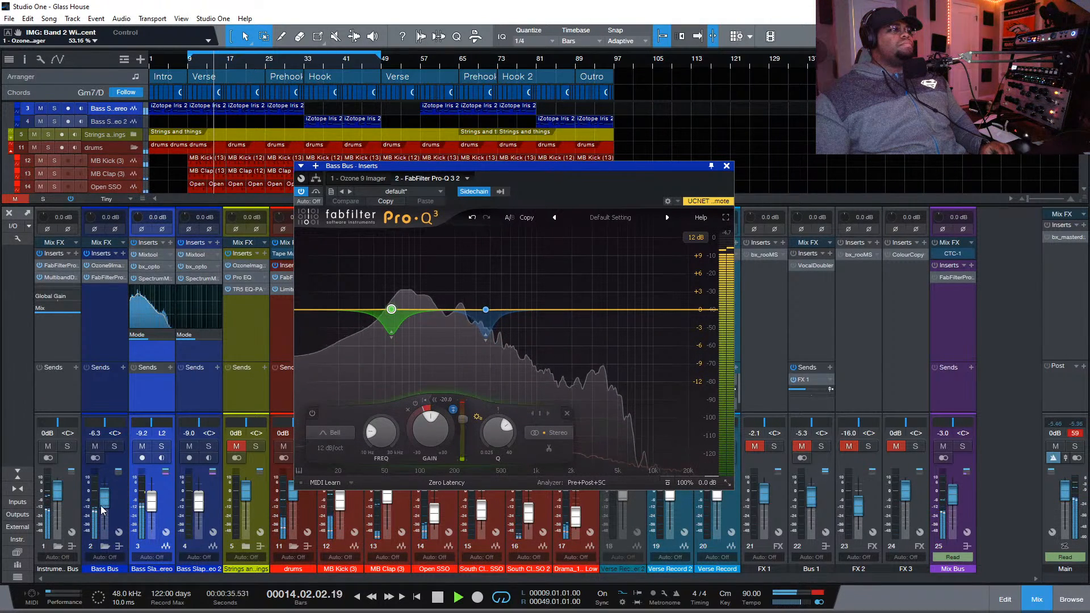
pyautogui.moveTo(101, 506); pyautogui.dragTo(109, 505)
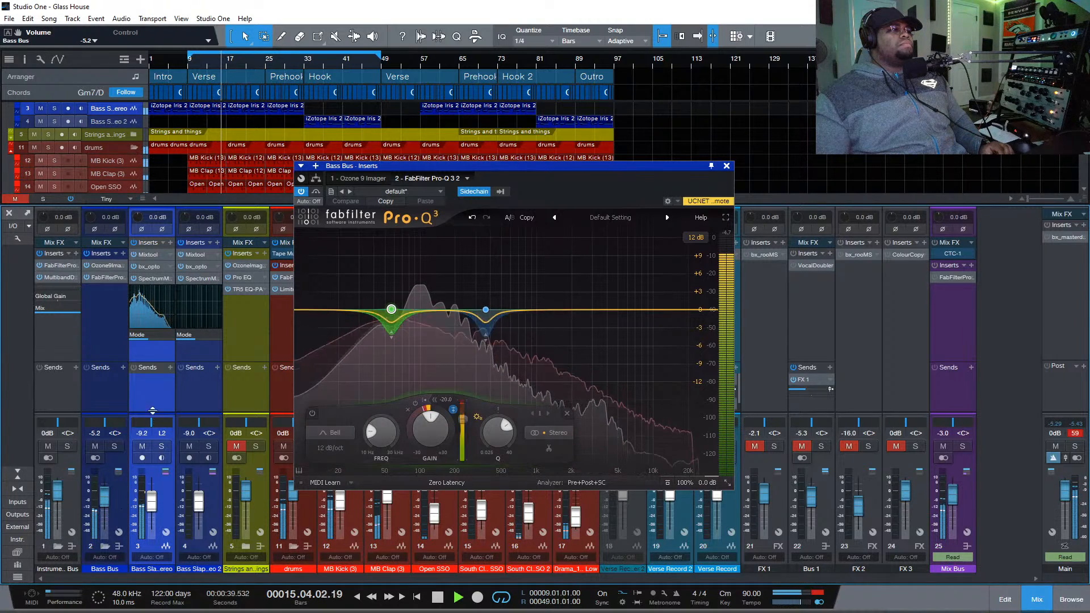
pyautogui.press('space')
# Enlarge the mixer's fader area and set the audio input of both stereo bass tracks to None
pyautogui.moveTo(152, 414); pyautogui.dragTo(179, 235)
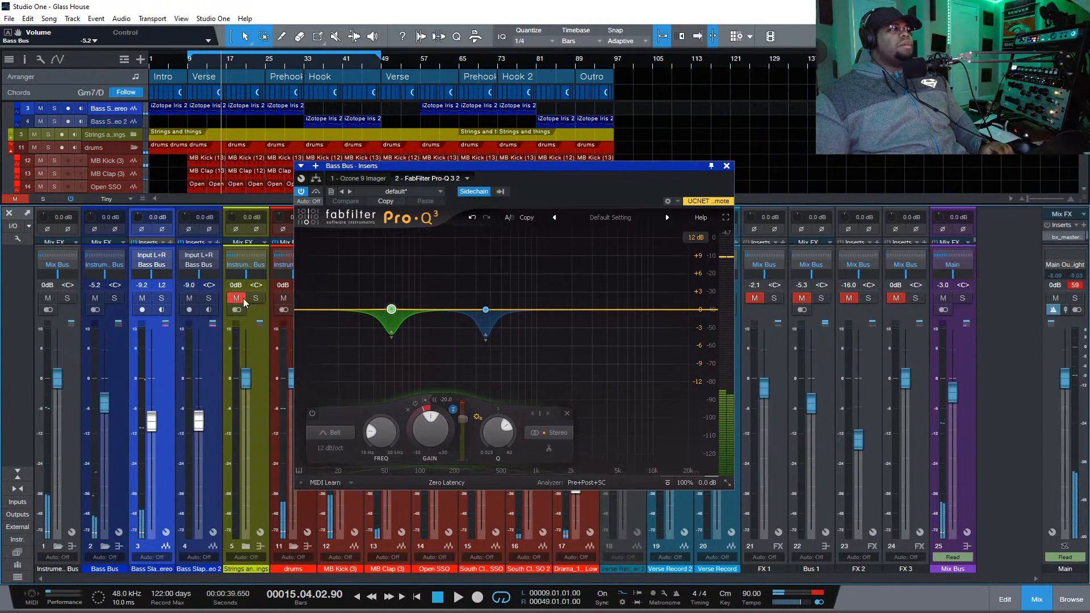
pyautogui.click(164, 254)
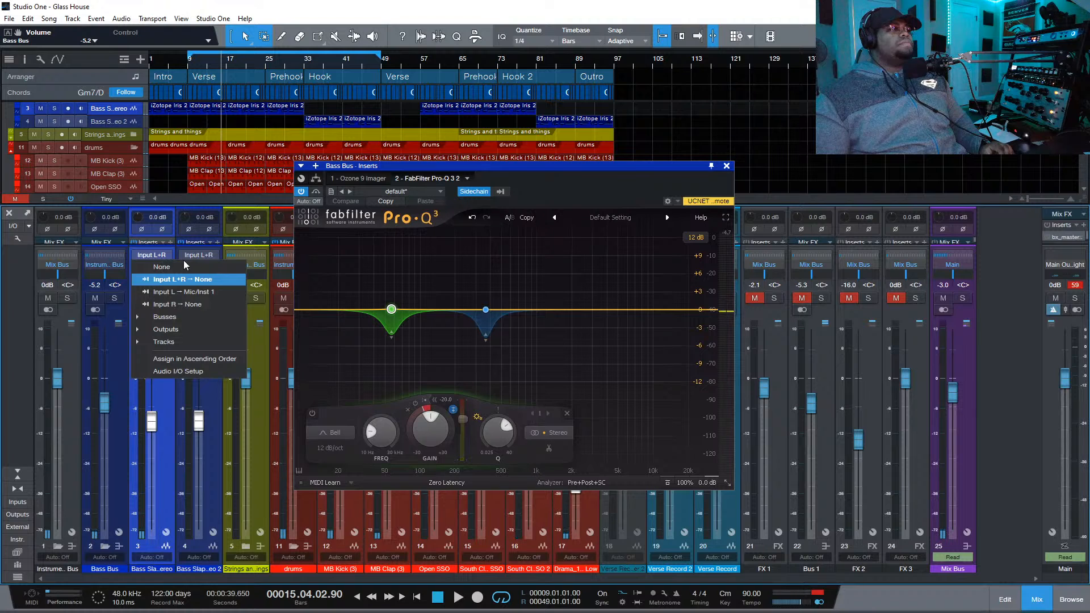
pyautogui.click(182, 266)
pyautogui.click(207, 266)
pyautogui.click(198, 268)
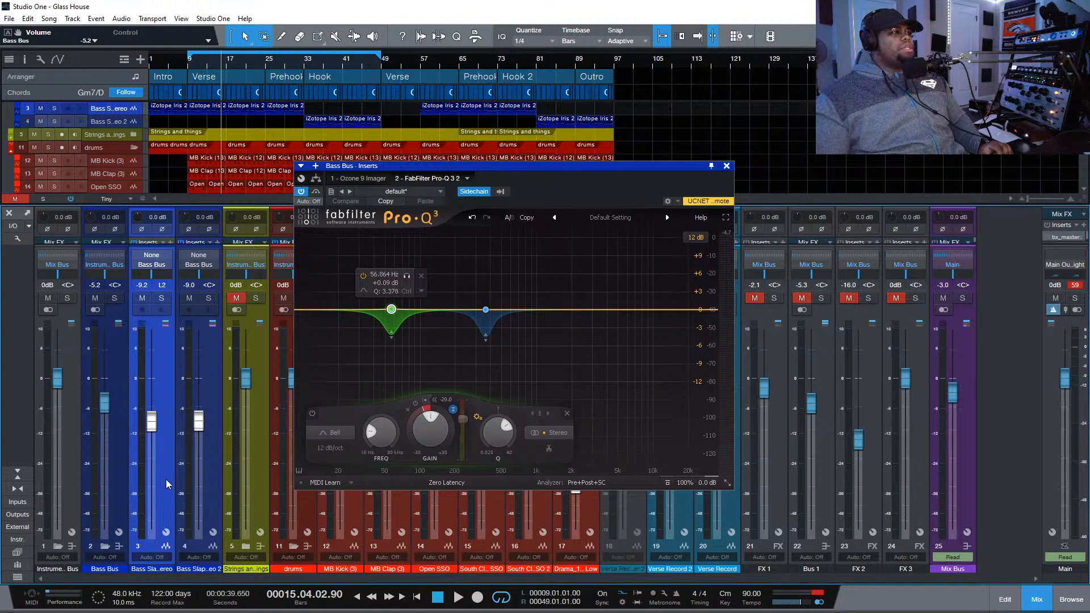
# Audition the mix while lowering the Bass Bus level to -5.8 dB, save the song, and close the Bass Bus Pro-Q 3
pyautogui.press('space')
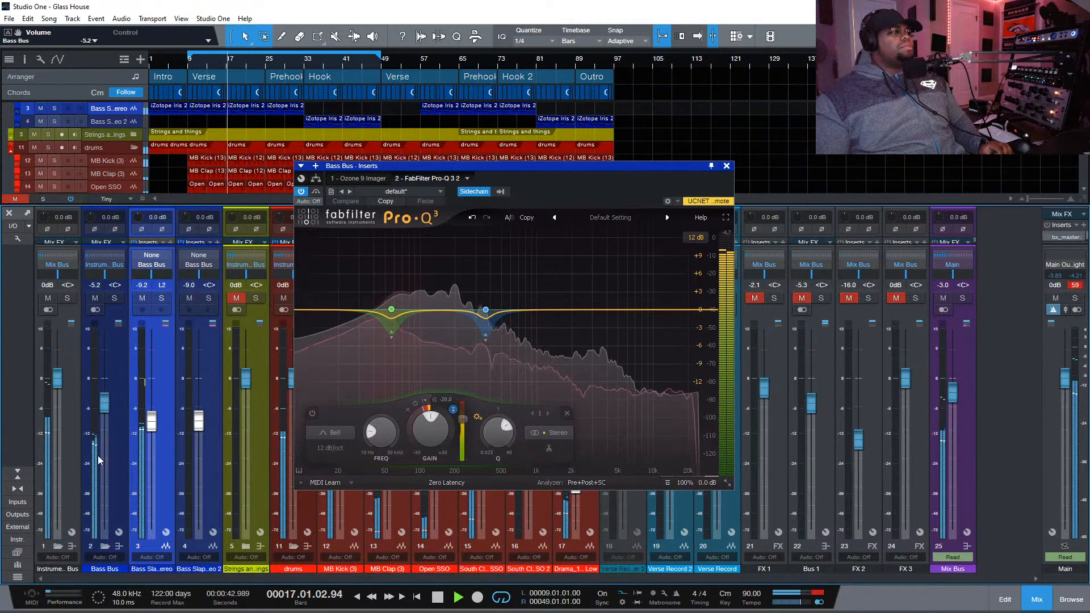
pyautogui.press('space')
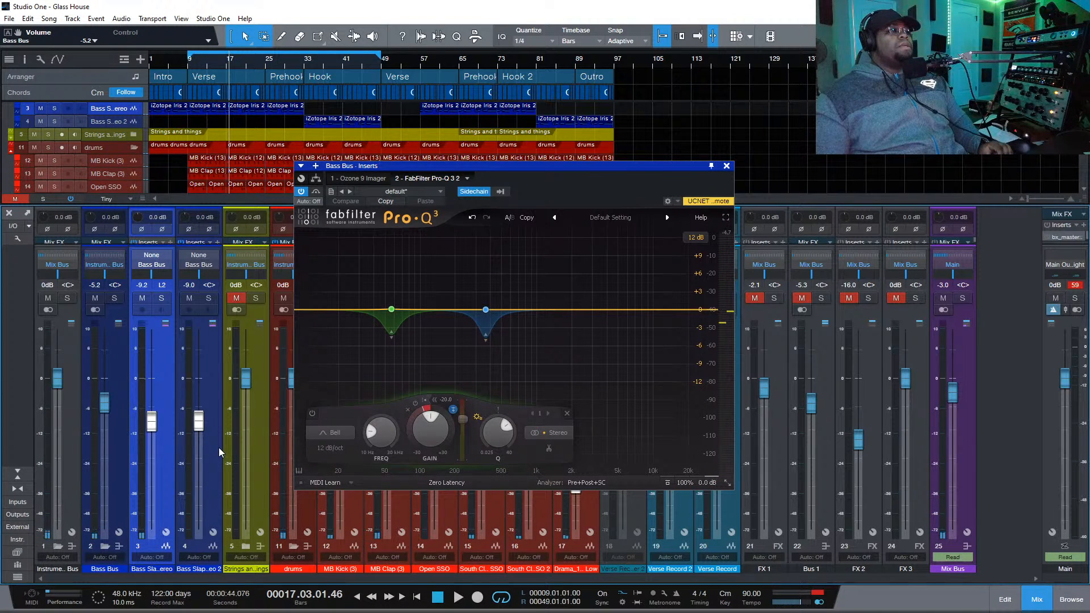
pyautogui.press('space')
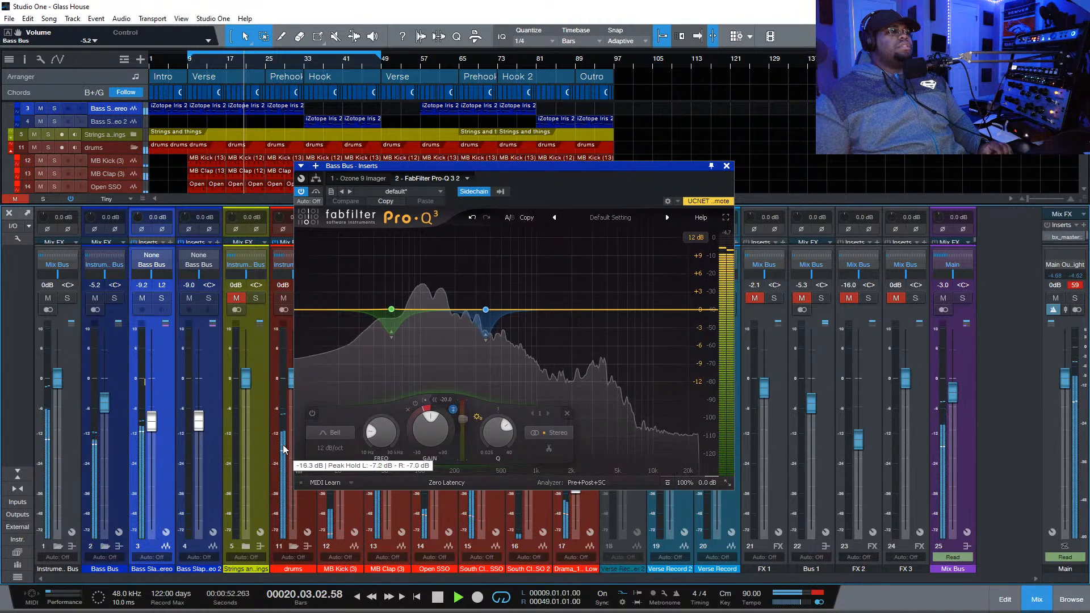
pyautogui.press('space')
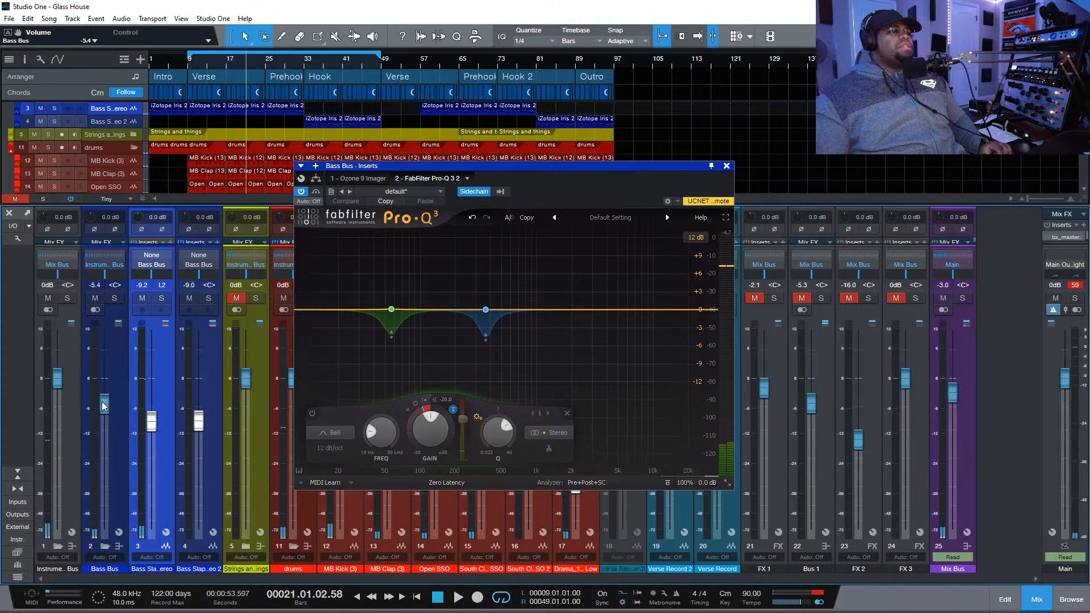
pyautogui.press('space')
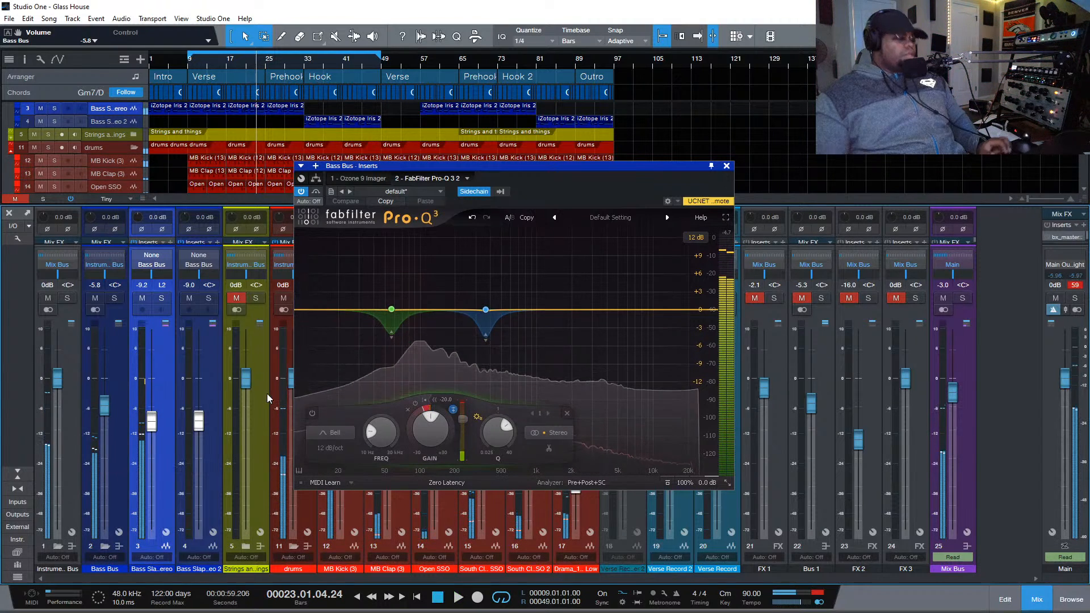
pyautogui.hotkey('ctrl', 's')
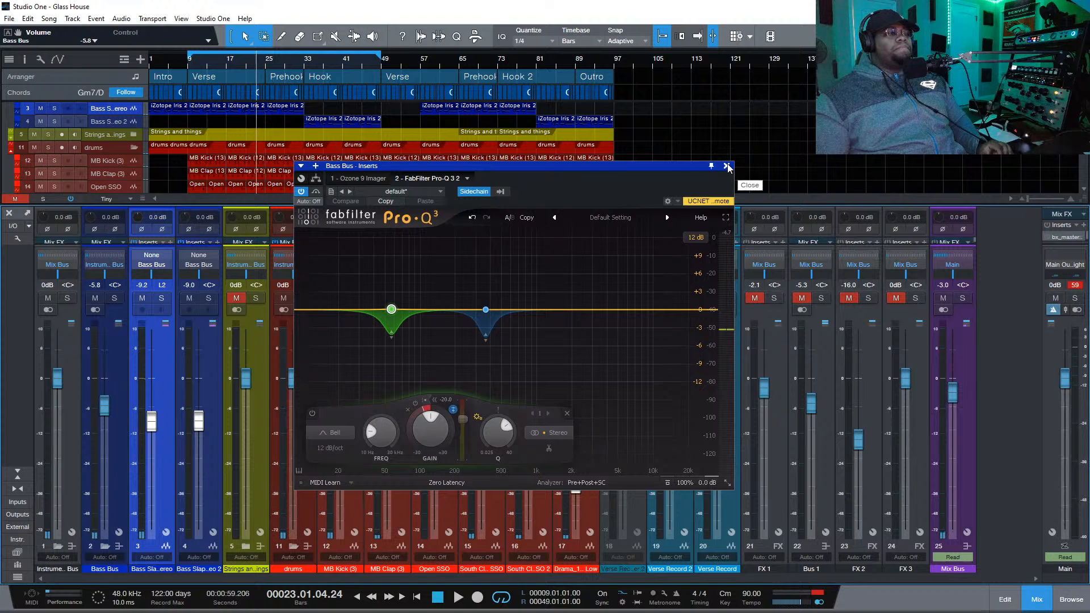
pyautogui.click(727, 166)
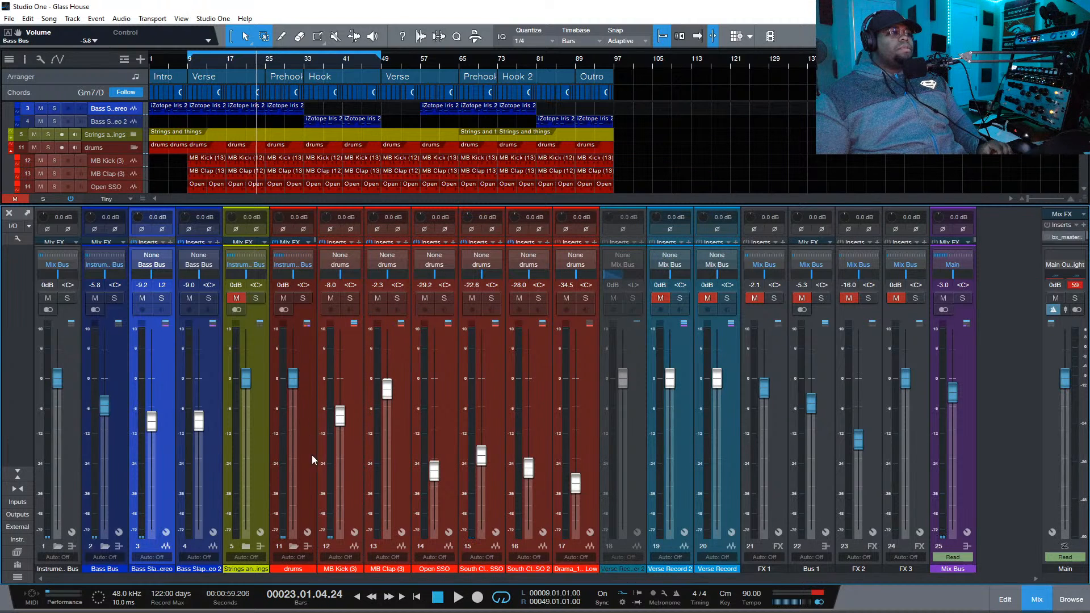
# Select the MB Kick (3) channel, reveal its inserts, and add a Pro EQ to it
pyautogui.click(362, 472)
pyautogui.press('space')
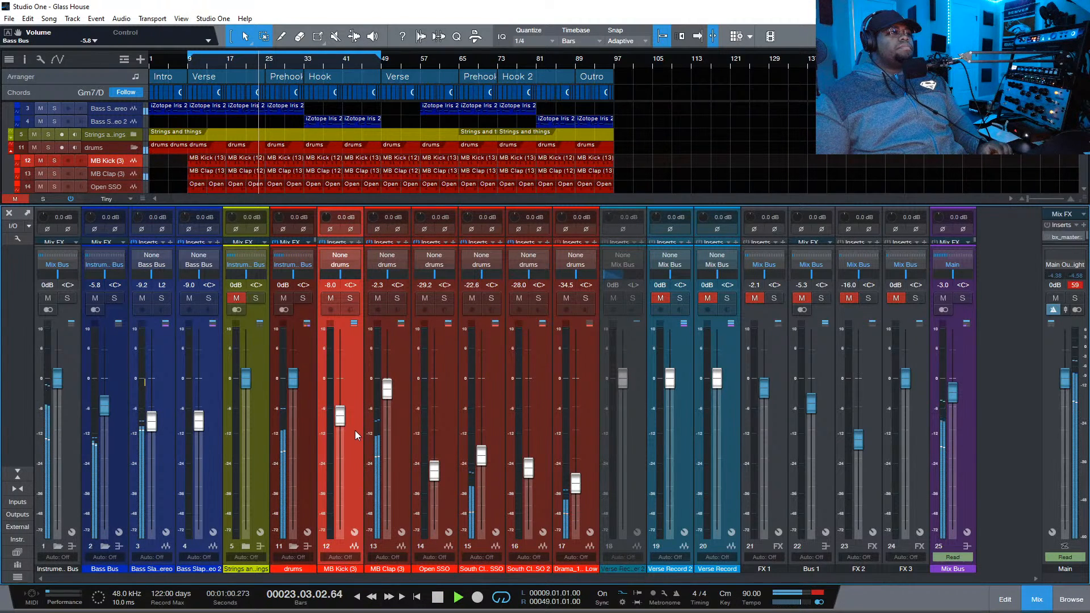
pyautogui.moveTo(359, 245); pyautogui.dragTo(297, 435)
pyautogui.click(359, 242)
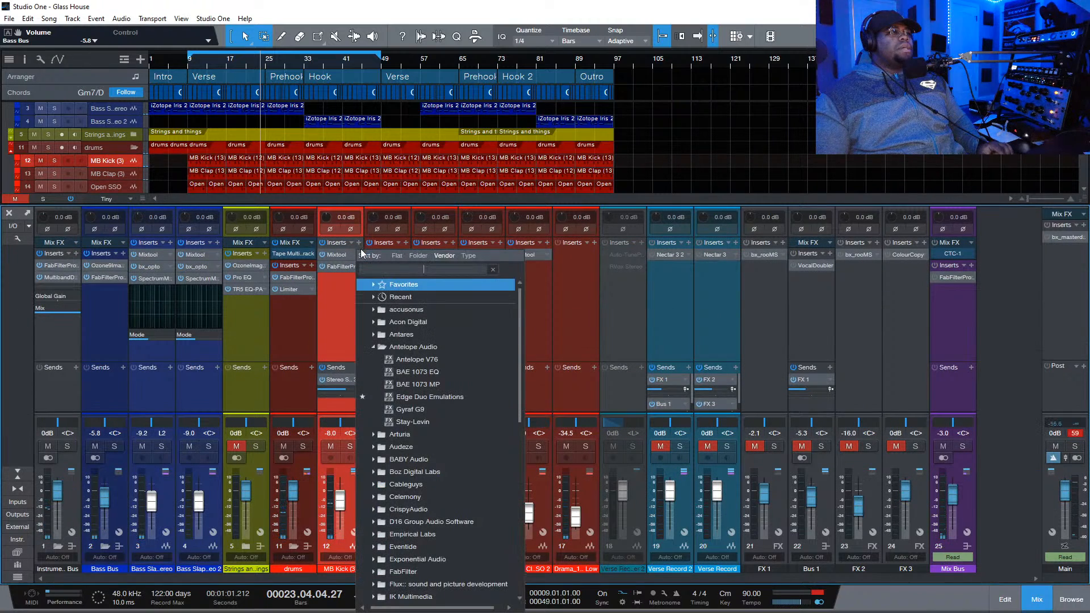
pyautogui.write('eq')
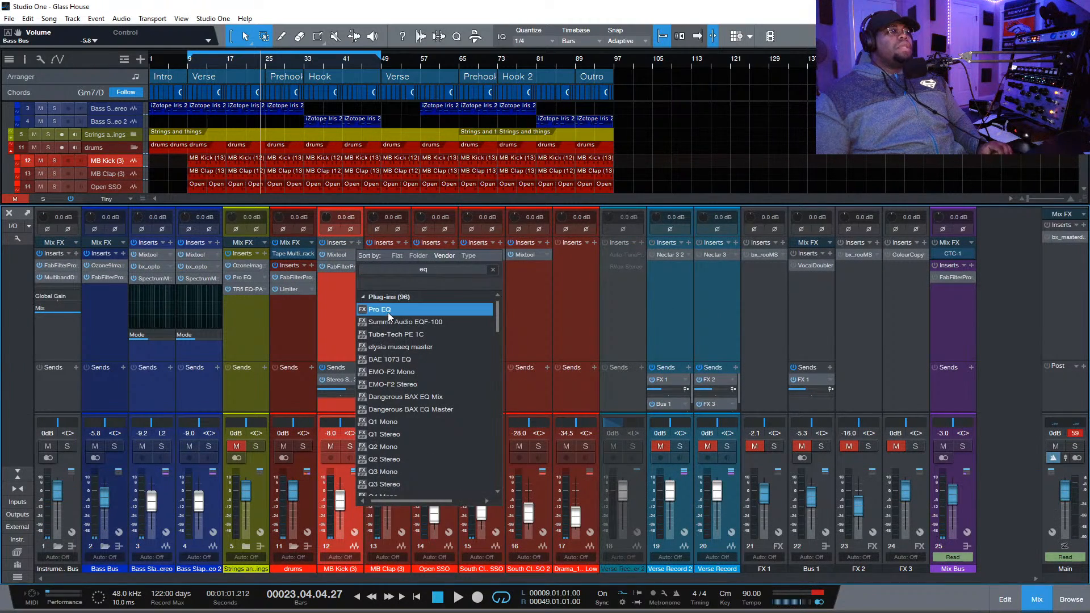
pyautogui.click(389, 313)
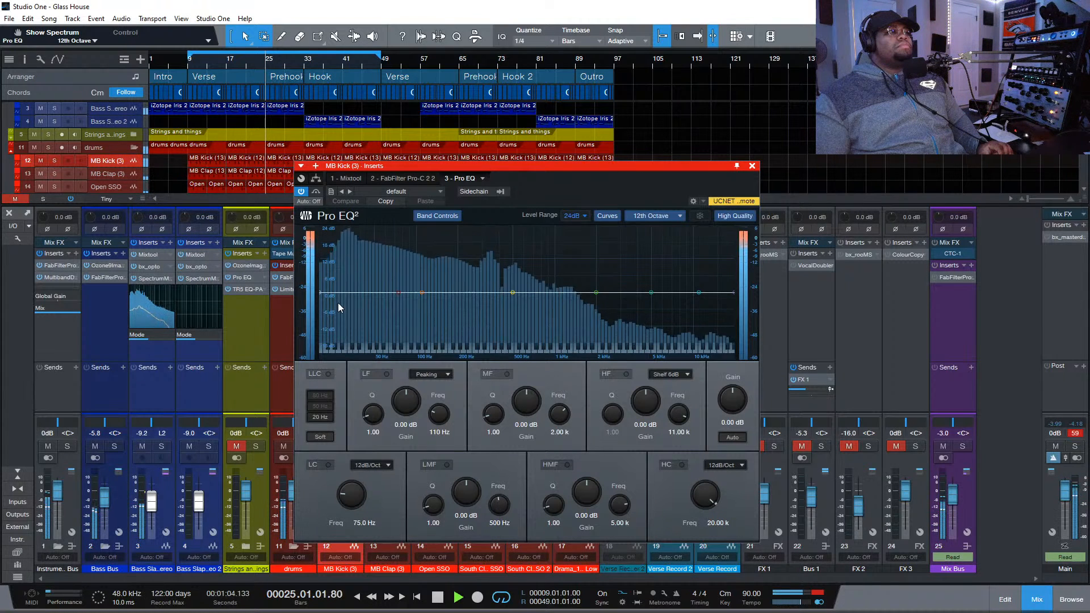
# Enable the kick Pro EQ's high cut at 324 Hz and boost the LF band 2.98 dB at 206 Hz, leaving LLC off
pyautogui.moveTo(729, 286); pyautogui.dragTo(461, 288)
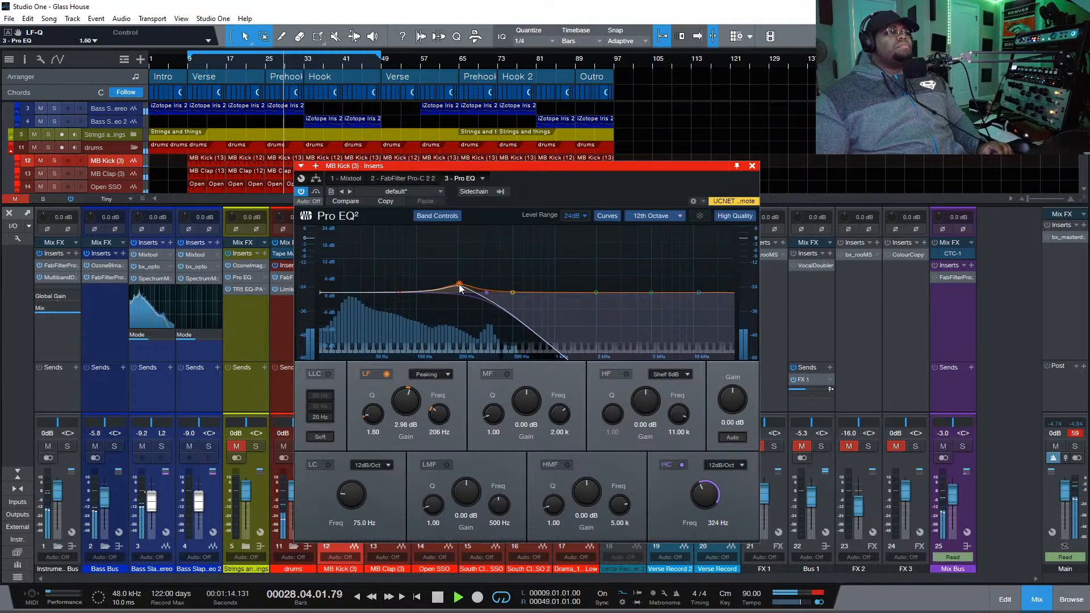
pyautogui.click(320, 294)
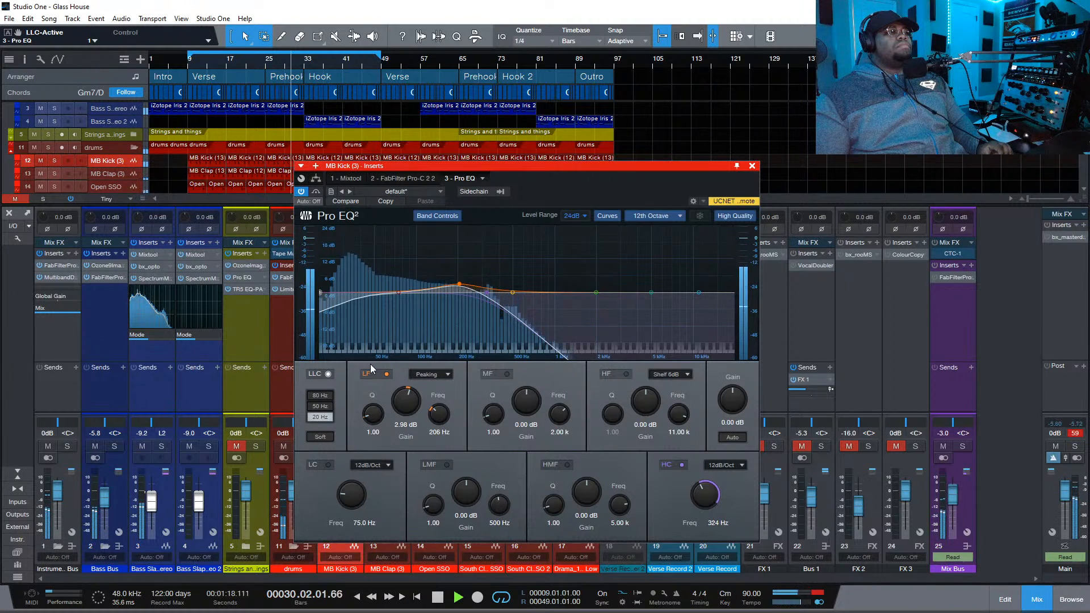
pyautogui.click(322, 294)
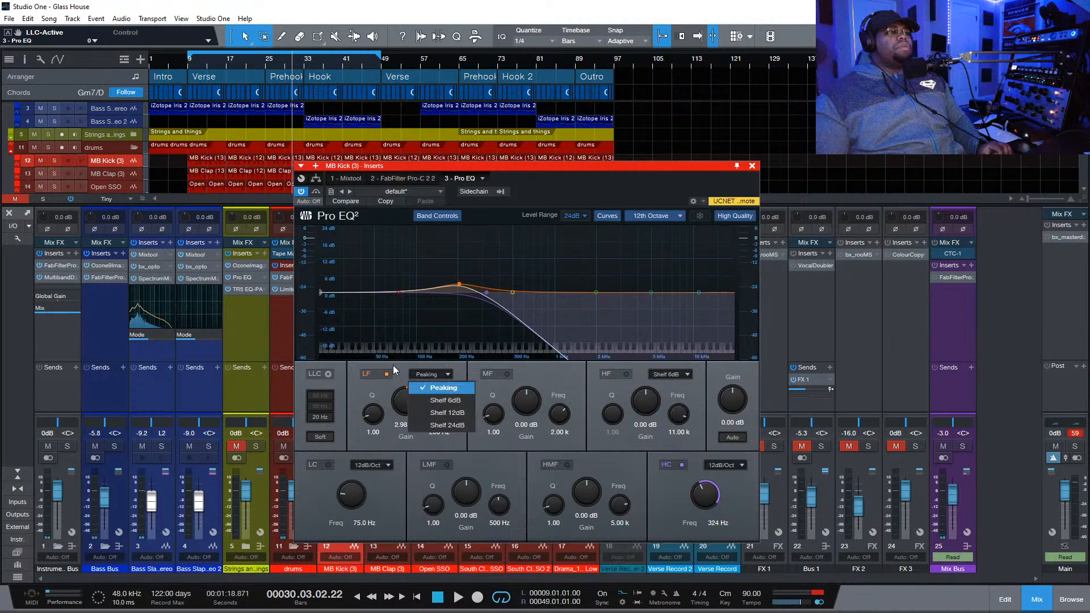
# Enable the kick EQ's low cut with a 48dB/Oct slope at 33.9 Hz
pyautogui.click(387, 465)
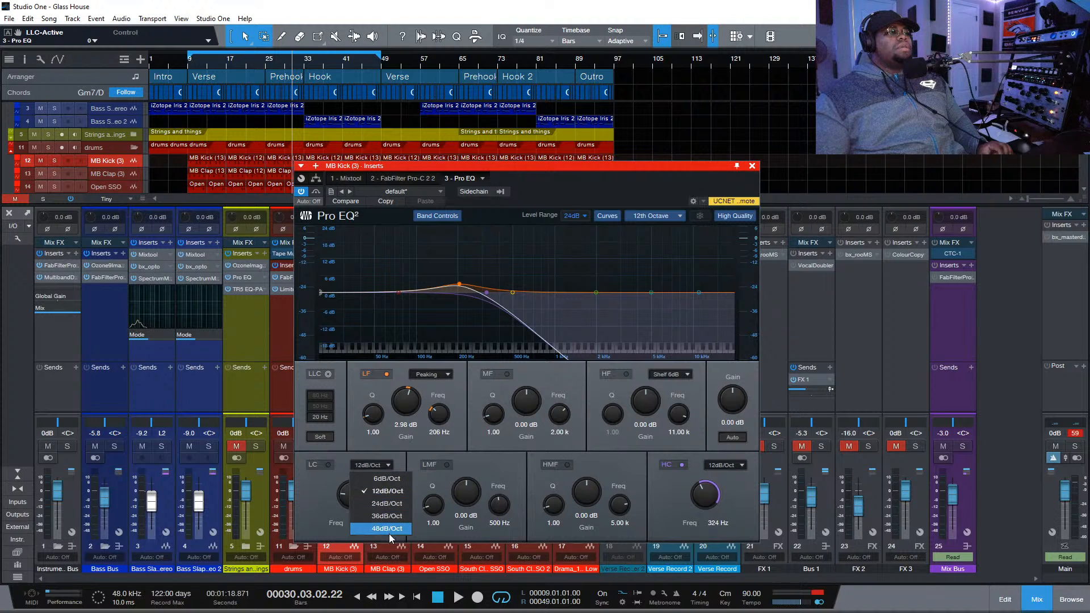
pyautogui.click(328, 464)
pyautogui.moveTo(395, 294); pyautogui.dragTo(352, 312)
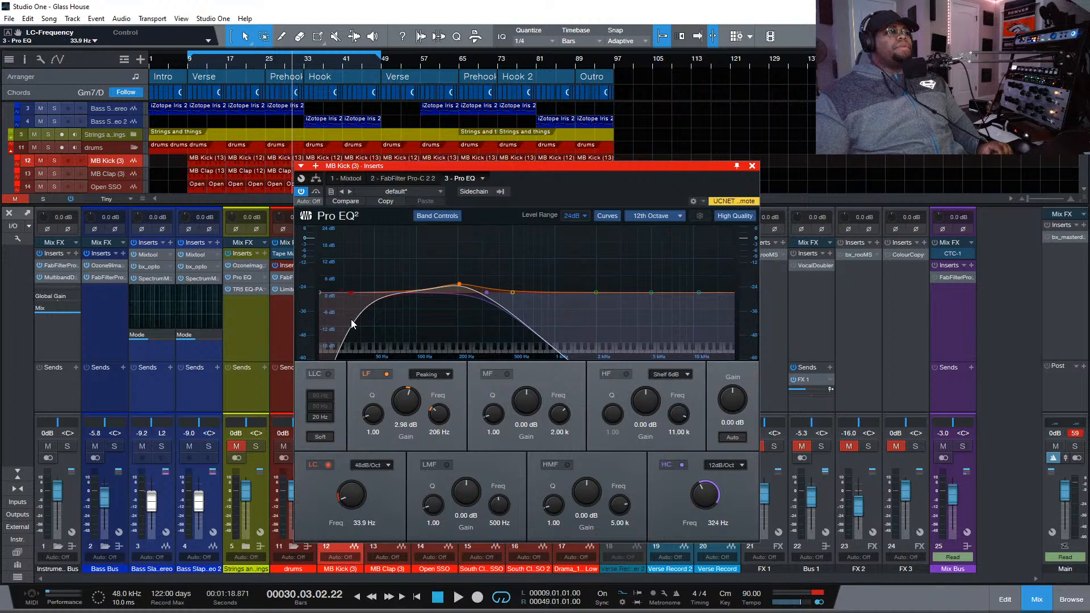
# Boost the kick EQ's LMF band by 7.14 dB at 75 Hz during playback, and close the EQ
pyautogui.click(391, 298)
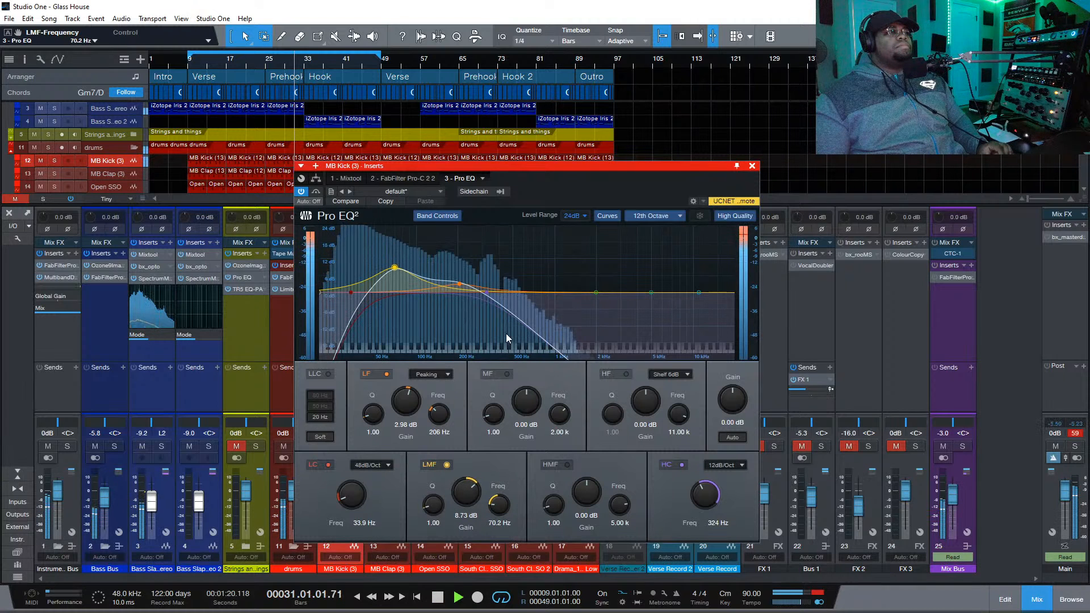
pyautogui.moveTo(394, 267); pyautogui.dragTo(398, 276)
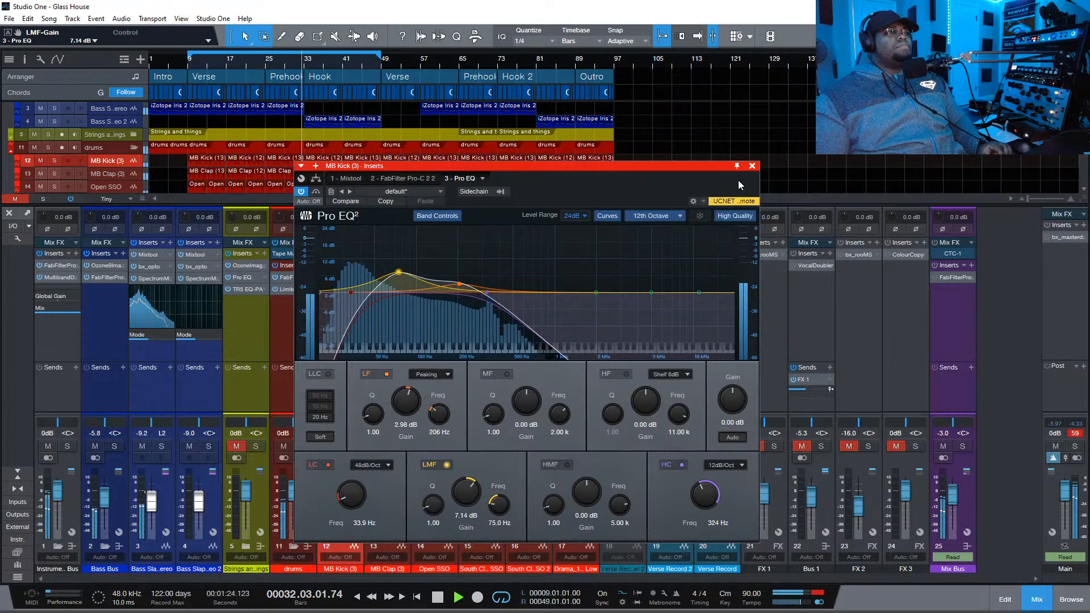
pyautogui.click(751, 167)
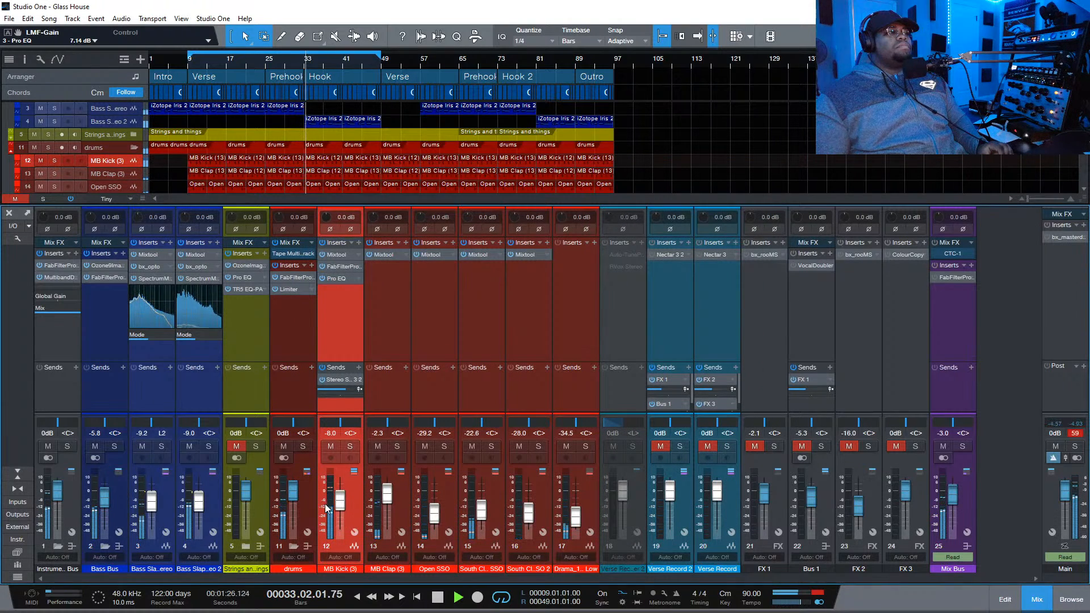
# Move the Pro EQ ahead of FabFilter Pro-C 2 in the MB Kick insert chain, and reopen the compressor
pyautogui.click(353, 267)
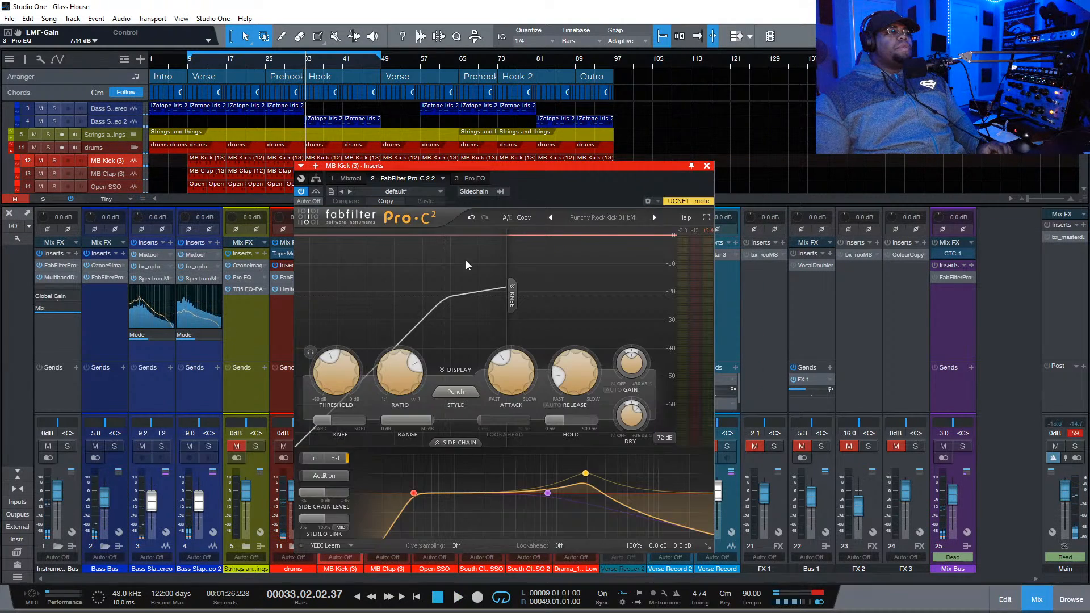
pyautogui.click(706, 166)
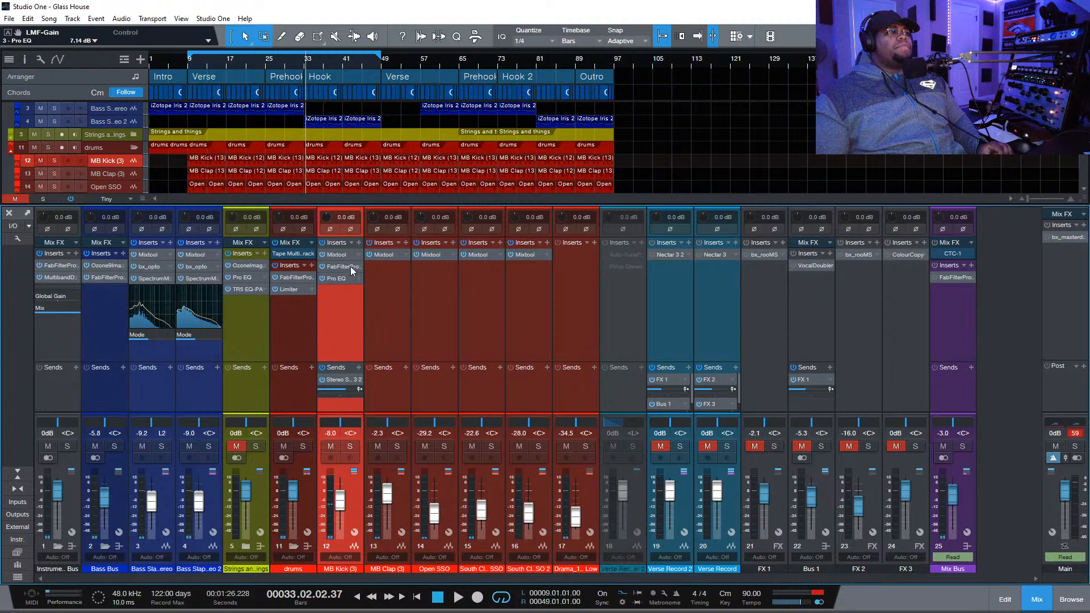
pyautogui.press('space')
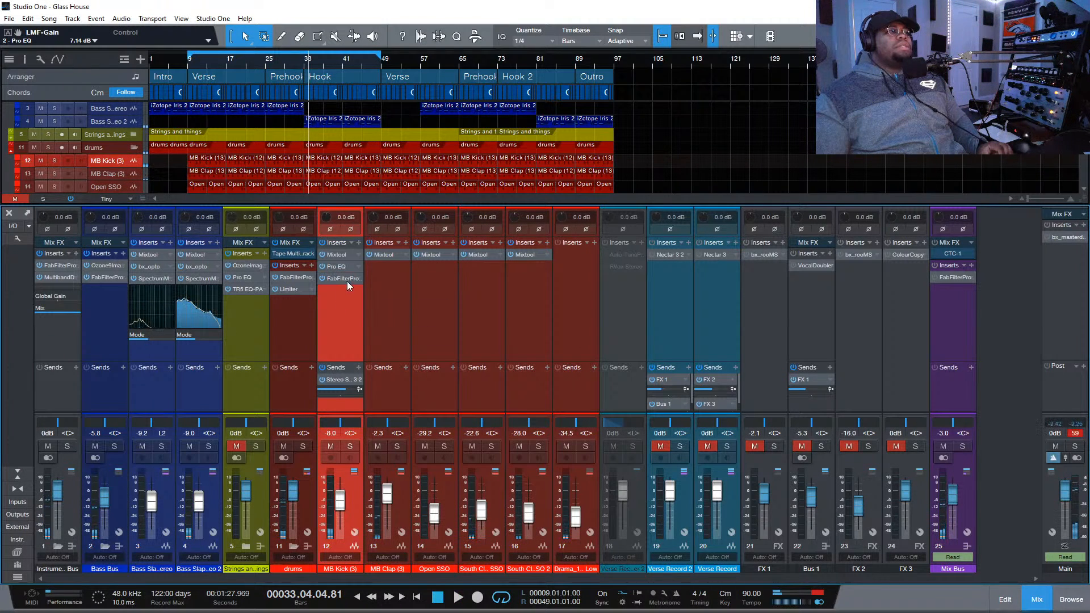
pyautogui.click(343, 277)
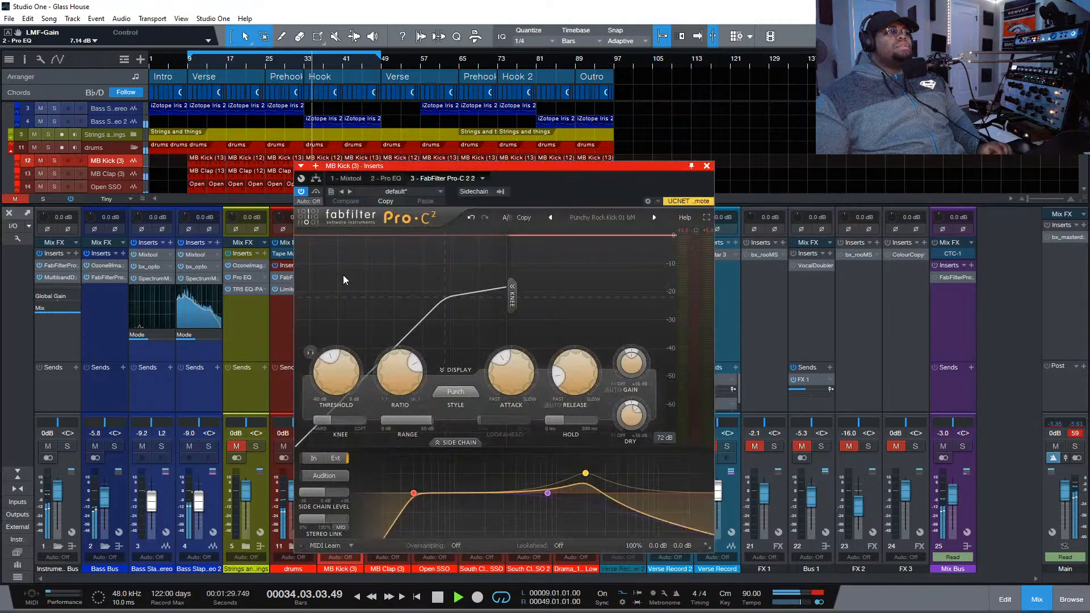
# Set the kick compressor's attack to 0.005 ms during playback, and move its window clear of the kick channel
pyautogui.press('space')
pyautogui.moveTo(510, 369); pyautogui.dragTo(539, 477)
pyautogui.press('space')
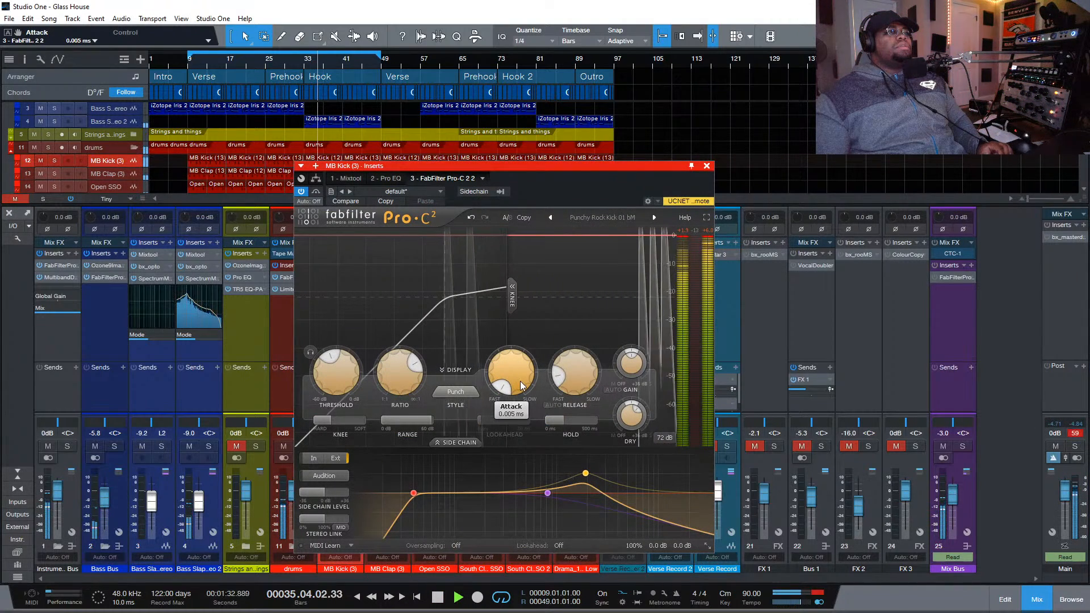
pyautogui.moveTo(662, 169); pyautogui.dragTo(937, 168)
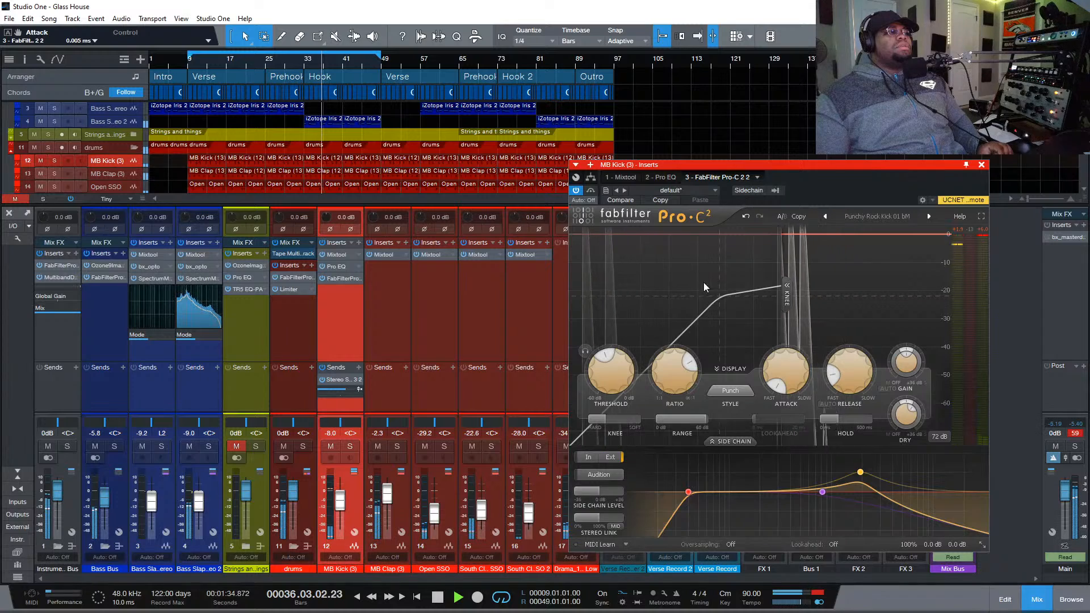
# Stop playback and reset the Pro-C 2 dry gain to -INF dB
pyautogui.press('space')
pyautogui.moveTo(863, 380)
pyautogui.moveTo(909, 422)
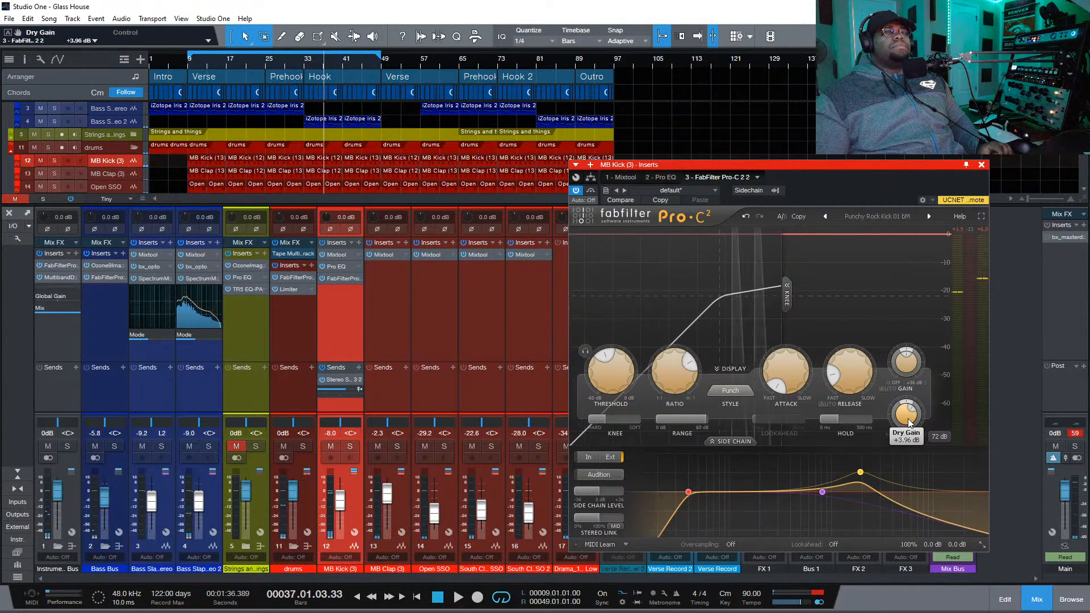
pyautogui.keyDown('ctrl'); pyautogui.click(909, 423); pyautogui.keyUp('ctrl')
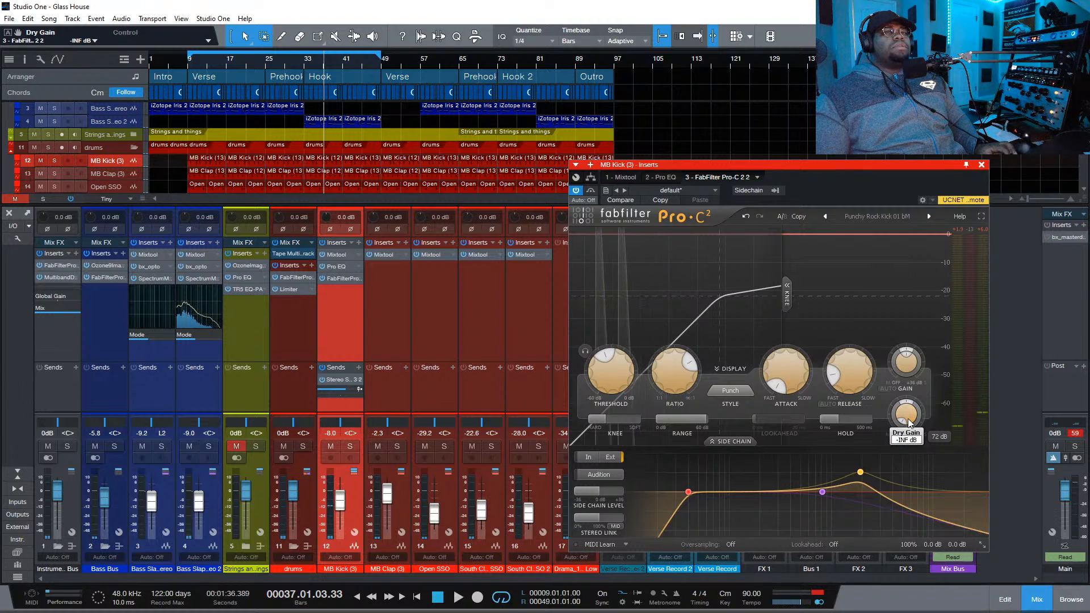
# Audition the compressed kick in the mix and review the Pro-C 2 style options, keeping Punch
pyautogui.press('space')
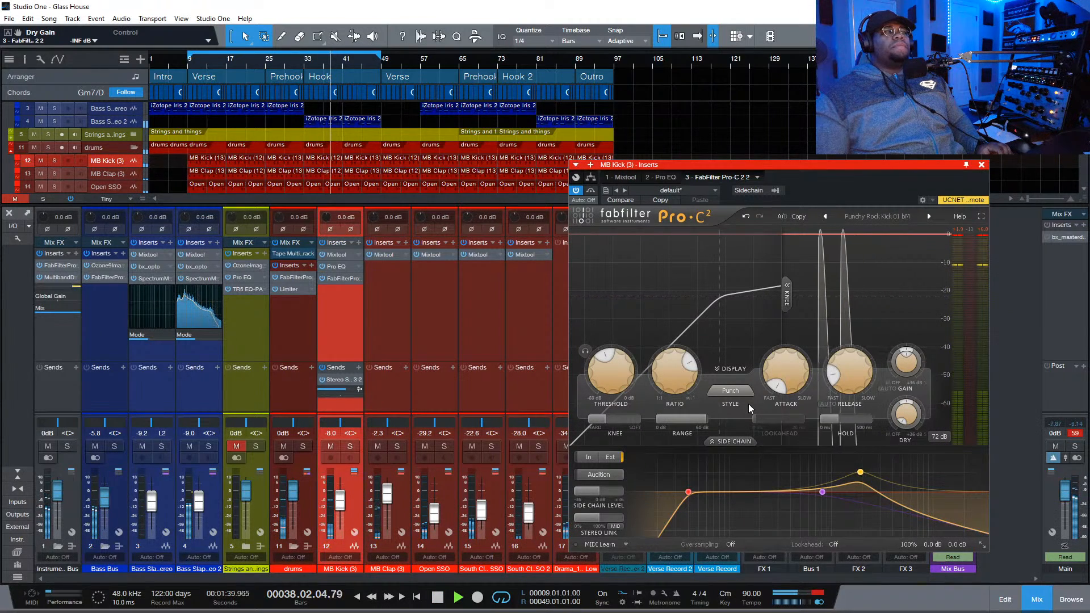
pyautogui.click(728, 393)
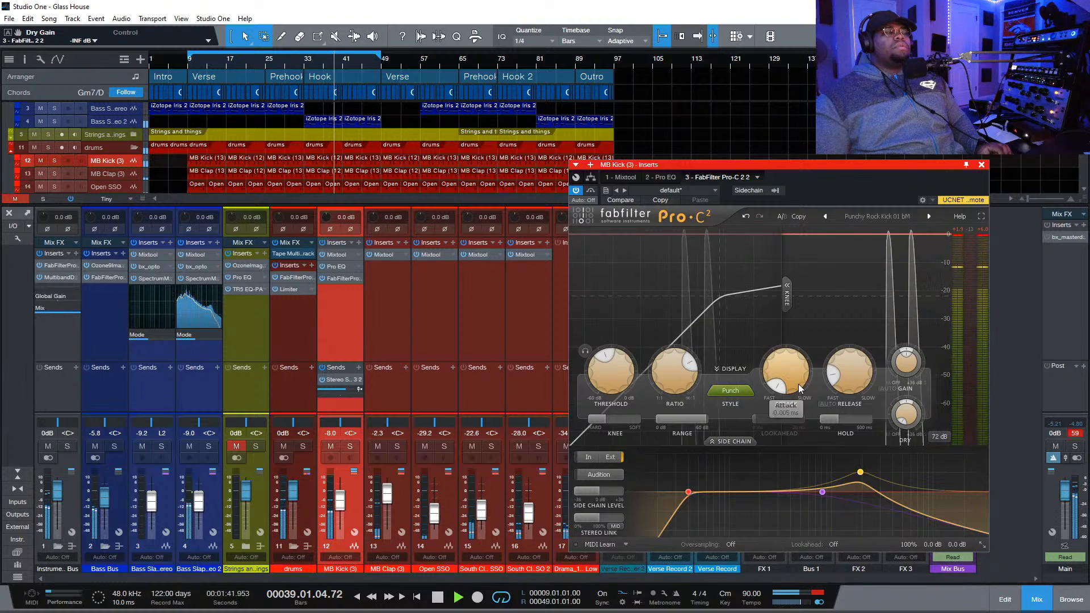
pyautogui.press('space')
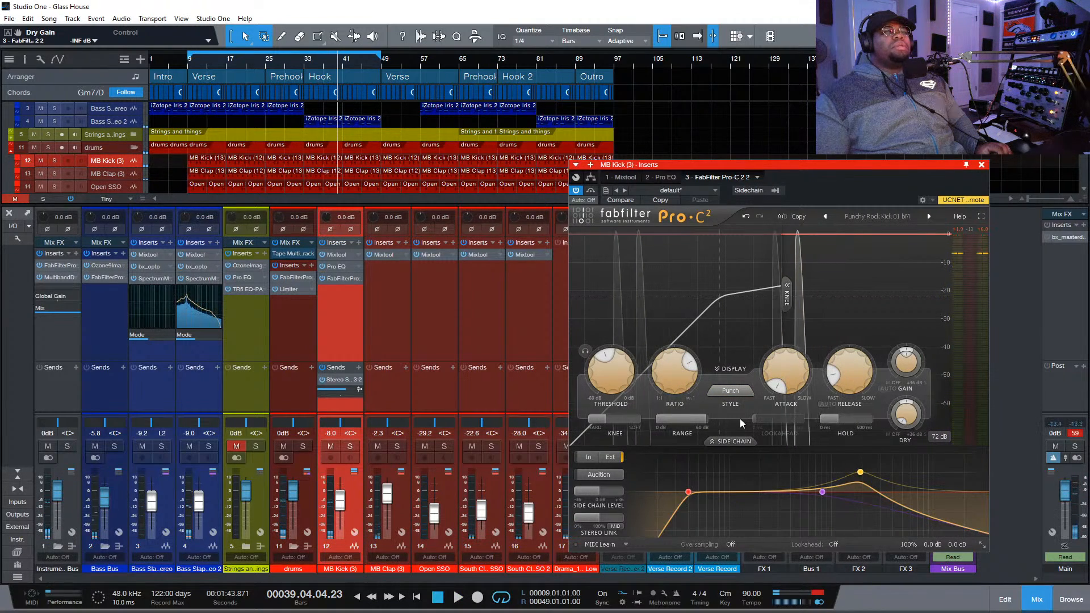
pyautogui.press('space')
pyautogui.click(739, 392)
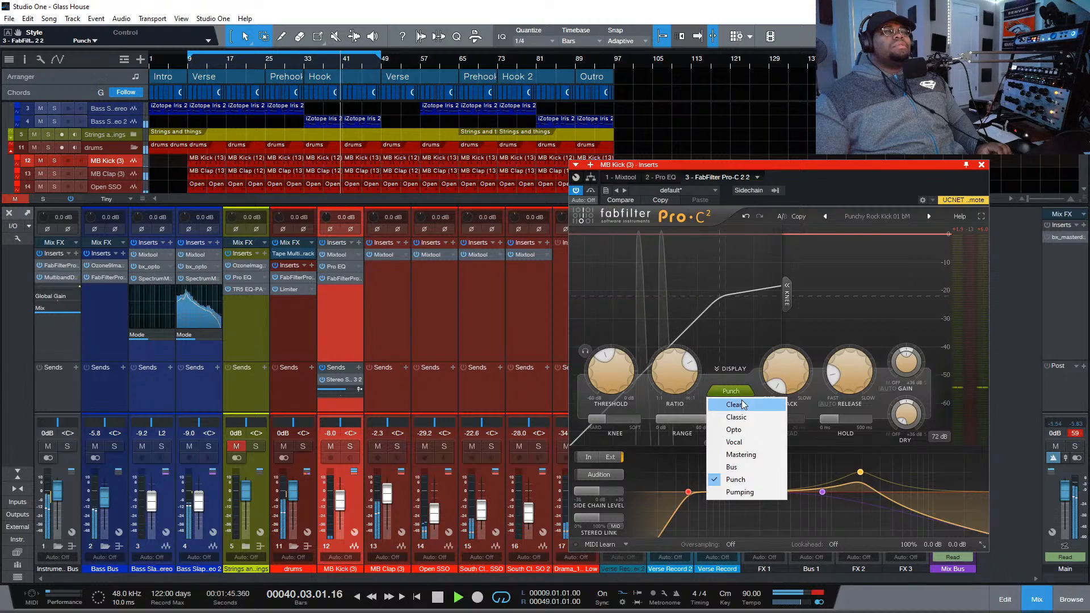
pyautogui.click(735, 369)
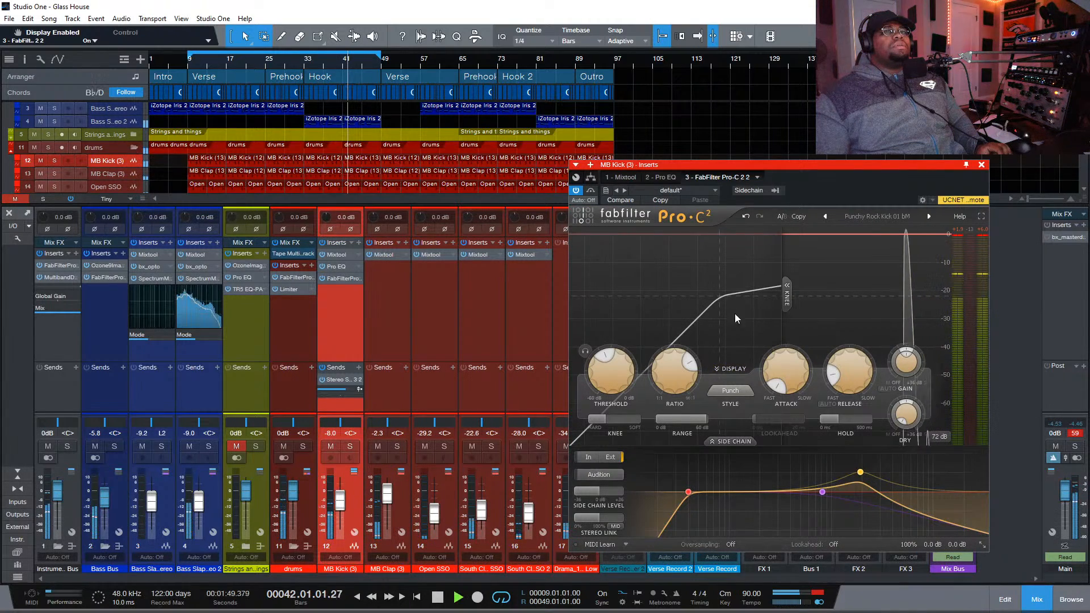
# Switch the kick compressor's side chain to its internal input, and reset the side chain's 1926.9 Hz bell boost to the automatic mid band
pyautogui.press('space')
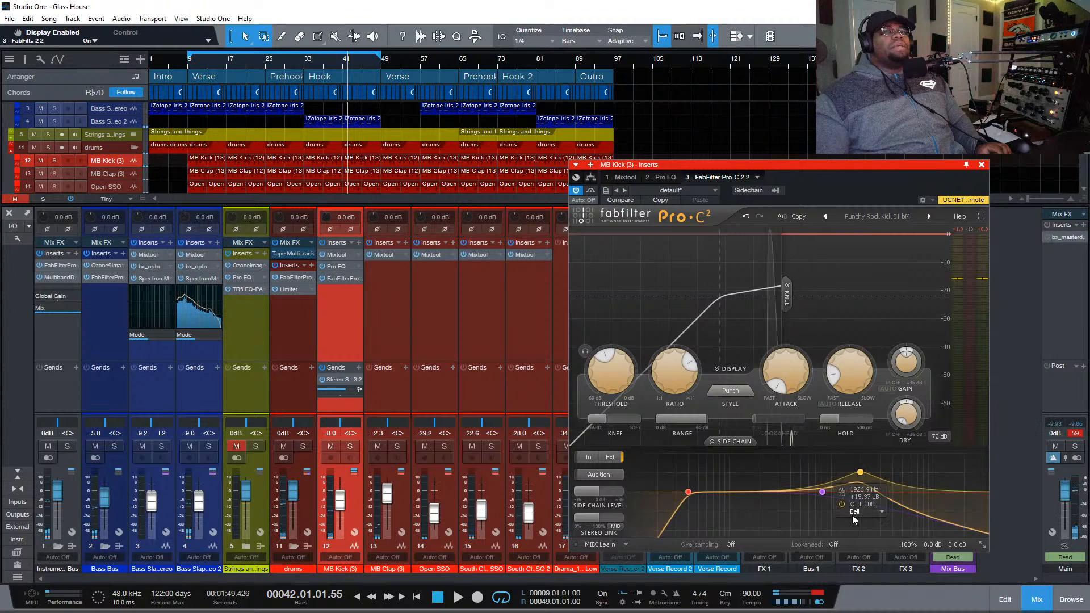
pyautogui.press('space')
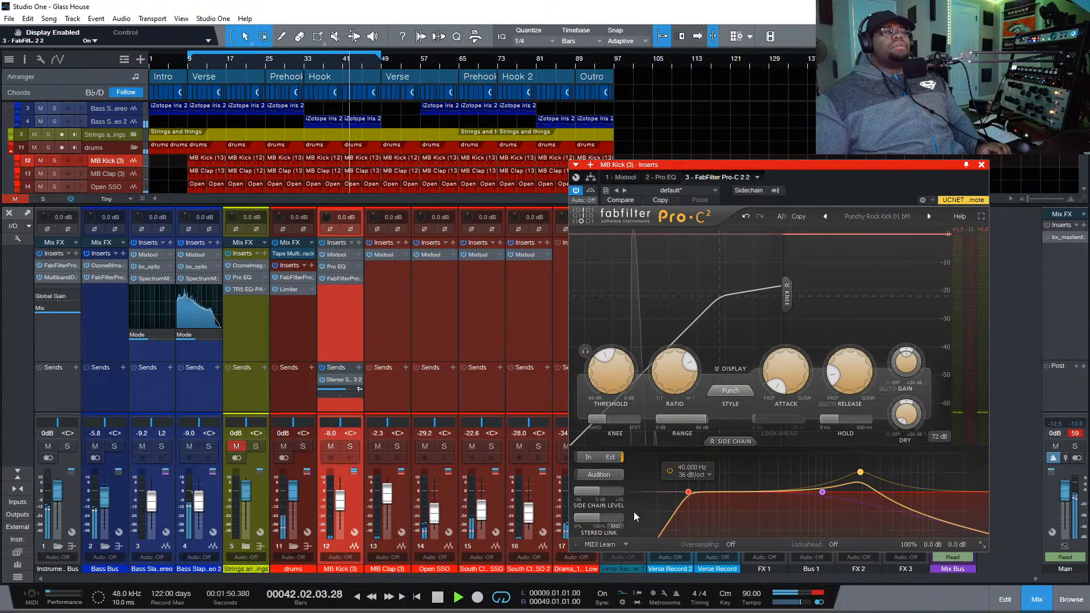
pyautogui.click(591, 454)
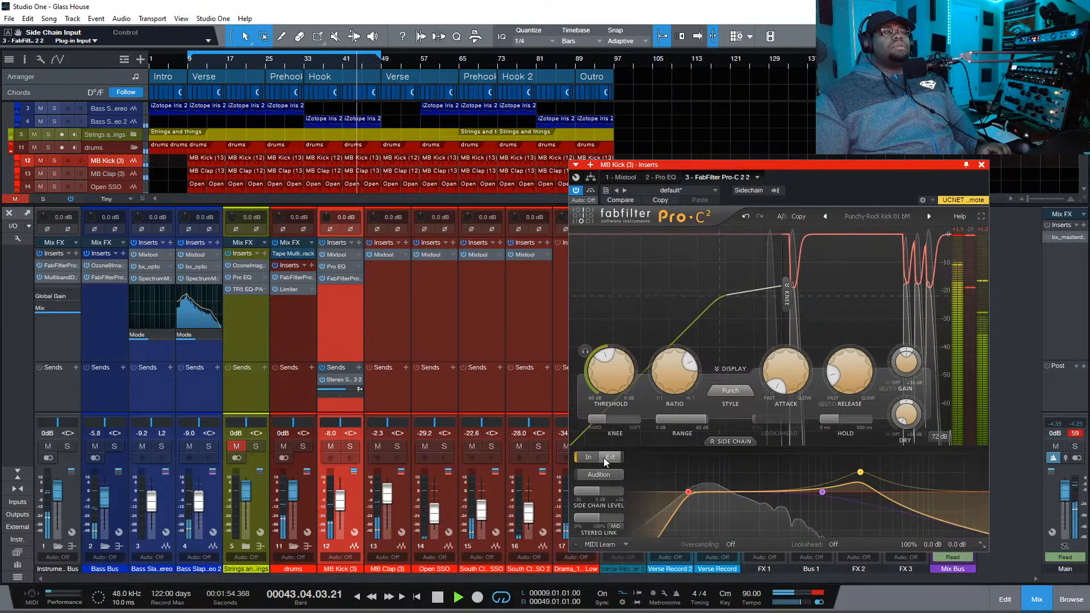
pyautogui.press('space')
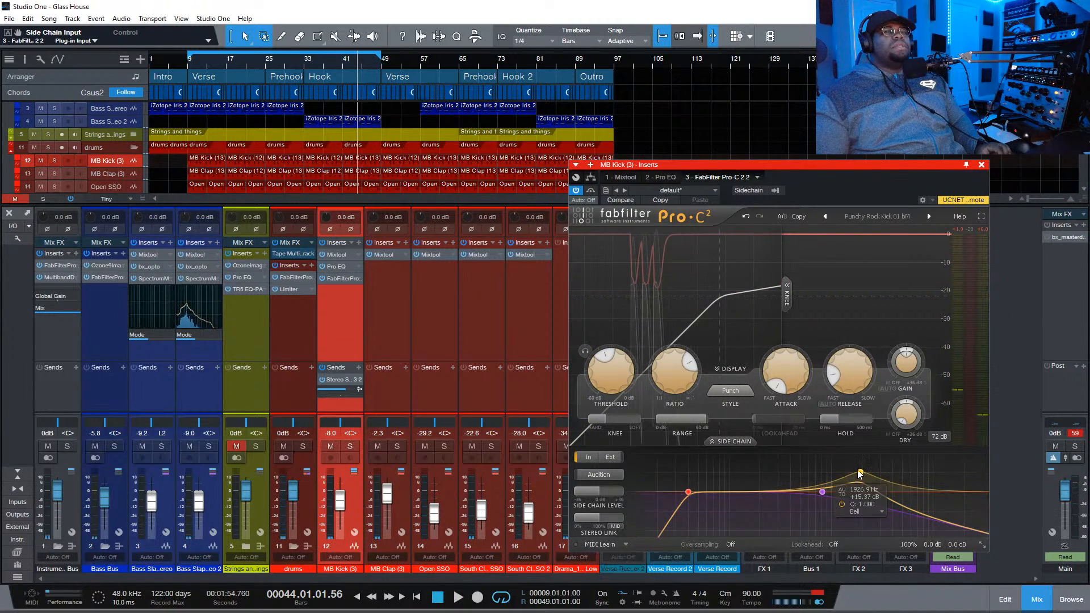
pyautogui.click(843, 493)
pyautogui.press('space')
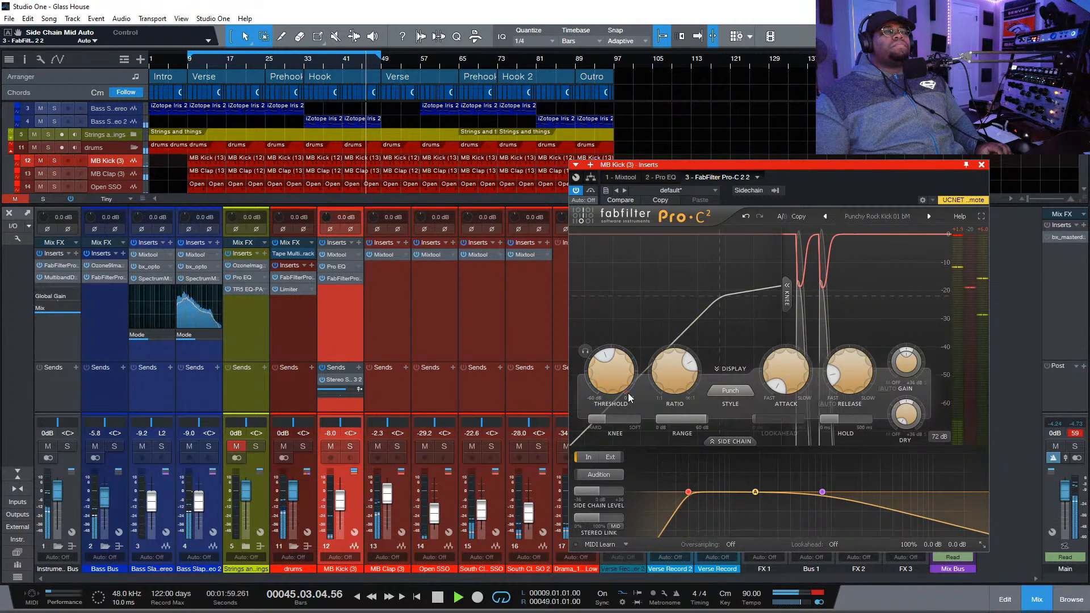
# Reset the MB Kick channel level to 0 dB and raise the compressor threshold to -5.19 dB, ending playback
pyautogui.keyDown('ctrl'); pyautogui.click(340, 503); pyautogui.keyUp('ctrl')
pyautogui.moveTo(635, 393); pyautogui.dragTo(650, 310)
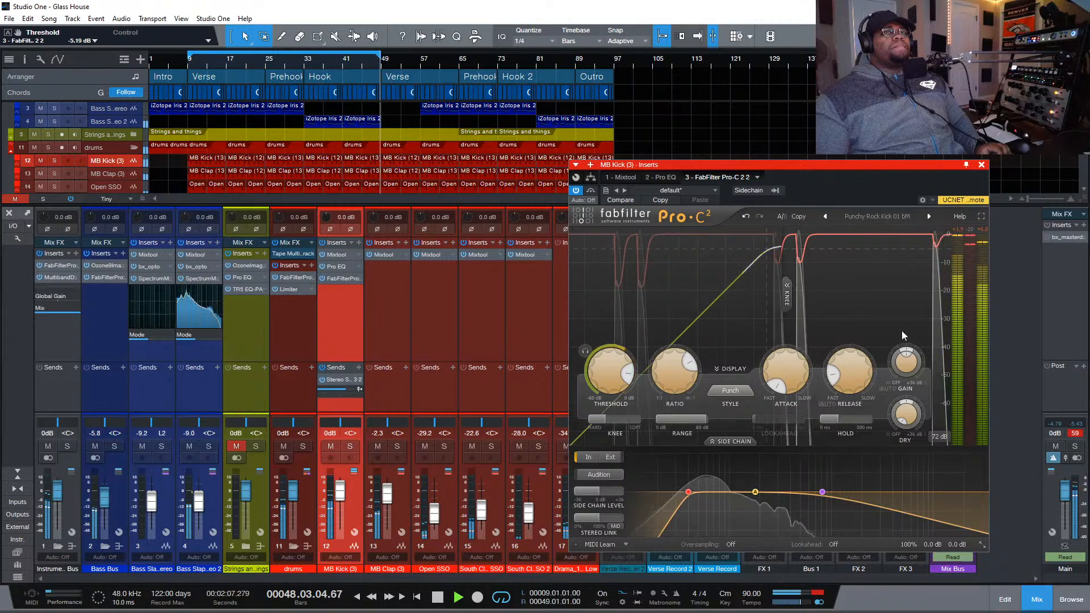
pyautogui.press('space')
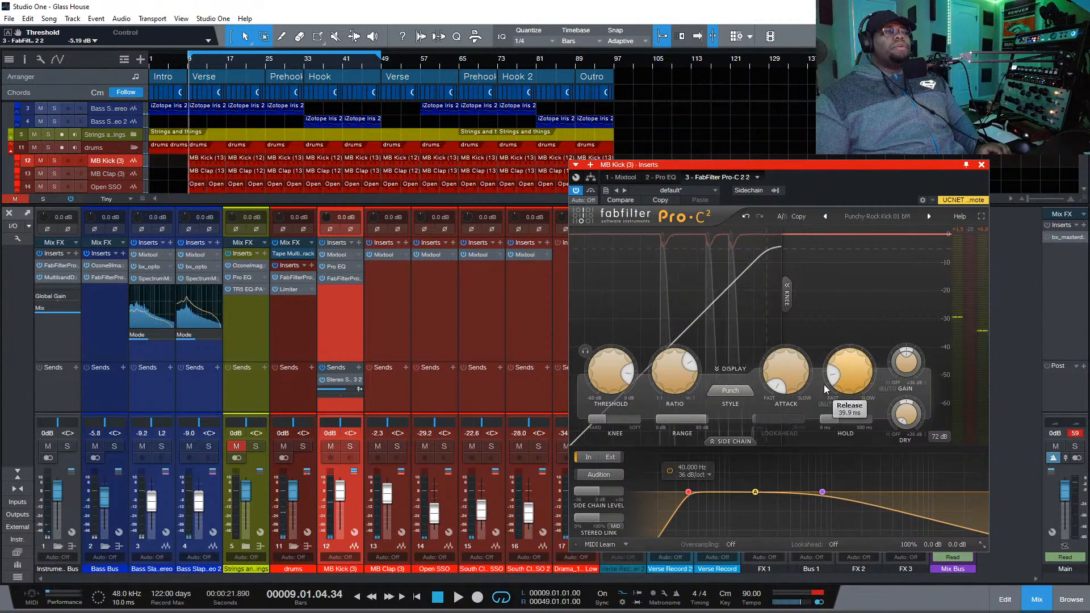
# Slow the kick compressor's attack slightly, lower its threshold to -9.25 dB, and restart playback
pyautogui.moveTo(793, 373); pyautogui.dragTo(792, 354)
pyautogui.moveTo(616, 382); pyautogui.dragTo(615, 394)
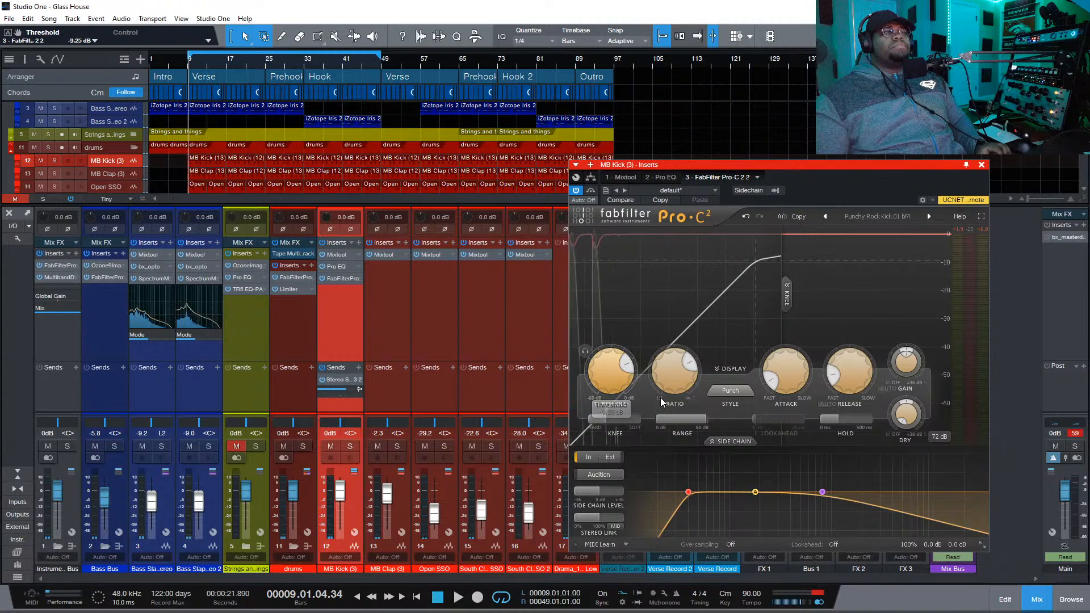
pyautogui.press('space')
# Audition the Clean compression style on the kick during playback, and return to Punch
pyautogui.click(732, 390)
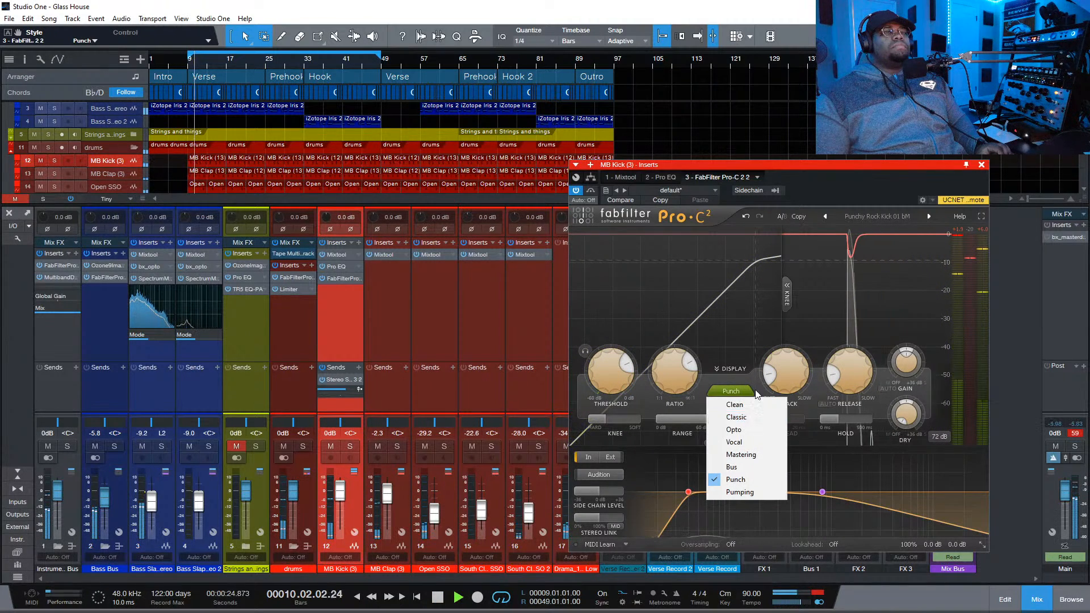
pyautogui.click(738, 405)
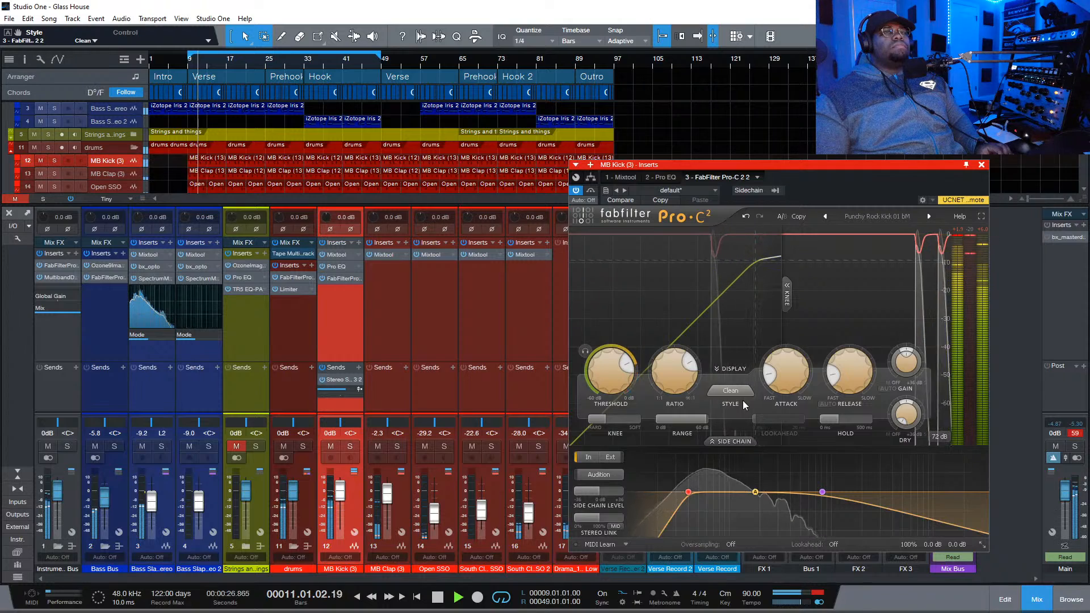
pyautogui.click(731, 391)
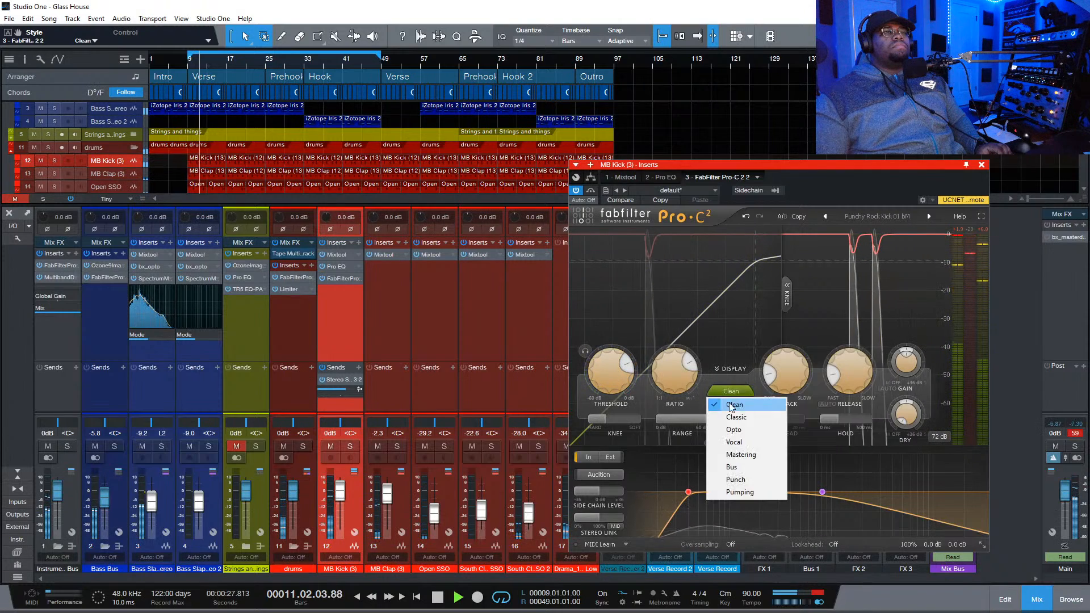
pyautogui.click(735, 478)
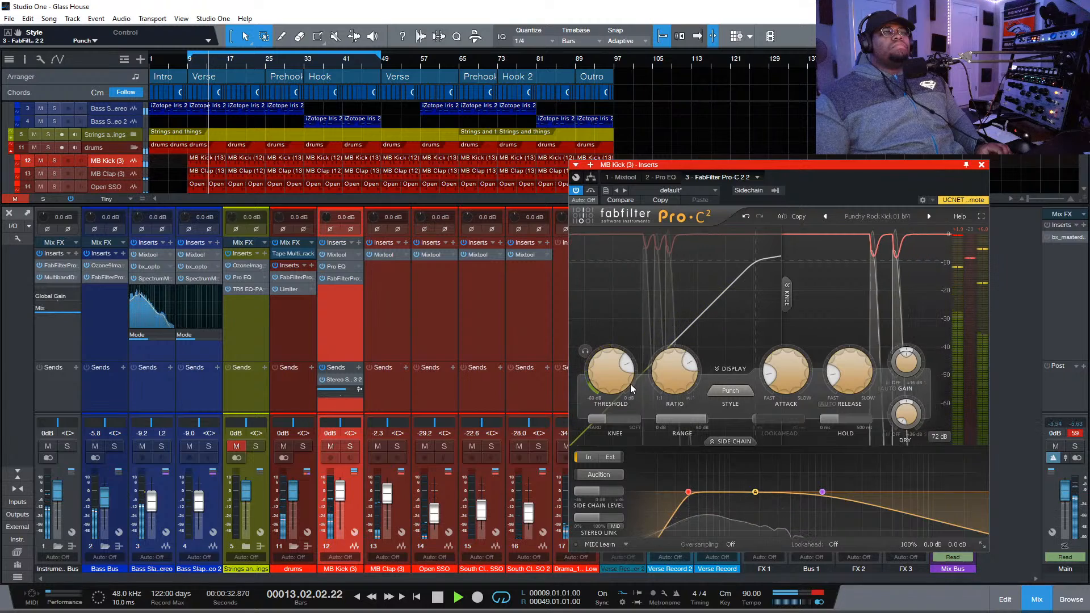
# Raise the kick compressor's threshold slightly and harden its knee to 0.00 dB
pyautogui.moveTo(631, 388); pyautogui.dragTo(636, 373)
pyautogui.moveTo(643, 418); pyautogui.dragTo(642, 413)
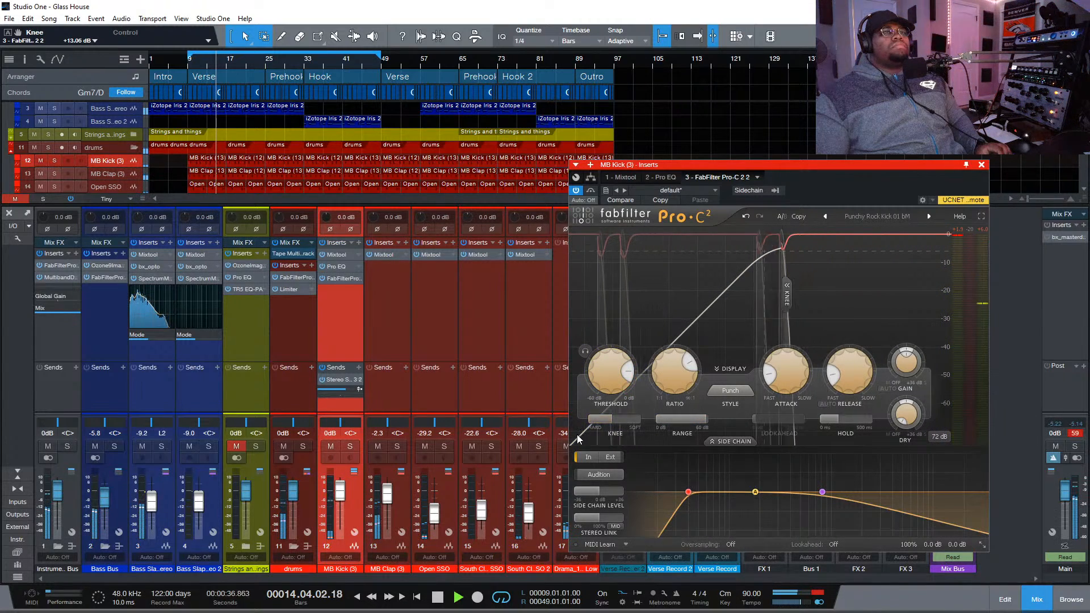
pyautogui.moveTo(619, 420); pyautogui.dragTo(537, 427)
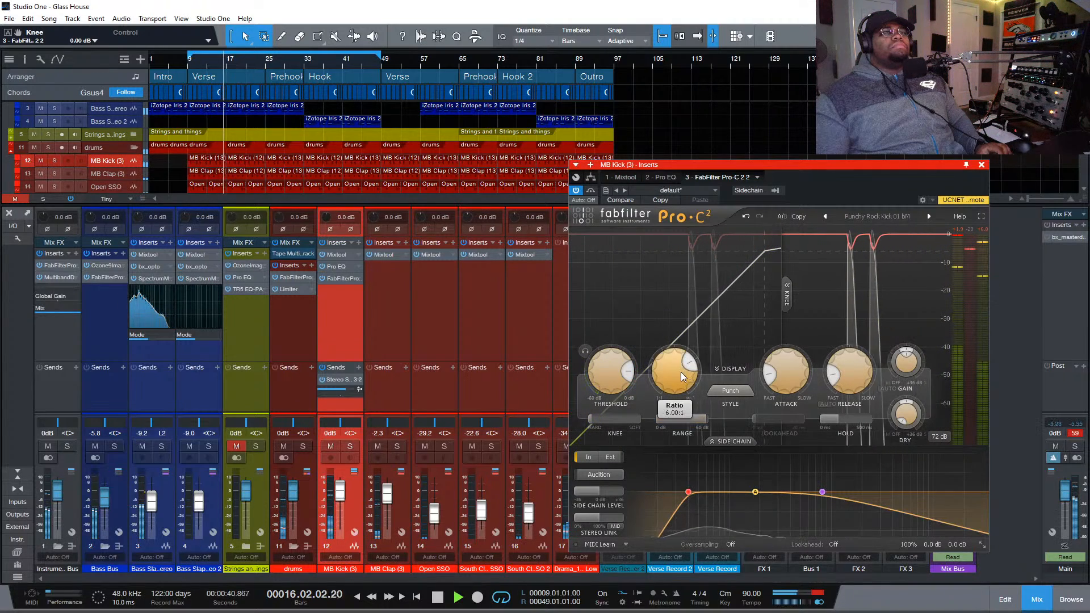
# Enable auto release on the kick compressor and set its oversampling to 2x, ending playback
pyautogui.click(823, 406)
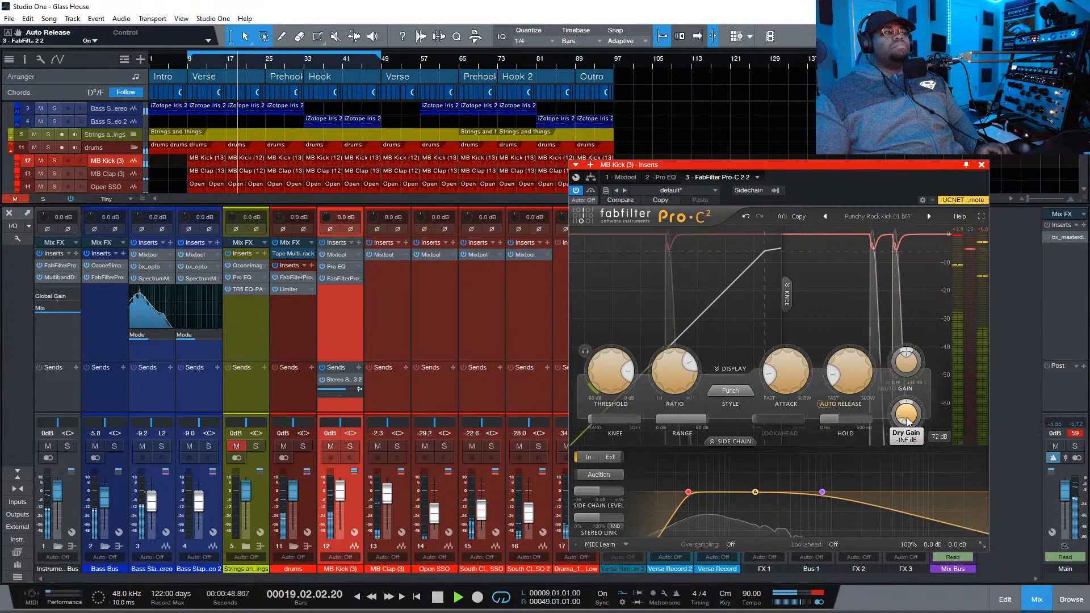
pyautogui.moveTo(909, 420)
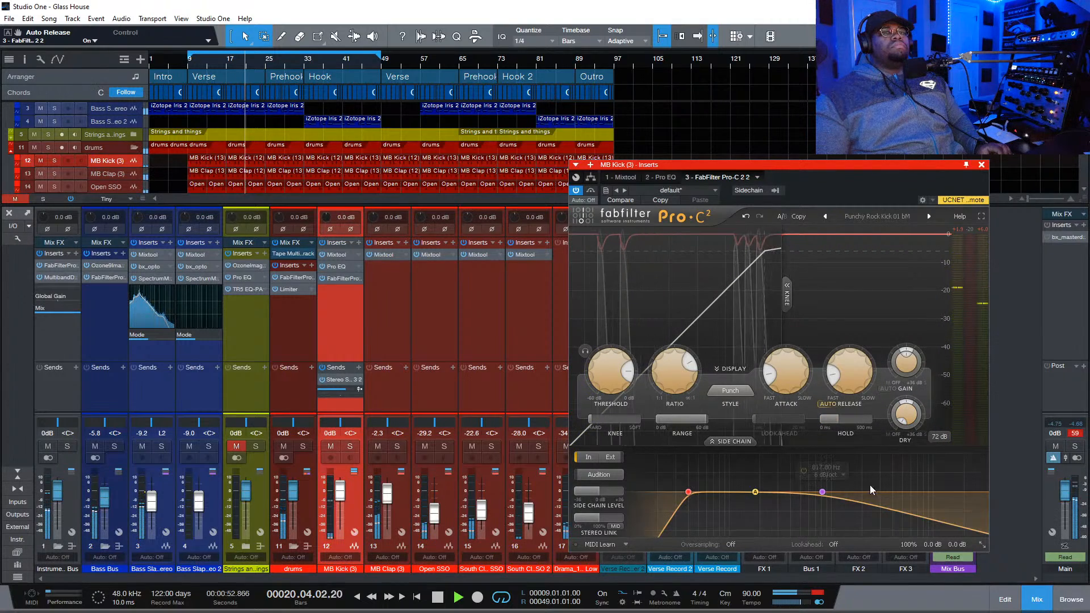
pyautogui.click(731, 545)
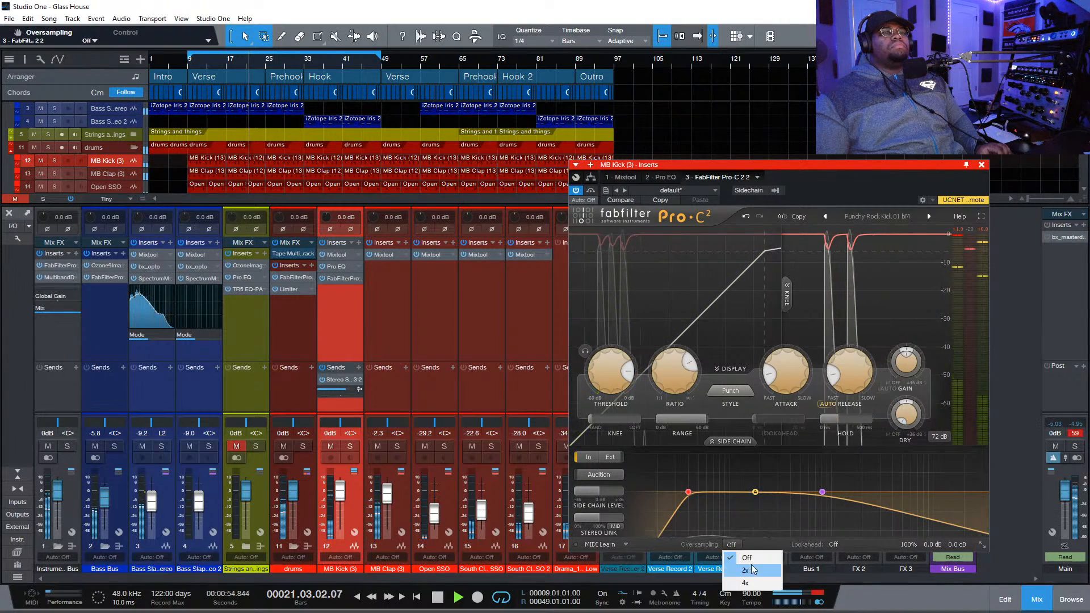
pyautogui.click(745, 553)
pyautogui.press('space')
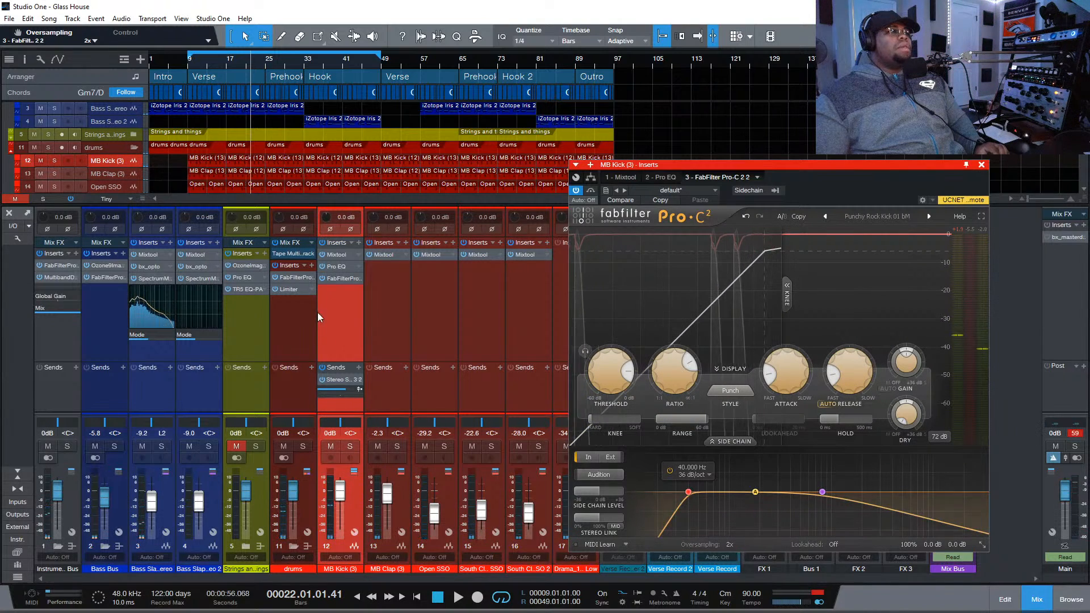
# In the MB Kick Pro EQ, try the high cut at 922 Hz, return it to 336 Hz, and set LMF to -4.96 dB at 57.0 Hz
pyautogui.click(340, 265)
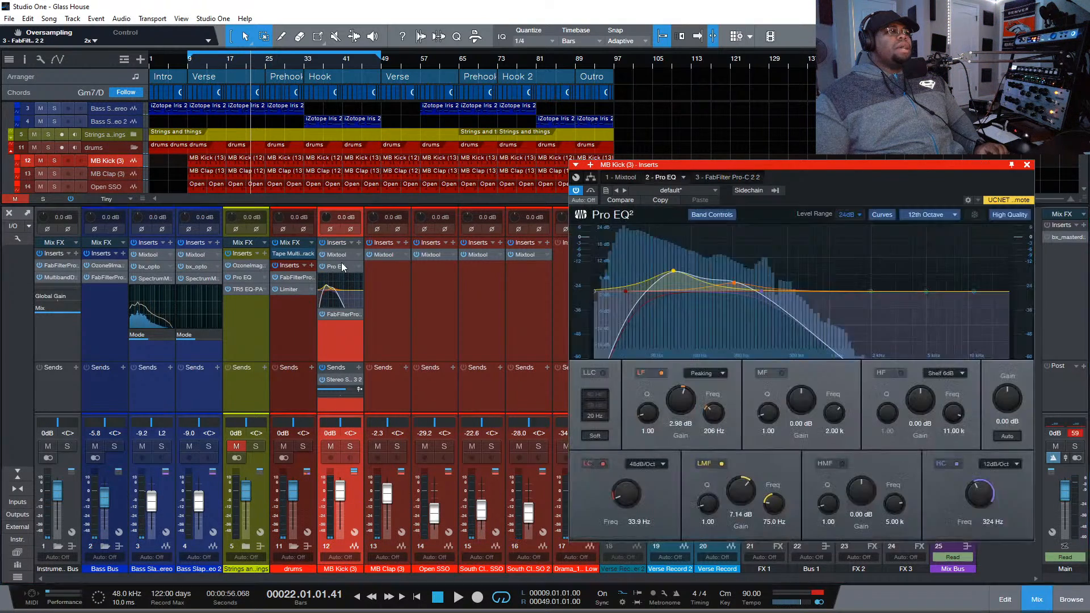
pyautogui.moveTo(762, 289); pyautogui.dragTo(827, 289)
pyautogui.press('space')
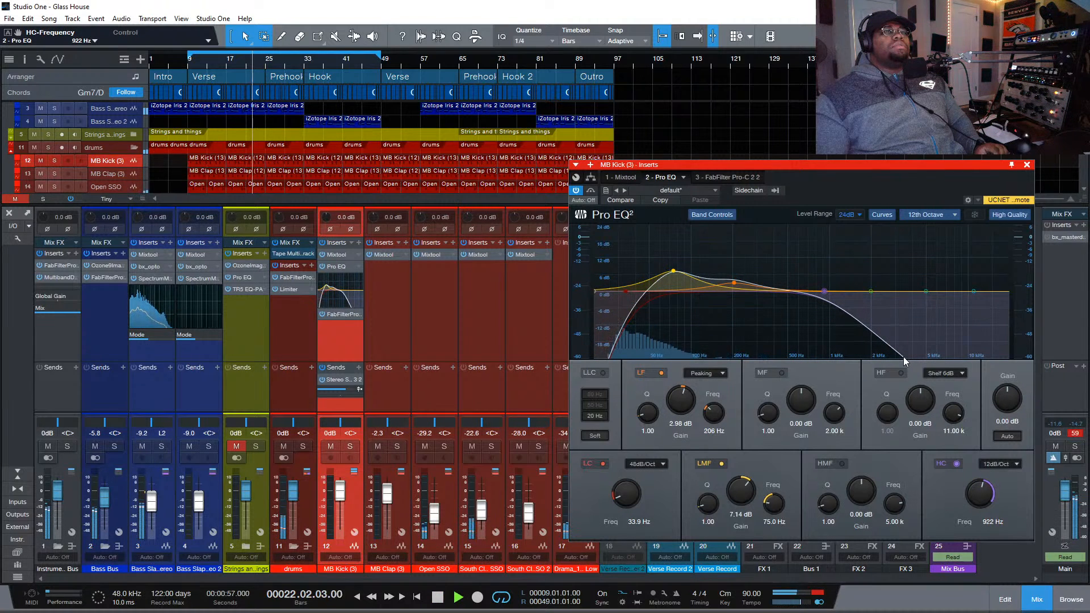
pyautogui.moveTo(825, 292); pyautogui.dragTo(764, 291)
pyautogui.moveTo(677, 268); pyautogui.dragTo(696, 310)
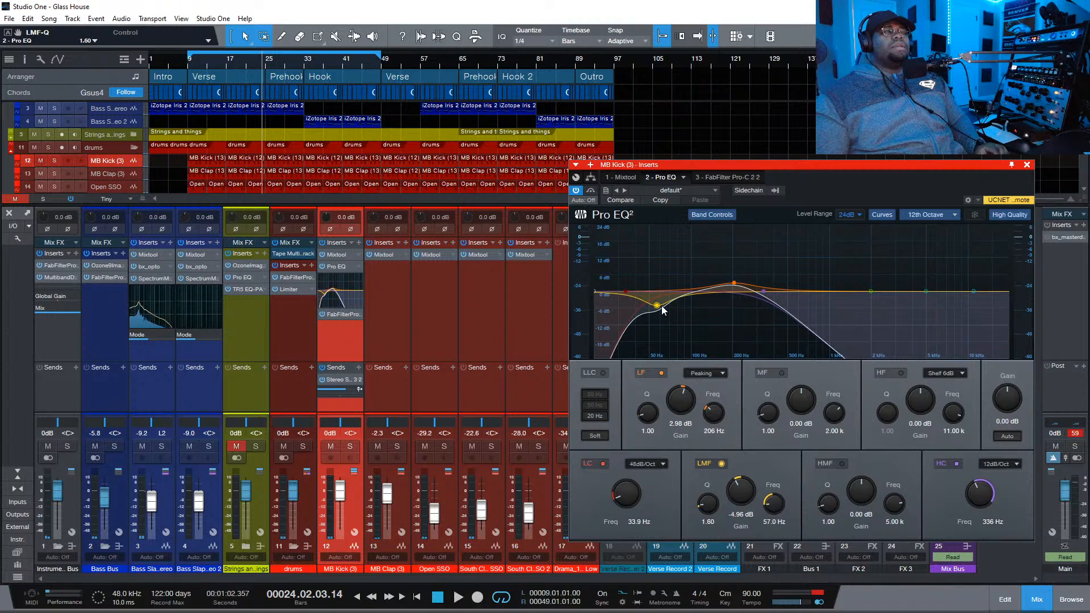
# Lower the kick EQ's low cut to 24.6 Hz with LLC off, and set LMF to -1.59 dB at 50.9 Hz
pyautogui.doubleClick(627, 292)
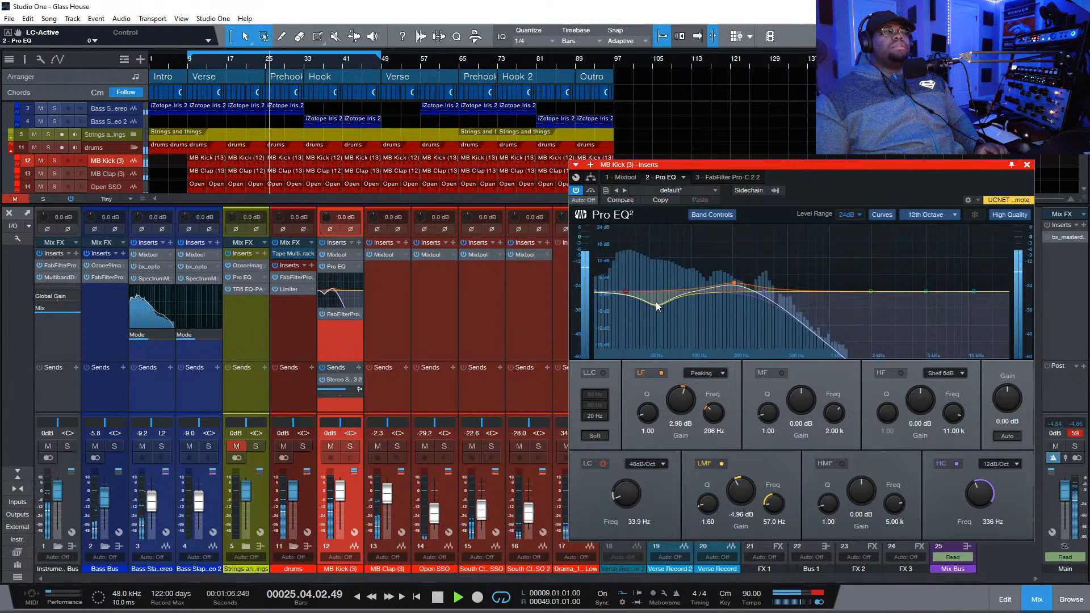
pyautogui.moveTo(627, 293)
pyautogui.mouseDown()
pyautogui.moveTo(589, 293)
pyautogui.moveTo(607, 293)
pyautogui.mouseUp()
pyautogui.click(652, 302)
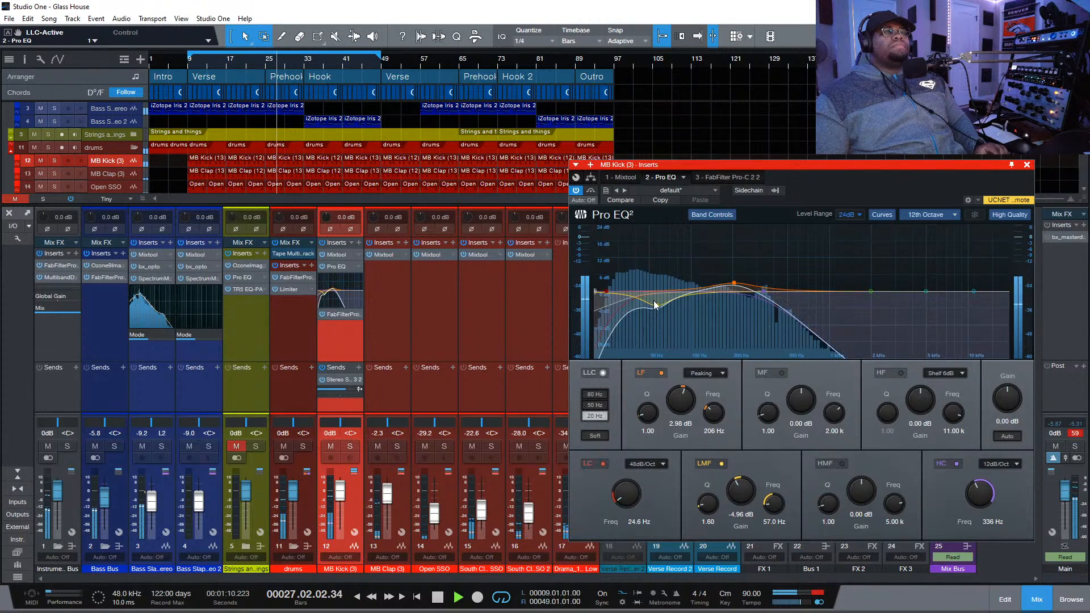
pyautogui.click(597, 292)
pyautogui.moveTo(656, 307)
pyautogui.mouseDown()
pyautogui.moveTo(660, 212)
pyautogui.moveTo(687, 226)
pyautogui.moveTo(698, 273)
pyautogui.moveTo(650, 296)
pyautogui.mouseUp()
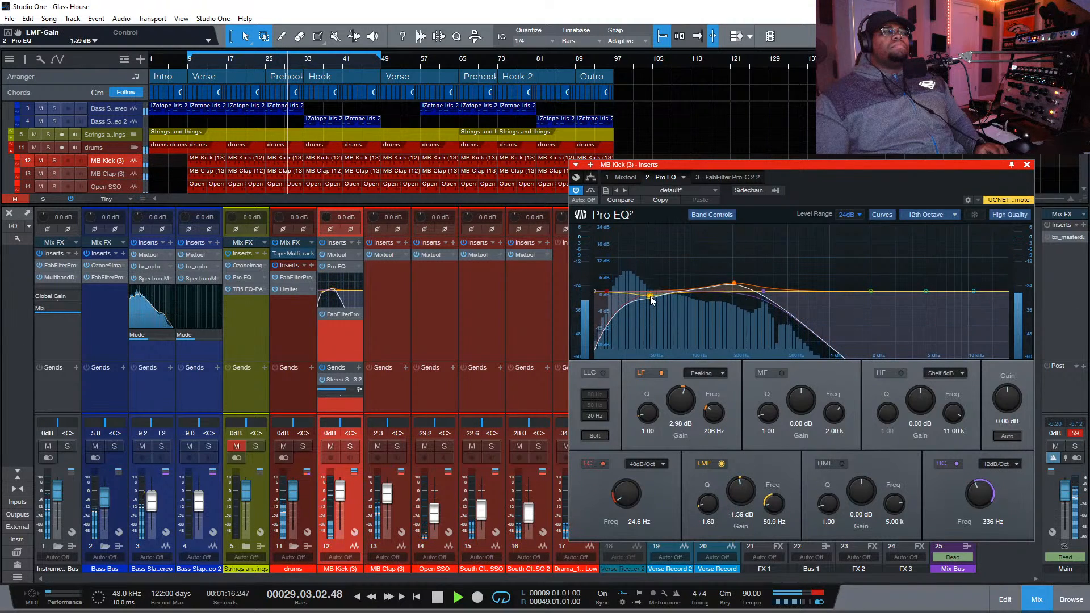
pyautogui.press('space')
# Cut the kick EQ's LF band to -11.90 dB at 330 Hz with Q 1.90, and set LMF to -0.60 dB at 51.9 Hz
pyautogui.moveTo(732, 281); pyautogui.dragTo(754, 328)
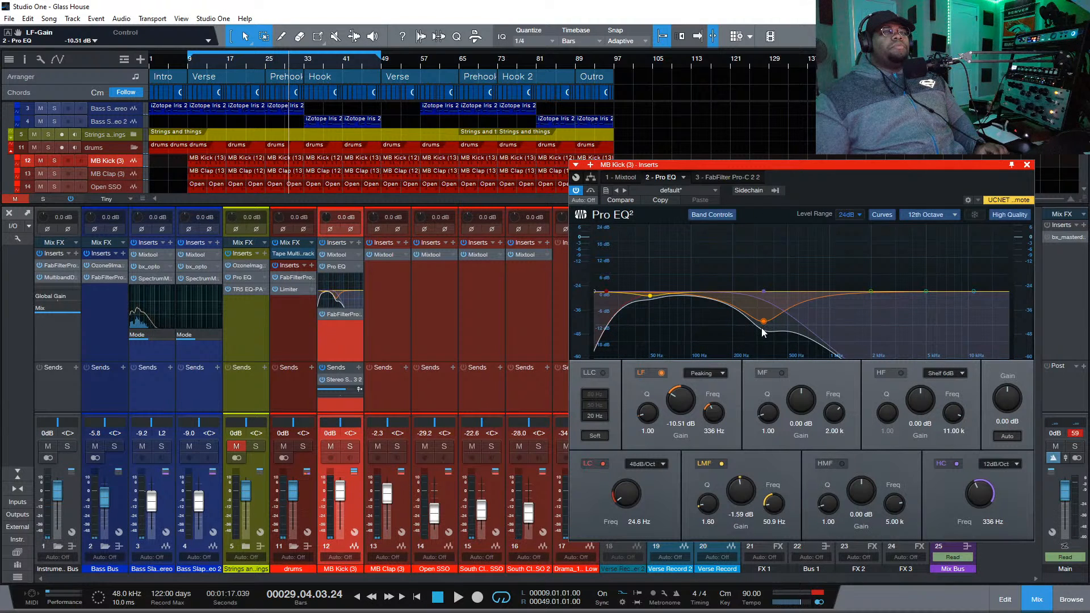
pyautogui.click(762, 325)
pyautogui.moveTo(762, 325); pyautogui.dragTo(763, 325)
pyautogui.scroll(3, 762, 326)
pyautogui.press('space')
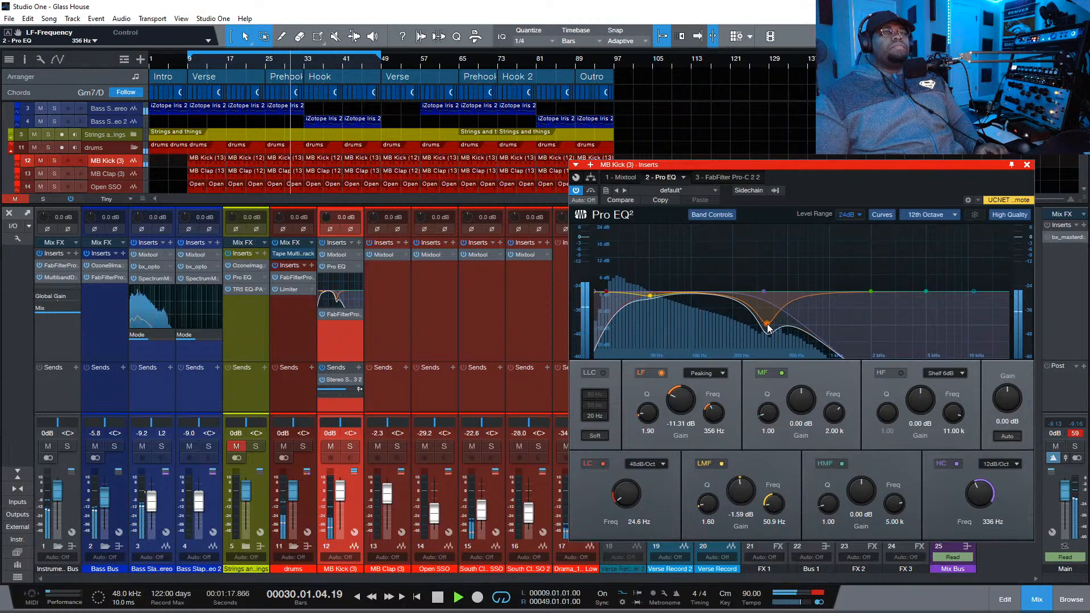
pyautogui.moveTo(650, 296); pyautogui.dragTo(652, 293)
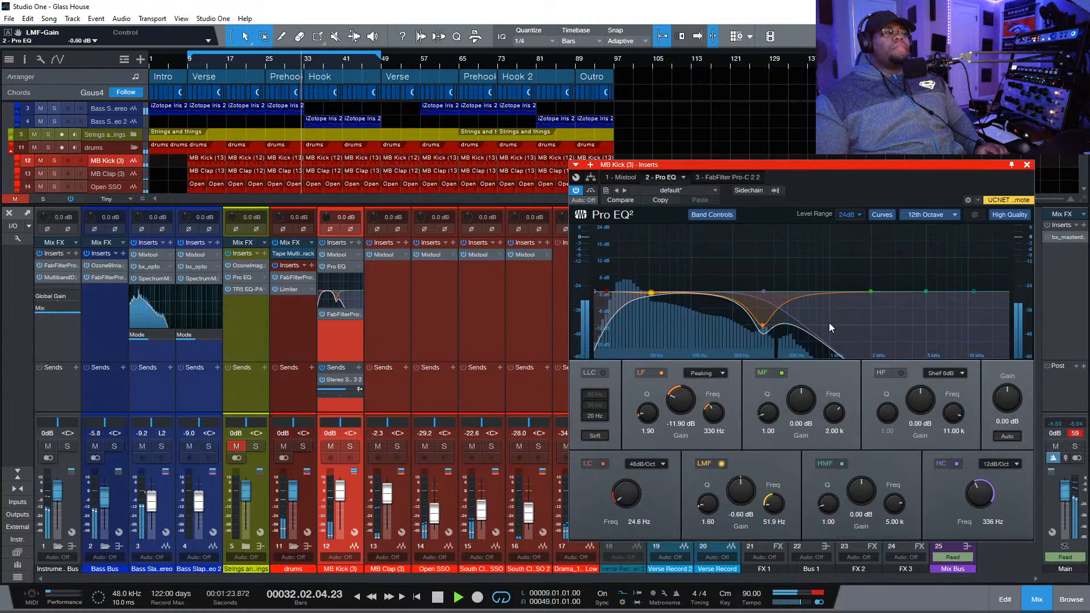
# Set the kick EQ's high cut to 2.00 kHz at 48dB/Oct, close the plug-in, and save the song with playback stopped
pyautogui.moveTo(765, 293); pyautogui.dragTo(843, 292)
pyautogui.click(1017, 463)
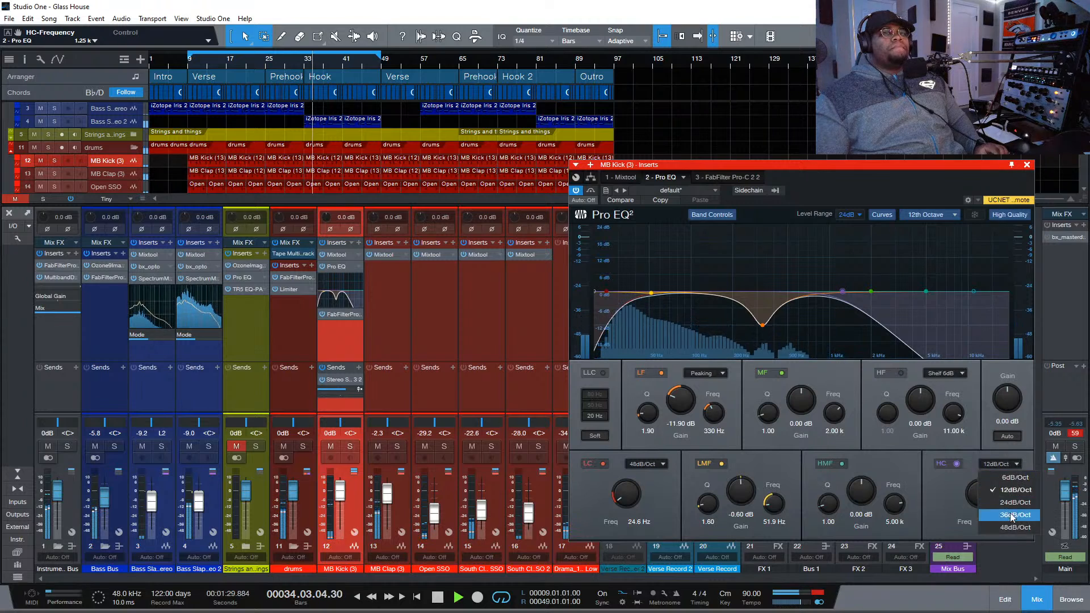
pyautogui.click(1005, 508)
pyautogui.moveTo(842, 292); pyautogui.dragTo(872, 292)
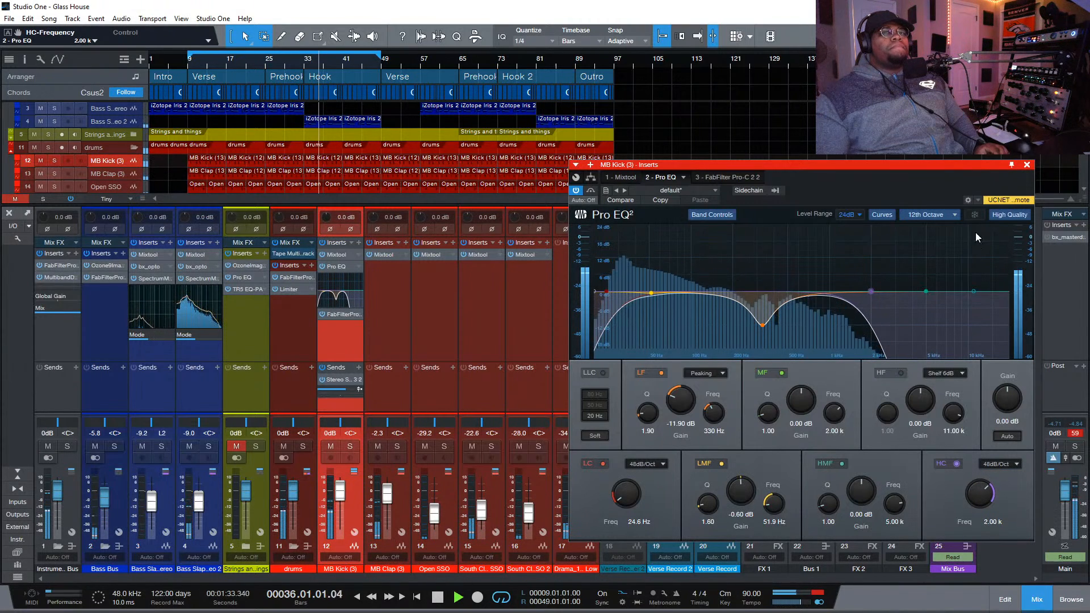
pyautogui.click(1027, 165)
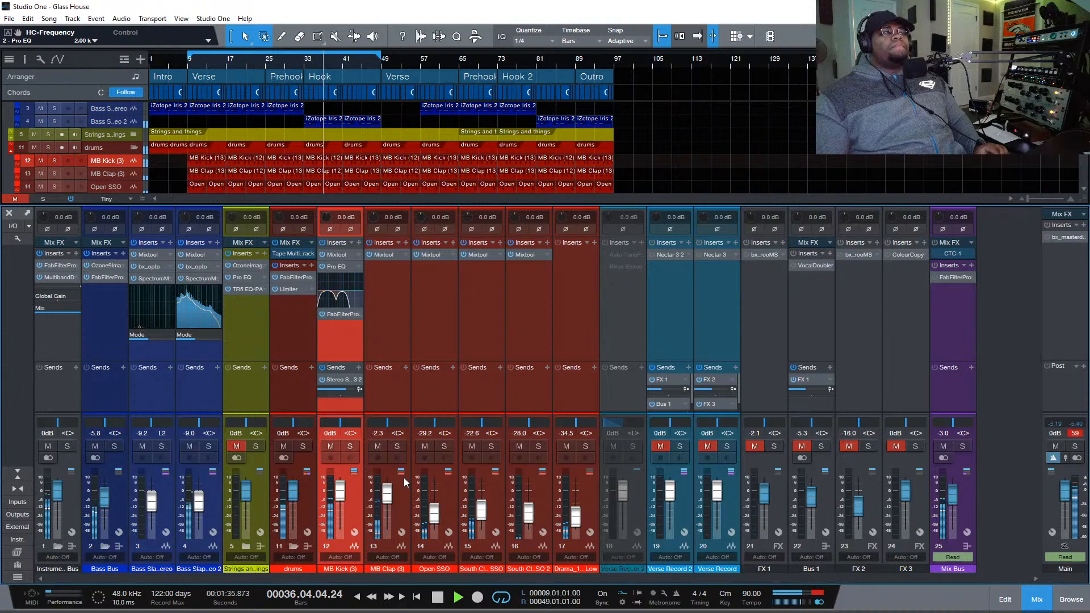
pyautogui.press('space')
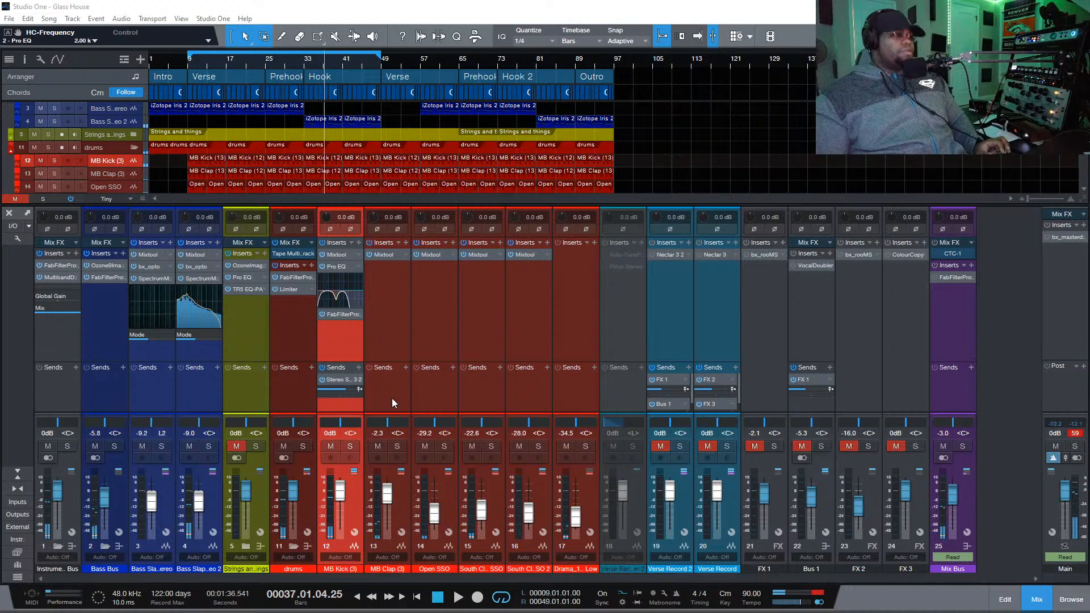
pyautogui.hotkey('ctrl', 's')
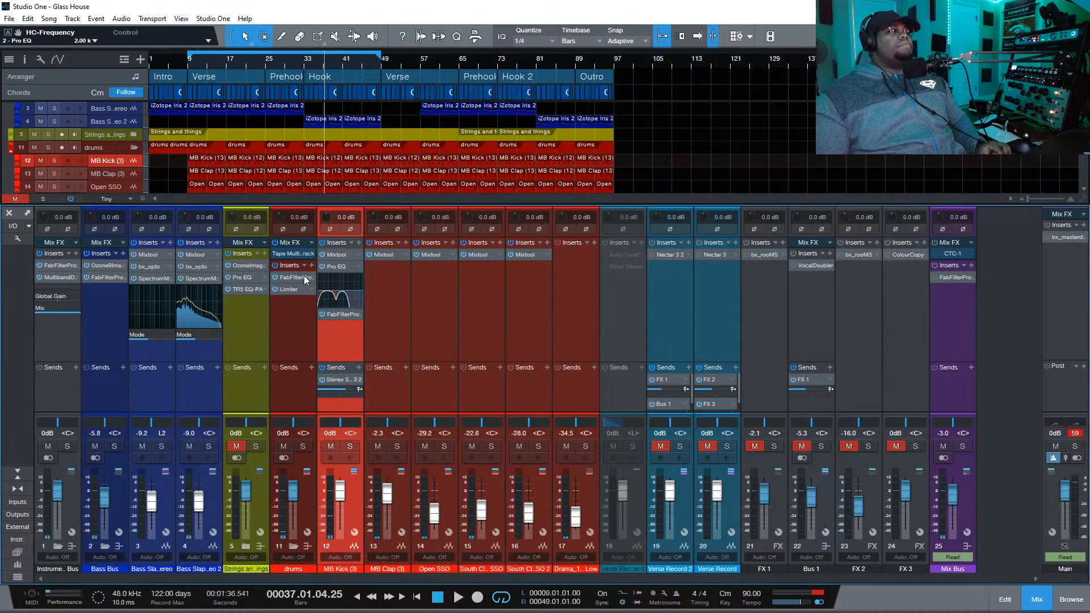
# Inspect the FabFilter Pro-C 2 on the drums bus during playback, and close it
pyautogui.click(304, 276)
pyautogui.press('space')
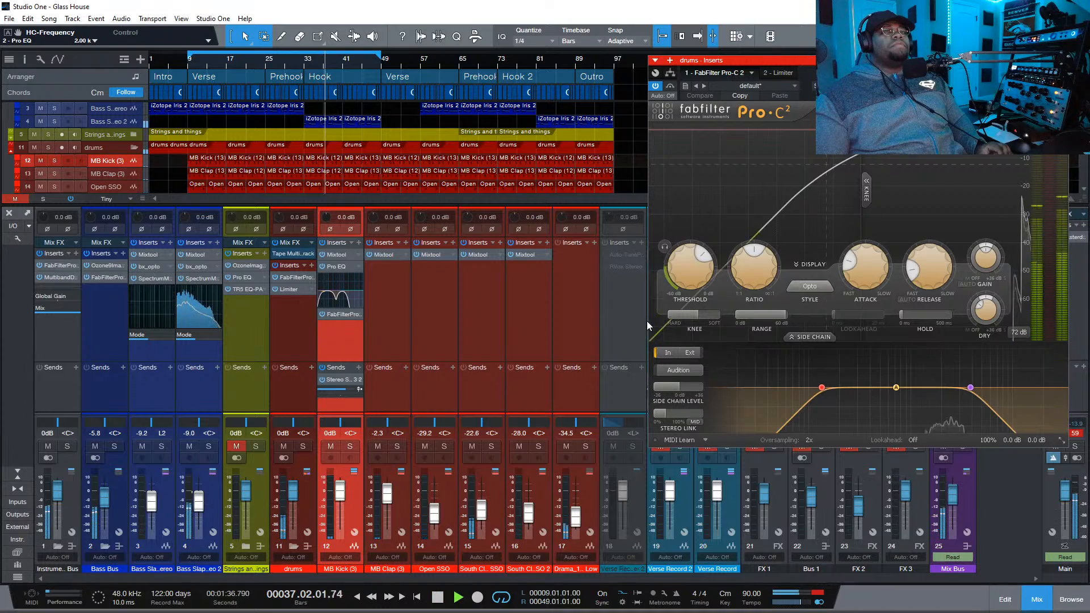
pyautogui.moveTo(822, 396)
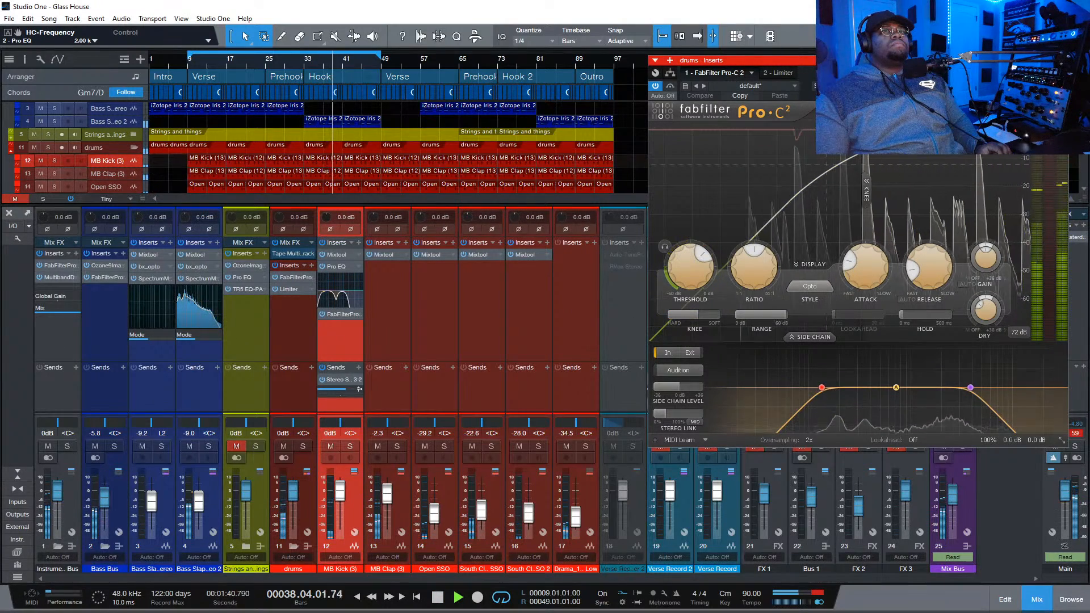
pyautogui.click(1062, 60)
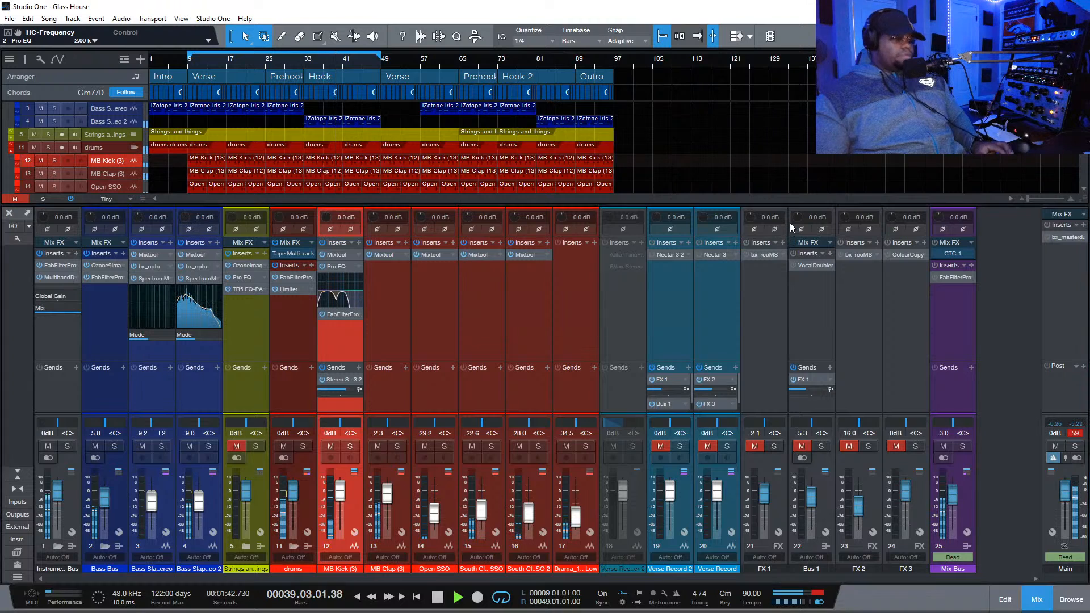
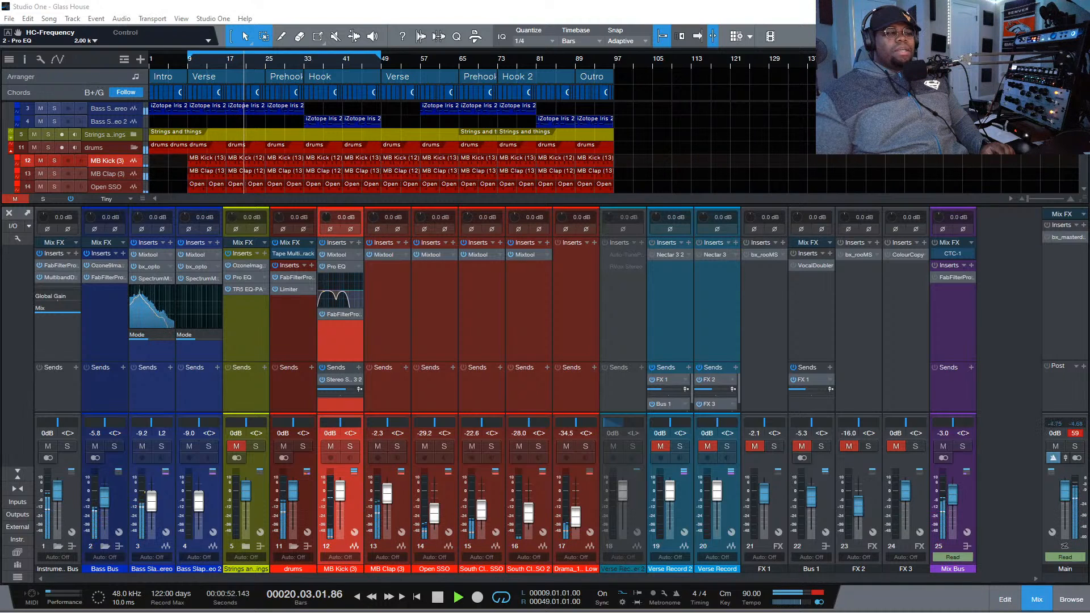
# Unmute the strings bus and stop playback
pyautogui.click(239, 446)
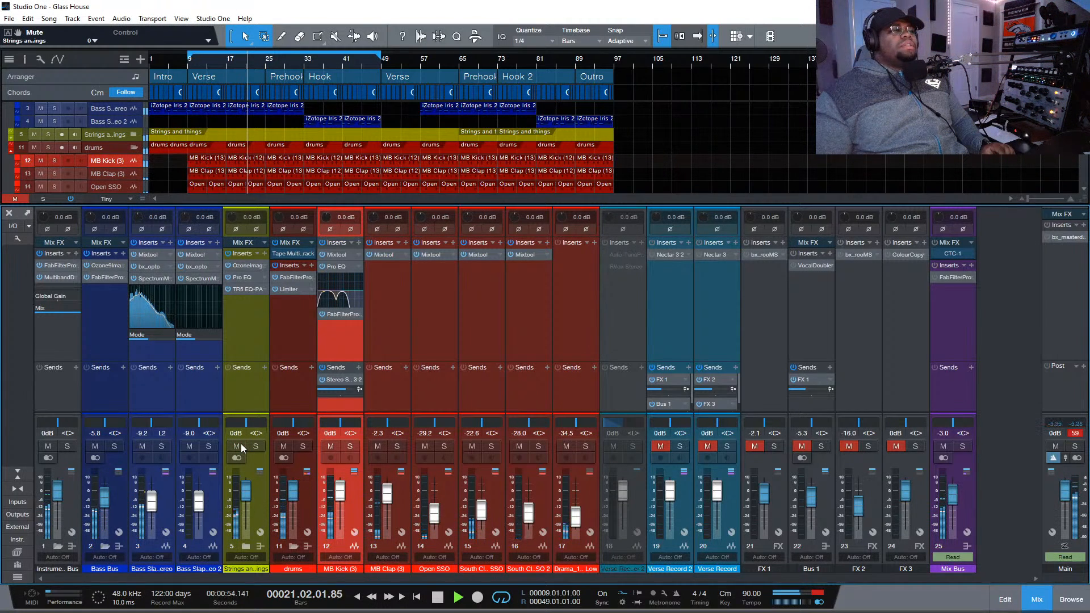
pyautogui.press('space')
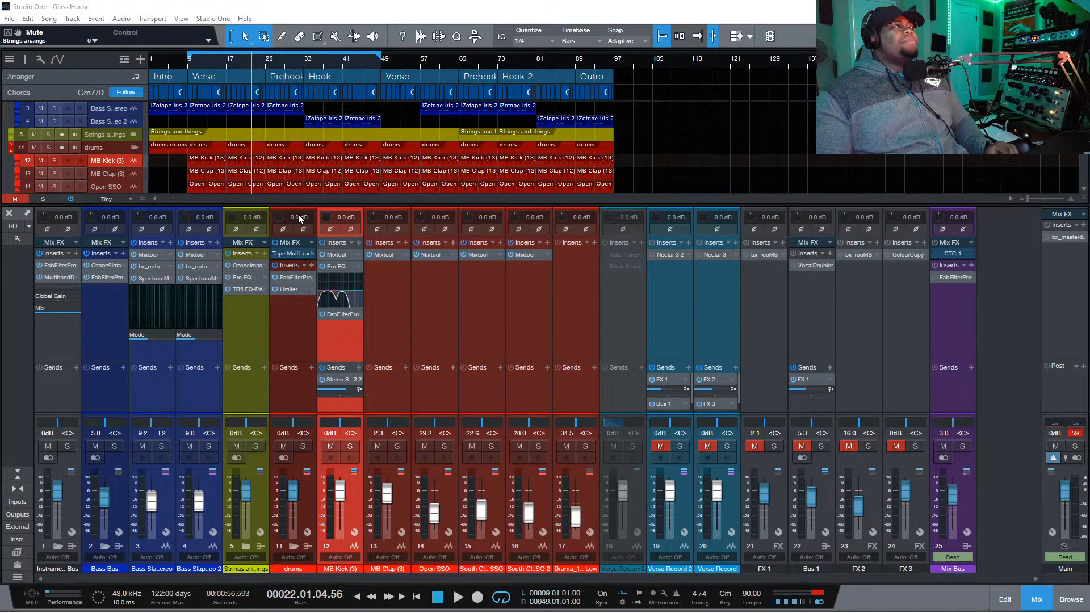
# Enlarge the console, fold the Bass Bus and Instrument Bus folders, audition the instrument mix, and reopen the Instrument Bus folder
pyautogui.moveTo(376, 202); pyautogui.dragTo(377, 159)
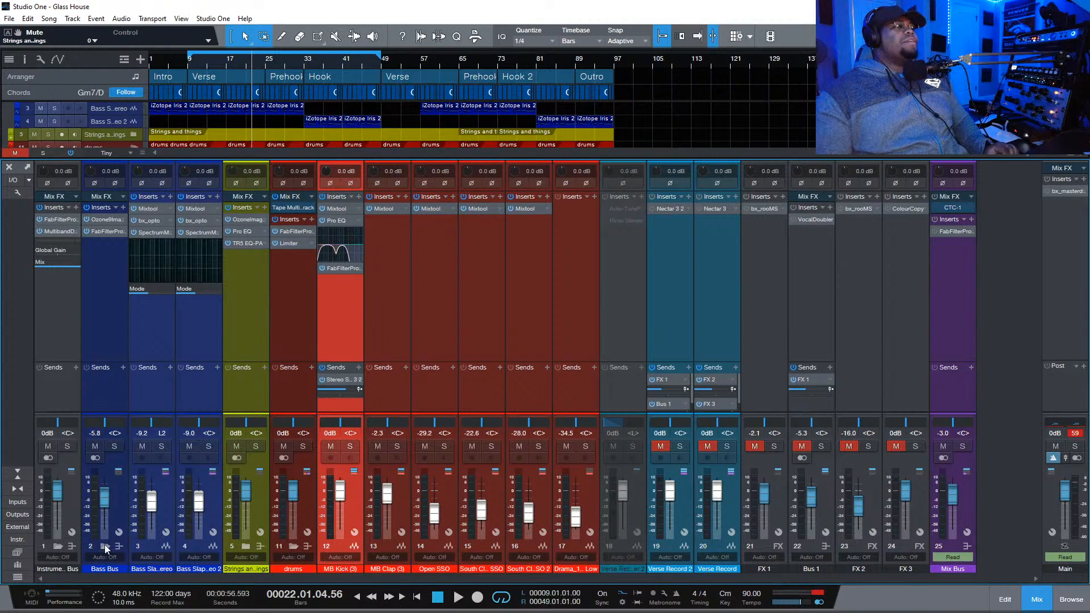
pyautogui.click(105, 546)
pyautogui.click(102, 546)
pyautogui.click(58, 546)
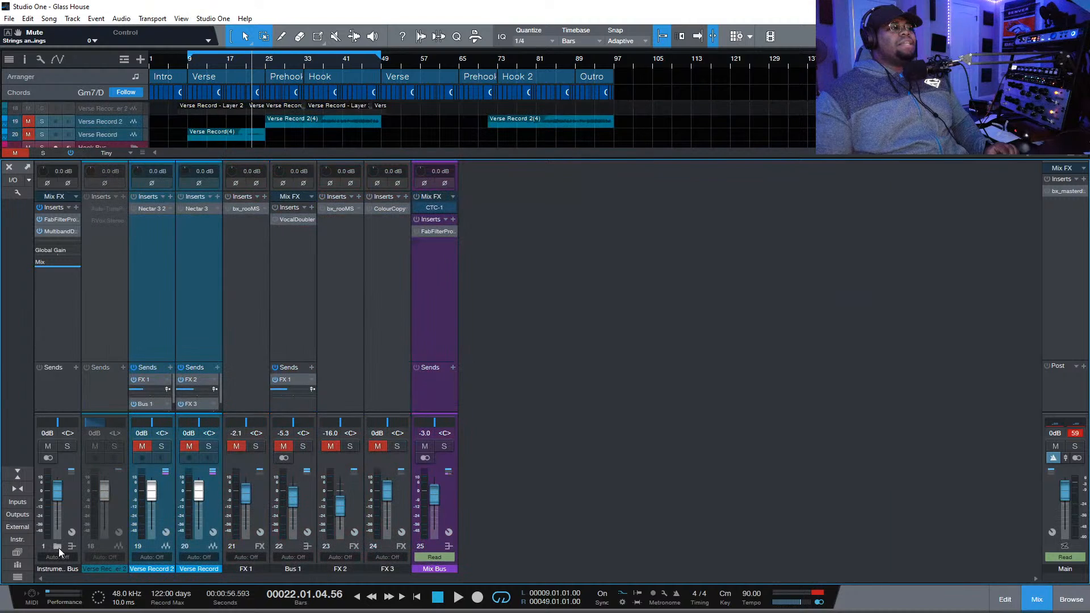
pyautogui.press('space')
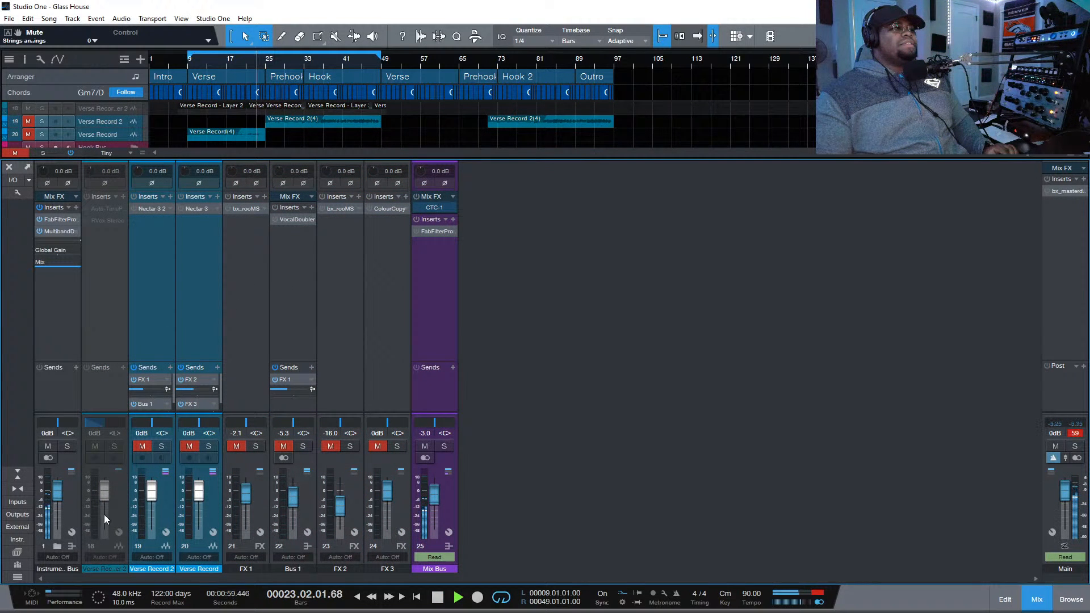
pyautogui.moveTo(47, 518)
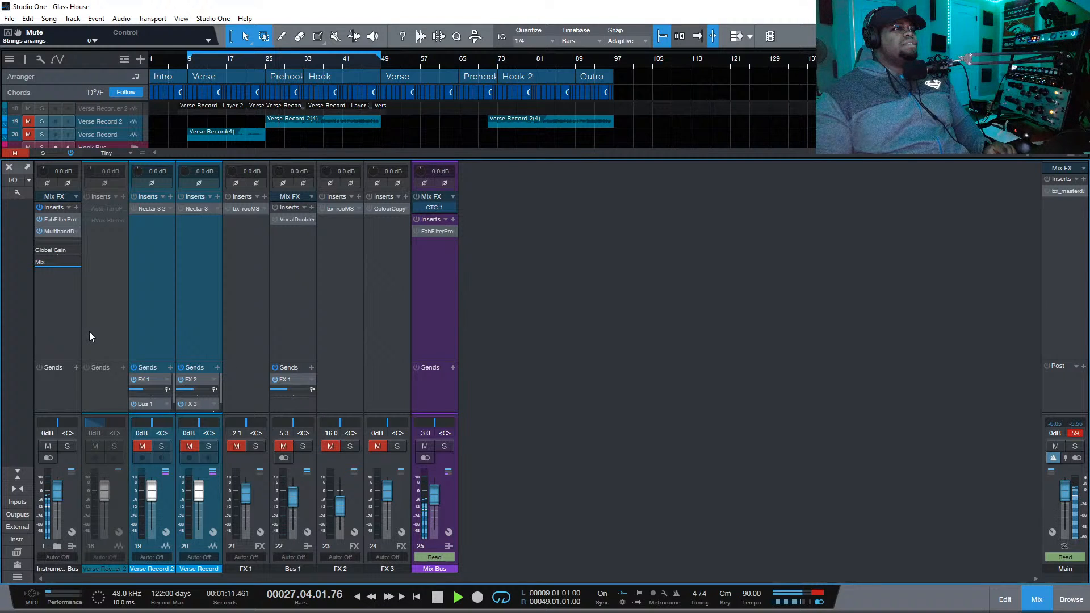
pyautogui.click(55, 547)
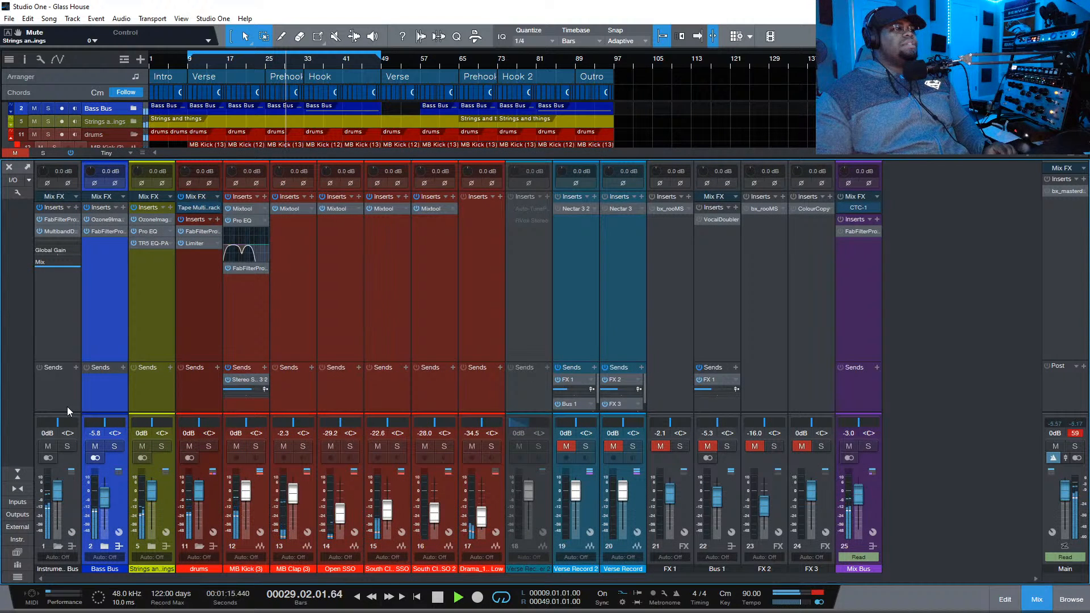
# Reset the Mix Bus fader to 0 dB with playback stopped, and select the MB Clap channel after a brief listen
pyautogui.press('space')
pyautogui.keyDown('ctrl'); pyautogui.click(860, 496); pyautogui.keyUp('ctrl')
pyautogui.hotkey('ctrl', 'z')
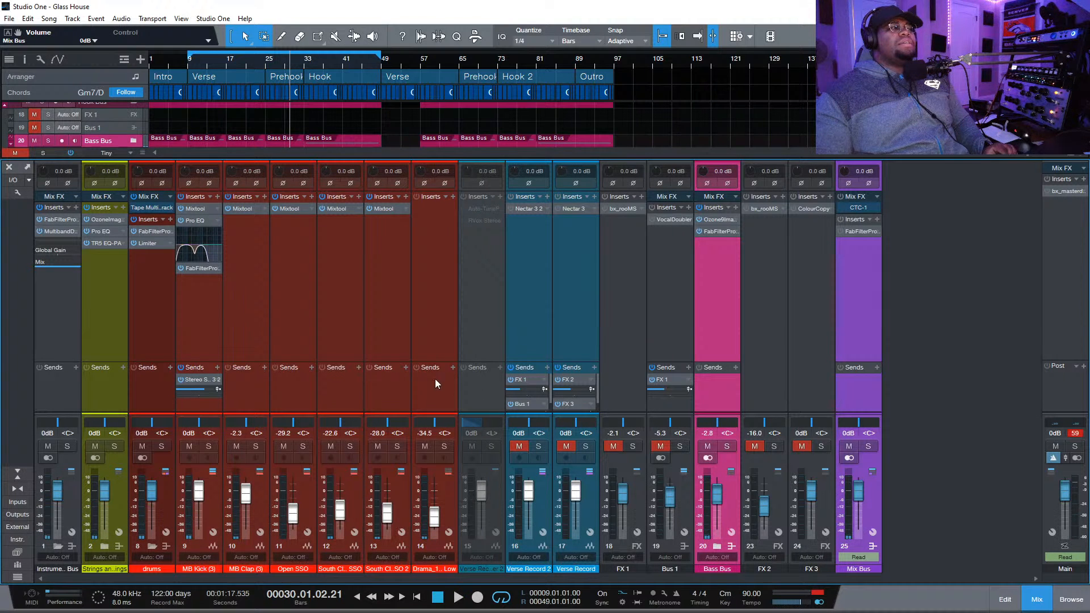
pyautogui.press('space')
pyautogui.click(319, 345)
pyautogui.click(229, 325)
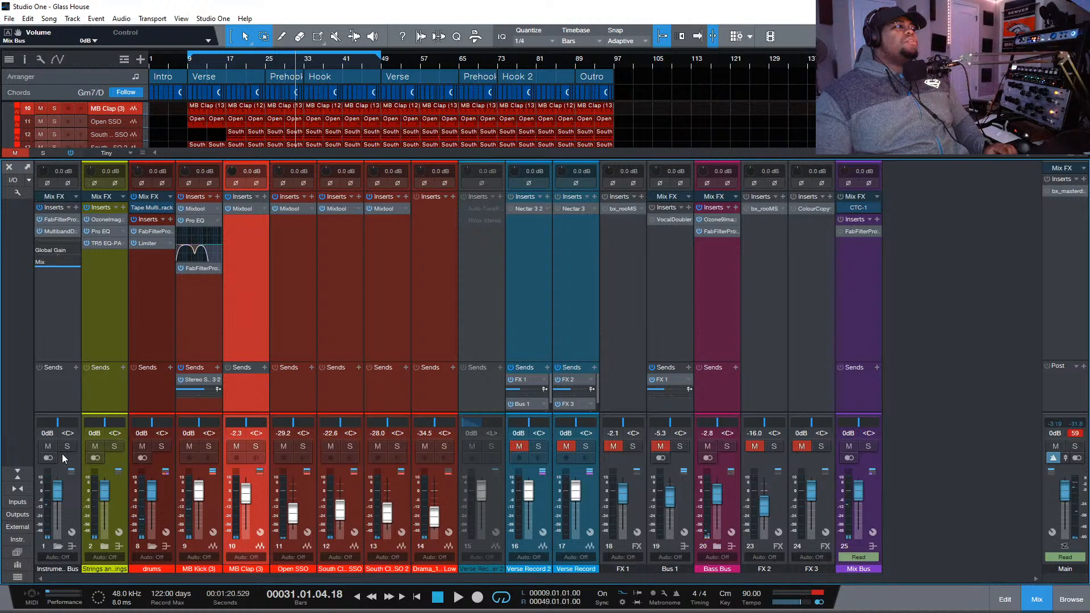
# Solo the Verse Record and Verse Record 2 tracks, and clear the solos on Hook Bus, FX 1 and Bass Bus
pyautogui.moveTo(292, 160); pyautogui.dragTo(290, 337)
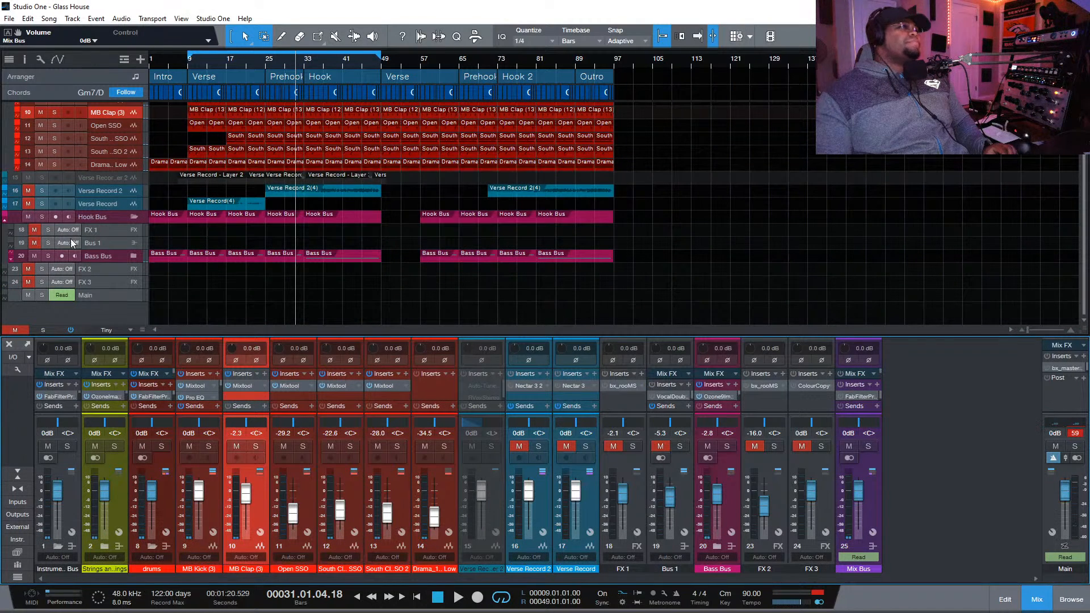
pyautogui.moveTo(43, 190); pyautogui.dragTo(45, 229)
pyautogui.click(44, 216)
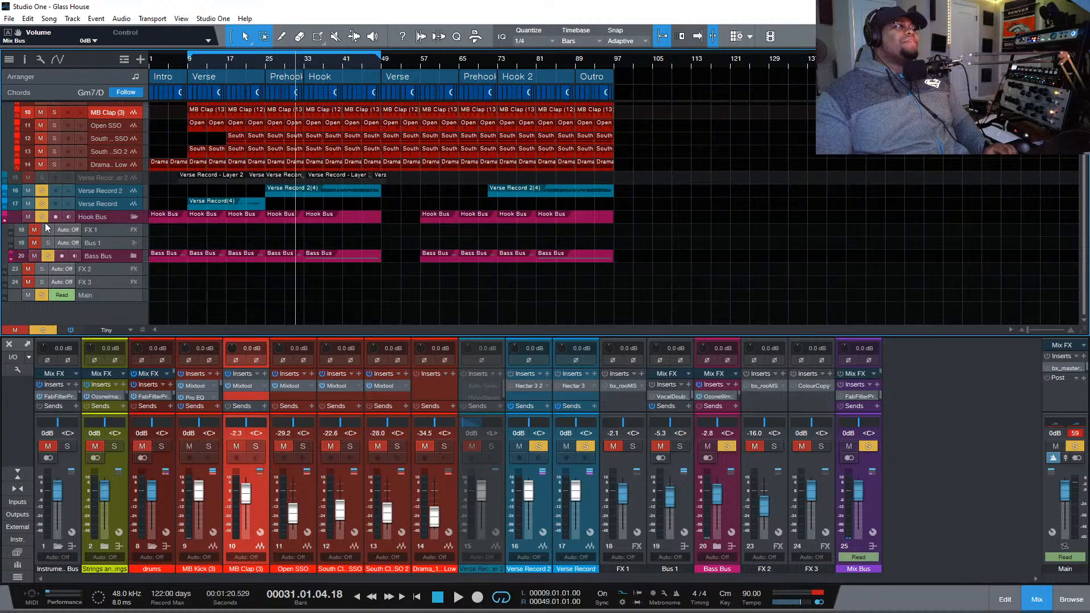
pyautogui.click(48, 229)
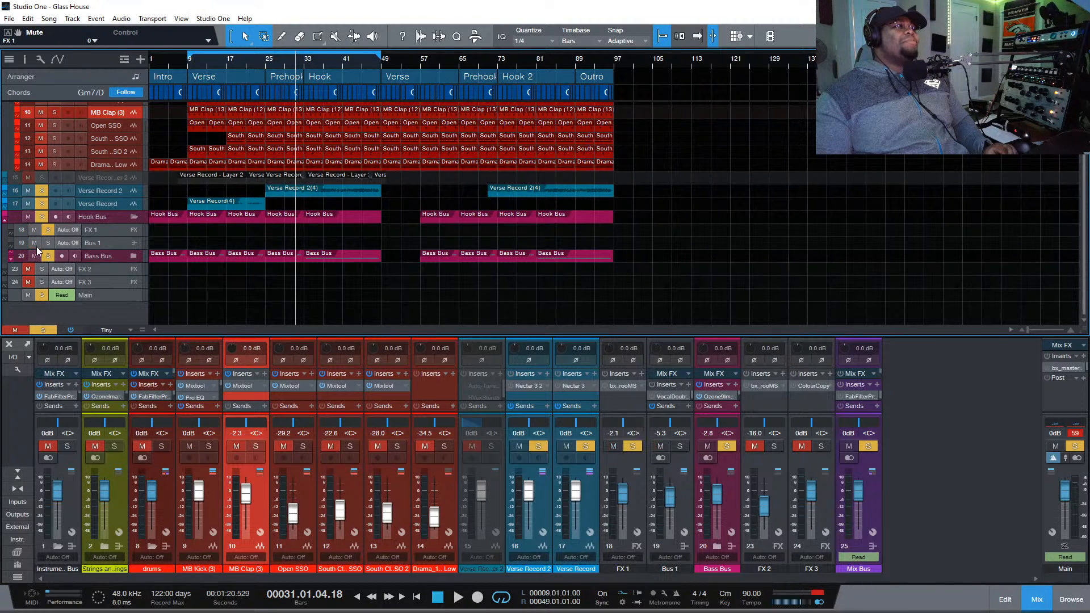
pyautogui.moveTo(53, 257); pyautogui.dragTo(47, 213)
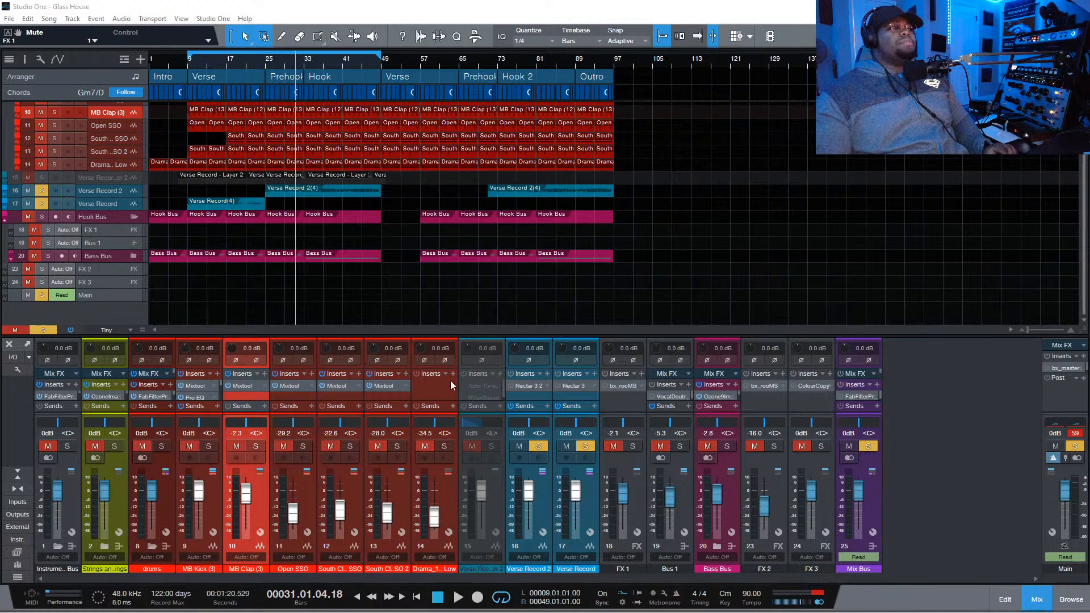
# Remove the Nectar 3 inserts from the Verse Record and Verse Record 2 channels
pyautogui.moveTo(479, 337); pyautogui.dragTo(483, 234)
pyautogui.click(533, 318)
pyautogui.keyDown('shift'); pyautogui.click(581, 320); pyautogui.keyUp('shift')
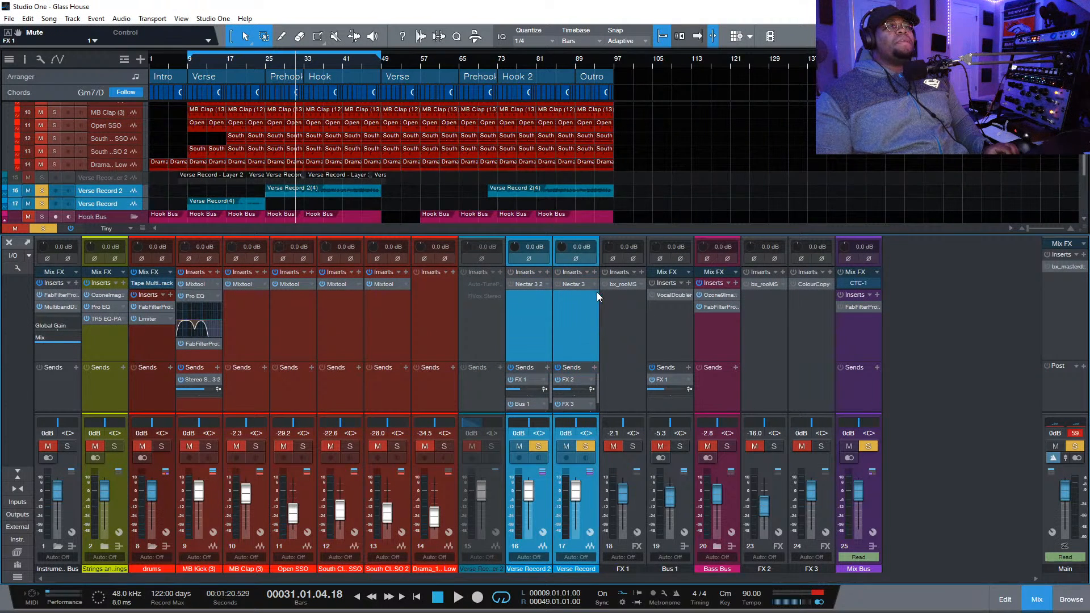
pyautogui.click(592, 286)
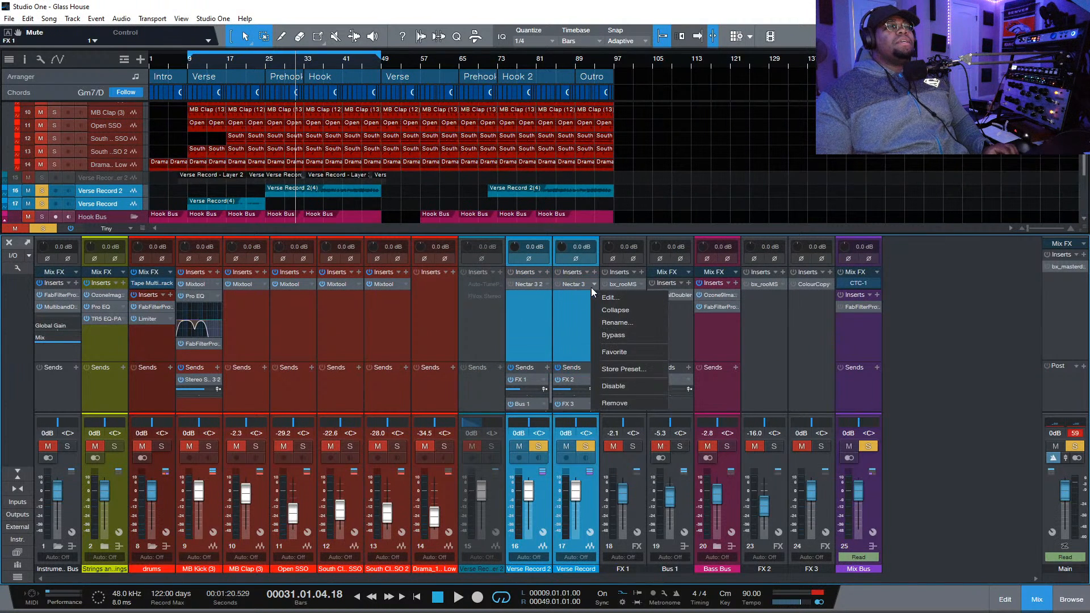
pyautogui.click(614, 403)
pyautogui.click(524, 292)
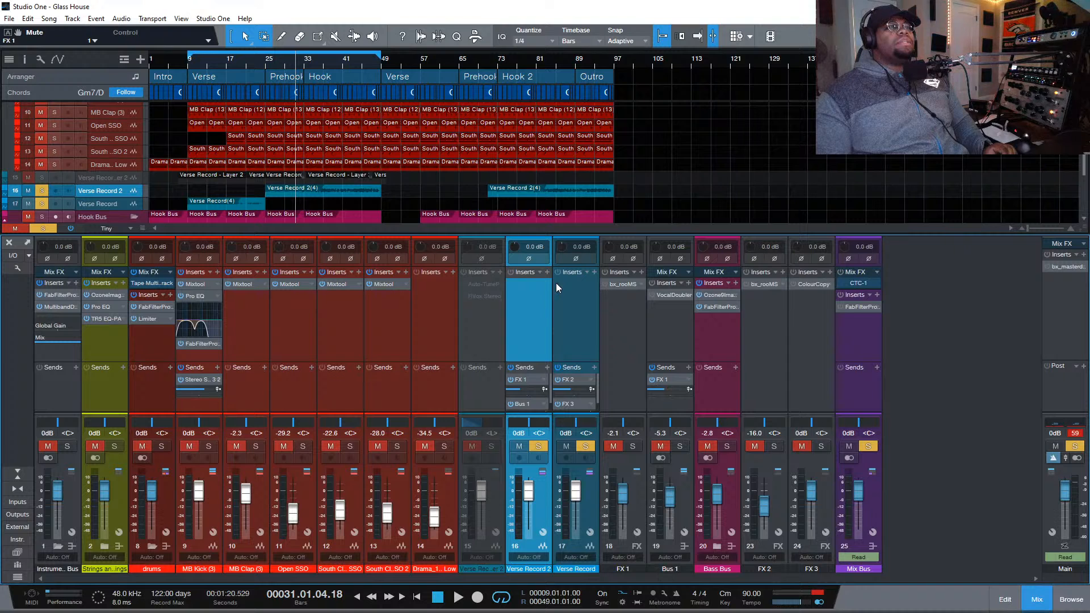
# Increase the Verse Record track height and zoom the arrangement to the first Verse section with the playhead at bar 9
pyautogui.scroll(-1, 132, 179)
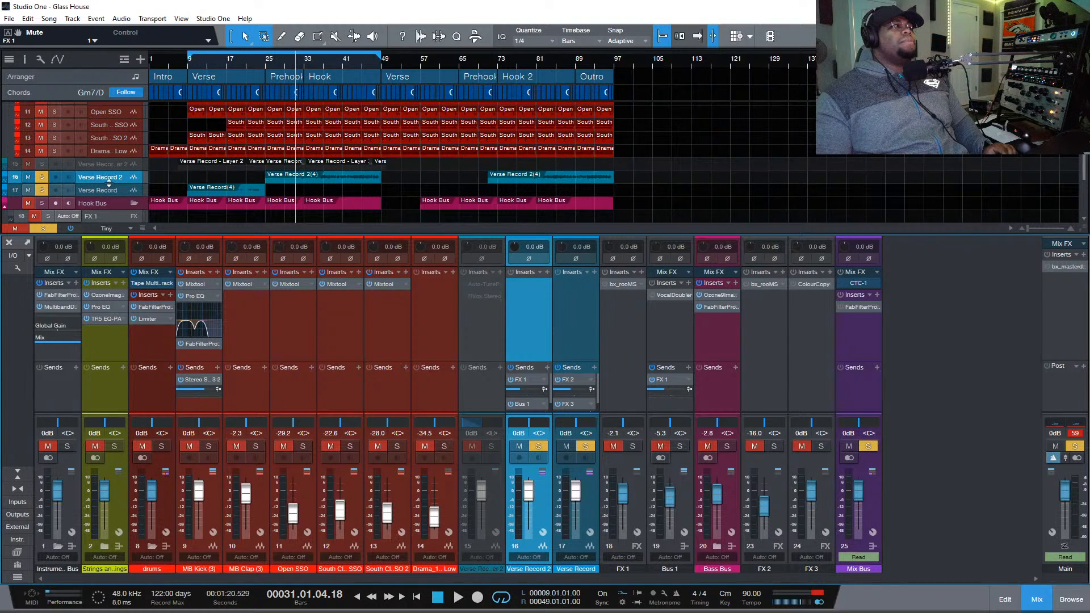
pyautogui.moveTo(1083, 229); pyautogui.dragTo(1068, 307)
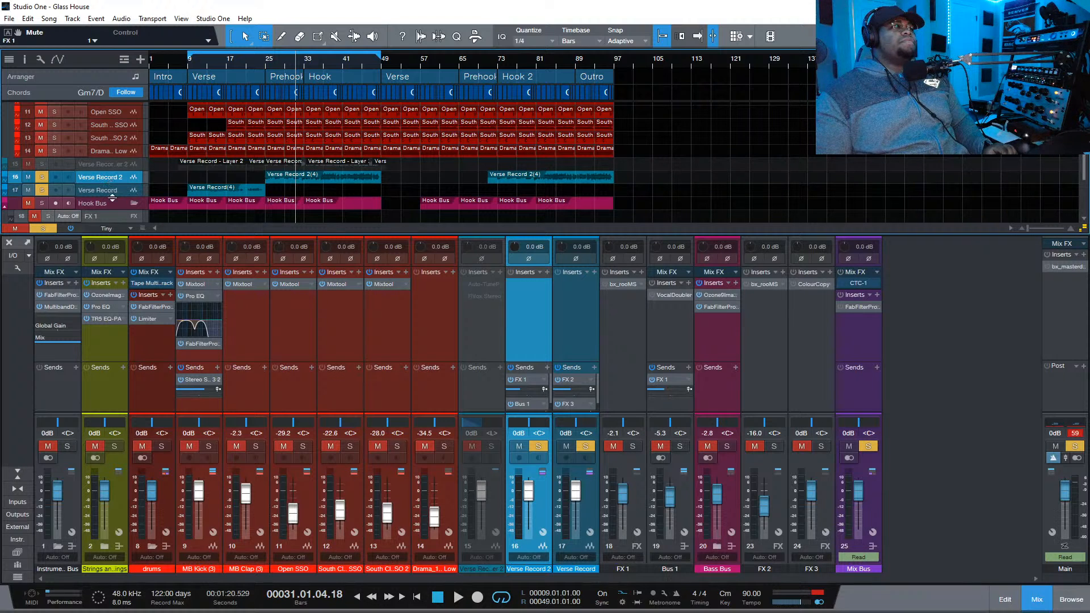
pyautogui.moveTo(110, 197); pyautogui.dragTo(82, 307)
pyautogui.scroll(-3, 287, 182)
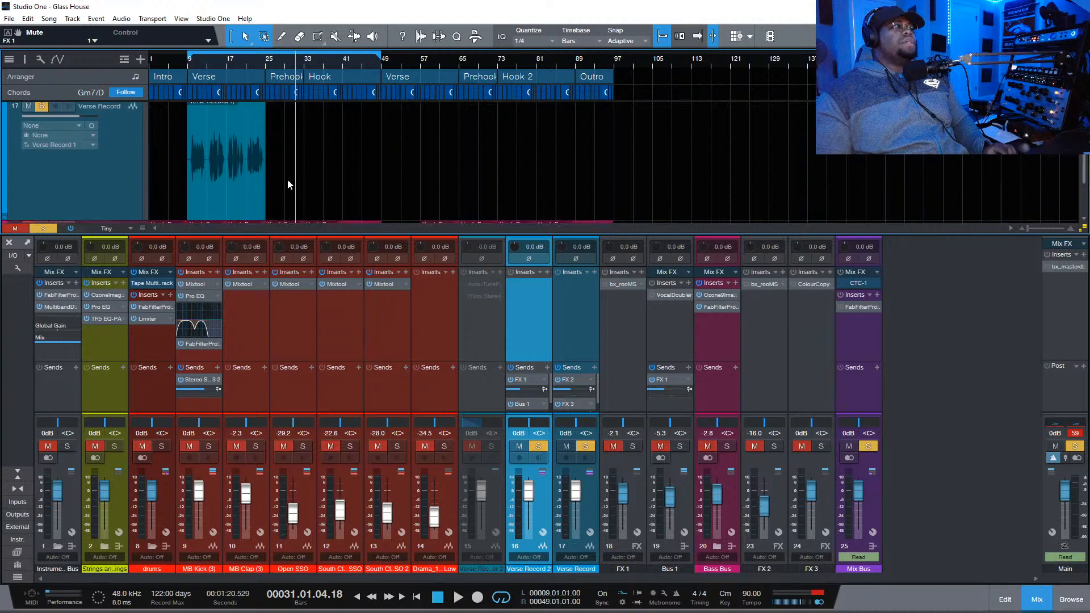
pyautogui.scroll(3, 261, 211)
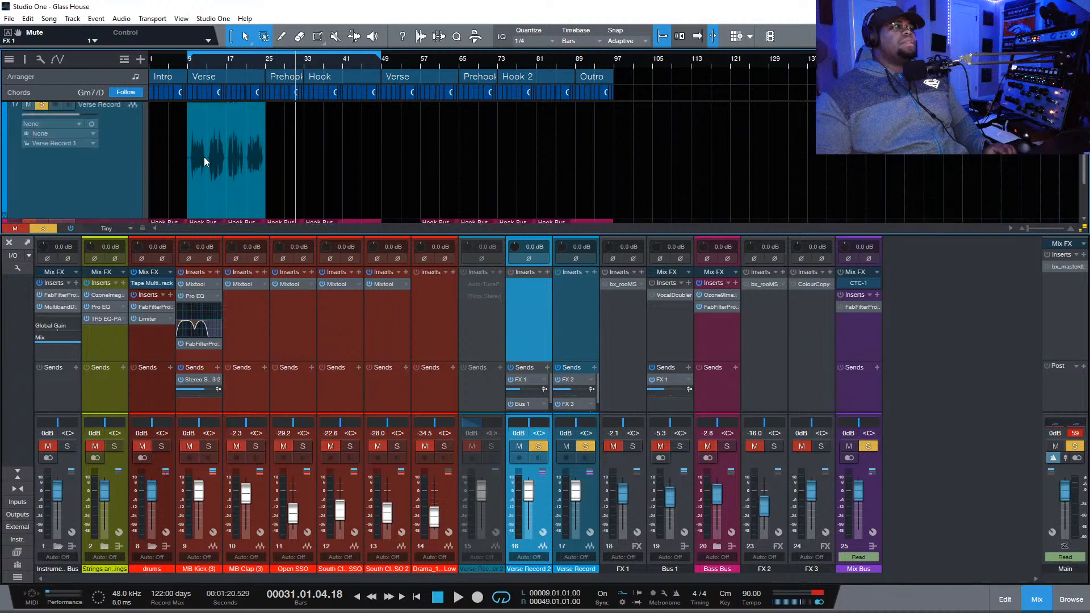
pyautogui.click(203, 77)
pyautogui.doubleClick(203, 79)
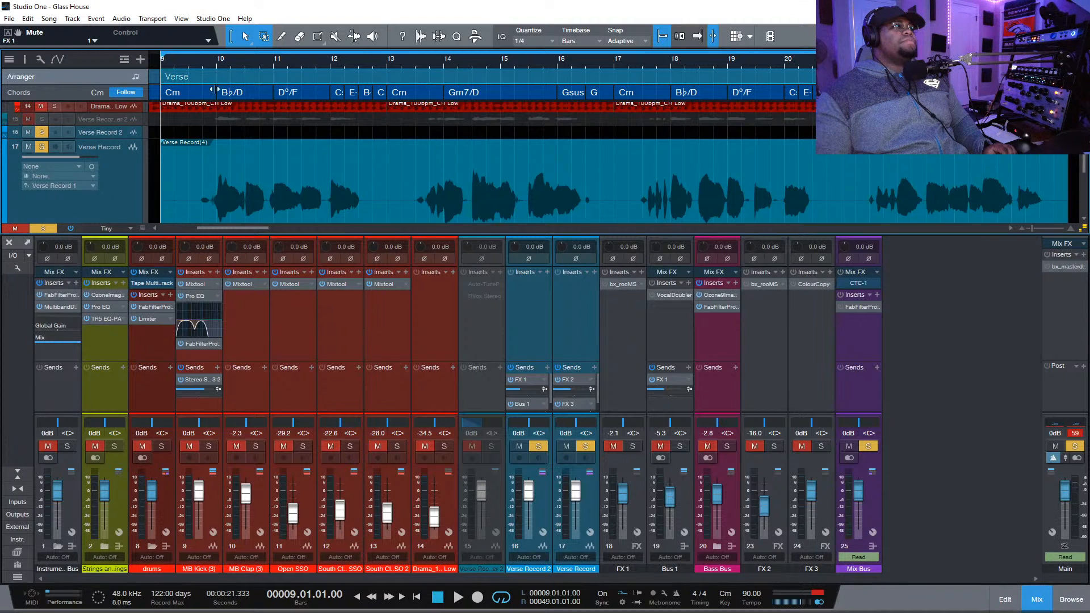
# Audition the opening of the first verse vocal and examine its waveform on the Verse Record track
pyautogui.press('space')
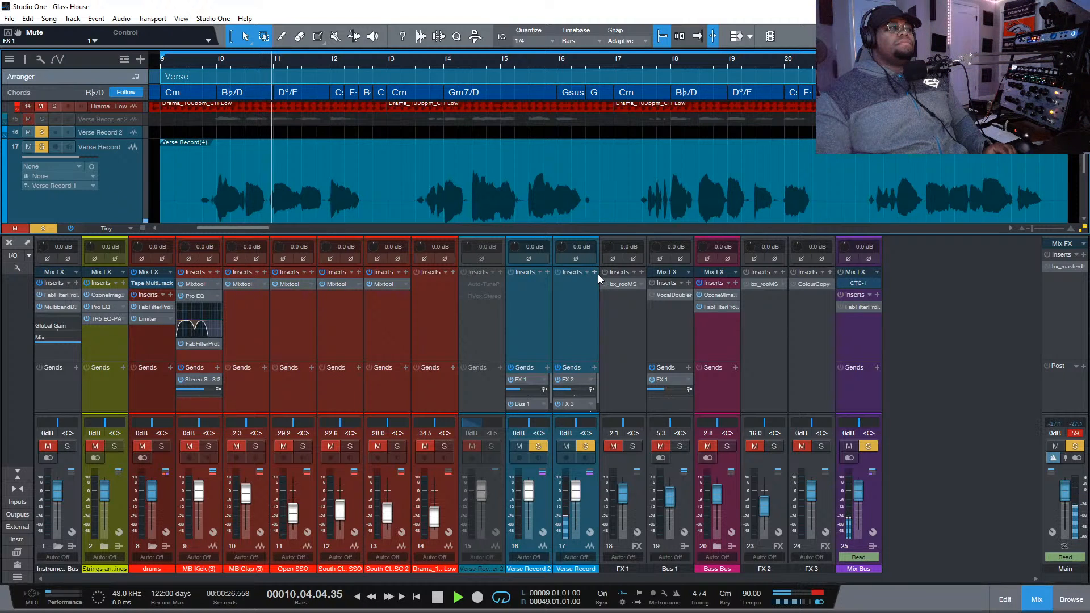
pyautogui.press('space')
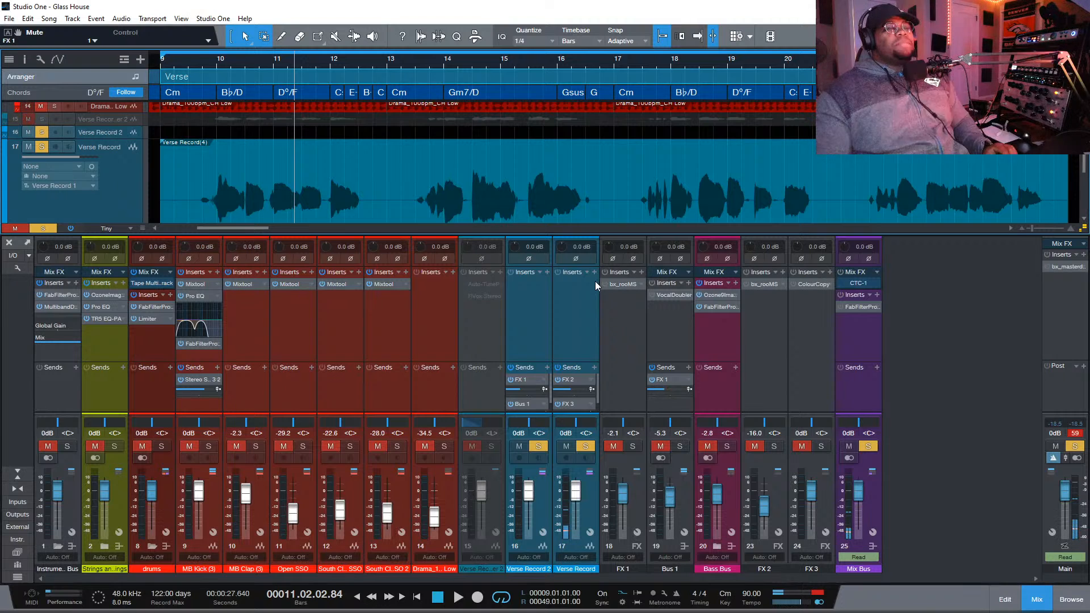
pyautogui.scroll(-2, 345, 220)
pyautogui.hscroll(1, 345, 220)
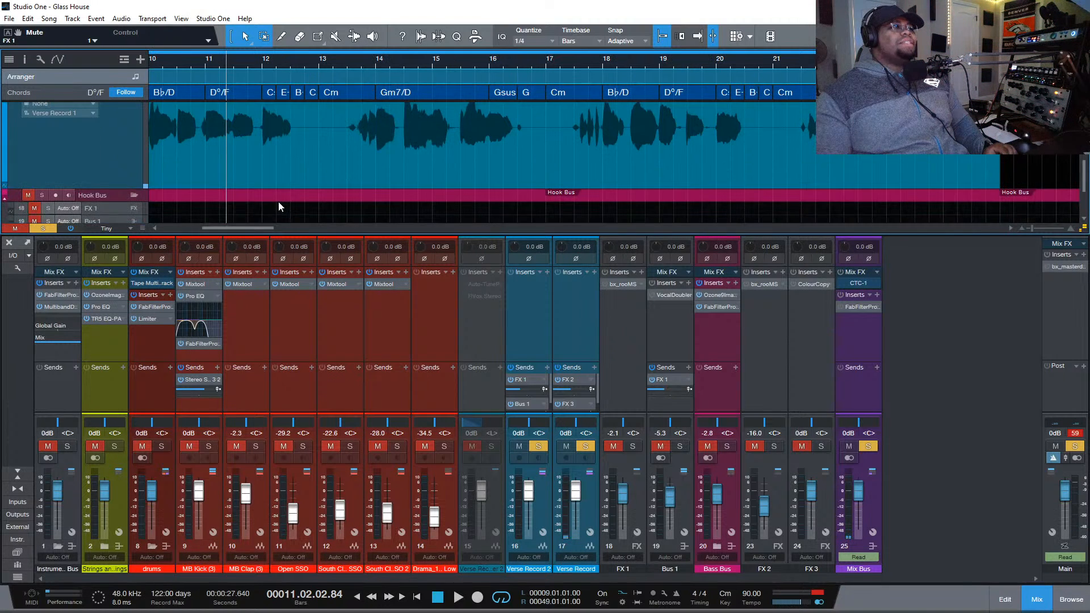
pyautogui.moveTo(260, 227); pyautogui.dragTo(248, 233)
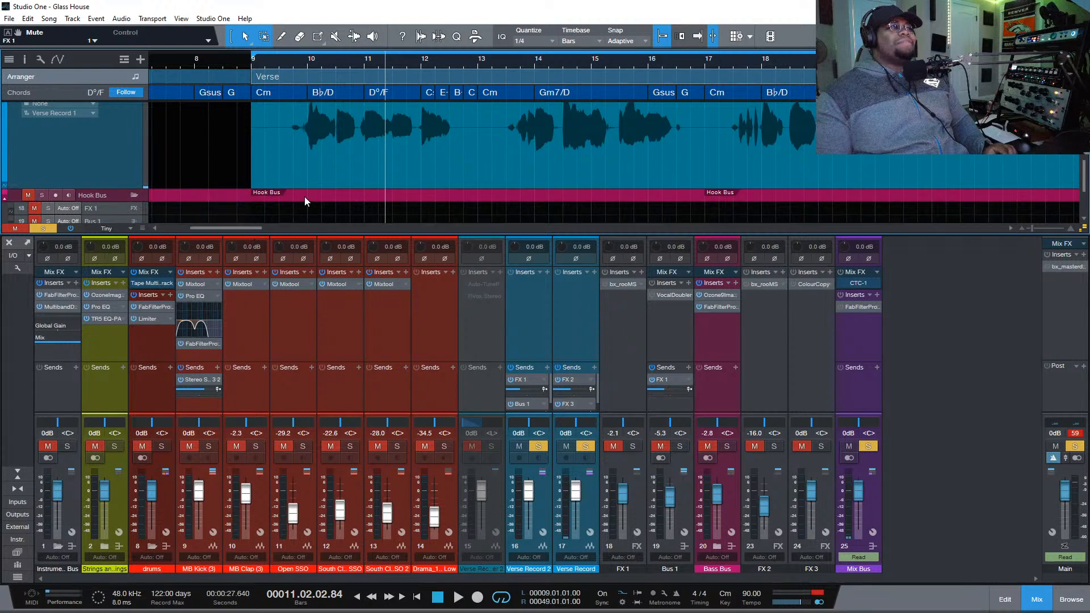
pyautogui.scroll(2, 304, 197)
pyautogui.hscroll(2, 392, 167)
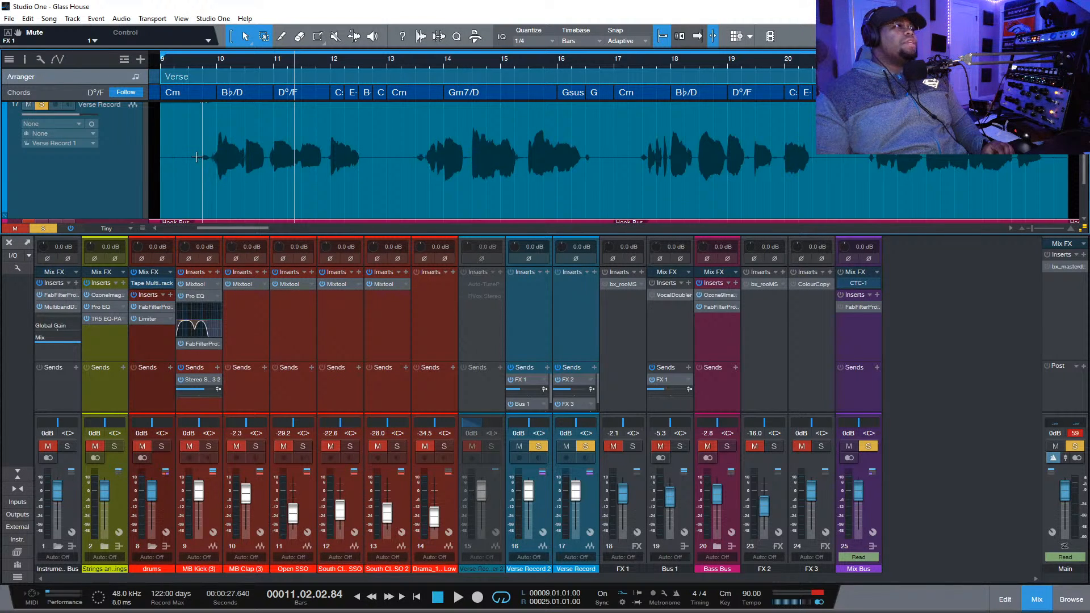
pyautogui.scroll(2, 561, 159)
pyautogui.scroll(-1, 483, 165)
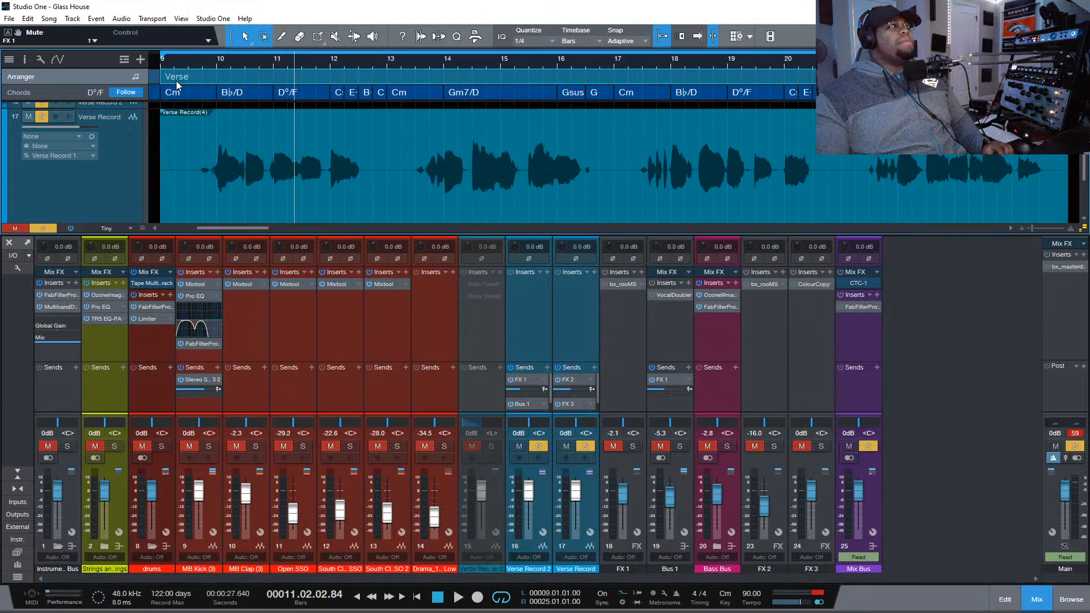
# Play the vocal from bar 9 and insert the Antelope V76 preamp on the Verse Record channel
pyautogui.click(159, 65)
pyautogui.press('space')
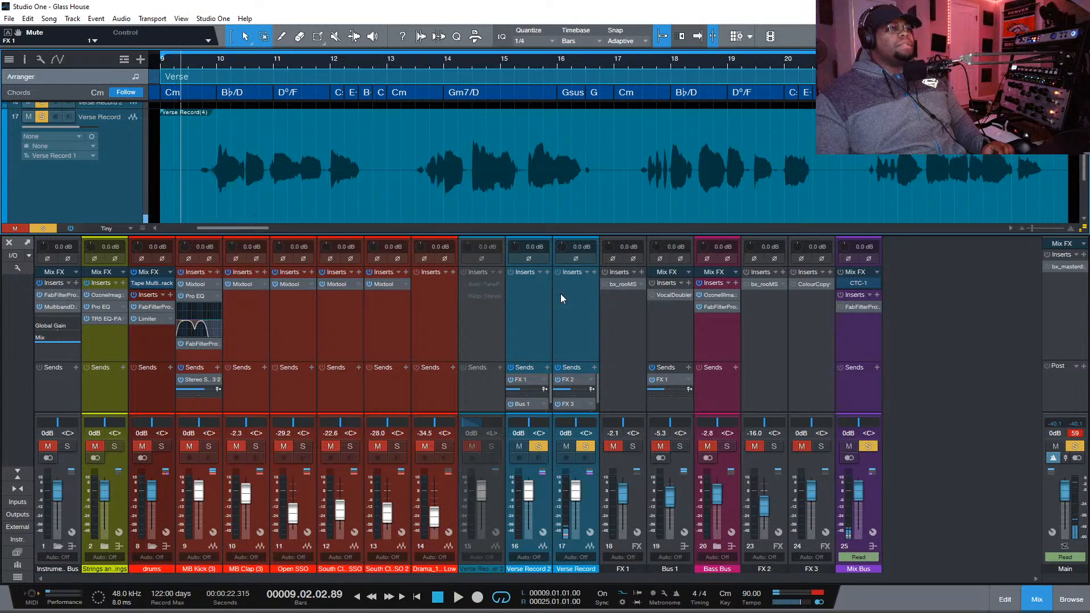
pyautogui.click(557, 301)
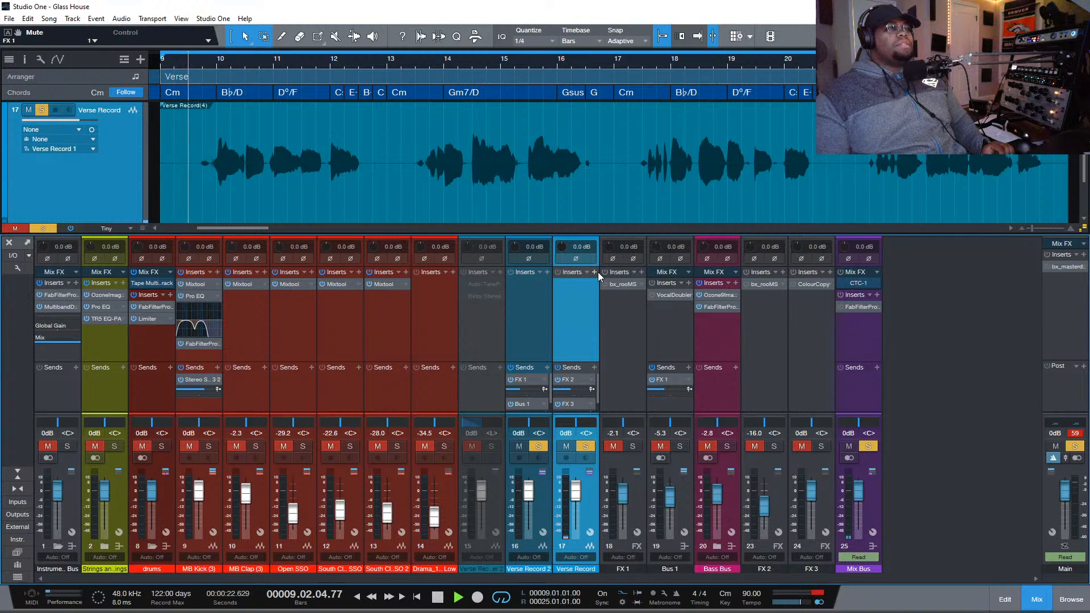
pyautogui.click(595, 272)
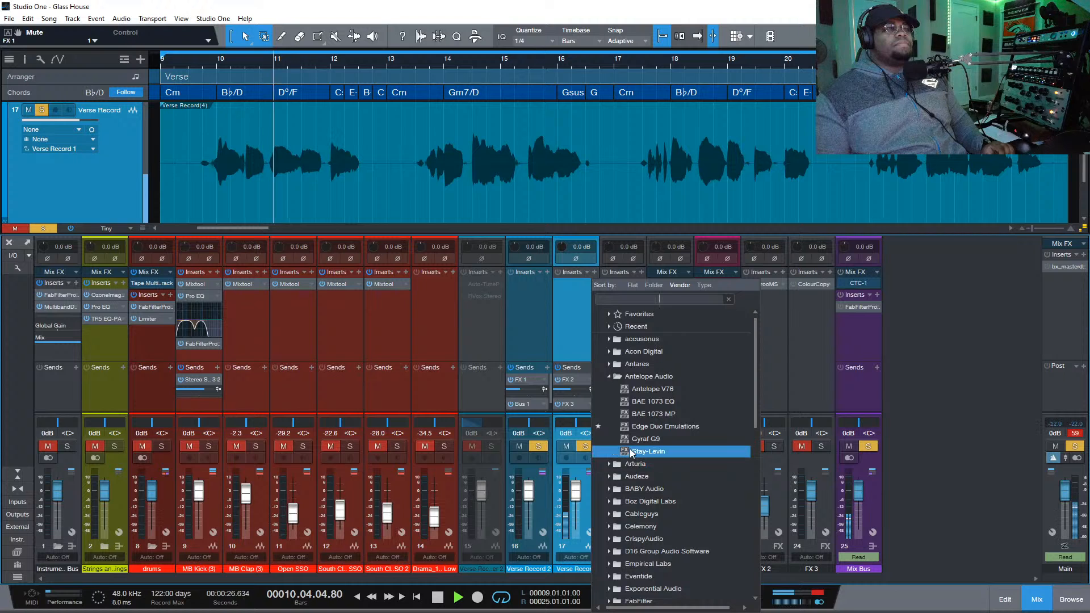
pyautogui.click(694, 389)
pyautogui.moveTo(903, 58); pyautogui.dragTo(595, 192)
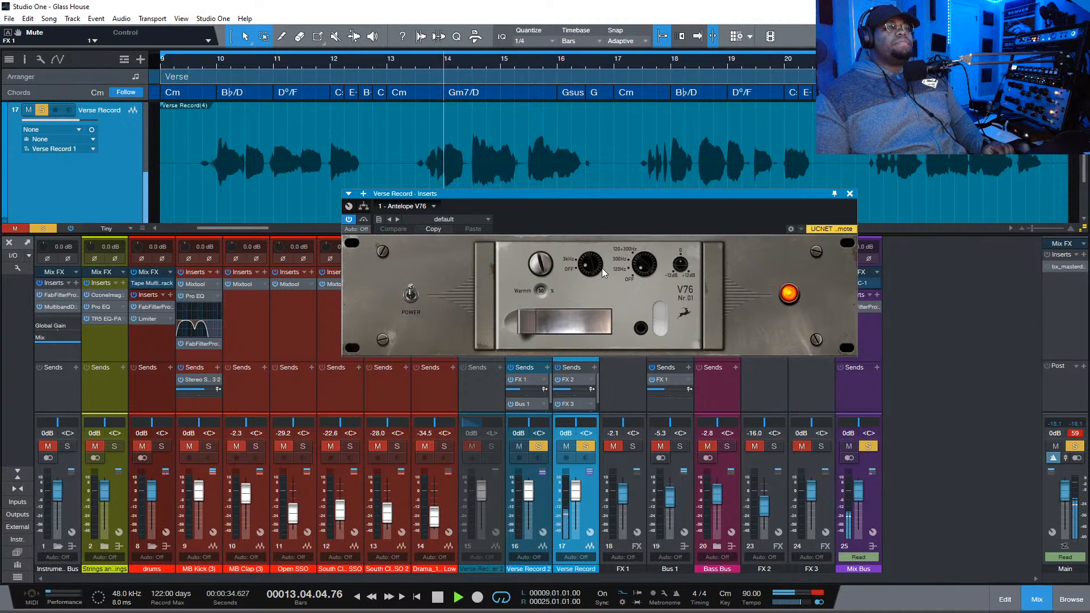
# Adjust the Antelope V76 high-pass filter on Verse Record, audition the vocal, close the plug-in, and resume playback
pyautogui.moveTo(646, 275); pyautogui.dragTo(663, 204)
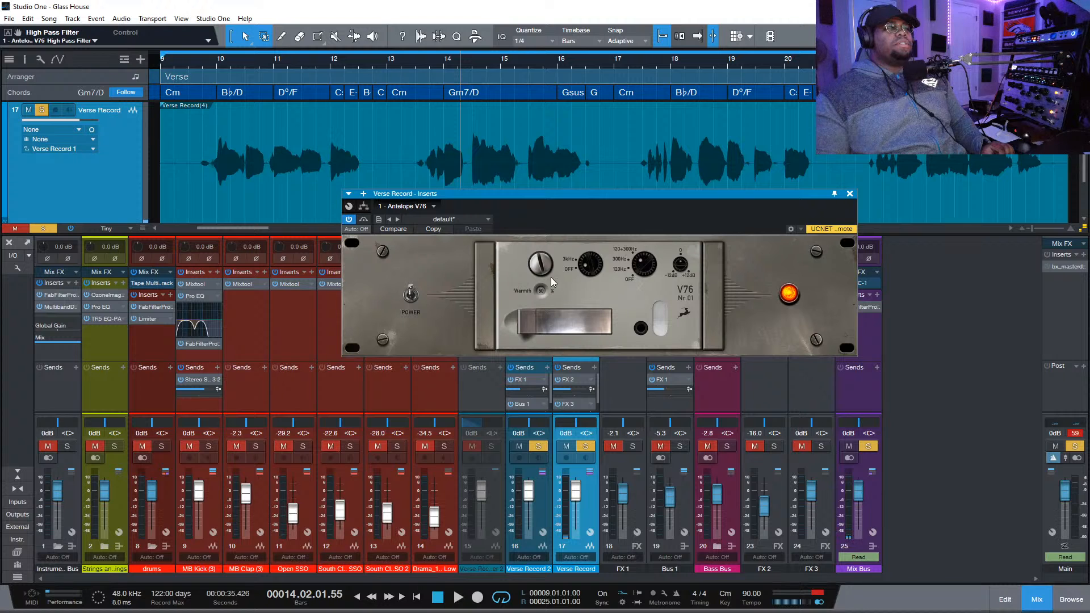
pyautogui.press('space')
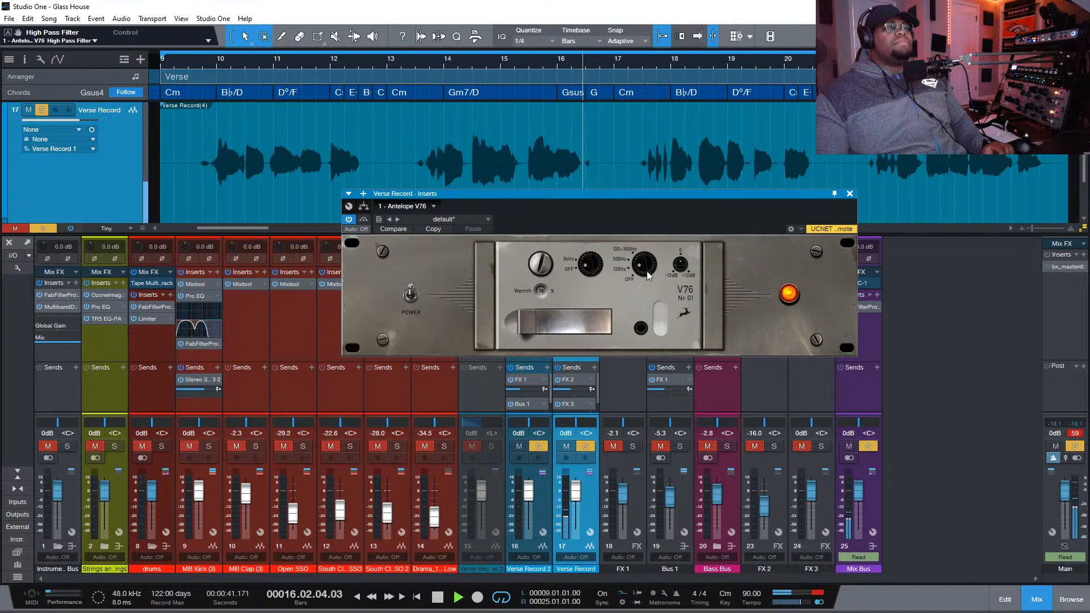
pyautogui.press('space')
pyautogui.click(850, 194)
pyautogui.press('space')
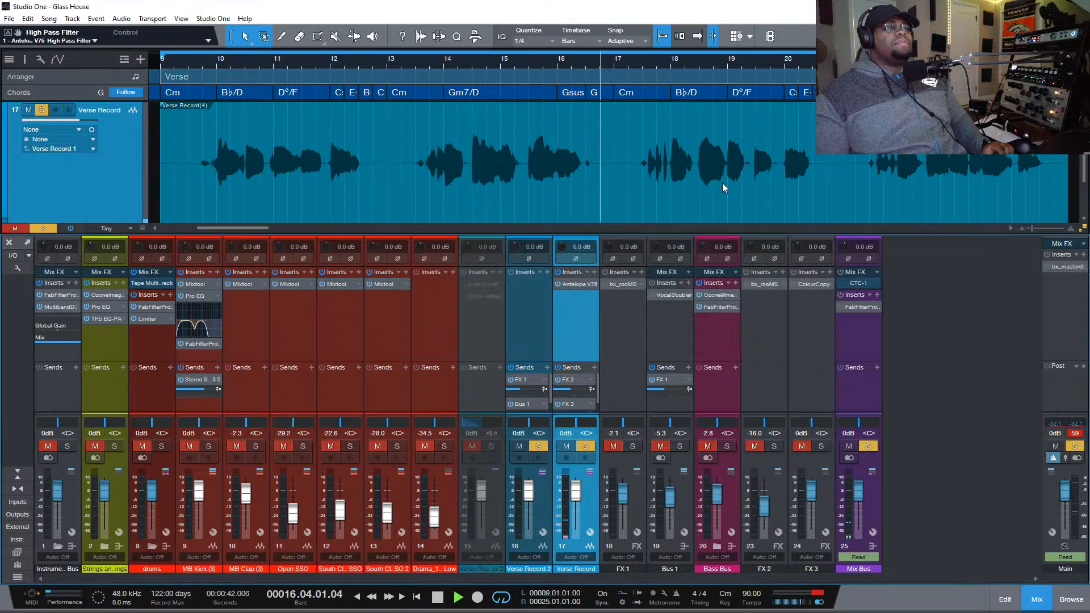
# Search the plug-ins for "auto" and insert Auto-Tune Pro after the Antelope V76 on the Verse Record channel
pyautogui.click(594, 274)
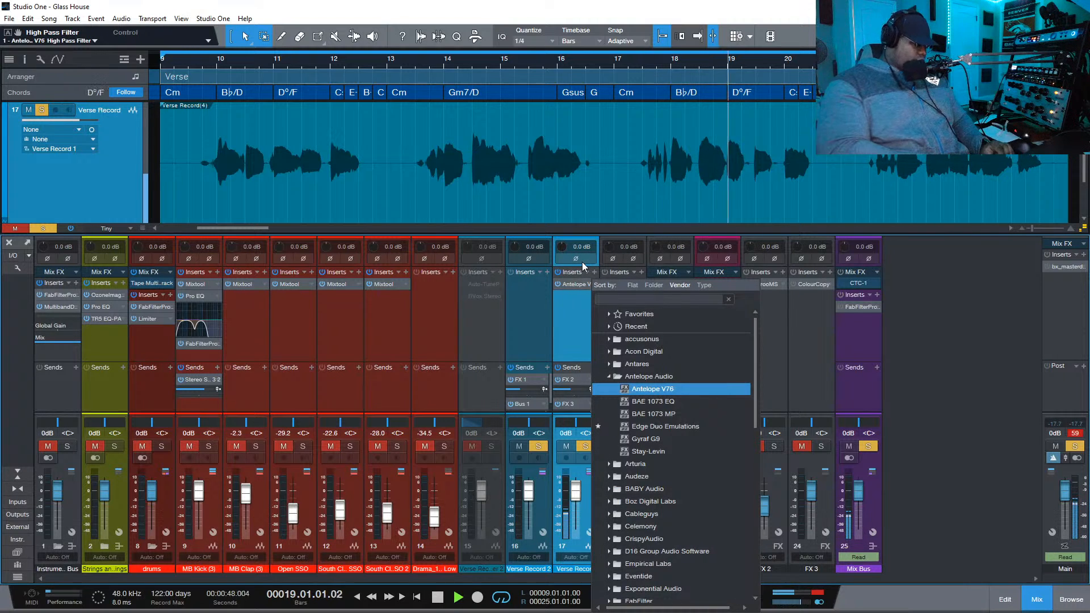
pyautogui.write('proto')
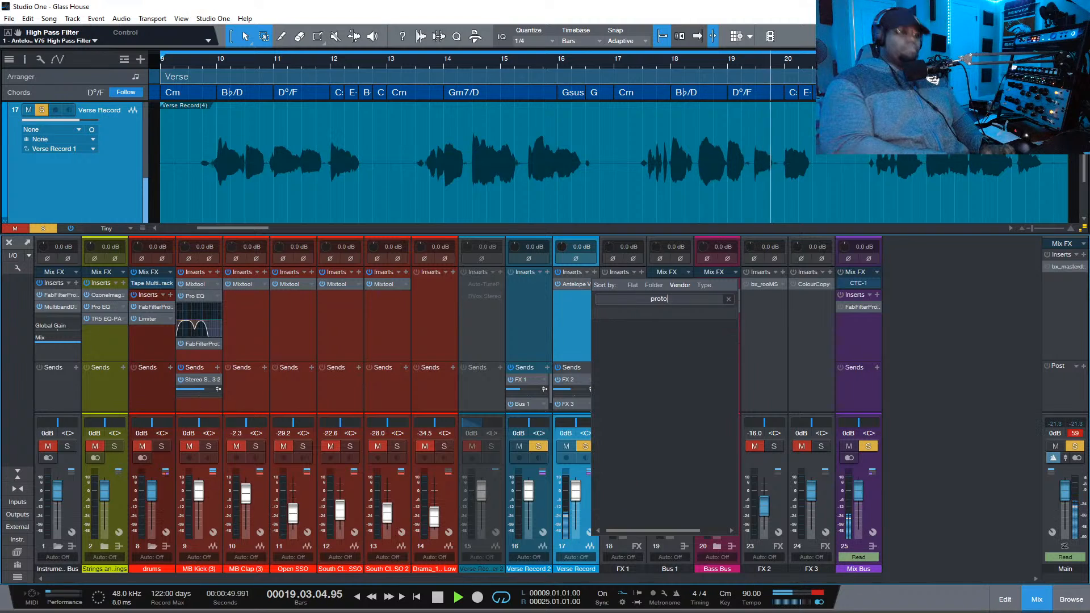
pyautogui.press('BackSpace')
pyautogui.press('BackSpace')
pyautogui.press('BackSpace')
pyautogui.press('BackSpace')
pyautogui.press('BackSpace')
pyautogui.write('auto')
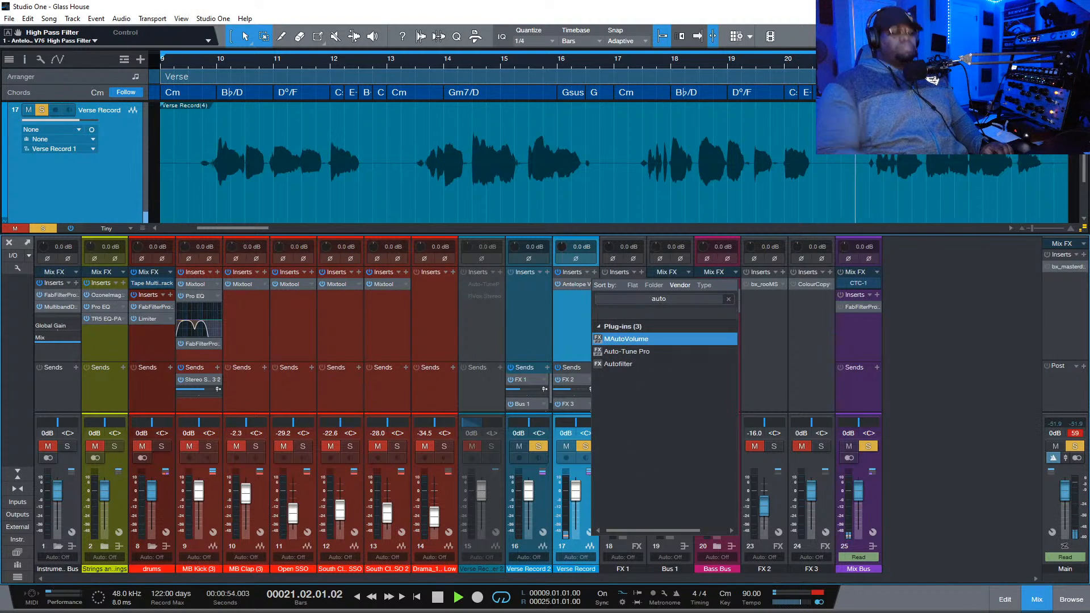
pyautogui.press('Down')
pyautogui.press('Return')
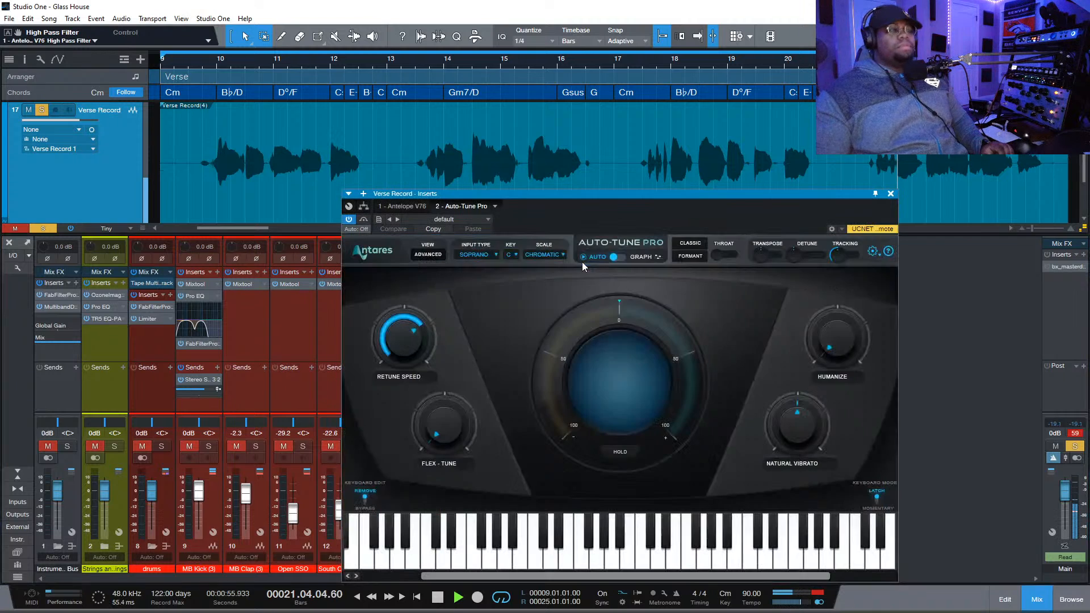
# Set the Auto-Tune Pro scale to Minor and its input type to Alto/Tenor, auditioning the vocal
pyautogui.press('space')
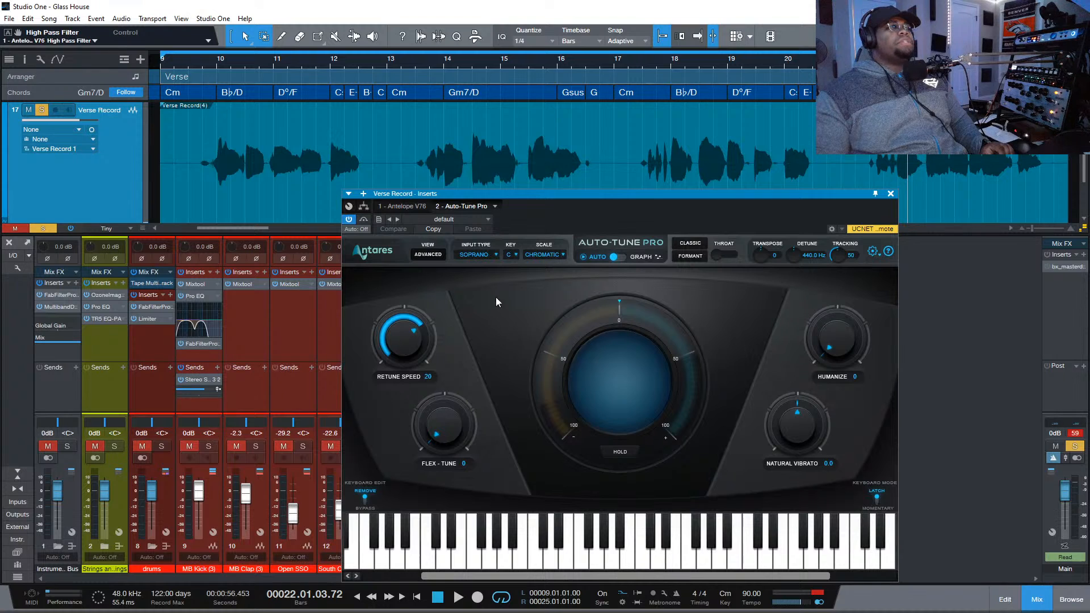
pyautogui.click(486, 256)
pyautogui.click(491, 281)
pyautogui.click(542, 254)
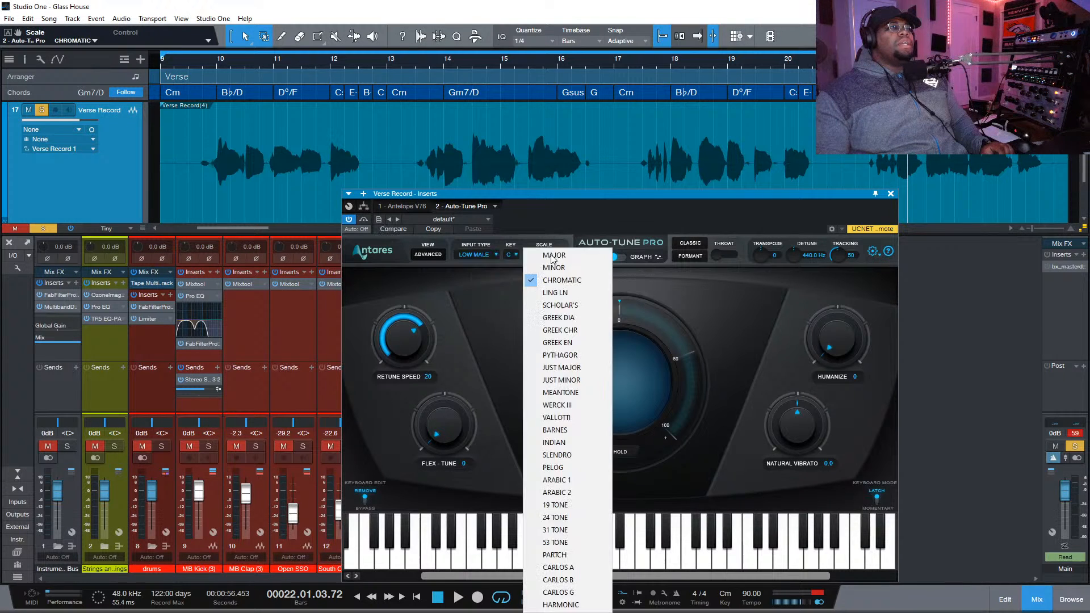
pyautogui.click(535, 281)
pyautogui.press('space')
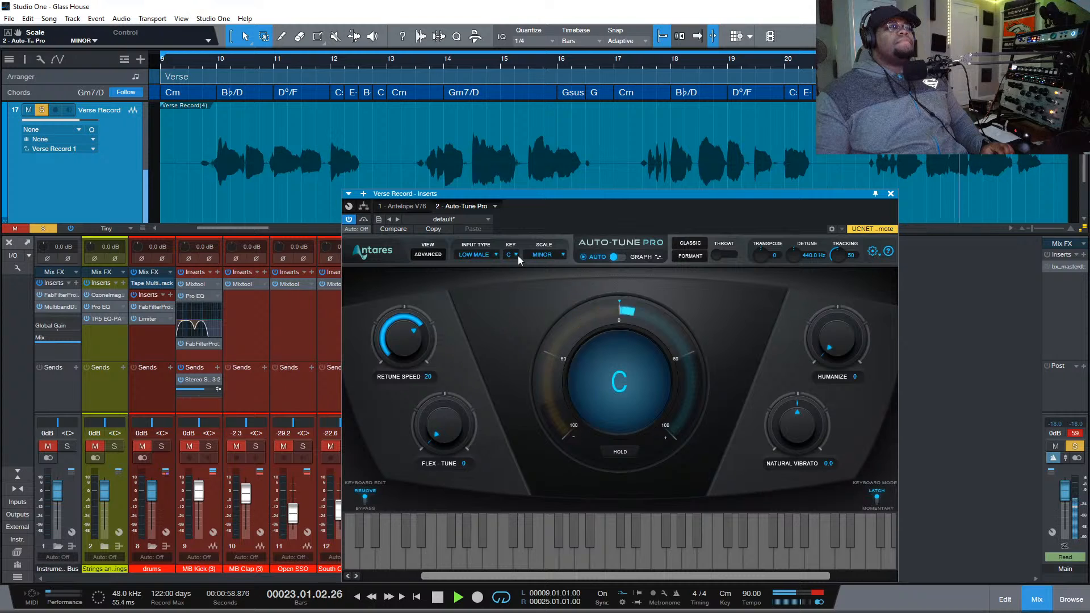
pyautogui.click(493, 256)
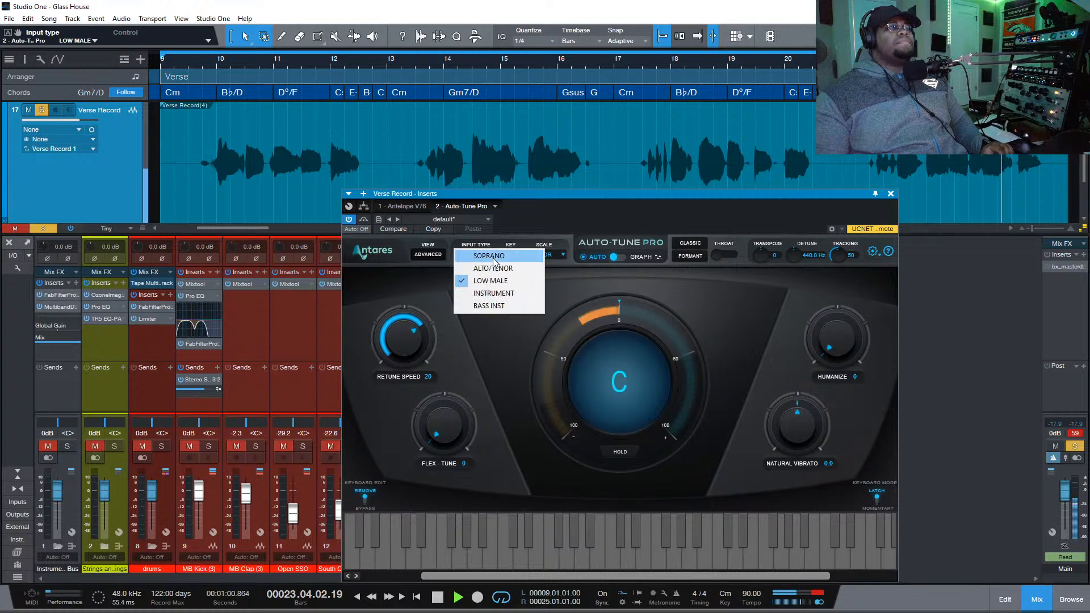
pyautogui.click(492, 268)
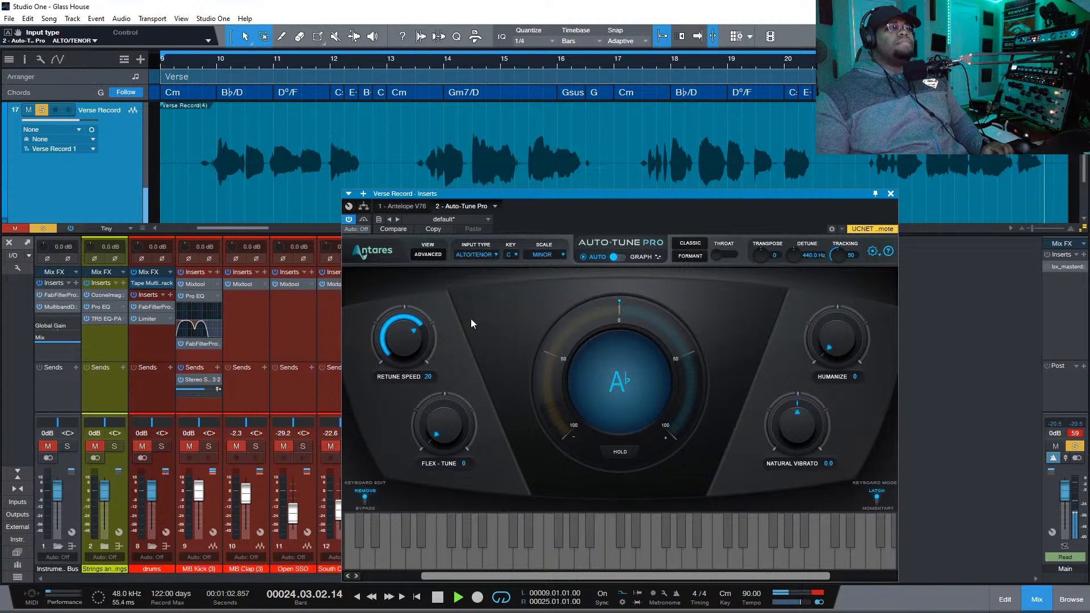
# Set Auto-Tune Pro's Flex-Tune to 28 and Humanize to 26, enable Formant, and audition the vocal from bar 9
pyautogui.press('space')
pyautogui.click(205, 61)
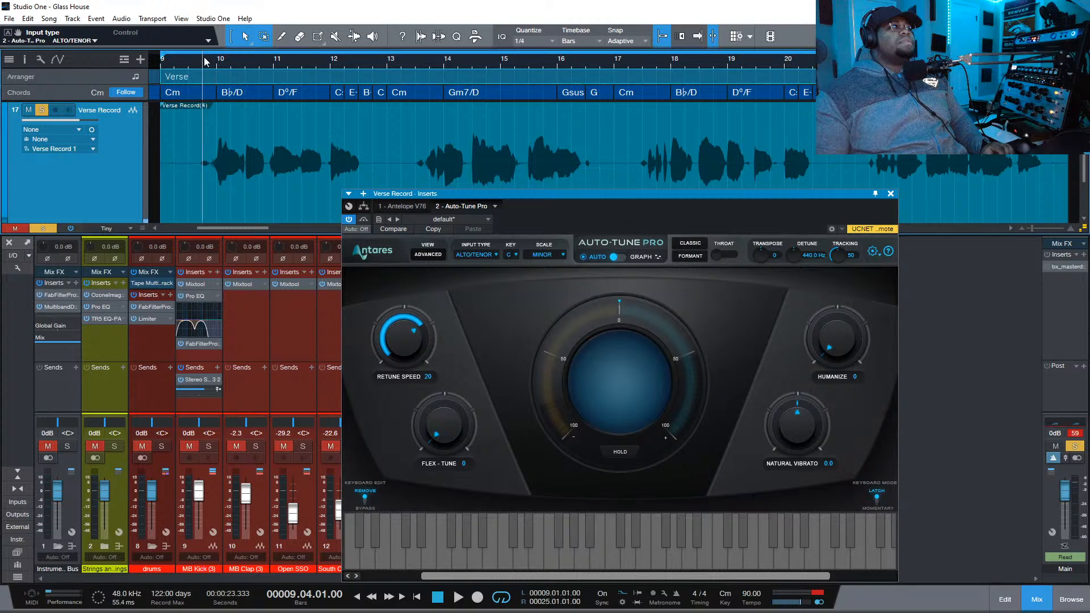
pyautogui.moveTo(434, 435); pyautogui.dragTo(436, 408)
pyautogui.moveTo(836, 334); pyautogui.dragTo(836, 308)
pyautogui.click(704, 257)
pyautogui.click(705, 258)
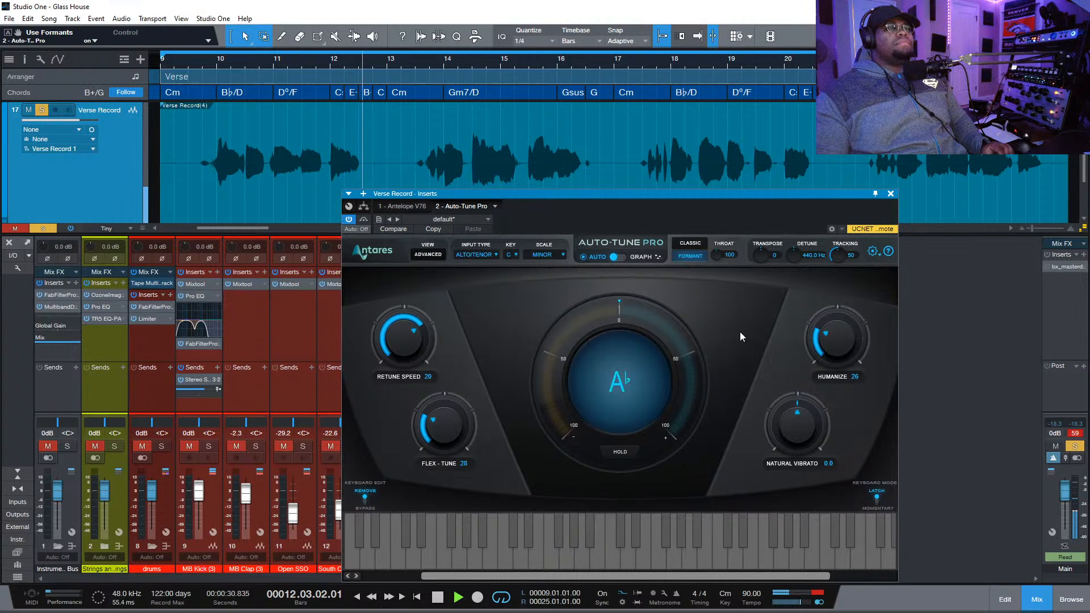
pyautogui.click(873, 251)
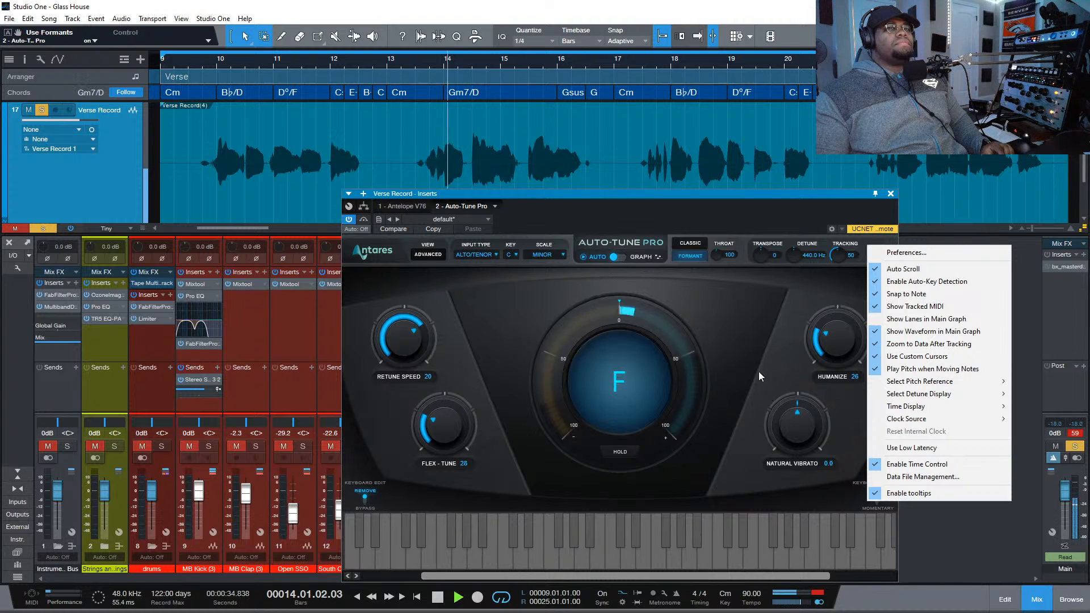
pyautogui.click(768, 338)
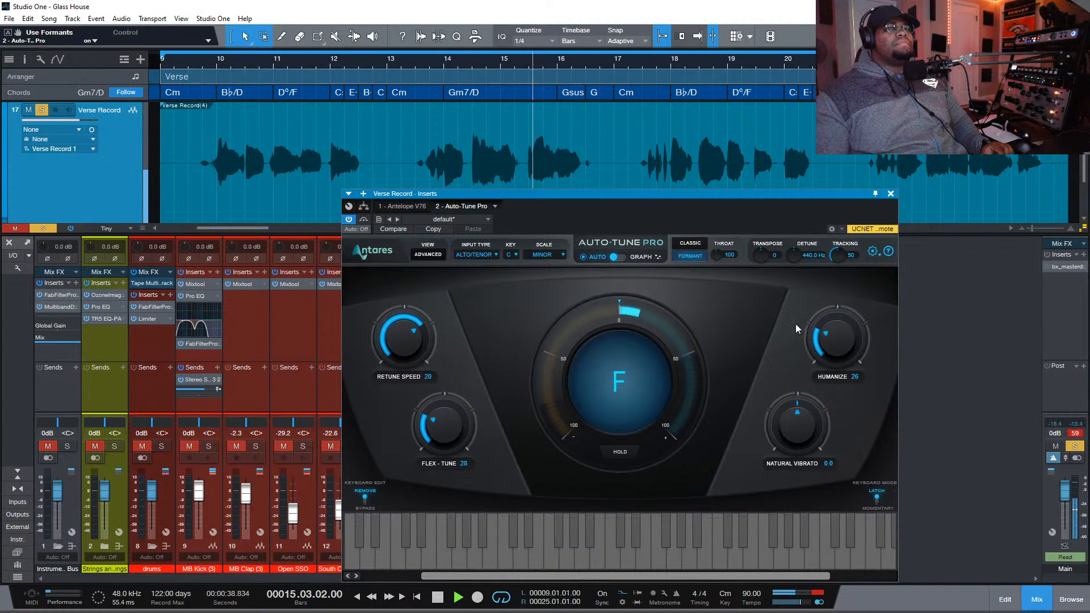
pyautogui.click(891, 193)
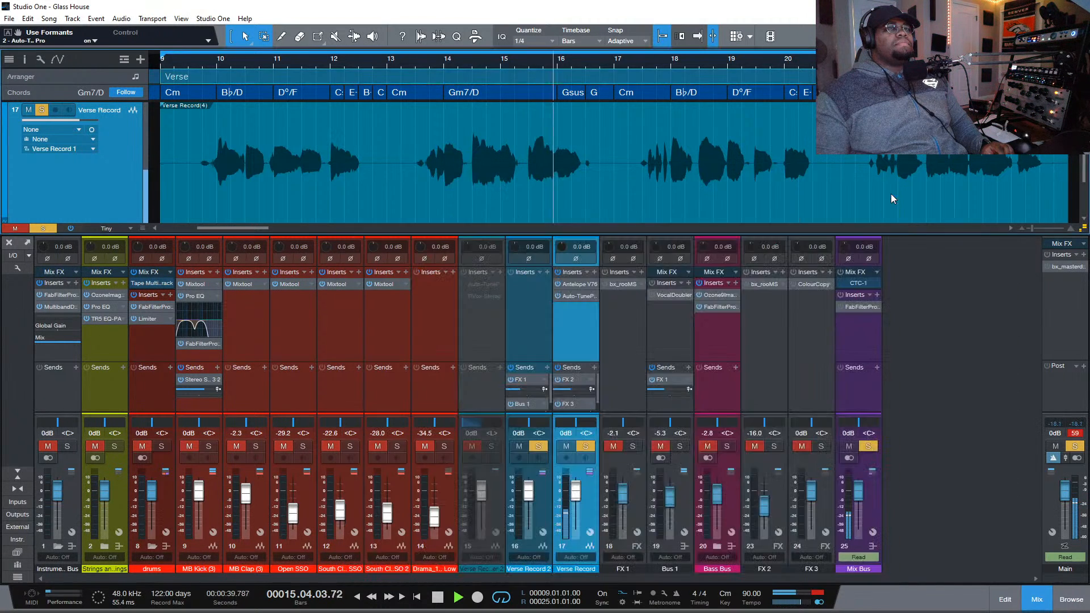
# Lower the Antelope V76 input gain on Verse Record to 0.37 while checking playback, and close the plug-in
pyautogui.click(591, 283)
pyautogui.moveTo(539, 276); pyautogui.dragTo(542, 286)
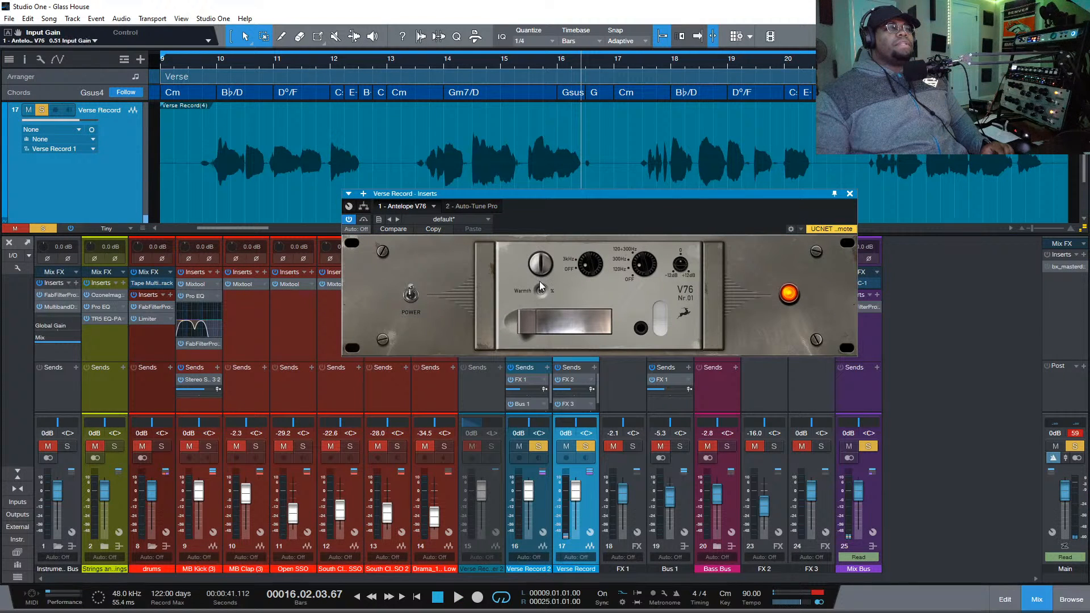
pyautogui.press('space')
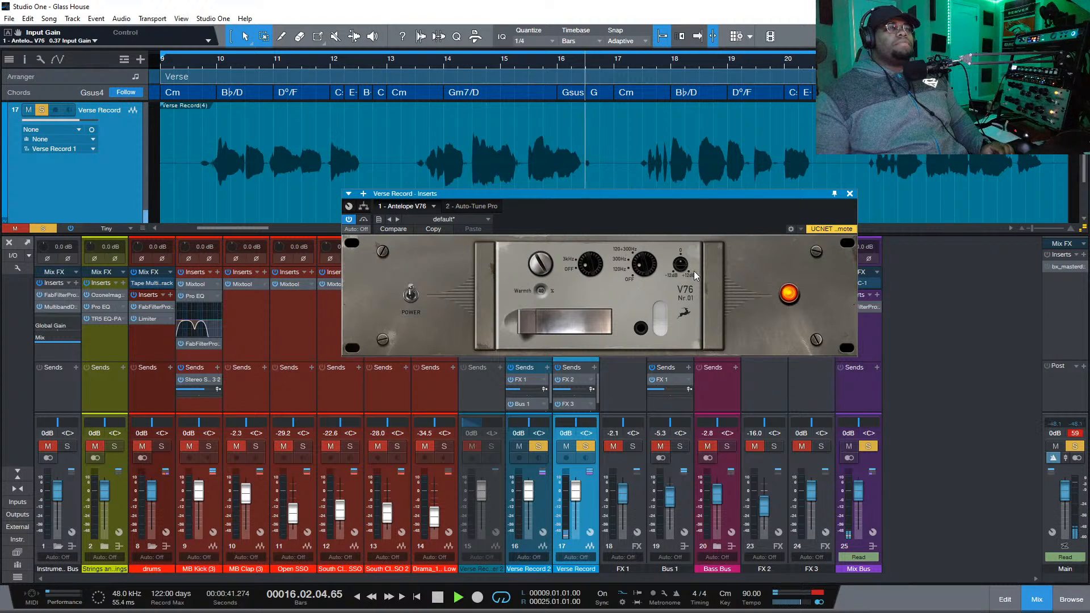
pyautogui.click(850, 194)
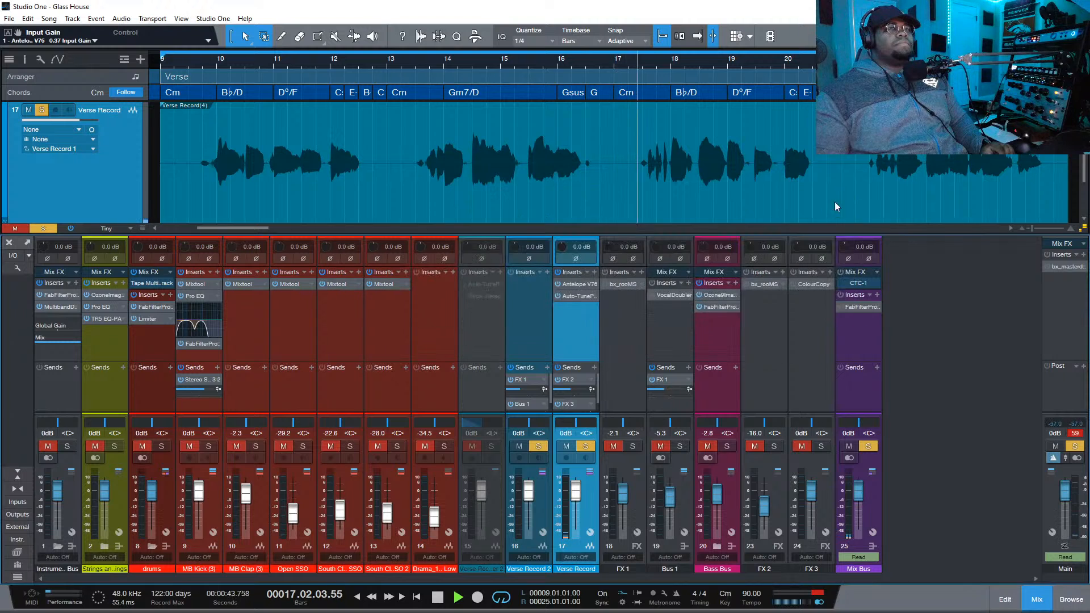
# Search the plug-ins for "eq" and insert Pro EQ after Auto-Tune Pro on the Verse Record channel
pyautogui.click(595, 272)
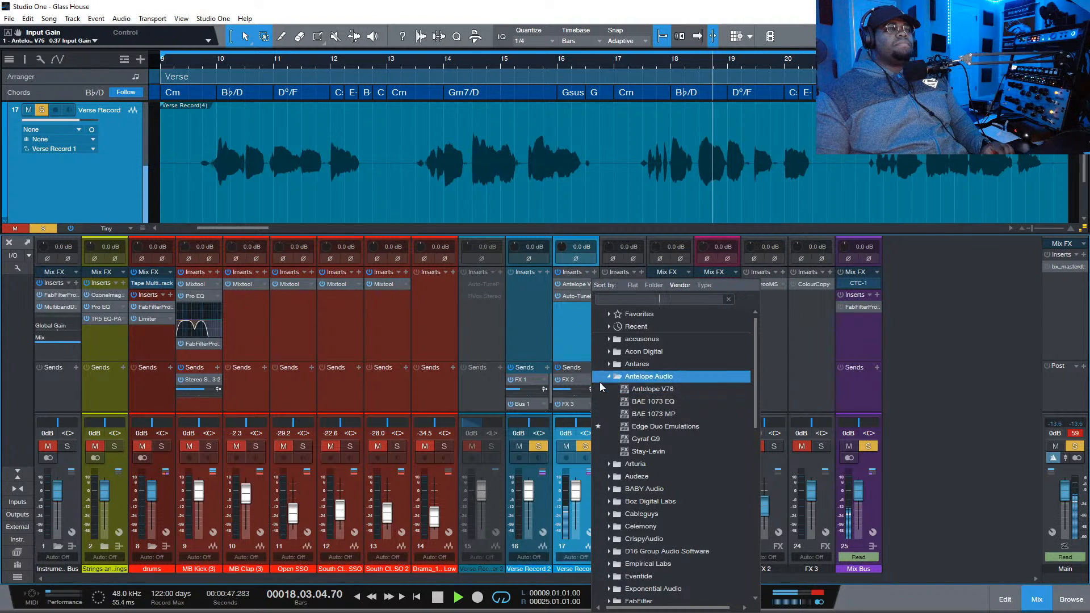
pyautogui.write('eq')
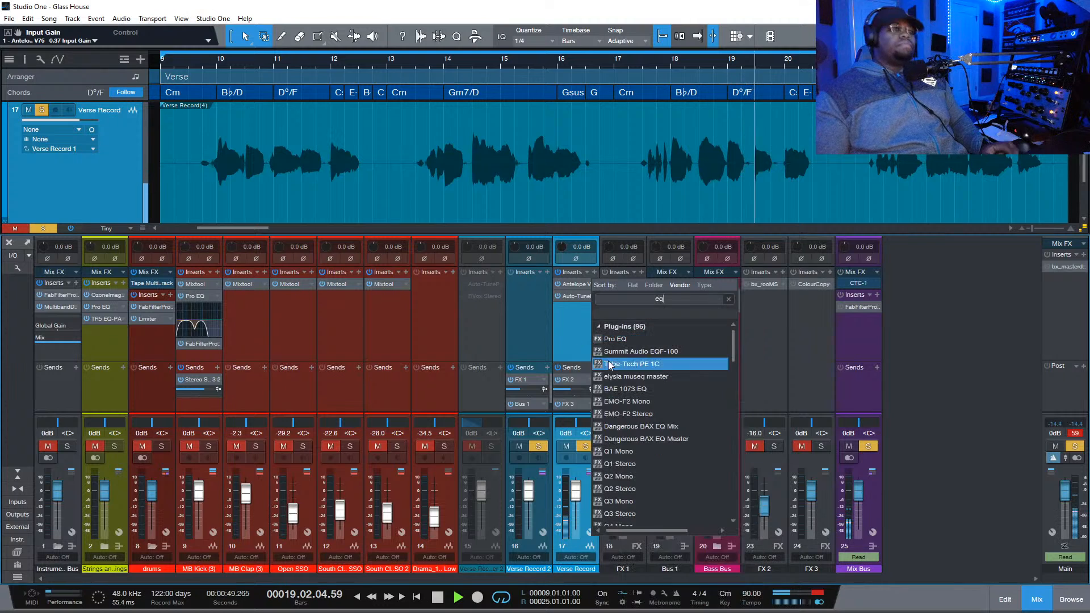
pyautogui.click(644, 337)
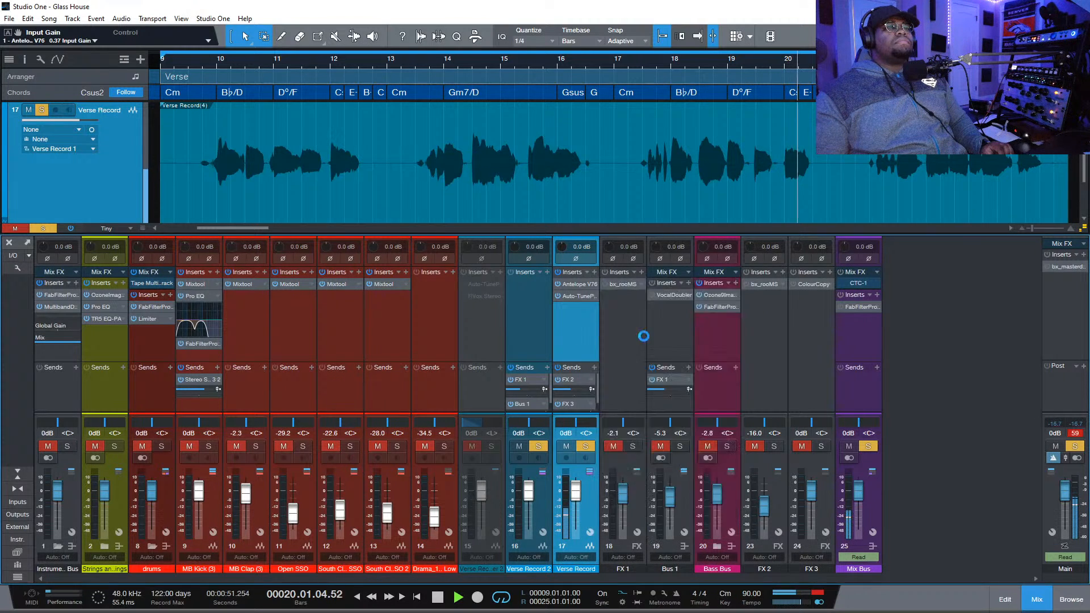
# Try the Pro EQ low cut on the vocal at 132 Hz and 67.6 Hz, and switch it off
pyautogui.click(449, 321)
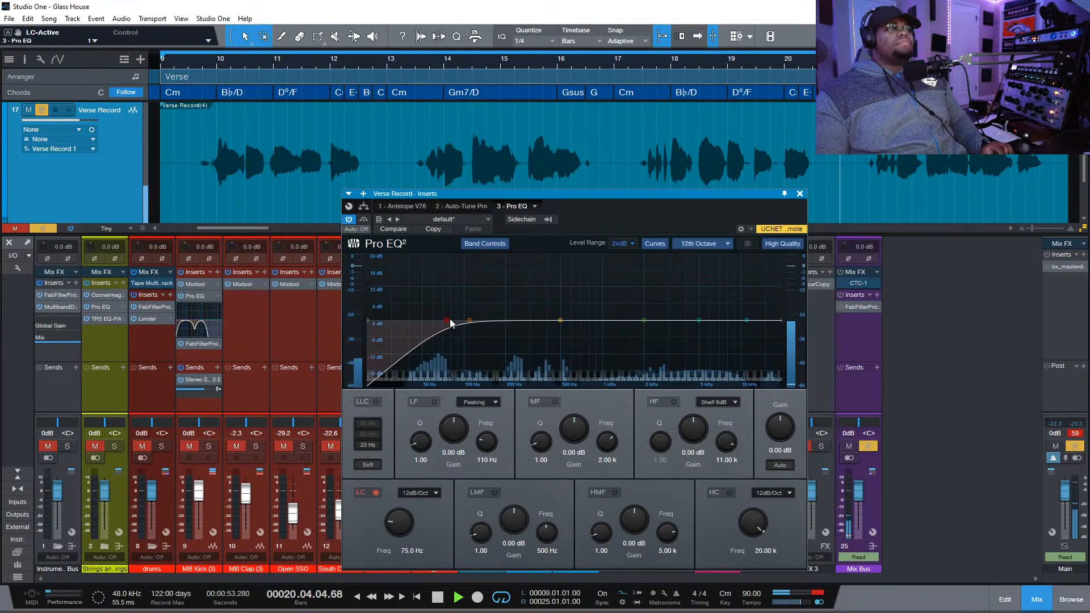
pyautogui.moveTo(451, 323); pyautogui.dragTo(481, 321)
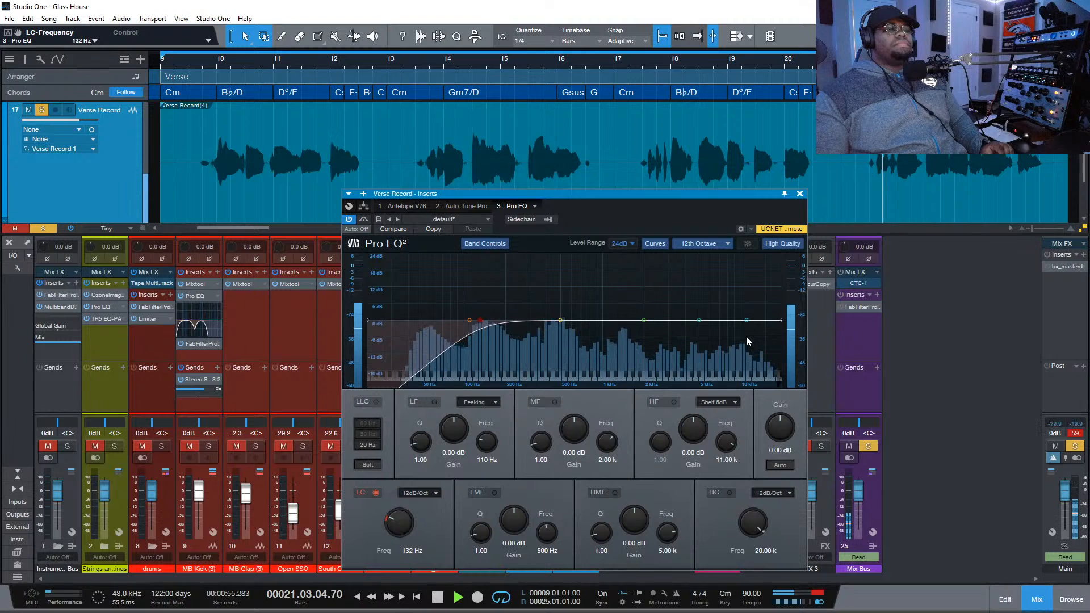
pyautogui.moveTo(486, 322); pyautogui.dragTo(440, 320)
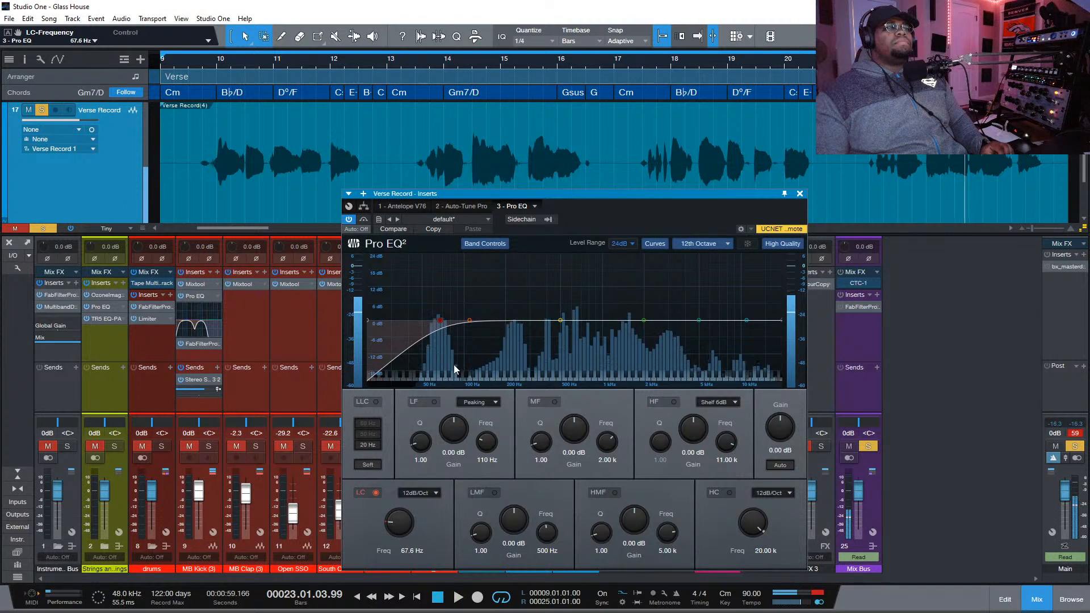
pyautogui.click(377, 492)
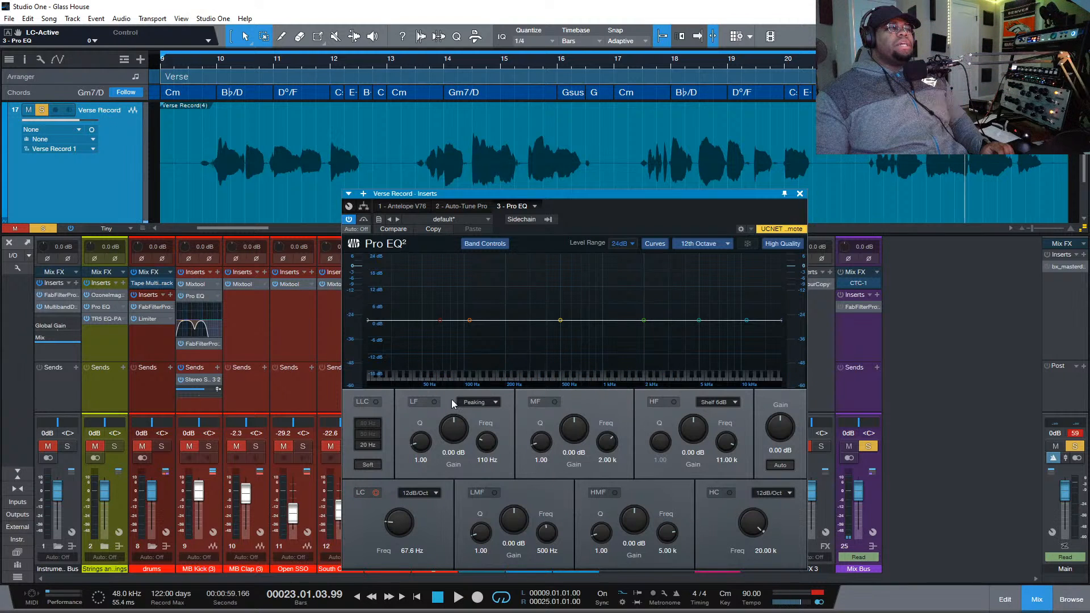
# Set the Pro EQ LF band to a 24 dB shelf at 111 Hz with -9.12 dB gain, and resume playback
pyautogui.click(482, 399)
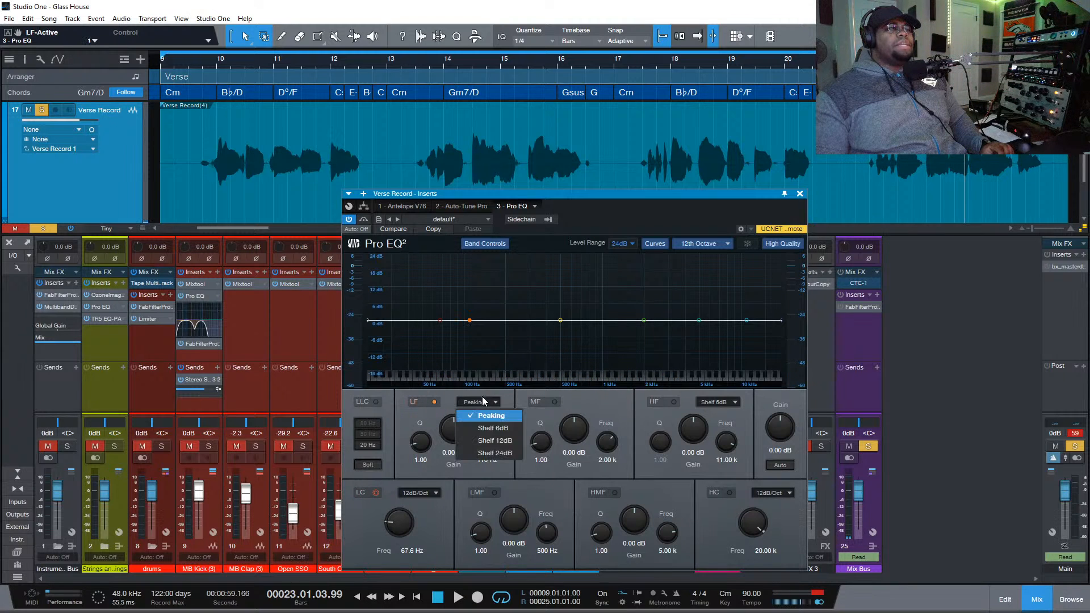
pyautogui.click(472, 454)
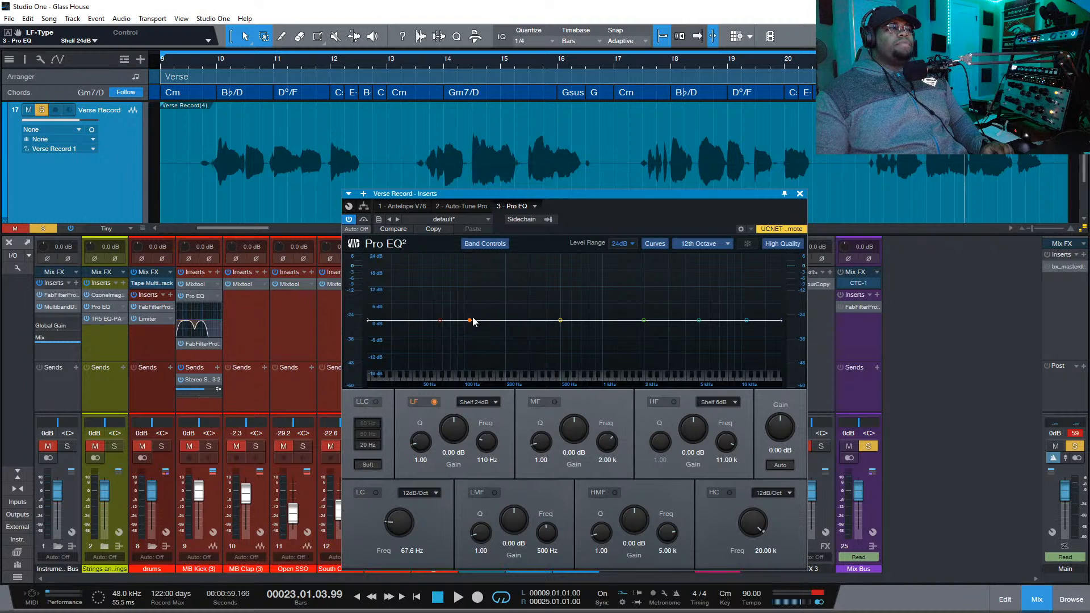
pyautogui.moveTo(437, 324); pyautogui.dragTo(471, 347)
pyautogui.doubleClick(450, 324)
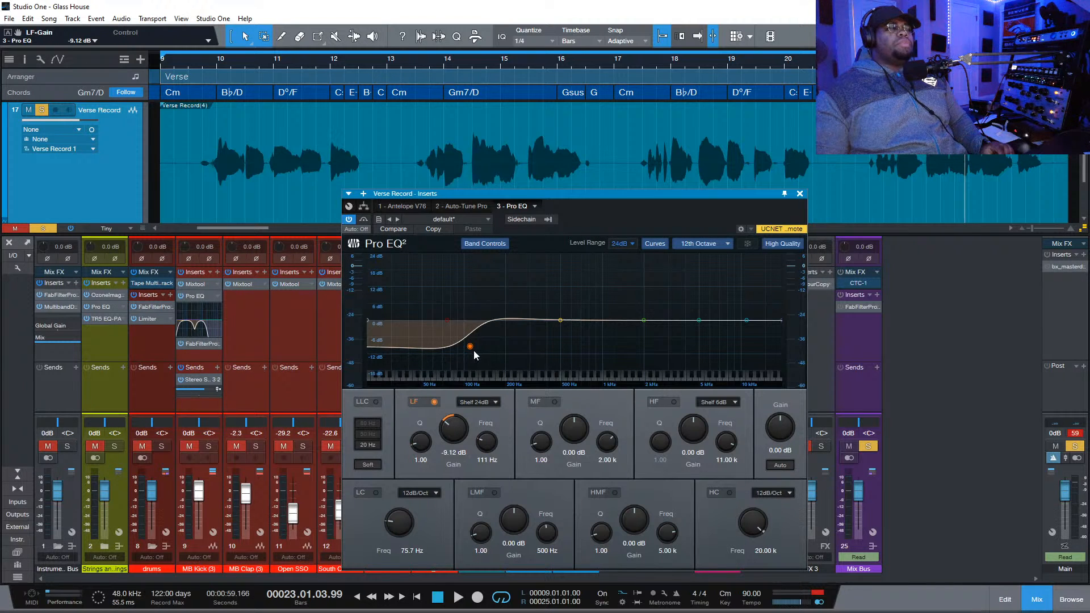
pyautogui.scroll(-3, 469, 348)
pyautogui.scroll(3, 469, 348)
pyautogui.press('space')
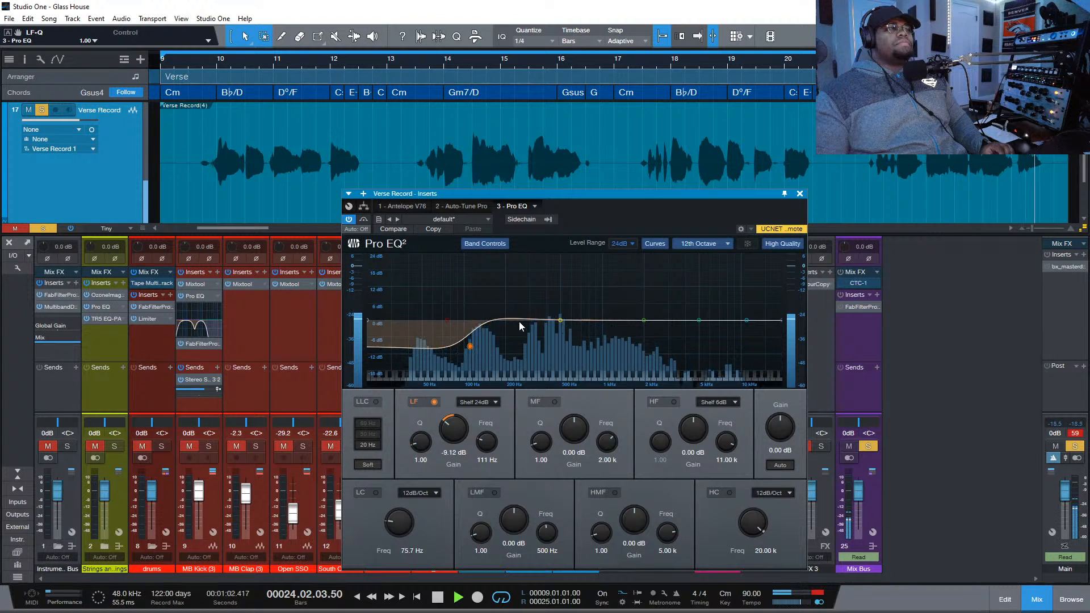
# Cut the Pro EQ LMF band 5.36 dB at 244 Hz, MF 2.58 dB at 1.05 kHz and HMF 2.58 dB at 2.71 kHz, with Q 1.90
pyautogui.moveTo(519, 319); pyautogui.dragTo(518, 336)
pyautogui.scroll(9, 517, 336)
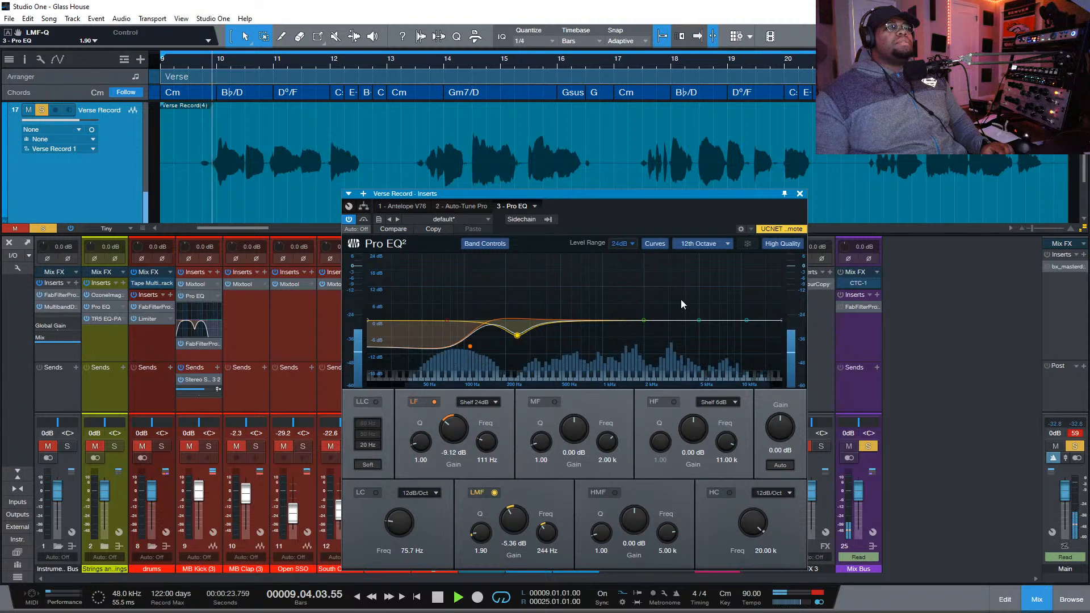
pyautogui.moveTo(645, 320); pyautogui.dragTo(608, 338)
pyautogui.scroll(5, 608, 338)
pyautogui.moveTo(608, 336); pyautogui.dragTo(606, 328)
pyautogui.moveTo(698, 322); pyautogui.dragTo(662, 328)
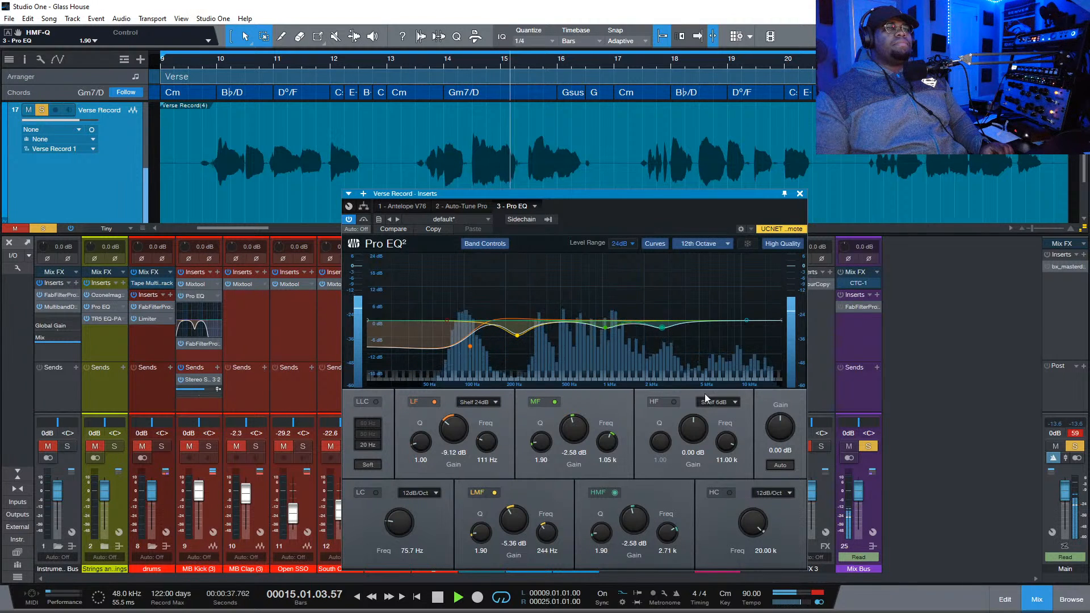
# Compare the vocal with Pro EQ bypassed and active, and close the plug-in
pyautogui.click(364, 220)
pyautogui.click(364, 220)
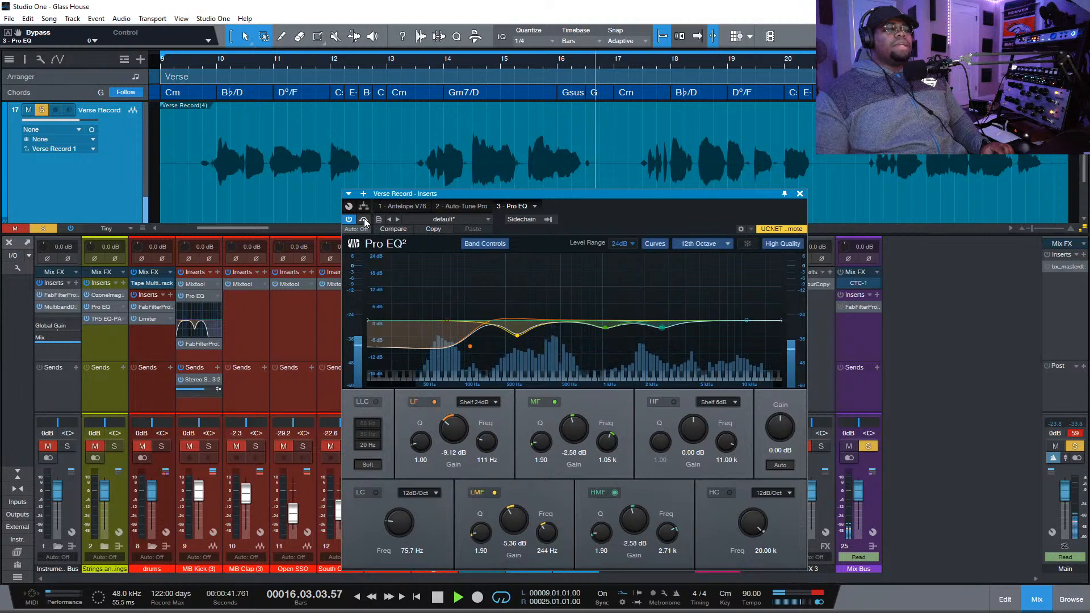
pyautogui.click(799, 194)
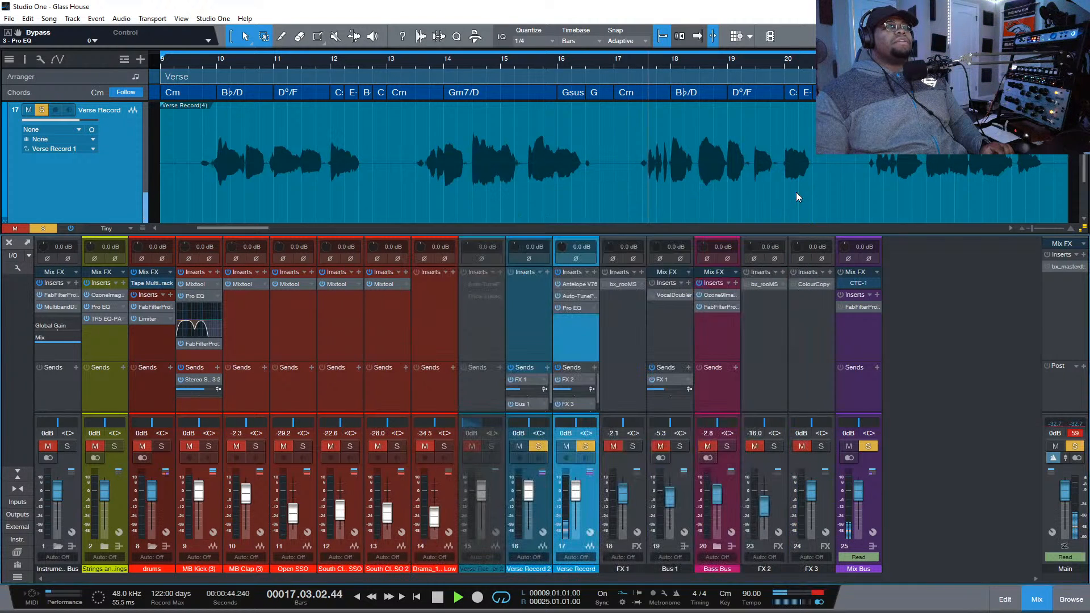
# Sort the insert list for Verse Record by folder and look through the Dynamics plug-ins for a vocal compressor
pyautogui.click(595, 272)
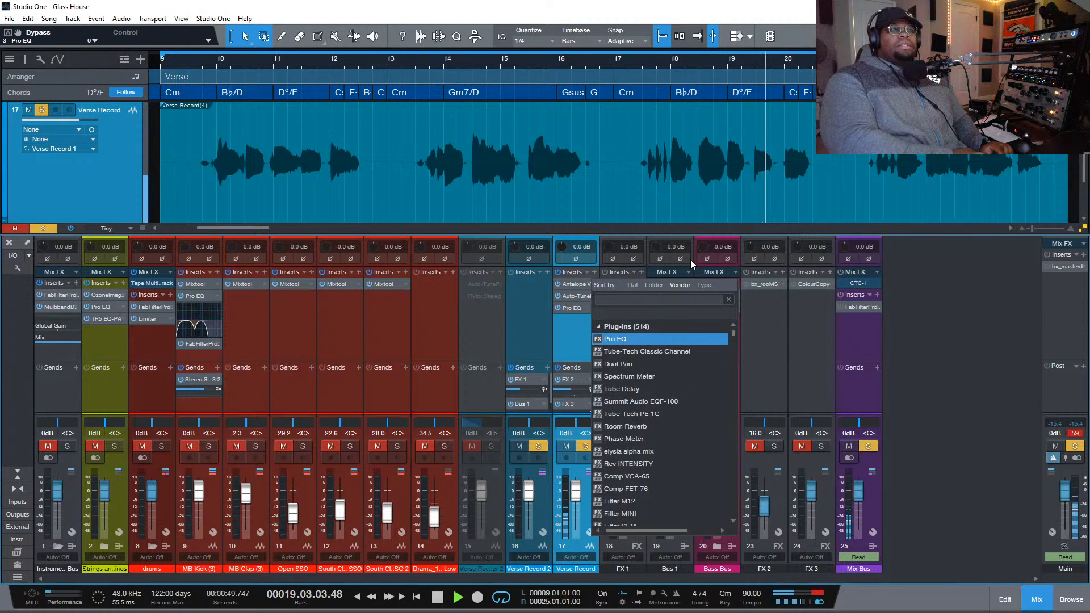
pyautogui.press('BackSpace')
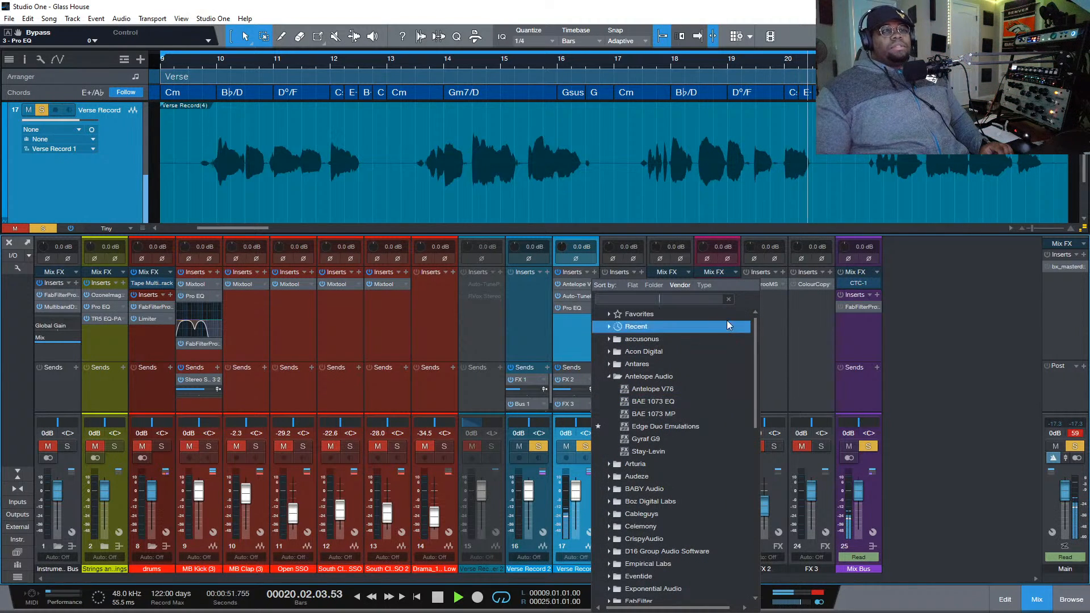
pyautogui.click(656, 284)
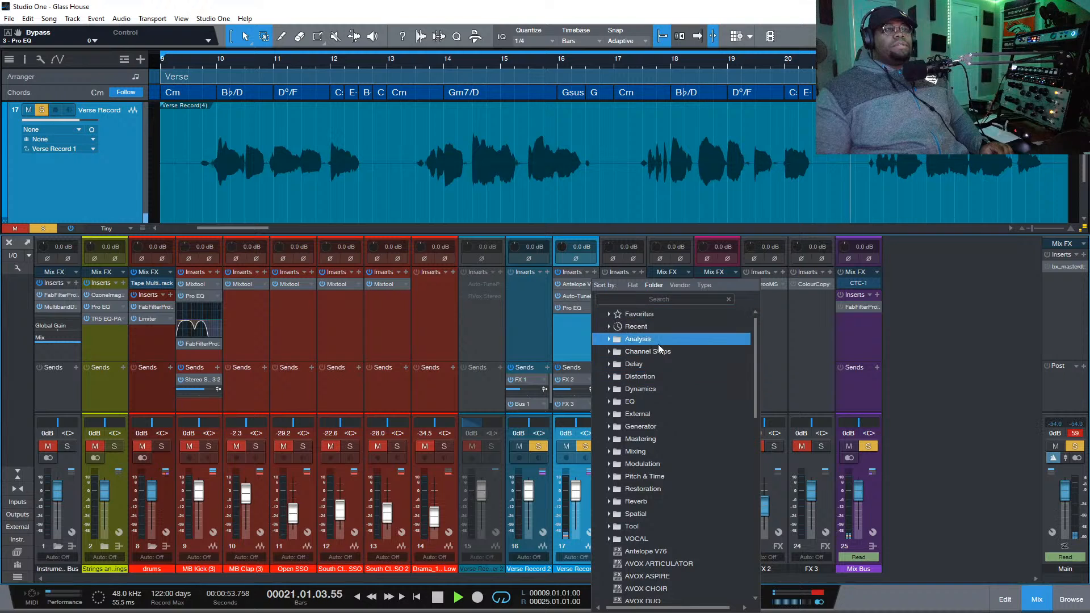
pyautogui.click(662, 388)
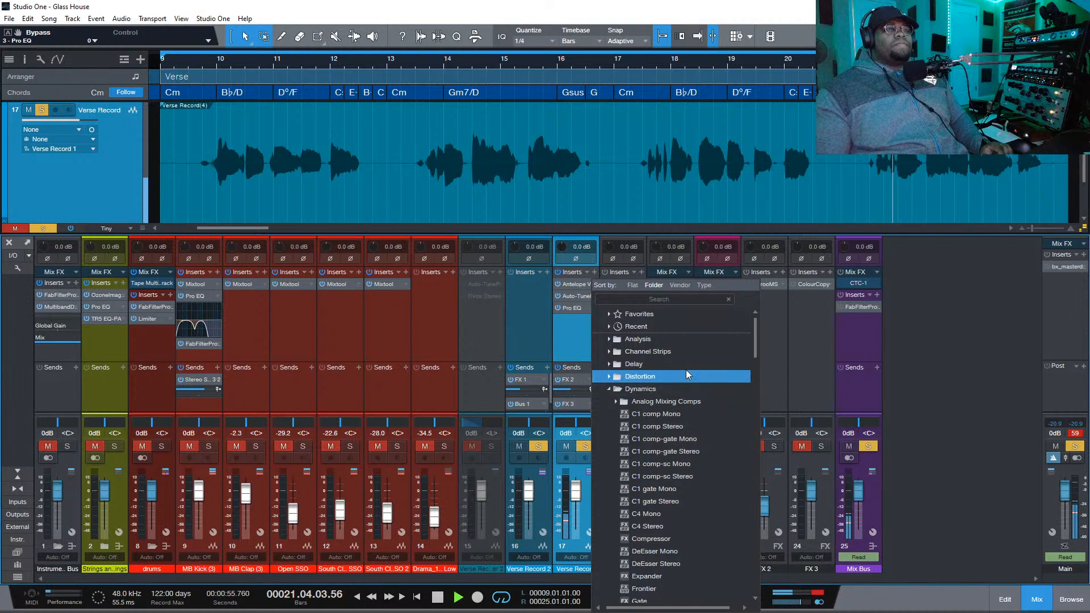
pyautogui.scroll(-2, 667, 492)
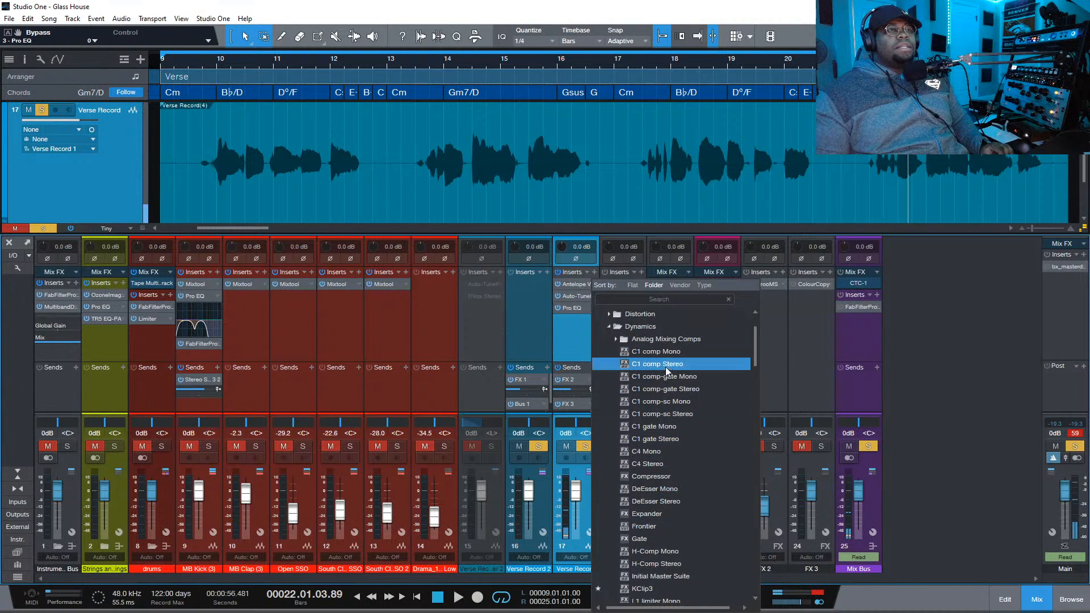
pyautogui.scroll(-3, 664, 565)
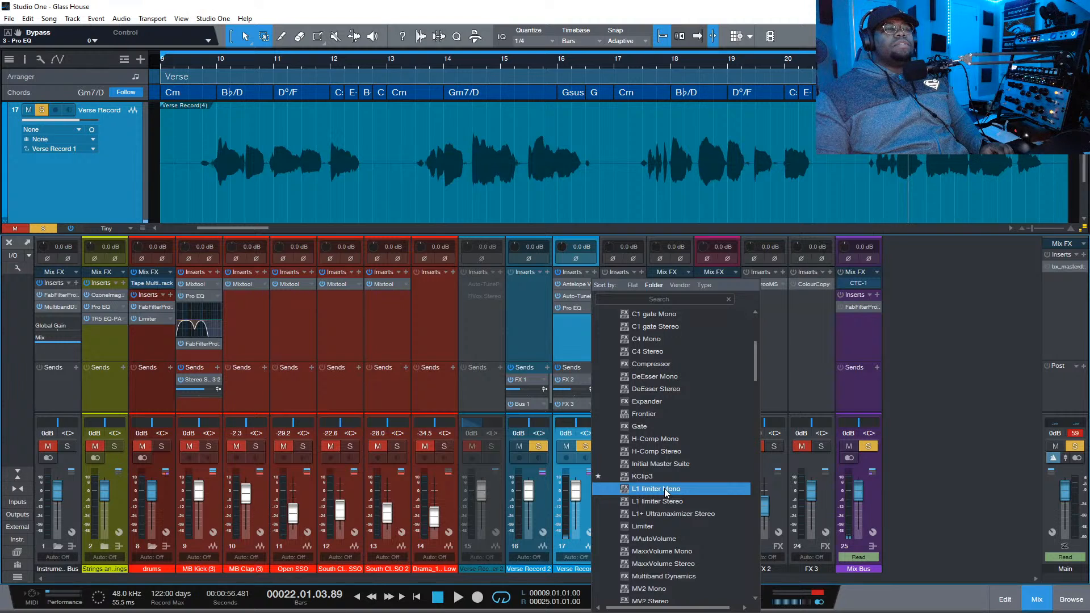
pyautogui.scroll(-1, 665, 488)
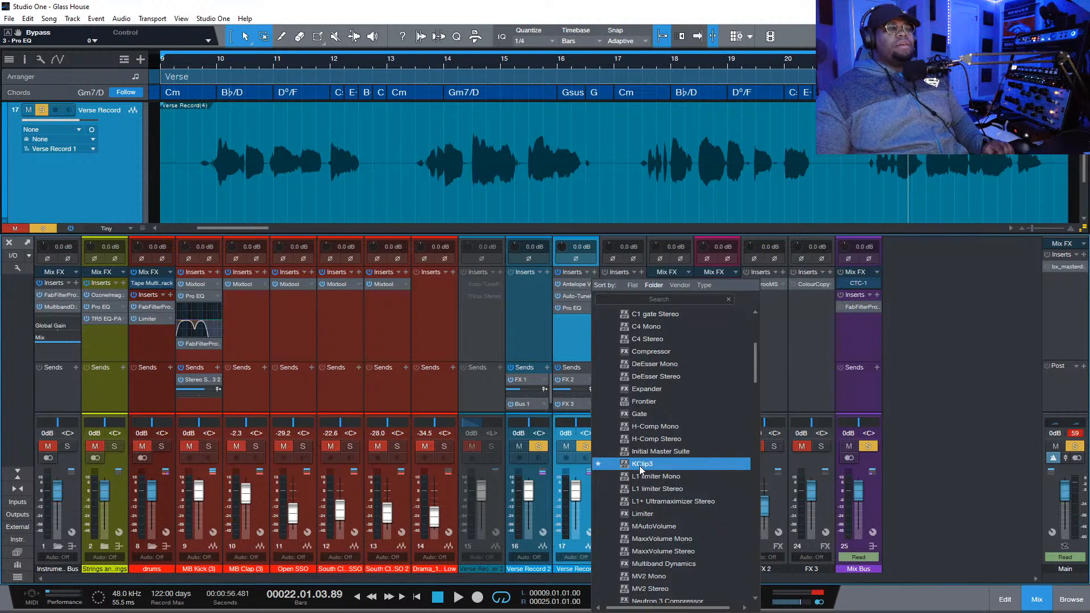
pyautogui.scroll(-2, 639, 466)
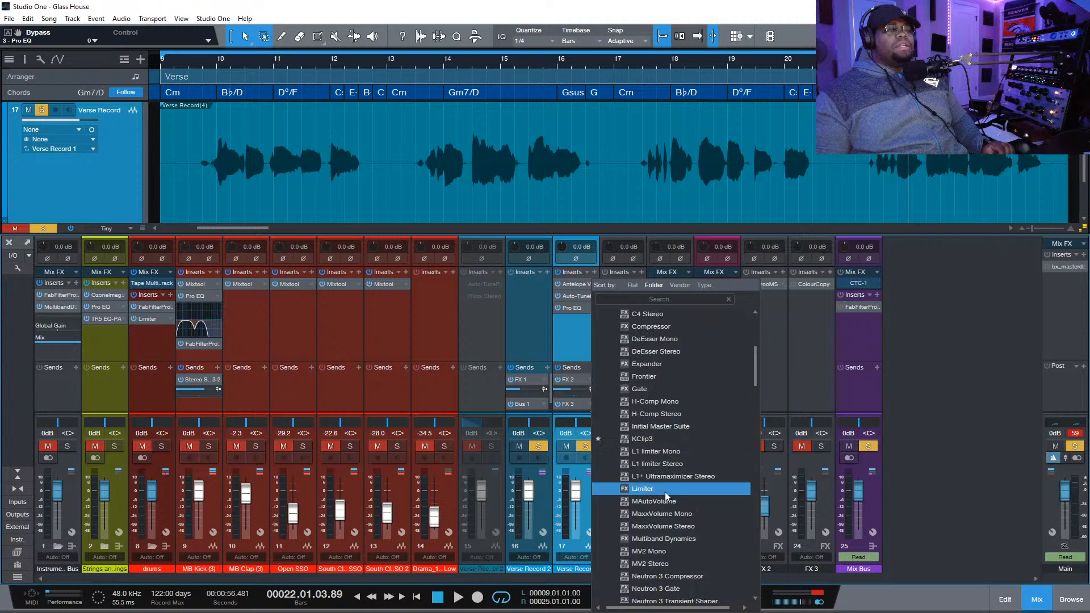
pyautogui.scroll(-2, 676, 494)
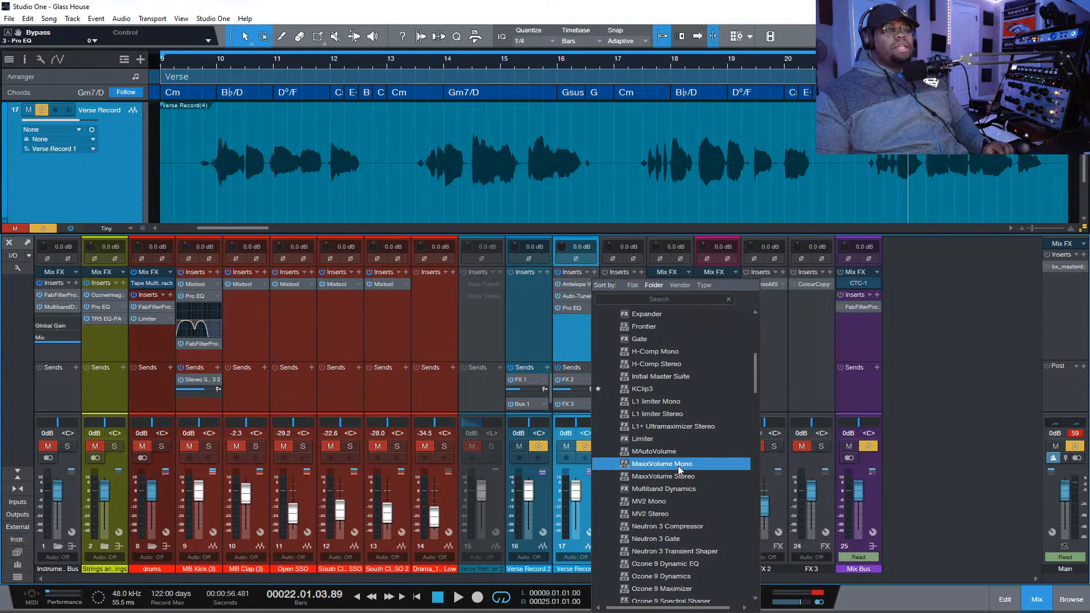
pyautogui.scroll(-3, 673, 492)
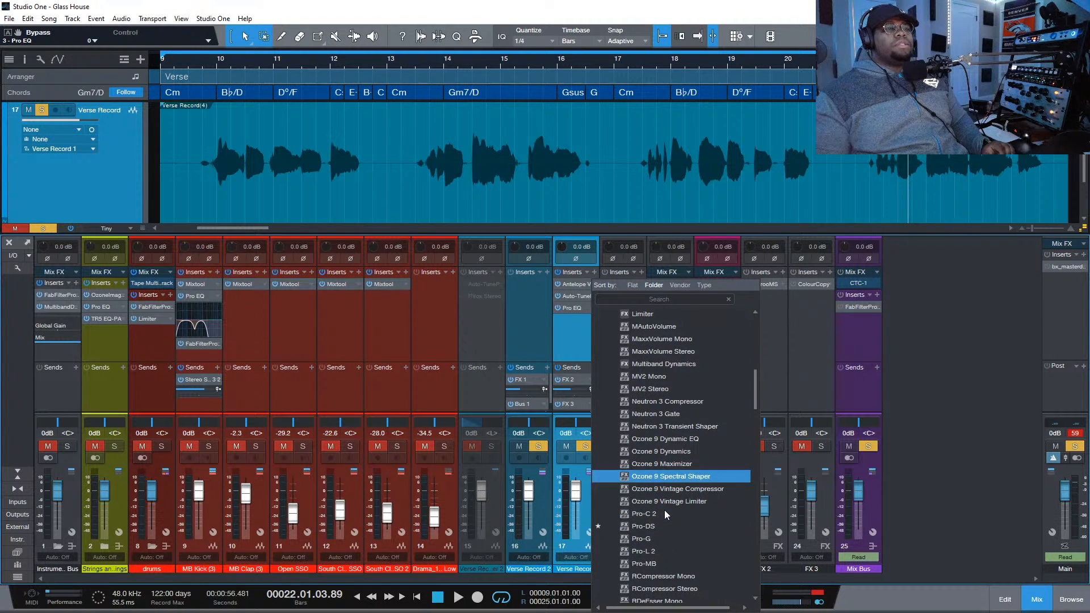
# Search the plug-ins for "rv" and insert RVox Mono after the Pro EQ on Verse Record
pyautogui.click(594, 273)
pyautogui.click(595, 274)
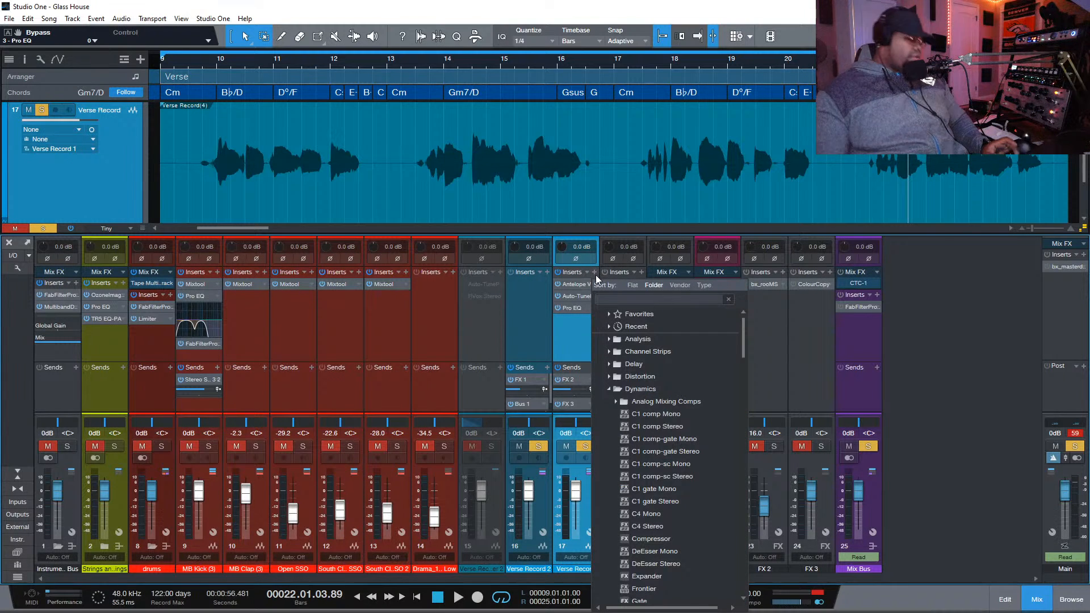
pyautogui.write('rv')
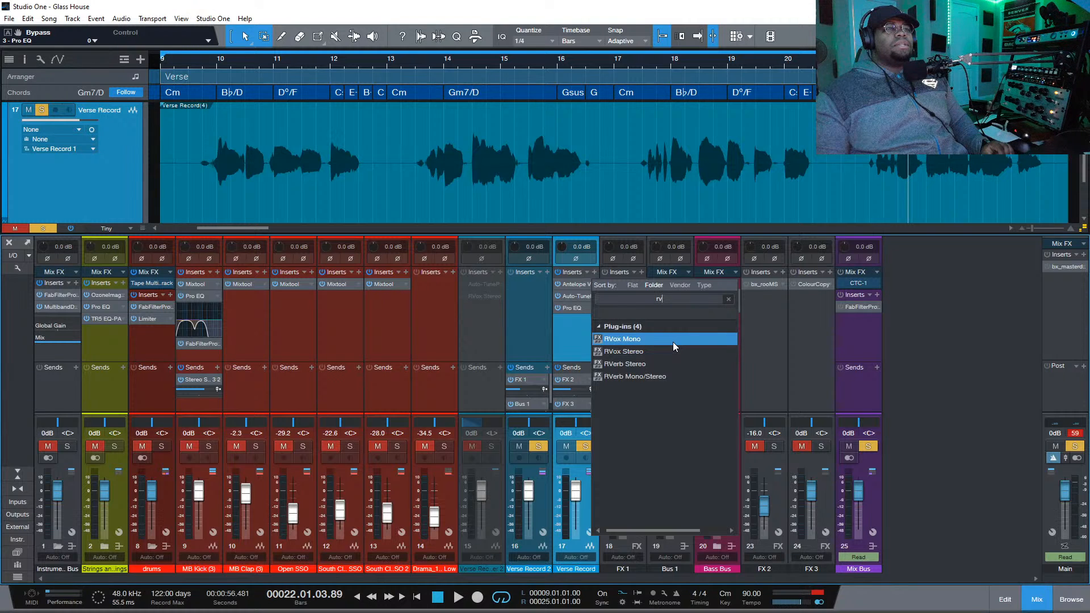
pyautogui.click(625, 365)
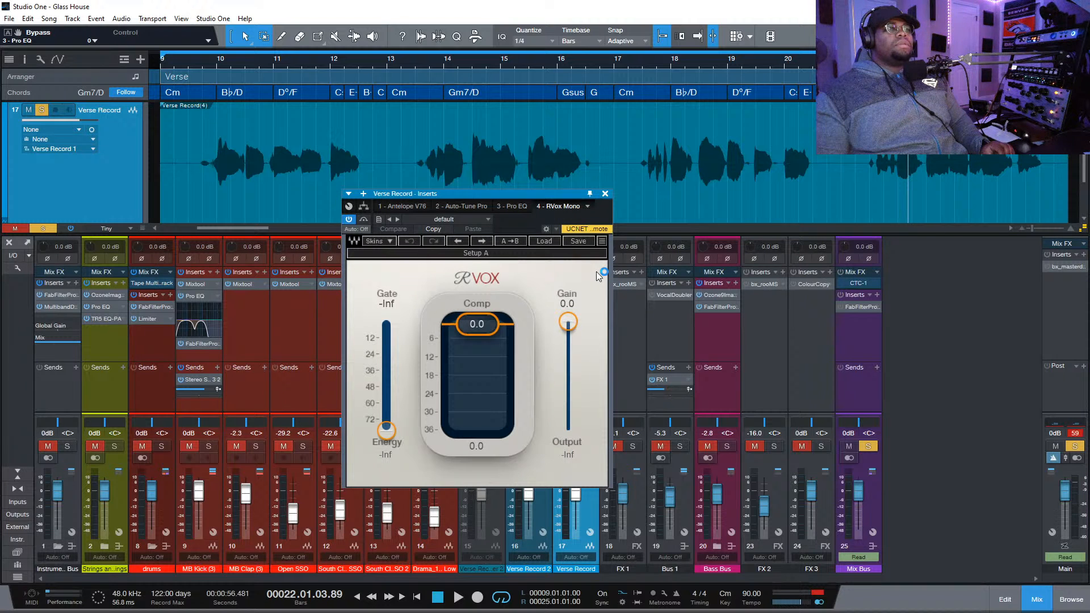
pyautogui.moveTo(537, 192); pyautogui.dragTo(717, 227)
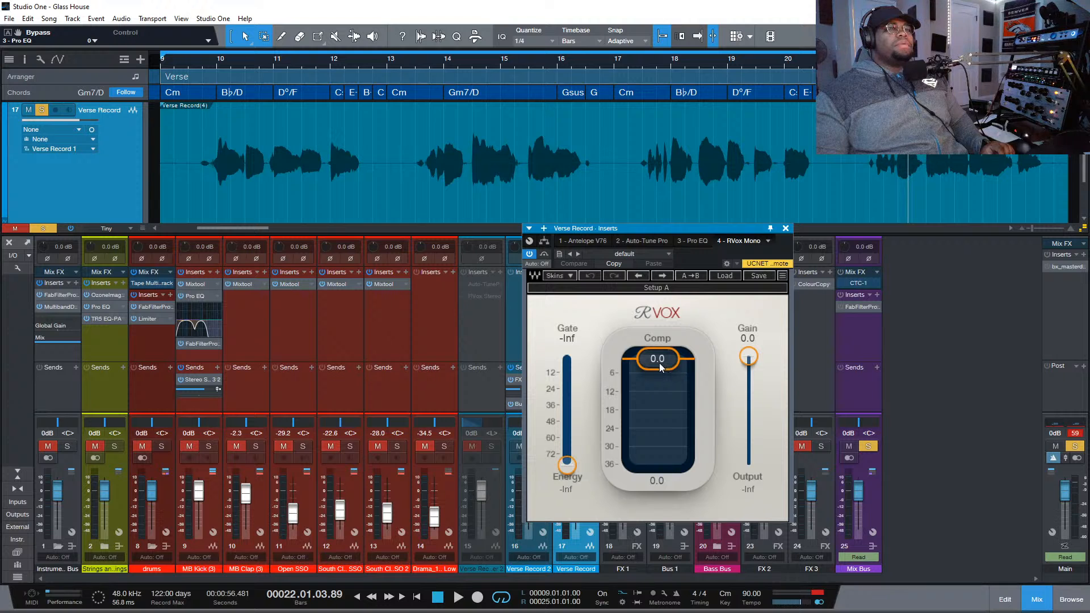
# Set the RVox gate to -54.2 and compression to -7.7 dB during playback, and close the plug-in
pyautogui.press('space')
pyautogui.moveTo(567, 466); pyautogui.dragTo(567, 452)
pyautogui.moveTo(658, 359); pyautogui.dragTo(657, 376)
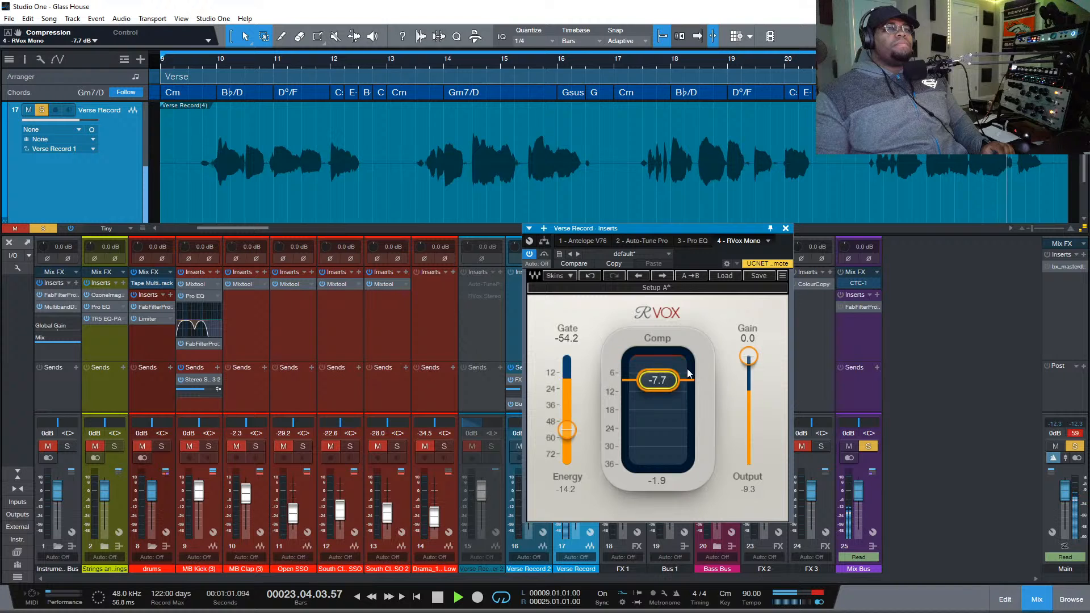
pyautogui.click(786, 228)
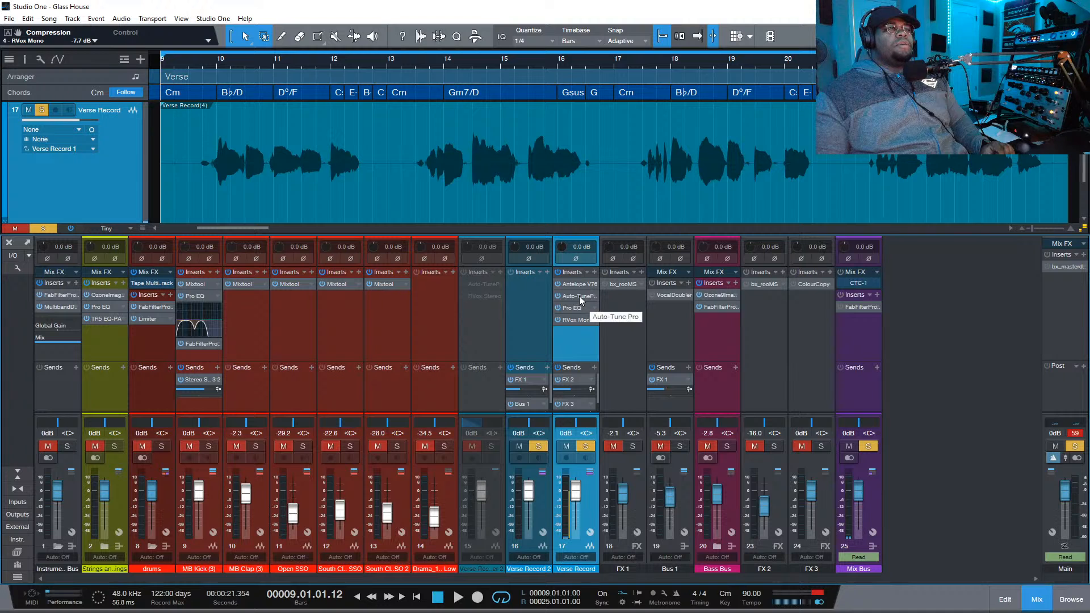
# Insert a second Pro EQ after RVox on Verse Record and lower its LF band 6.94 dB at 111 Hz
pyautogui.click(594, 274)
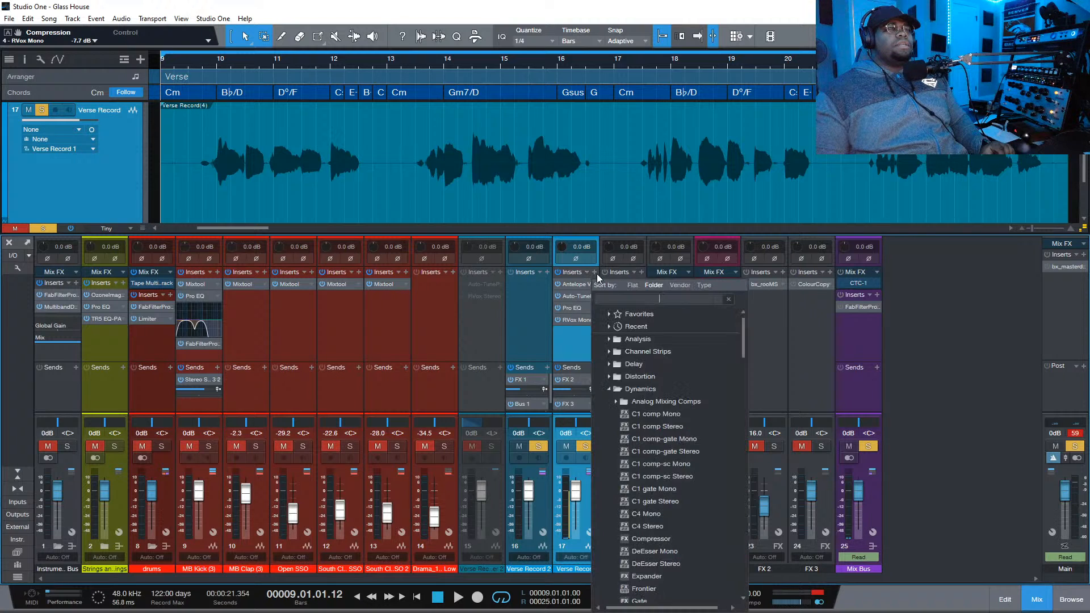
pyautogui.write('e')
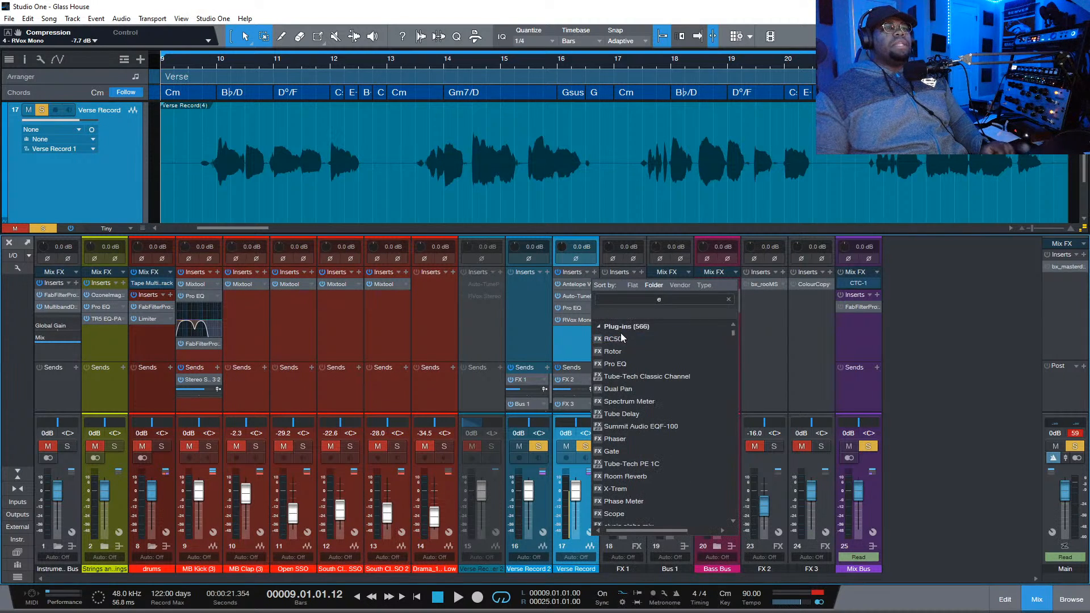
pyautogui.click(624, 367)
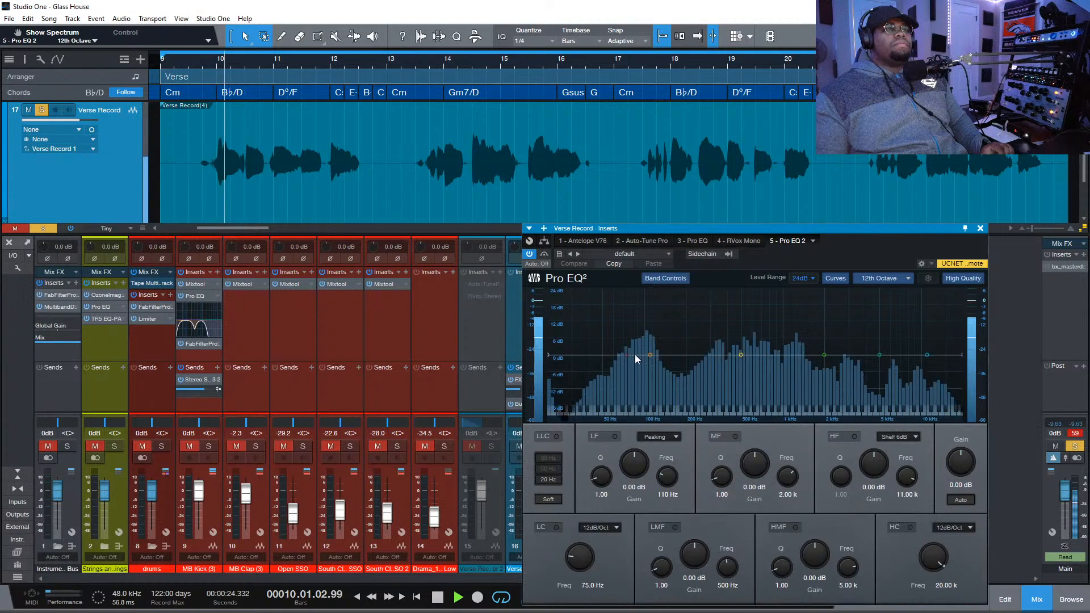
pyautogui.moveTo(649, 355); pyautogui.dragTo(650, 375)
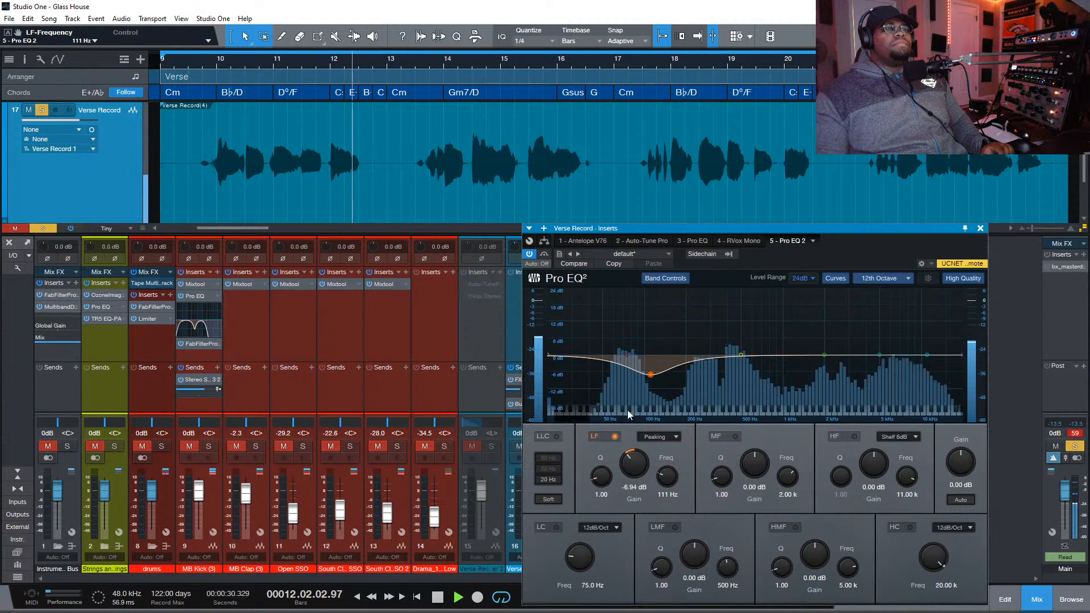
# Enable the second Pro EQ's low cut at 75.7 Hz with a 48 dB/Oct slope
pyautogui.click(627, 355)
pyautogui.moveTo(623, 368); pyautogui.dragTo(629, 400)
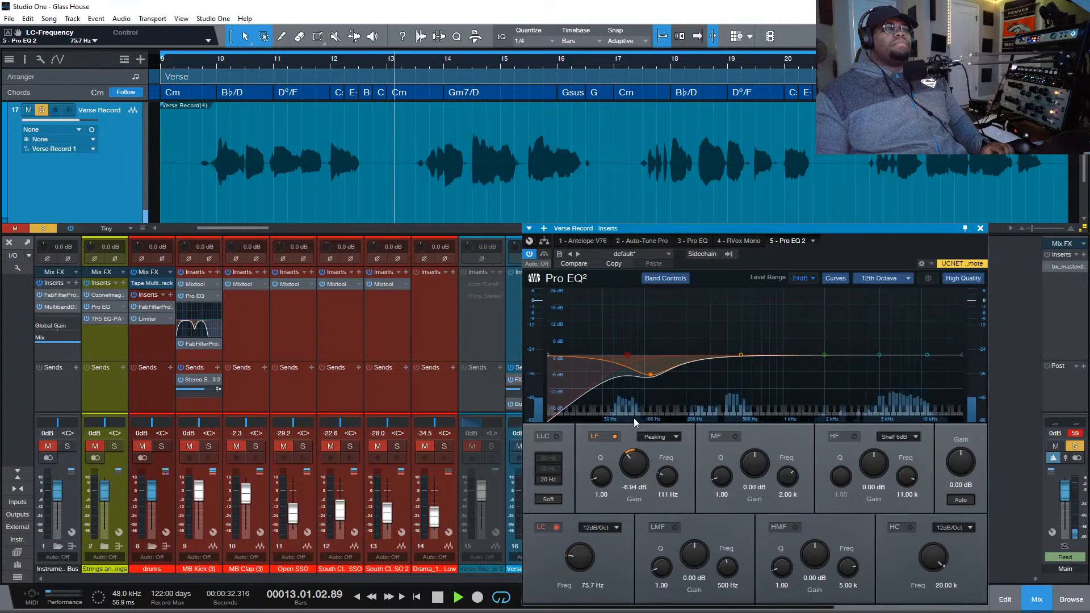
pyautogui.click(614, 529)
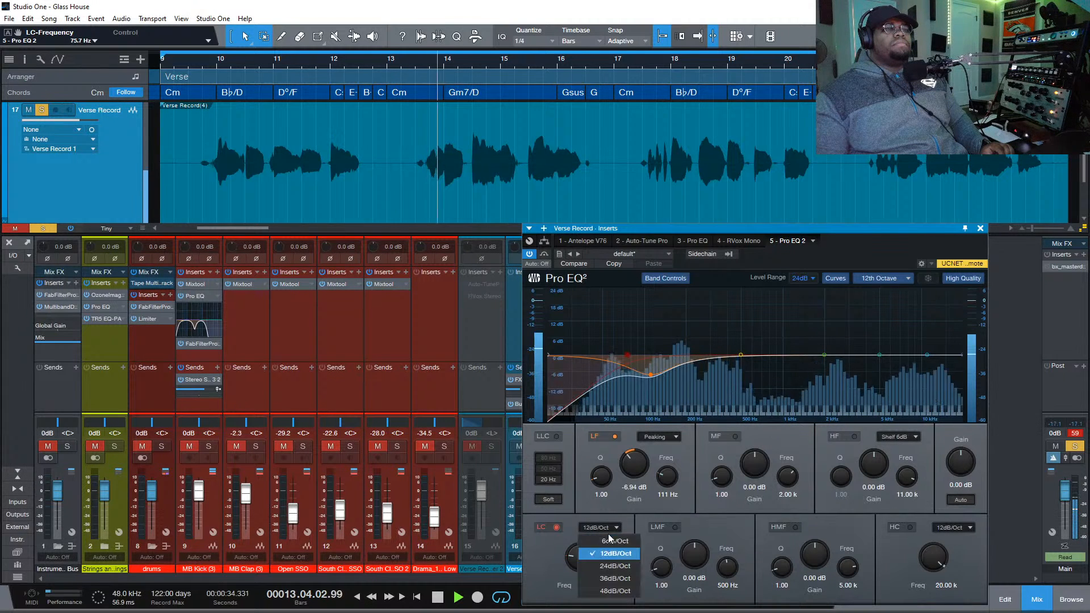
pyautogui.click(622, 592)
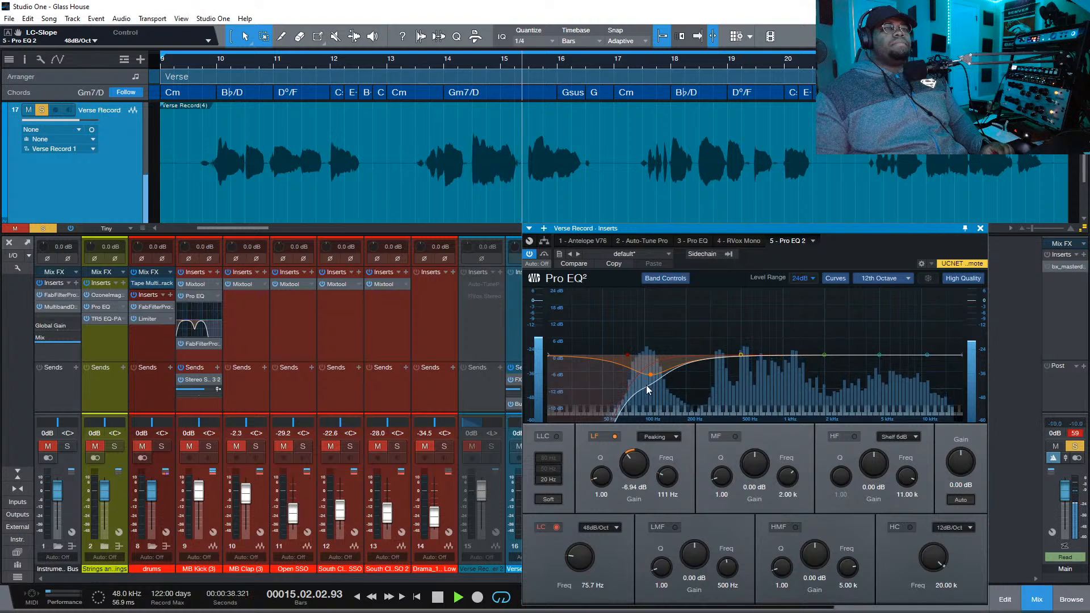
# Cut LF 5.75 dB at 94 Hz with Q 1.90 and MF 5.95 dB at 586 Hz with Q 1.60, and try a high-frequency boost
pyautogui.moveTo(653, 375)
pyautogui.mouseDown()
pyautogui.moveTo(652, 321)
pyautogui.moveTo(628, 312)
pyautogui.moveTo(639, 404)
pyautogui.moveTo(632, 372)
pyautogui.moveTo(643, 376)
pyautogui.mouseUp()
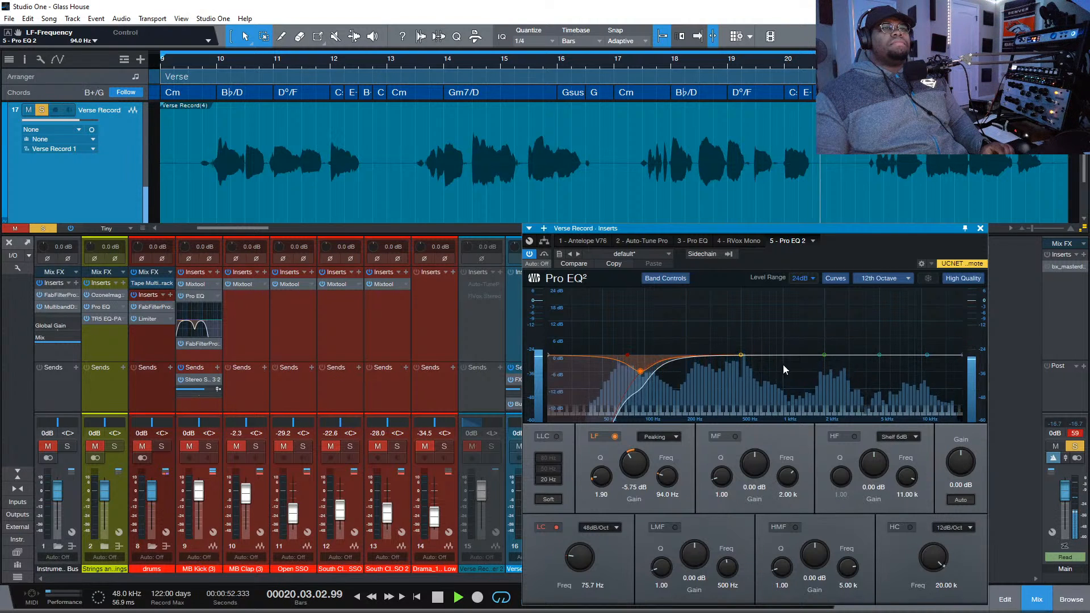
pyautogui.moveTo(825, 355); pyautogui.dragTo(751, 373)
pyautogui.scroll(3, 750, 373)
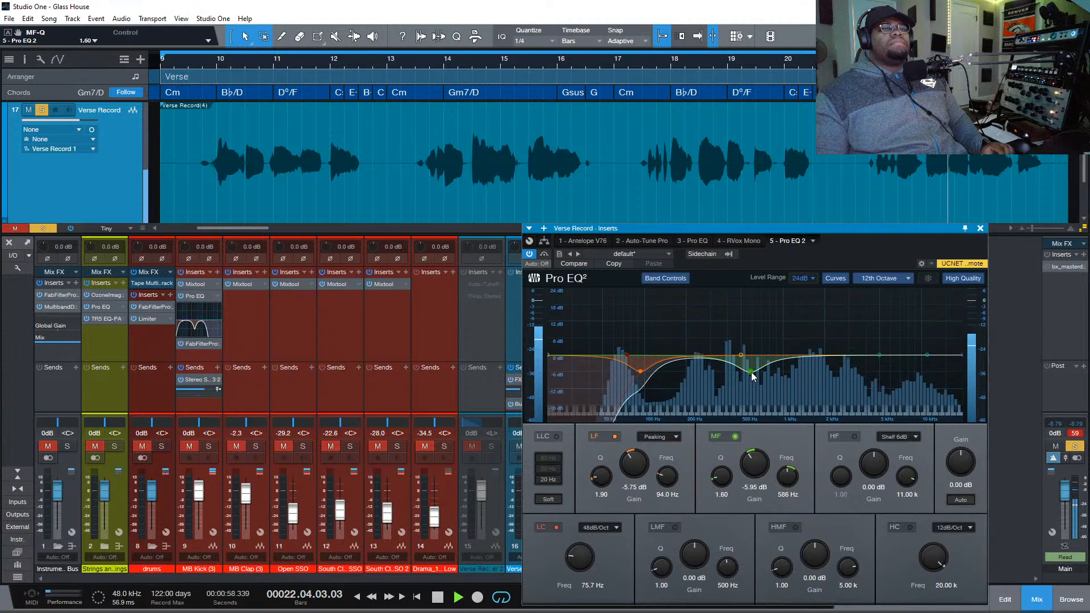
pyautogui.moveTo(879, 355); pyautogui.dragTo(918, 310)
# Close the second Pro EQ and take the verse vocals off solo and mute to hear them in the full mix
pyautogui.click(981, 228)
pyautogui.press('space')
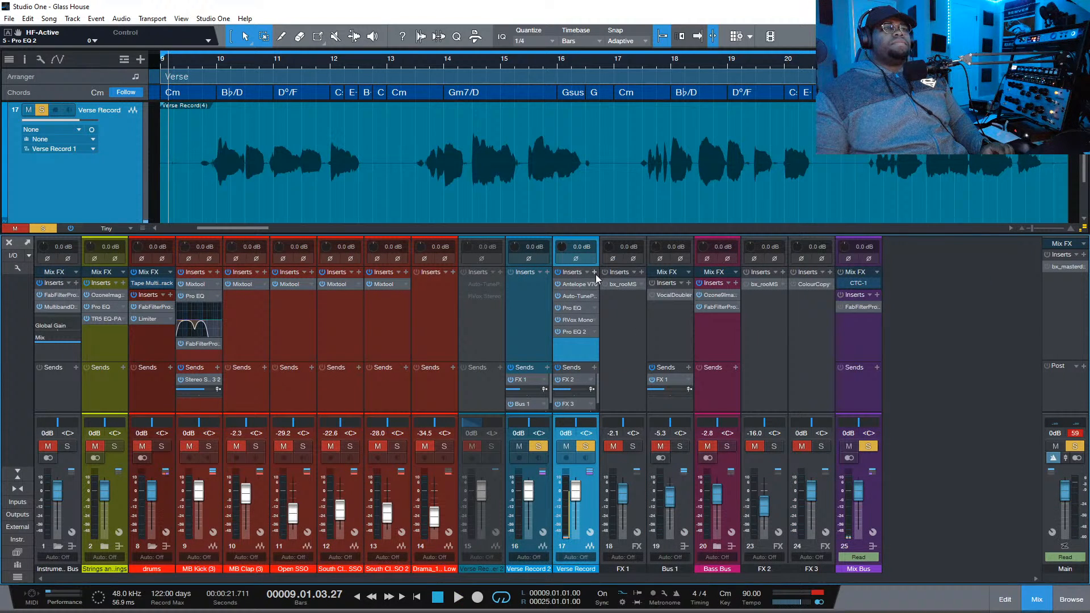
pyautogui.click(539, 446)
pyautogui.click(519, 446)
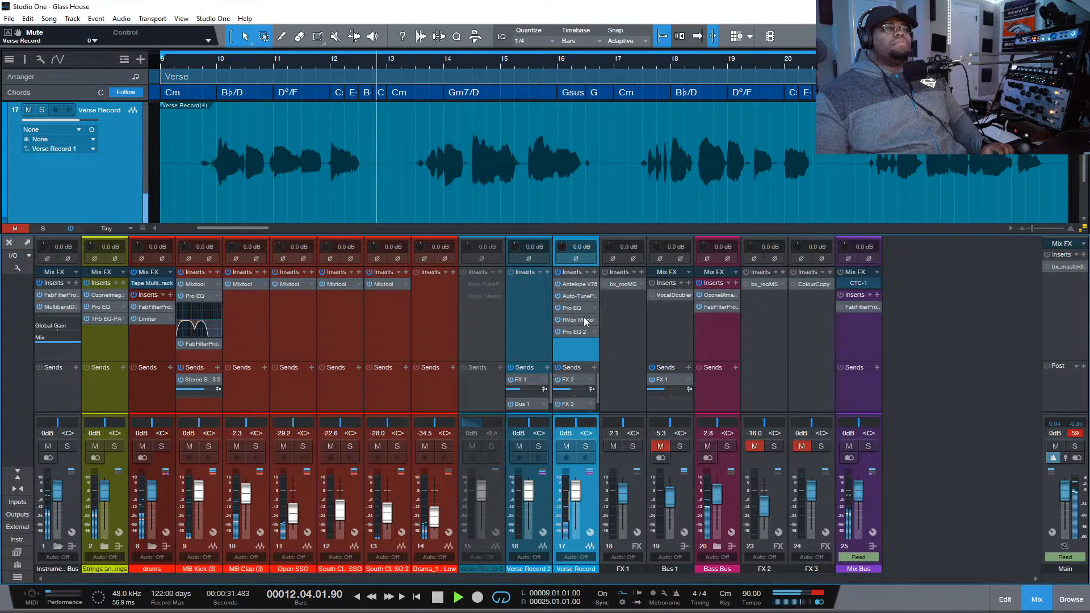
# Insert FabFilter Pro-DS after the second Pro EQ on Verse Record, and play the song with it
pyautogui.click(595, 273)
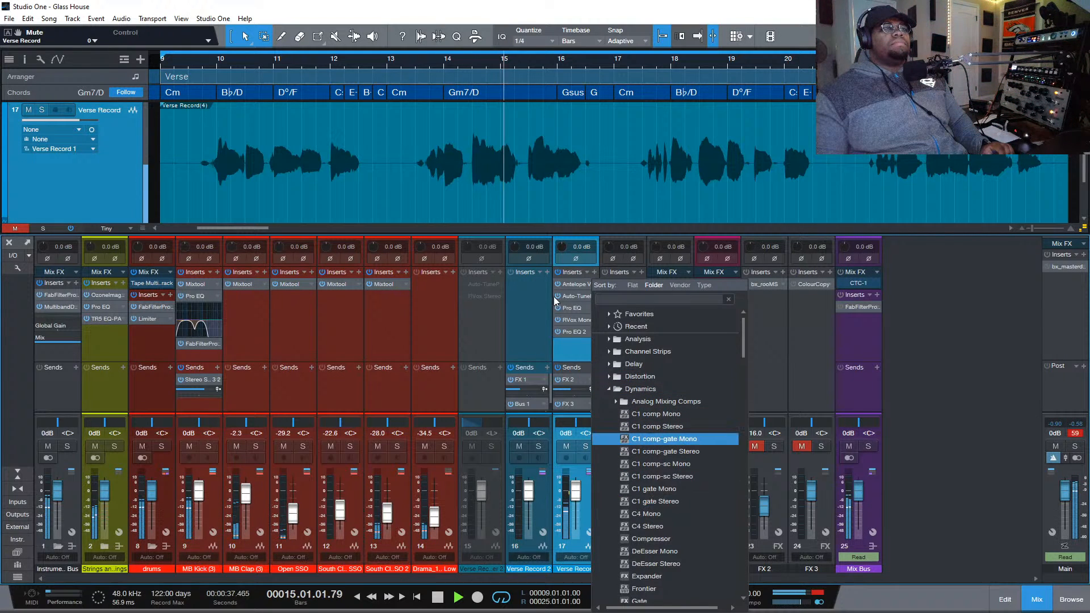
pyautogui.scroll(-4, 618, 544)
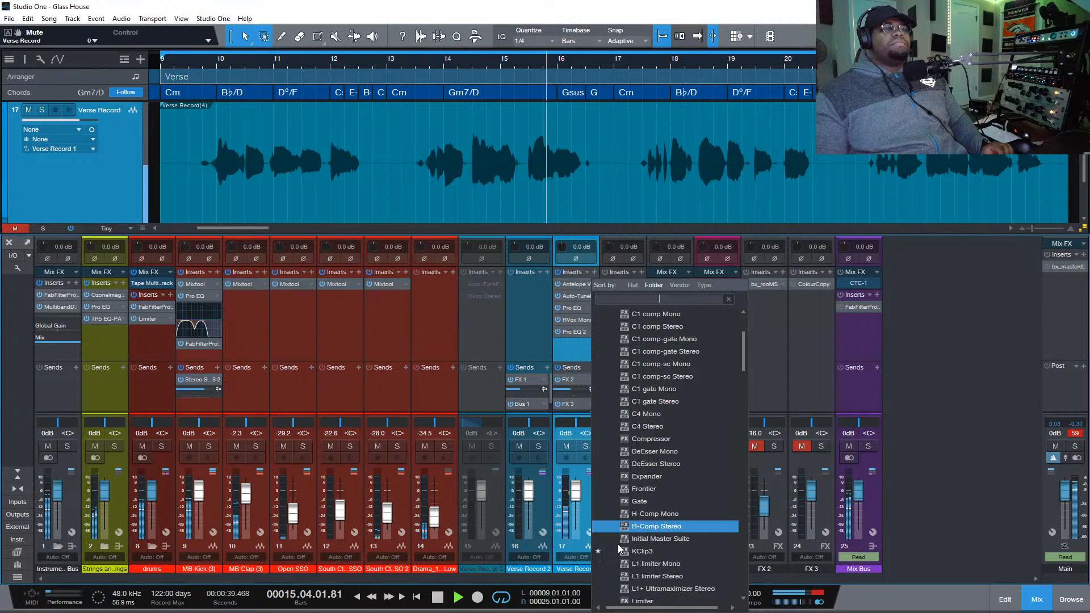
pyautogui.scroll(-2, 627, 559)
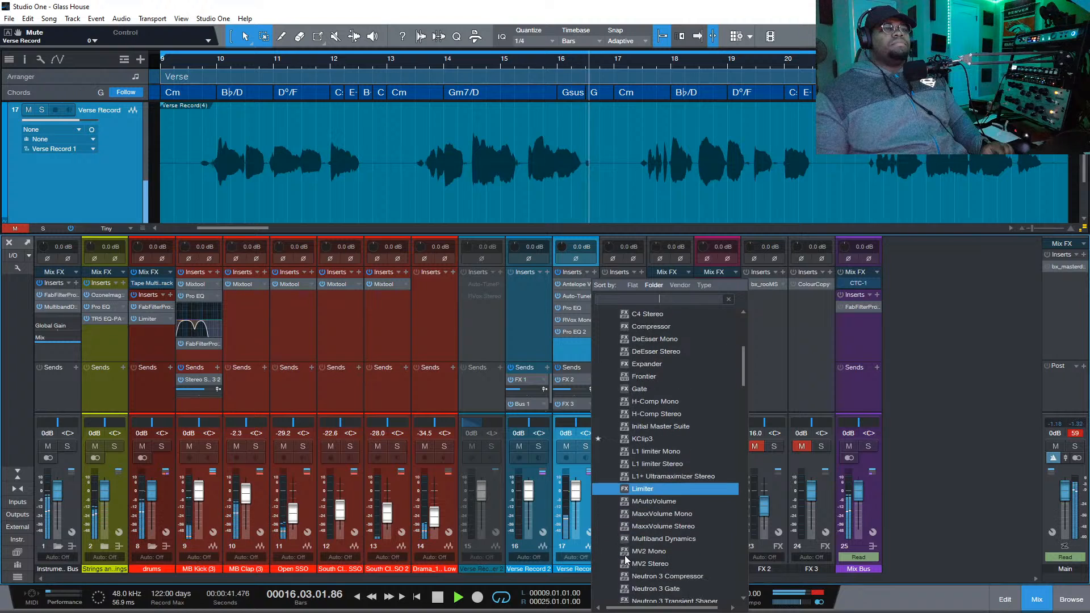
pyautogui.scroll(-10, 627, 562)
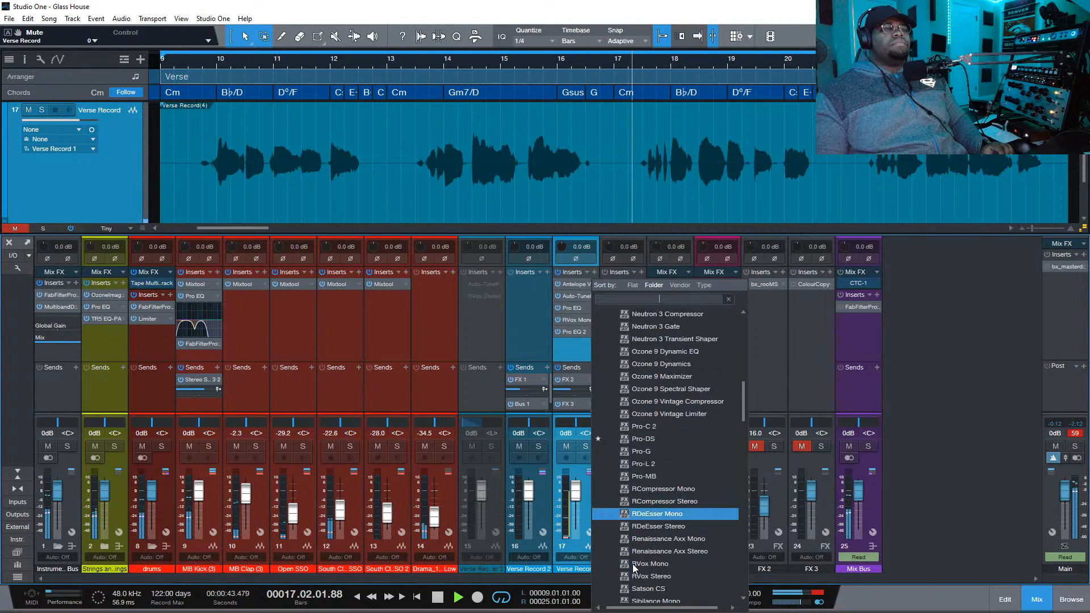
pyautogui.scroll(-5, 632, 564)
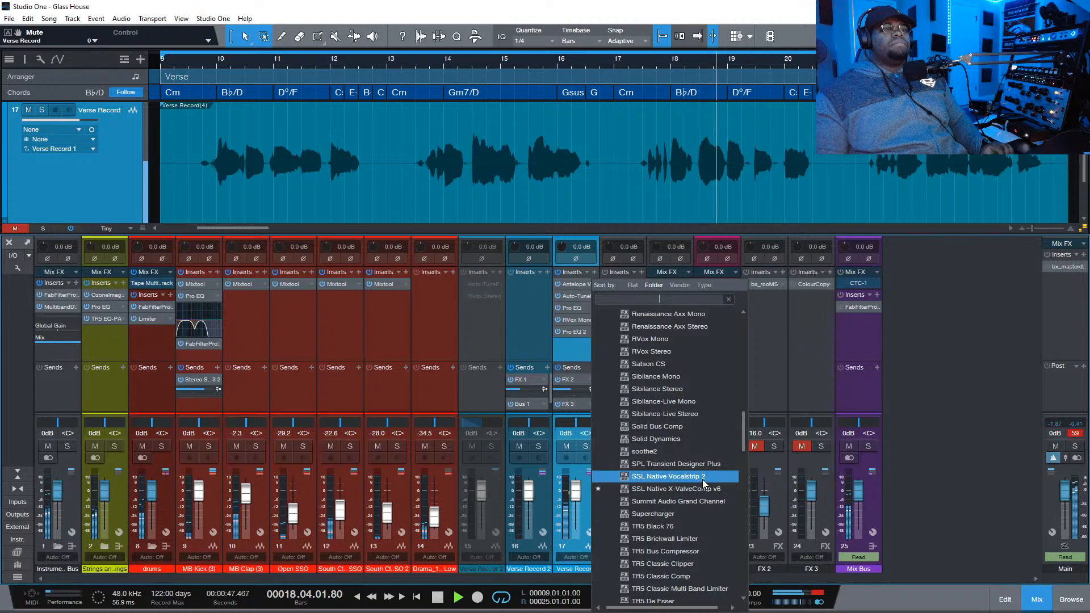
pyautogui.scroll(-2, 680, 523)
pyautogui.scroll(-2, 682, 517)
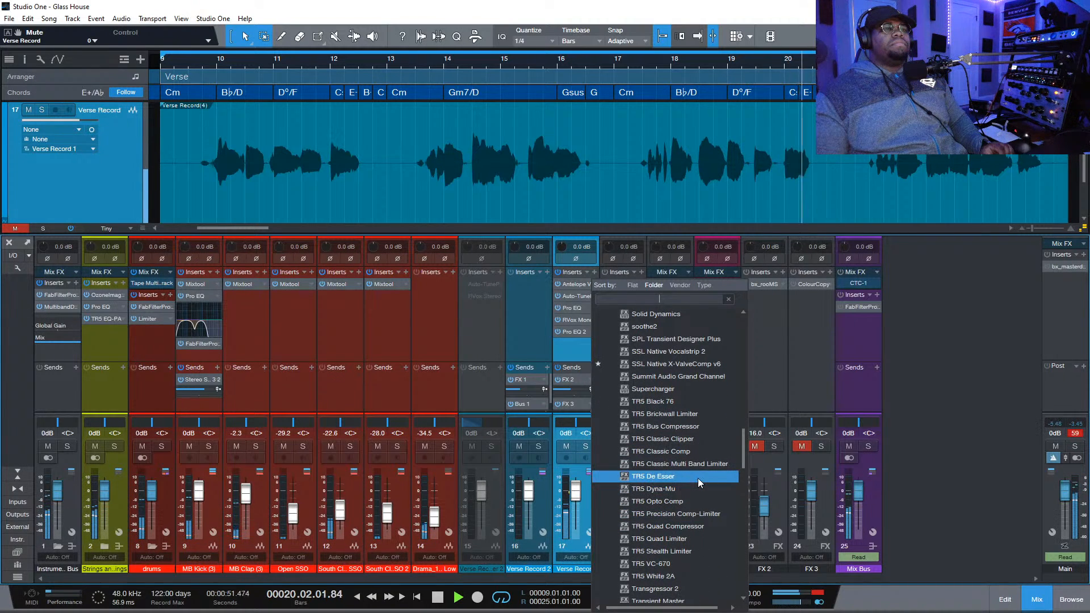
pyautogui.click(670, 303)
pyautogui.write('val')
pyautogui.click(612, 442)
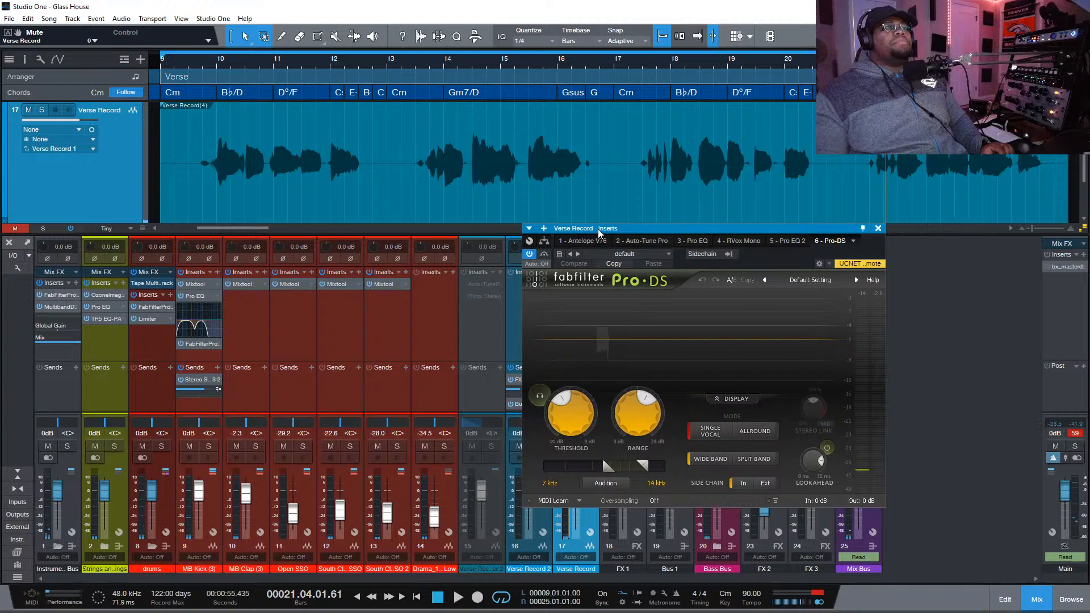
pyautogui.moveTo(599, 233); pyautogui.dragTo(715, 219)
pyautogui.press('space')
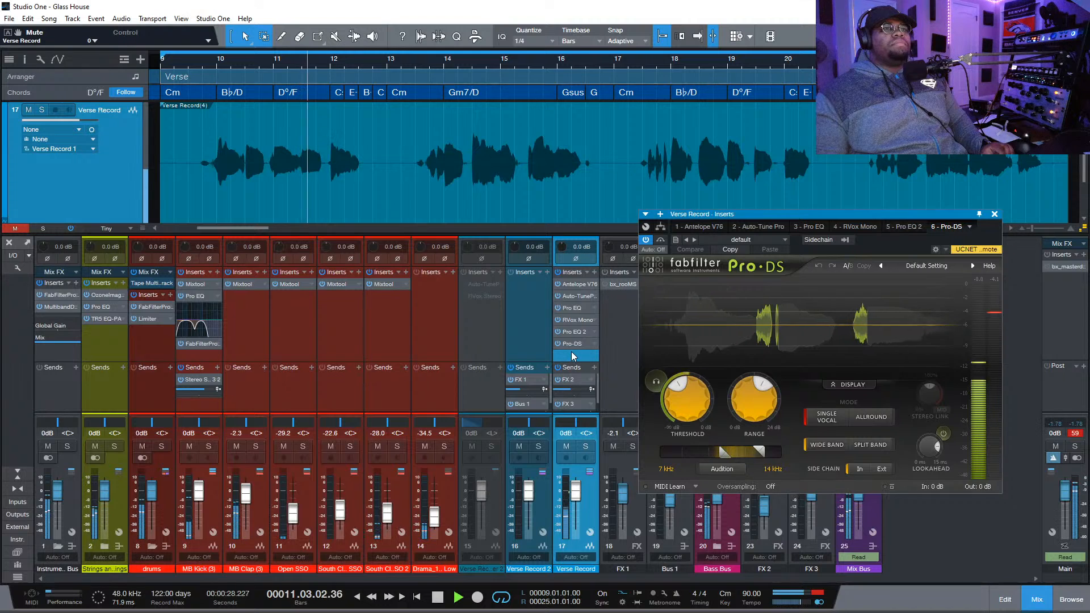
# Lower the Strings and things bus to -6.7 dB and the Bass Bus to -8.6 dB
pyautogui.click(594, 272)
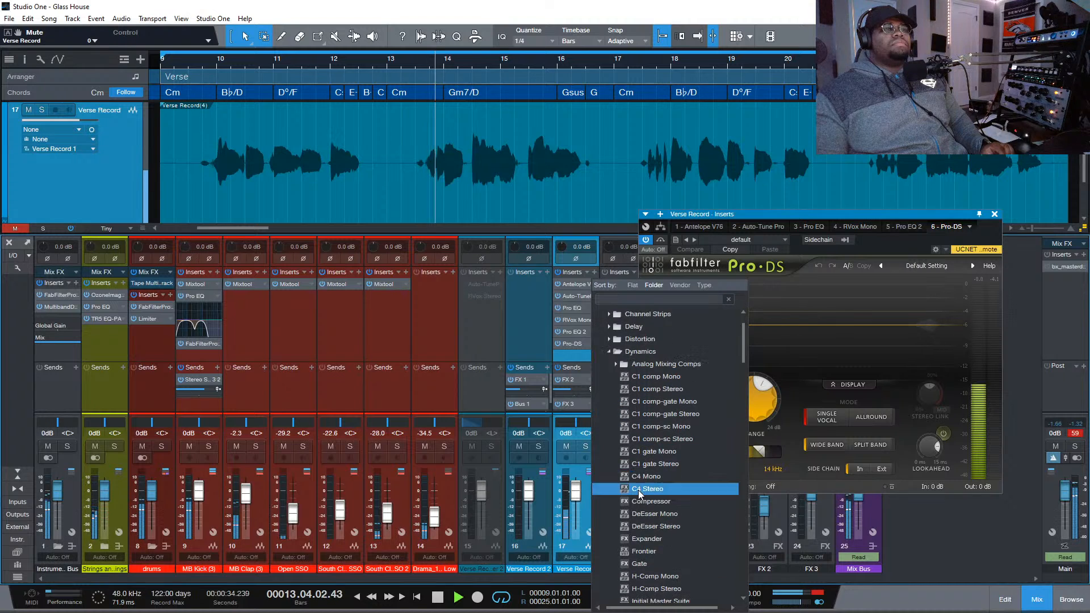
pyautogui.scroll(-2, 636, 500)
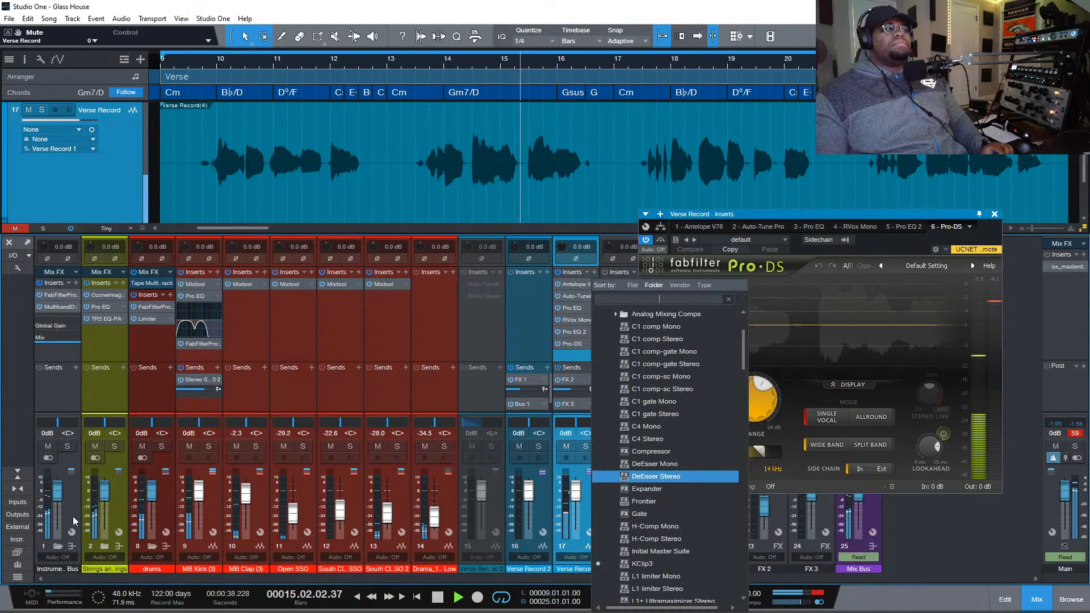
pyautogui.moveTo(108, 489); pyautogui.dragTo(107, 501)
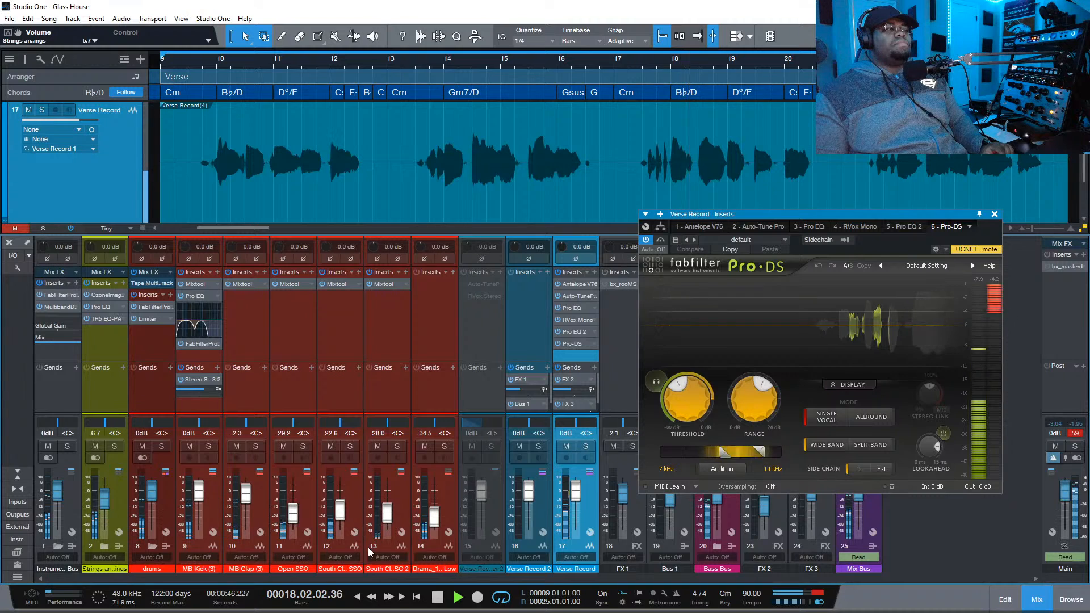
pyautogui.click(152, 546)
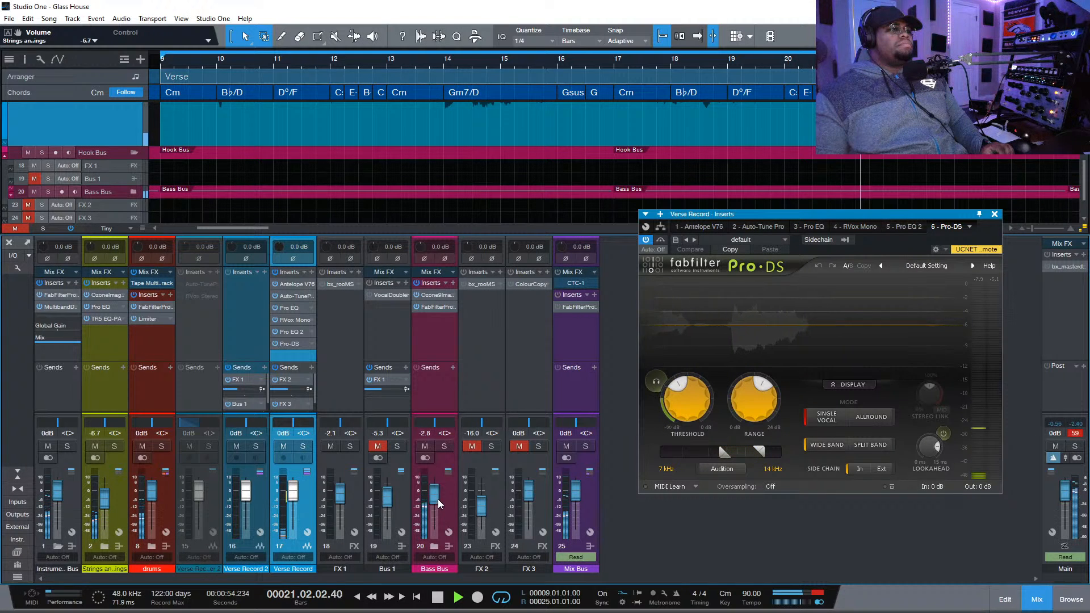
pyautogui.moveTo(438, 499); pyautogui.dragTo(438, 506)
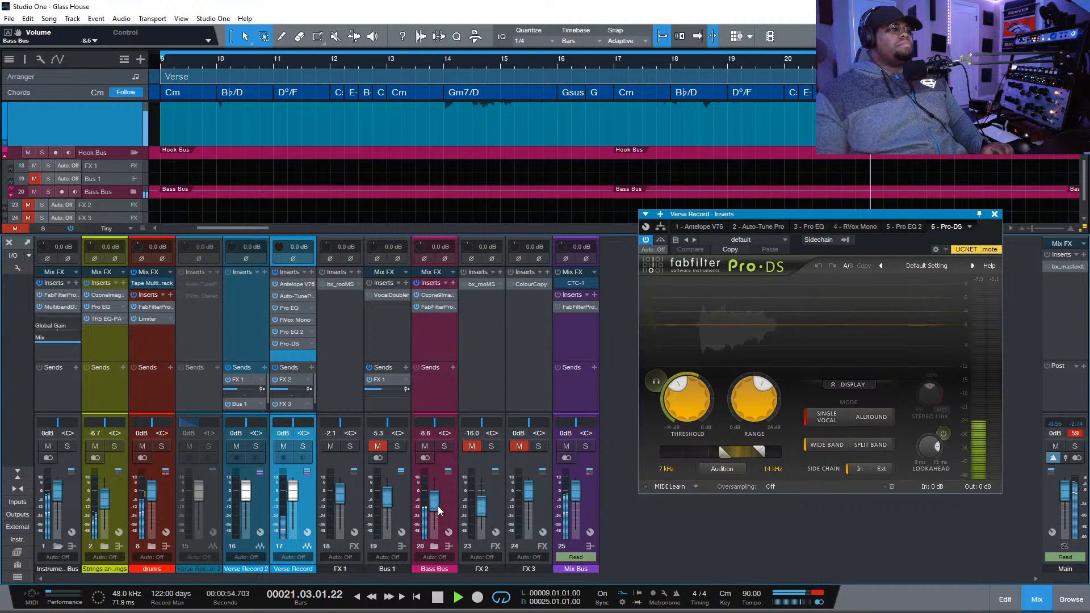
# Reveal the channel outputs in the mixer and route the Bass Bus to the Instrumental Bus
pyautogui.moveTo(447, 416); pyautogui.dragTo(451, 391)
pyautogui.click(436, 411)
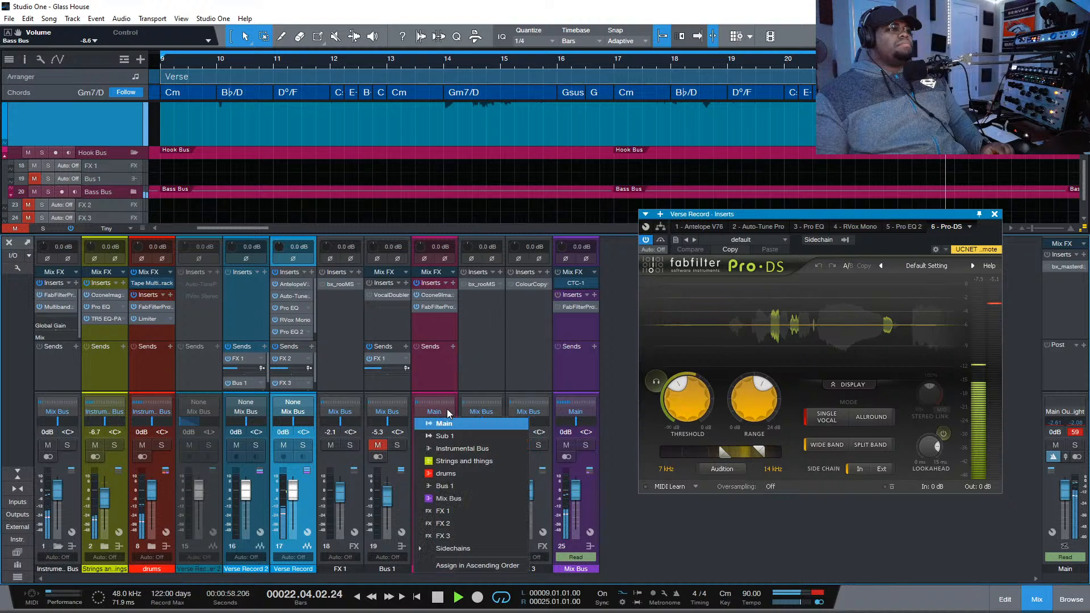
pyautogui.click(457, 449)
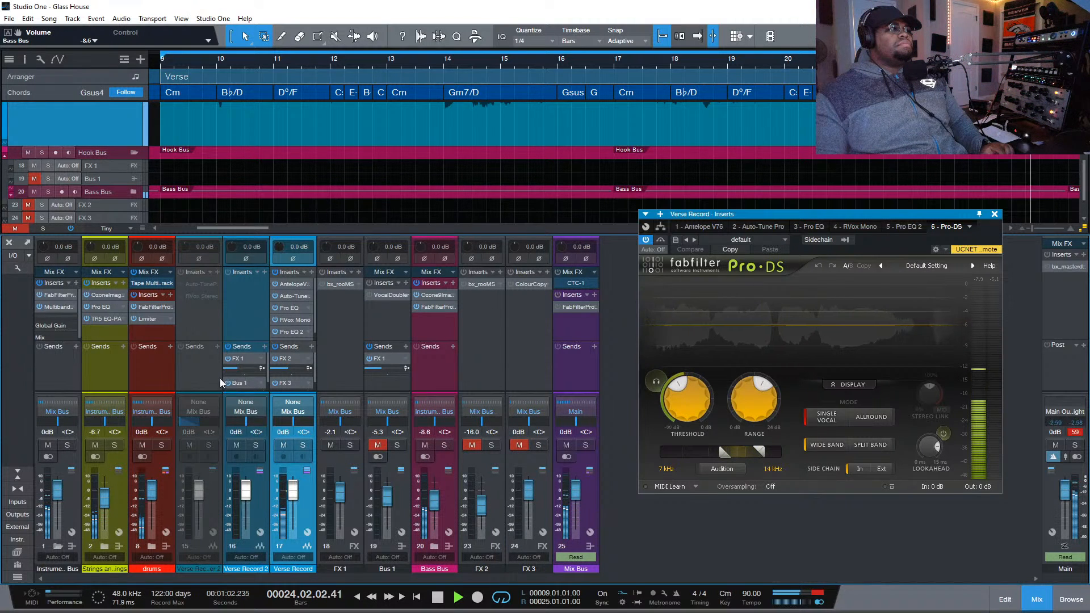
# Check the FabFilter Pro-Q 3 on the Instrumental Bus, and play the start of the verse
pyautogui.click(57, 295)
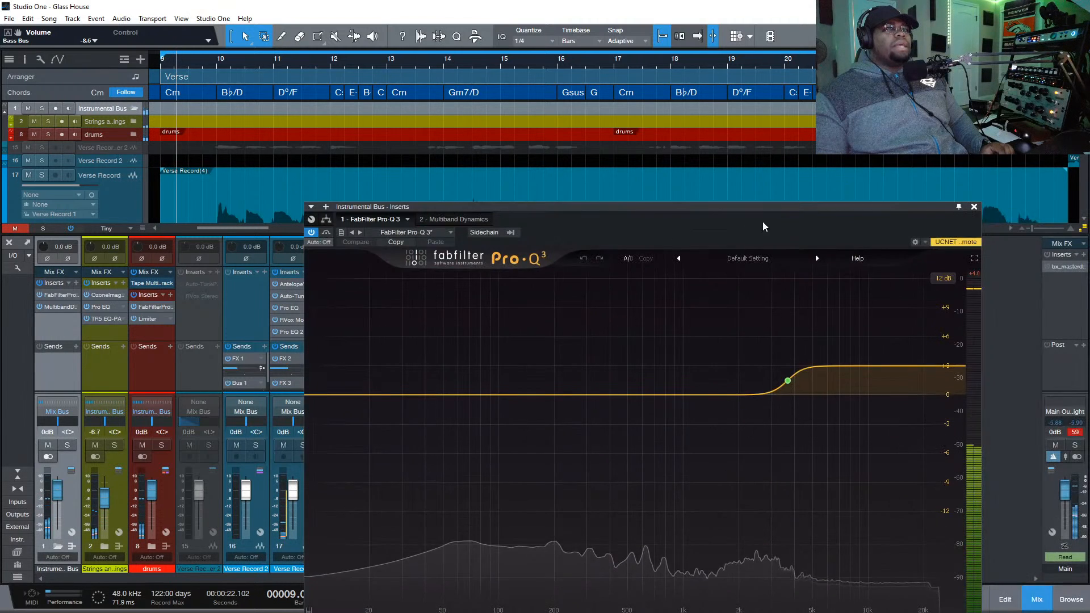
pyautogui.click(975, 207)
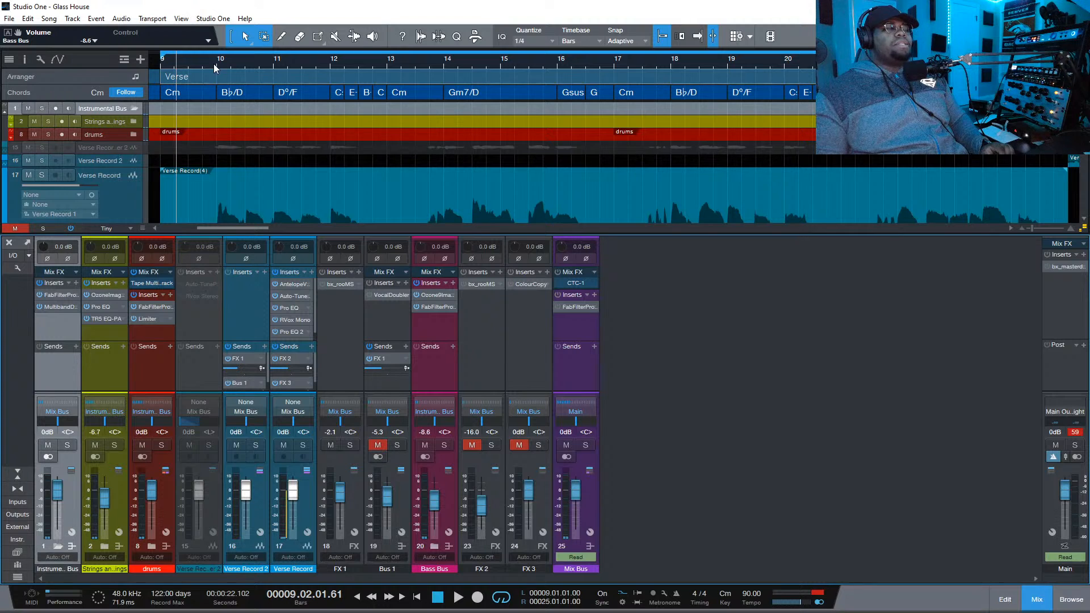
pyautogui.press('space')
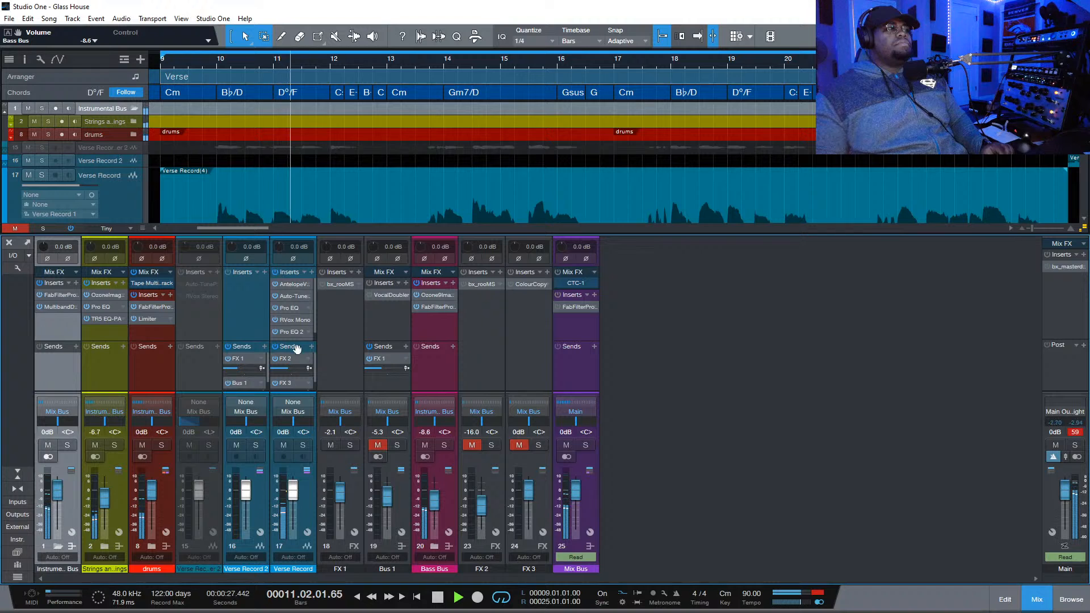
pyautogui.press('space')
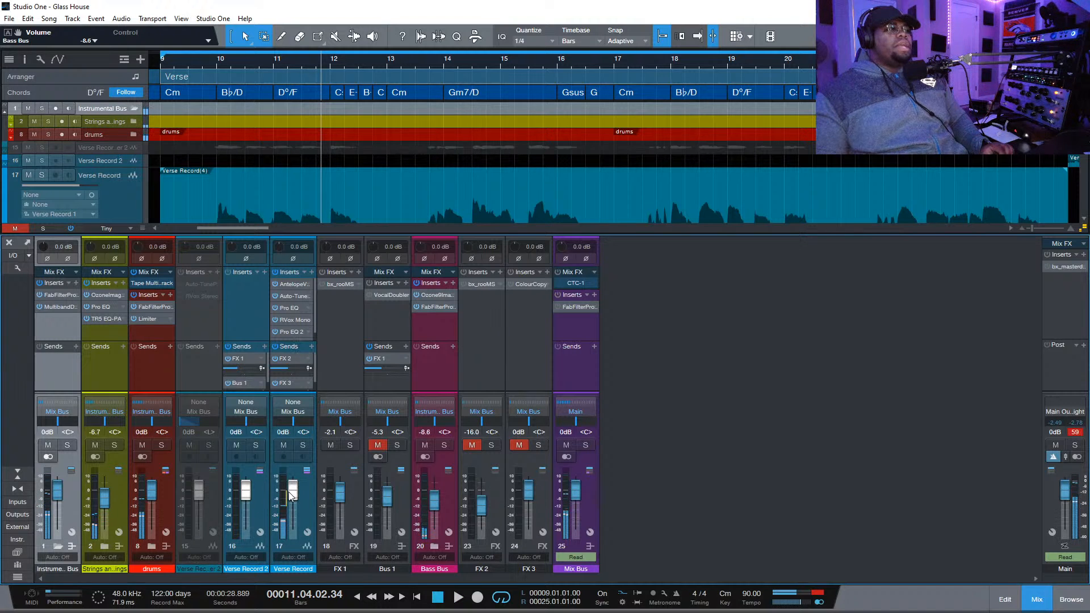
# Set the output level of Pro-DS on Verse Record to +4 dB, play the verse and enlarge the mixer's insert area
pyautogui.scroll(-1, 290, 299)
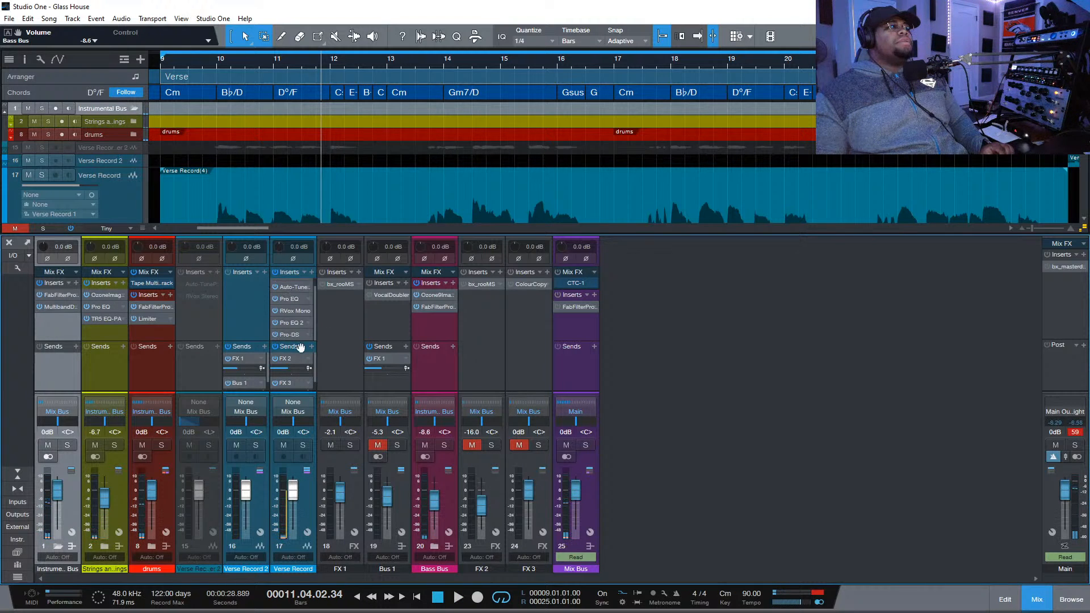
pyautogui.click(290, 334)
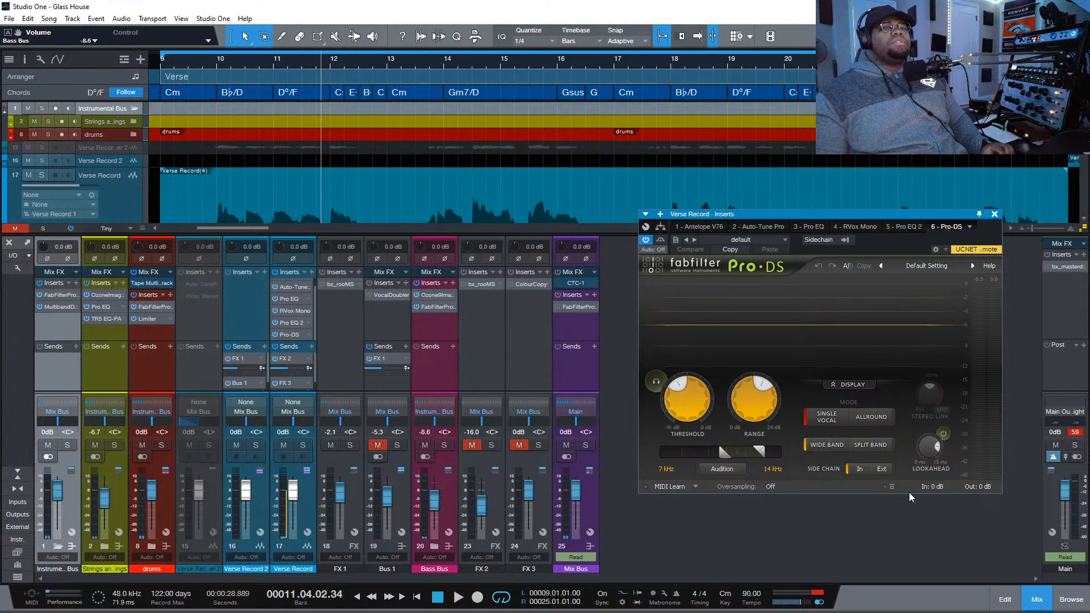
pyautogui.moveTo(977, 471); pyautogui.dragTo(988, 459)
pyautogui.scroll(2, 988, 459)
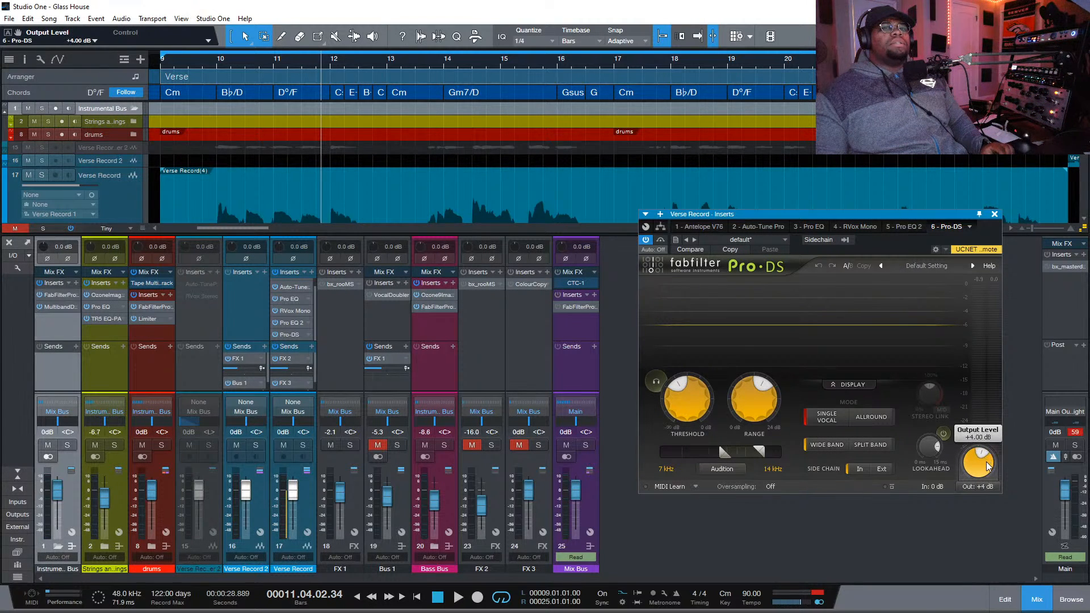
pyautogui.press('space')
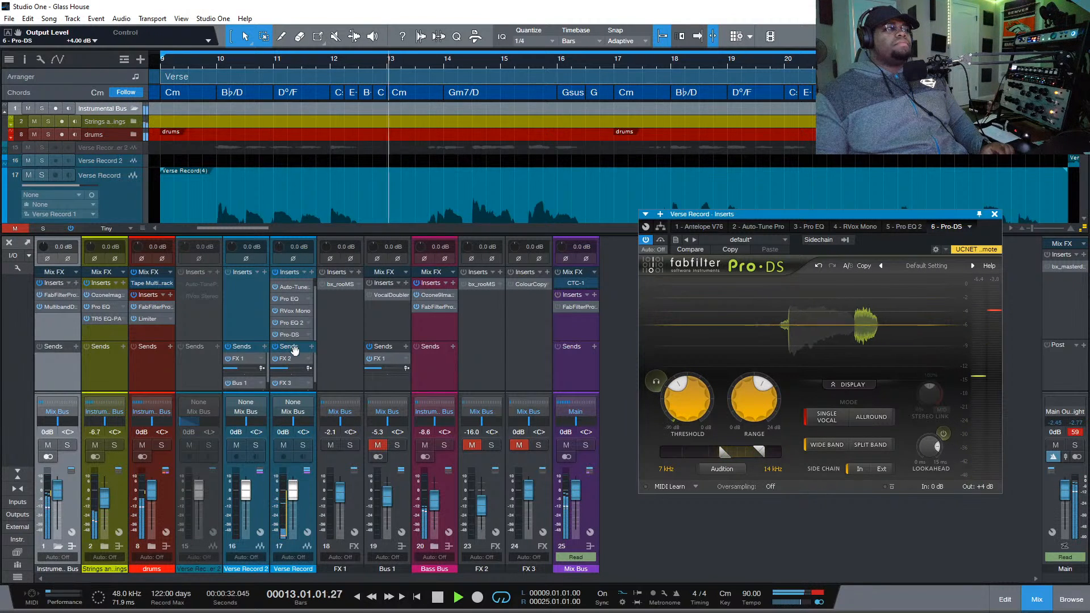
pyautogui.moveTo(290, 341); pyautogui.dragTo(290, 373)
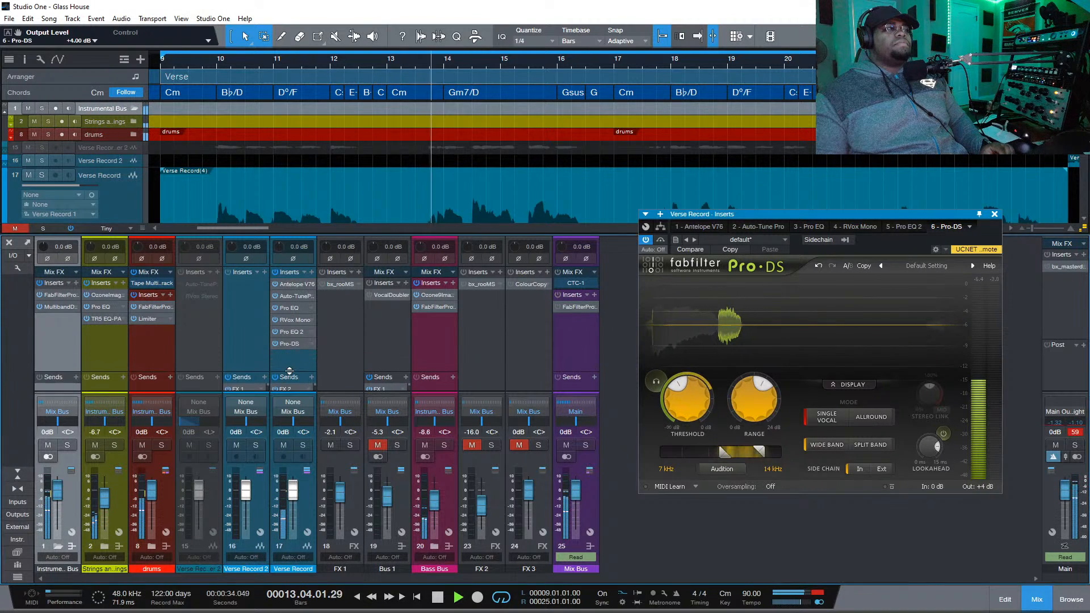
# In the Verse Record track's Pro EQ 2, set the MF band to -4.17 dB at 514 Hz with Q 0.70, leaving LMF disabled
pyautogui.click(293, 331)
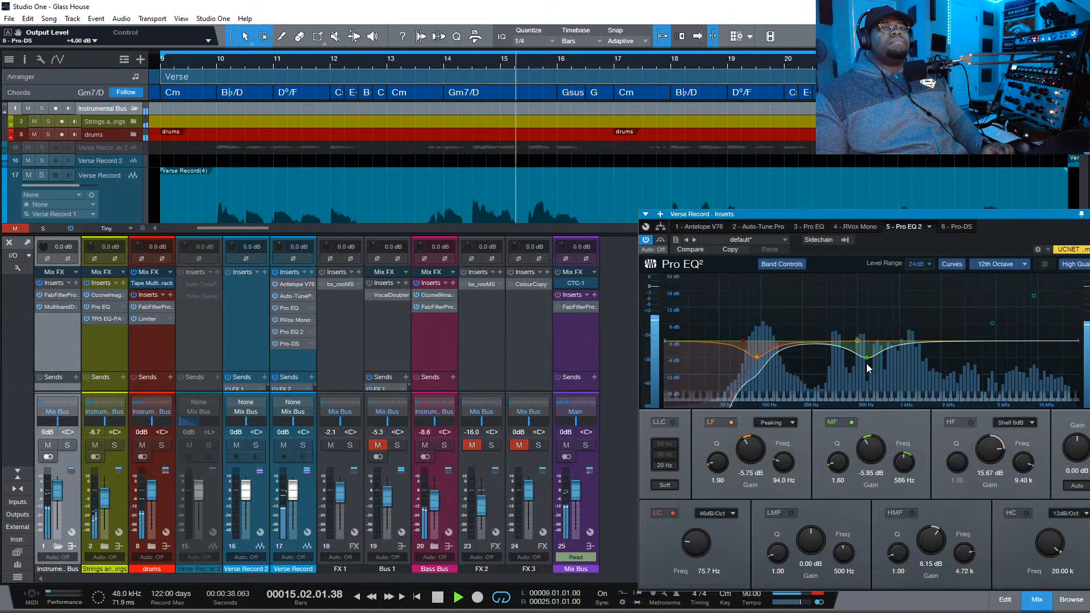
pyautogui.moveTo(868, 358)
pyautogui.mouseDown()
pyautogui.moveTo(871, 345)
pyautogui.moveTo(806, 360)
pyautogui.moveTo(803, 378)
pyautogui.moveTo(876, 344)
pyautogui.moveTo(860, 362)
pyautogui.mouseUp()
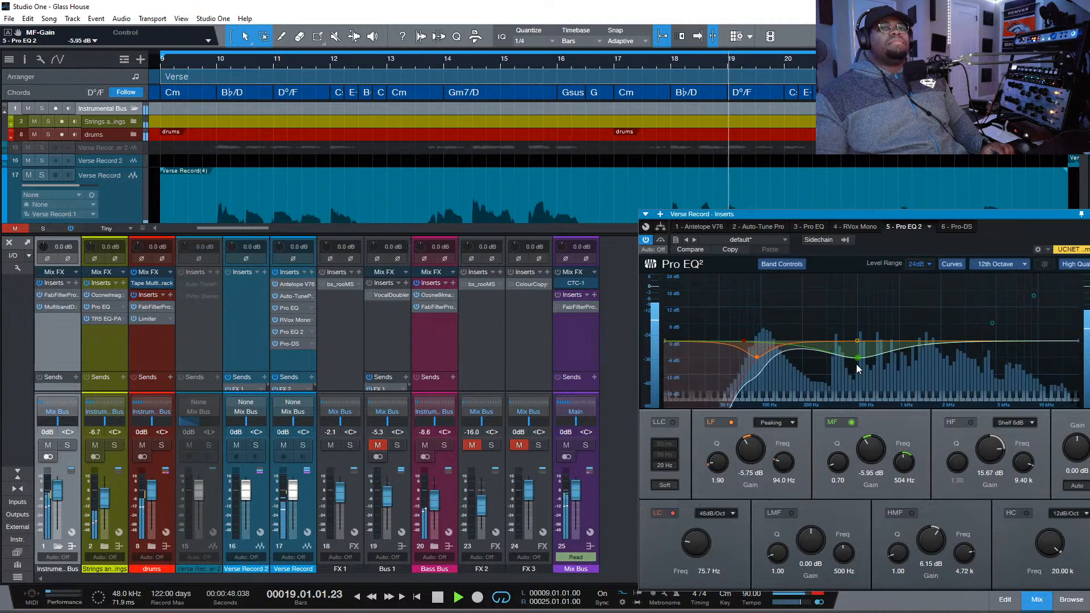
pyautogui.moveTo(859, 358); pyautogui.dragTo(910, 325)
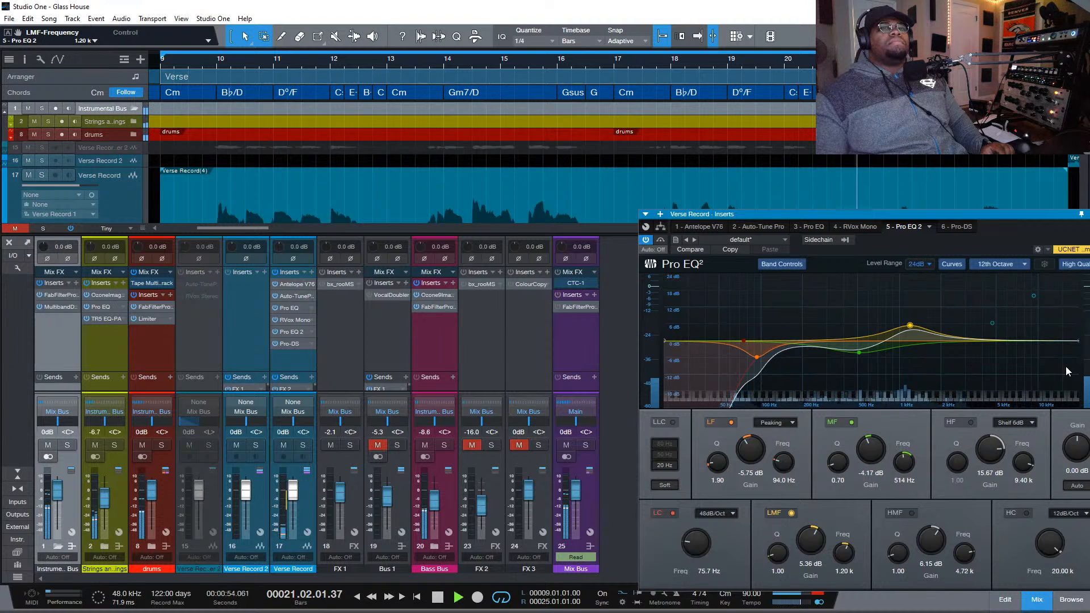
pyautogui.doubleClick(910, 327)
# Enable the HMF band with a 1.39 dB boost at 5.70 kHz and close the Verse Record equalizer
pyautogui.moveTo(993, 323); pyautogui.dragTo(1009, 342)
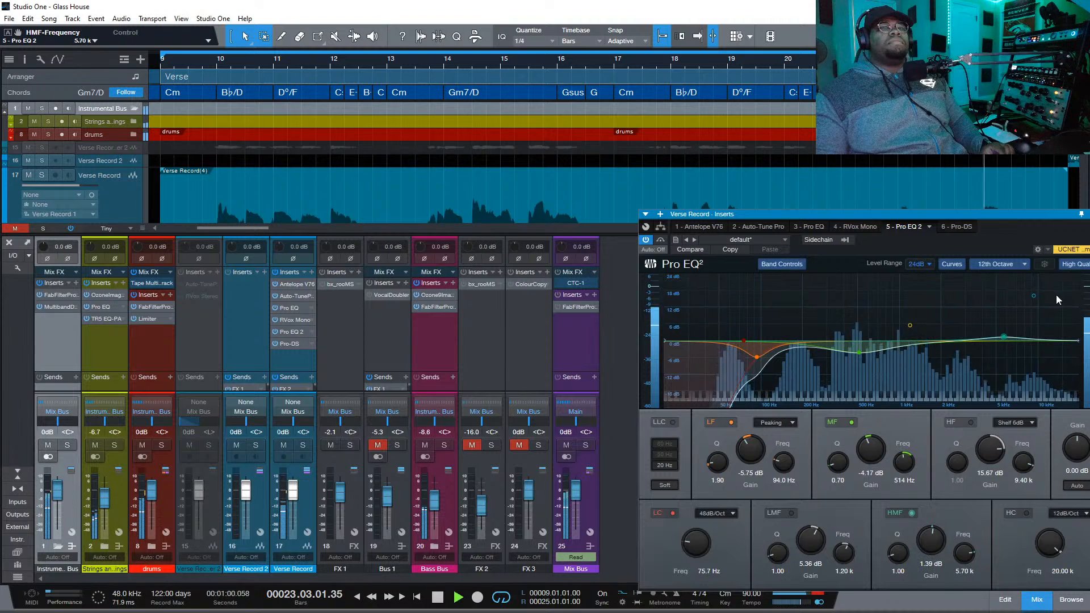
pyautogui.moveTo(1069, 216); pyautogui.dragTo(1001, 223)
pyautogui.click(1027, 223)
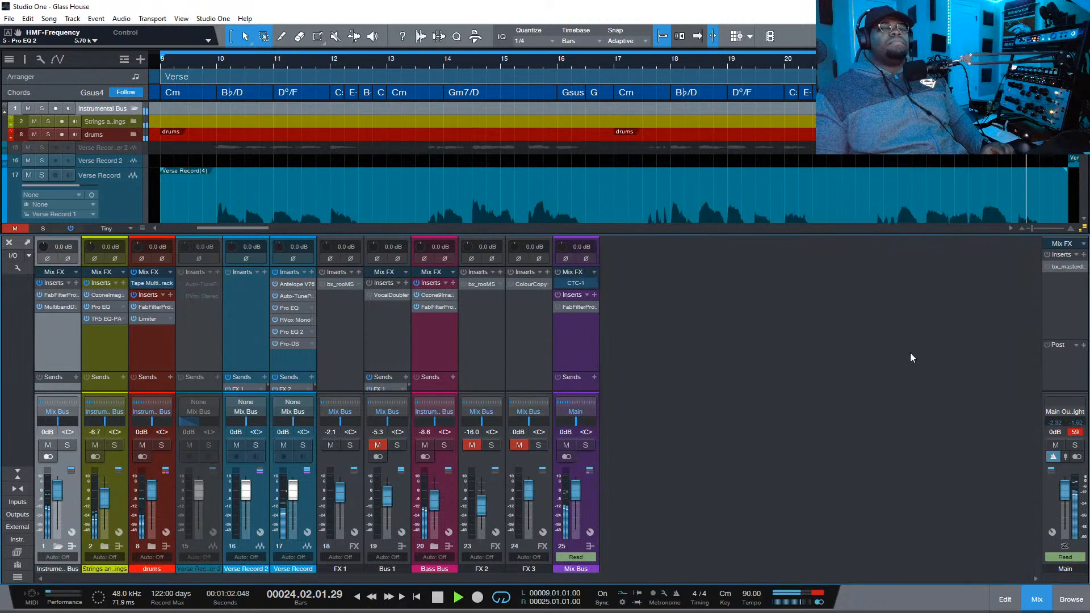
# Select the FX 1 channel, replay the verse from its start, and enlarge the mixer's Sends area to show the track sends
pyautogui.press('space')
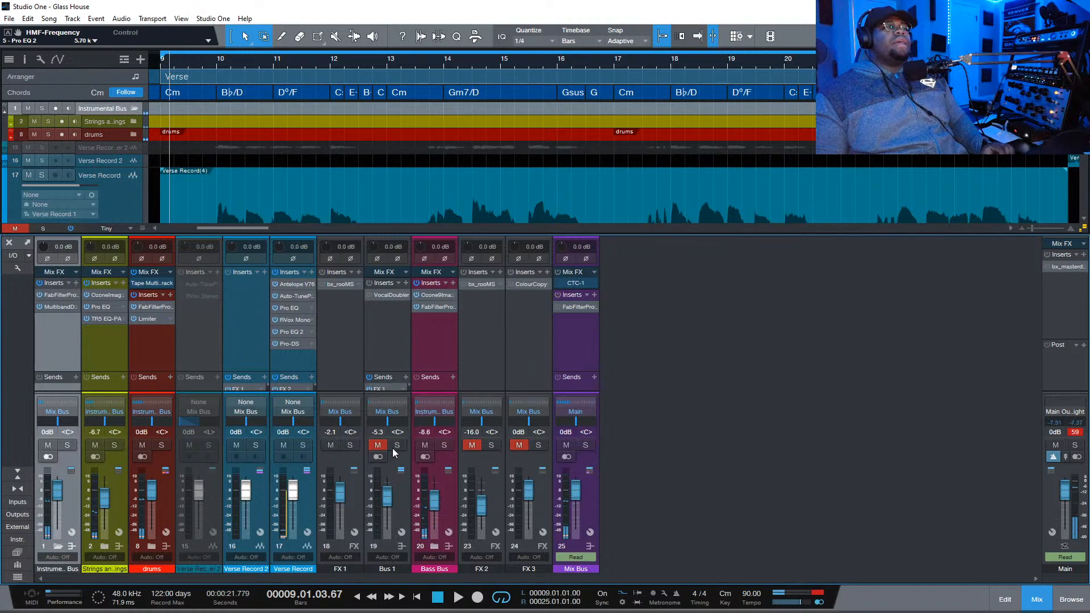
pyautogui.click(368, 337)
pyautogui.click(350, 316)
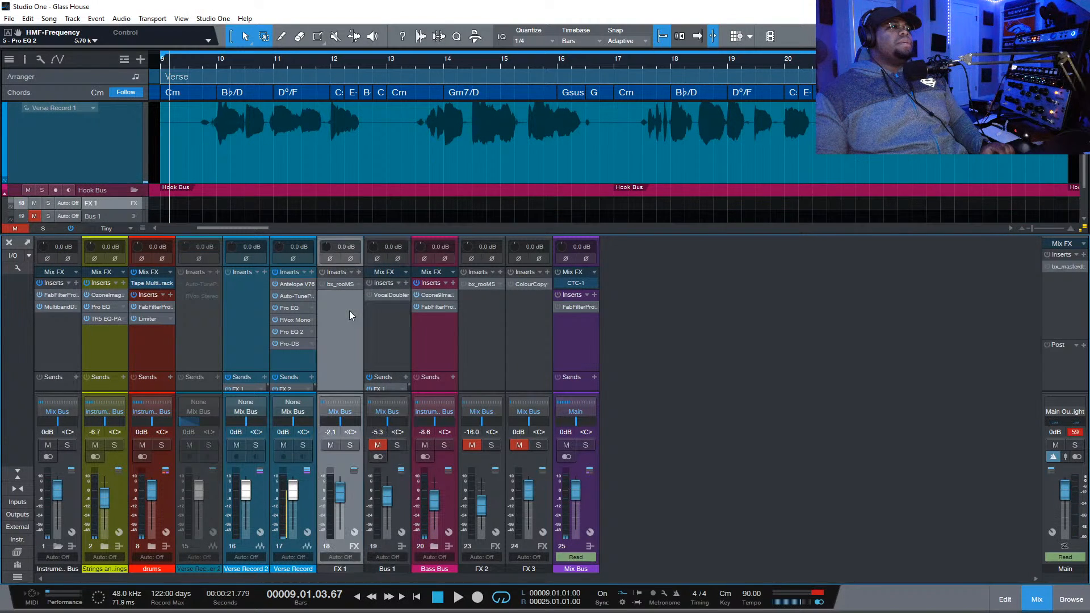
pyautogui.press('space')
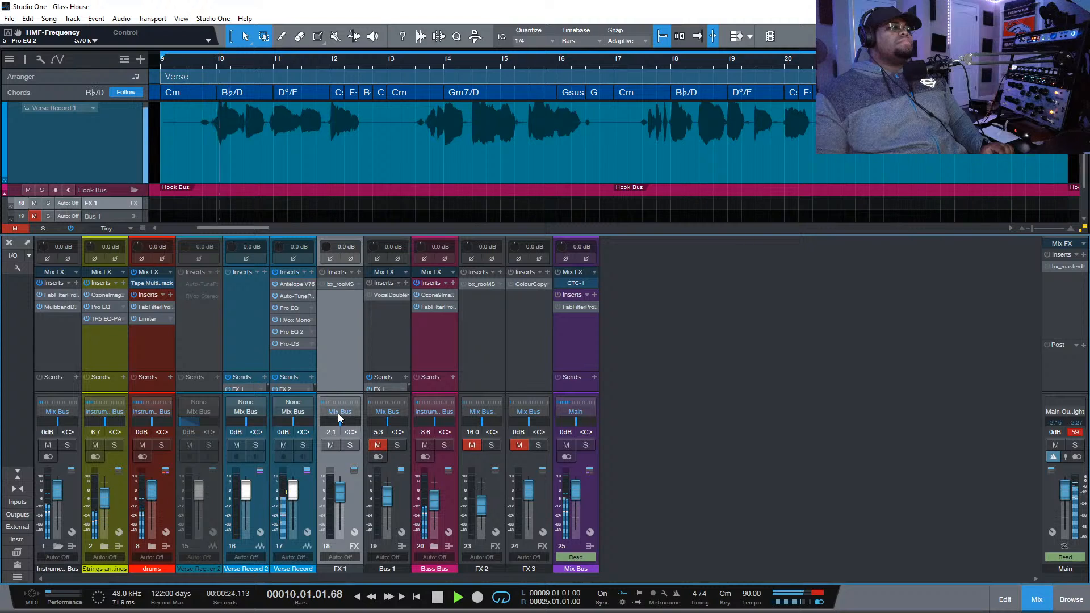
pyautogui.moveTo(297, 371); pyautogui.dragTo(296, 336)
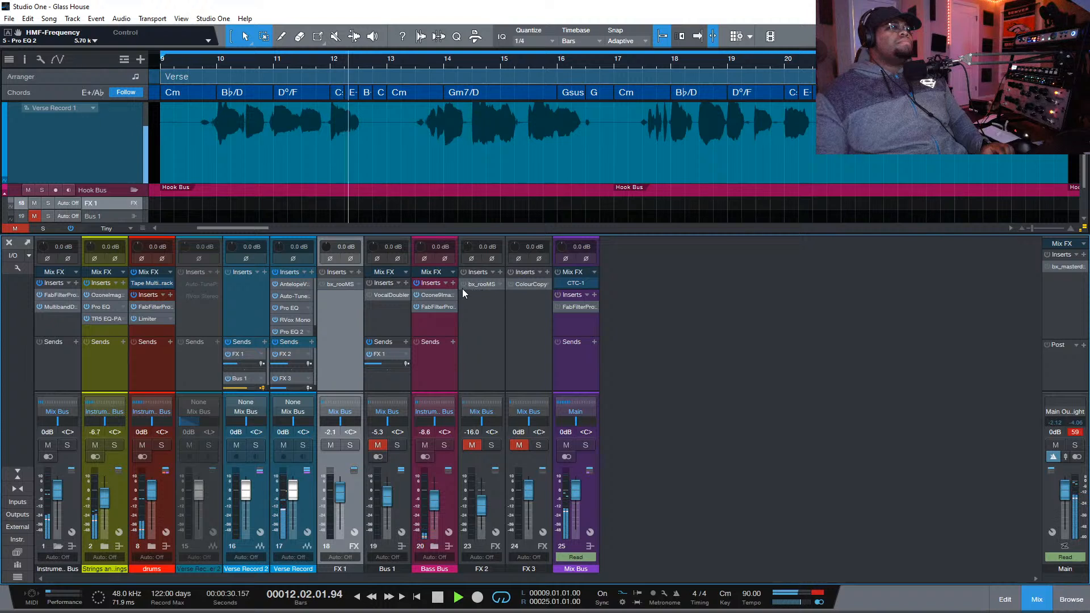
# Unmute and solo the FX 2 reverb channel, keeping FX 3 muted
pyautogui.click(472, 446)
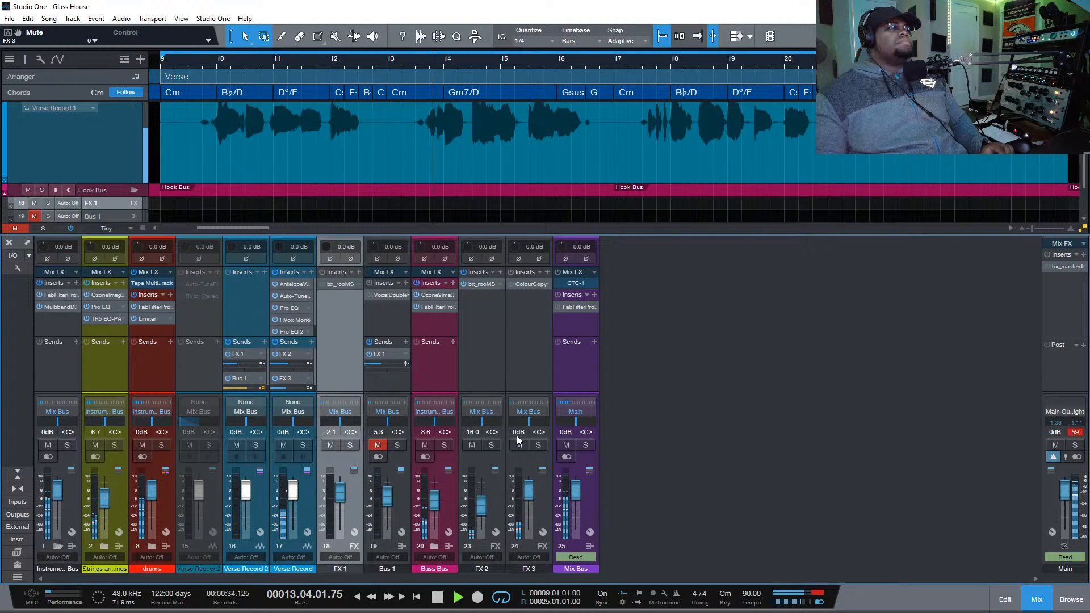
pyautogui.click(517, 447)
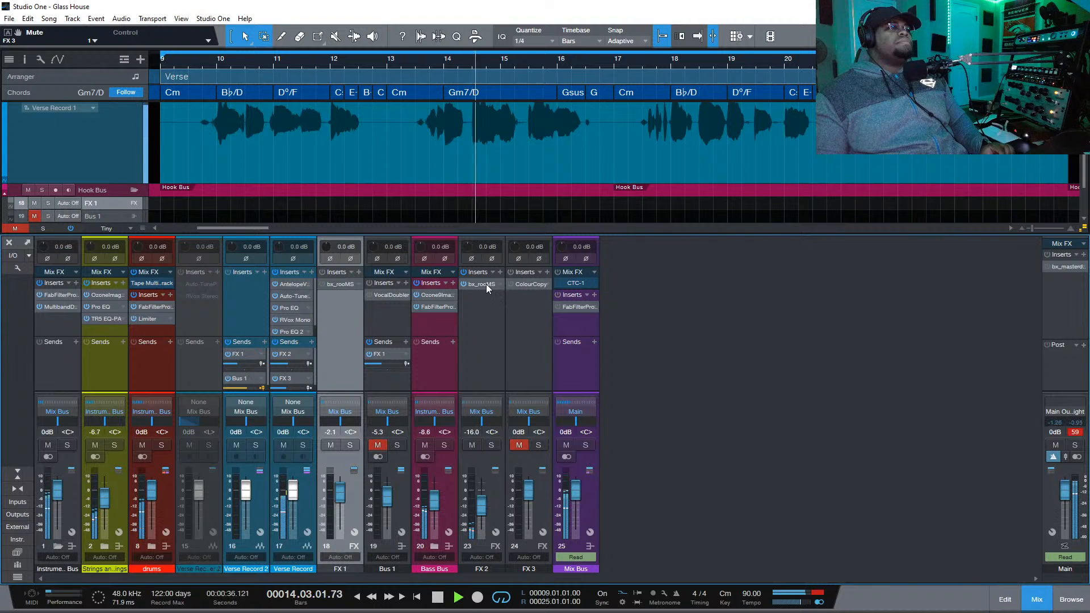
pyautogui.click(492, 447)
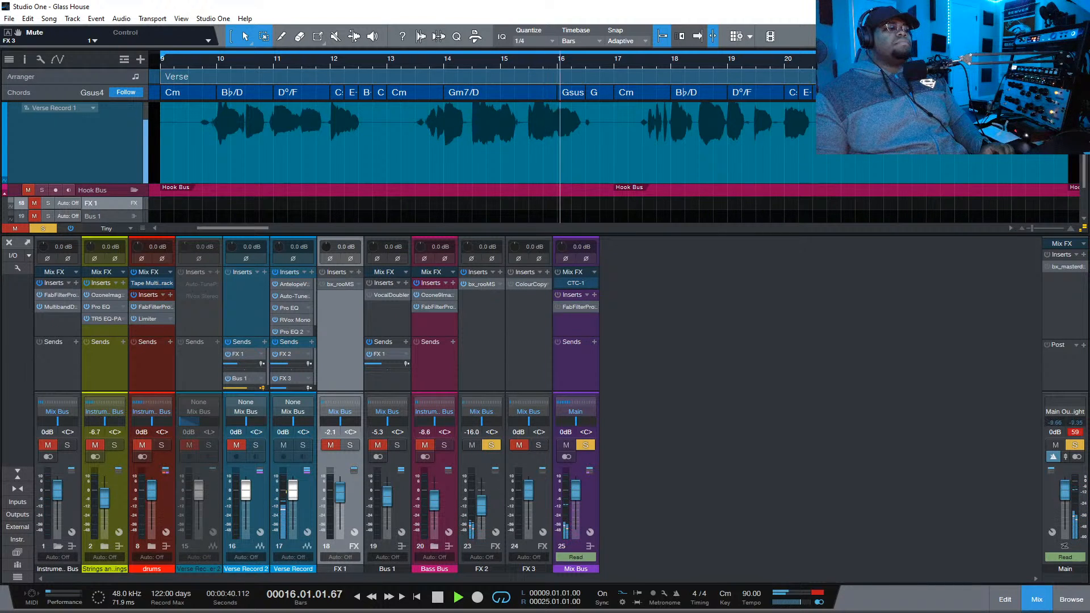
# Open the bx_rooMS reverb on FX 2, widen its Stereo Width to 148%, and stop playback
pyautogui.moveTo(717, 612); pyautogui.dragTo(667, 166)
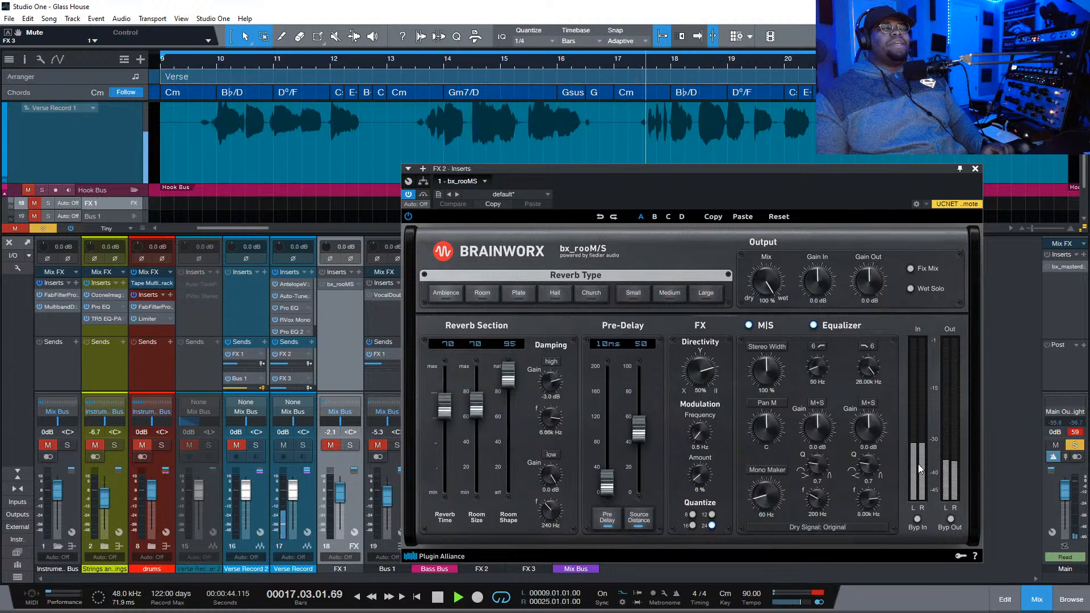
pyautogui.moveTo(748, 391); pyautogui.dragTo(779, 381)
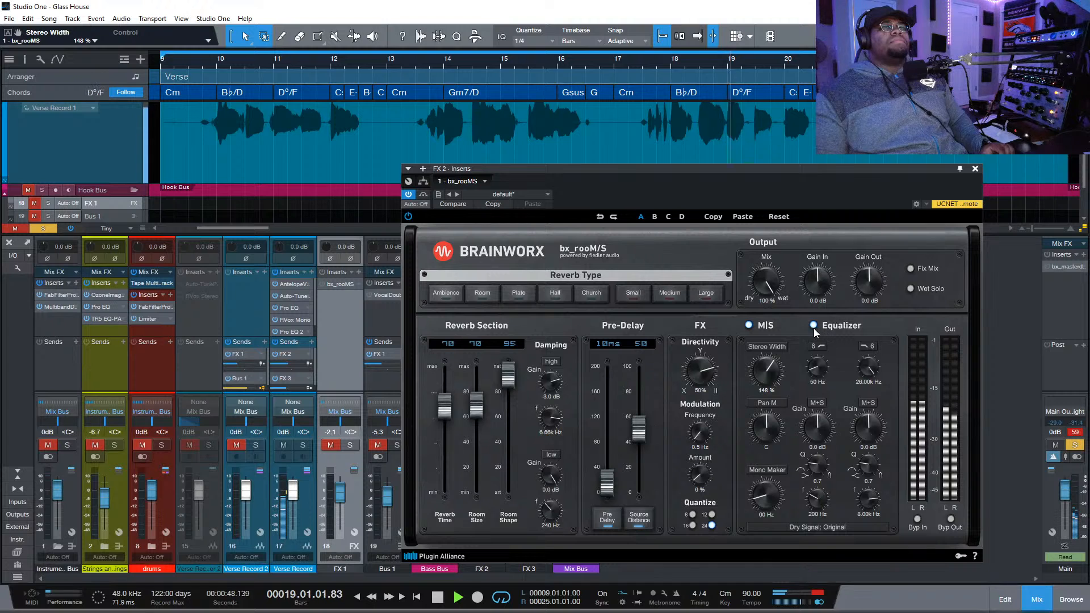
pyautogui.press('space')
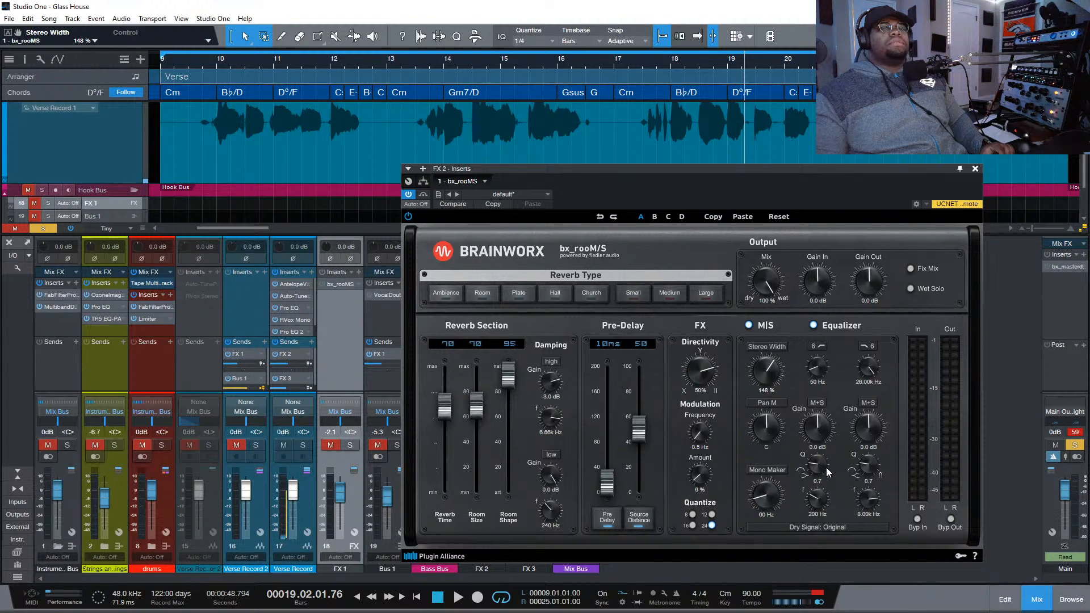
# Set the FX 2 reverb's equalizer to a 12 dB high-pass at 490 Hz and a 7.61 kHz low-pass, with Directivity at True
pyautogui.click(823, 347)
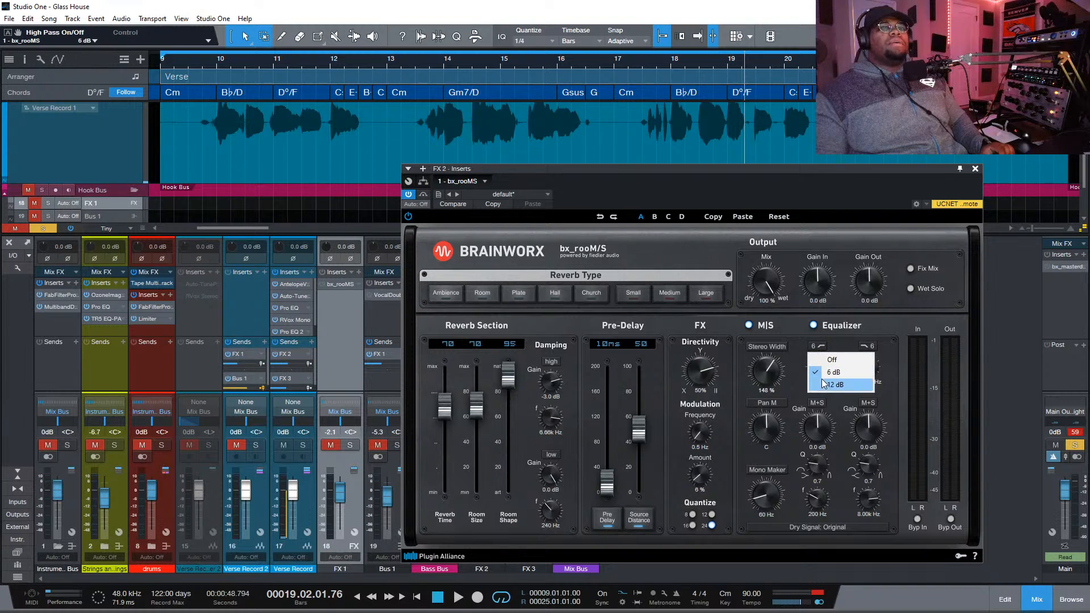
pyautogui.click(823, 382)
pyautogui.moveTo(823, 368); pyautogui.dragTo(831, 349)
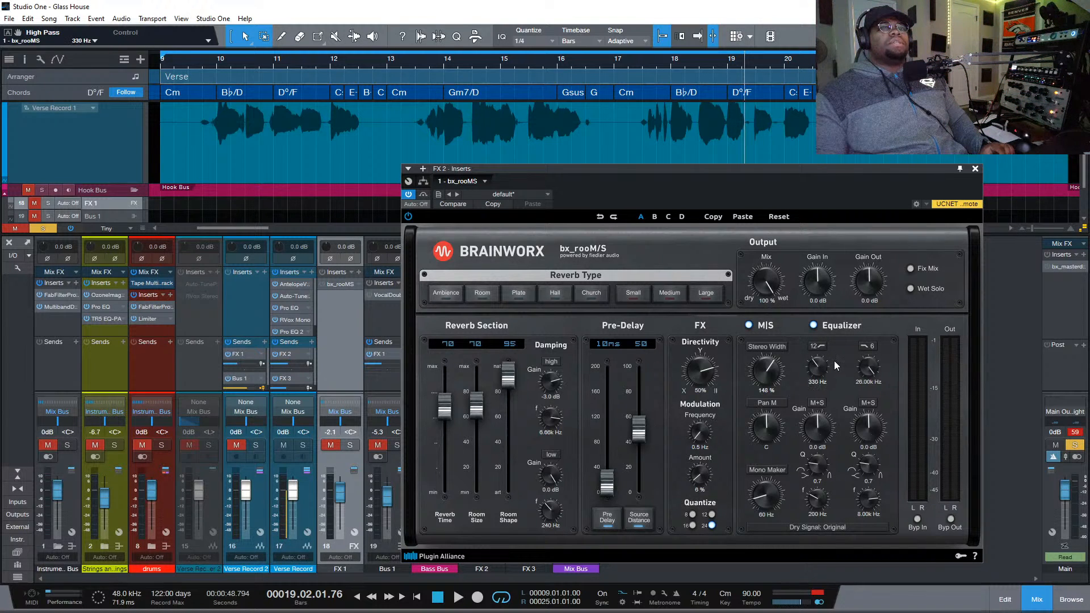
pyautogui.press('space')
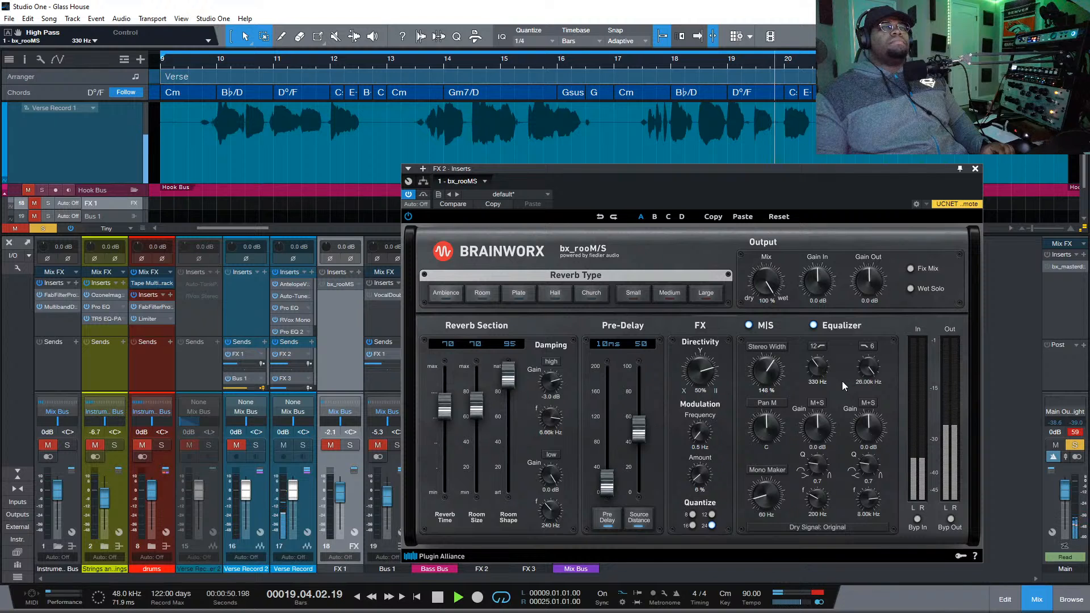
pyautogui.moveTo(873, 366); pyautogui.dragTo(867, 404)
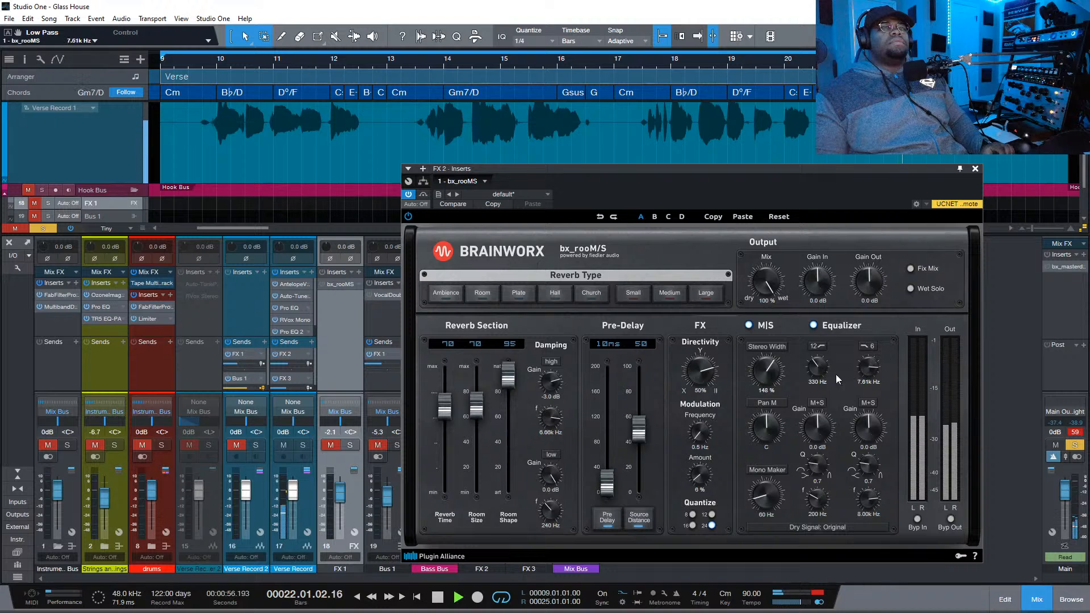
pyautogui.moveTo(822, 366); pyautogui.dragTo(823, 374)
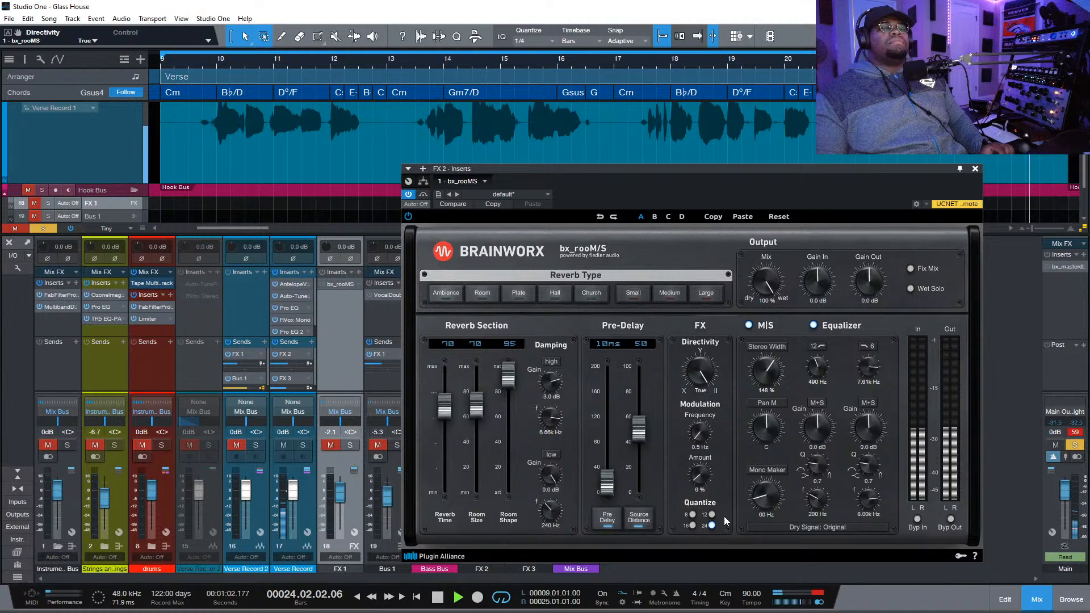
# Close the FX 2 reverb, solo the Verse Record track alongside FX 2, and play from the start of the verse
pyautogui.press('space')
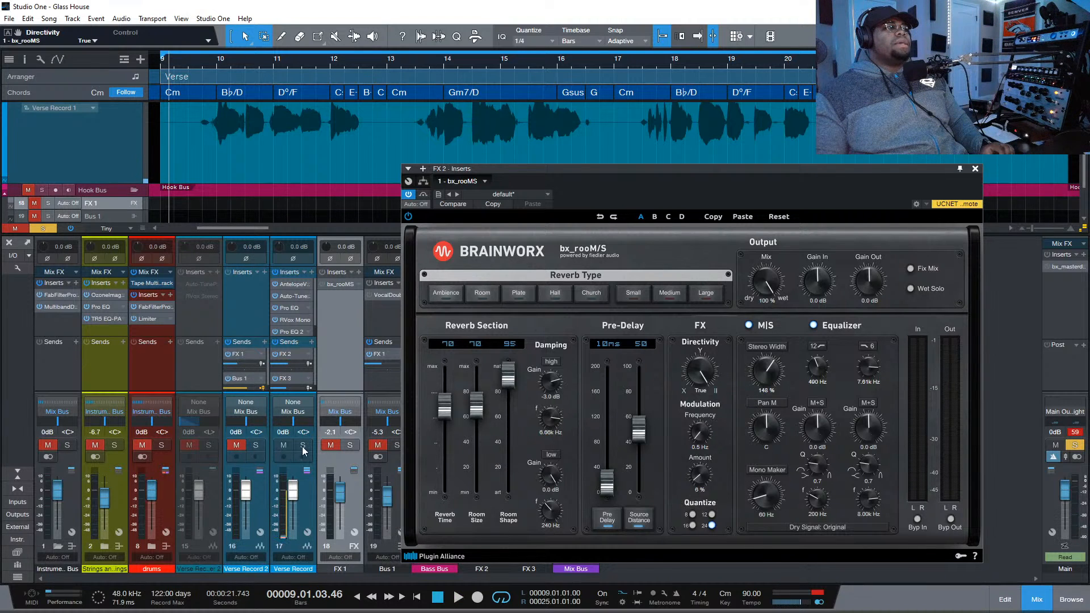
pyautogui.click(975, 168)
pyautogui.press('KP_0')
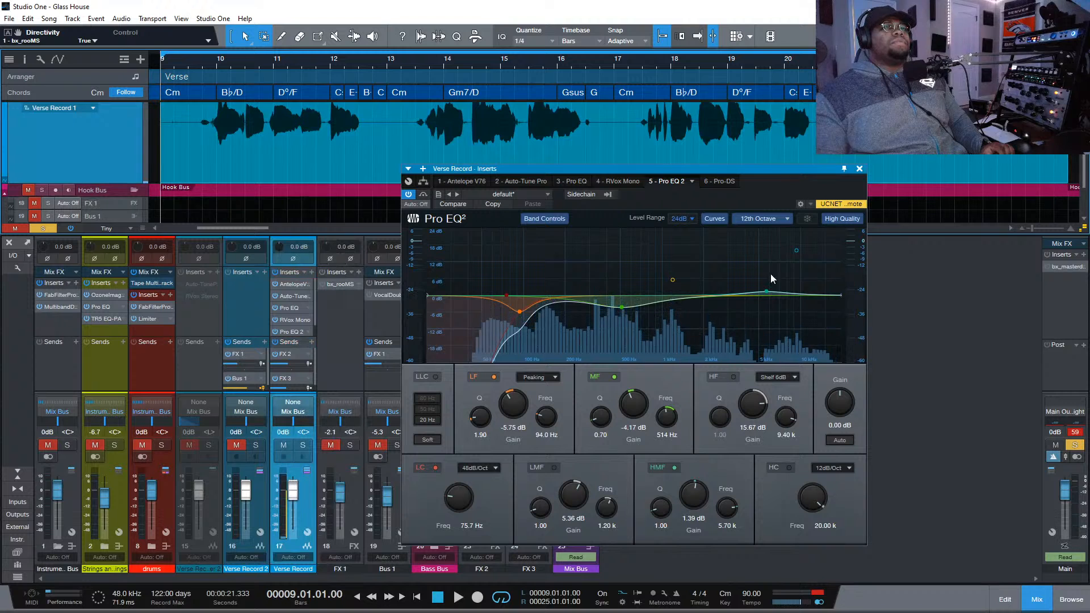
pyautogui.click(324, 376)
pyautogui.click(303, 445)
pyautogui.press('space')
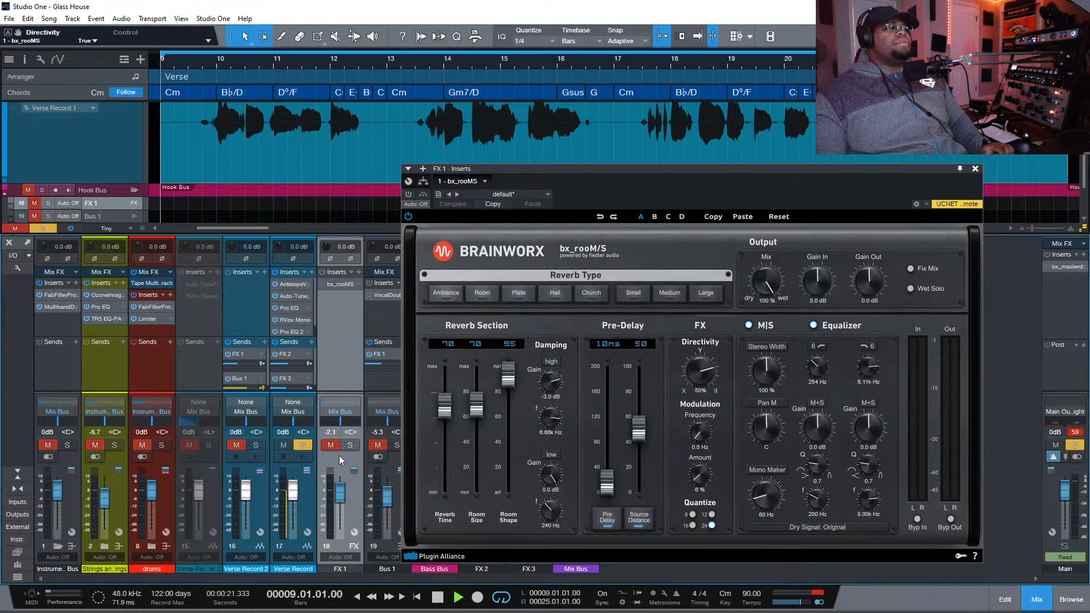
# Close the FX 1 reverb and trim the start of the verse vocal clip to about the middle of bar 9
pyautogui.click(976, 168)
pyautogui.moveTo(160, 148); pyautogui.dragTo(188, 148)
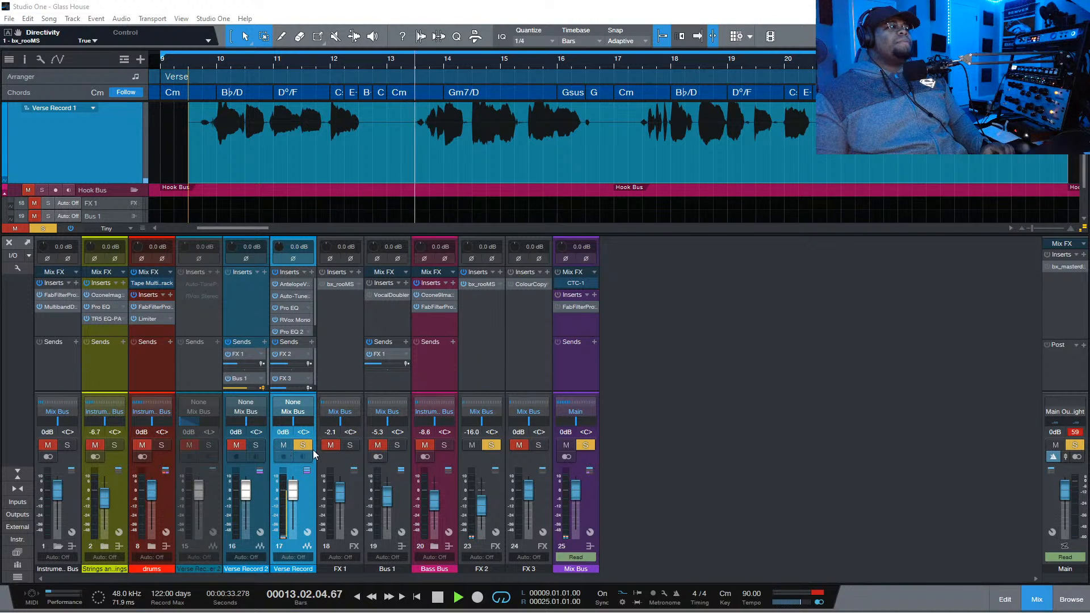
# Briefly audition the verse with Bus 1 and FX 3 unmuted, restoring the mute on each
pyautogui.click(377, 445)
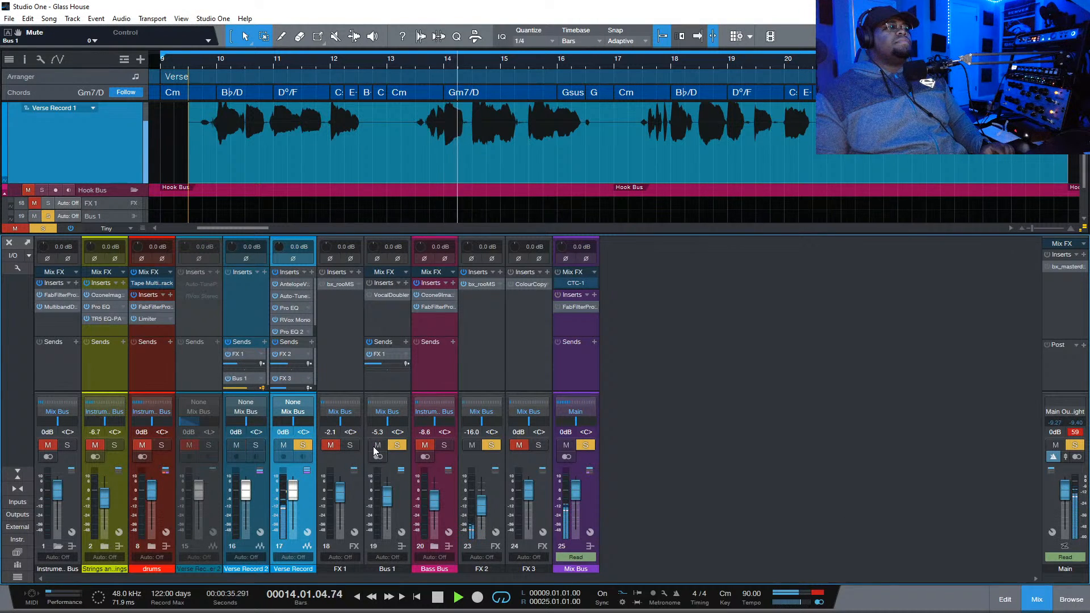
pyautogui.click(377, 446)
pyautogui.click(518, 446)
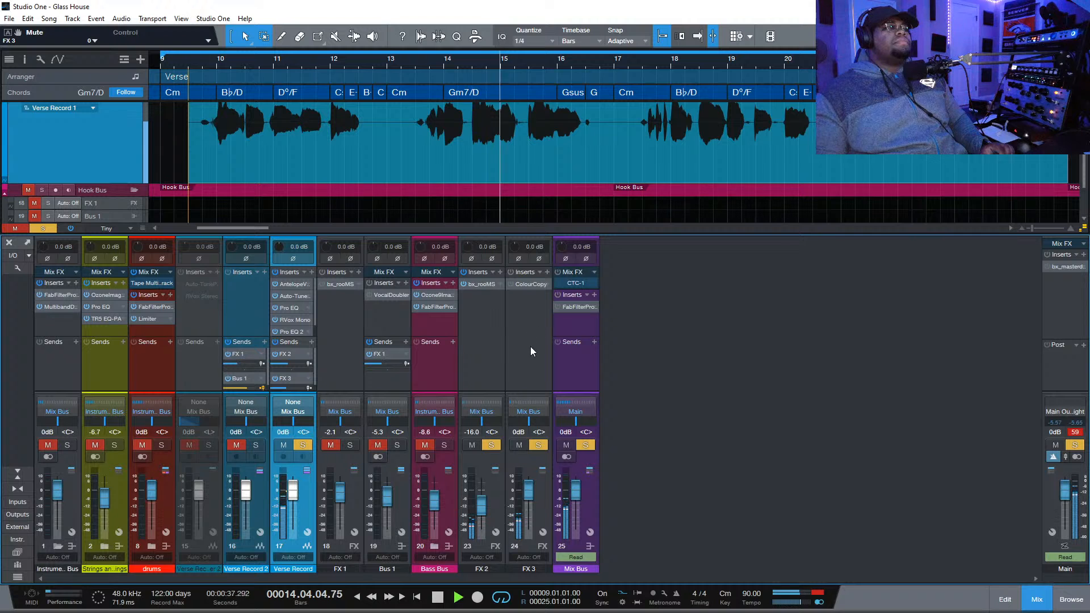
pyautogui.click(519, 445)
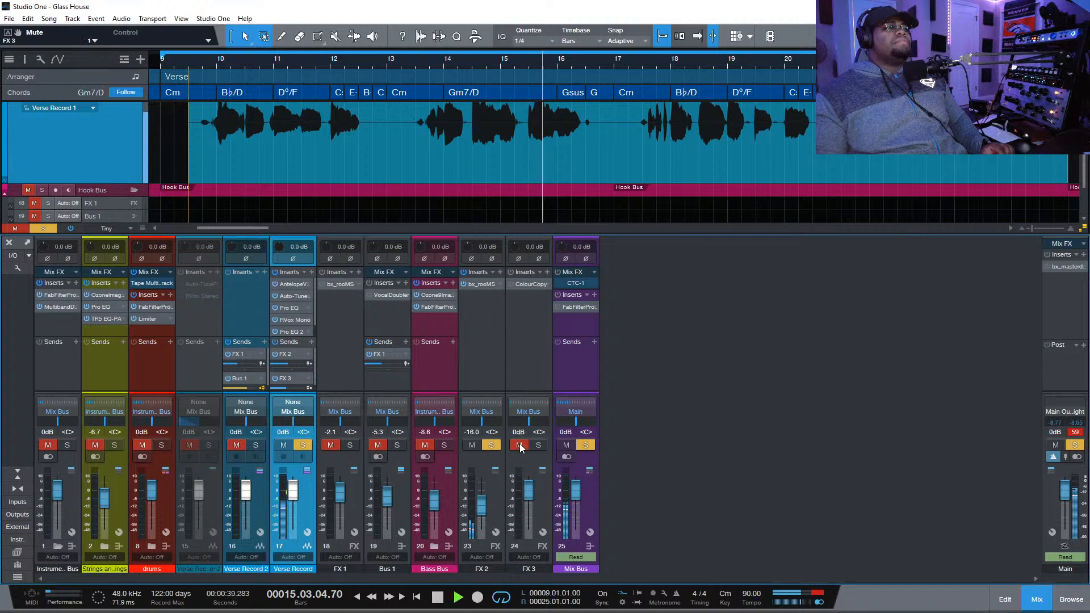
# Open the ColourCopy insert on FX 3 to inspect its interface, and close it
pyautogui.click(547, 284)
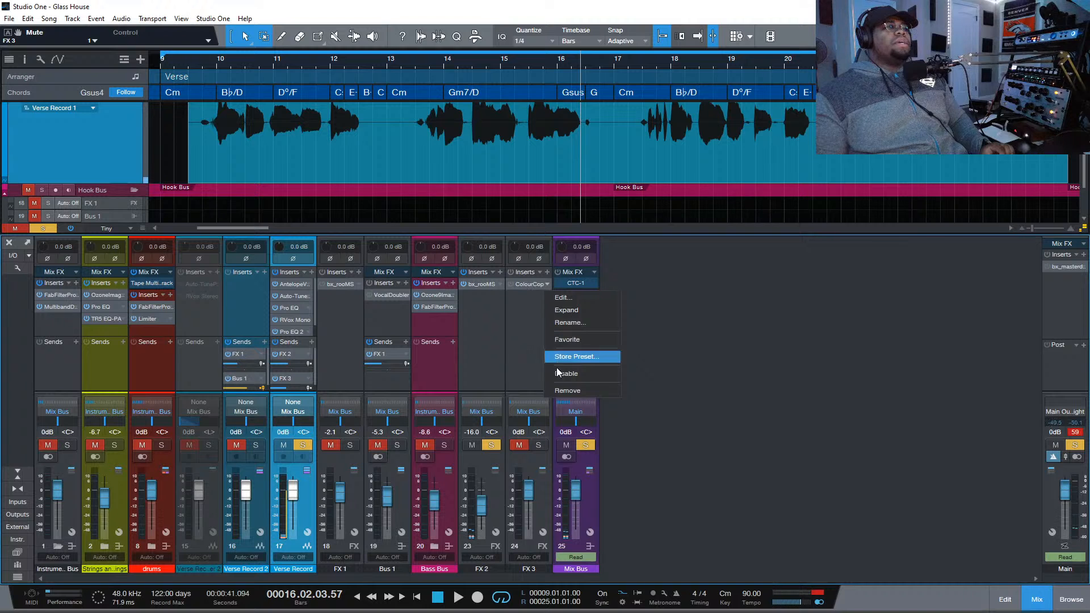
pyautogui.click(548, 275)
pyautogui.click(549, 275)
pyautogui.doubleClick(527, 283)
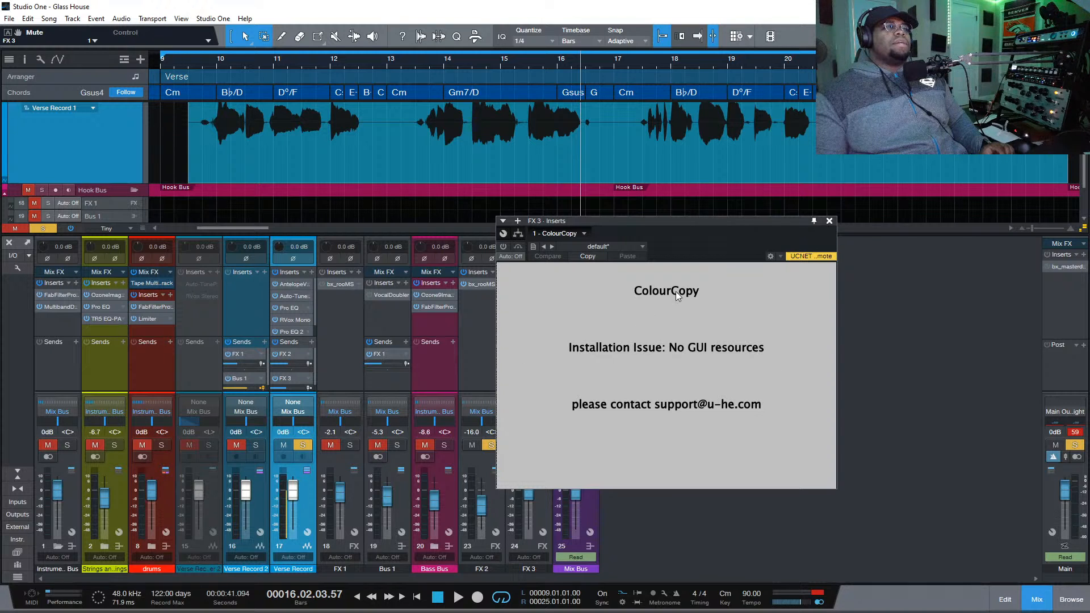
pyautogui.click(830, 221)
# Search the plug-ins for "del" and add ValhallaDelay as an insert on the FX 3 channel
pyautogui.click(549, 273)
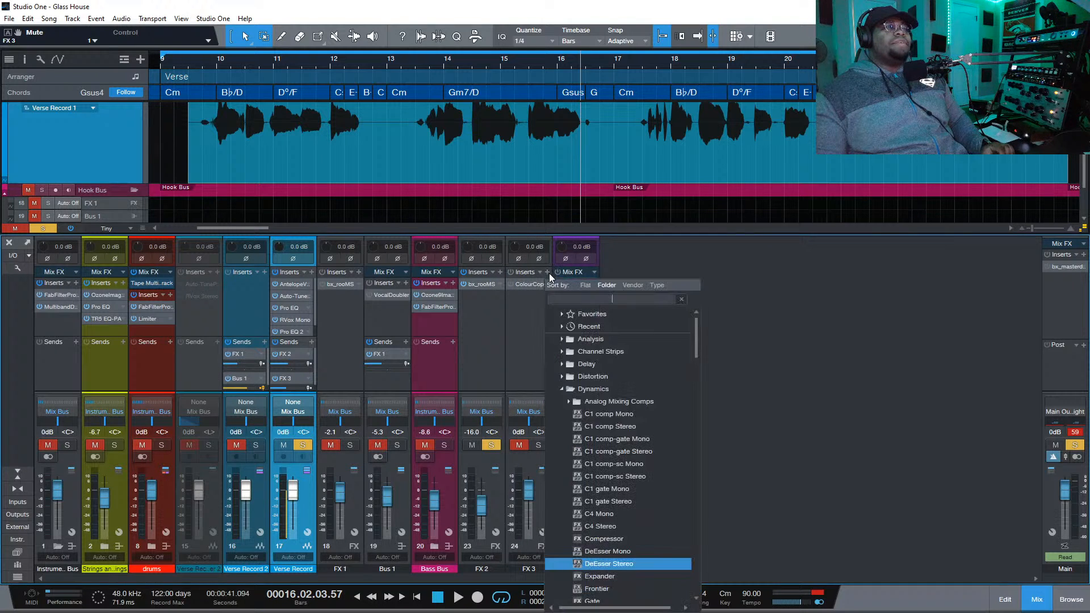
pyautogui.write('de')
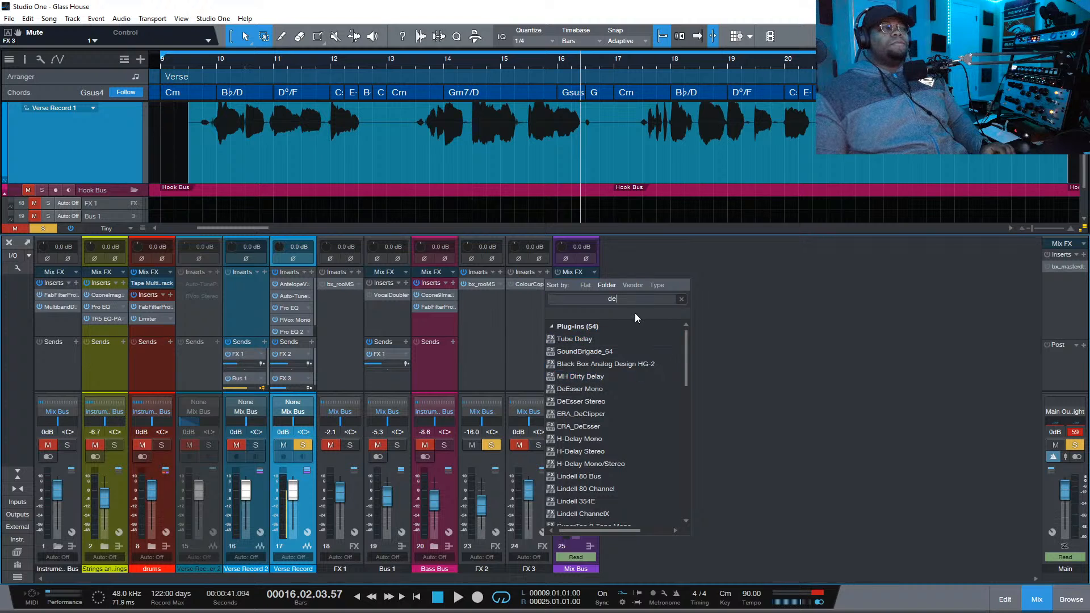
pyautogui.write('l')
pyautogui.scroll(-5, 615, 417)
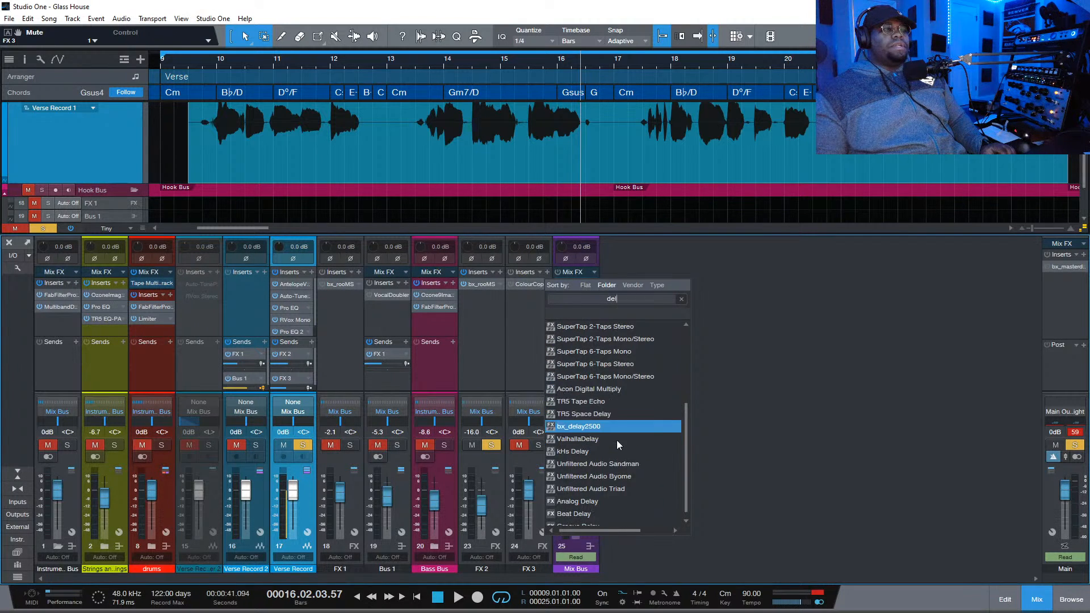
pyautogui.doubleClick(617, 440)
# Set ValhallaDelay's Mix to 100% and its delay mode to Clarity
pyautogui.moveTo(540, 360); pyautogui.dragTo(540, 354)
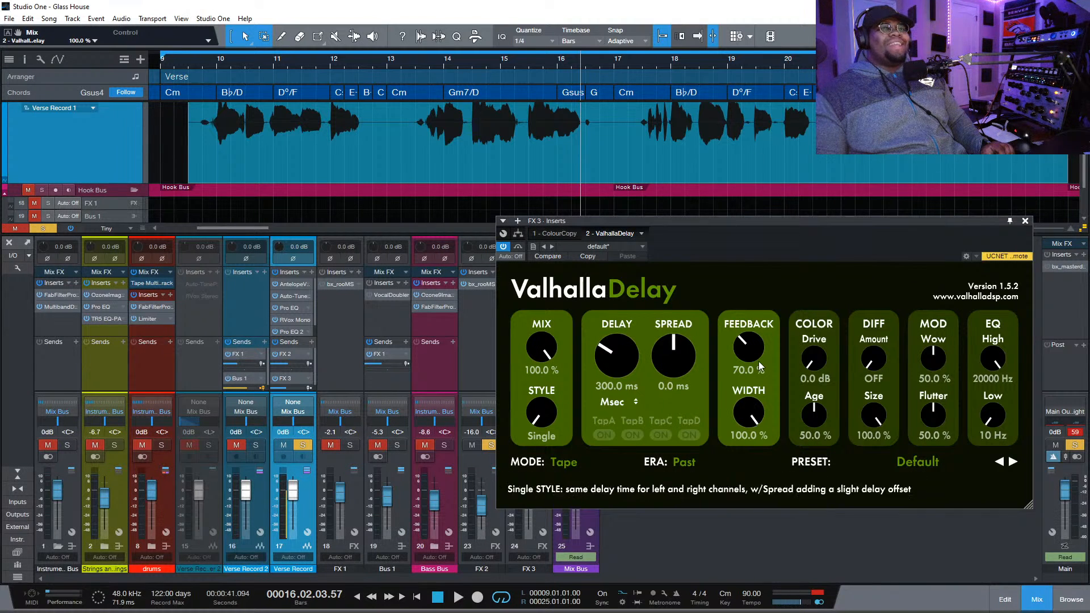
pyautogui.click(564, 459)
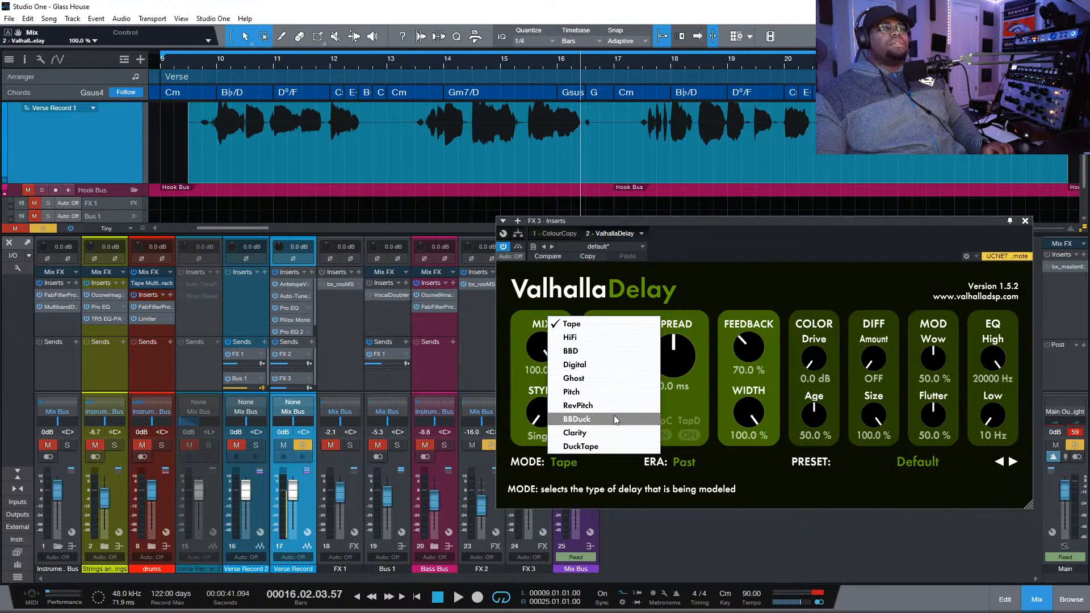
pyautogui.click(593, 431)
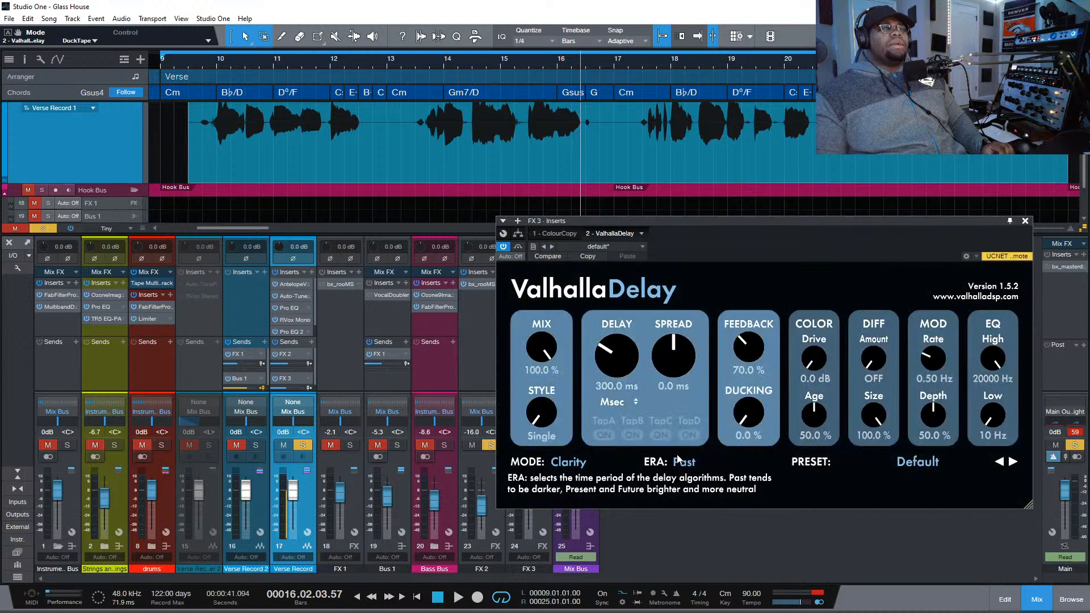
# Set ValhallaDelay's mode to BBDuck and sync its delay time to Note values
pyautogui.click(685, 462)
pyautogui.click(579, 463)
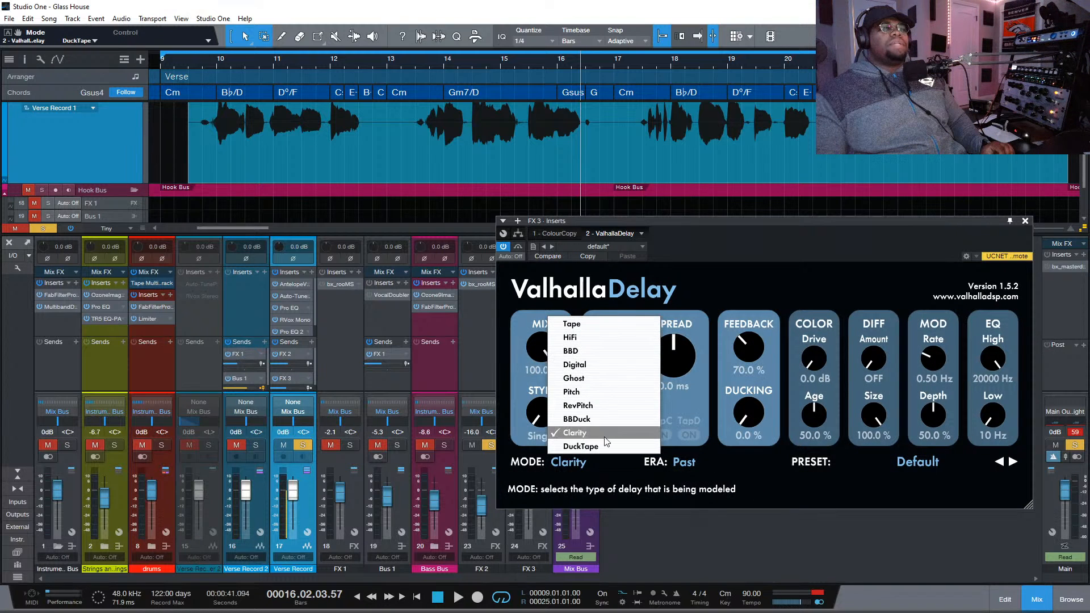
pyautogui.click(603, 418)
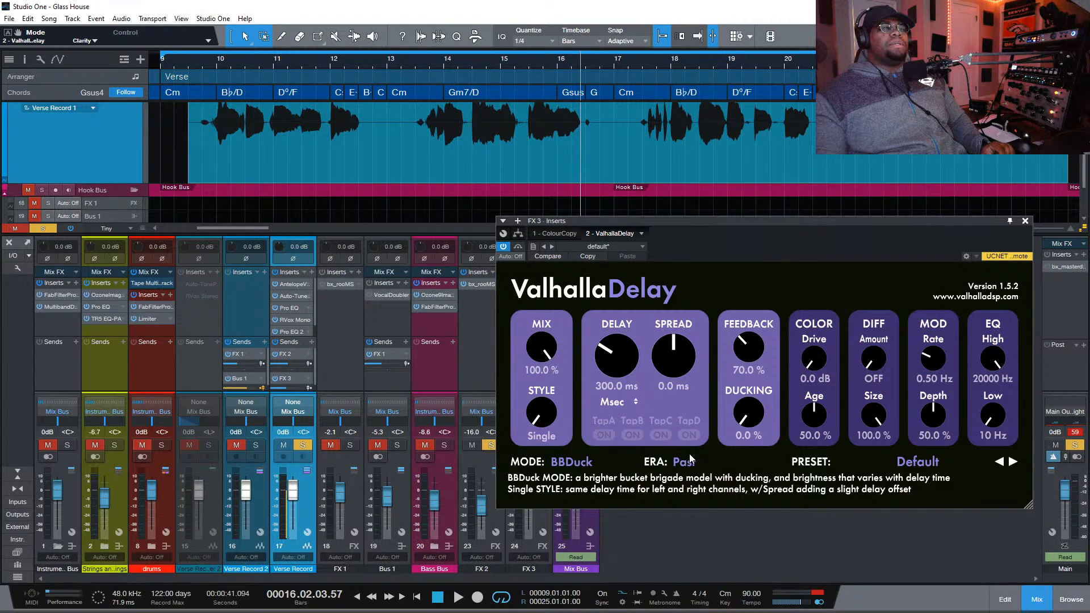
pyautogui.click(614, 402)
pyautogui.click(609, 425)
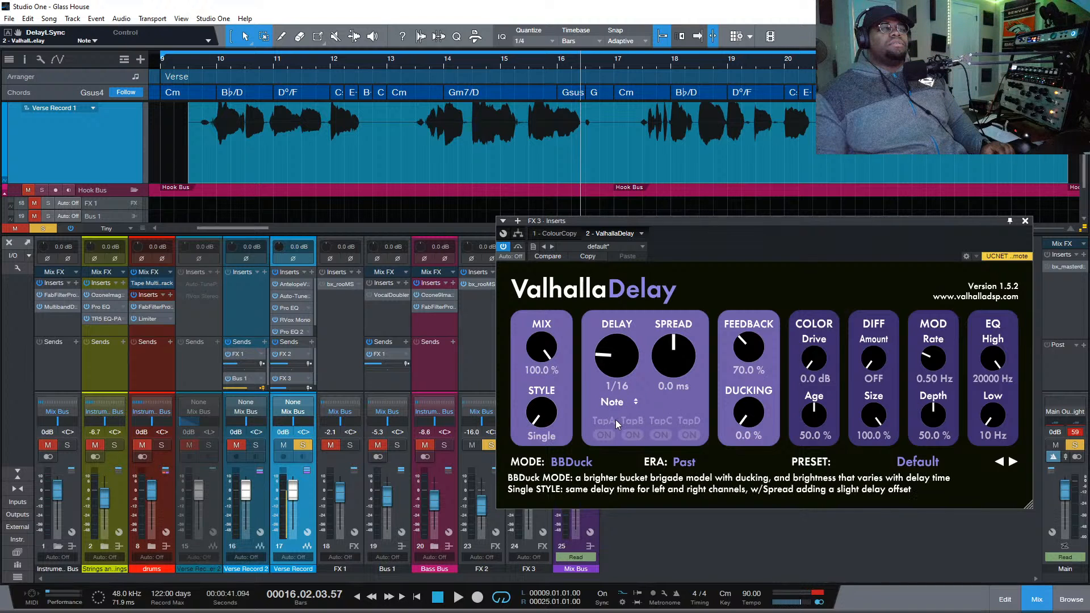
# Set ValhallaDelay's Ducking to 93.6%, with the EQ High at 9230 Hz and Low at 750 Hz
pyautogui.moveTo(748, 415); pyautogui.dragTo(756, 420)
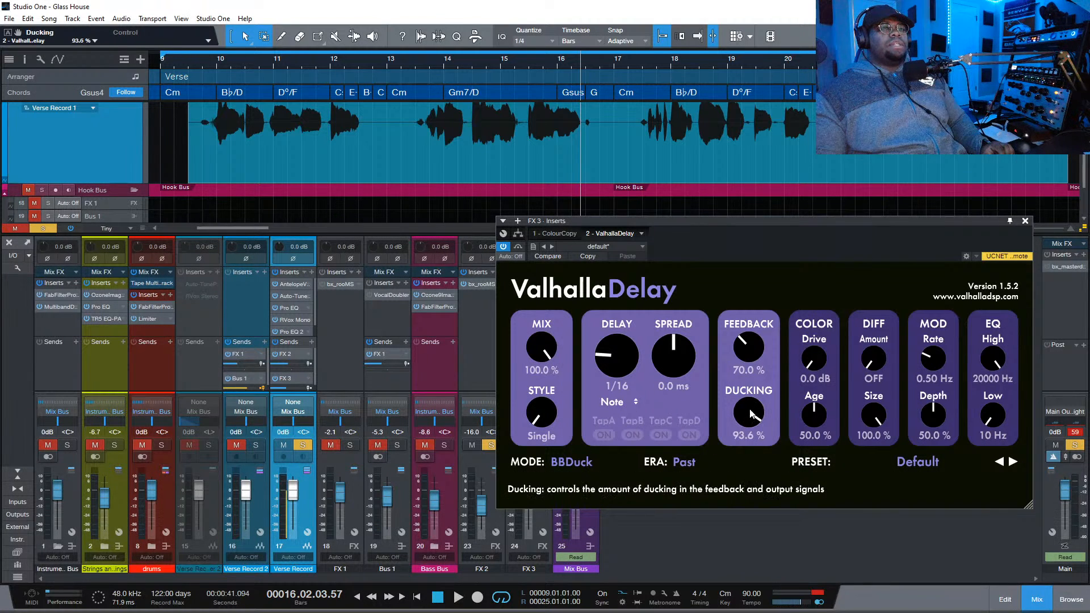
pyautogui.moveTo(1002, 420); pyautogui.dragTo(978, 416)
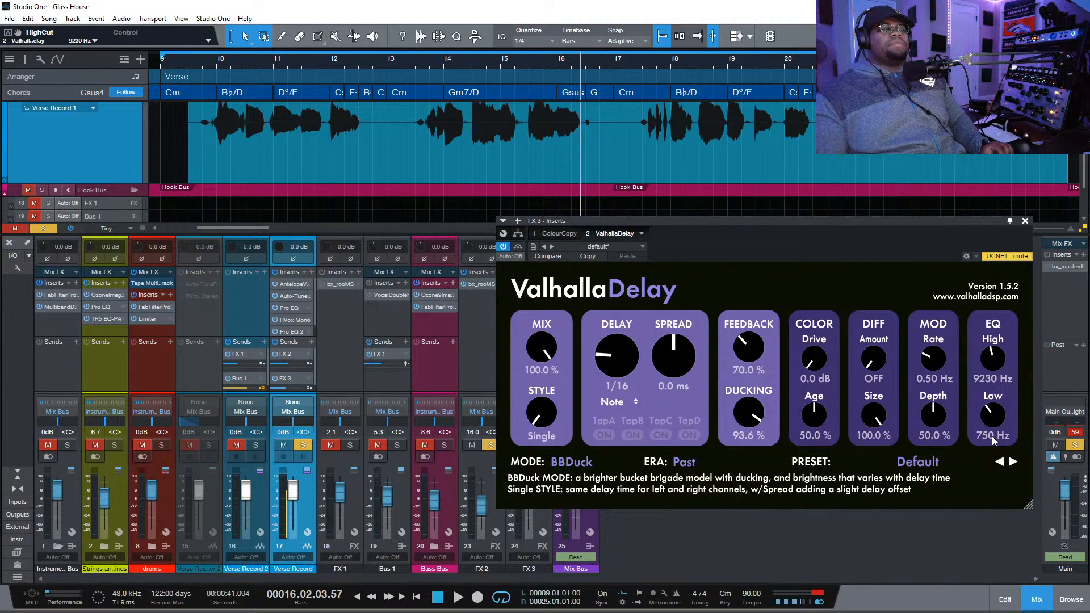
# Audition the soloed verse vocal while setting ValhallaDelay's delay time to a 1/2 note and Spread to 5.6 ms
pyautogui.press('space')
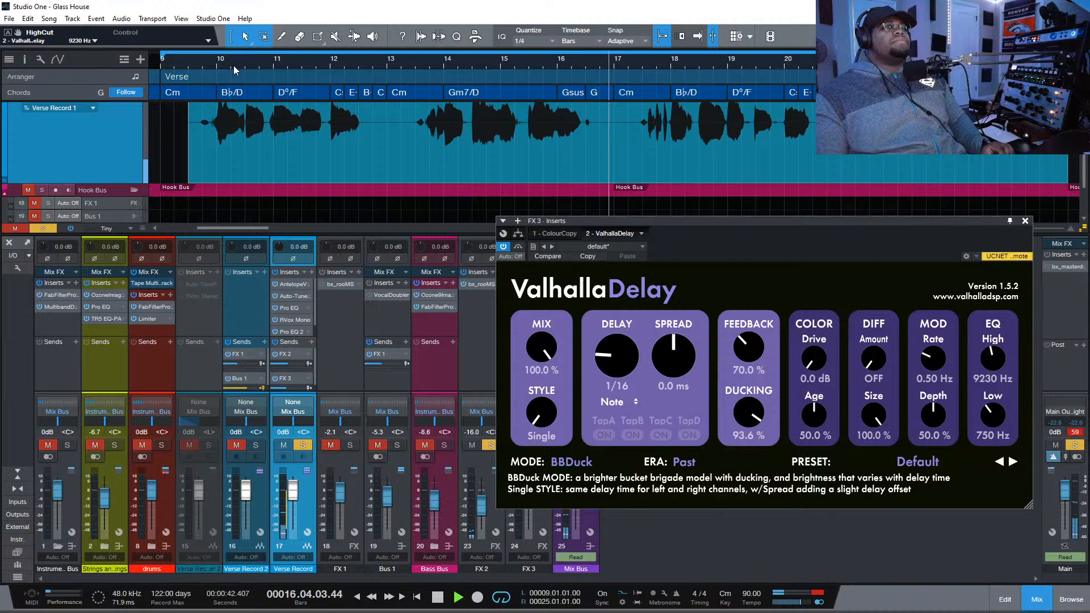
pyautogui.moveTo(637, 222); pyautogui.dragTo(712, 115)
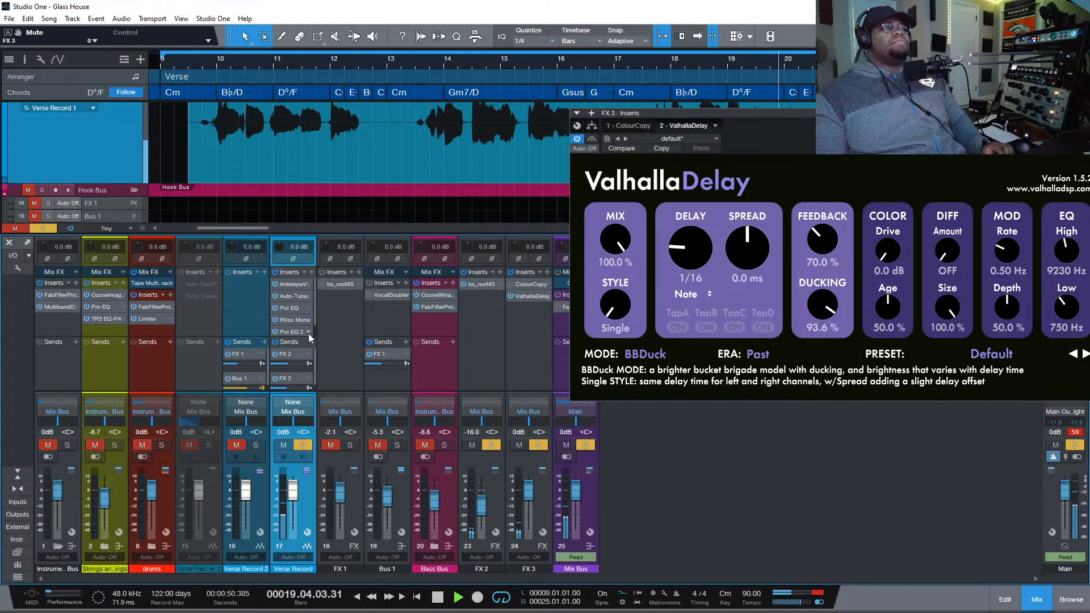
pyautogui.moveTo(708, 222)
pyautogui.mouseDown()
pyautogui.moveTo(717, 208)
pyautogui.moveTo(702, 239)
pyautogui.mouseUp()
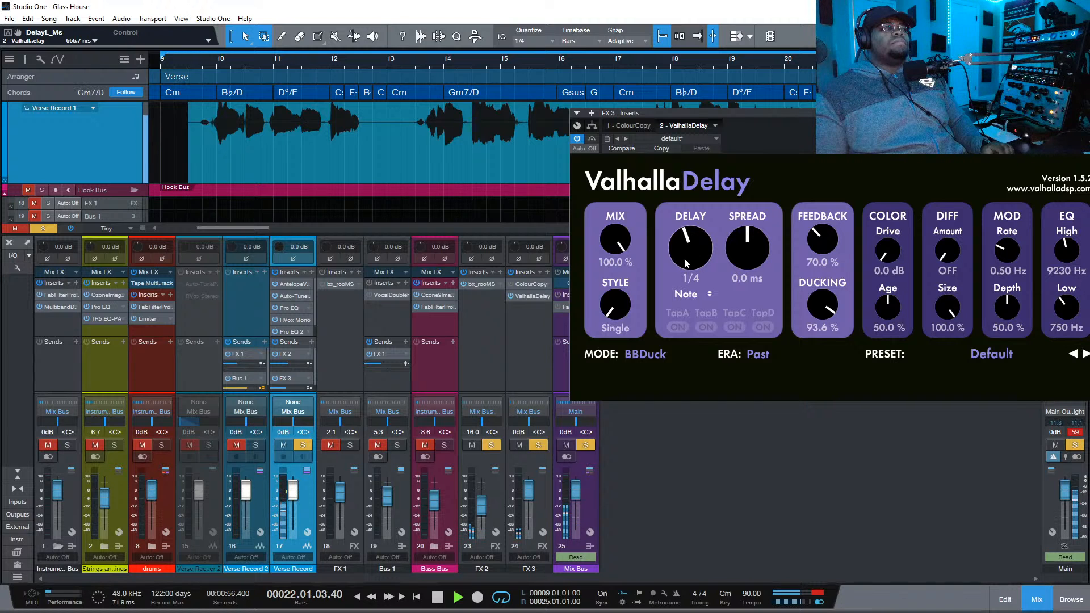
pyautogui.moveTo(754, 250); pyautogui.dragTo(756, 243)
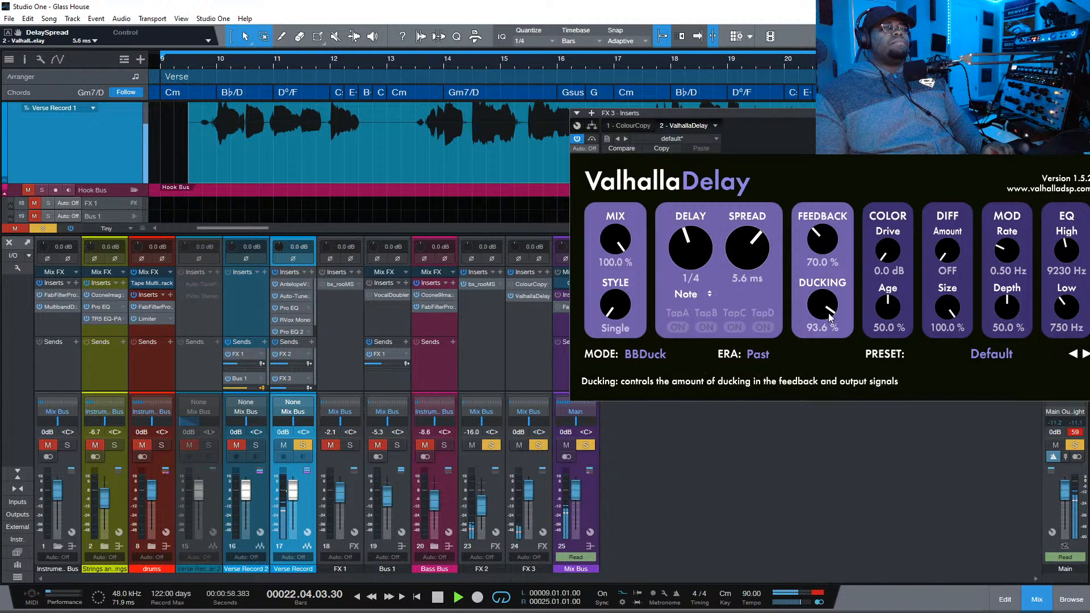
pyautogui.moveTo(1048, 137); pyautogui.dragTo(887, 163)
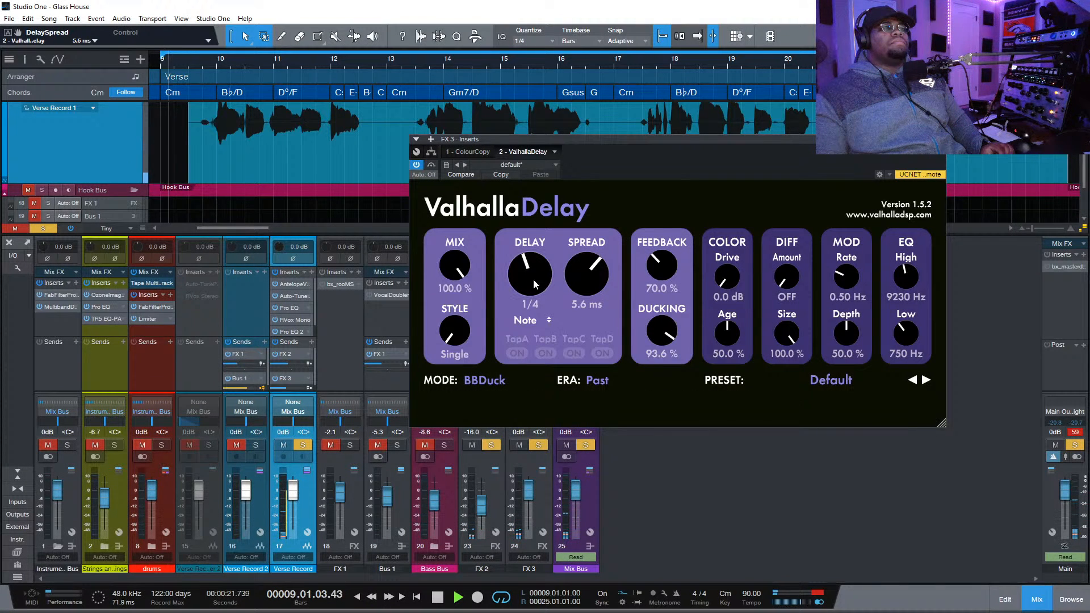
pyautogui.moveTo(523, 265); pyautogui.dragTo(533, 295)
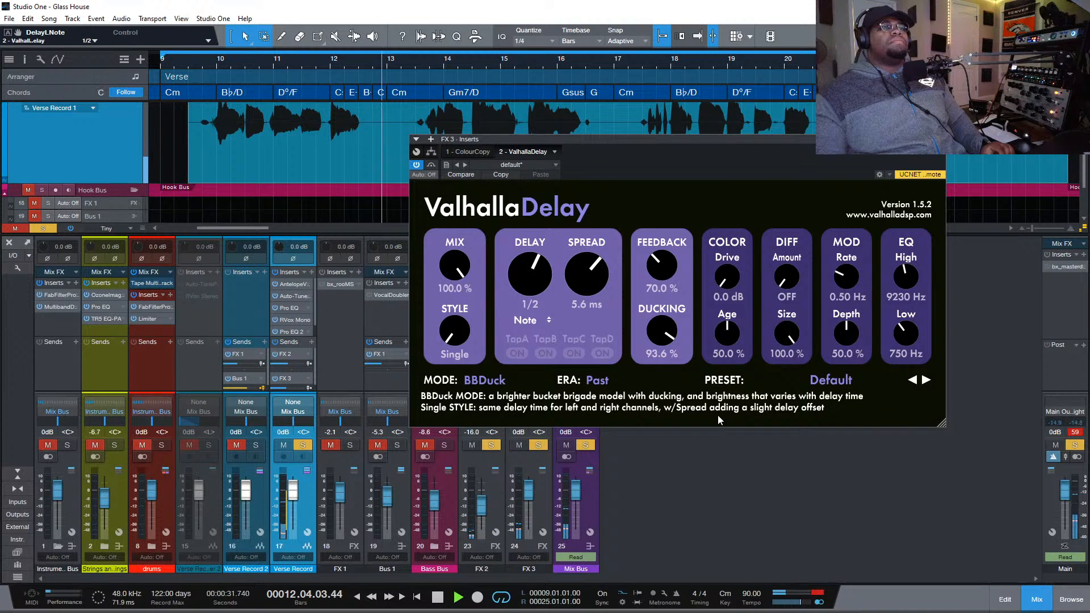
# Change the delay style to PingPong and set the right delay to a synced 1/2 note
pyautogui.moveTo(460, 339); pyautogui.dragTo(461, 231)
pyautogui.click(585, 320)
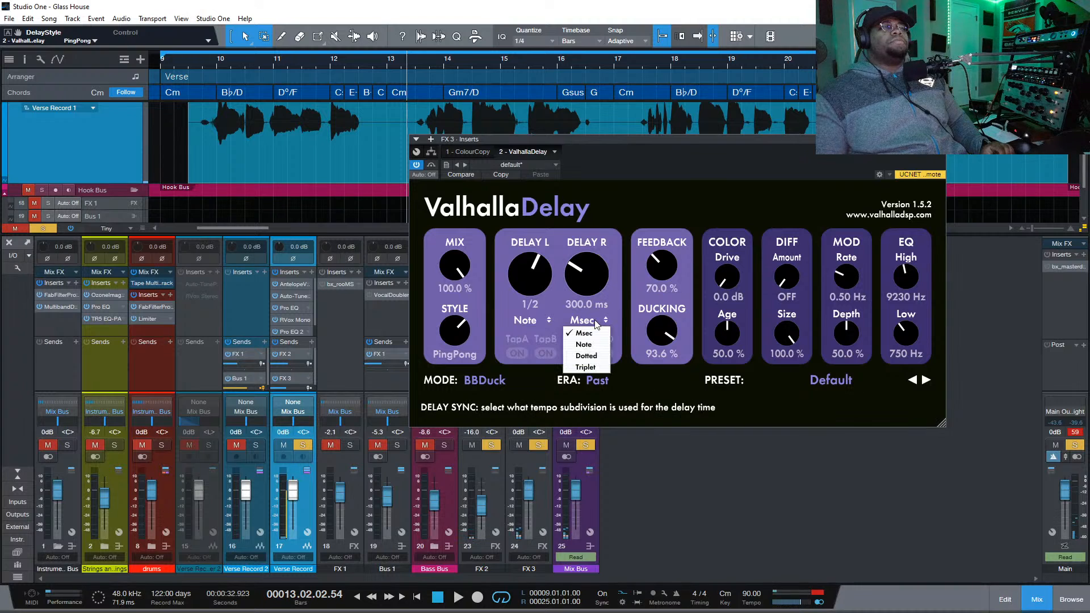
pyautogui.click(582, 348)
pyautogui.moveTo(591, 278); pyautogui.dragTo(600, 225)
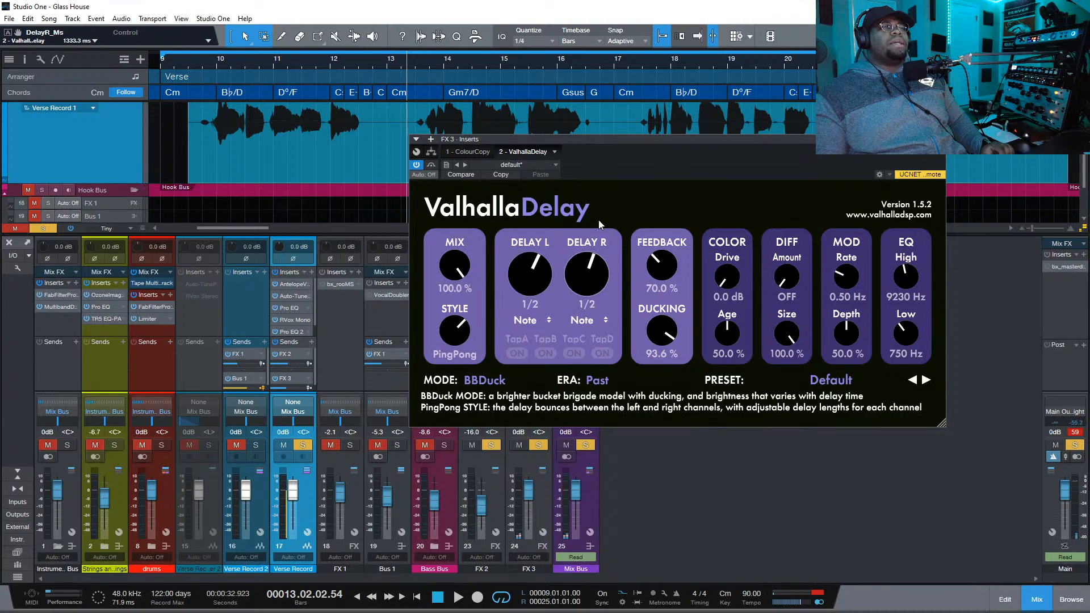
pyautogui.moveTo(596, 282); pyautogui.dragTo(596, 275)
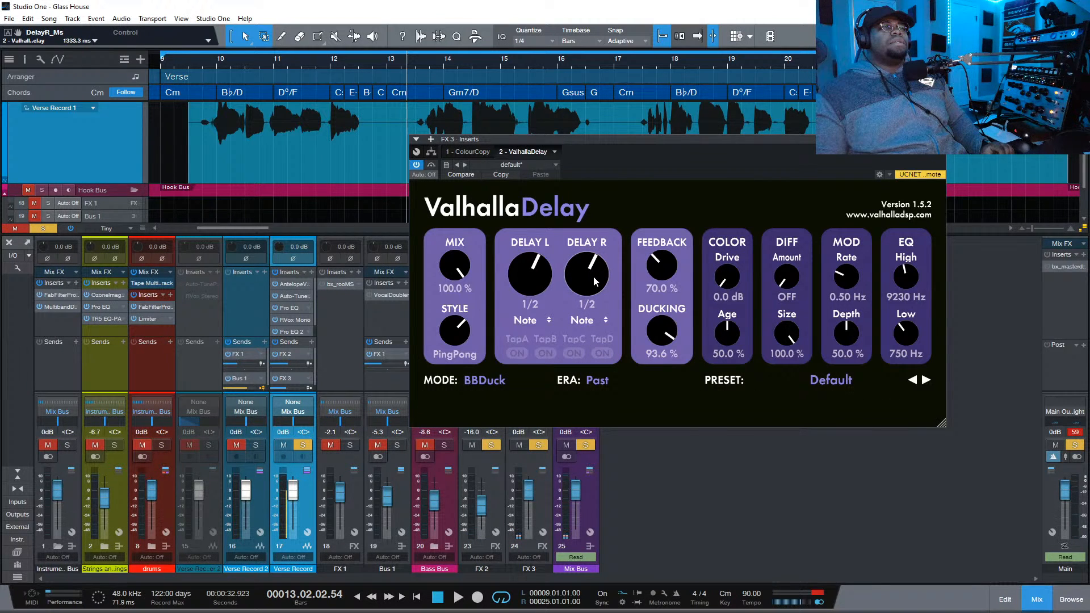
# Replay the verse while setting Age to 0%, Drive to 2.6 dB, EQ Low to 870 Hz and EQ High to 15250 Hz
pyautogui.press('space')
pyautogui.click(208, 69)
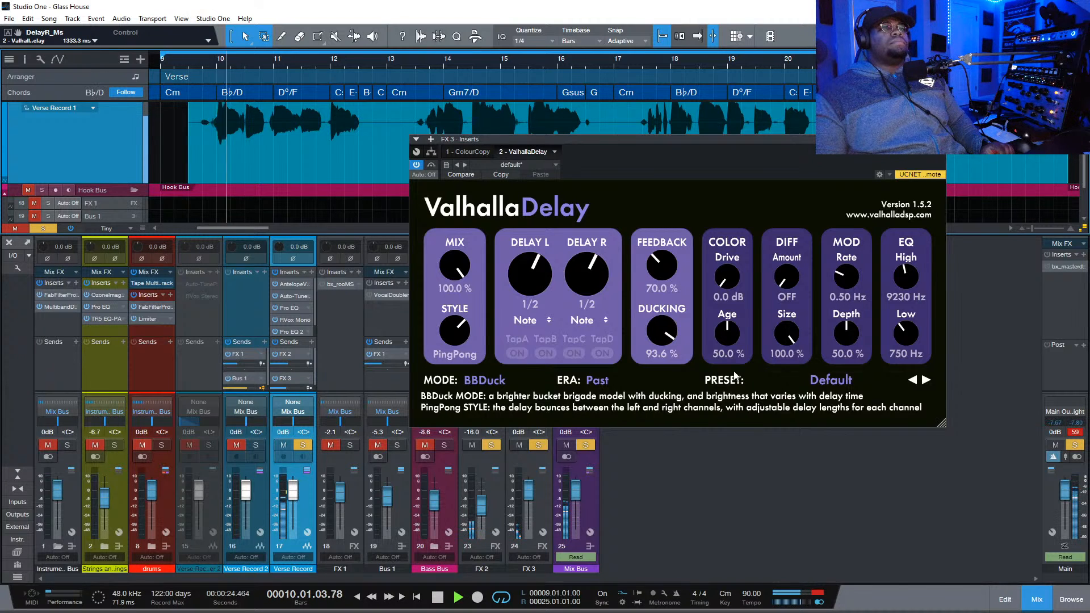
pyautogui.moveTo(736, 325); pyautogui.dragTo(733, 394)
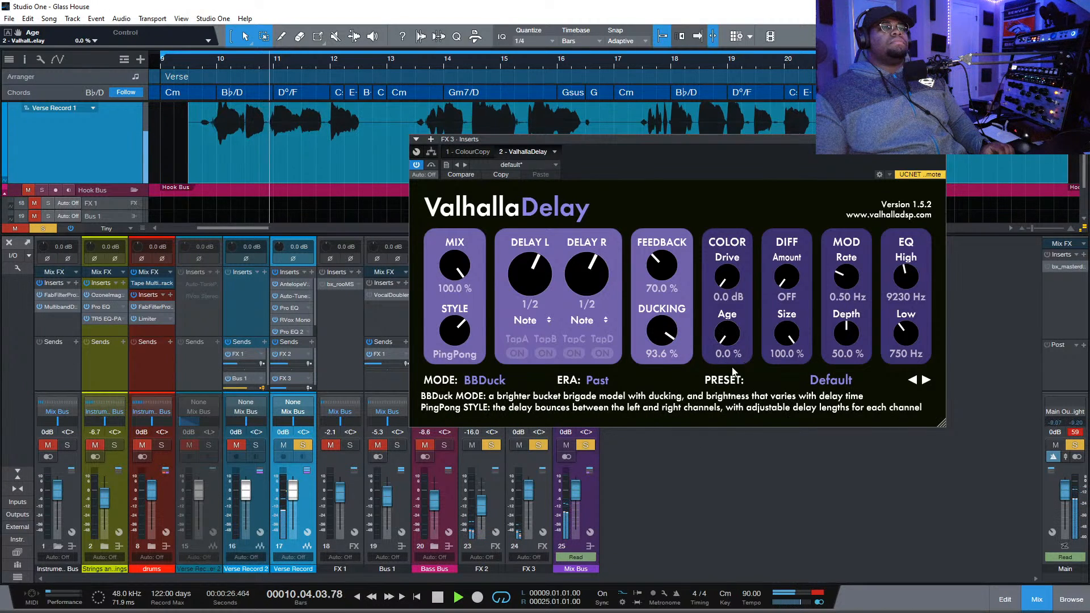
pyautogui.moveTo(730, 283); pyautogui.dragTo(733, 267)
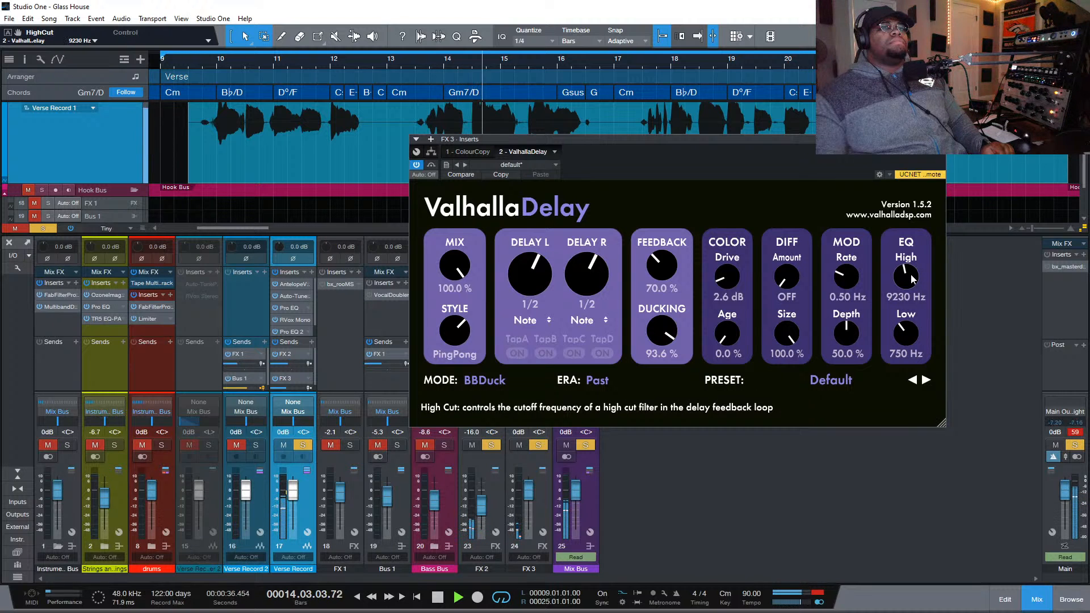
pyautogui.moveTo(903, 329)
pyautogui.mouseDown()
pyautogui.moveTo(905, 355)
pyautogui.moveTo(905, 340)
pyautogui.mouseUp()
pyautogui.moveTo(906, 277); pyautogui.dragTo(909, 250)
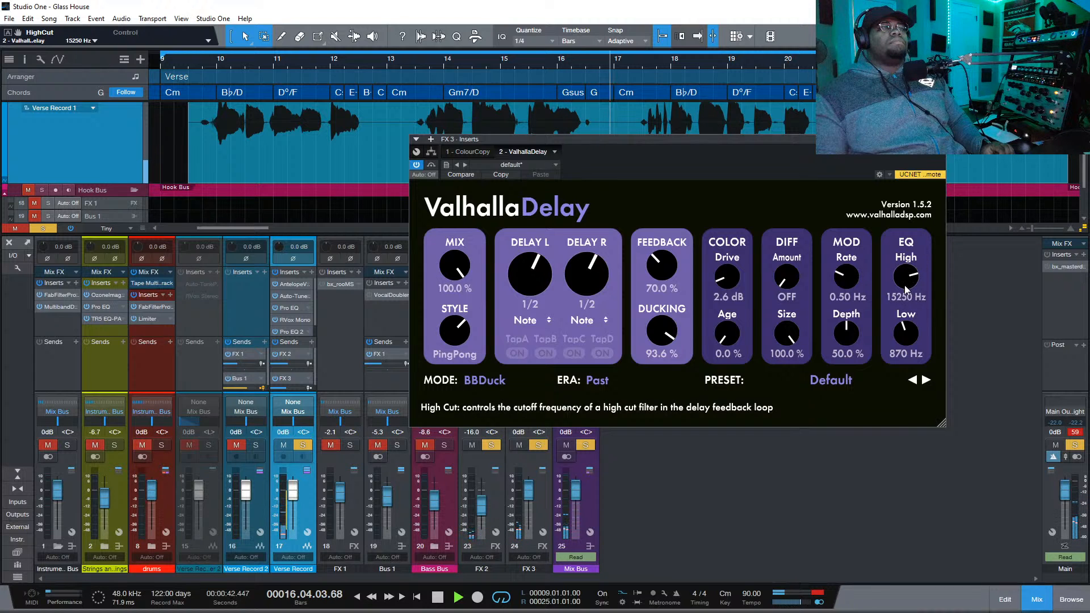
# Set ValhallaDelay's Era to Future, Age to 100% and EQ High to 8360 Hz, and stop playback
pyautogui.click(602, 379)
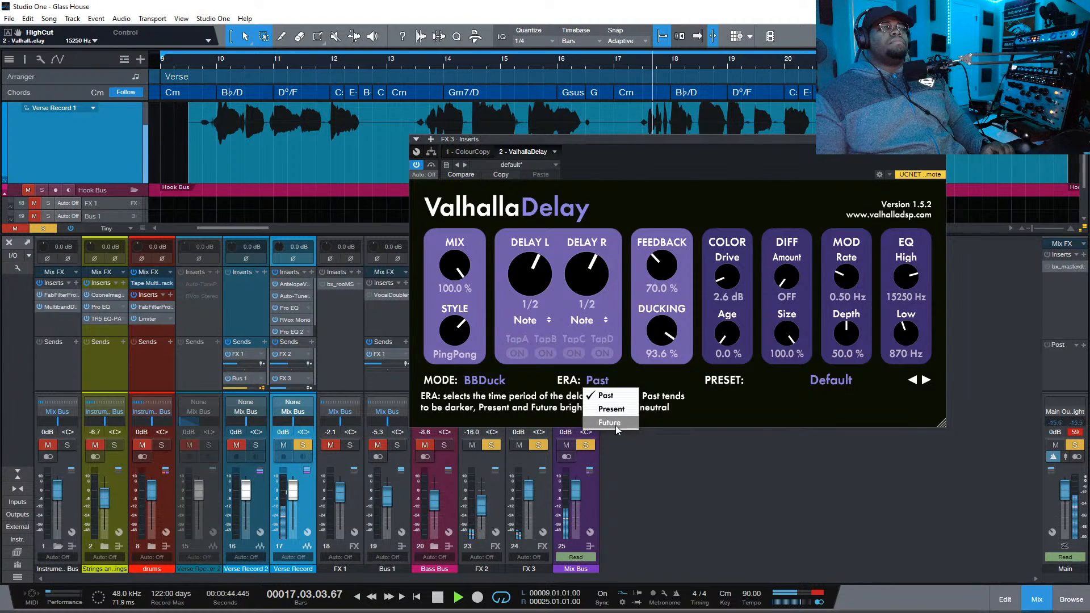
pyautogui.click(609, 423)
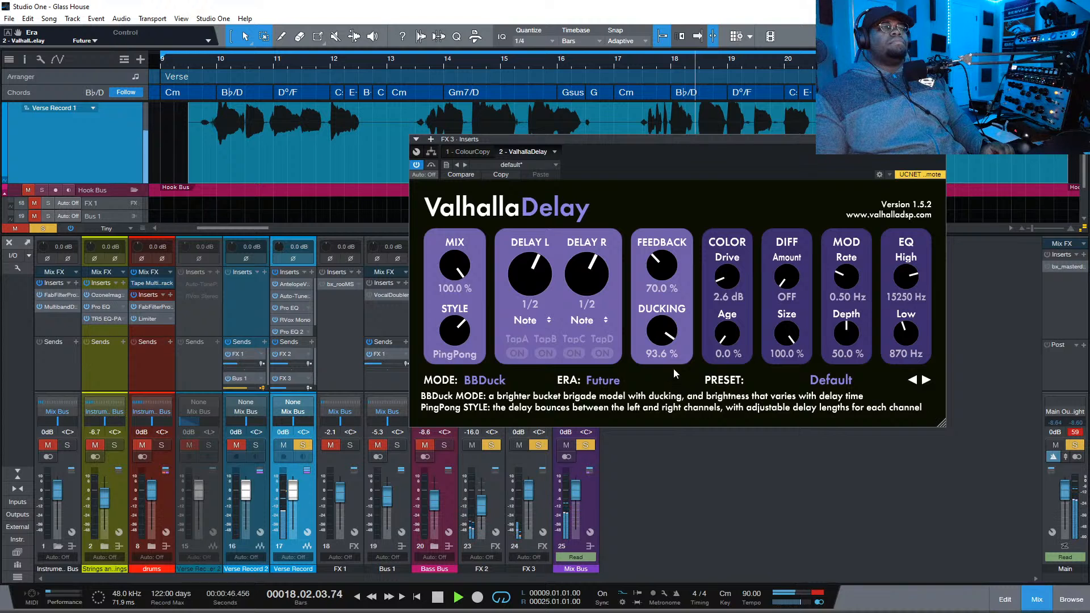
pyautogui.moveTo(730, 339)
pyautogui.mouseDown()
pyautogui.moveTo(752, 168)
pyautogui.moveTo(730, 344)
pyautogui.mouseUp()
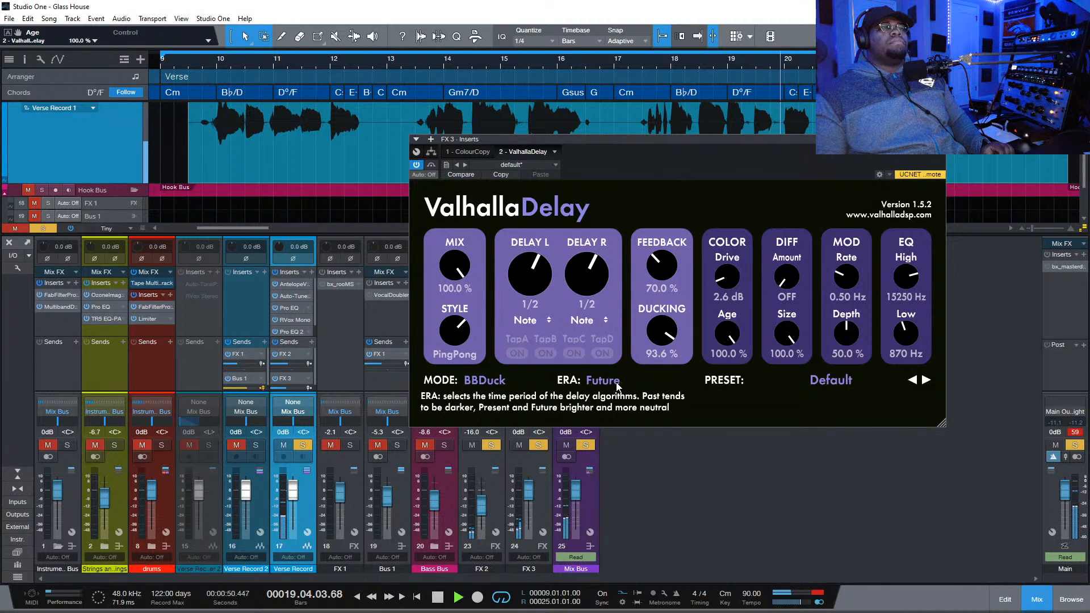
pyautogui.moveTo(906, 277); pyautogui.dragTo(909, 303)
pyautogui.press('space')
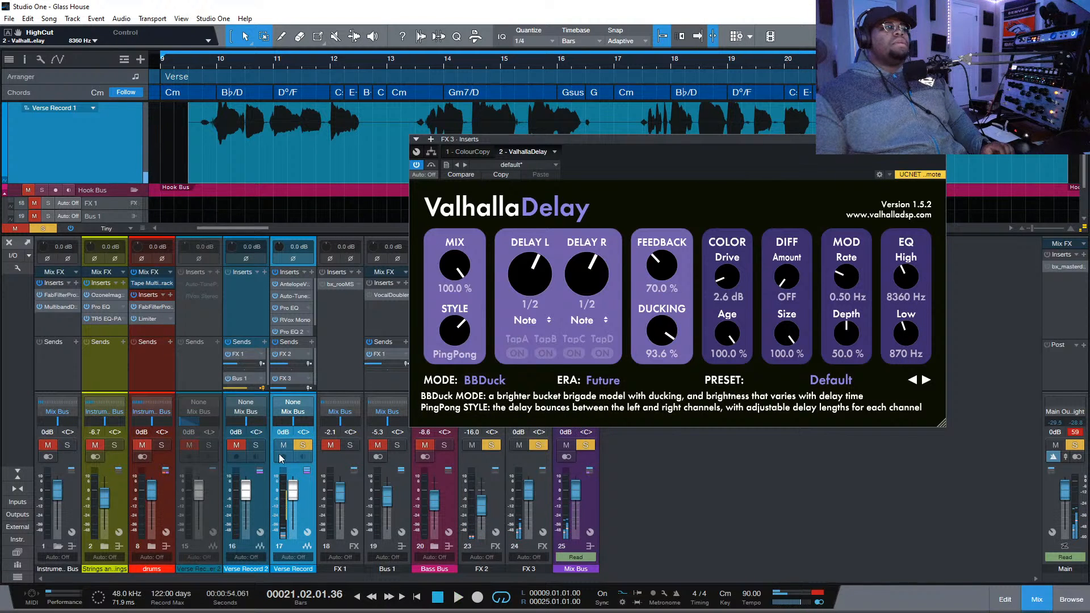
# Clear the mutes and solos on all channels, play the full mix and close the ValhallaDelay window
pyautogui.click(239, 446)
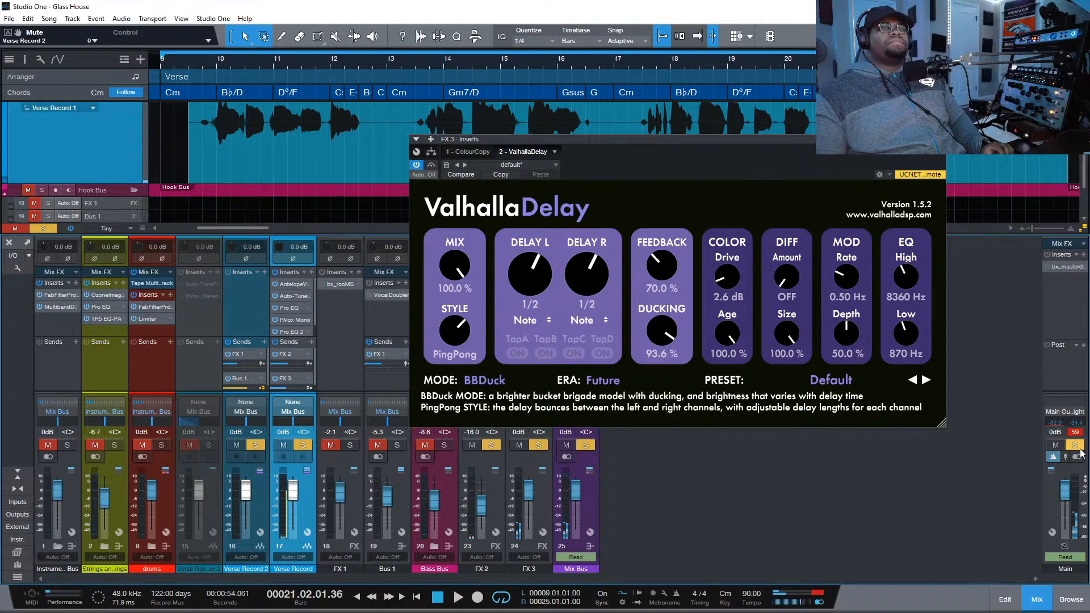
pyautogui.click(1074, 446)
pyautogui.press('space')
pyautogui.click(378, 446)
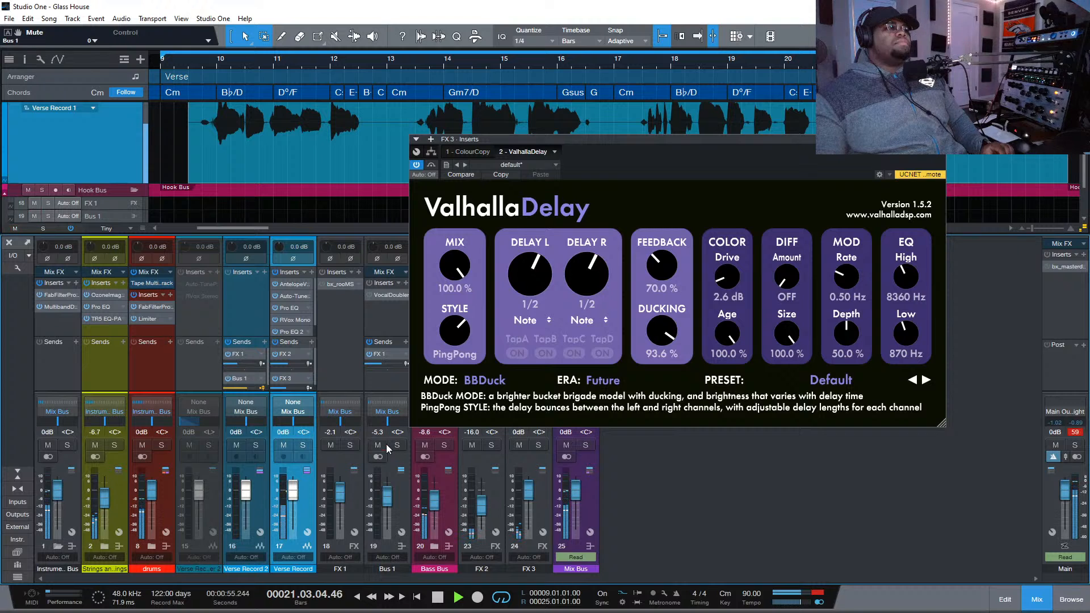
pyautogui.click(940, 139)
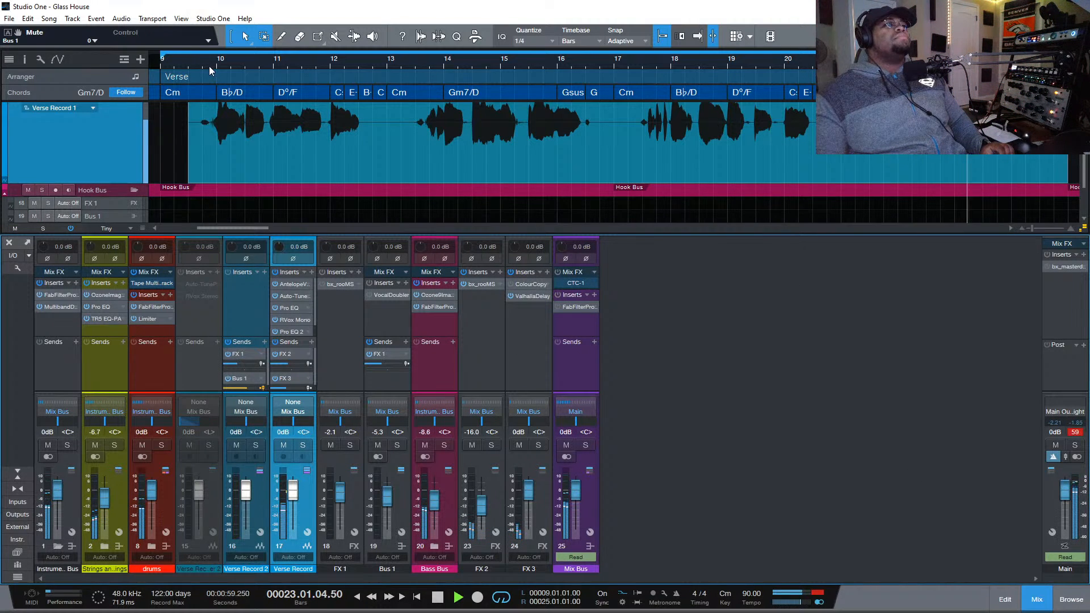
# Move the Bass Bus channel between the strings and drums channels in the mixer
pyautogui.scroll(2, 663, 130)
pyautogui.moveTo(1031, 230); pyautogui.dragTo(1015, 230)
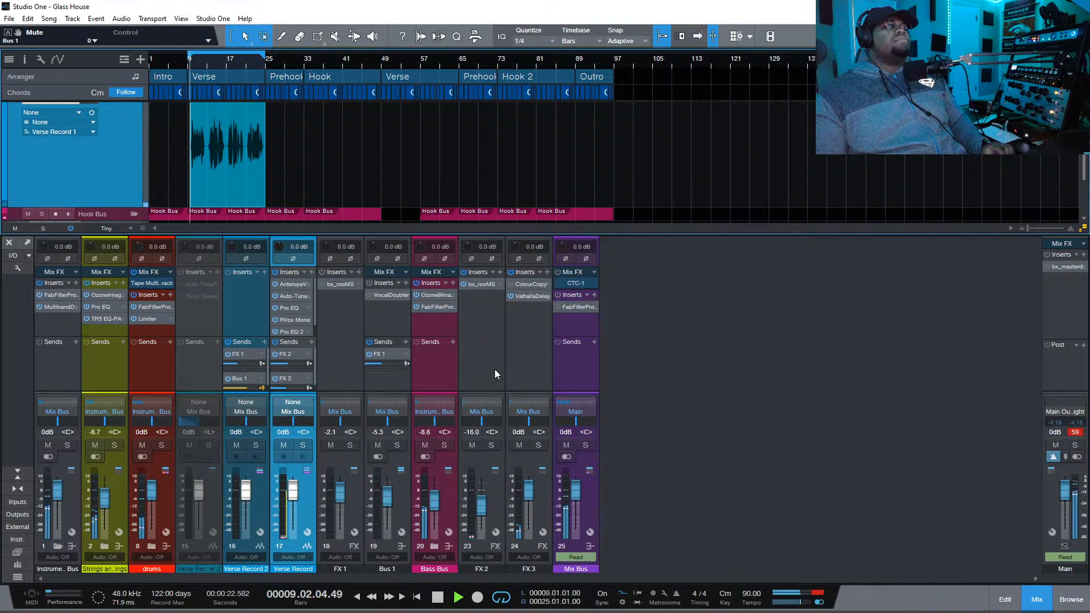
pyautogui.scroll(-3, 267, 190)
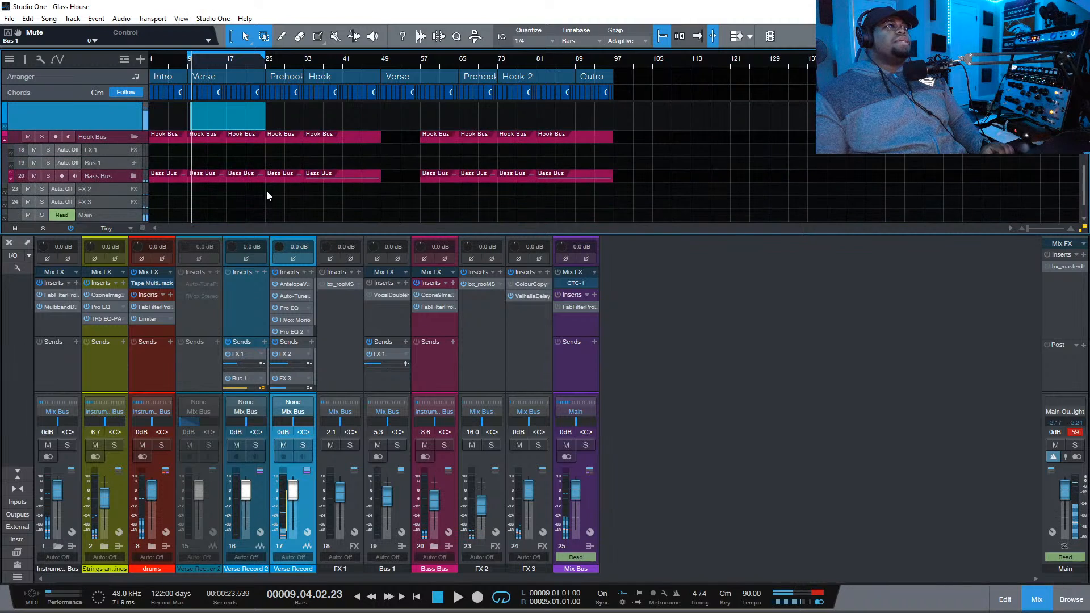
pyautogui.scroll(3, 286, 178)
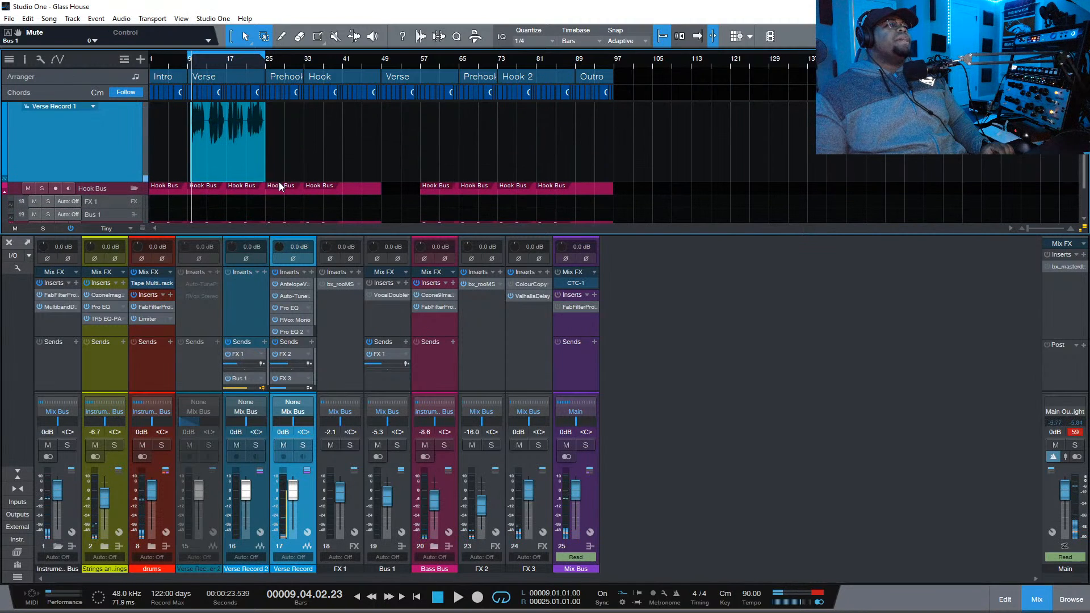
pyautogui.click(126, 191)
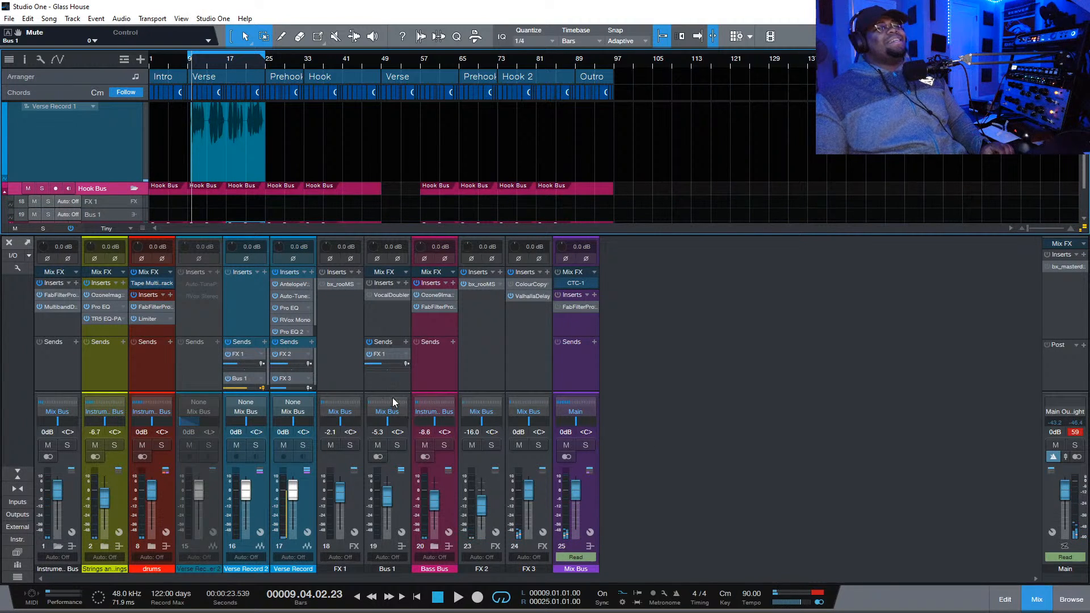
pyautogui.click(455, 502)
pyautogui.moveTo(456, 500); pyautogui.dragTo(139, 496)
pyautogui.press('space')
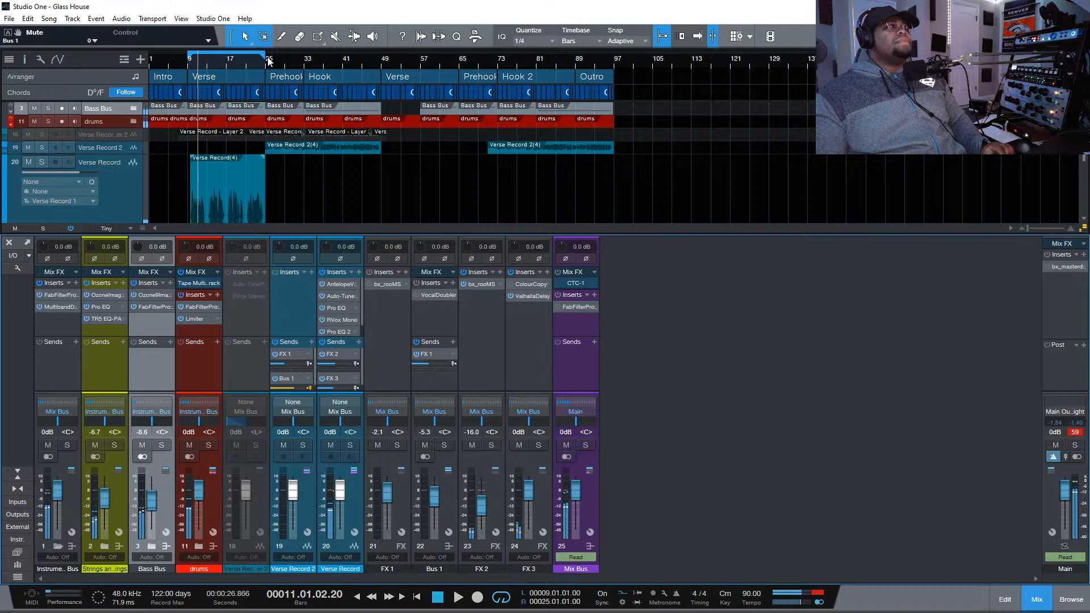
# Set the loop range to bars 25 through 49 over the Prehook and Hook, and play from just before it
pyautogui.moveTo(269, 61); pyautogui.dragTo(381, 63)
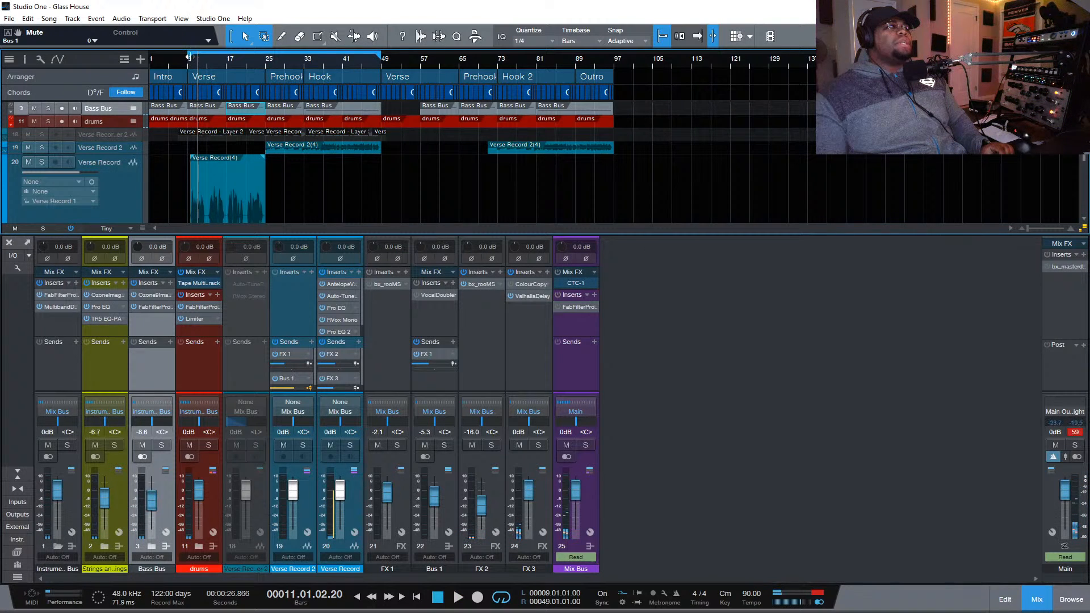
pyautogui.moveTo(189, 57); pyautogui.dragTo(262, 69)
pyautogui.click(251, 63)
pyautogui.press('space')
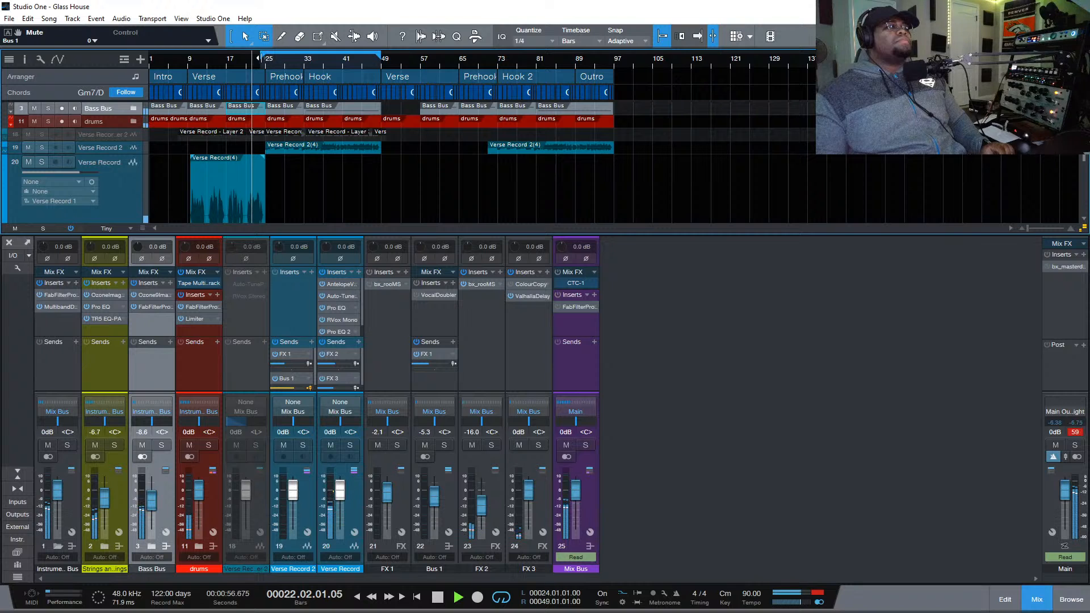
# Copy the insert chain of the Verse Record channel to the Verse Record 2 channel
pyautogui.scroll(-2, 426, 193)
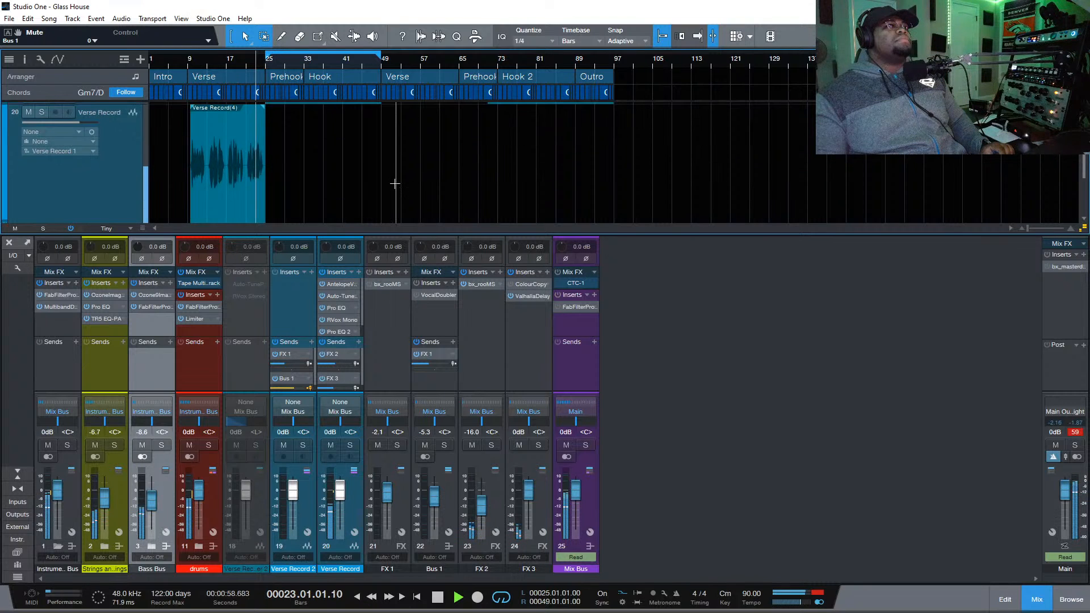
pyautogui.scroll(3, 380, 178)
pyautogui.click(275, 309)
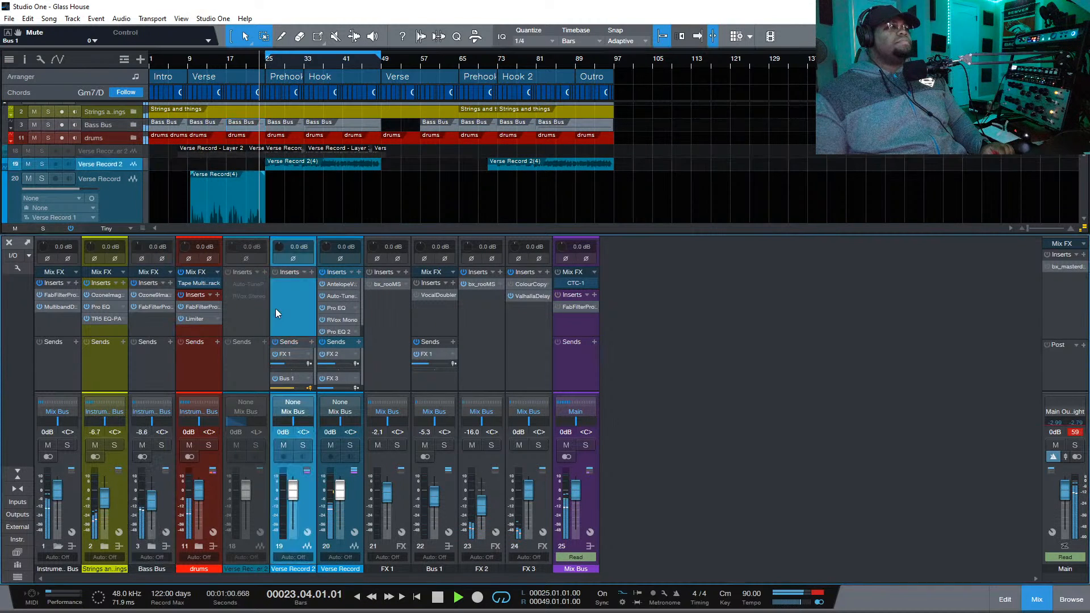
pyautogui.moveTo(345, 275); pyautogui.dragTo(301, 274)
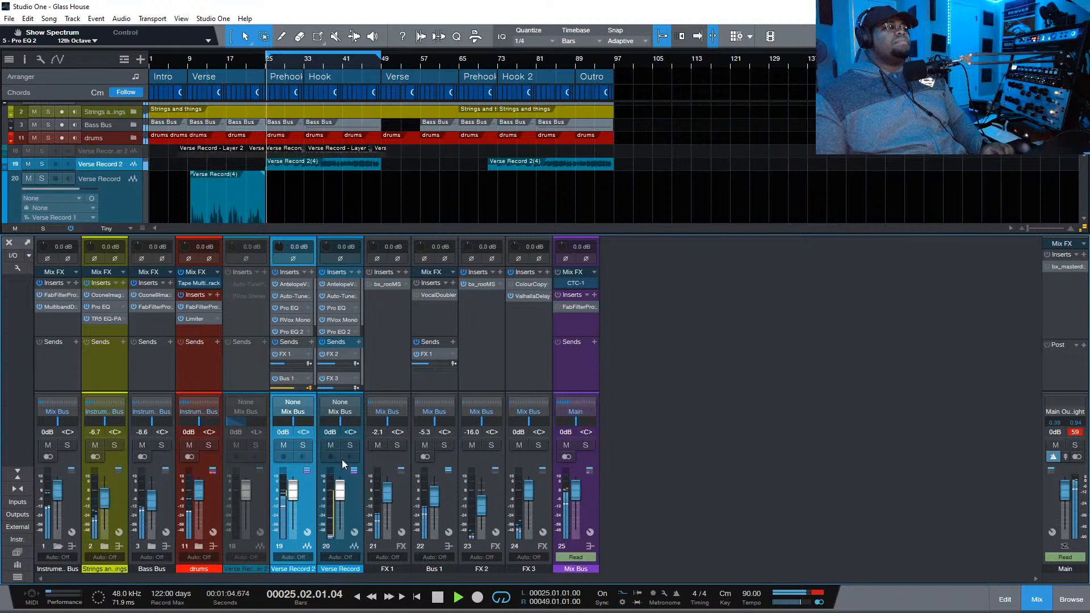
# Set the Auto-Tune Pro Retune Speed to 2 on both the Verse Record 2 and Verse Record channels
pyautogui.scroll(-3, 383, 158)
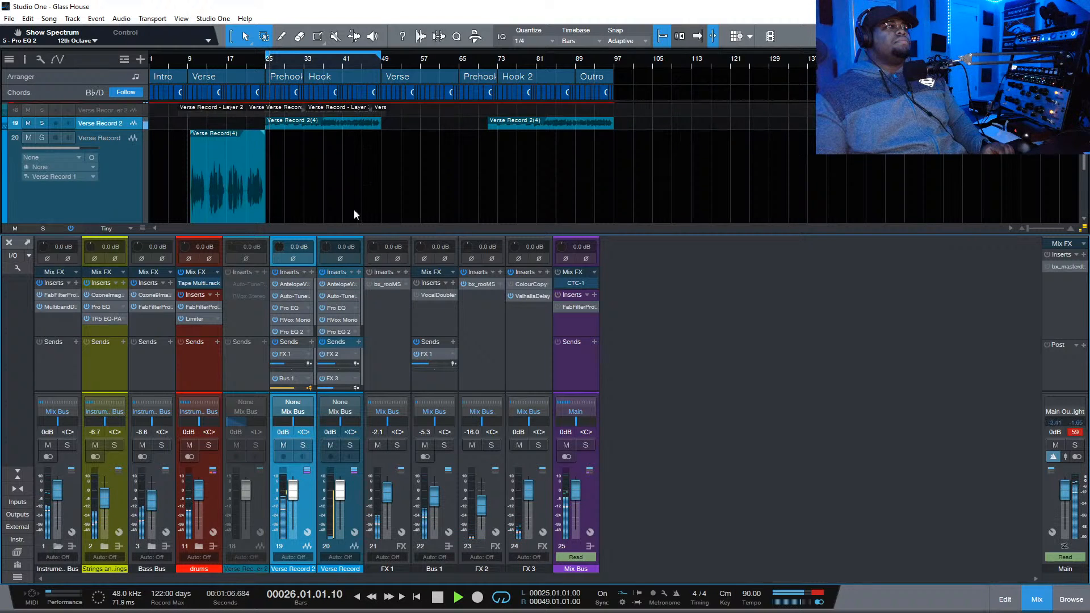
pyautogui.click(295, 295)
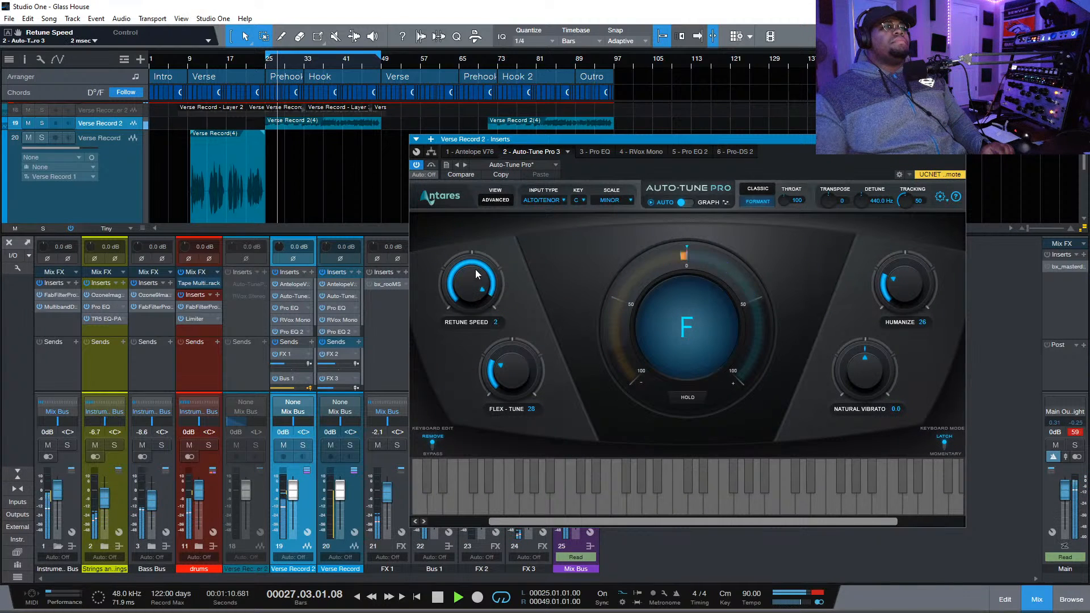
pyautogui.click(341, 294)
pyautogui.moveTo(466, 278); pyautogui.dragTo(464, 254)
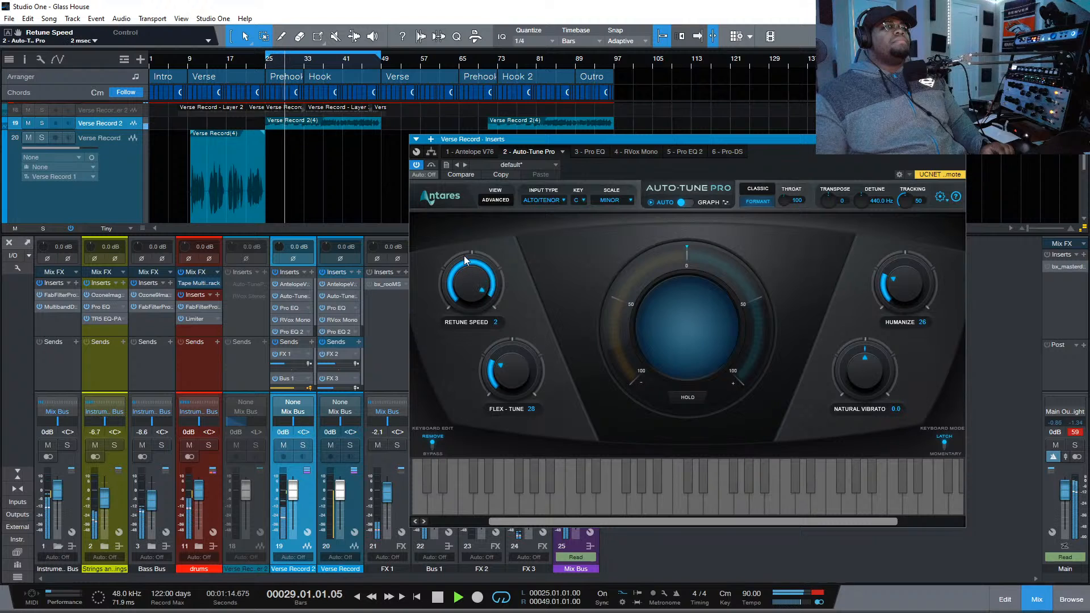
pyautogui.click(960, 139)
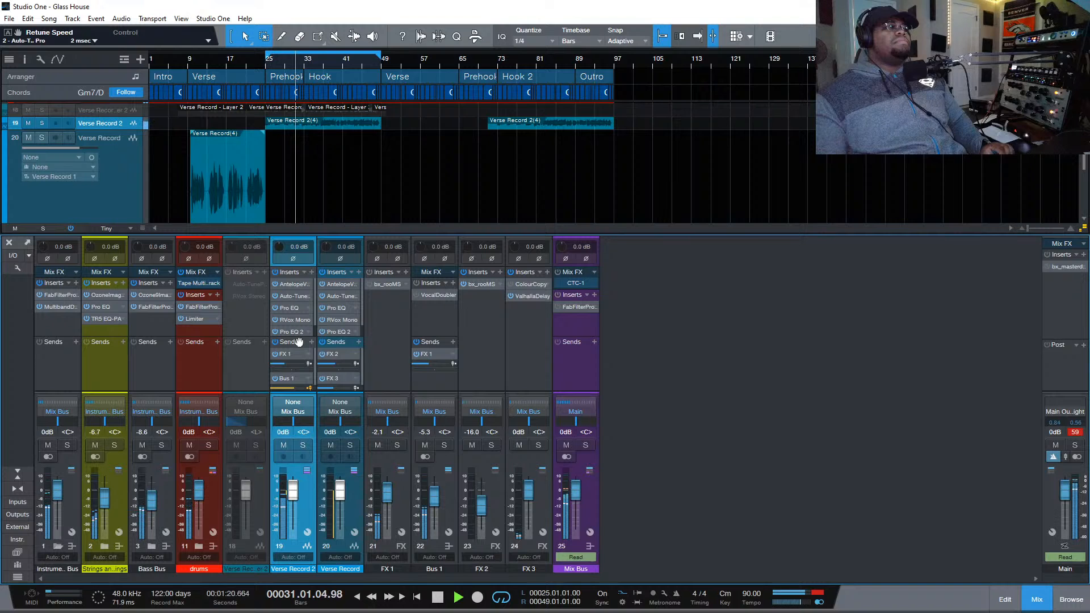
# Stop playback and replace the FX 1 reverb with a copy of the bx_rooMS insert from FX 2
pyautogui.press('space')
pyautogui.click(407, 335)
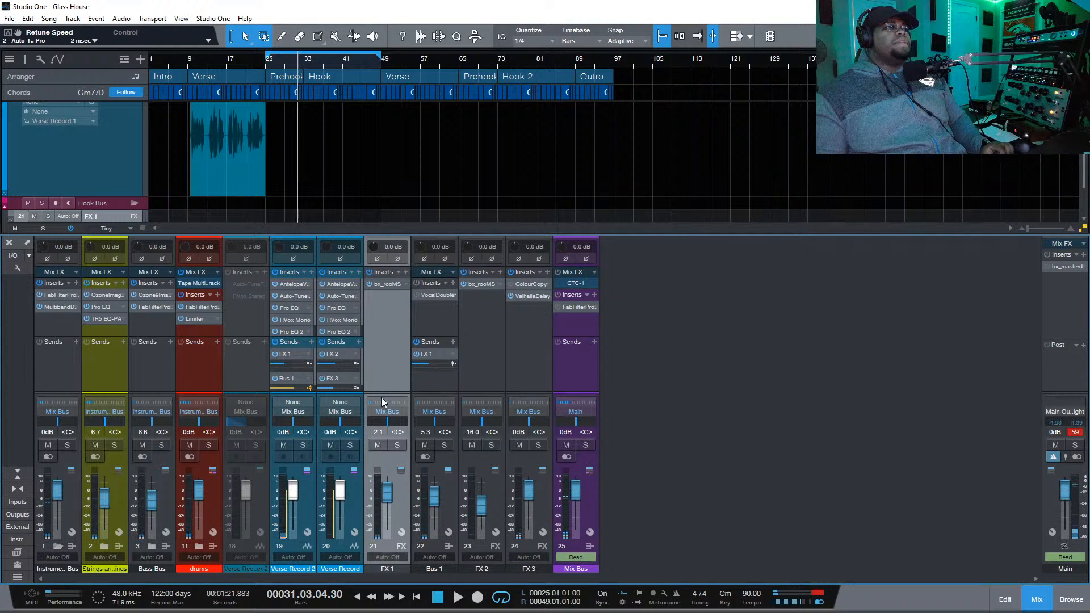
pyautogui.moveTo(475, 285); pyautogui.dragTo(392, 287)
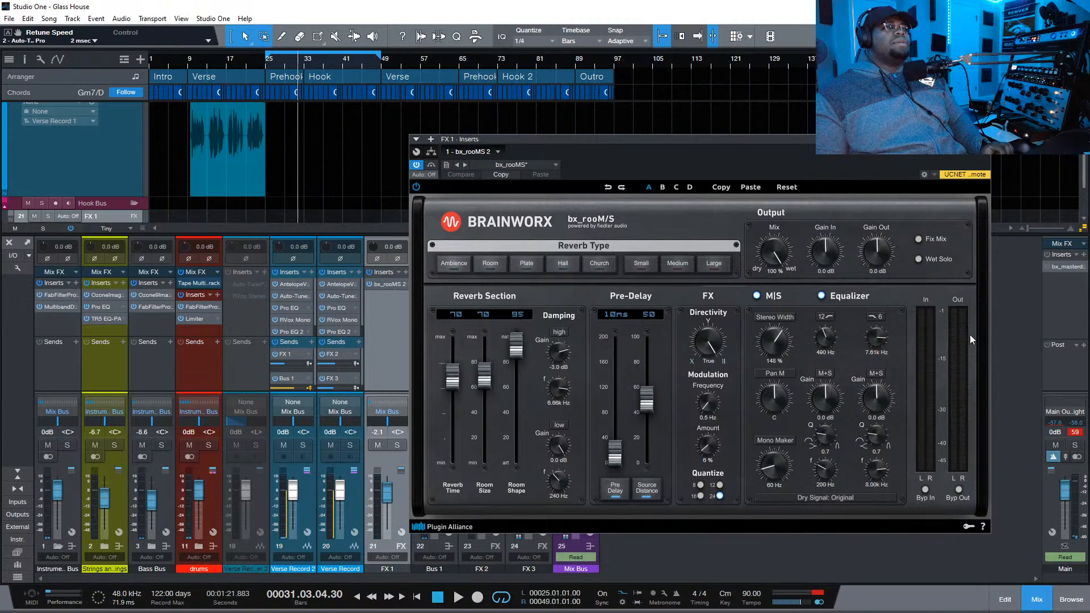
# Set the FX 1 reverb's high pass to 186 Hz, enable Wet Solo, and lower the FX 1 fader to -7.7 dB
pyautogui.moveTo(834, 347); pyautogui.dragTo(834, 350)
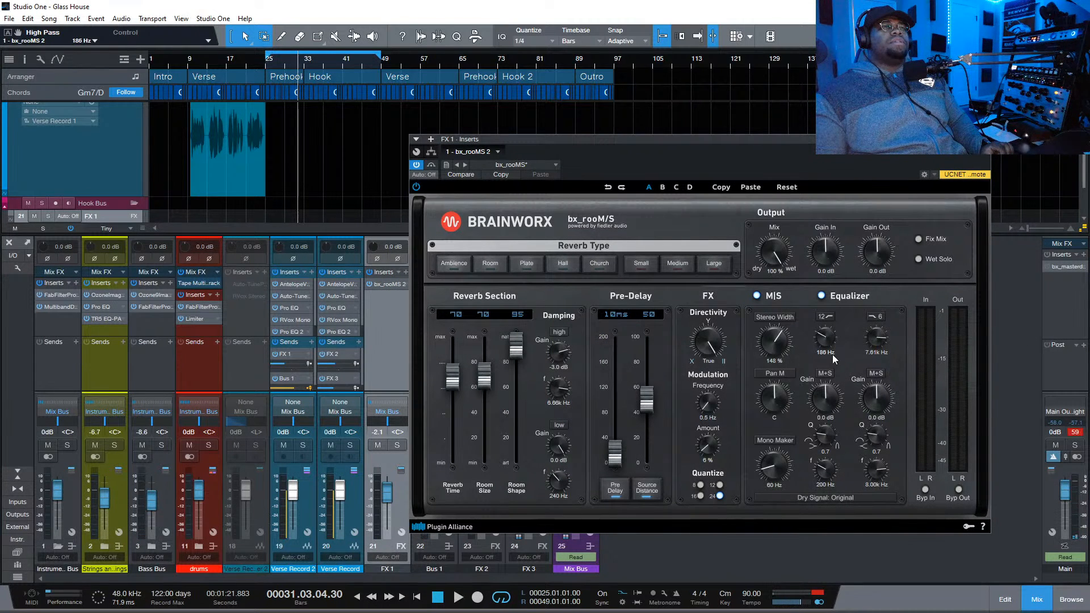
pyautogui.click(920, 259)
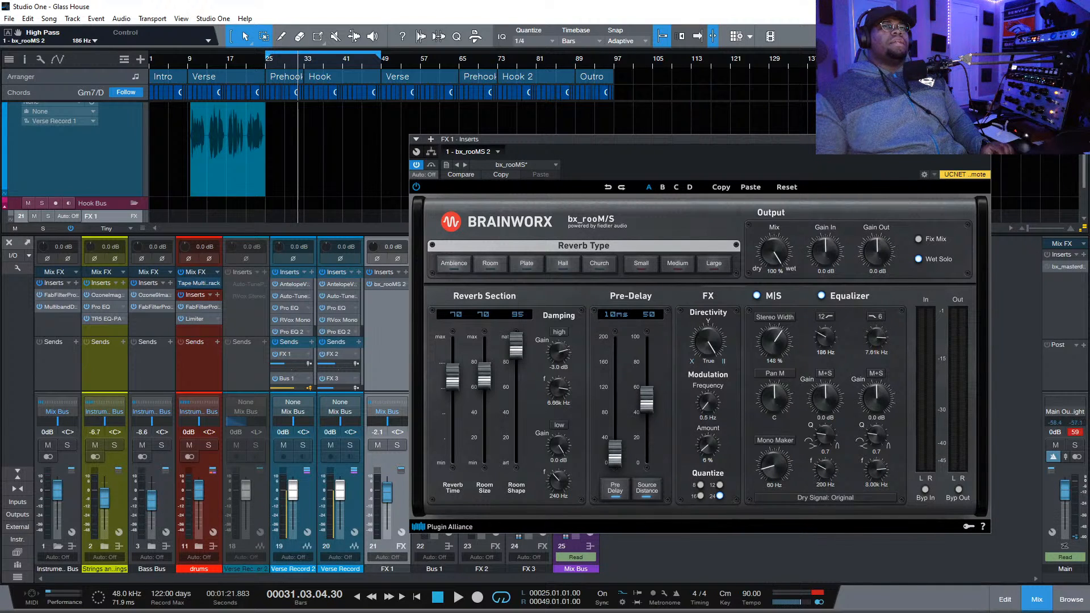
pyautogui.click(390, 492)
pyautogui.moveTo(389, 493); pyautogui.dragTo(390, 499)
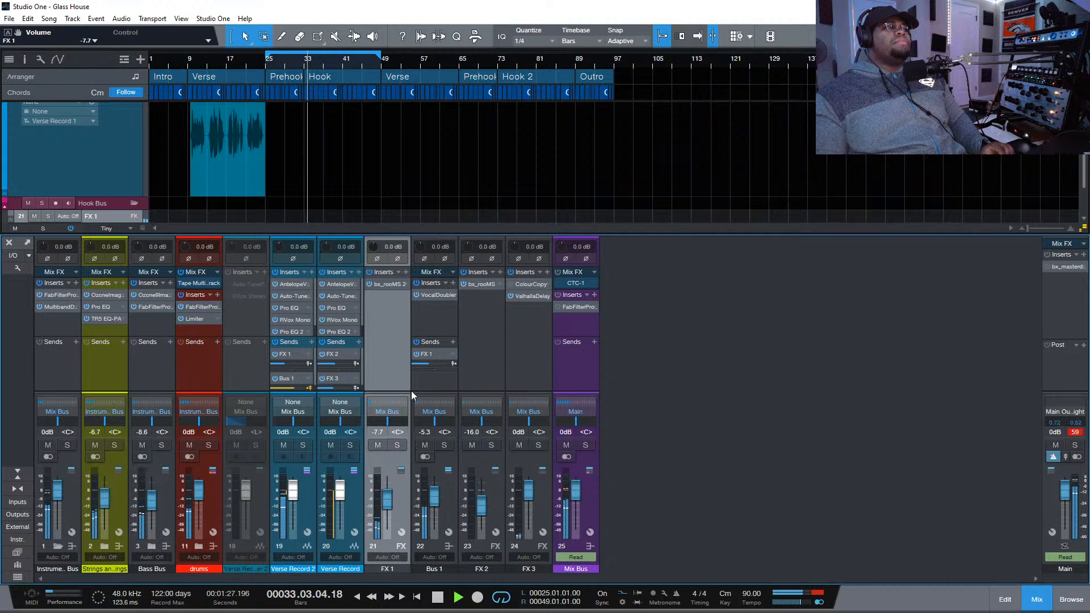
# Insert another Pro-DS at the start of the Verse Record 2 insert chain and set its output level to 0 dB
pyautogui.moveTo(394, 392); pyautogui.dragTo(393, 413)
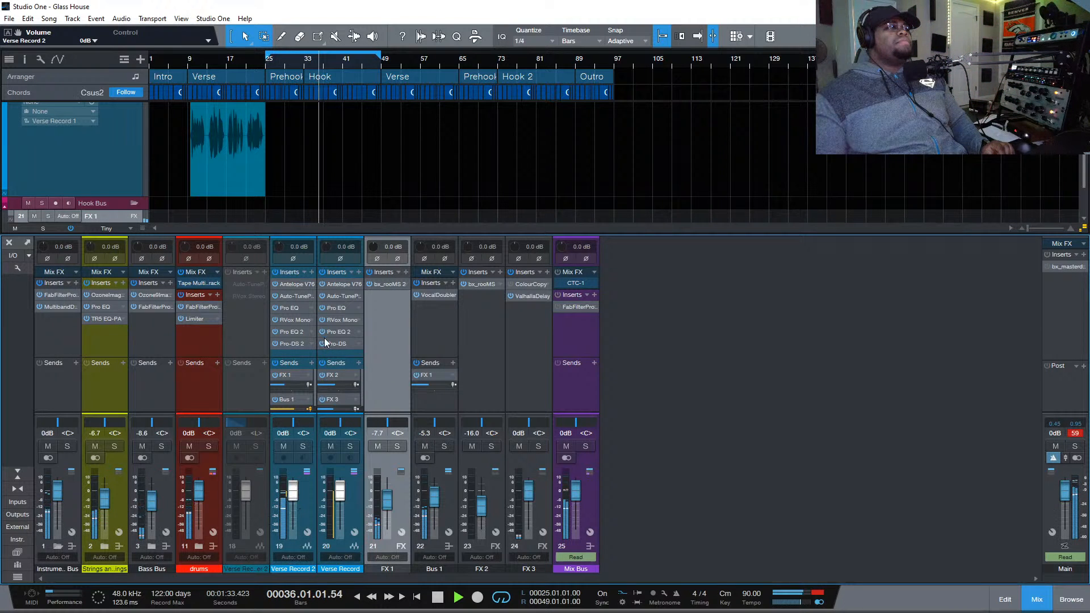
pyautogui.doubleClick(305, 284)
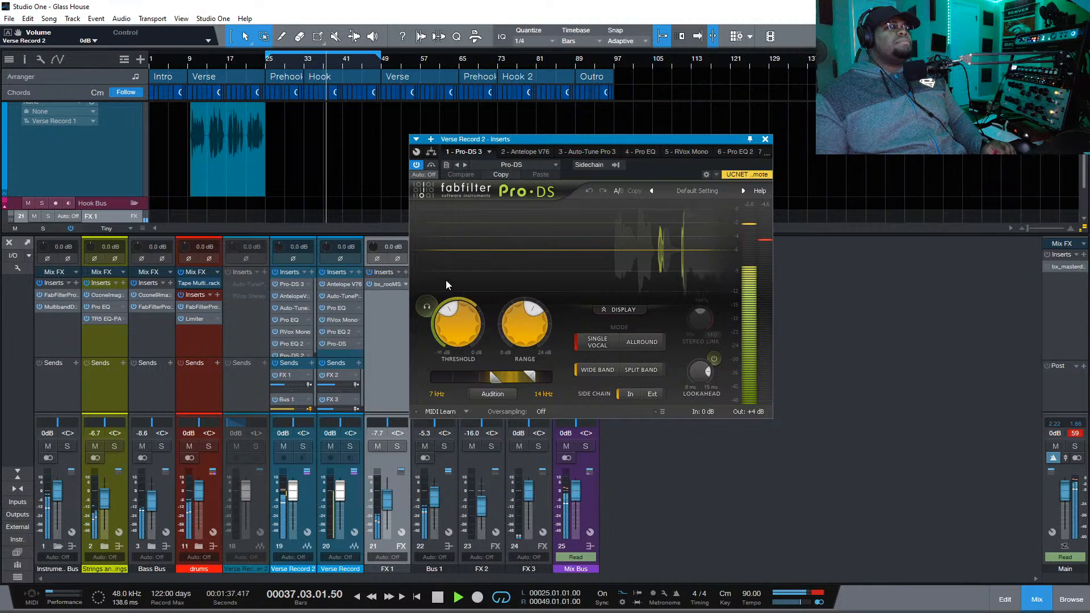
pyautogui.scroll(-1, 289, 321)
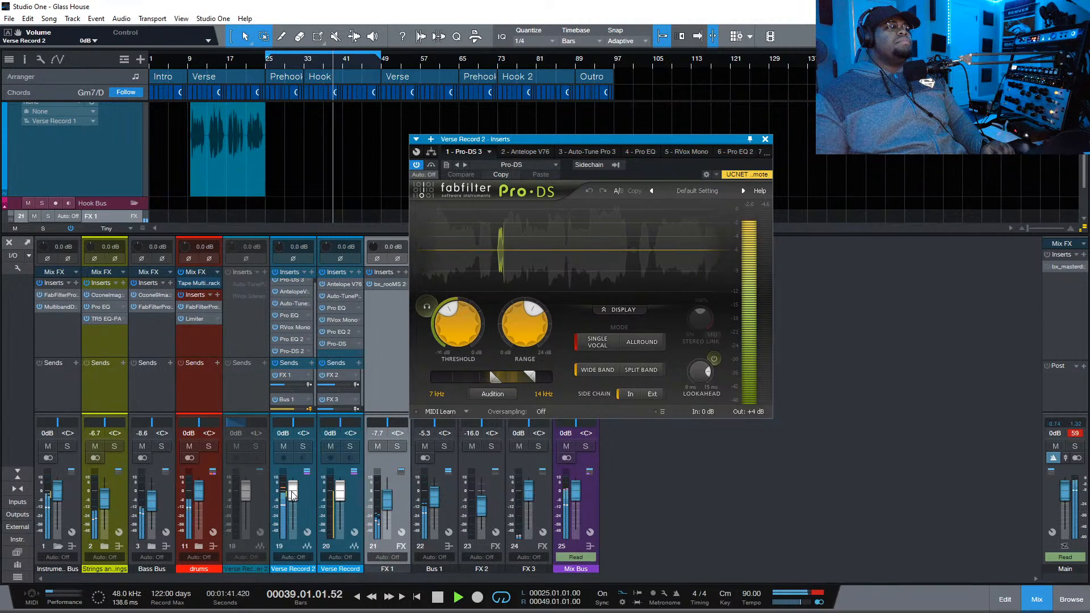
pyautogui.click(290, 281)
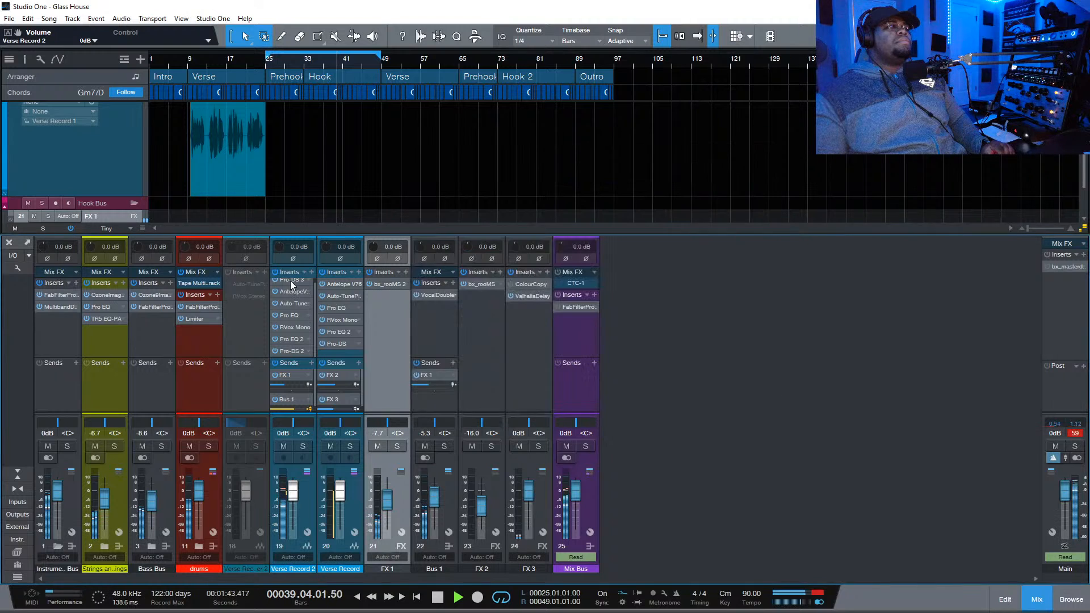
pyautogui.click(291, 279)
pyautogui.click(291, 279)
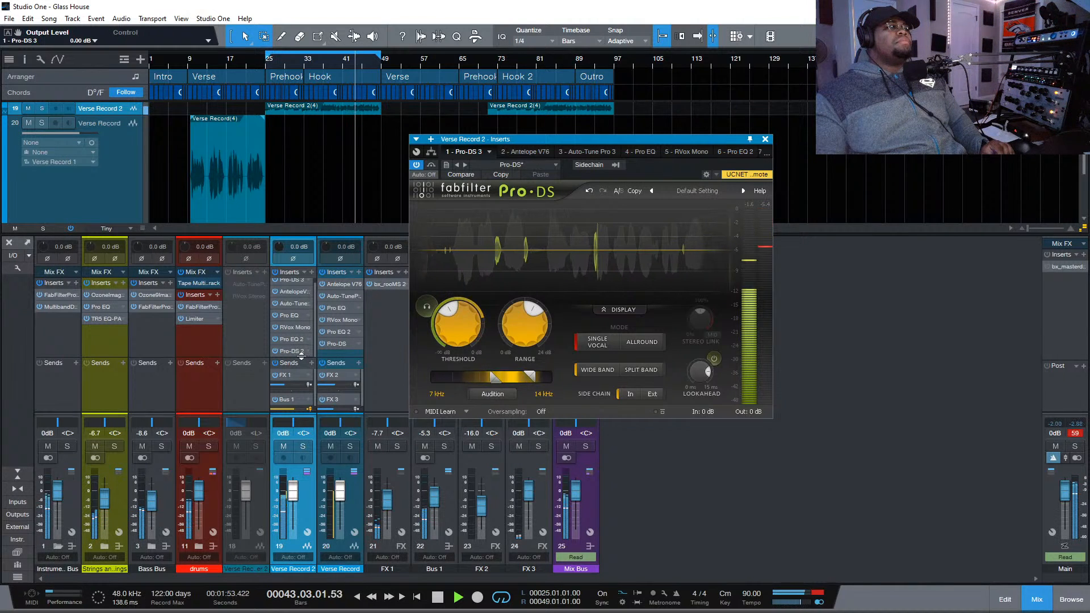
# Close the open plug-in windows and play the full mix from the start of the Verse at bar 9
pyautogui.click(368, 331)
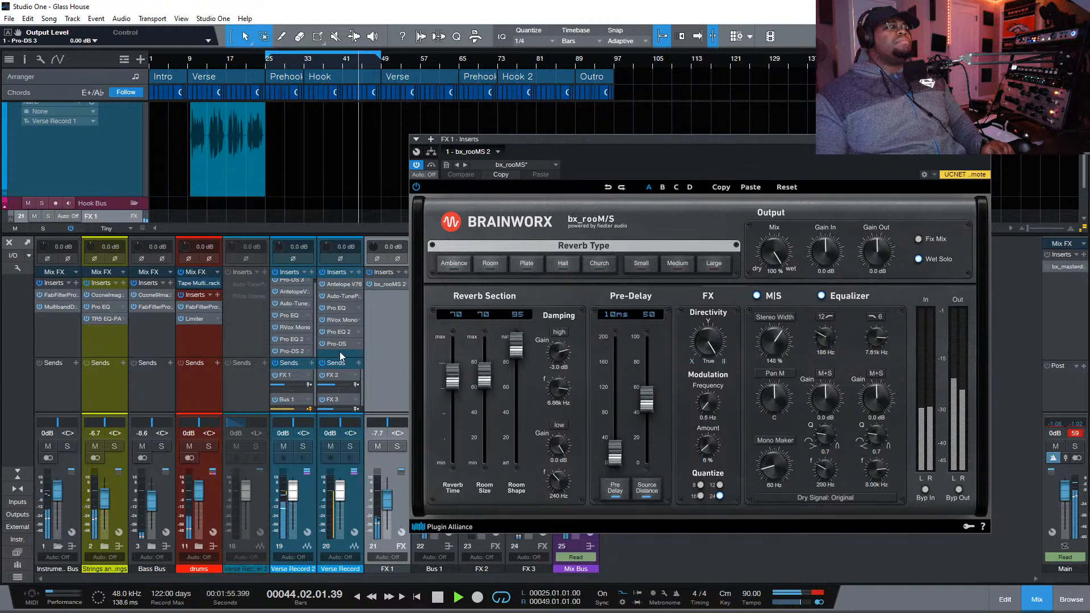
pyautogui.scroll(1, 318, 298)
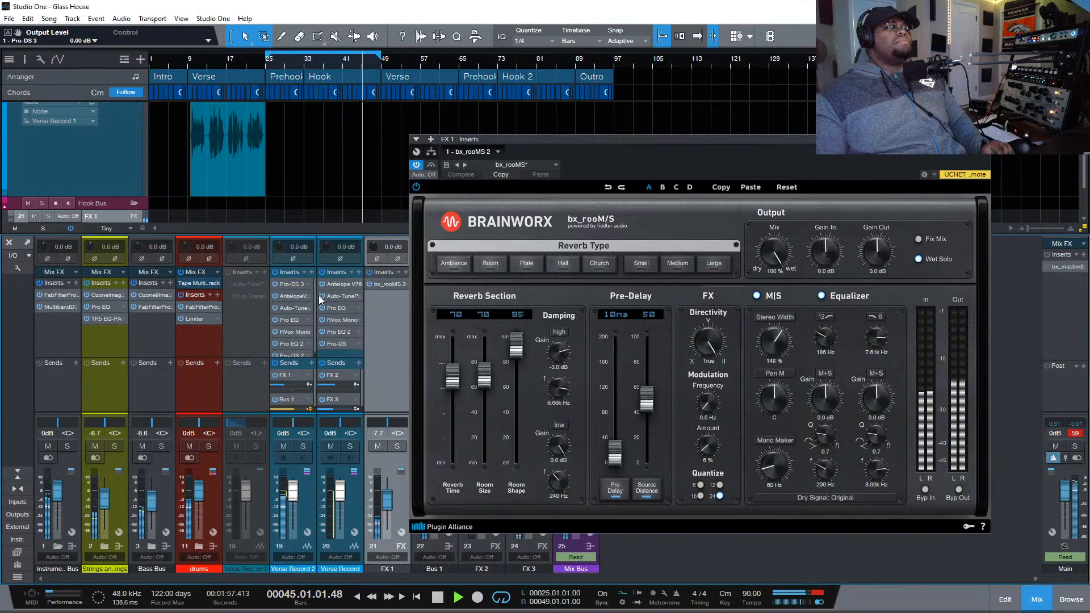
pyautogui.click(984, 139)
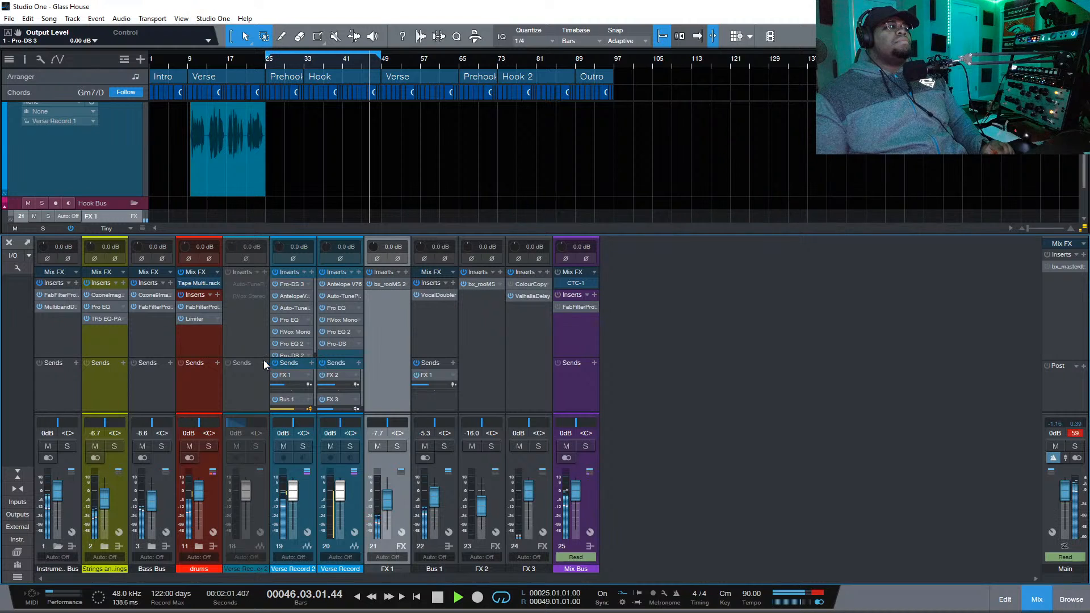
pyautogui.click(229, 406)
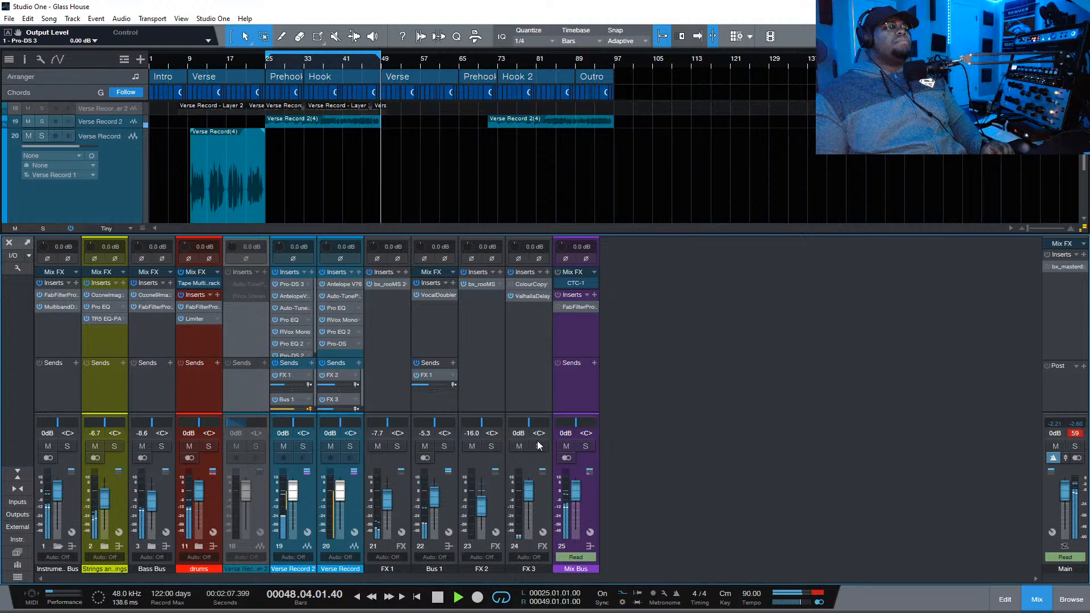
pyautogui.press('space')
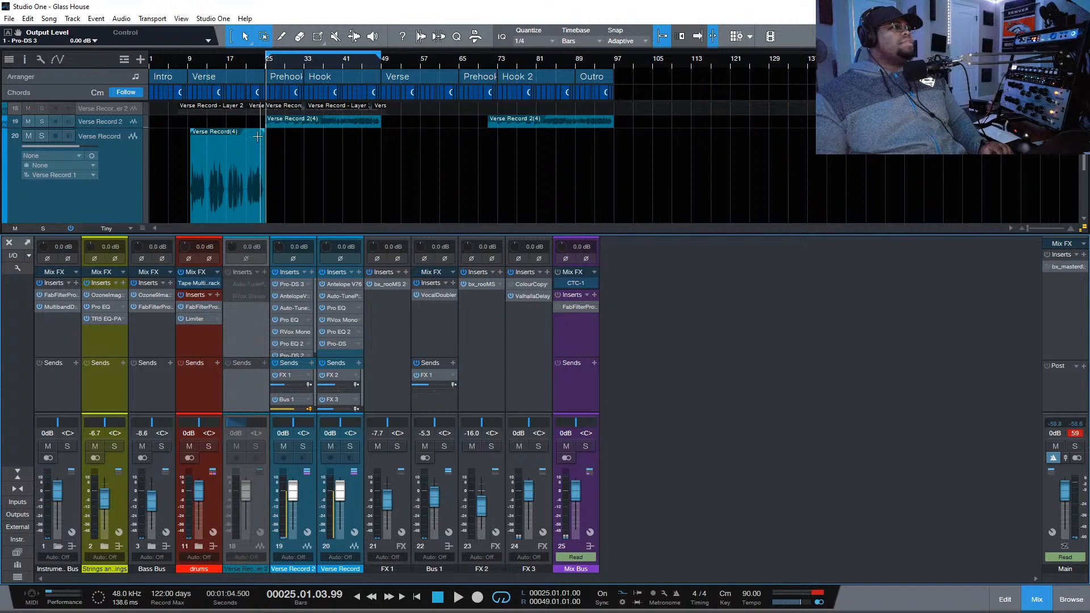
pyautogui.click(187, 63)
pyautogui.press('space')
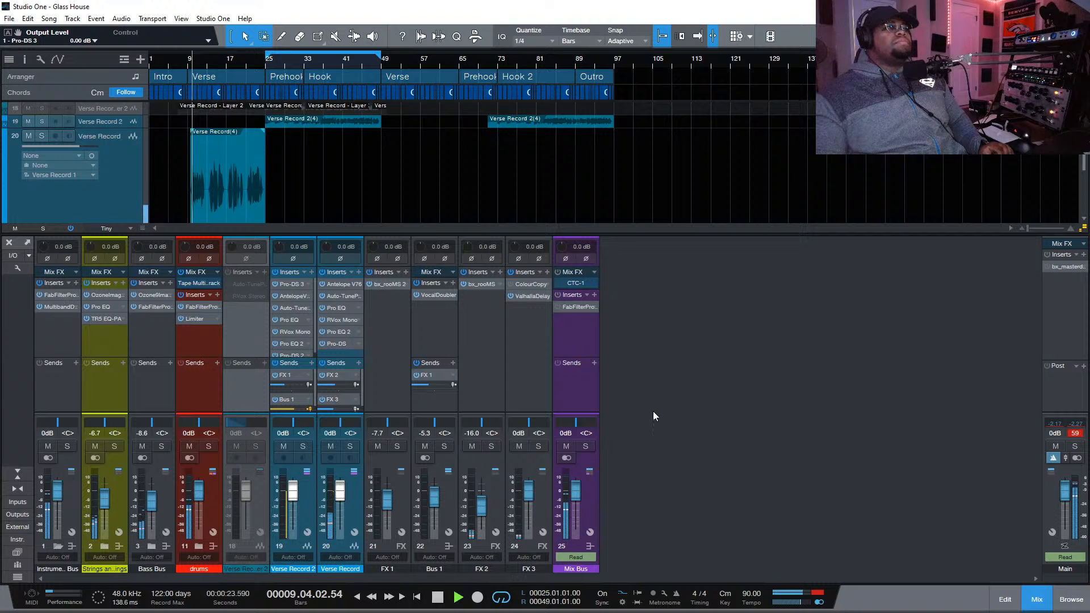
# In the Instrumental Bus Multiband Dynamics, set the HM band's low threshold to -24.24 dB and its gain to 3.24 dB
pyautogui.moveTo(776, 612); pyautogui.dragTo(757, 262)
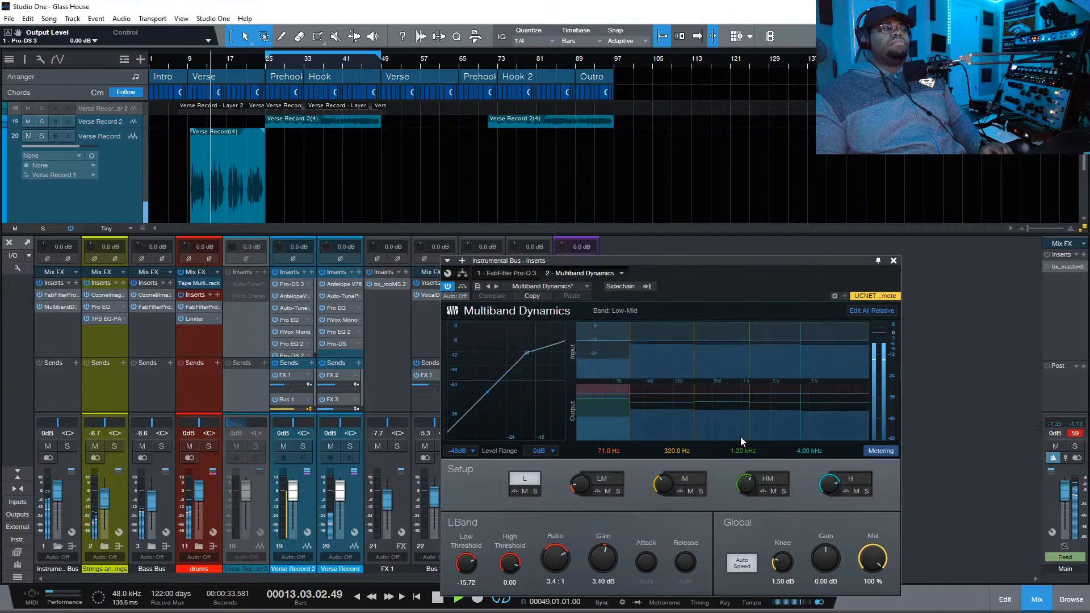
pyautogui.click(768, 413)
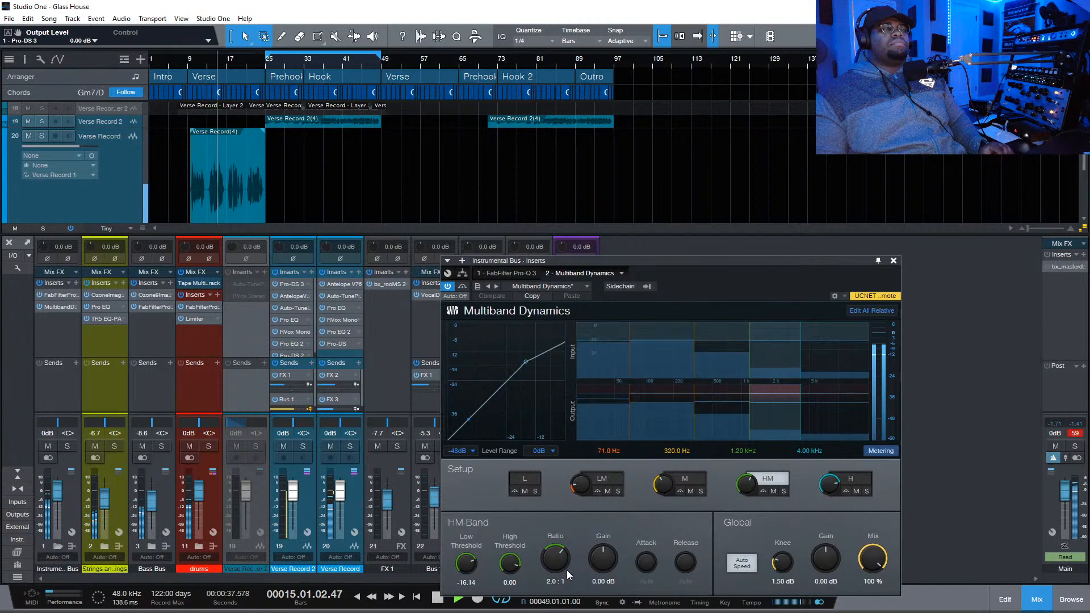
pyautogui.moveTo(466, 562); pyautogui.dragTo(467, 574)
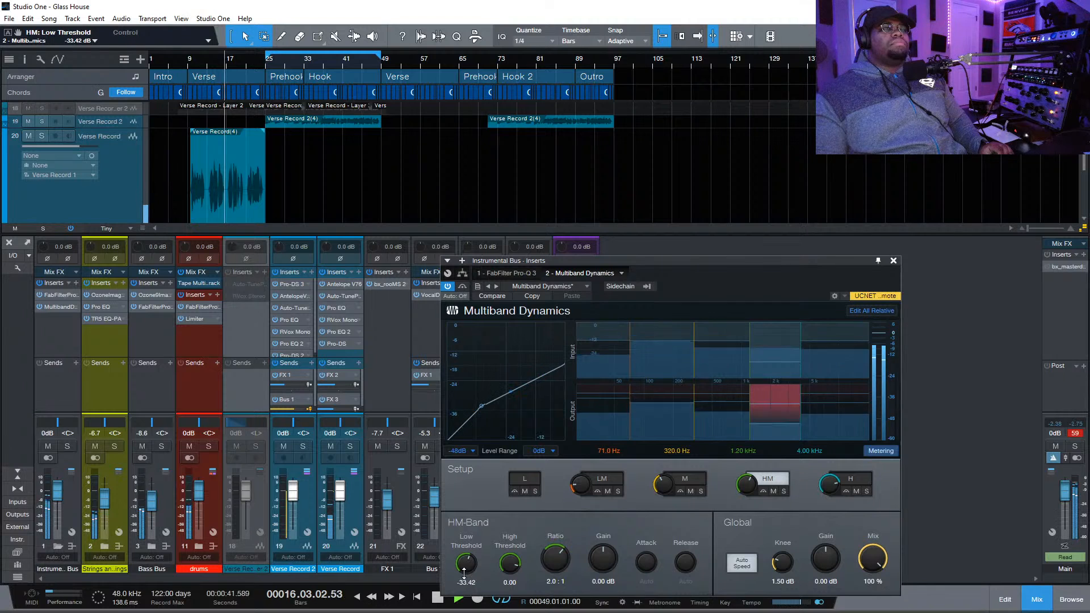
pyautogui.moveTo(585, 548); pyautogui.dragTo(569, 547)
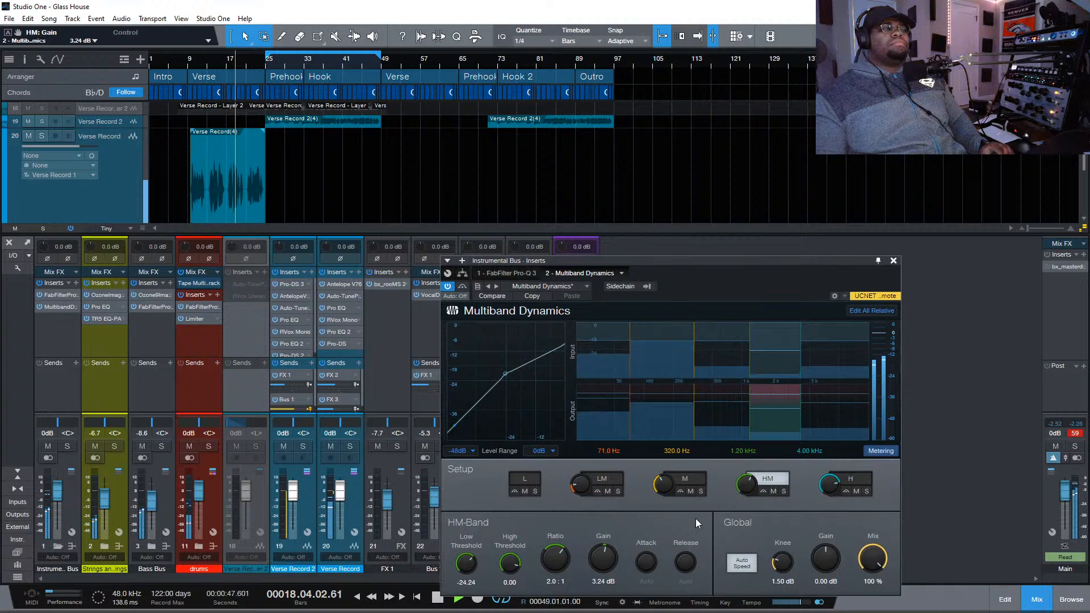
pyautogui.click(895, 261)
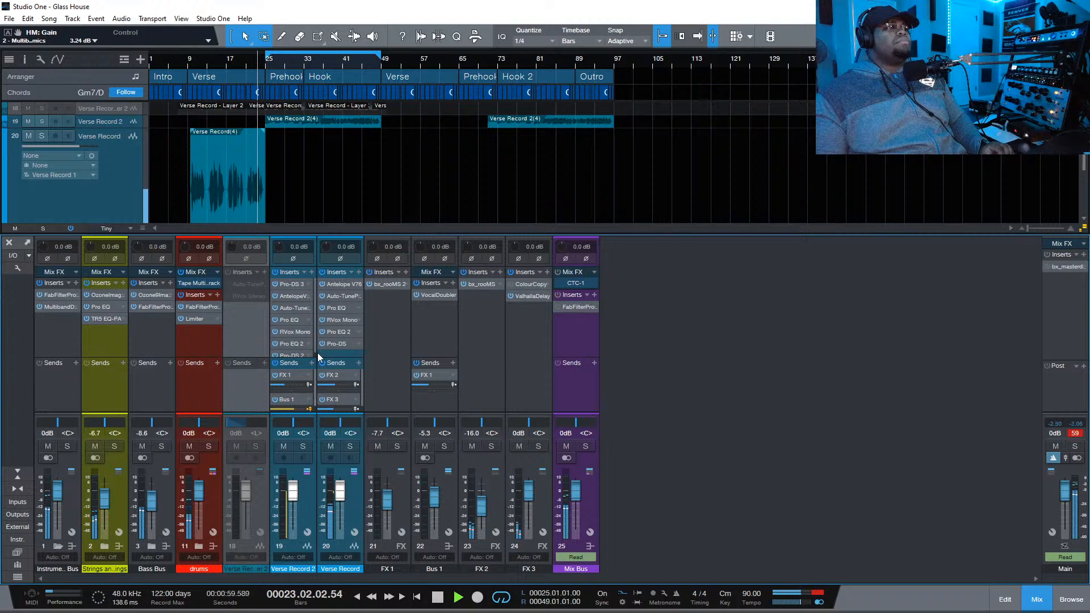
# Lower the Verse Record 2 channel fader to -4.2 dB
pyautogui.scroll(2, 328, 213)
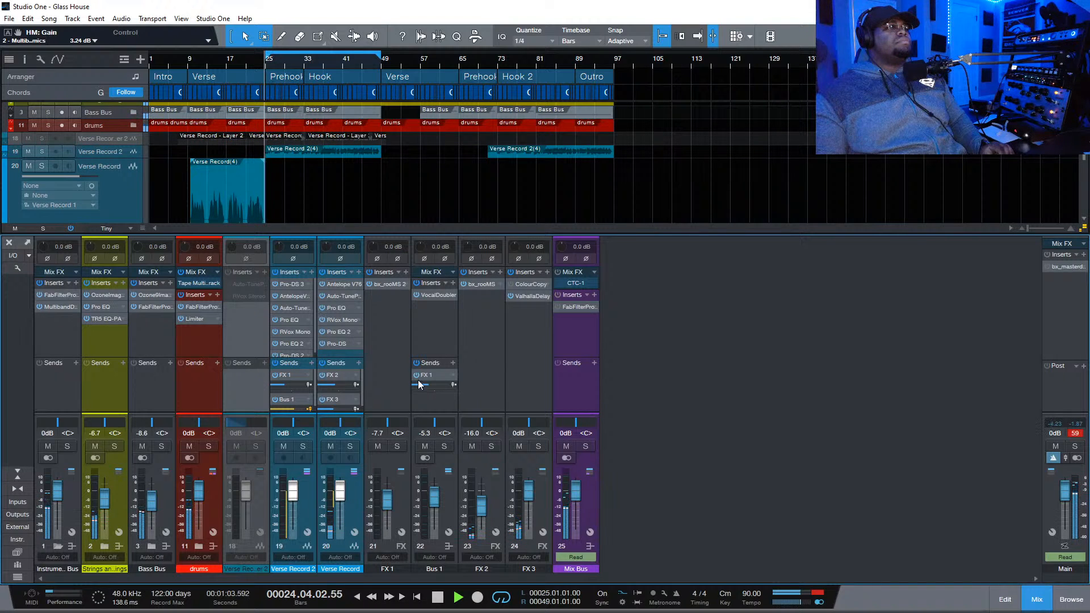
pyautogui.moveTo(299, 497); pyautogui.dragTo(299, 505)
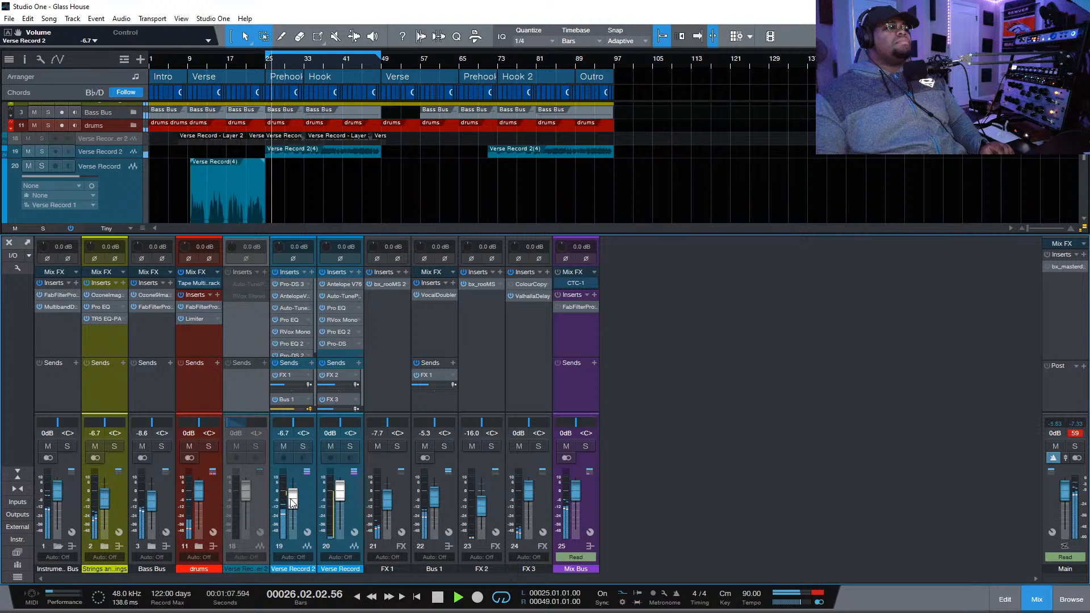
pyautogui.moveTo(293, 504); pyautogui.dragTo(292, 499)
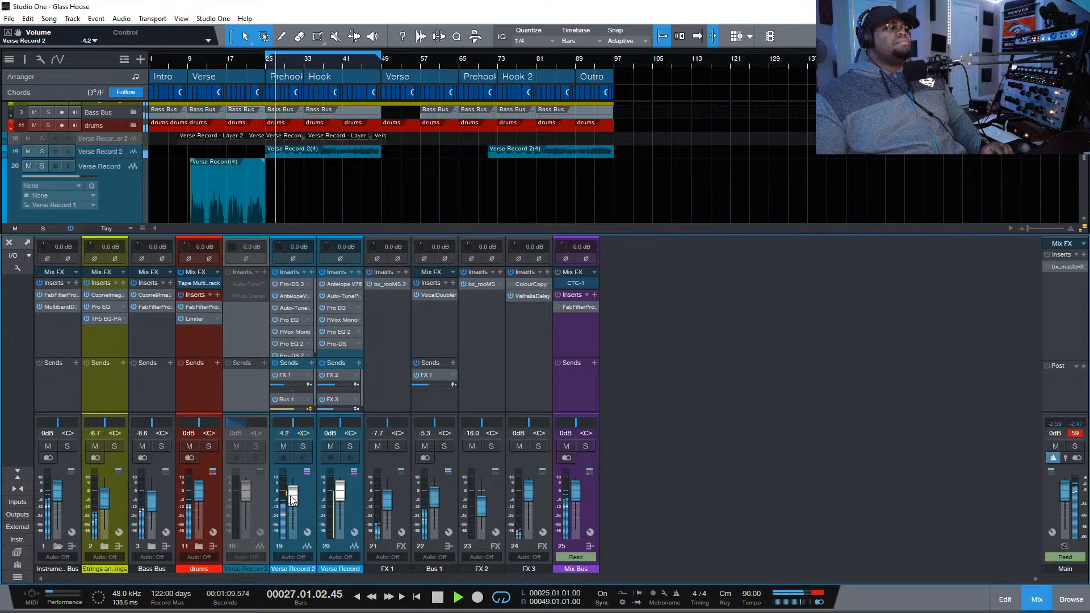
# Set the Vocal Doubler's Variation on Bus 1 to 26 %, and try its Effect Only switch and Amount knob
pyautogui.moveTo(352, 357); pyautogui.dragTo(343, 397)
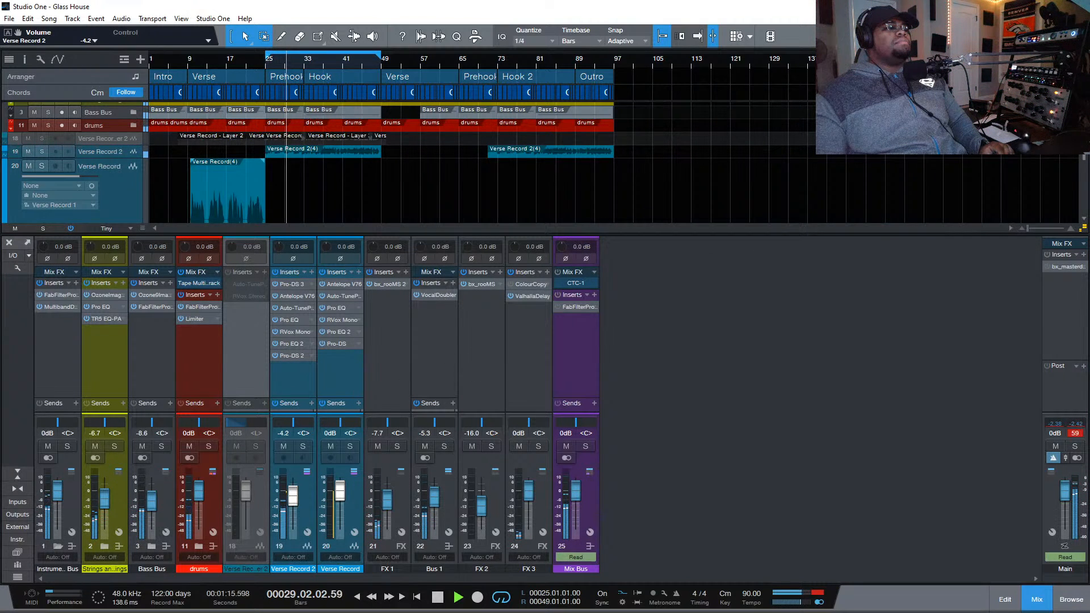
pyautogui.click(439, 294)
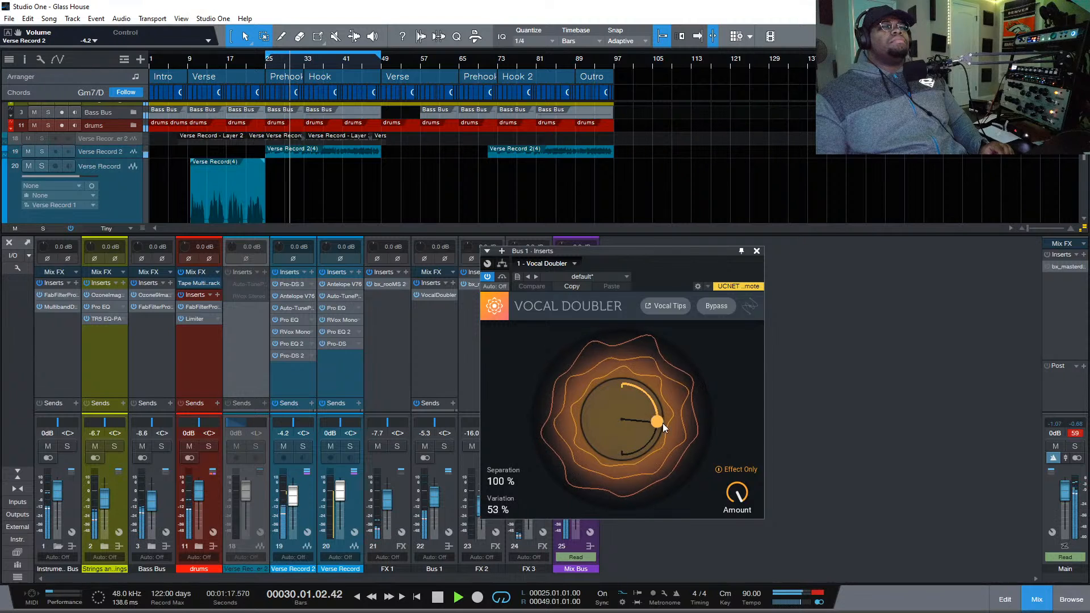
pyautogui.moveTo(707, 411); pyautogui.dragTo(708, 339)
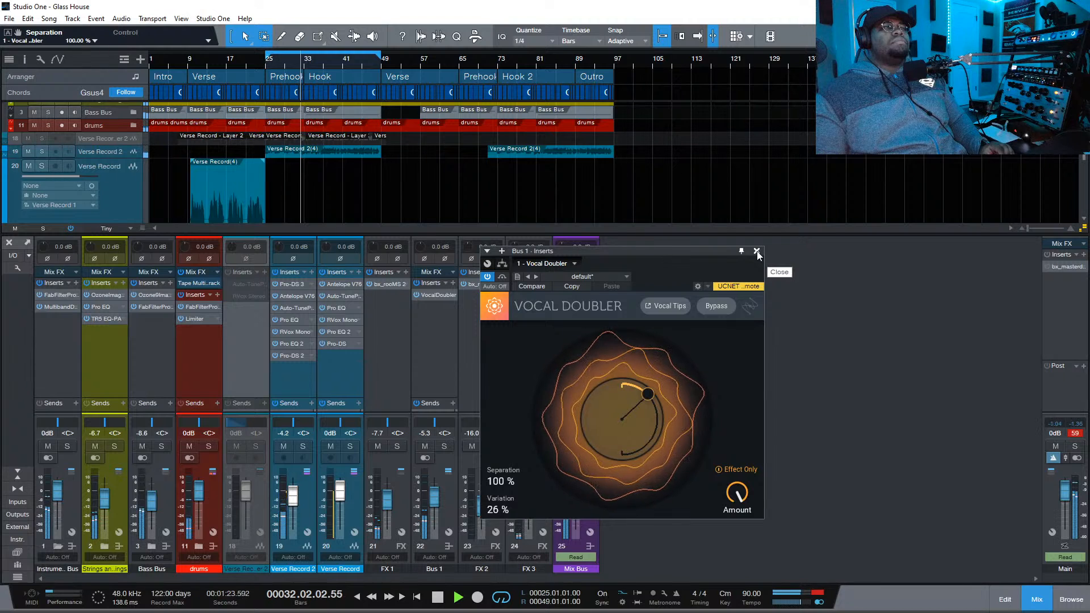
pyautogui.click(745, 469)
pyautogui.click(744, 469)
pyautogui.moveTo(737, 493); pyautogui.dragTo(761, 384)
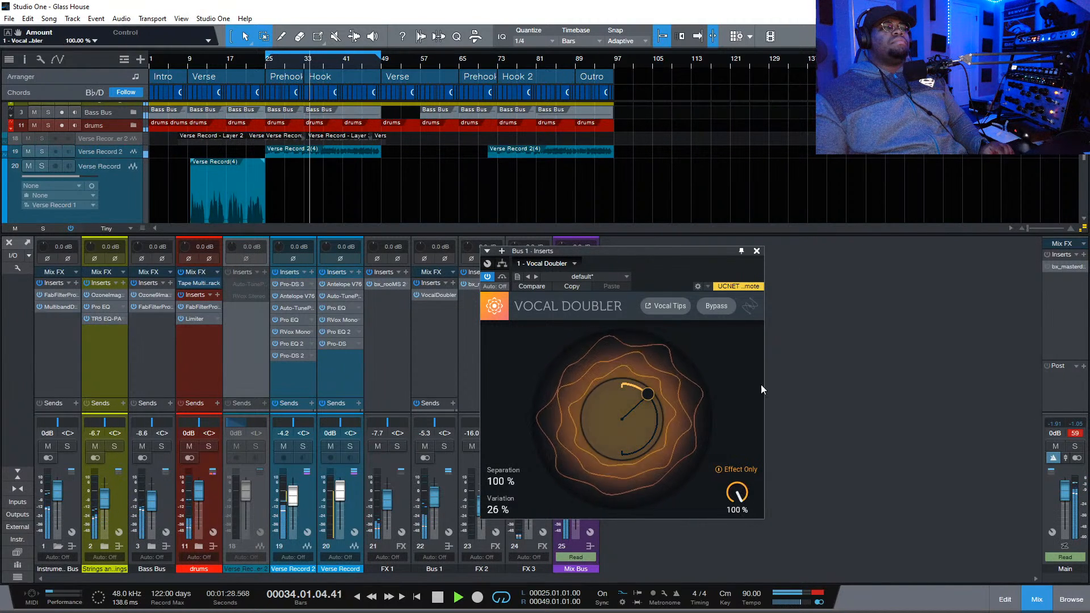
pyautogui.click(756, 251)
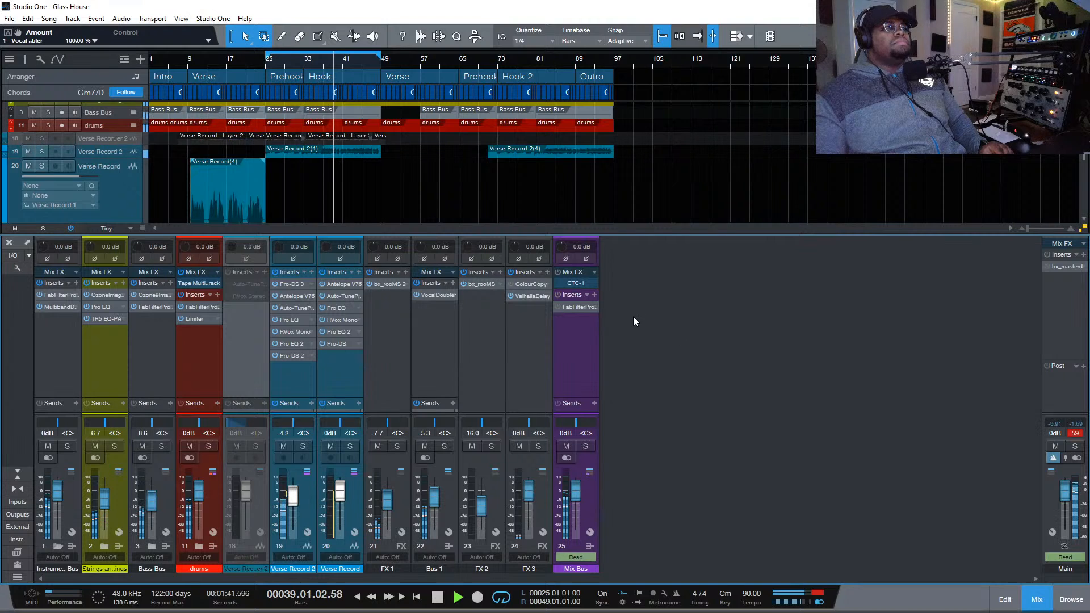
# Remove the ColourCopy insert from the FX 3 channel
pyautogui.rightClick(548, 287)
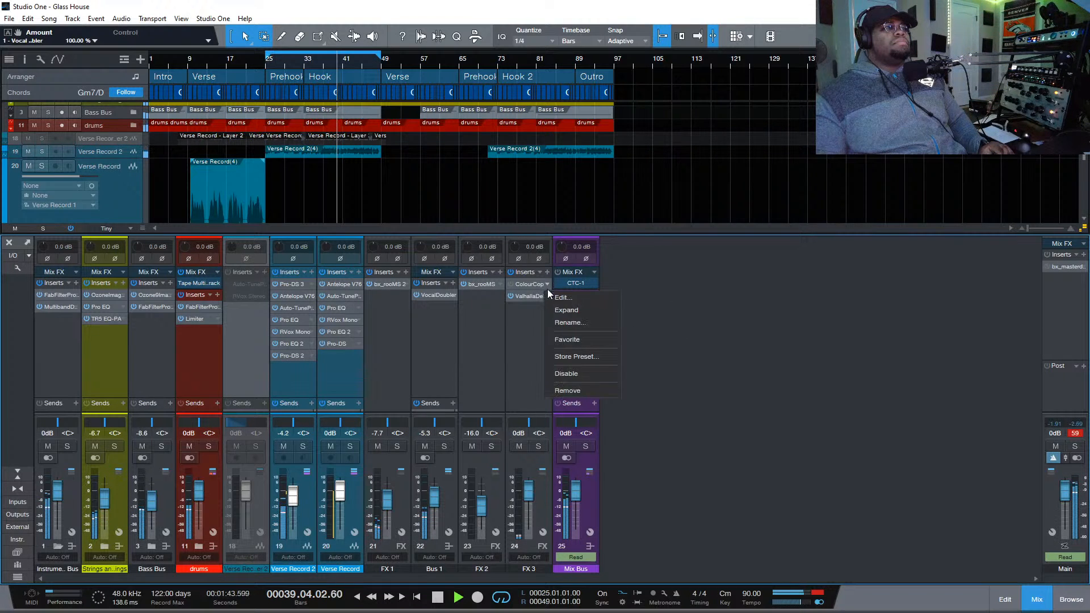
pyautogui.click(604, 390)
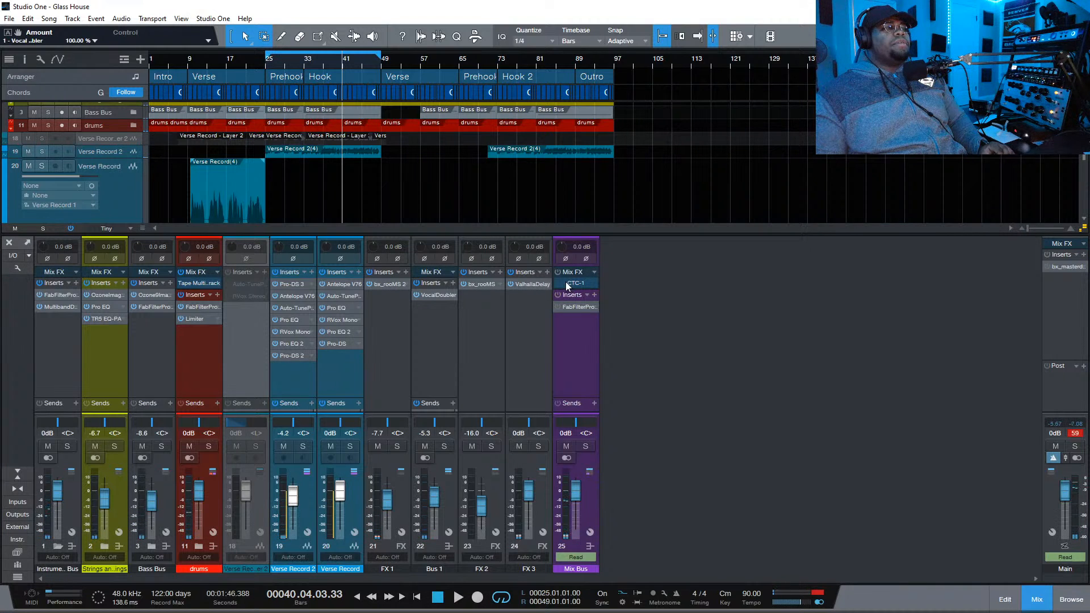
# Activate the CTC-1 console emulation in the Mix Bus Mix FX and compare the sound with it bypassed and active
pyautogui.moveTo(753, 213); pyautogui.dragTo(775, 144)
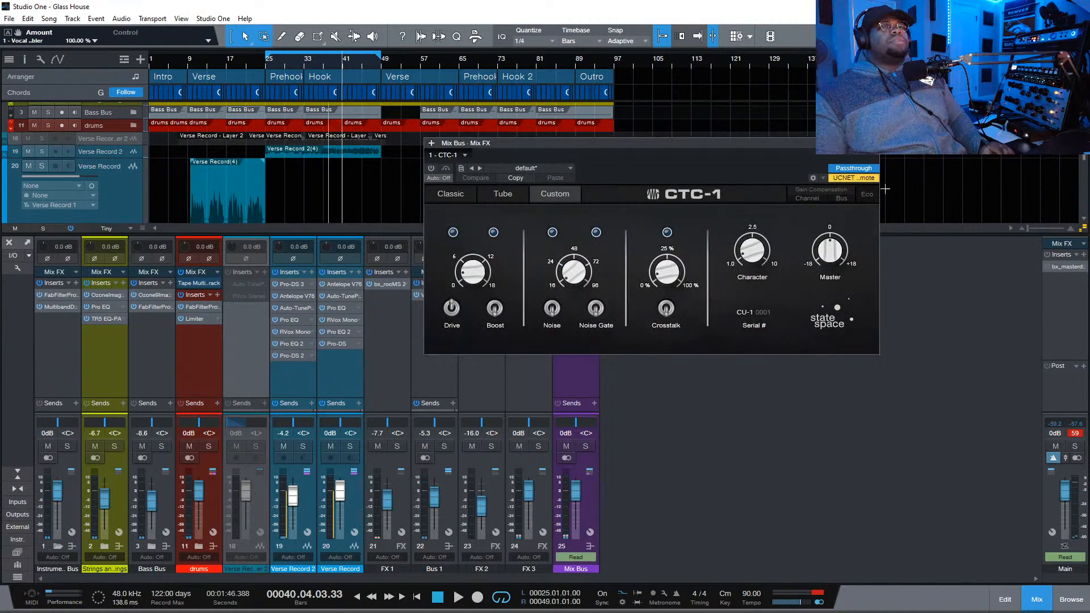
pyautogui.click(432, 169)
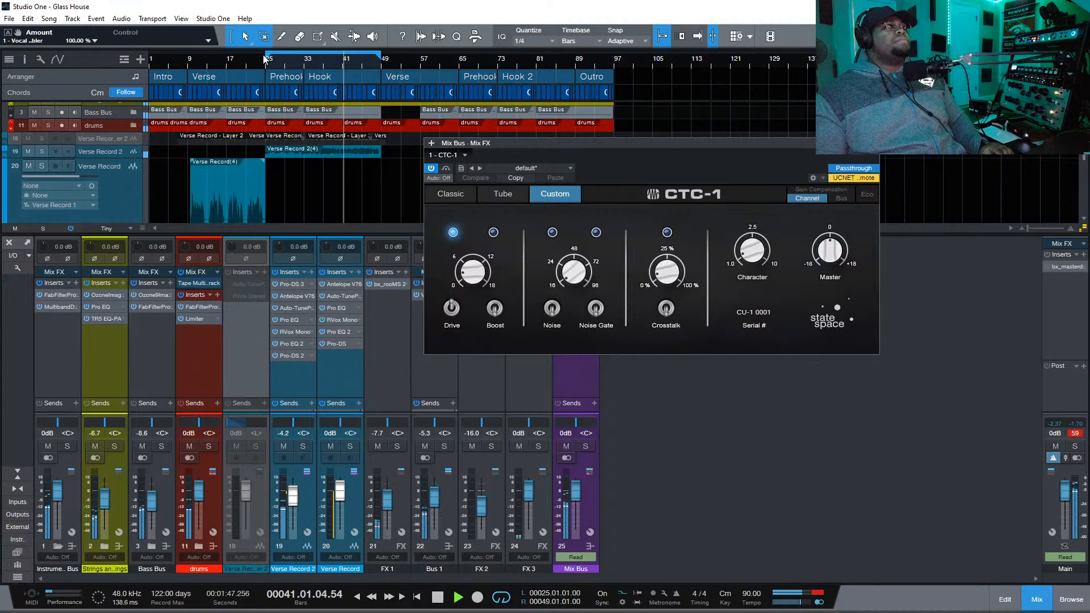
pyautogui.click(446, 170)
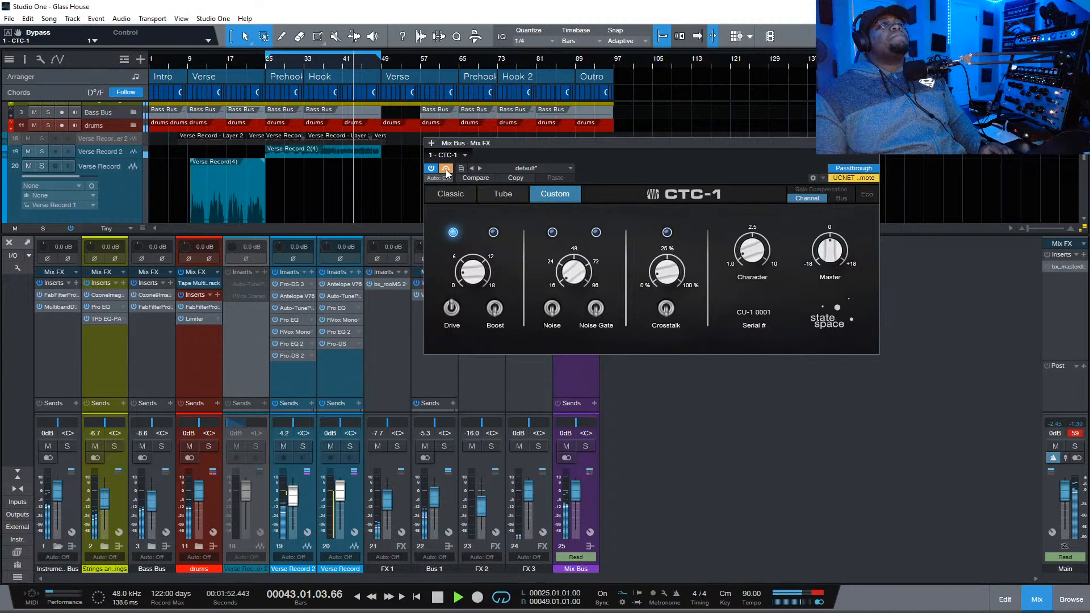
pyautogui.click(446, 169)
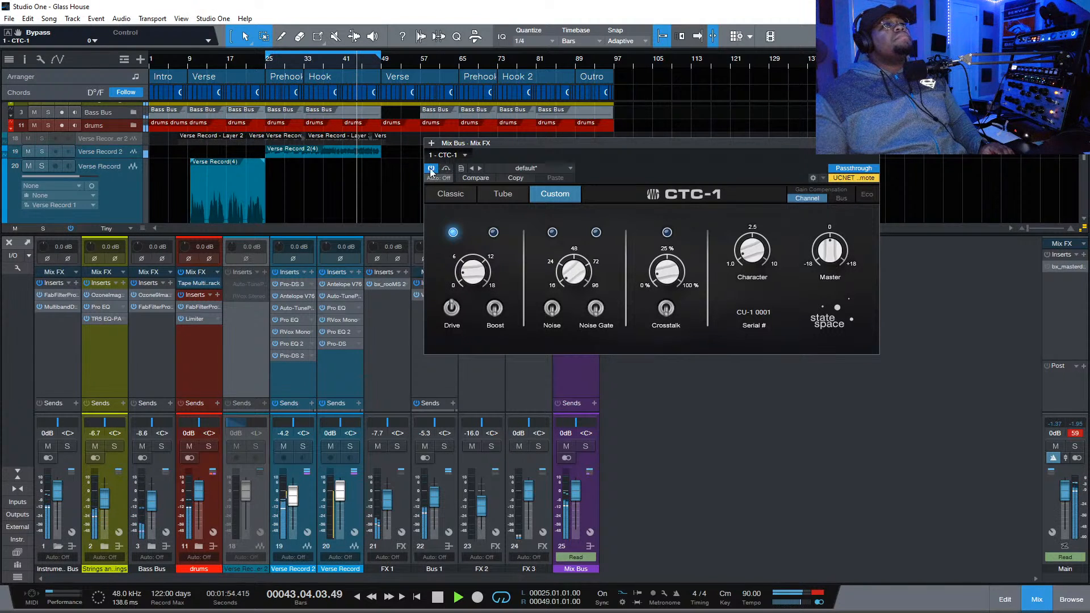
# Extend the loop start back to bar 9 and play from the beginning of the first verse
pyautogui.moveTo(270, 51); pyautogui.dragTo(192, 57)
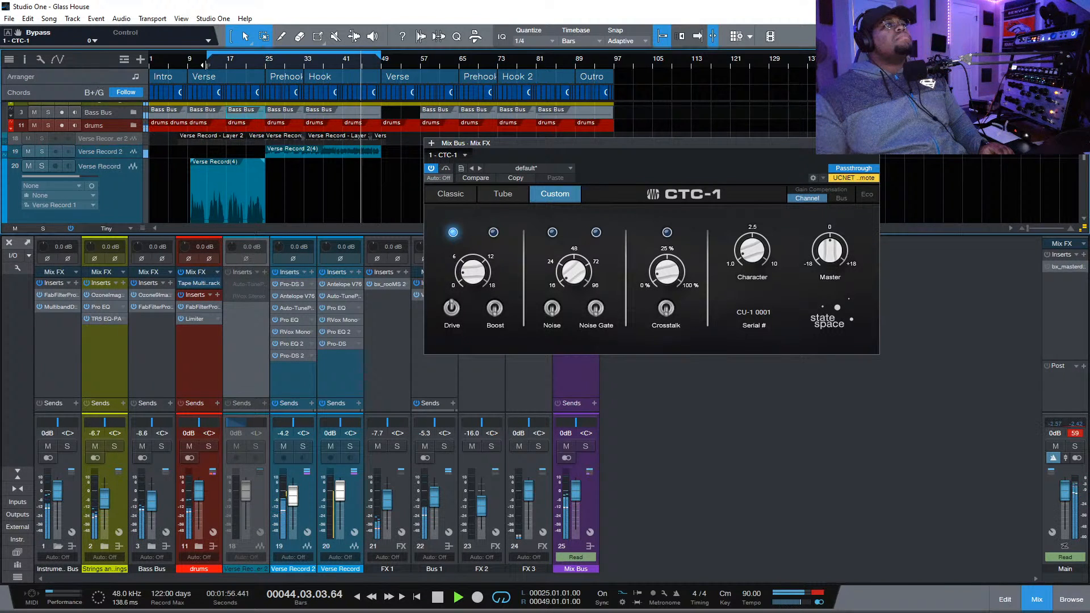
pyautogui.click(189, 67)
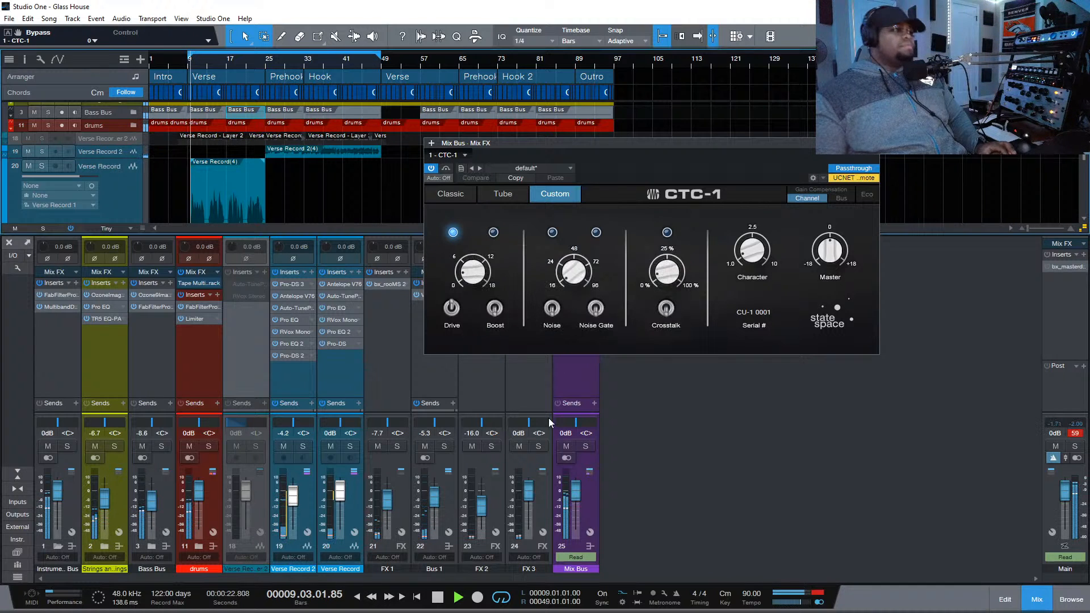
# Set the Input Gain of the Antelope V76 preamp on Verse Record 2 to 0.13
pyautogui.click(293, 295)
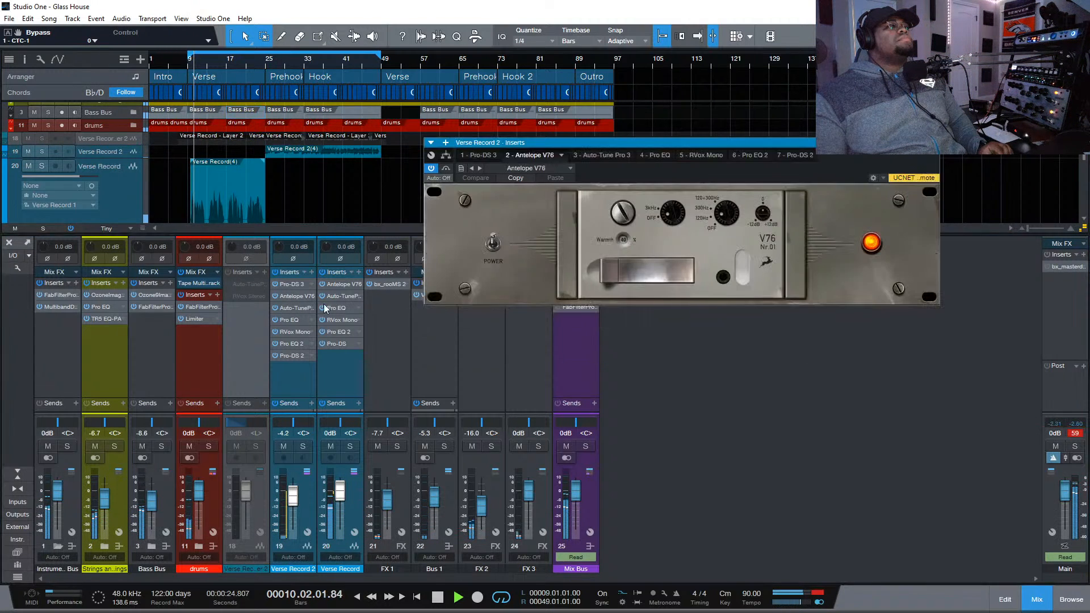
pyautogui.moveTo(616, 223); pyautogui.dragTo(626, 226)
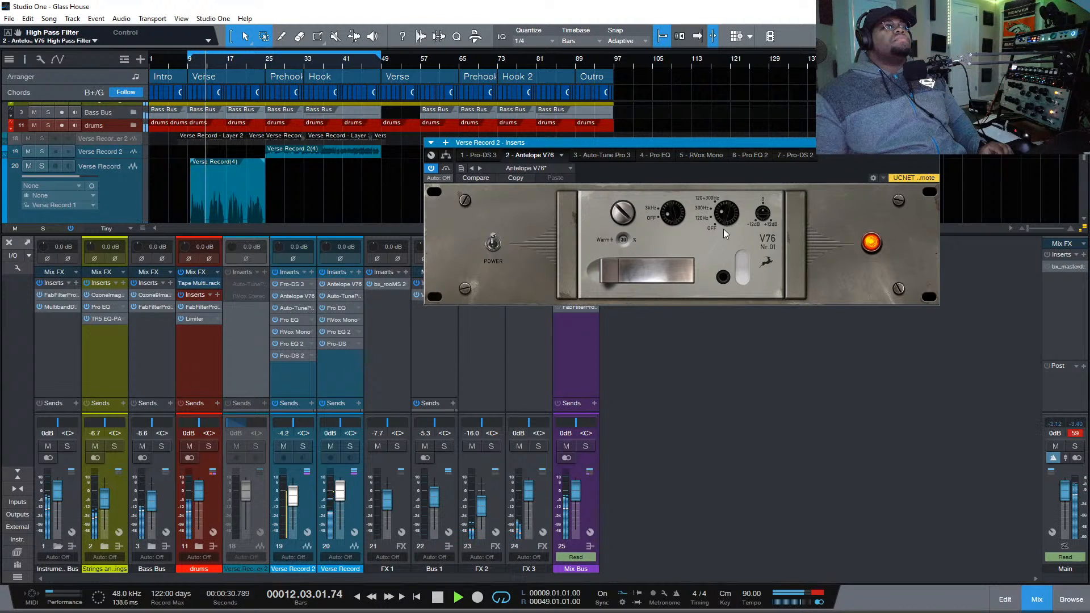
pyautogui.click(265, 62)
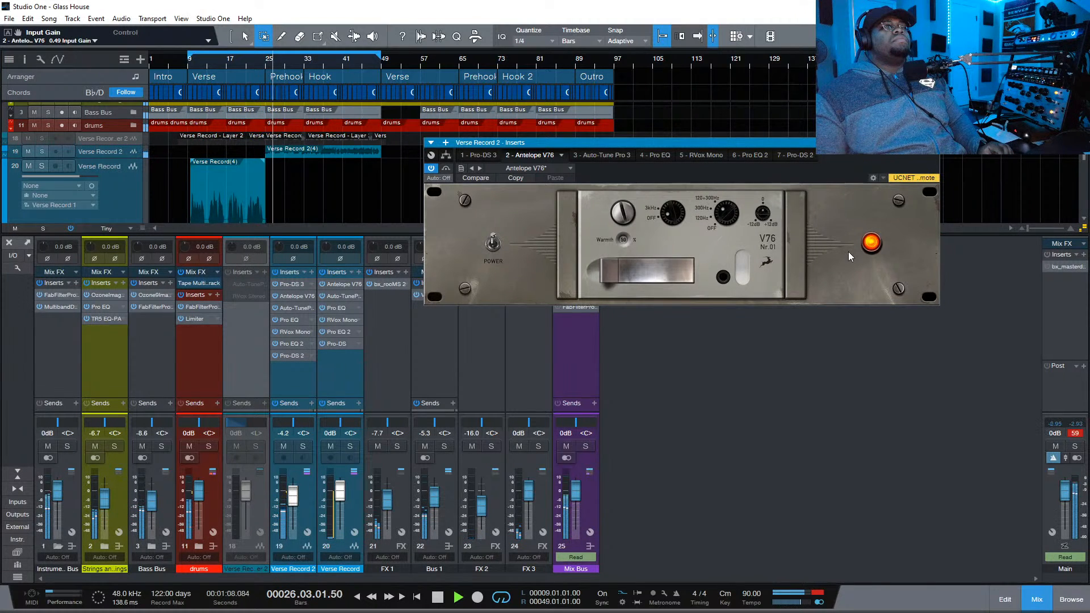
pyautogui.click(935, 157)
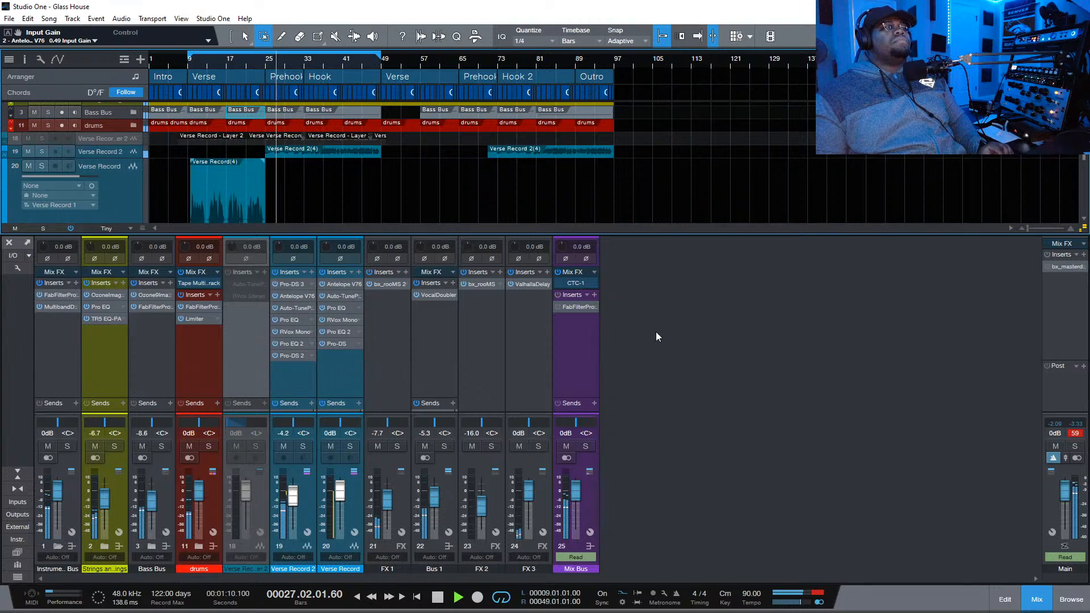
pyautogui.click(290, 295)
pyautogui.moveTo(624, 213); pyautogui.dragTo(617, 264)
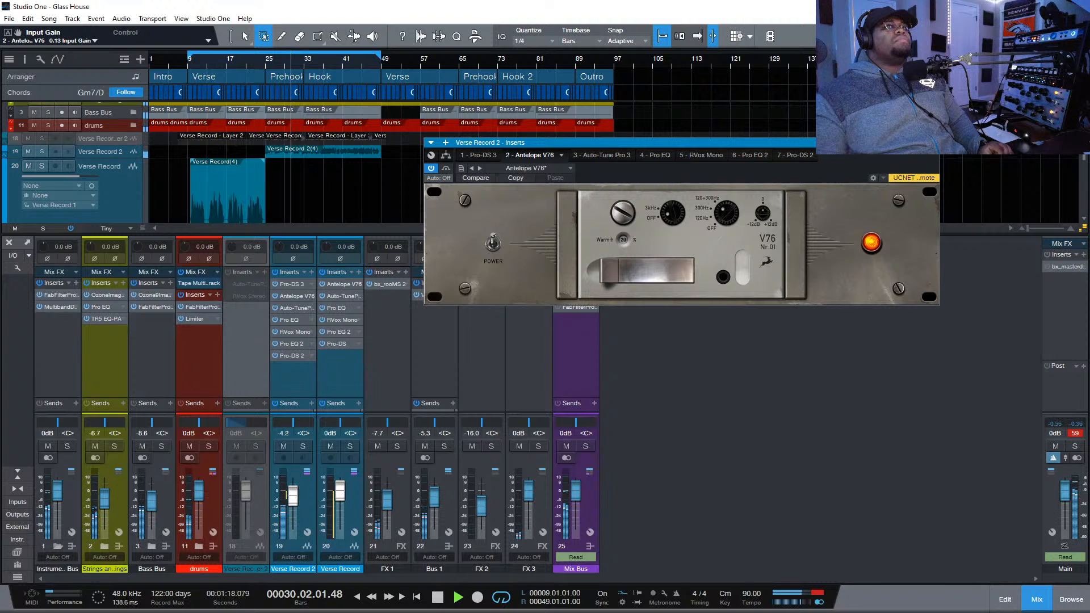
pyautogui.click(934, 143)
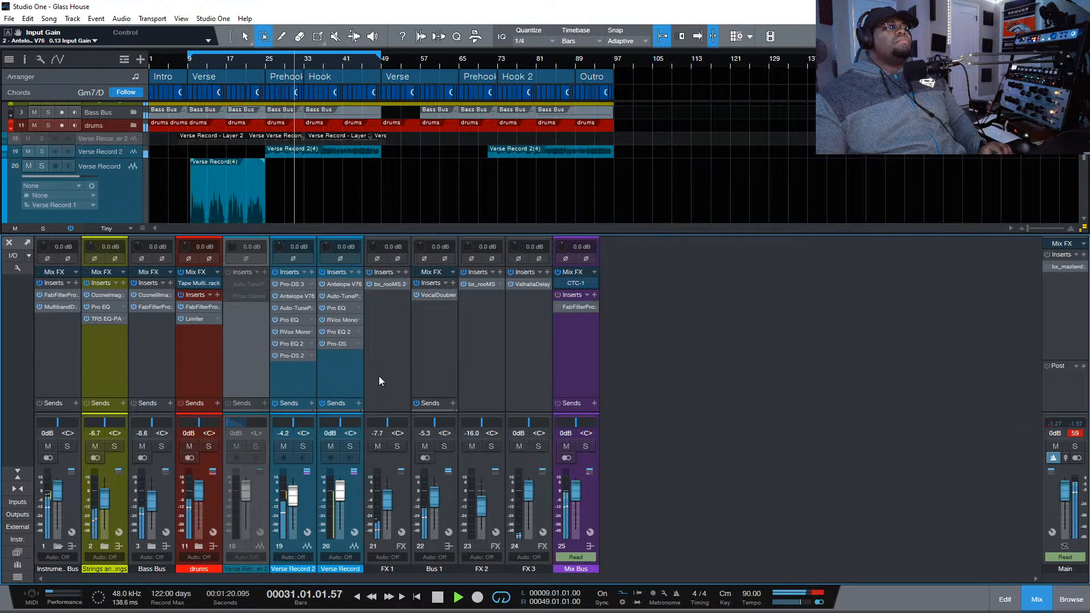
# Check how the Pro-DS 3 and Pro-DS 2 de-essers on Verse Record 2 react during playback
pyautogui.click(301, 281)
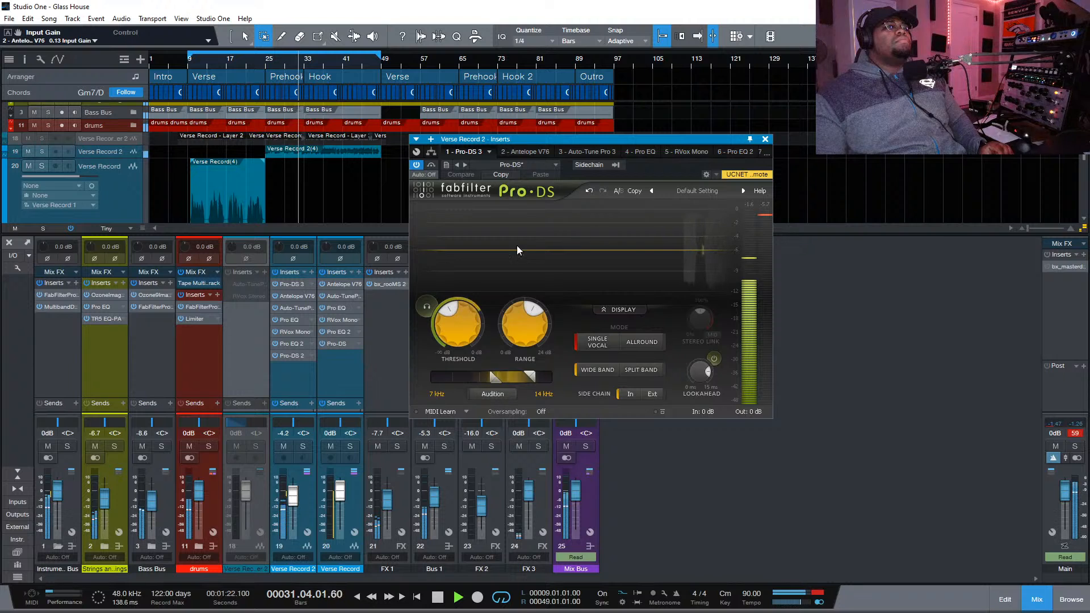
pyautogui.click(766, 140)
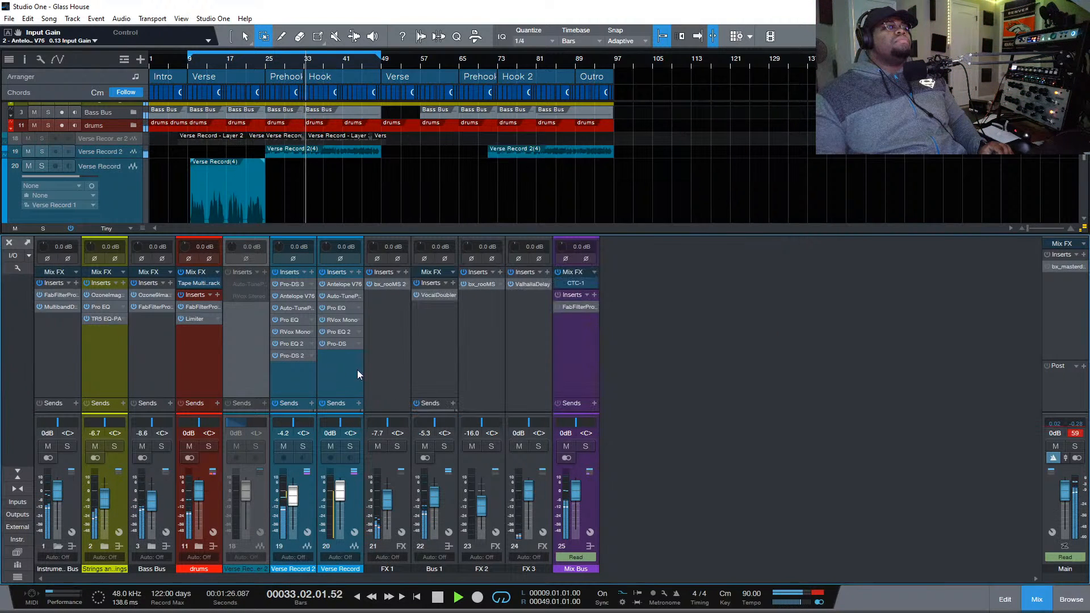
pyautogui.click(305, 355)
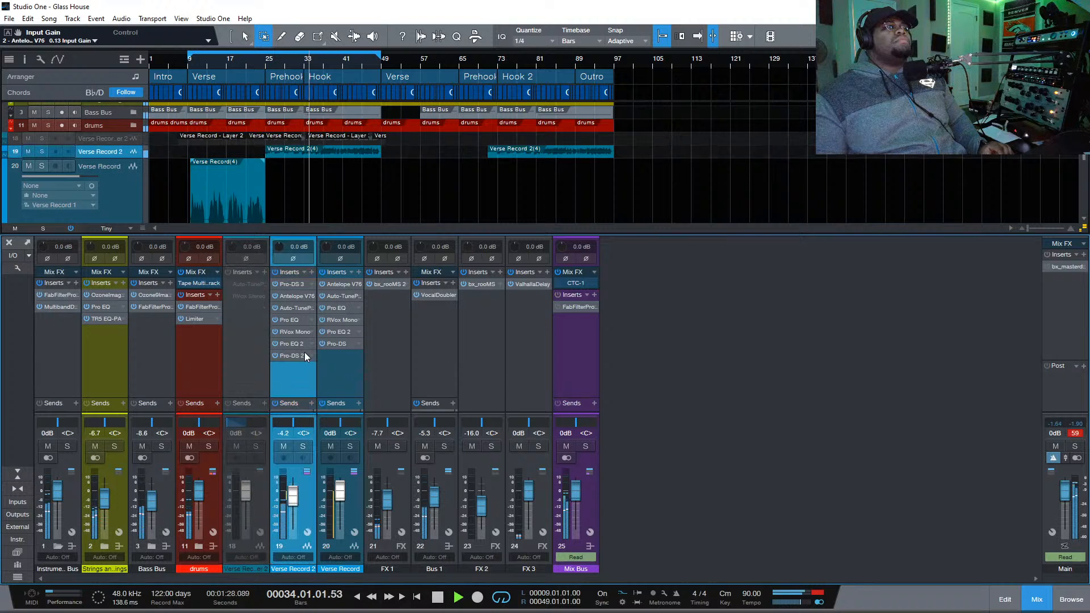
pyautogui.click(304, 355)
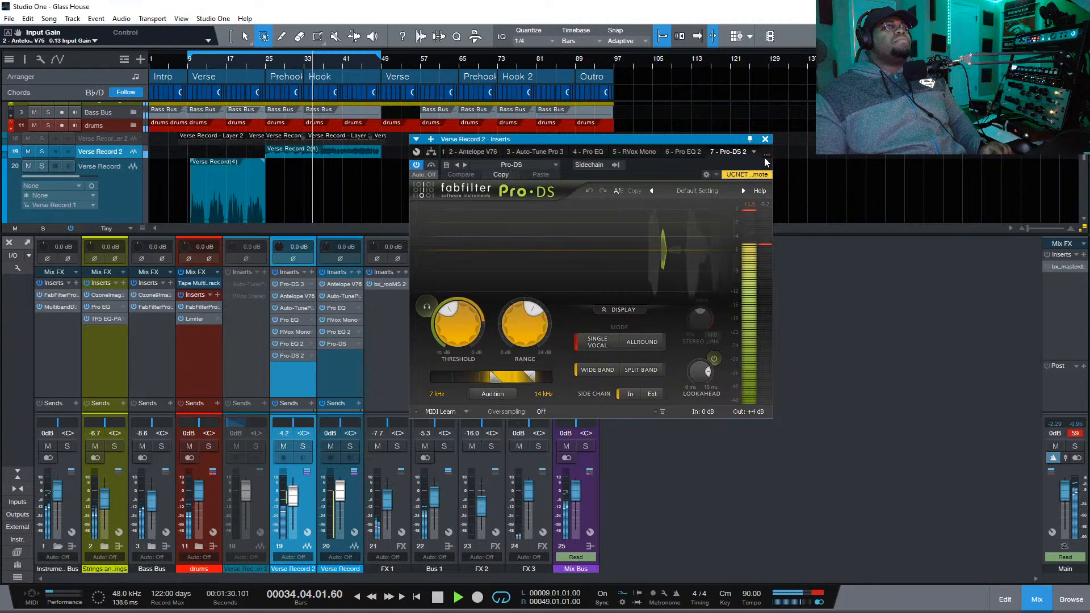
pyautogui.click(758, 139)
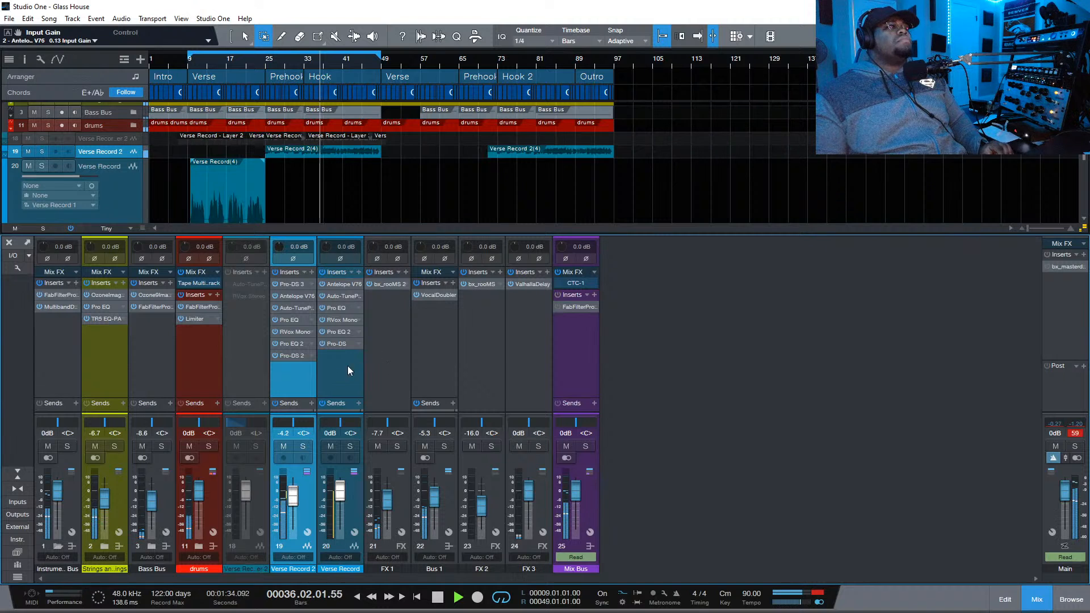
# Set Pro-DS 3 on Verse Record 2 to Split Band with a 4.887 to 9.776 kHz detection range, and audition it from just before the hook
pyautogui.press('space')
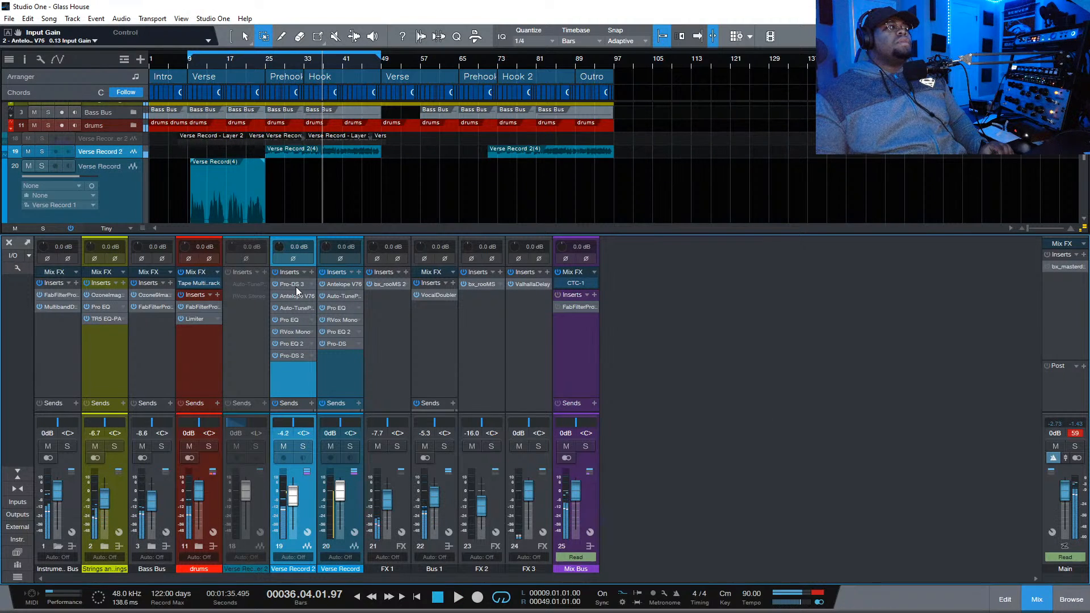
pyautogui.click(295, 288)
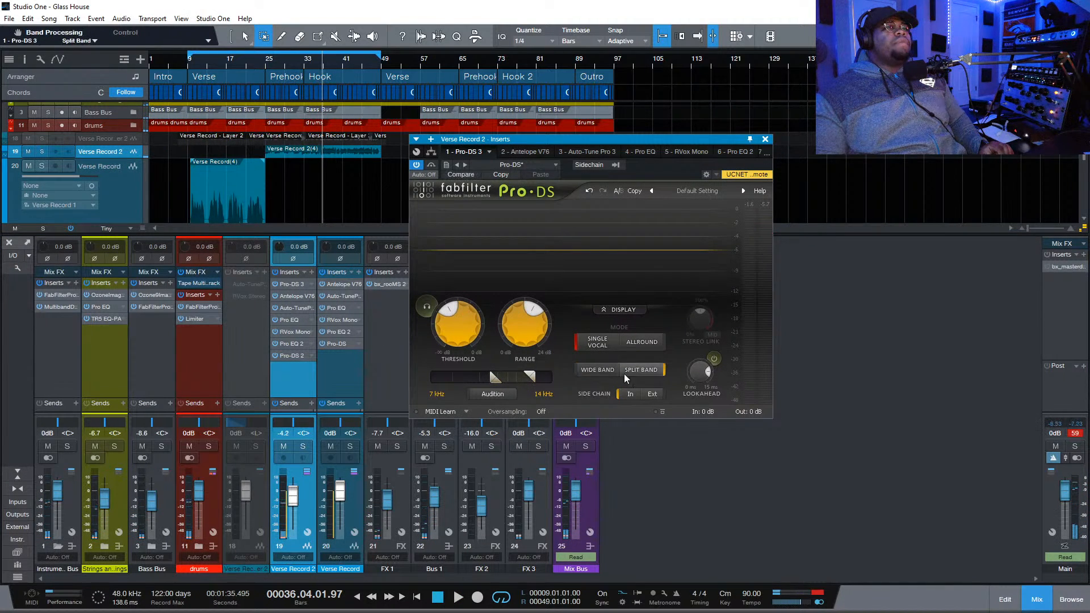
pyautogui.moveTo(505, 379); pyautogui.dragTo(489, 388)
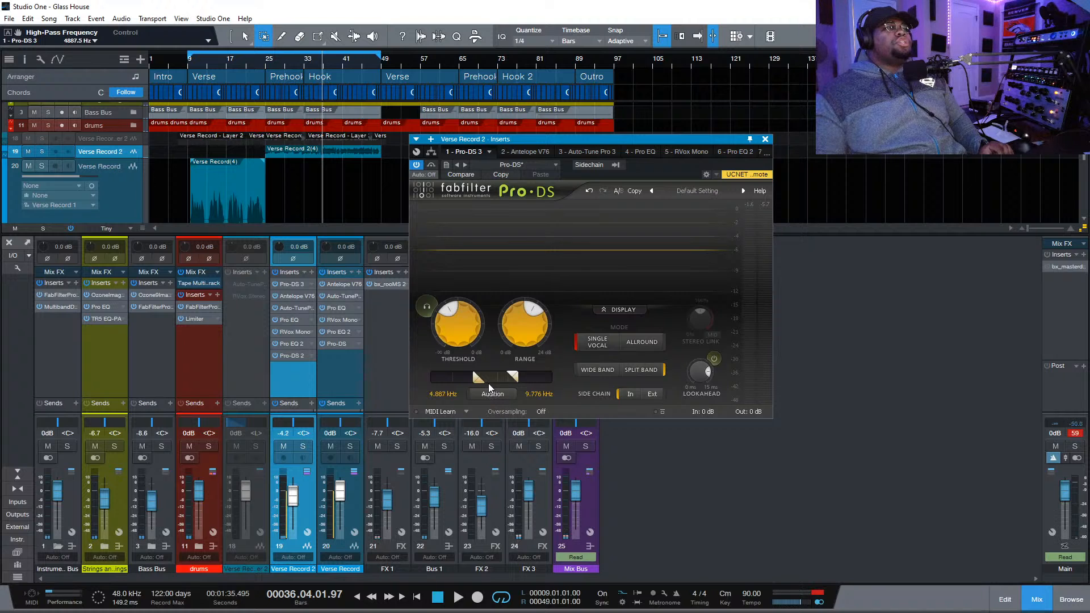
pyautogui.press('space')
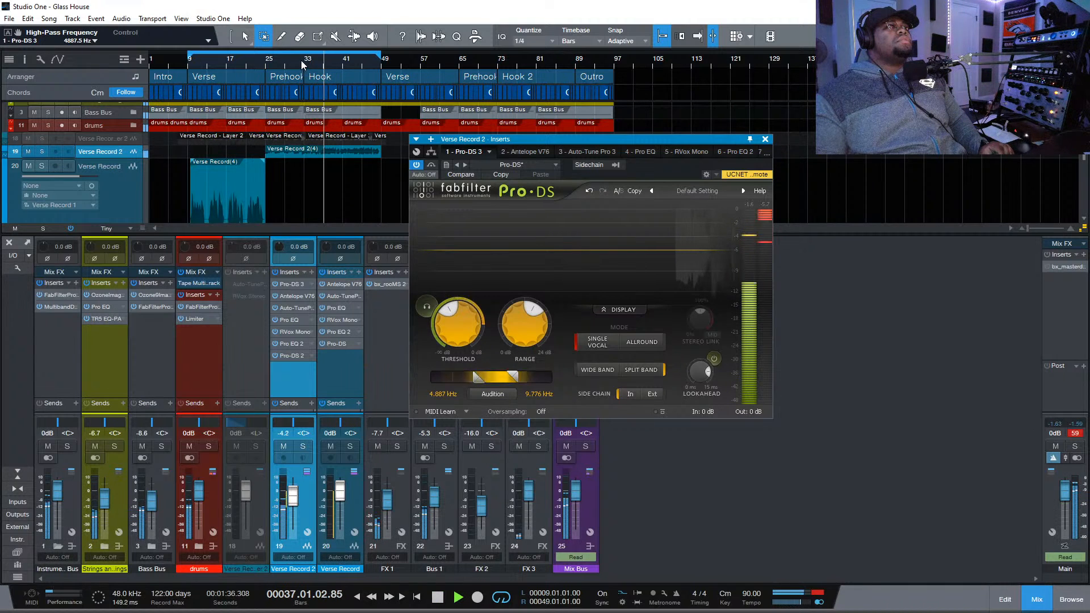
pyautogui.click(301, 61)
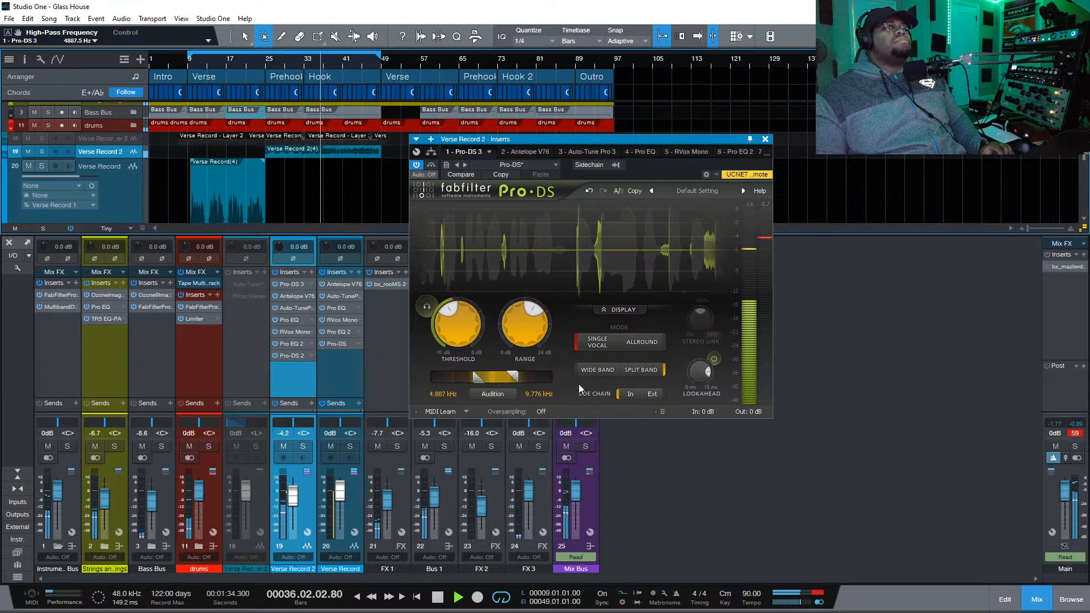
pyautogui.click(771, 141)
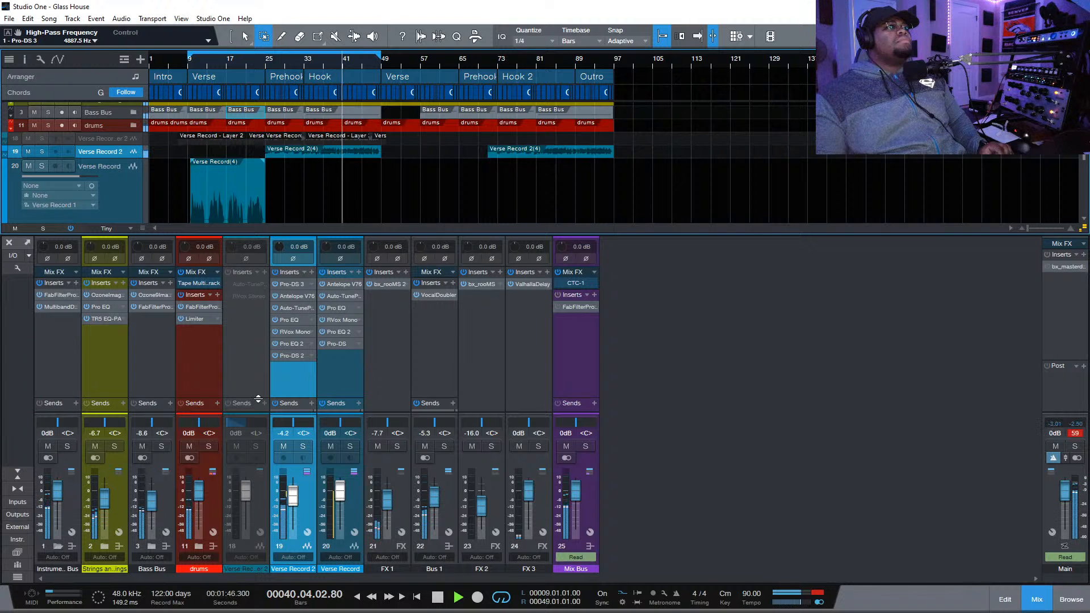
# Stop playback, place the playback cursor at bar 49, and reduce the Verse Record track to a compact height
pyautogui.press('space')
pyautogui.scroll(-2, 387, 210)
pyautogui.scroll(3, 387, 210)
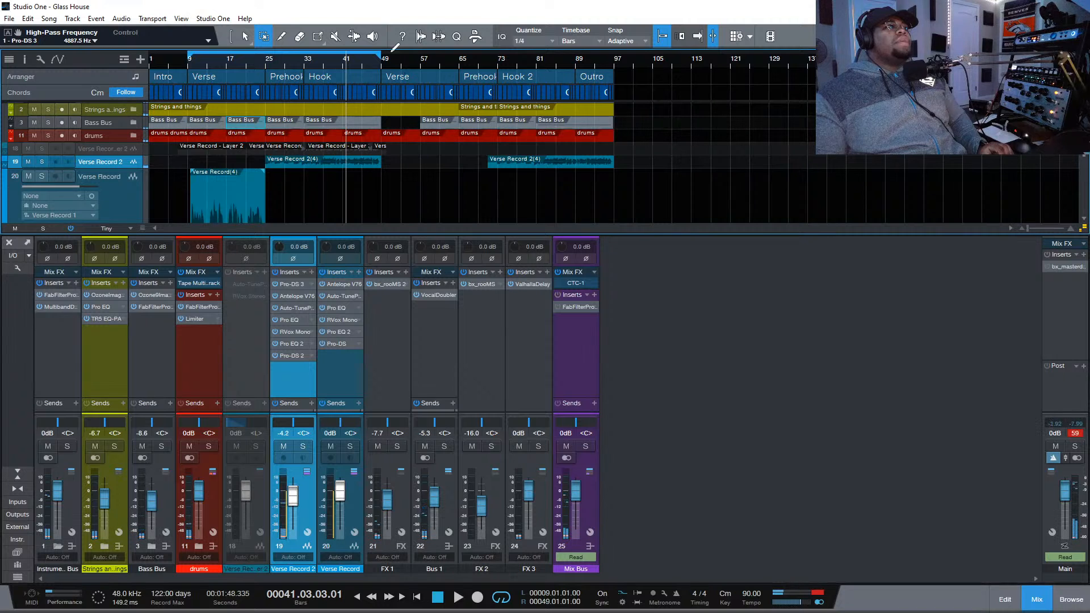
pyautogui.click(380, 64)
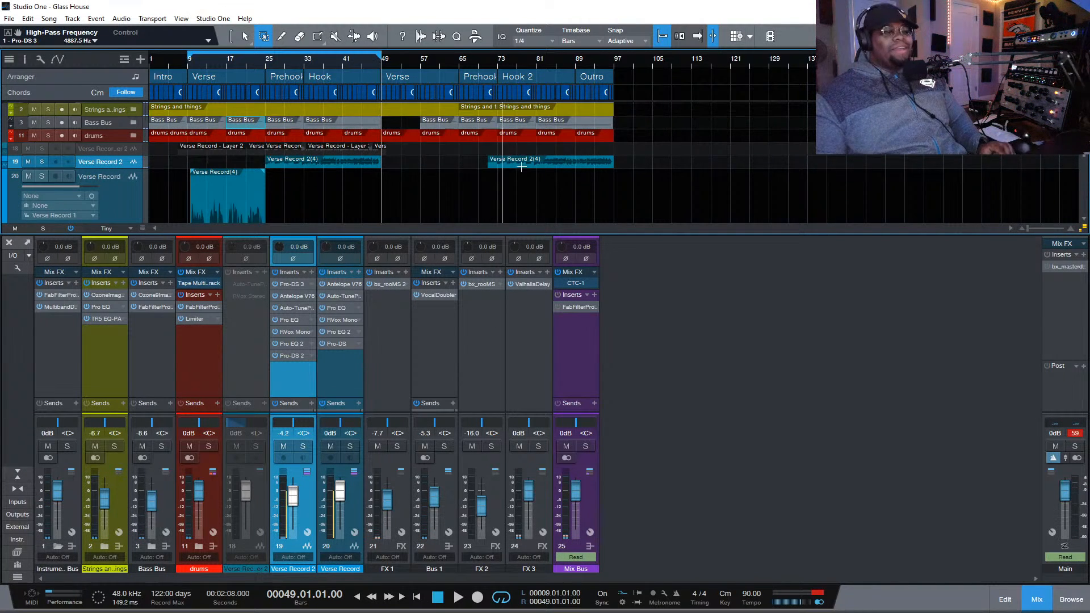
pyautogui.scroll(-3, 103, 212)
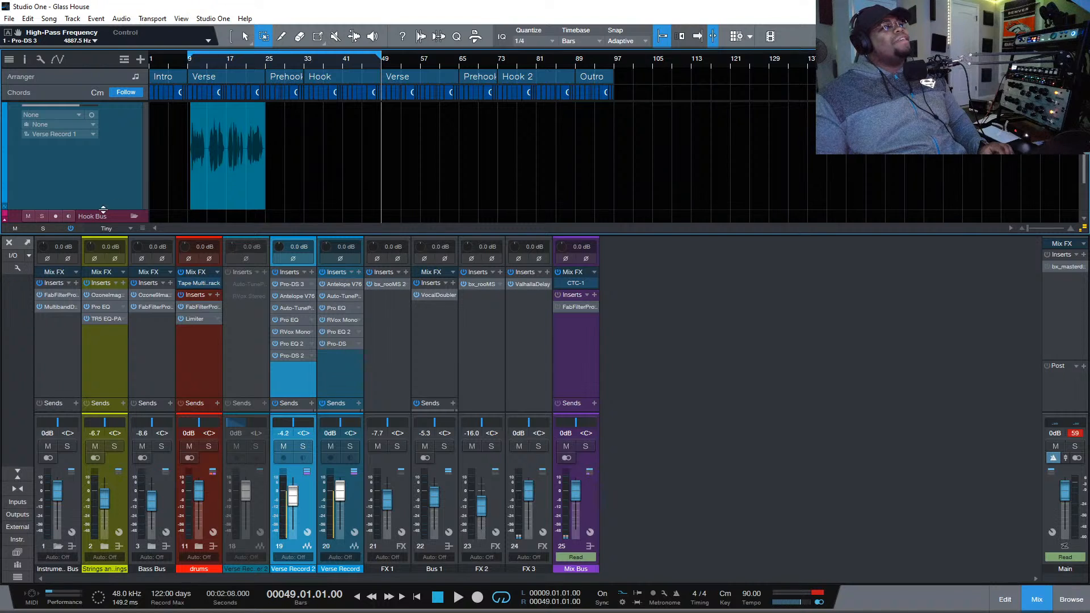
pyautogui.scroll(-3, 104, 211)
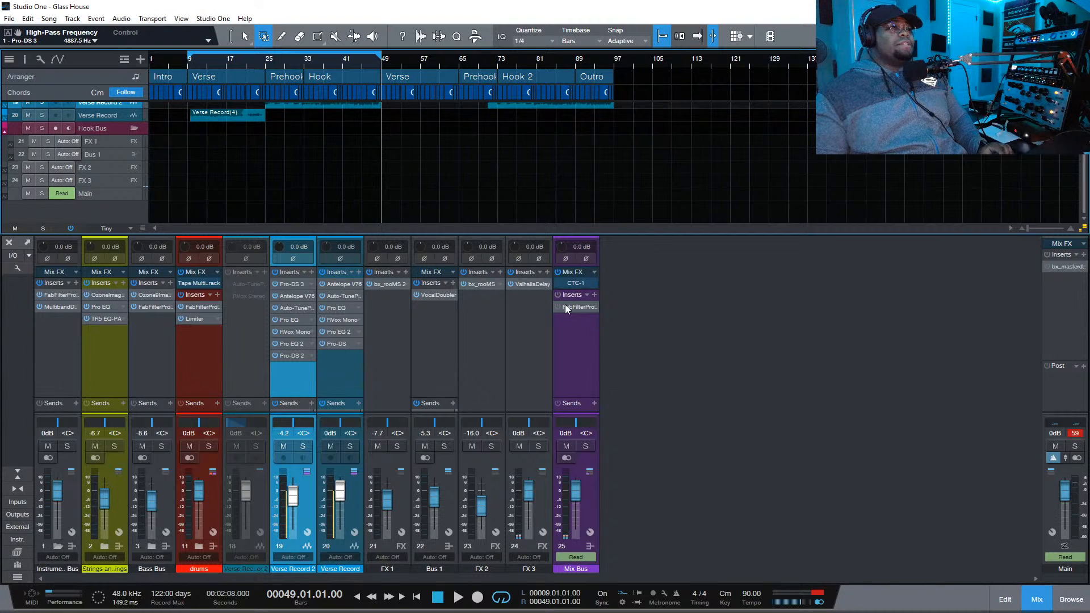
# Activate FabFilter Pro-MB on the Mix Bus and compare it bypassed and active while playing from bar 49
pyautogui.press('space')
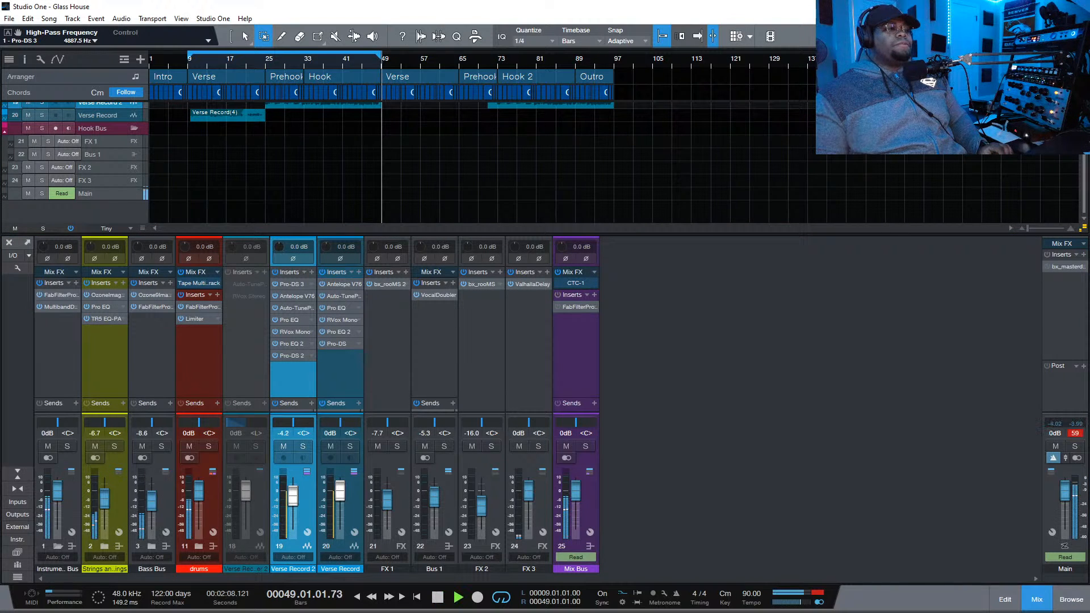
pyautogui.moveTo(485, 612); pyautogui.dragTo(648, 213)
pyautogui.click(586, 235)
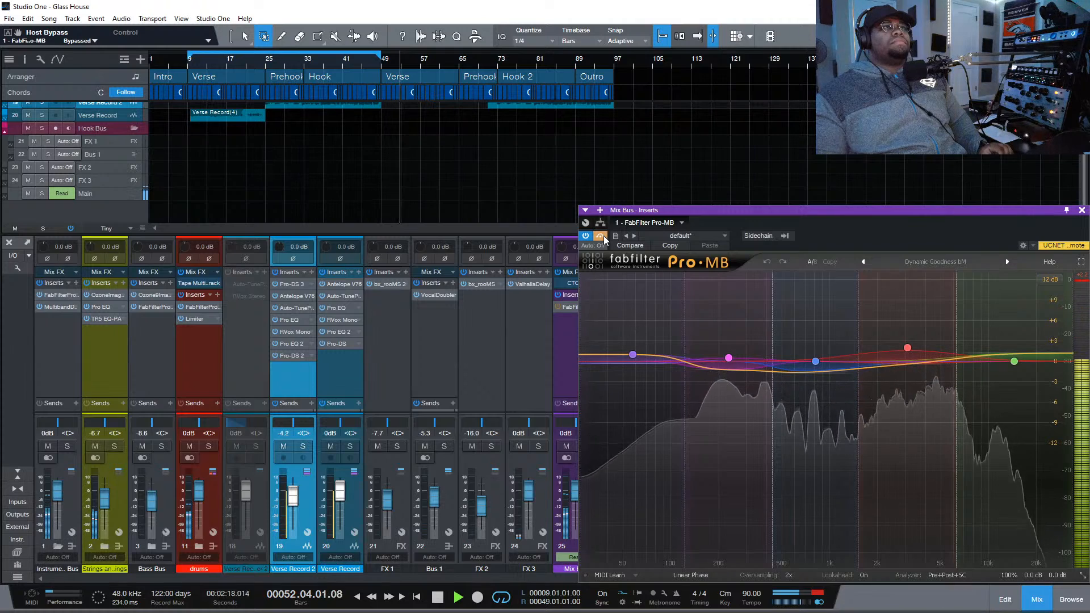
pyautogui.click(1082, 210)
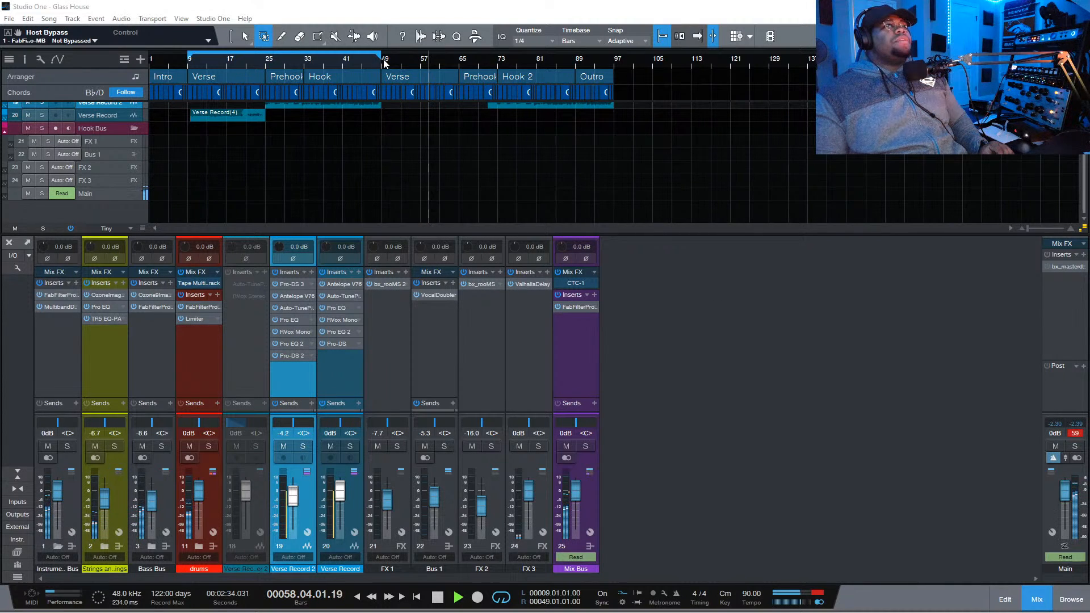
# Extend the loop range to cover the whole song, from bar 1 to bar 96
pyautogui.moveTo(380, 57); pyautogui.dragTo(611, 56)
pyautogui.scroll(2, 191, 172)
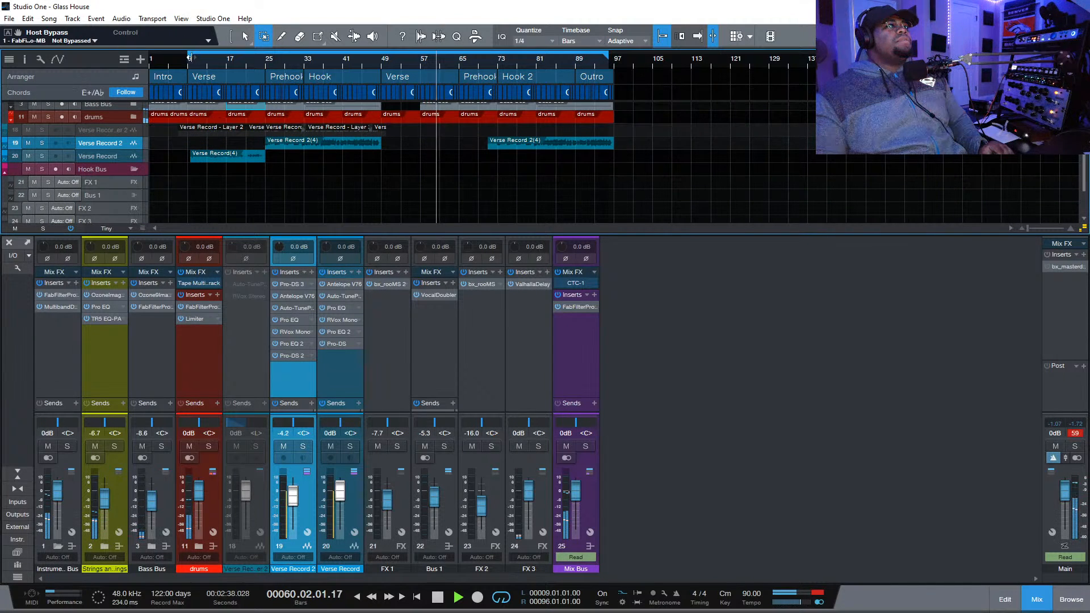
pyautogui.moveTo(190, 57); pyautogui.dragTo(151, 57)
pyautogui.scroll(2, 345, 175)
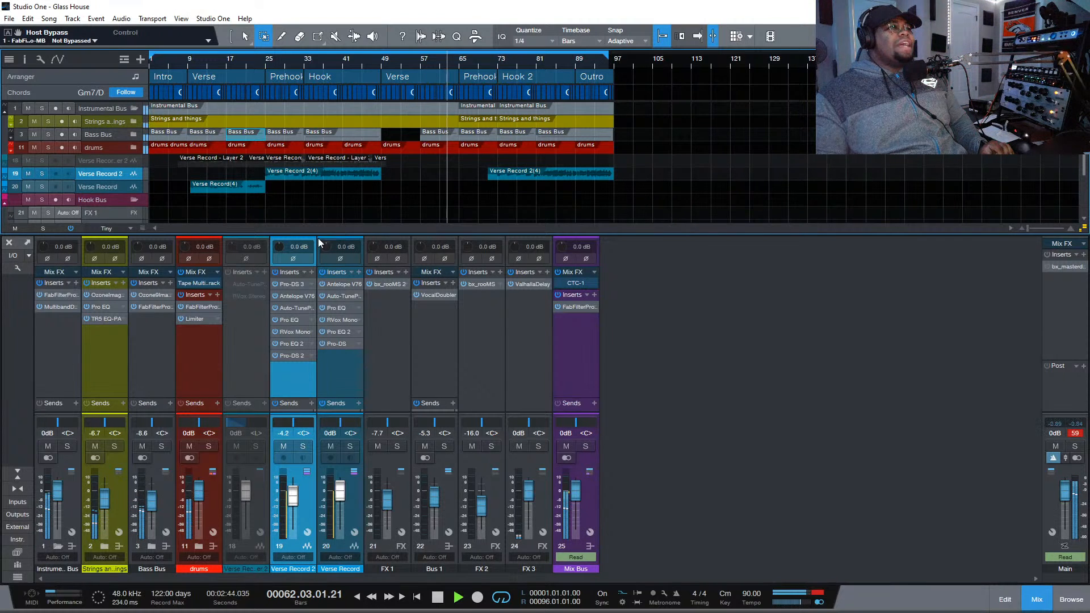
# Enlarge the arrangement area slightly against the mix console, and deactivate the inserts on all channels during playback
pyautogui.moveTo(315, 235); pyautogui.dragTo(315, 336)
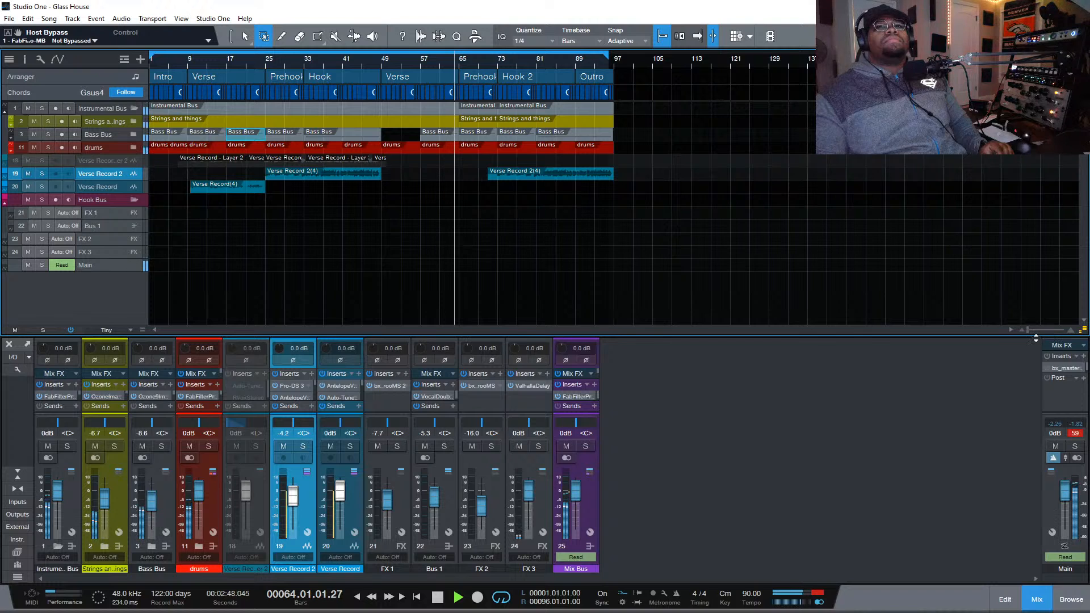
pyautogui.moveTo(1037, 341); pyautogui.dragTo(1021, 268)
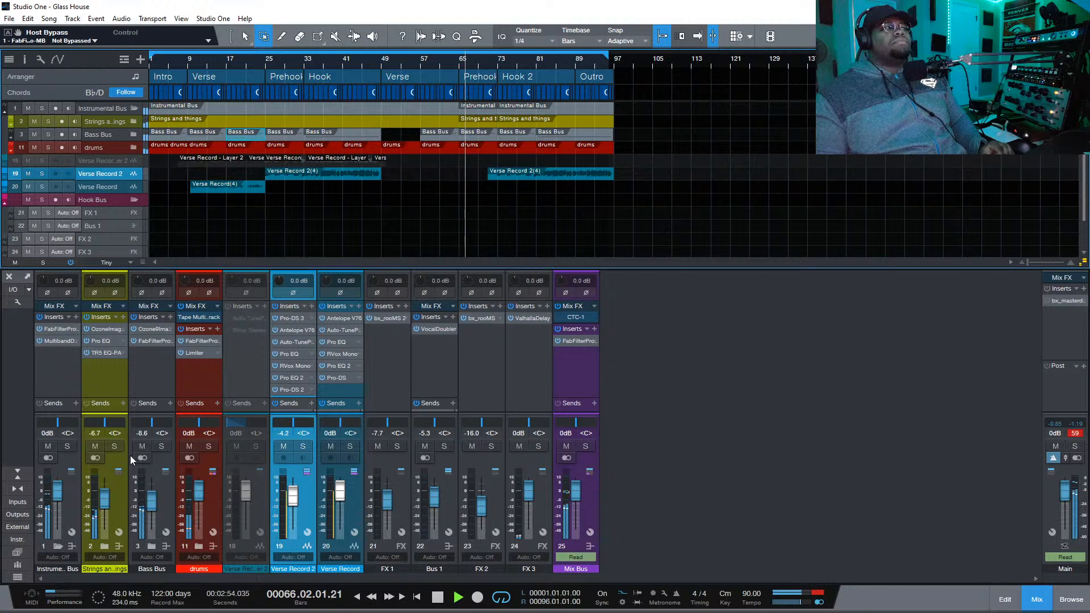
pyautogui.click(71, 263)
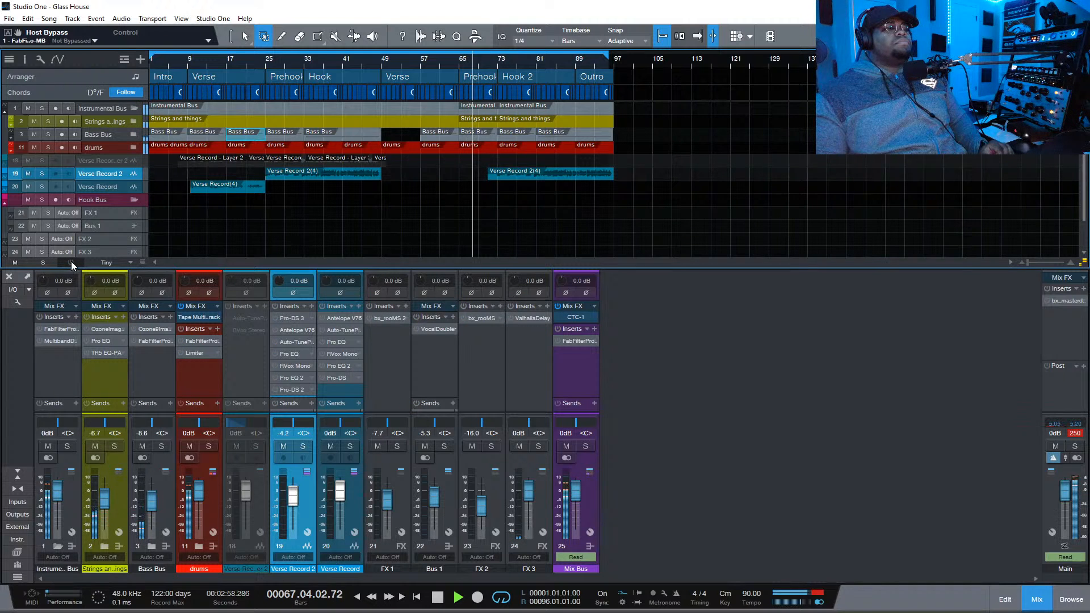
# Reactivate the inserts on all channels, lower the Bass Bus fader to -10.0 dB, and save the song
pyautogui.click(71, 262)
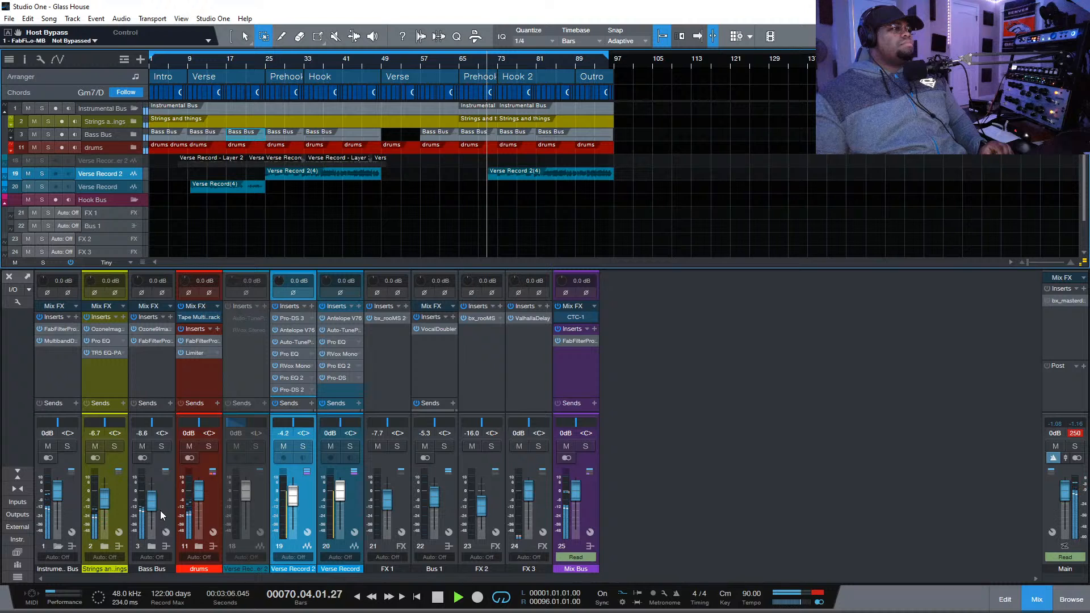
pyautogui.moveTo(153, 503); pyautogui.dragTo(155, 510)
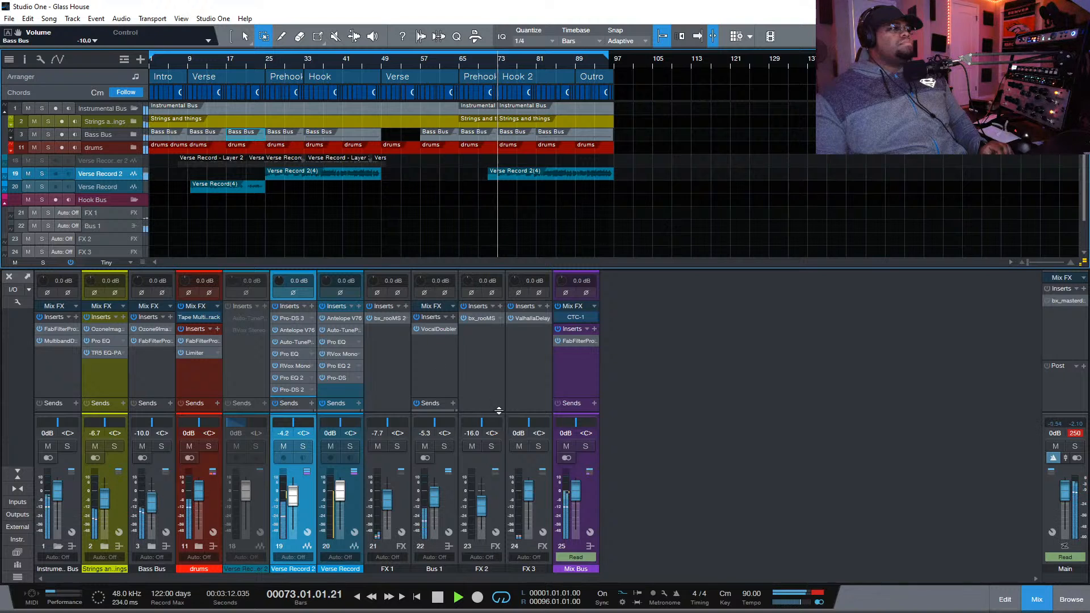
pyautogui.hotkey('ctrl', 's')
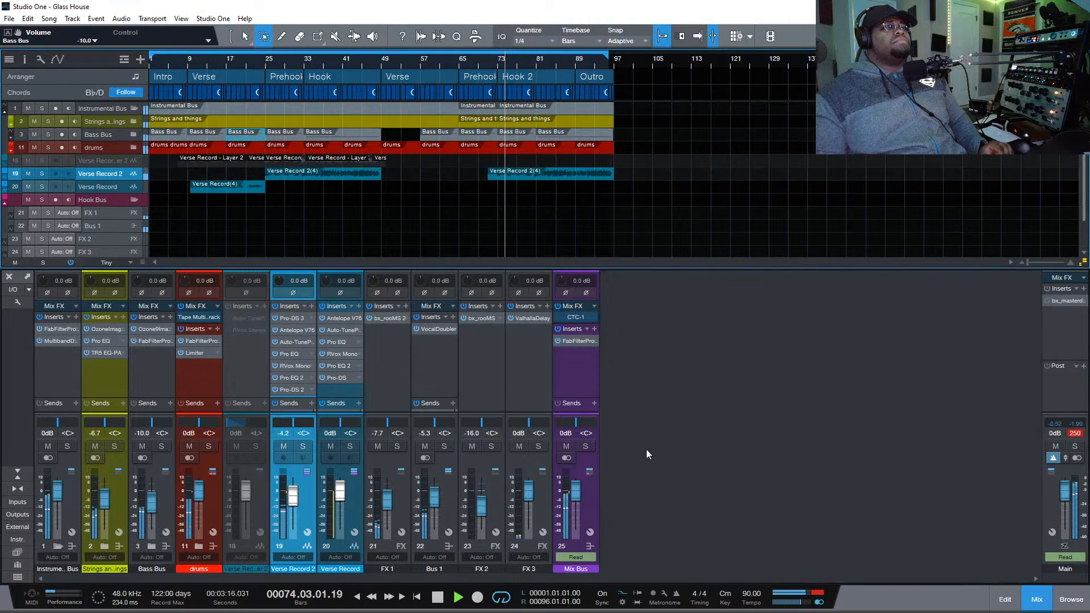
# Reset the Main clip indicator and set the output level of FabFilter Pro-MB on the Mix Bus to -3.00 dB
pyautogui.click(1072, 435)
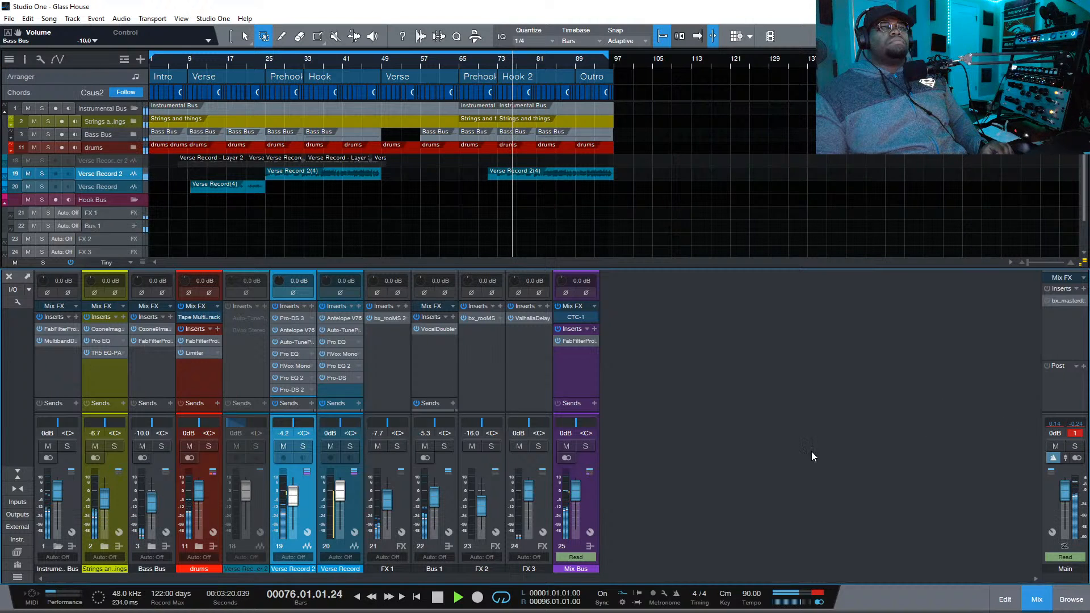
pyautogui.click(580, 340)
pyautogui.moveTo(1038, 567)
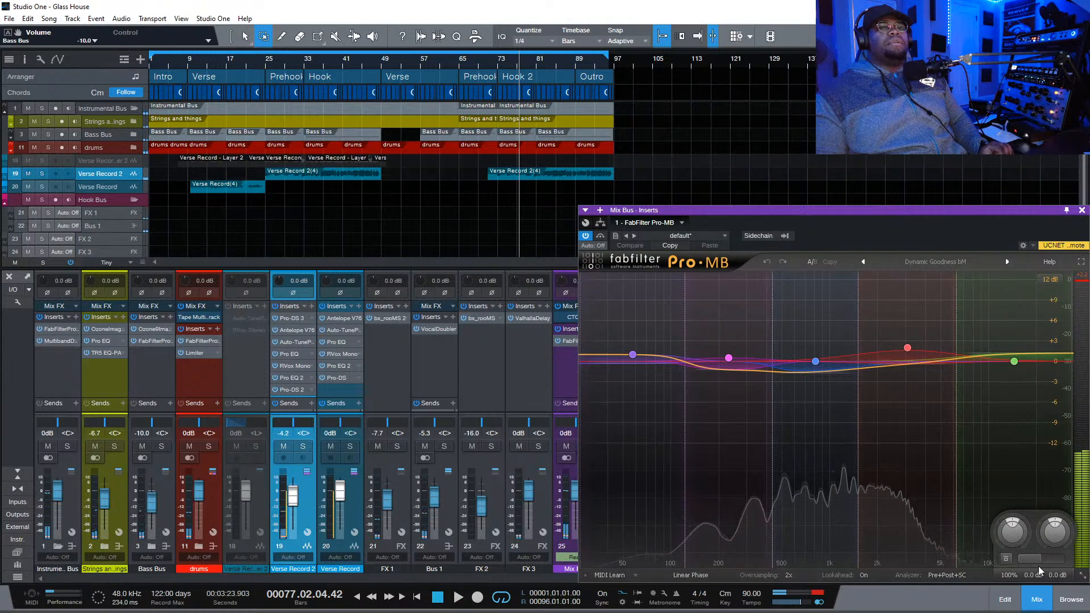
pyautogui.scroll(-3, 1057, 546)
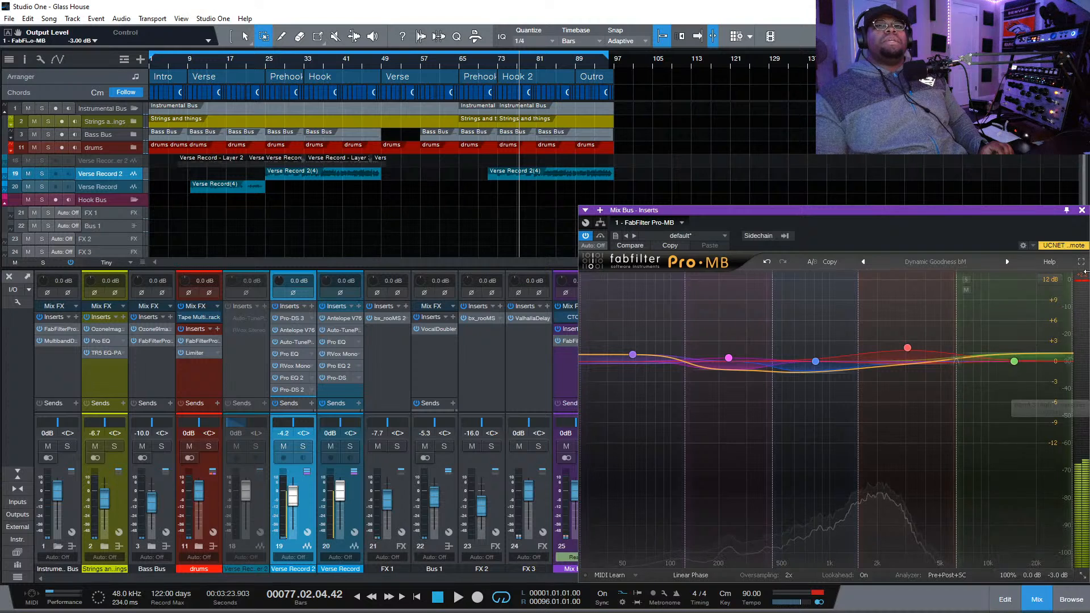
pyautogui.click(1082, 211)
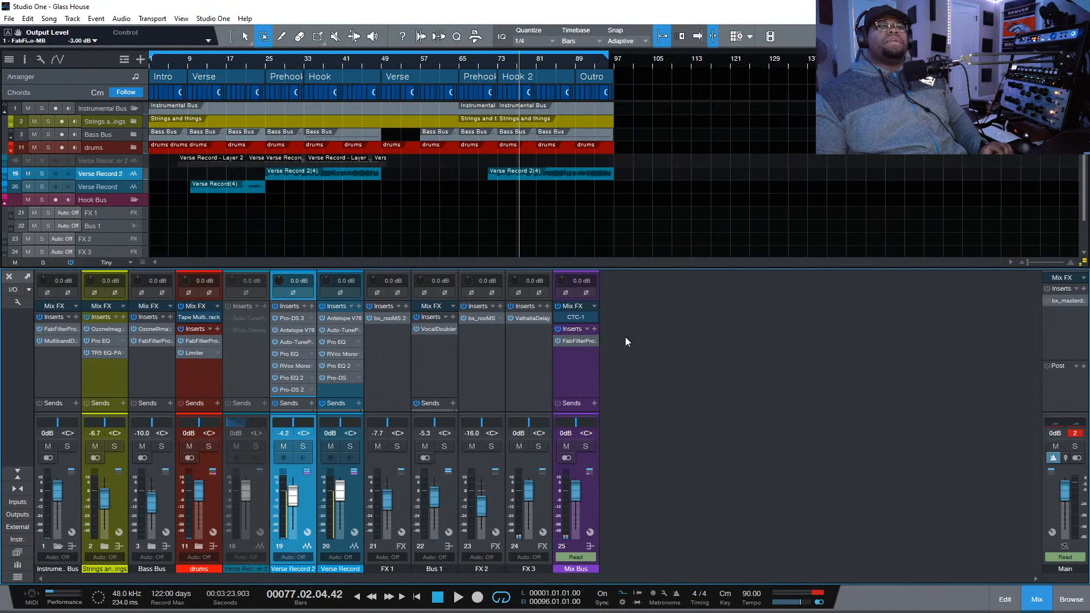
# Add the KClip3 plug-in to the Mix Bus inserts after Pro-MB and reposition its window to show the controls
pyautogui.click(595, 329)
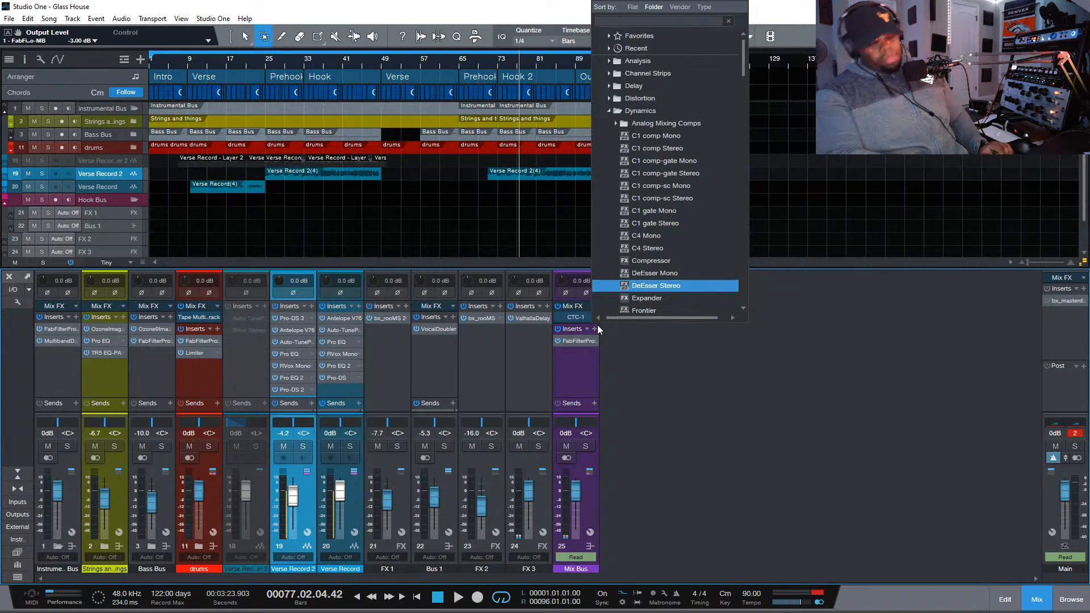
pyautogui.write('vil')
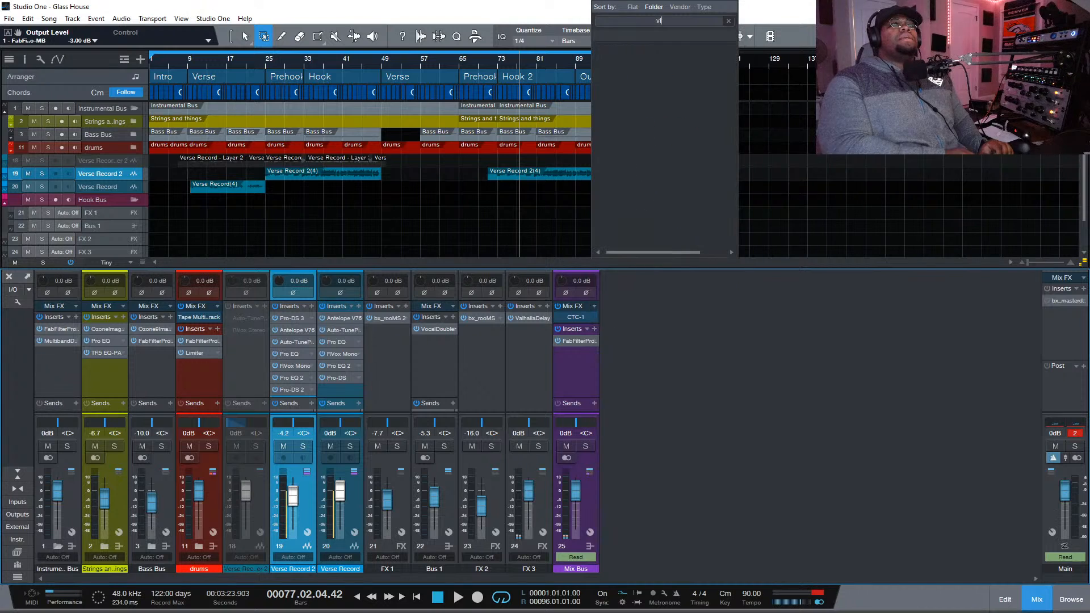
pyautogui.press('BackSpace')
pyautogui.write('c')
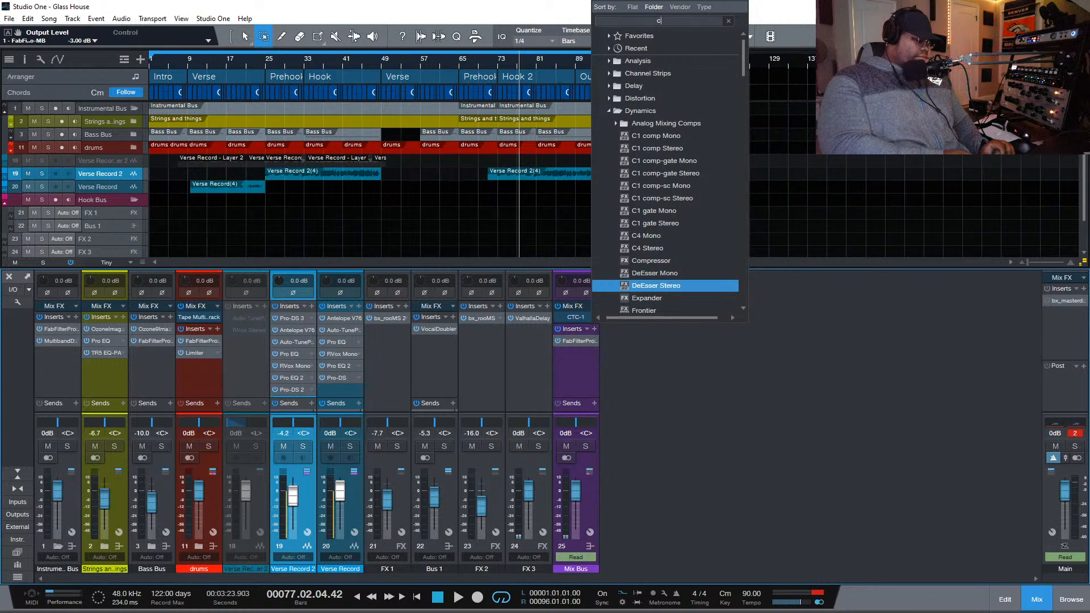
pyautogui.write('lip')
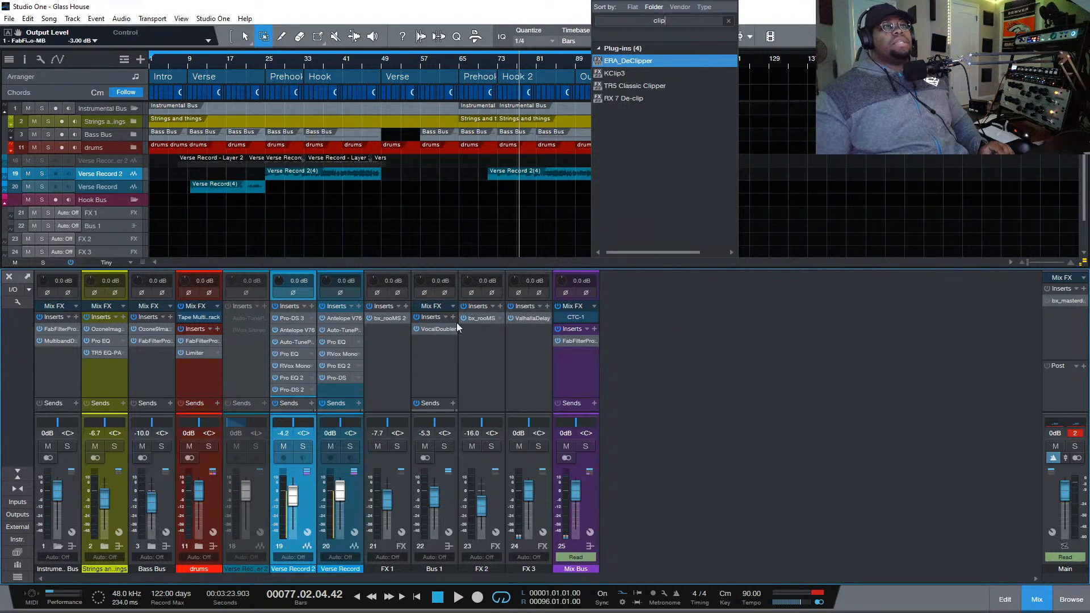
pyautogui.click(632, 73)
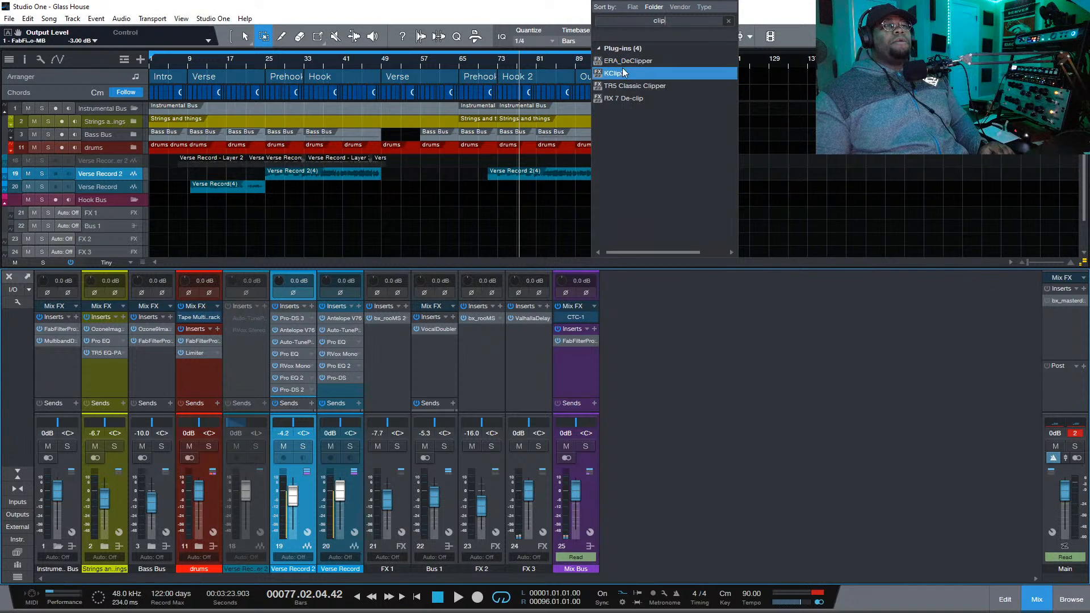
pyautogui.click(633, 99)
pyautogui.click(663, 72)
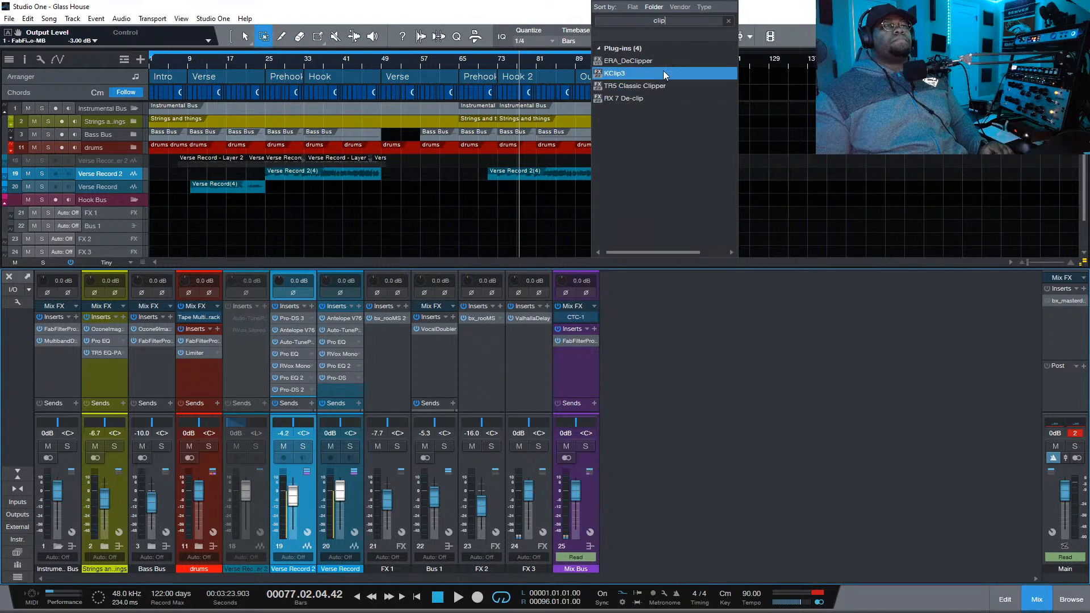
pyautogui.doubleClick(663, 73)
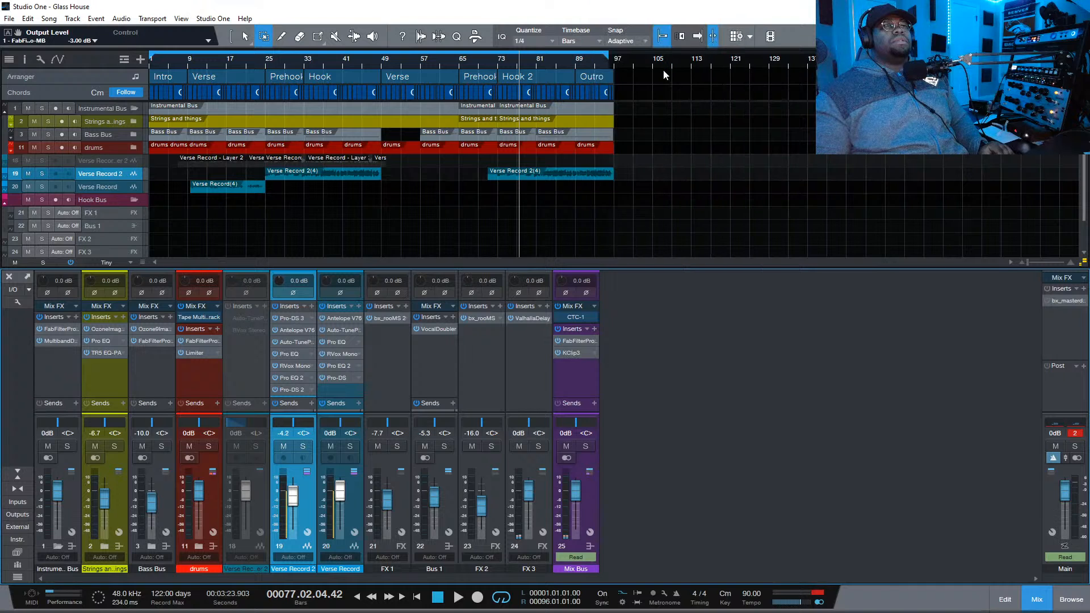
pyautogui.moveTo(777, 223); pyautogui.dragTo(523, 120)
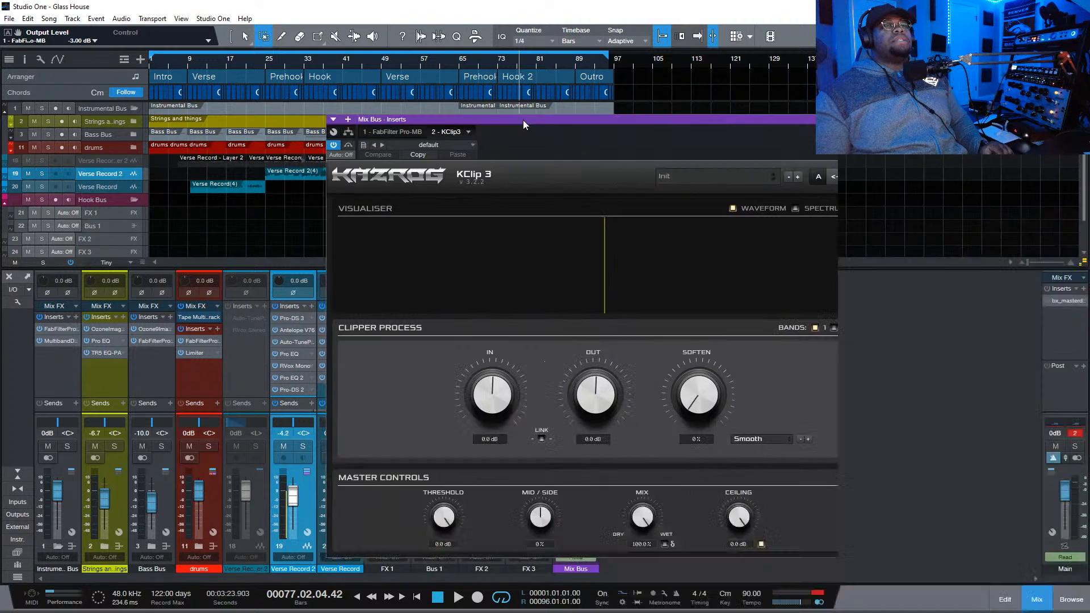
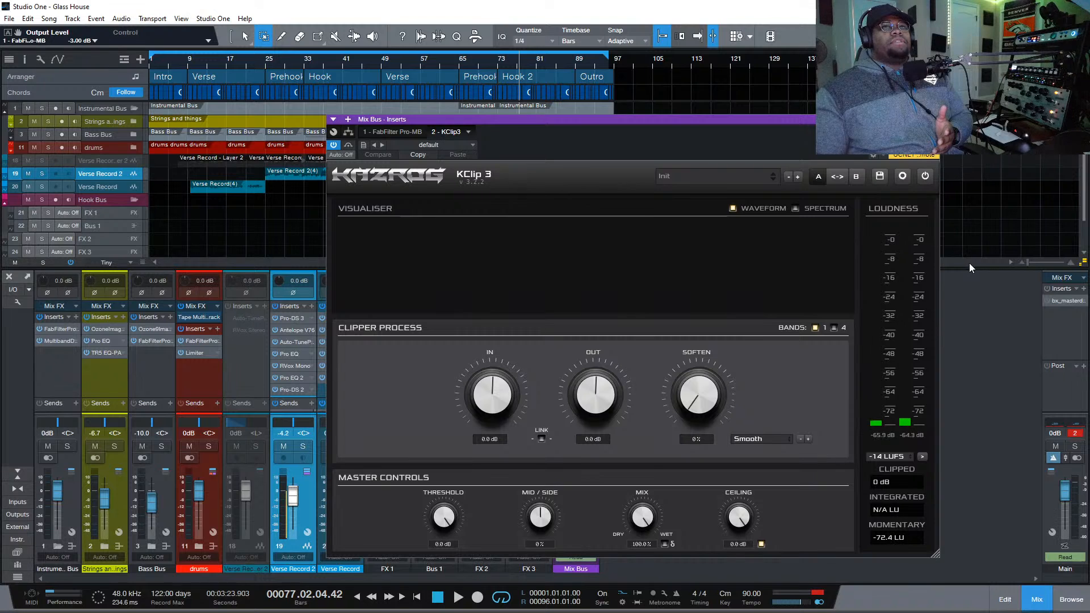
# During playback, set KClip 3's soften to 13% and its input gain to 3.0 dB, clearing the Main clip indicator
pyautogui.moveTo(970, 264); pyautogui.dragTo(1005, 265)
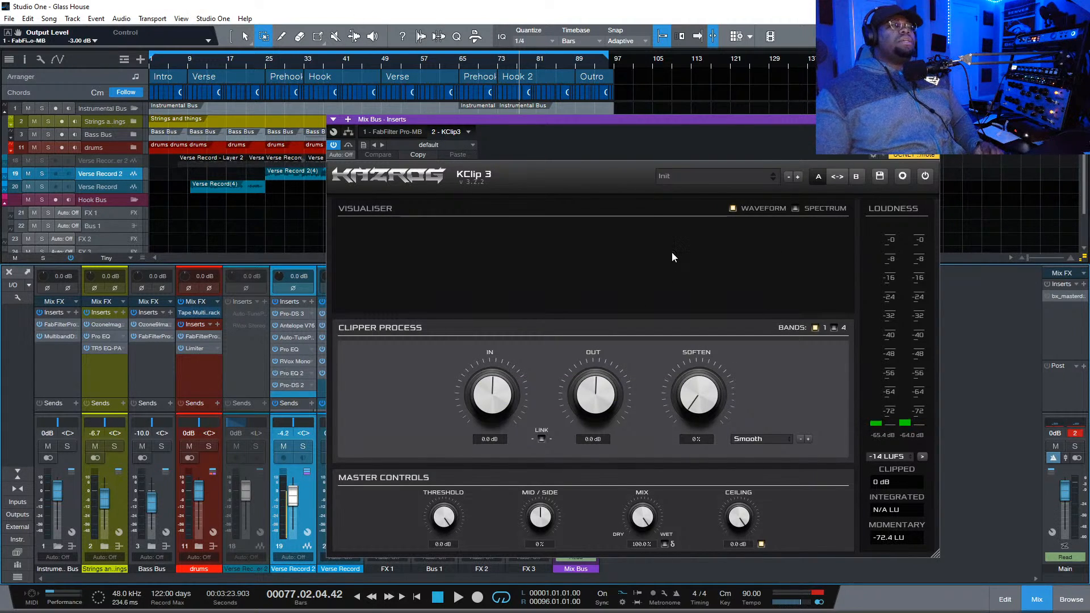
pyautogui.press('space')
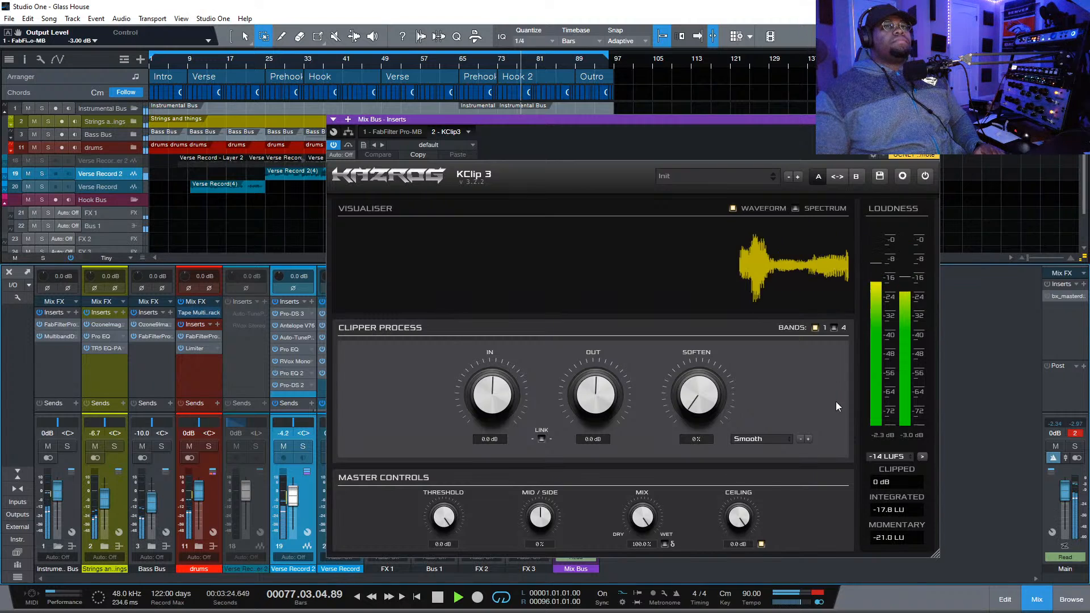
pyautogui.moveTo(702, 410); pyautogui.dragTo(702, 392)
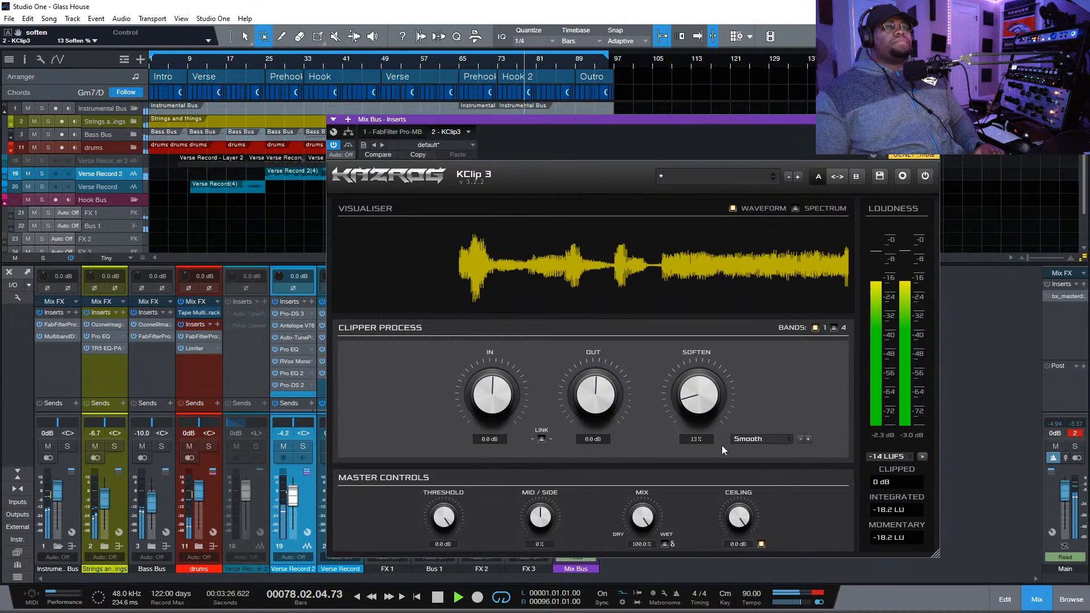
pyautogui.moveTo(488, 399); pyautogui.dragTo(489, 381)
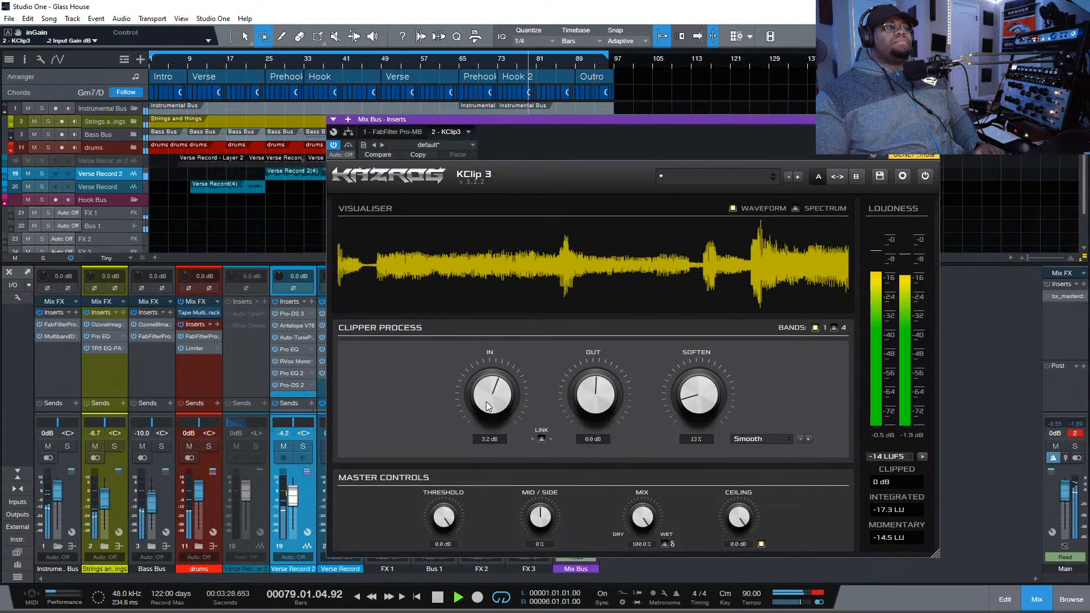
pyautogui.click(493, 437)
pyautogui.write('3')
pyautogui.press('Return')
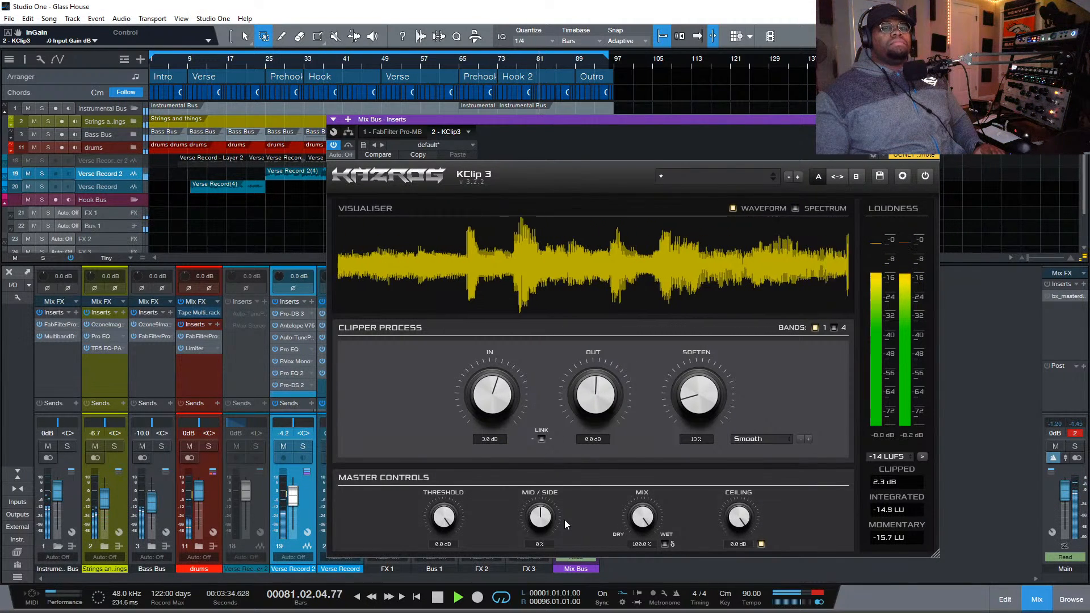
pyautogui.click(1070, 426)
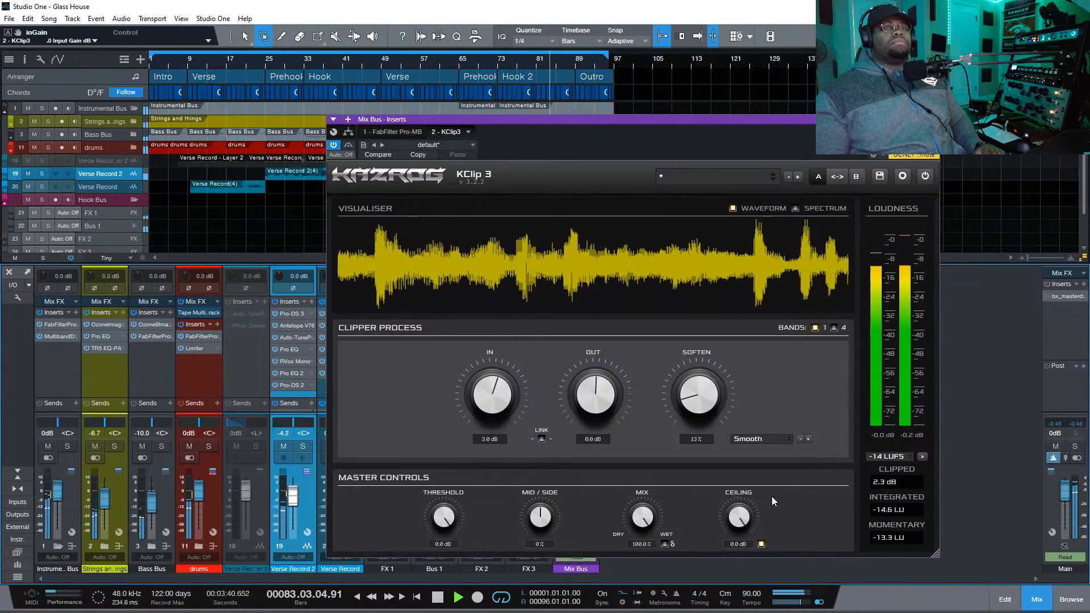
# Switch KClip 3 on the Mix Bus to 4 bands and raise its low crossover to 122 Hz
pyautogui.click(834, 328)
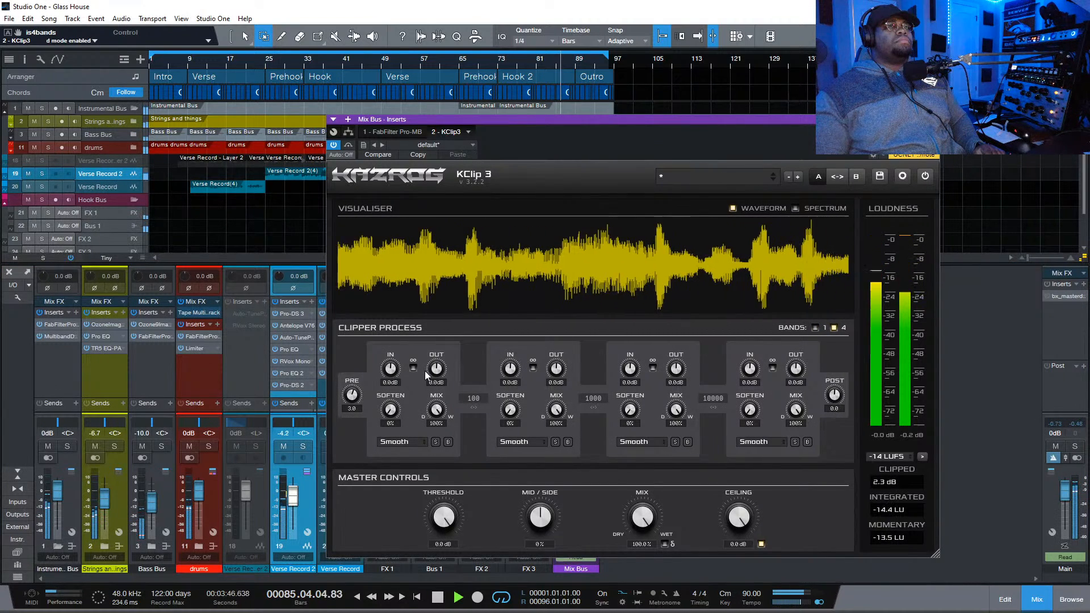
pyautogui.press('space')
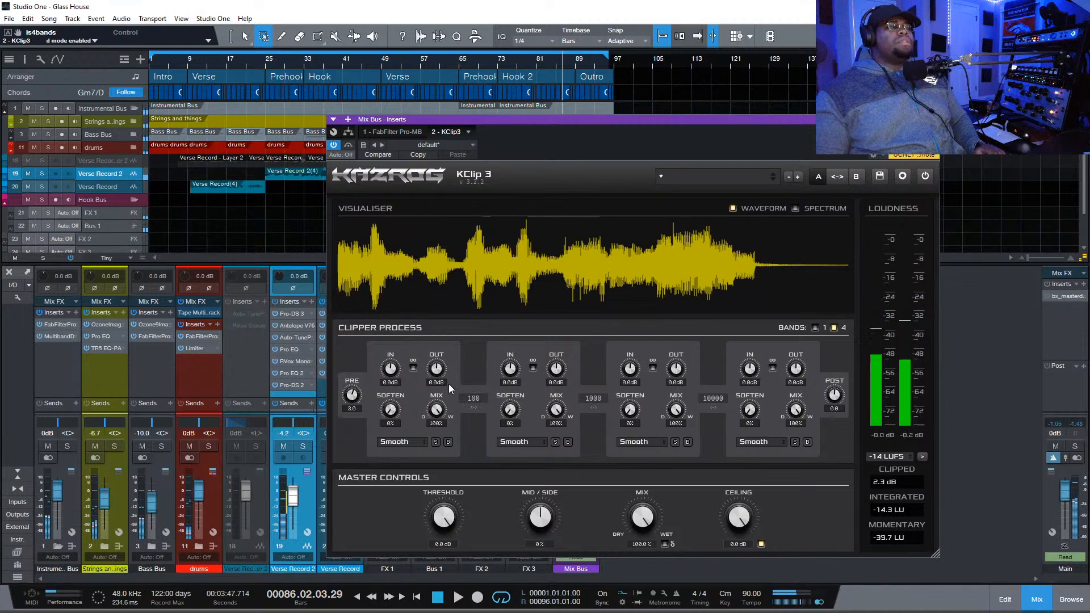
pyautogui.moveTo(475, 402); pyautogui.dragTo(475, 391)
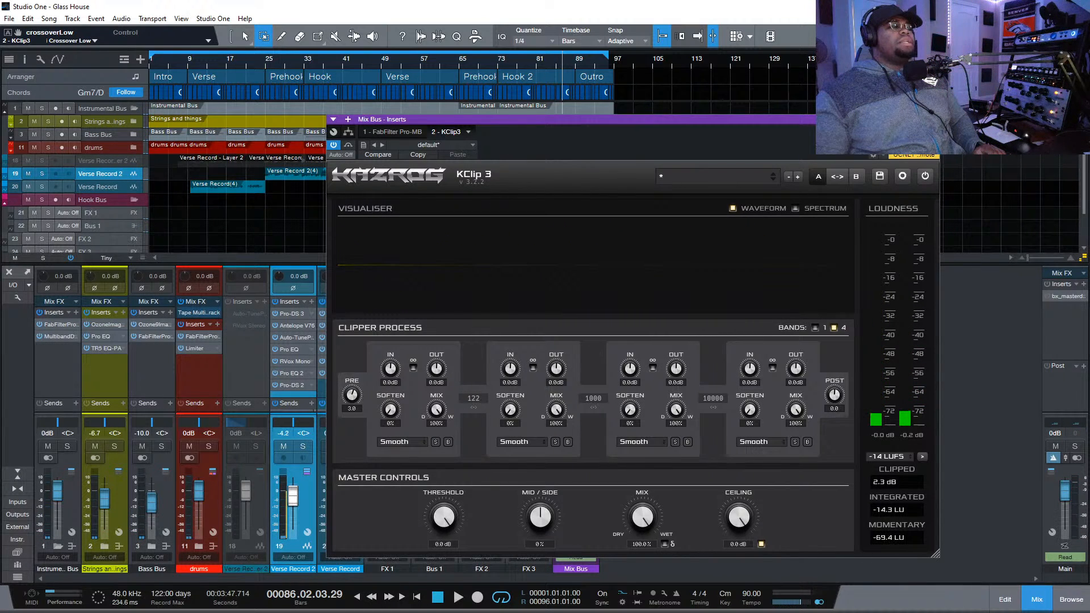
# Expand the drums folder and check the Pro EQ on the MB Kick channel while the song plays
pyautogui.click(198, 545)
pyautogui.click(260, 501)
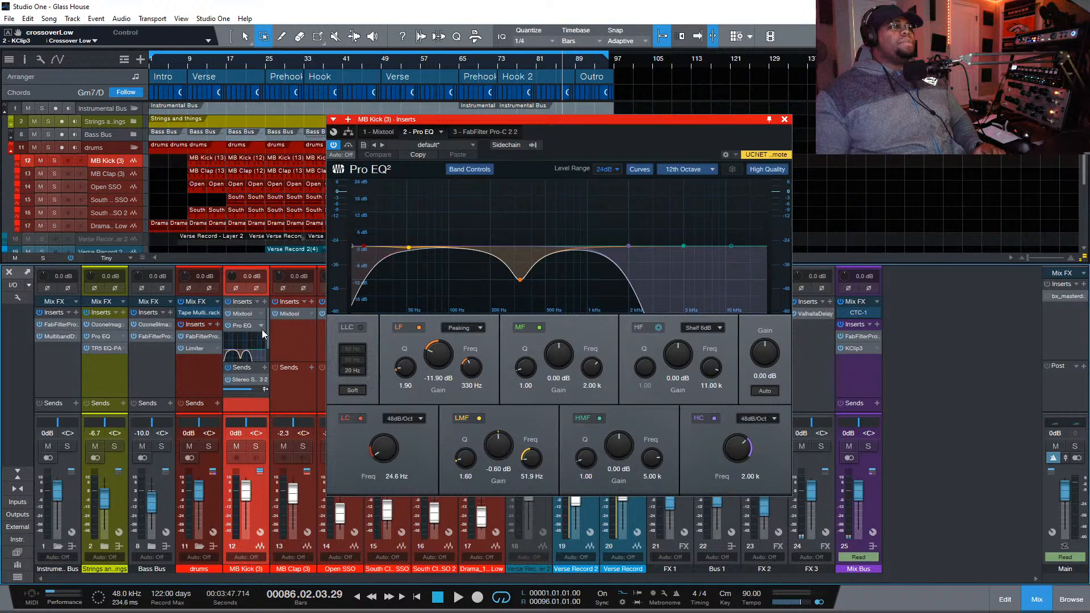
pyautogui.press('space')
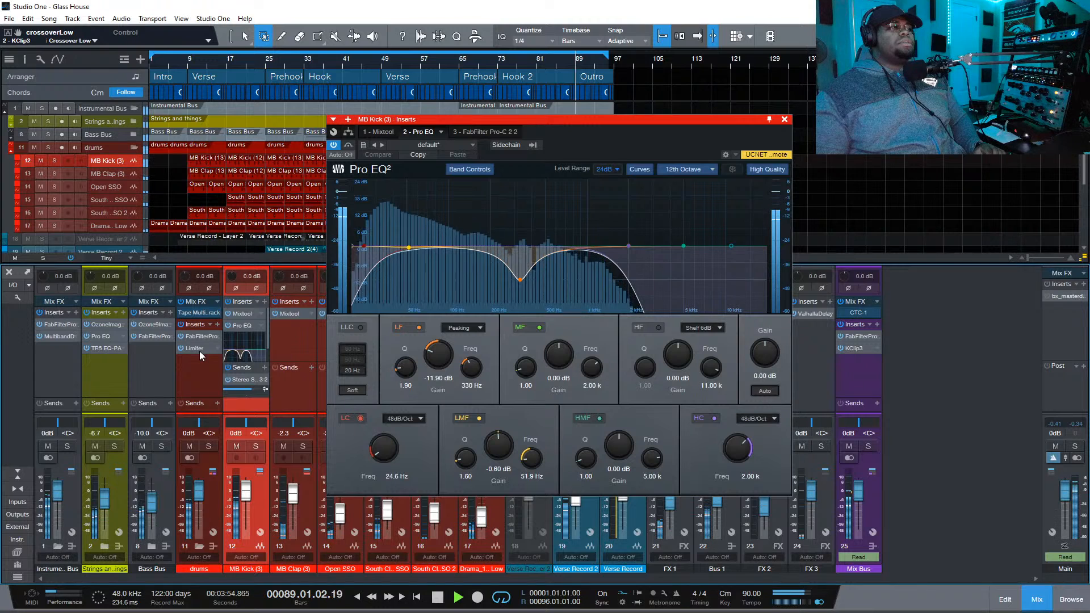
pyautogui.press('space')
# Raise the output level of FabFilter Pro-C 2 on the MB Kick channel to about +3.44 dB
pyautogui.click(250, 328)
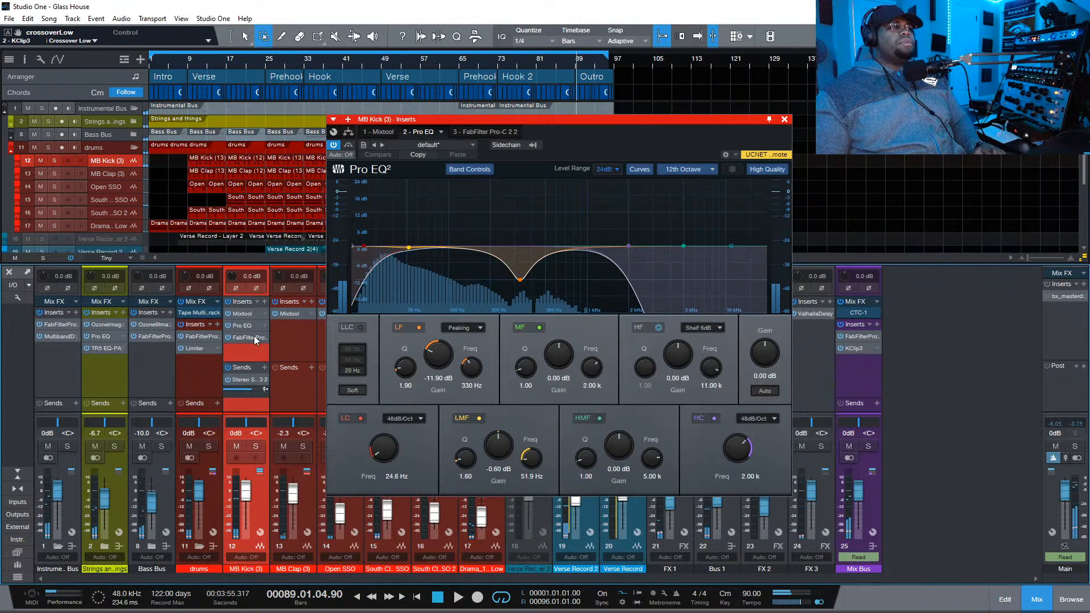
pyautogui.click(249, 339)
pyautogui.moveTo(700, 502)
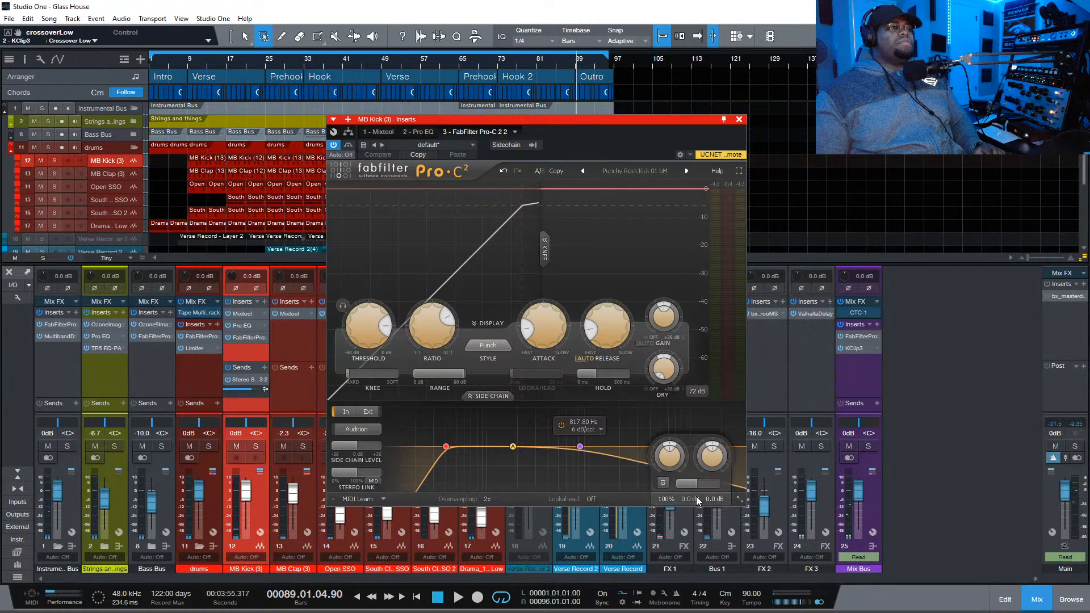
pyautogui.moveTo(716, 456); pyautogui.dragTo(719, 441)
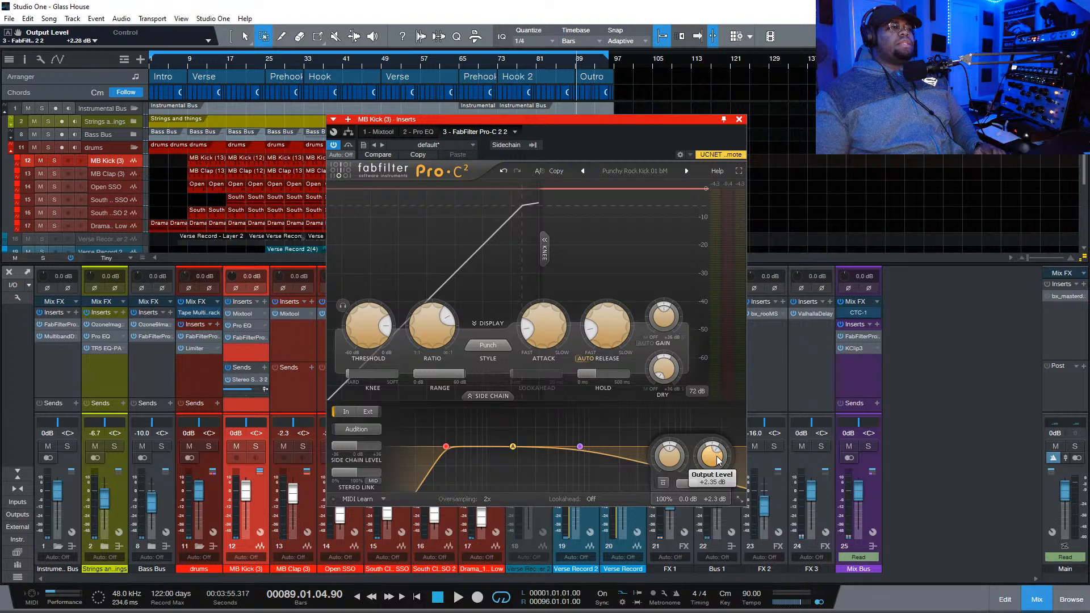
# During playback, lower the kick compressor's side-chain low cut to 20 Hz and jump the playback cursor to the first verse
pyautogui.press('space')
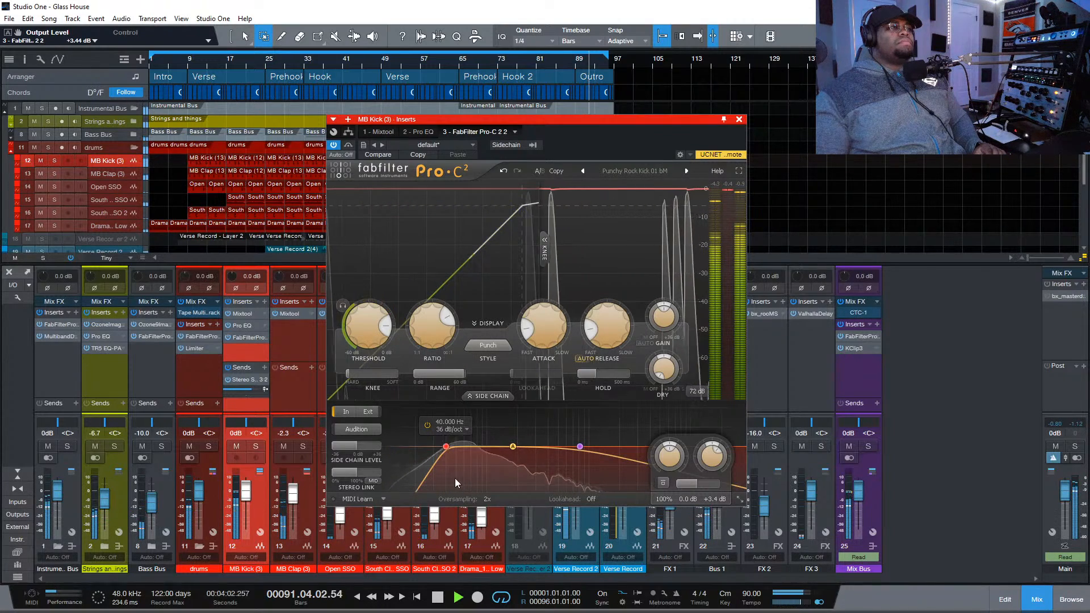
pyautogui.moveTo(446, 447); pyautogui.dragTo(393, 437)
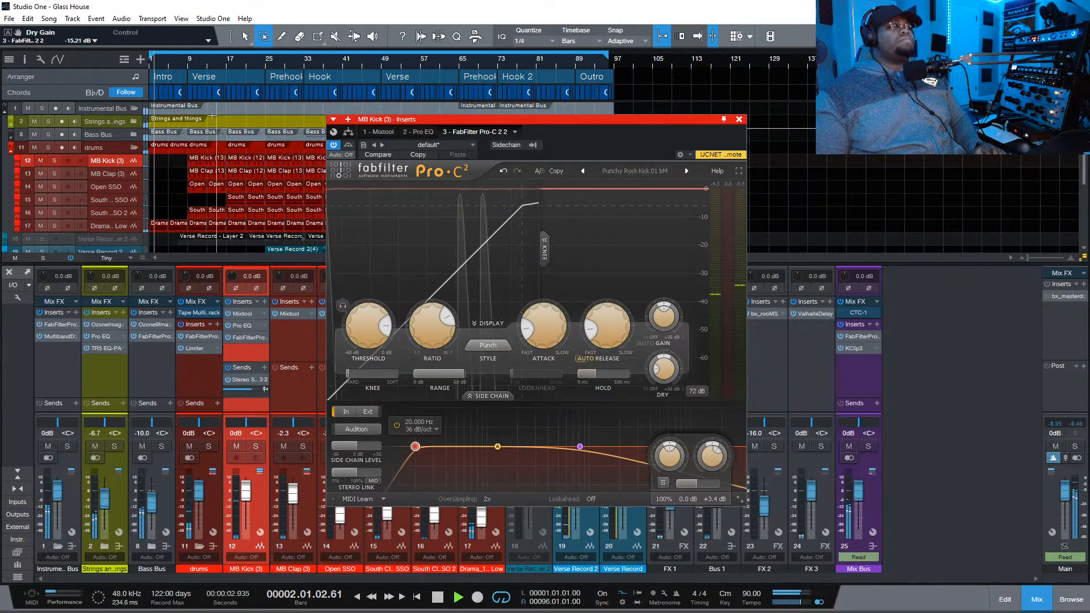
pyautogui.click(204, 60)
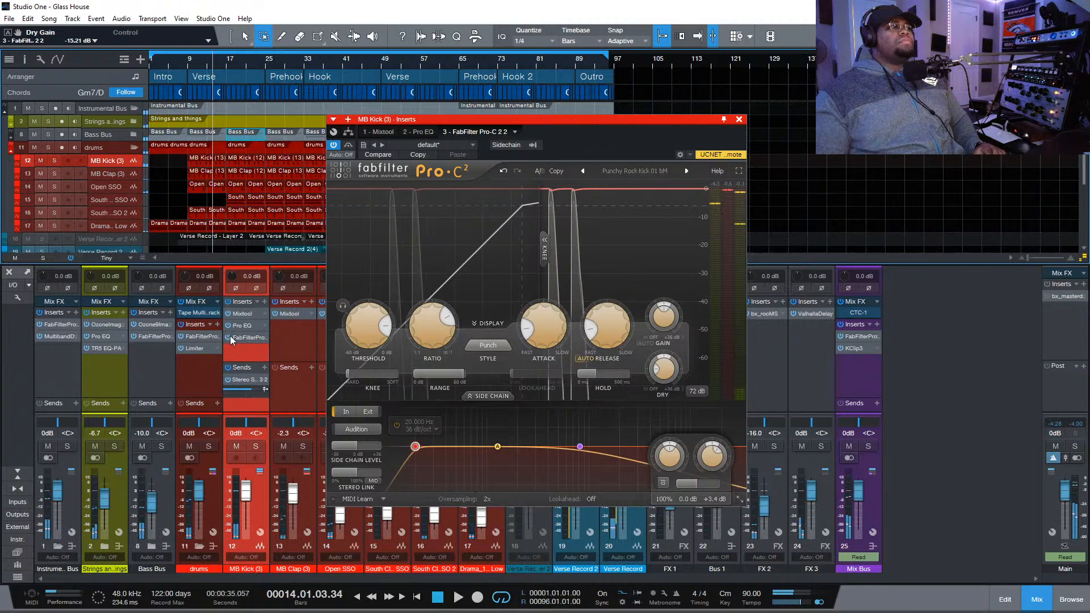
# Add the T-RackS Classic Clipper as an insert on the MB Kick channel
pyautogui.click(264, 302)
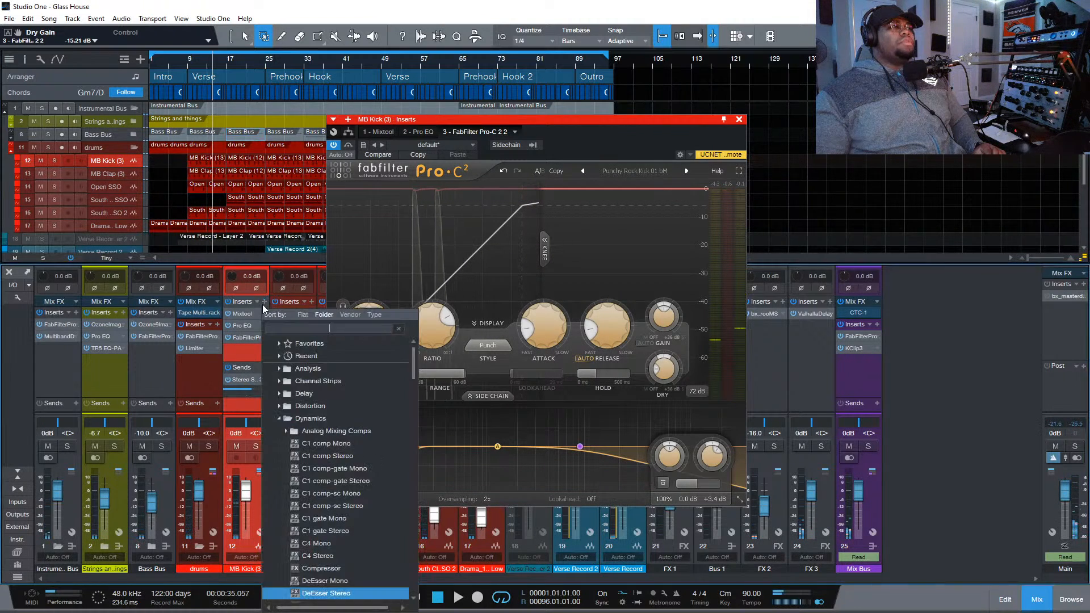
pyautogui.write('clip')
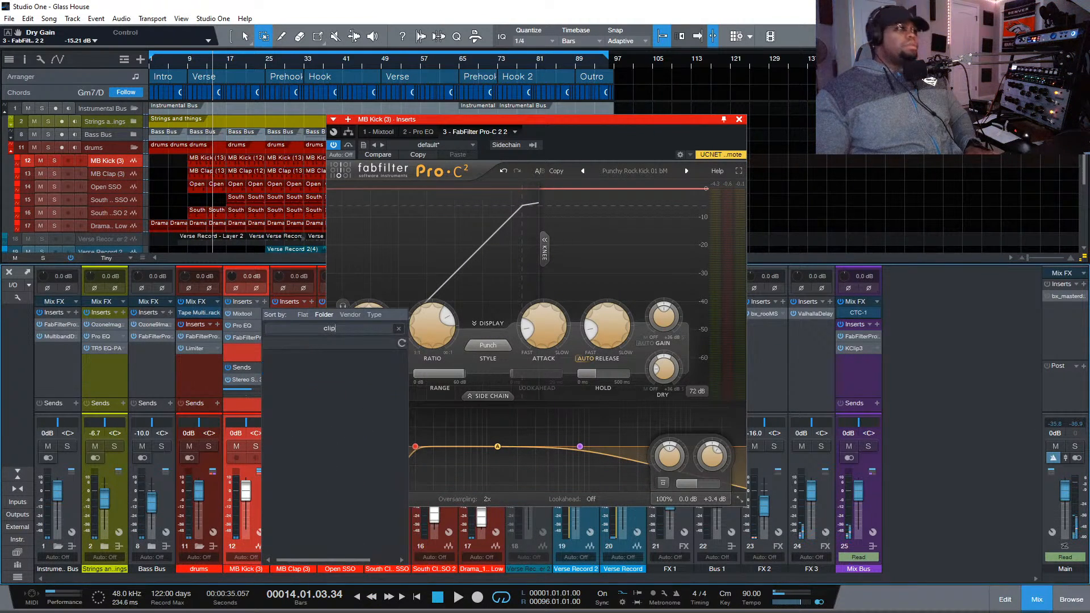
pyautogui.click(297, 395)
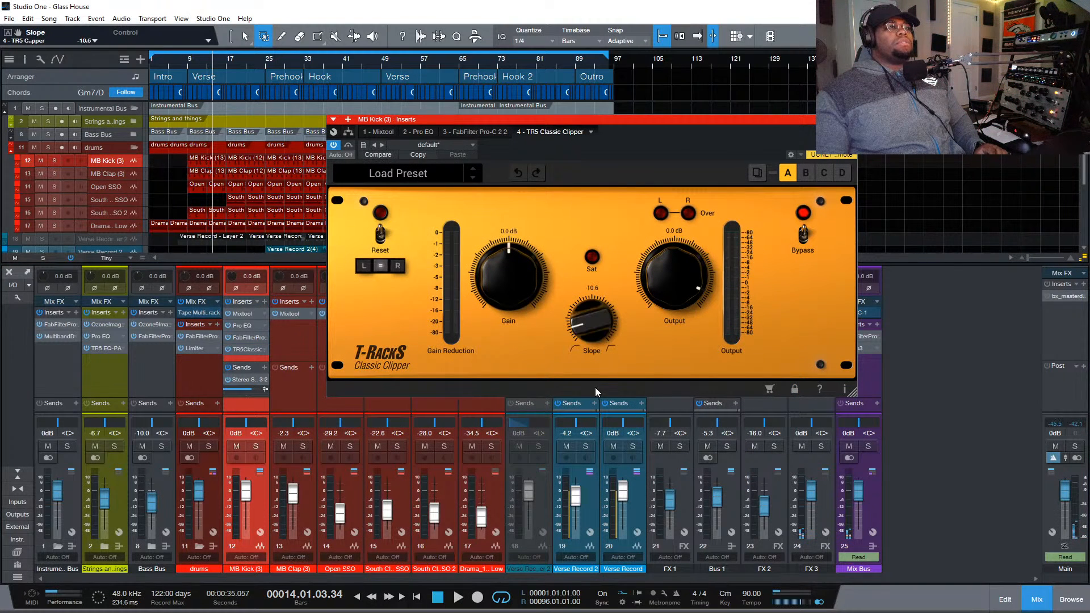
# Set the kick clipper's gain to about 3.1 dB and slope to 0.0 during playback, soloing MB Kick temporarily to check the sound
pyautogui.press('space')
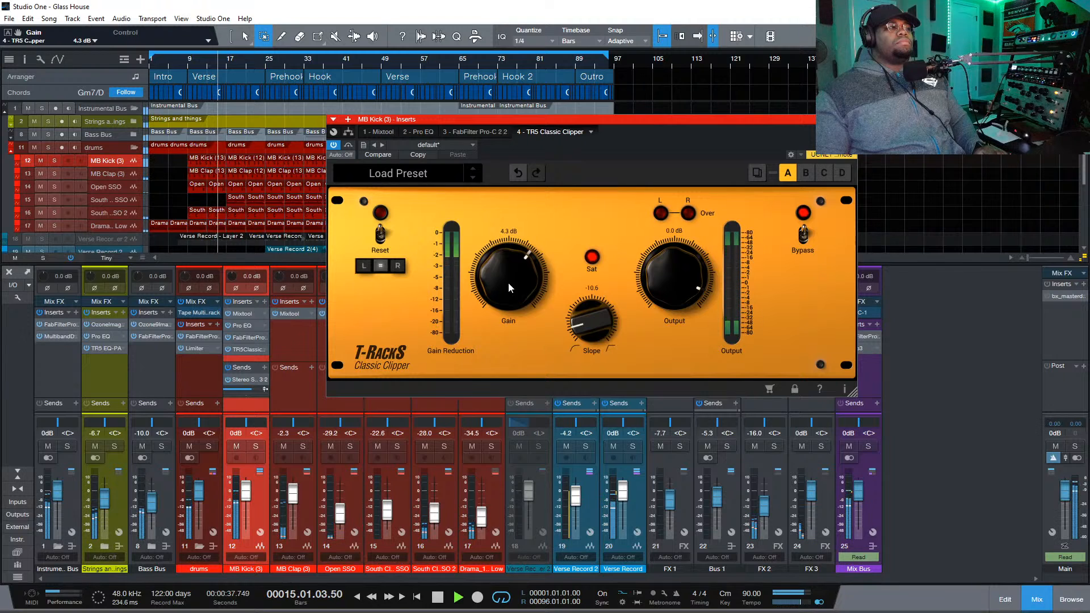
pyautogui.moveTo(524, 289); pyautogui.dragTo(502, 210)
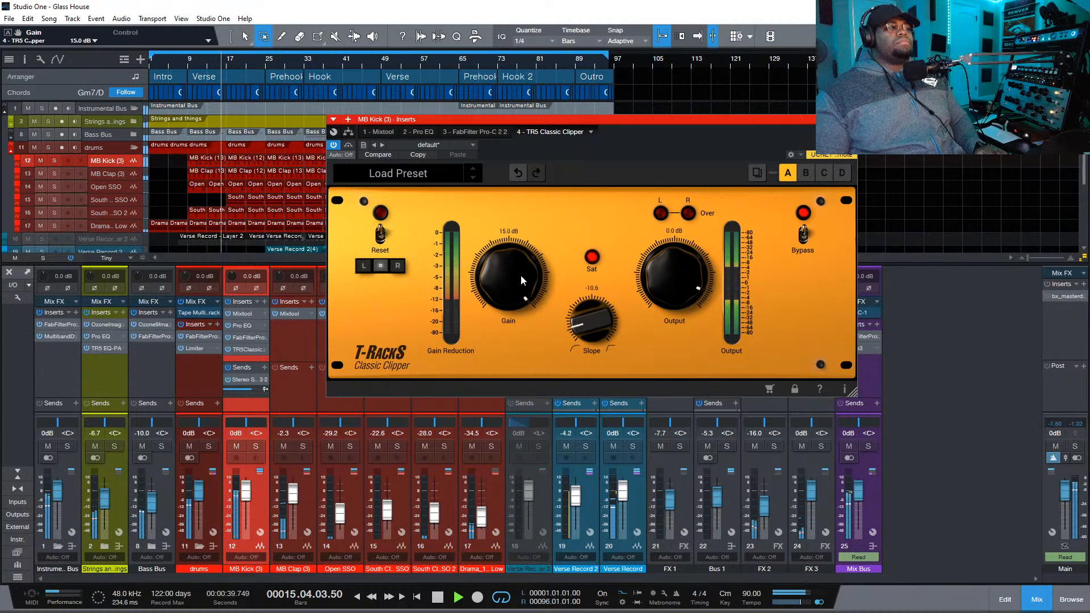
pyautogui.click(256, 446)
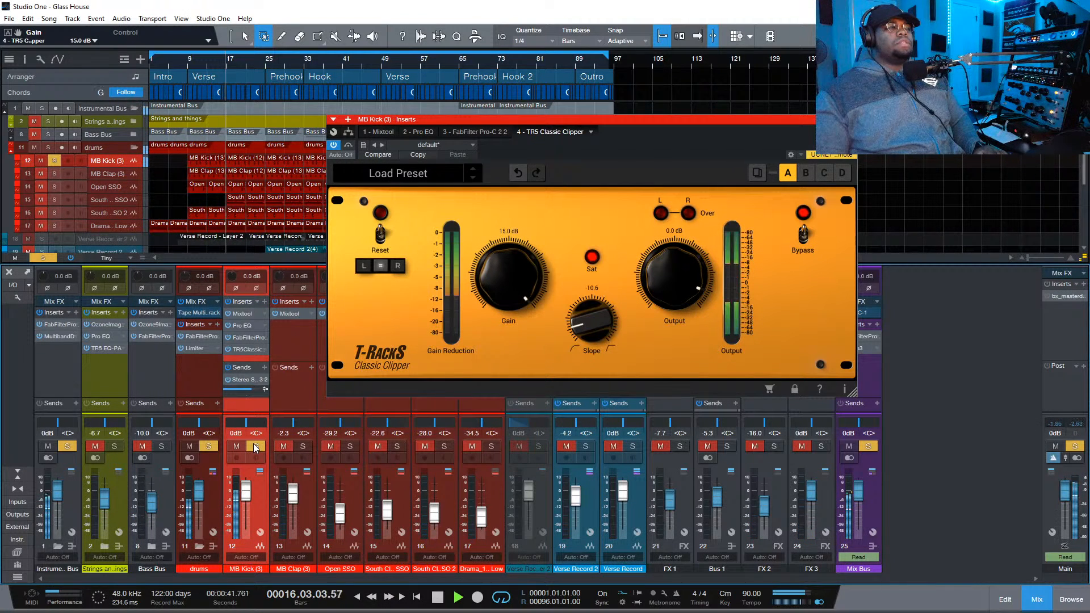
pyautogui.moveTo(501, 276); pyautogui.dragTo(481, 326)
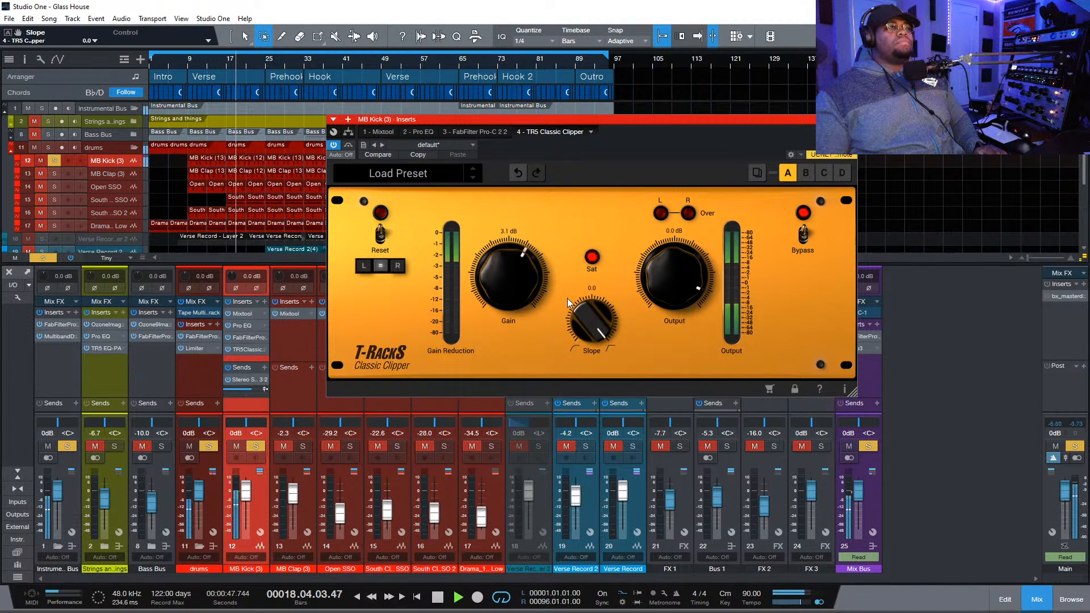
pyautogui.click(209, 447)
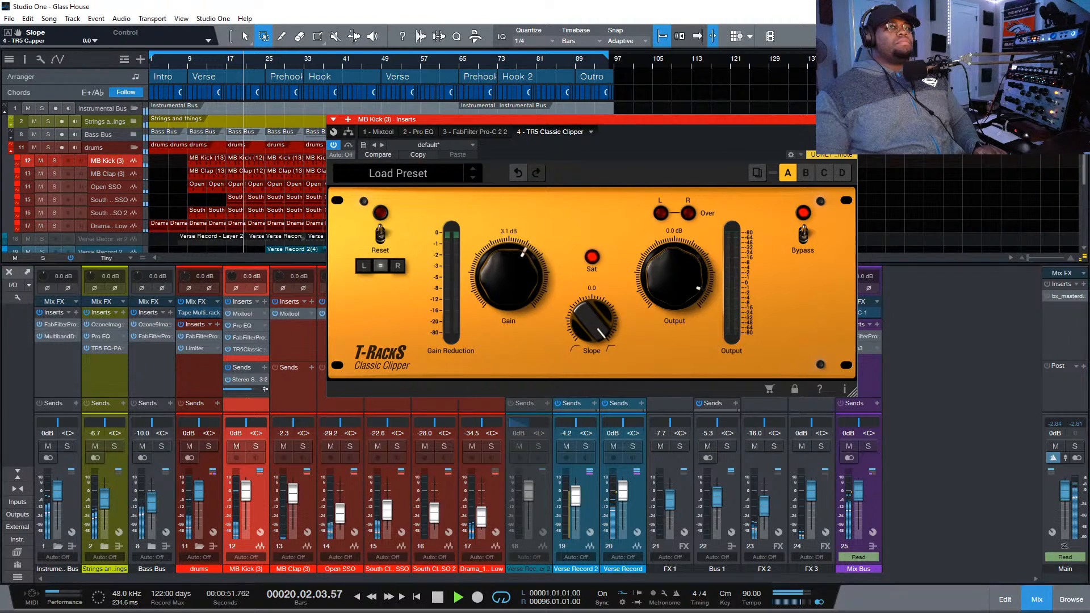
pyautogui.click(850, 119)
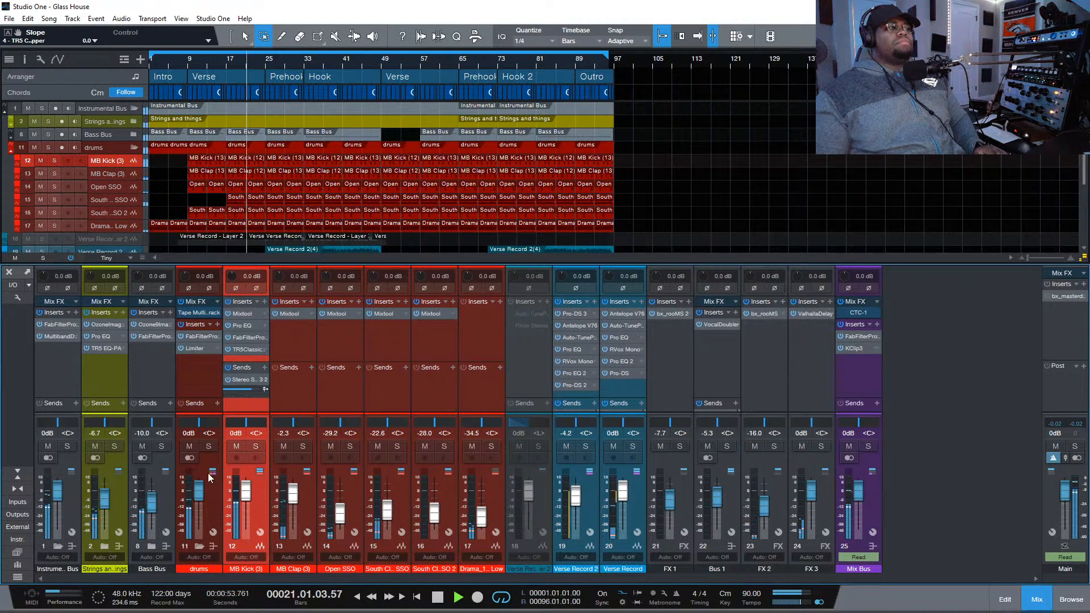
# Try a -3.00 dB ceiling on the drums channel's Limiter during playback and return it to -6.00 dB
pyautogui.click(200, 349)
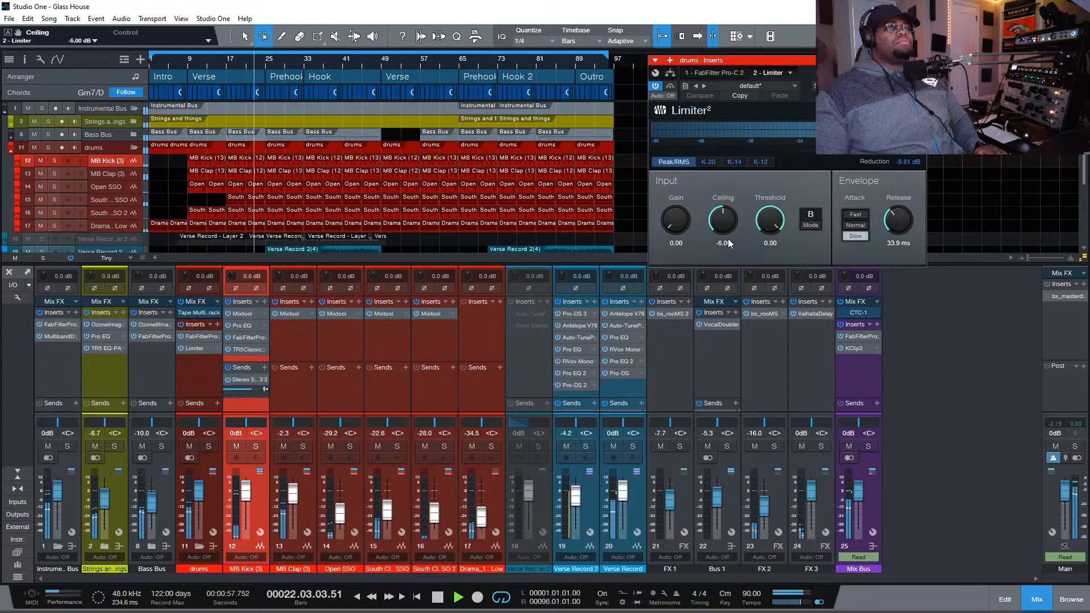
pyautogui.press('BackSpace')
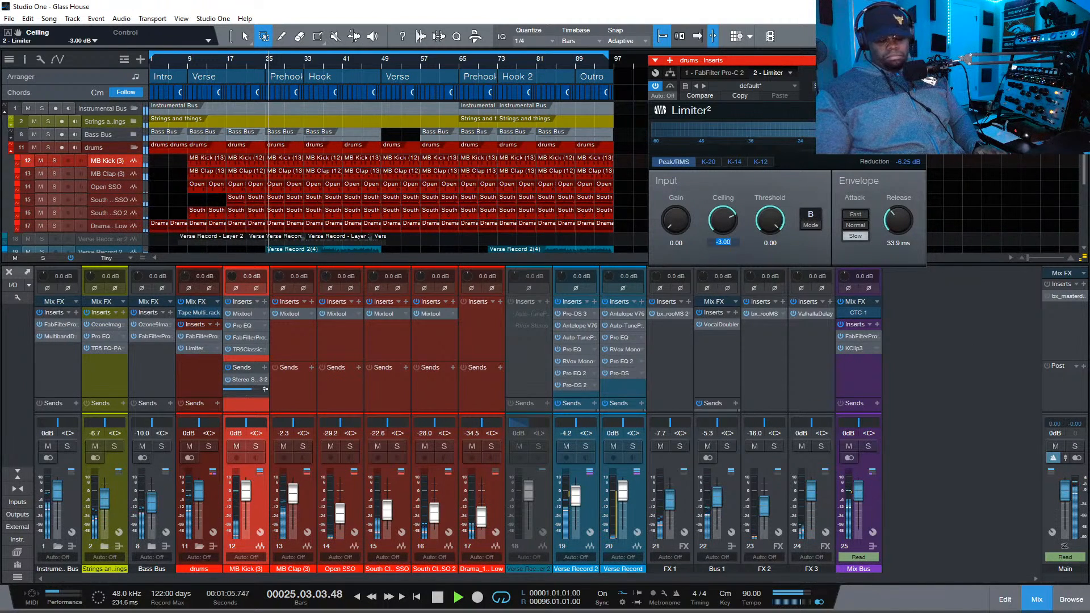
pyautogui.write('-6')
pyautogui.press('Return')
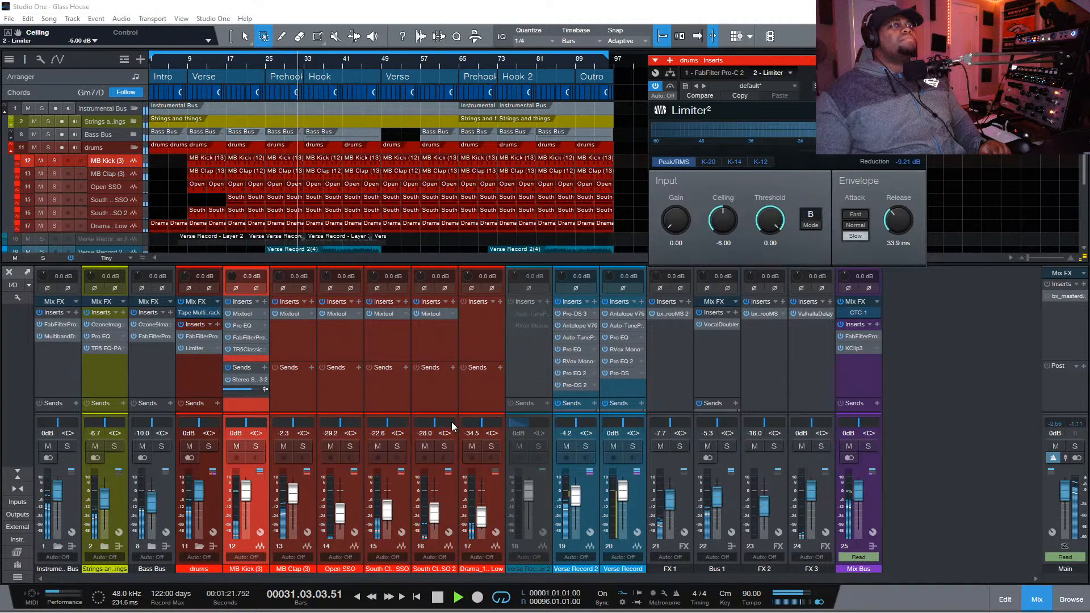
# Solo Verse Record 2 briefly and set the Auto-Tune Pro input type on the Verse Record channel to Low Male
pyautogui.click(586, 446)
pyautogui.click(586, 447)
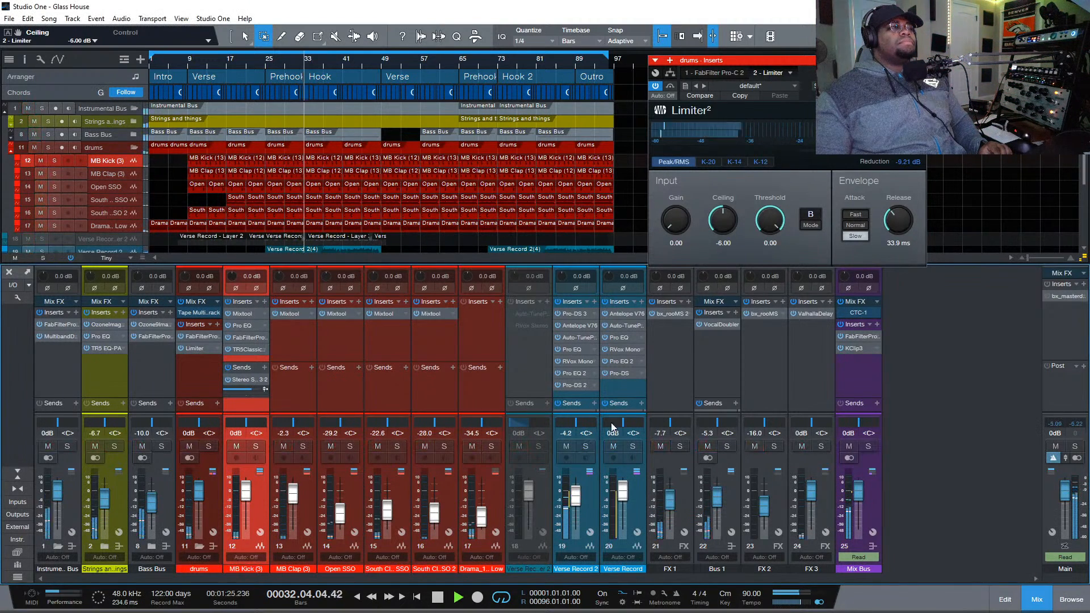
pyautogui.click(577, 325)
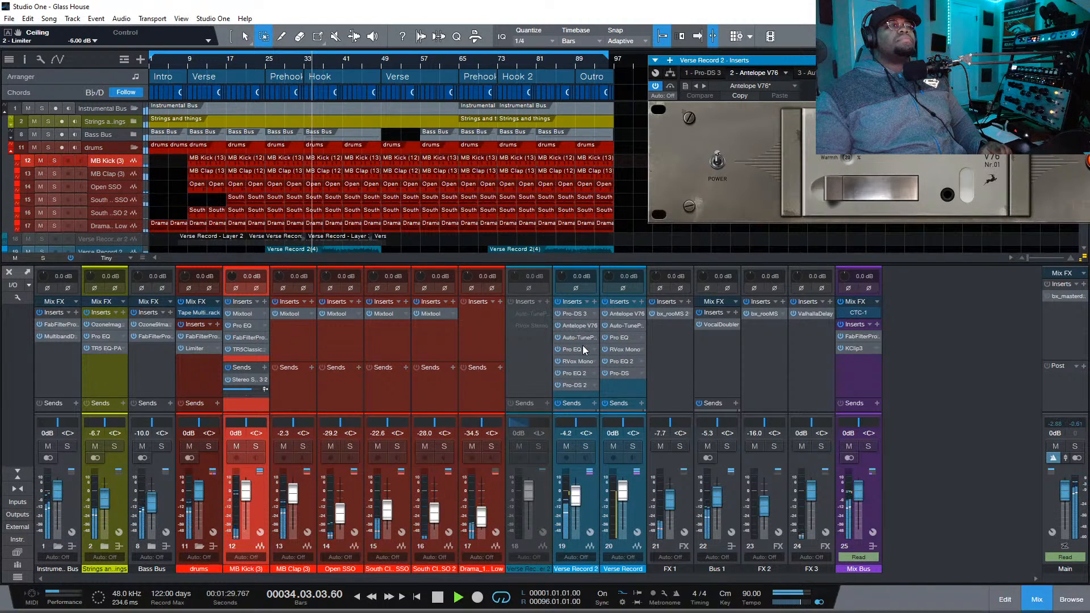
pyautogui.click(583, 341)
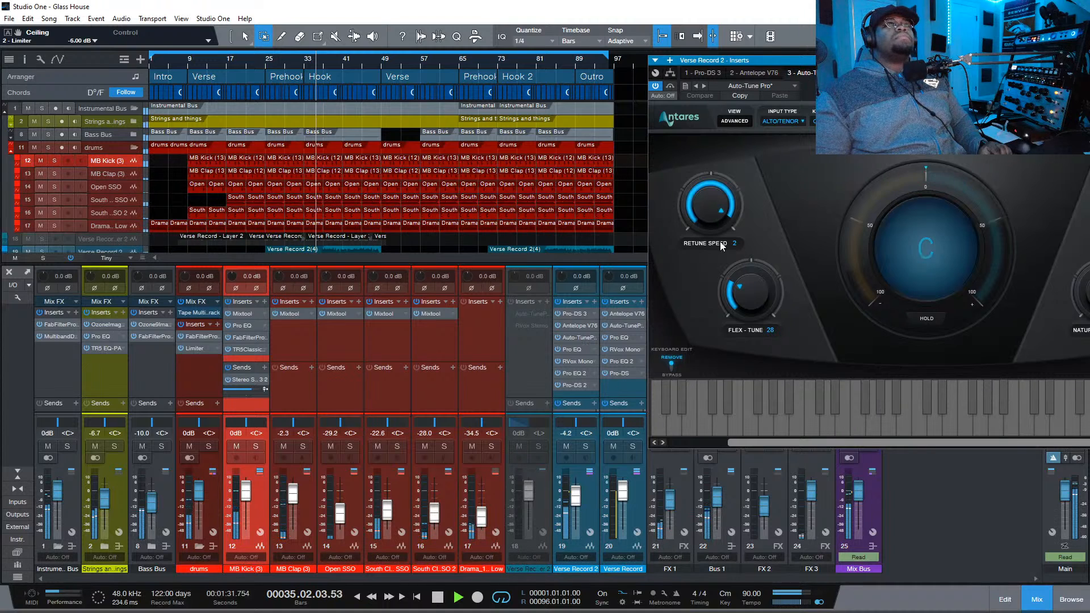
pyautogui.click(612, 324)
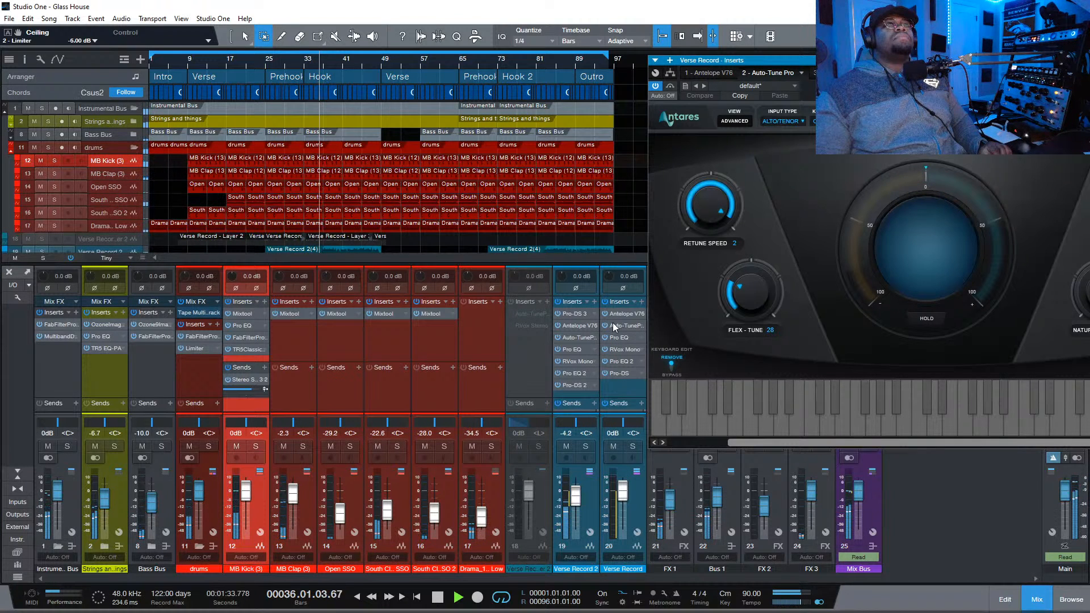
pyautogui.click(797, 122)
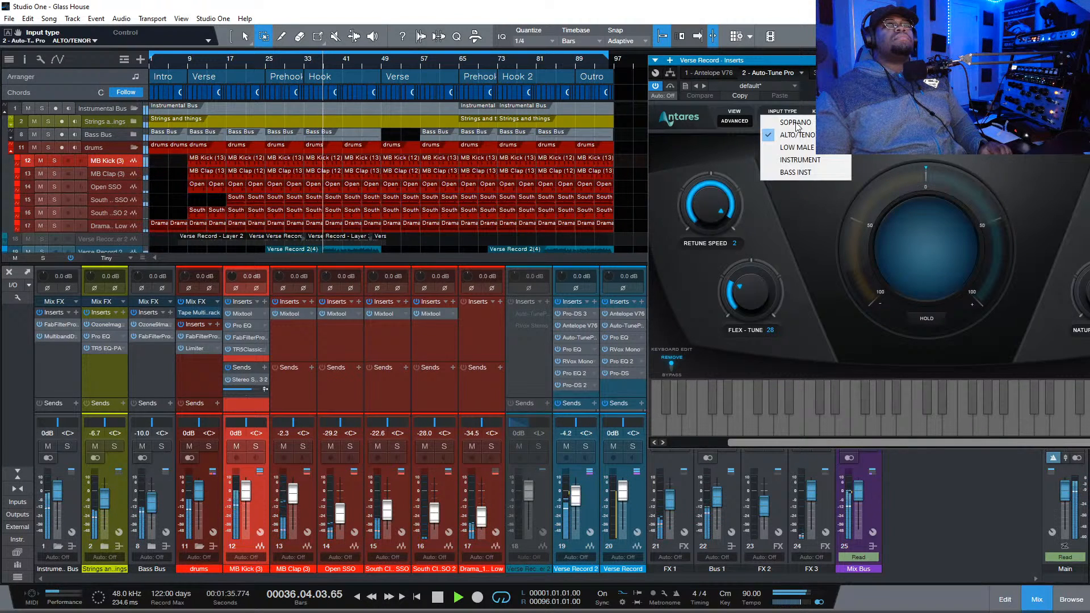
pyautogui.click(793, 147)
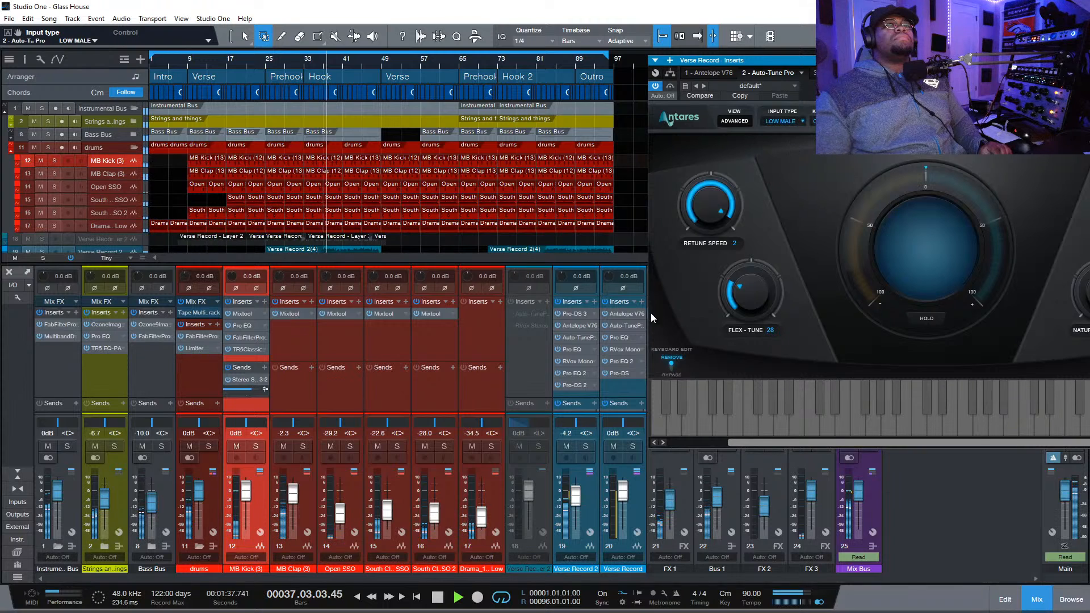
# Set the Auto-Tune Pro input type on the Verse Record 2 channel to Low Male
pyautogui.click(586, 339)
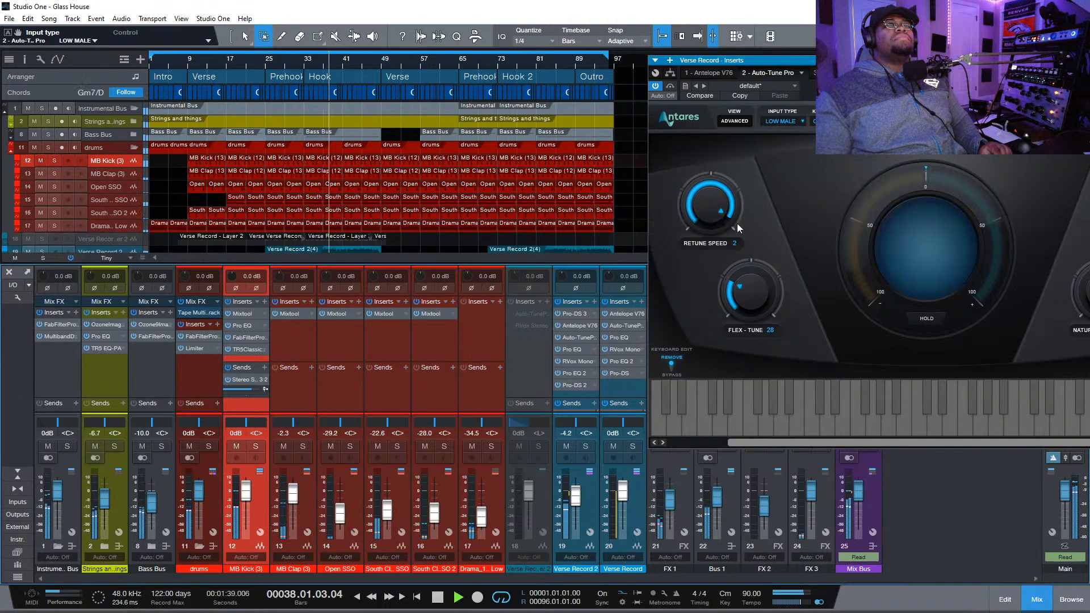
pyautogui.click(793, 124)
pyautogui.click(800, 147)
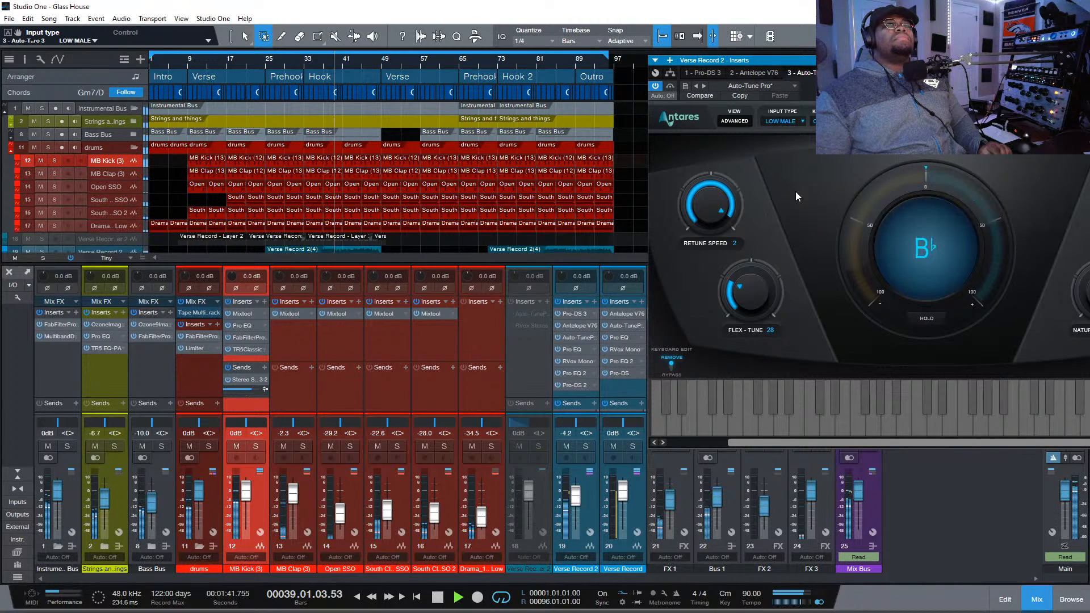
# Try throat lengths of 69 and 180 in Auto-Tune Pro on Verse Record 2 and reset the value to 100
pyautogui.moveTo(934, 60); pyautogui.dragTo(712, 96)
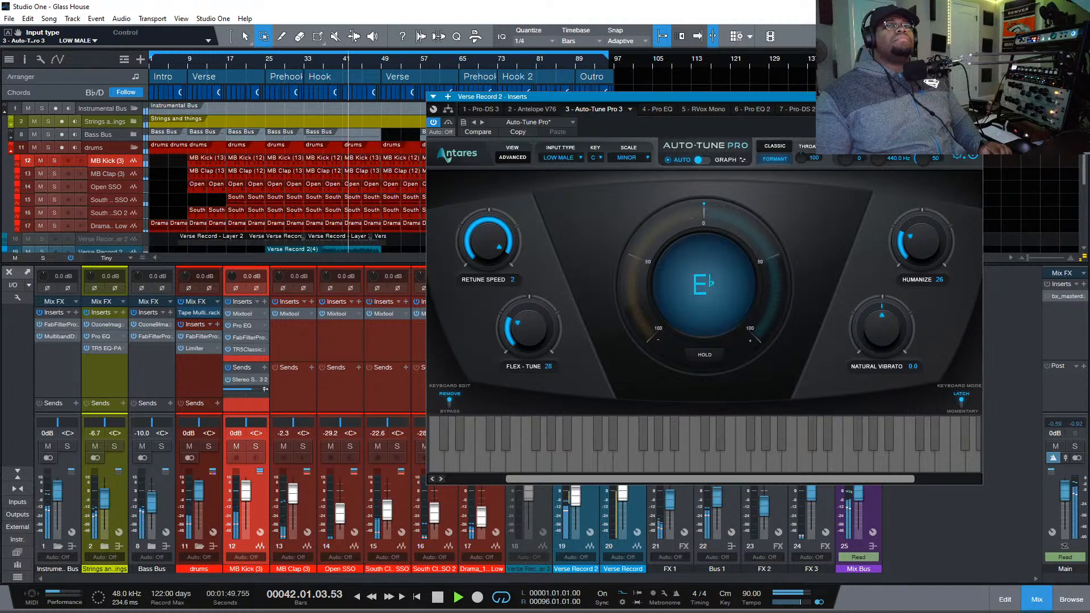
pyautogui.moveTo(808, 168); pyautogui.dragTo(807, 173)
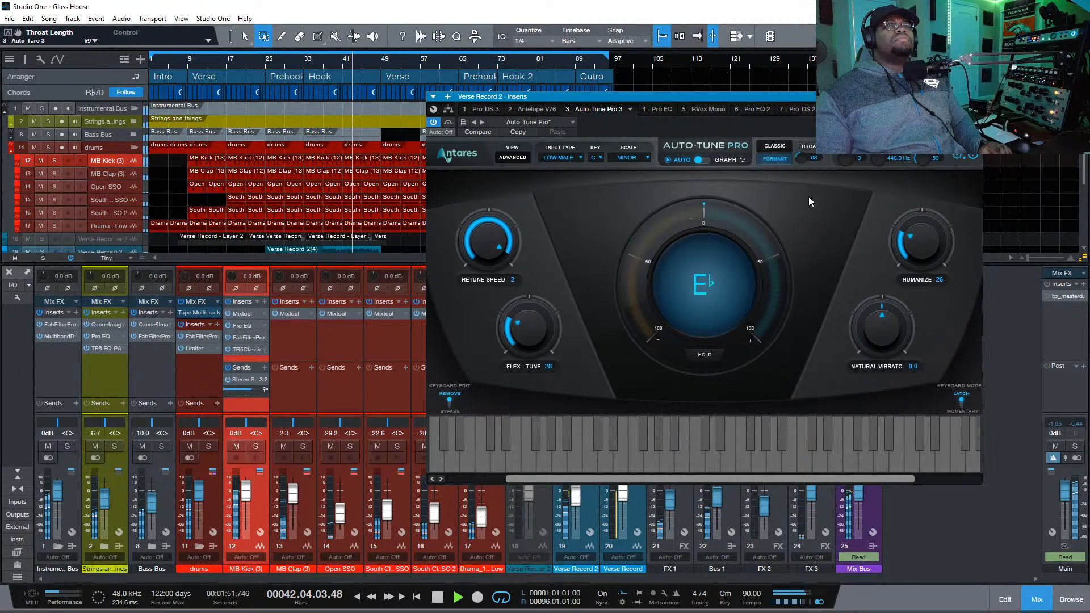
pyautogui.moveTo(813, 261); pyautogui.dragTo(806, 105)
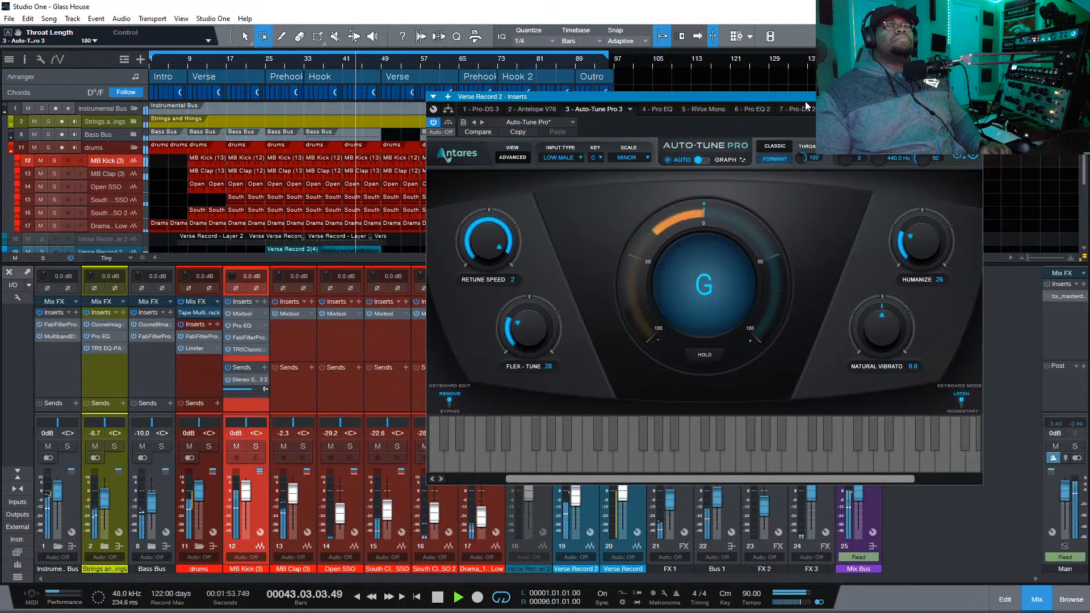
pyautogui.doubleClick(802, 159)
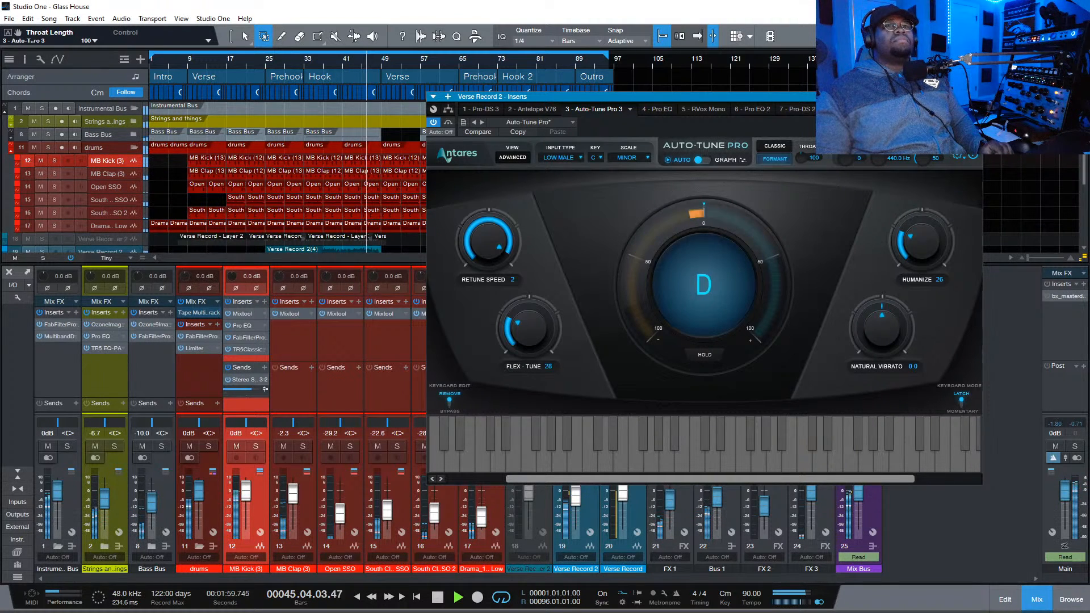
pyautogui.click(976, 96)
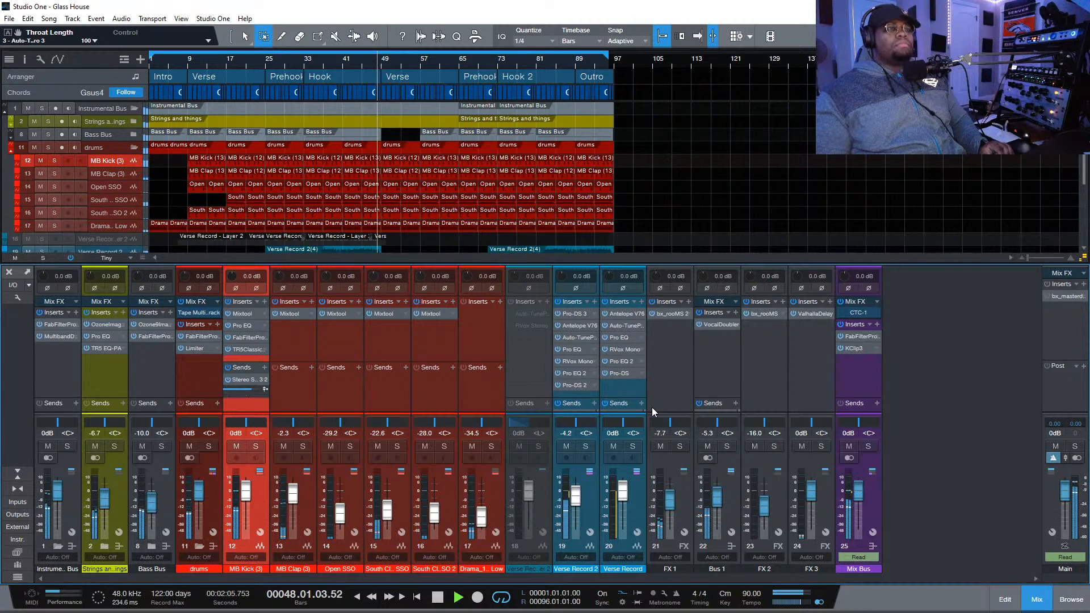
# In KClip 3 on the Mix Bus, raise the lowest band's output to about 1.1 dB and save online oversampling at 4x
pyautogui.doubleClick(861, 348)
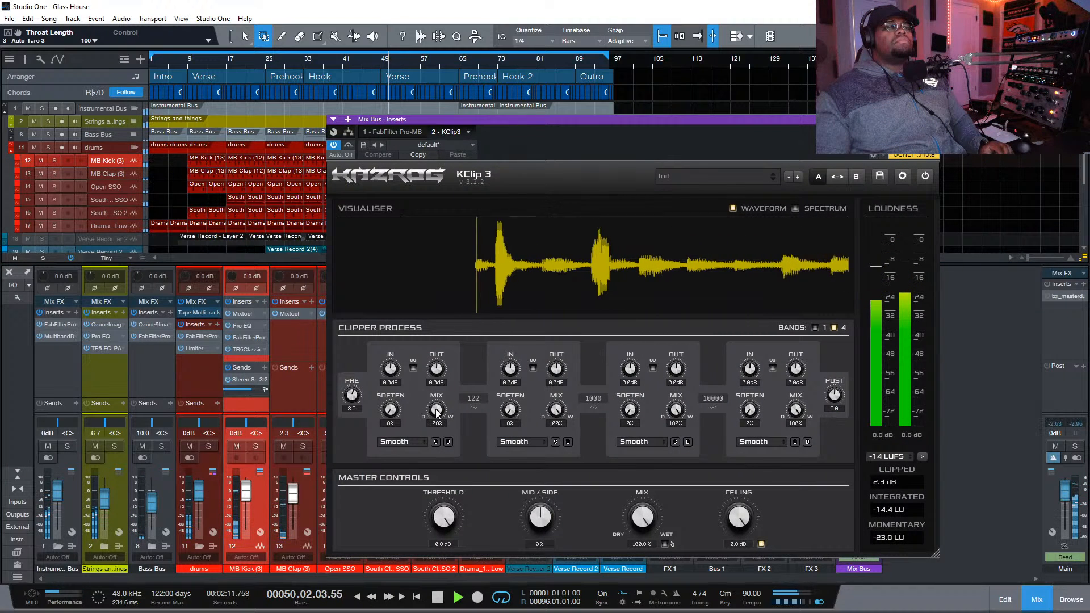
pyautogui.moveTo(436, 369); pyautogui.dragTo(443, 359)
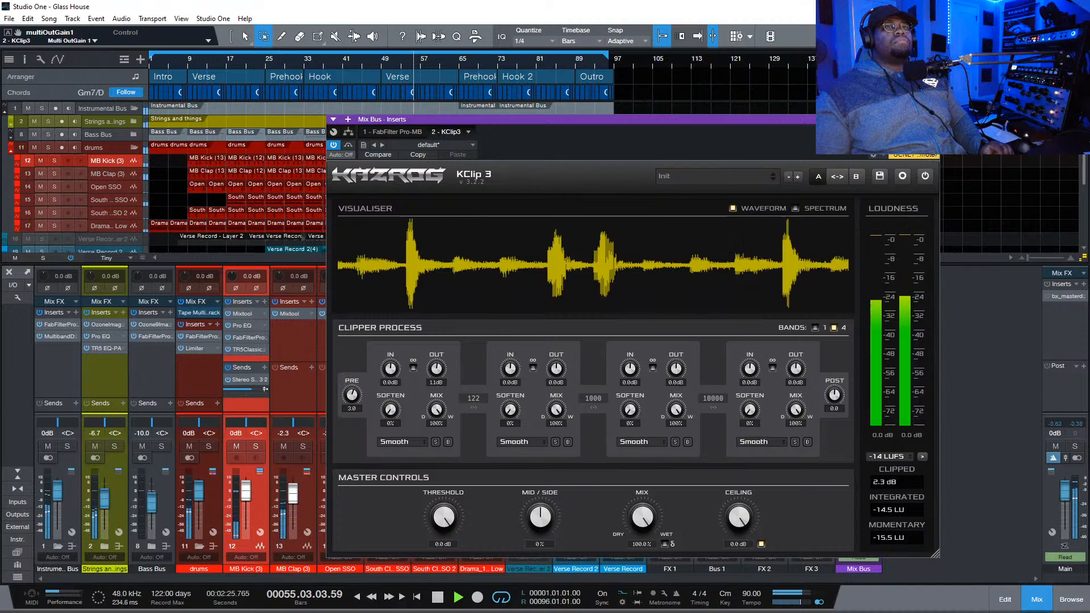
pyautogui.click(903, 182)
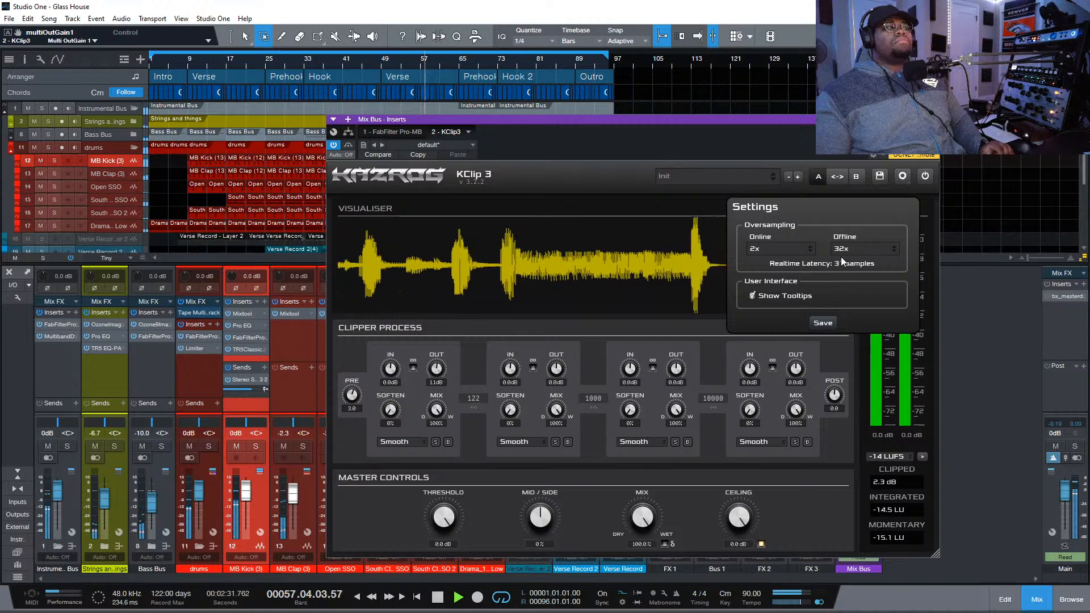
pyautogui.click(783, 249)
pyautogui.click(774, 288)
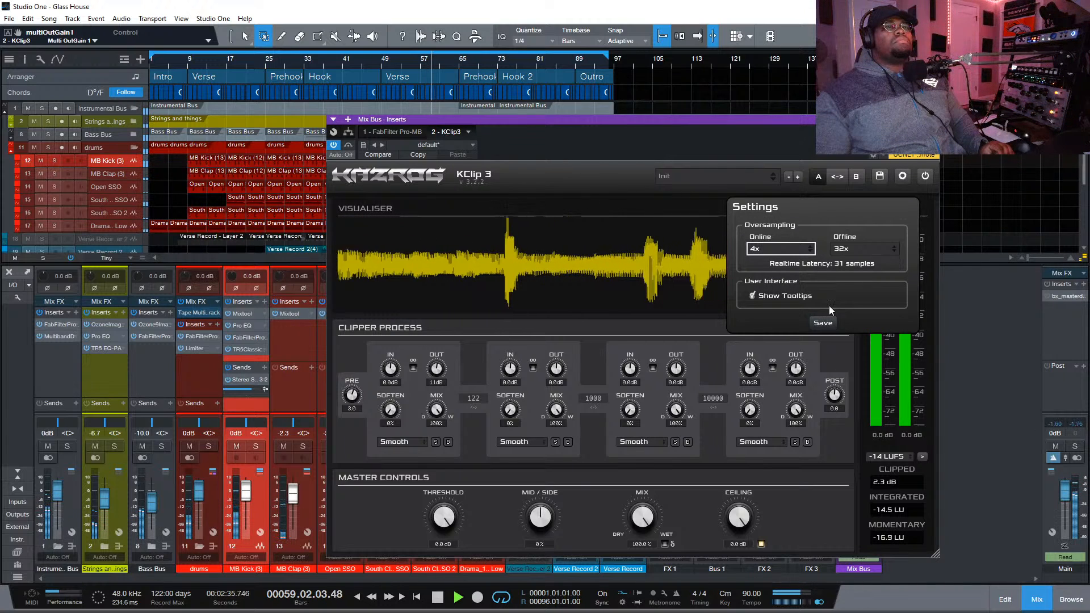
pyautogui.click(823, 323)
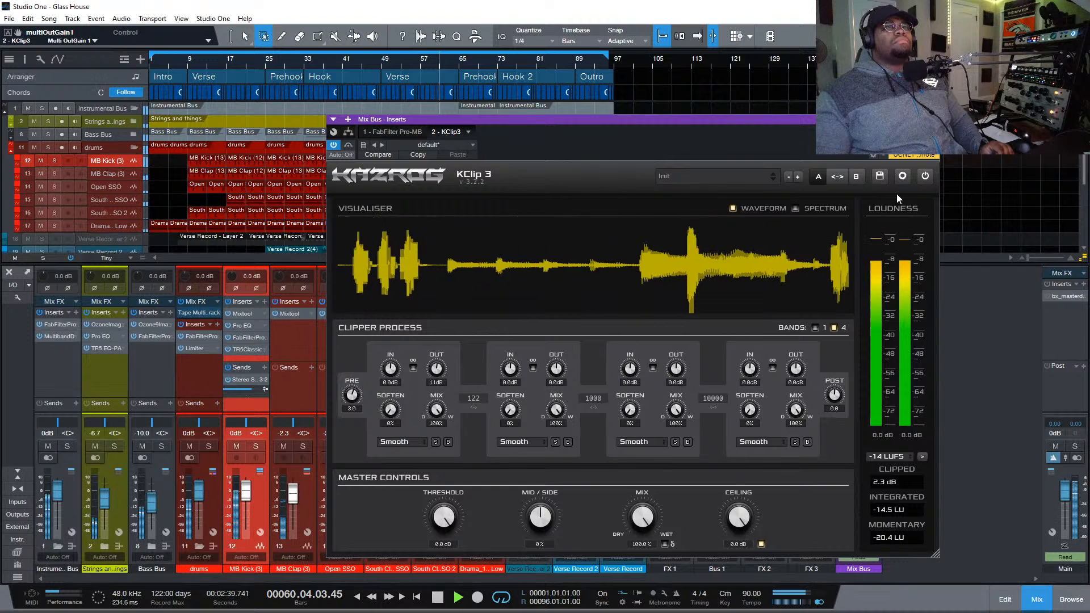
# Compare the mix with KClip 3 bypassed and active, and disable and re-enable the plug-in on the Mix Bus
pyautogui.click(924, 178)
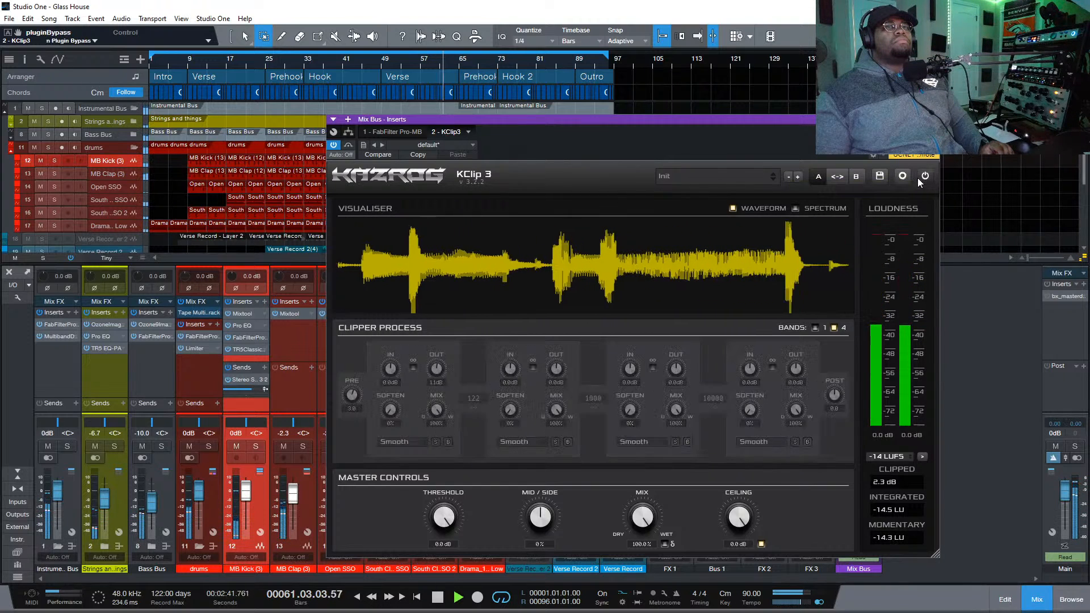
pyautogui.click(923, 177)
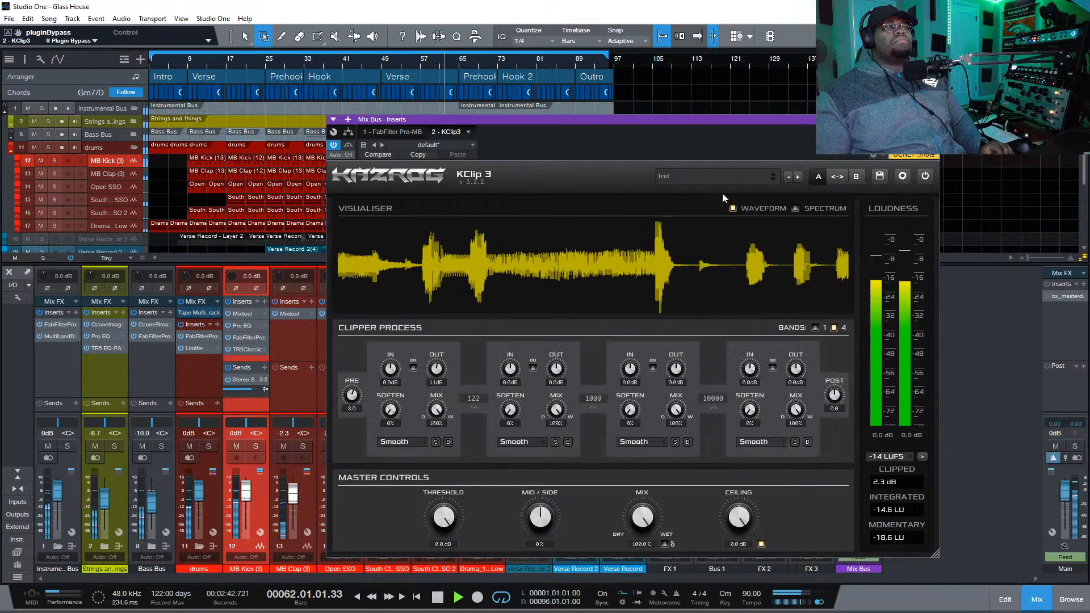
pyautogui.click(468, 132)
pyautogui.click(468, 184)
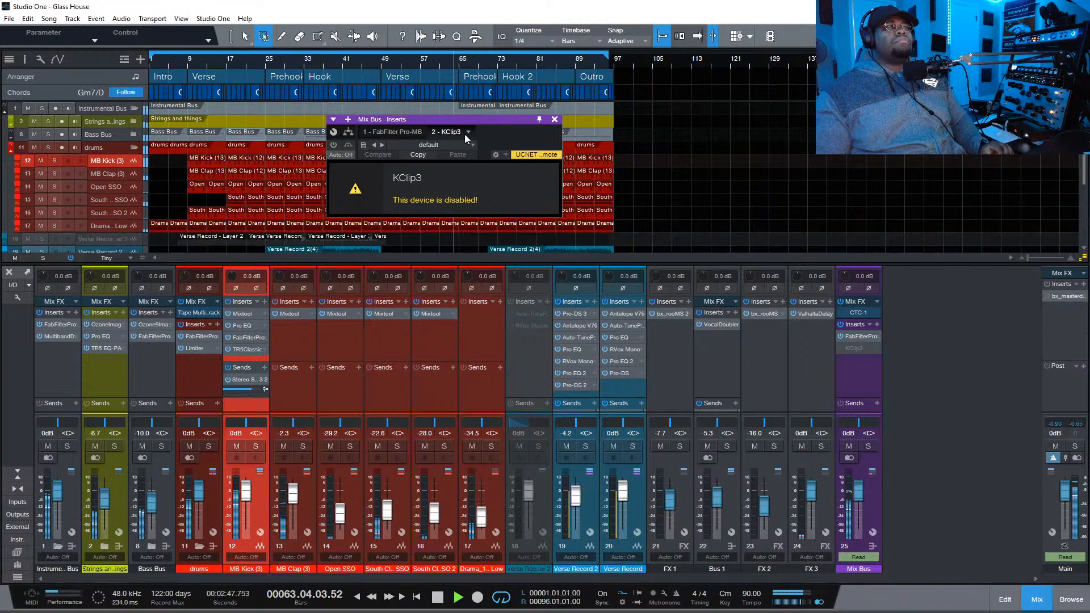
pyautogui.click(468, 131)
pyautogui.click(466, 150)
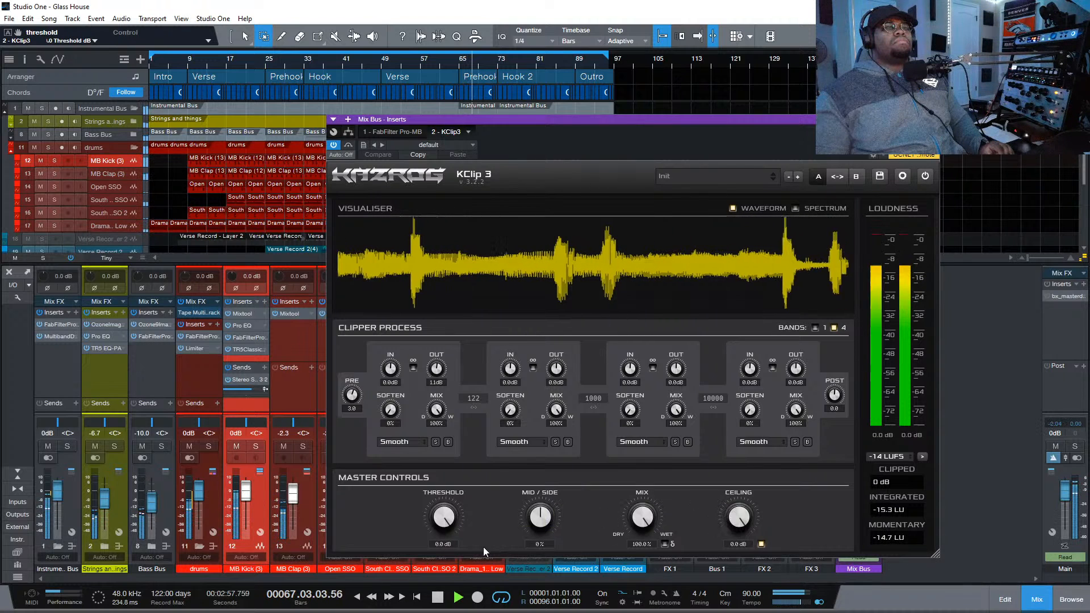
# Set the master threshold of KClip 3 on the Mix Bus to -1 dB
pyautogui.click(443, 546)
pyautogui.write('-1')
pyautogui.press('Return')
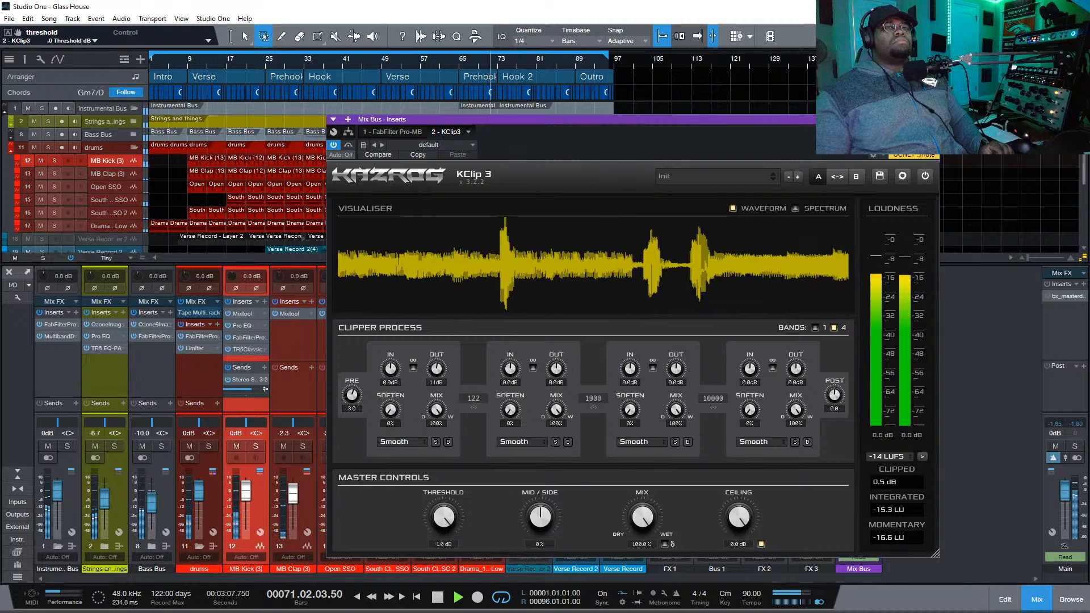
# Inspect the FabFilter Pro-MB bands on the Mix Bus and close the plug-in
pyautogui.click(933, 119)
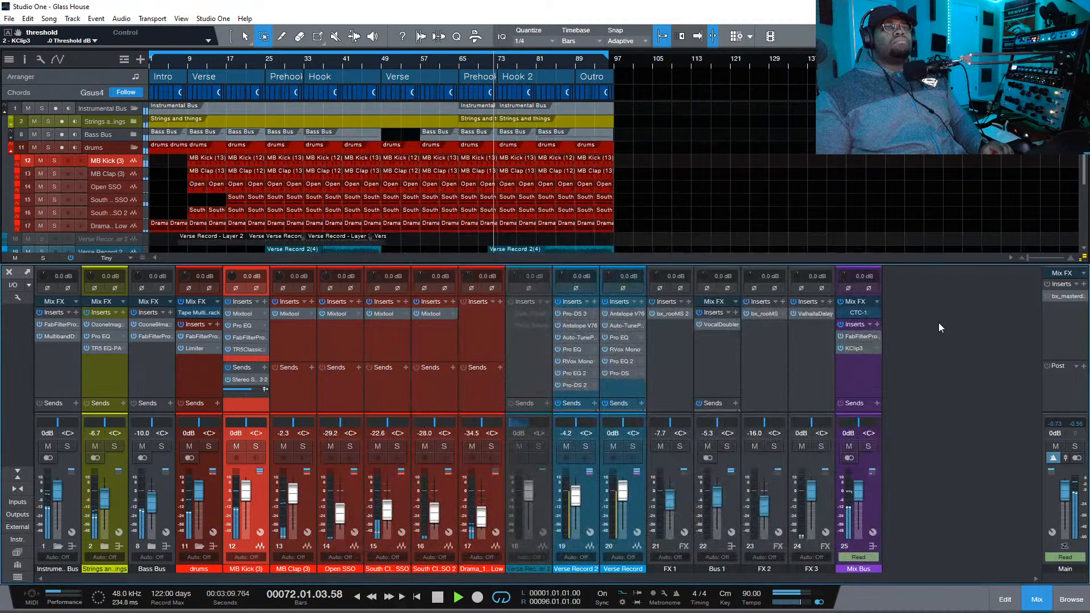
pyautogui.click(862, 336)
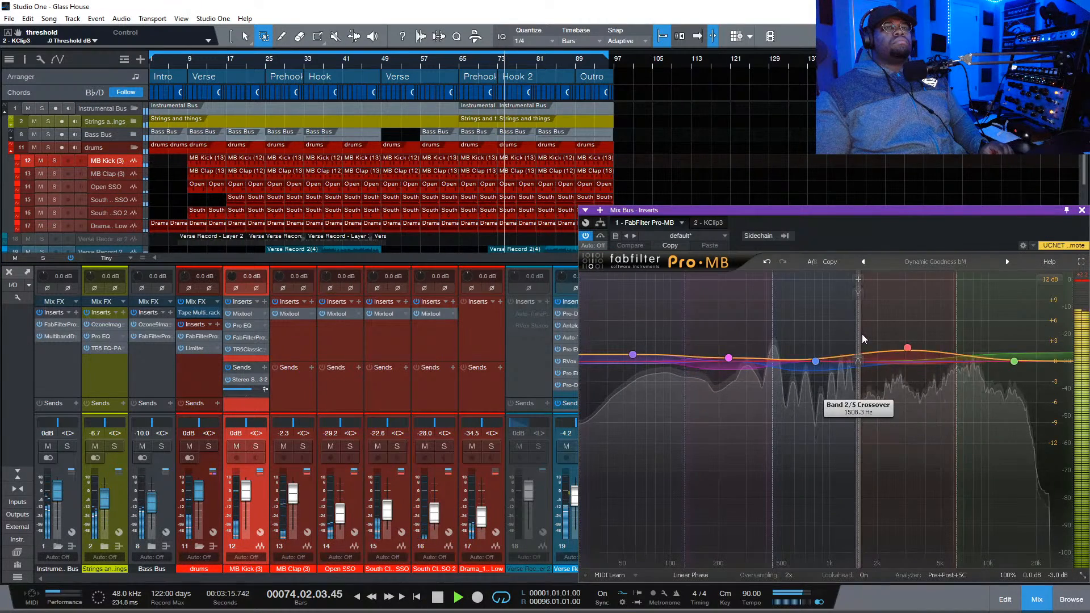
pyautogui.click(1083, 211)
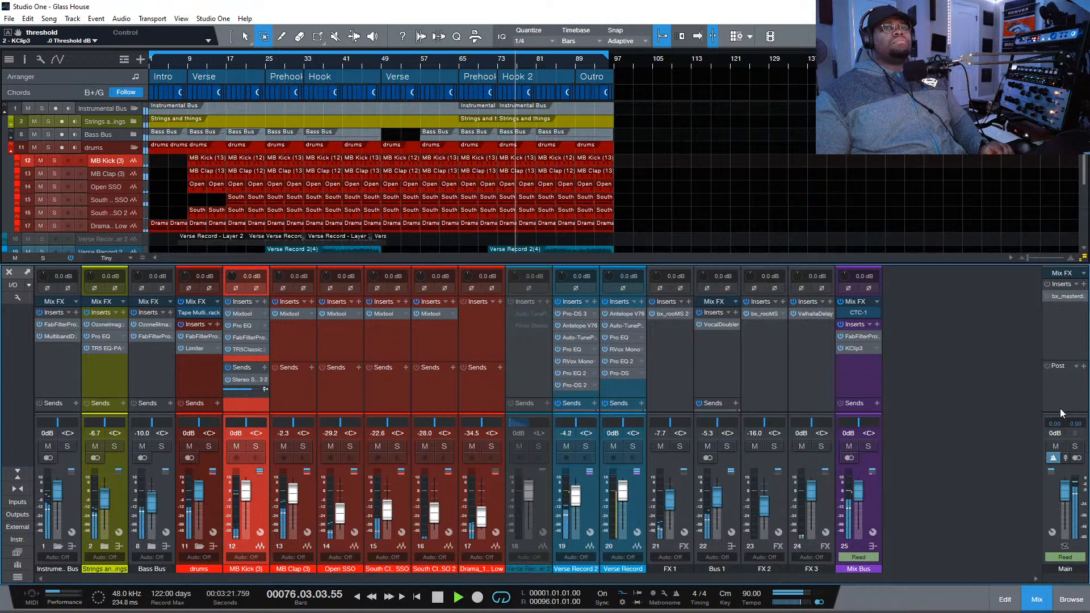
# Enlarge the channel strips' routing section and set the ceiling of KClip 3 on the Mix Bus to -0.5 dB
pyautogui.moveTo(1048, 412); pyautogui.dragTo(1048, 323)
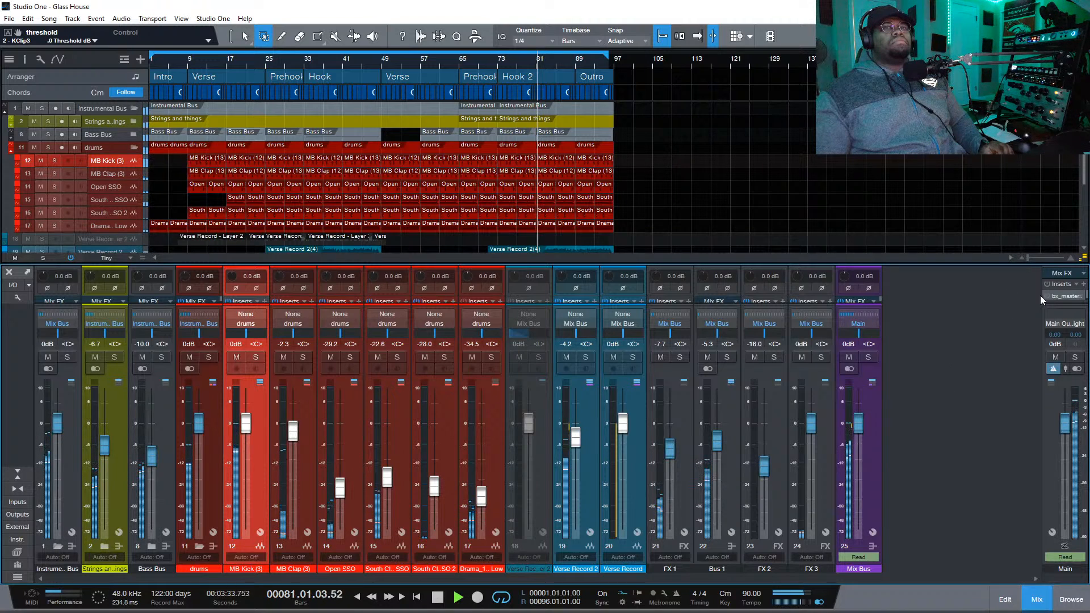
pyautogui.moveTo(875, 305); pyautogui.dragTo(875, 380)
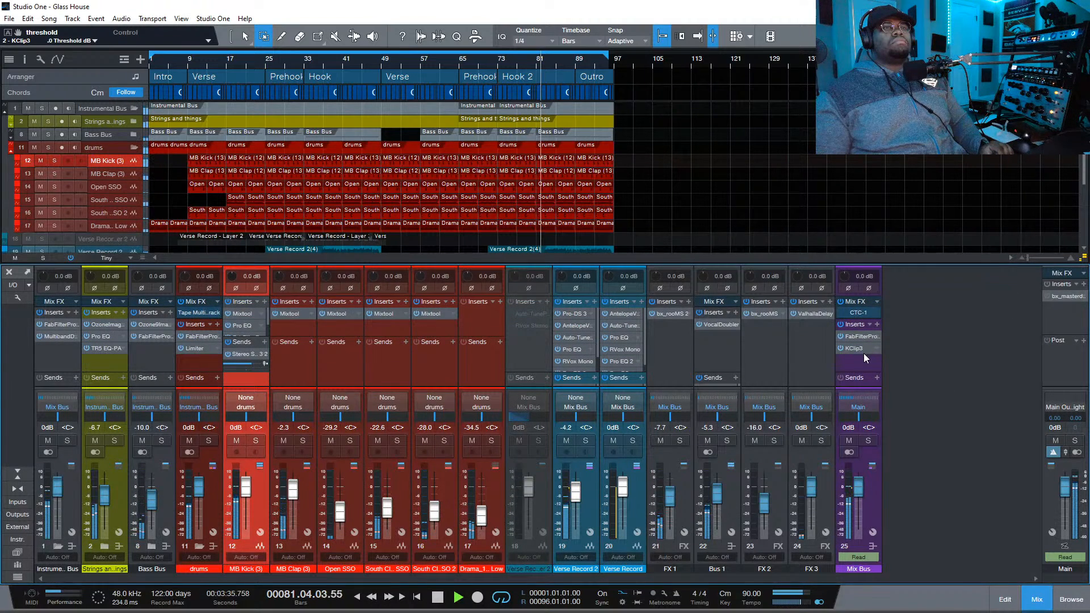
pyautogui.click(864, 354)
pyautogui.click(864, 351)
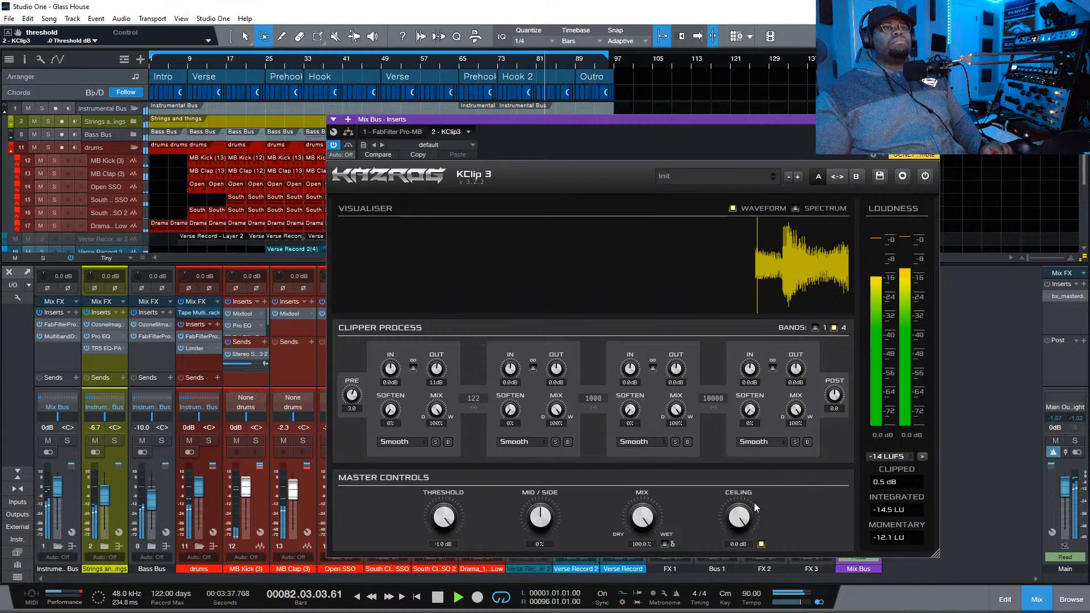
pyautogui.click(751, 546)
pyautogui.write('-0.5')
pyautogui.press('Return')
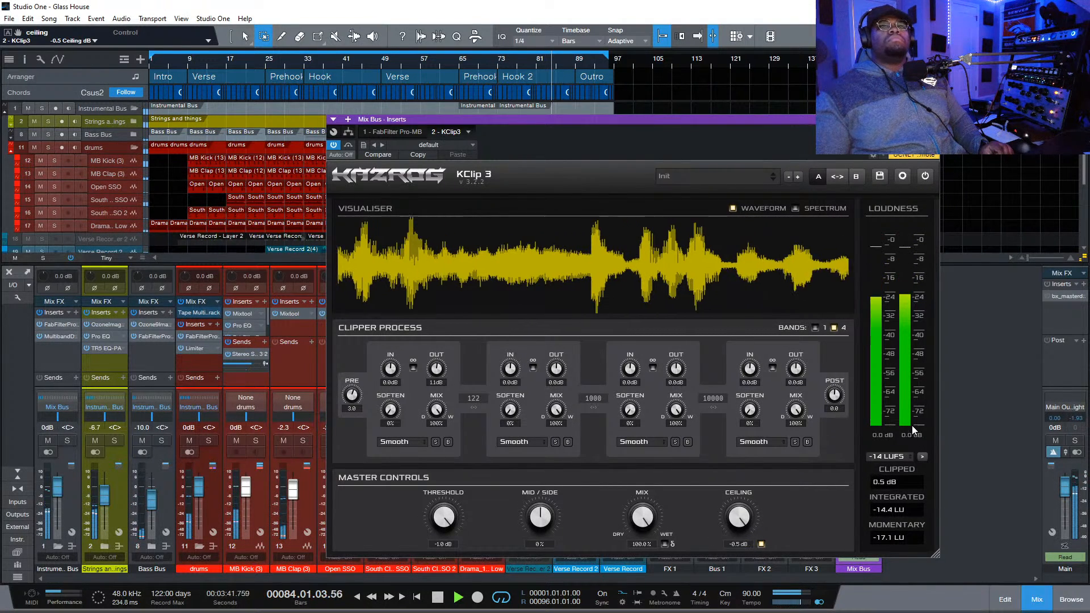
# Add the stock Limiter to the Main channel's inserts and set its attack to Slow
pyautogui.click(1084, 283)
pyautogui.write('lim')
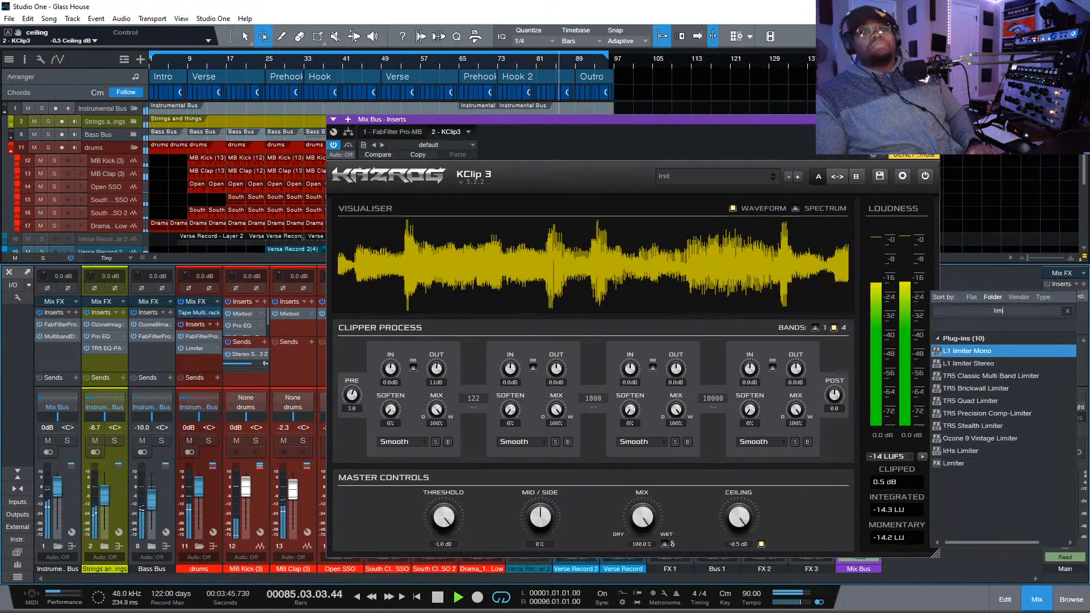
pyautogui.click(966, 461)
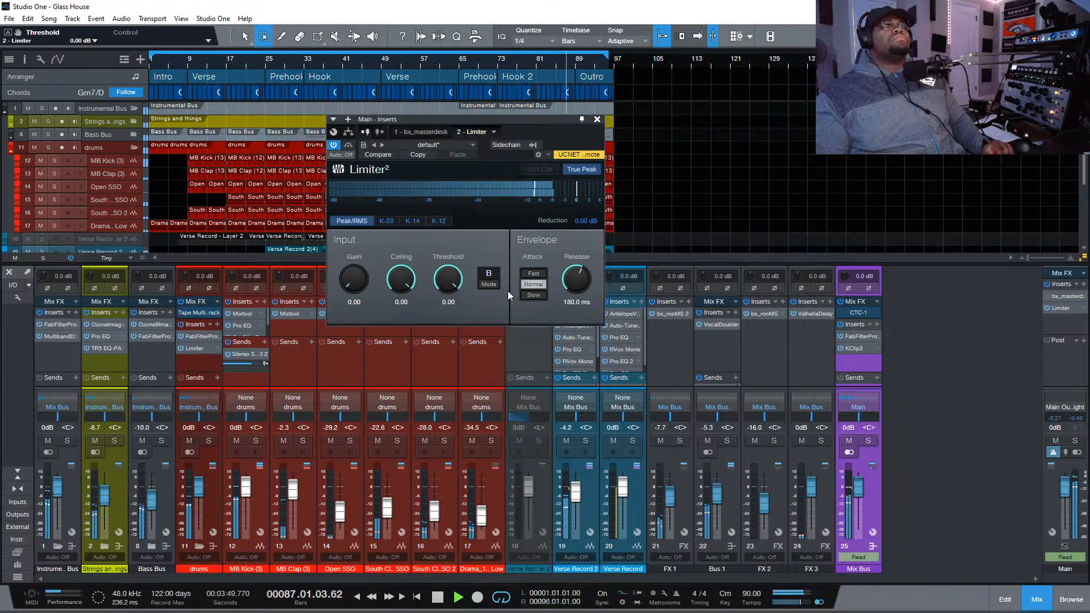
pyautogui.click(533, 294)
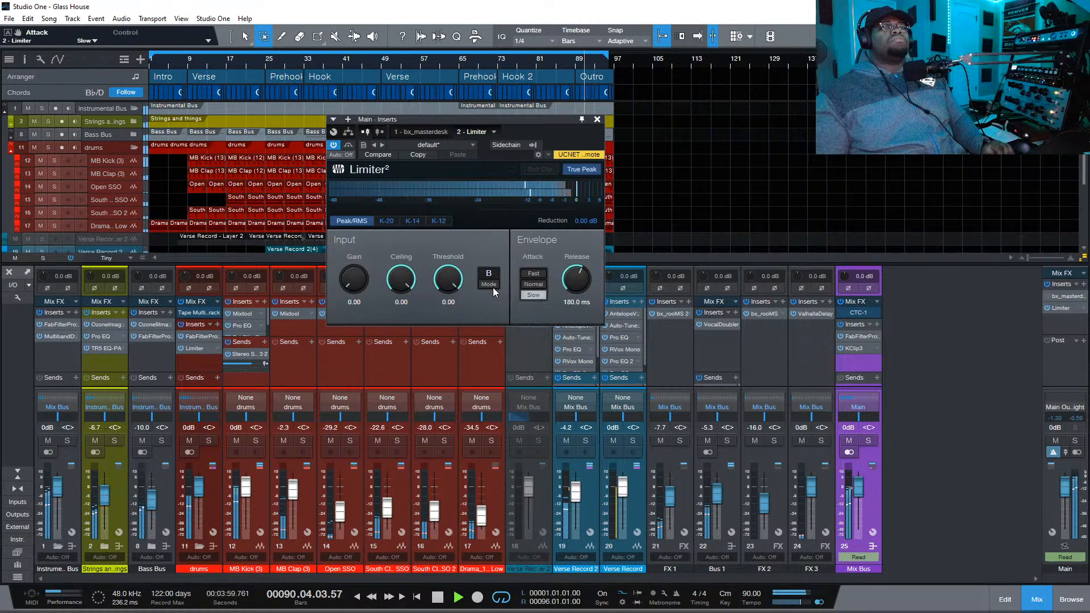
pyautogui.click(597, 119)
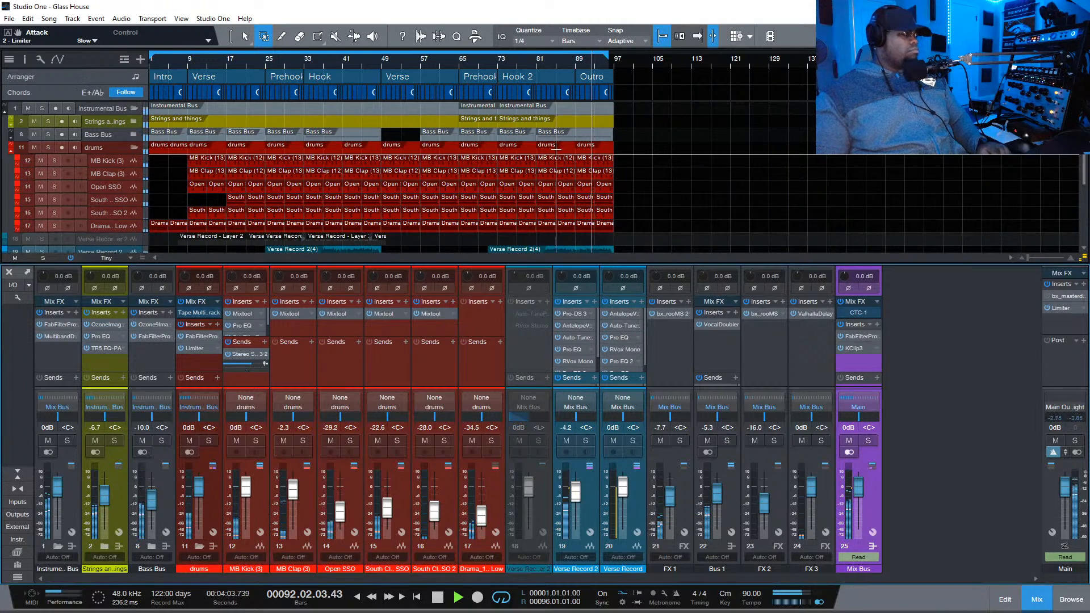
# Add the Audeze Reveal plug-in post-fader on the Main channel, open its Aural Map page and dismiss the activation notice
pyautogui.click(1083, 343)
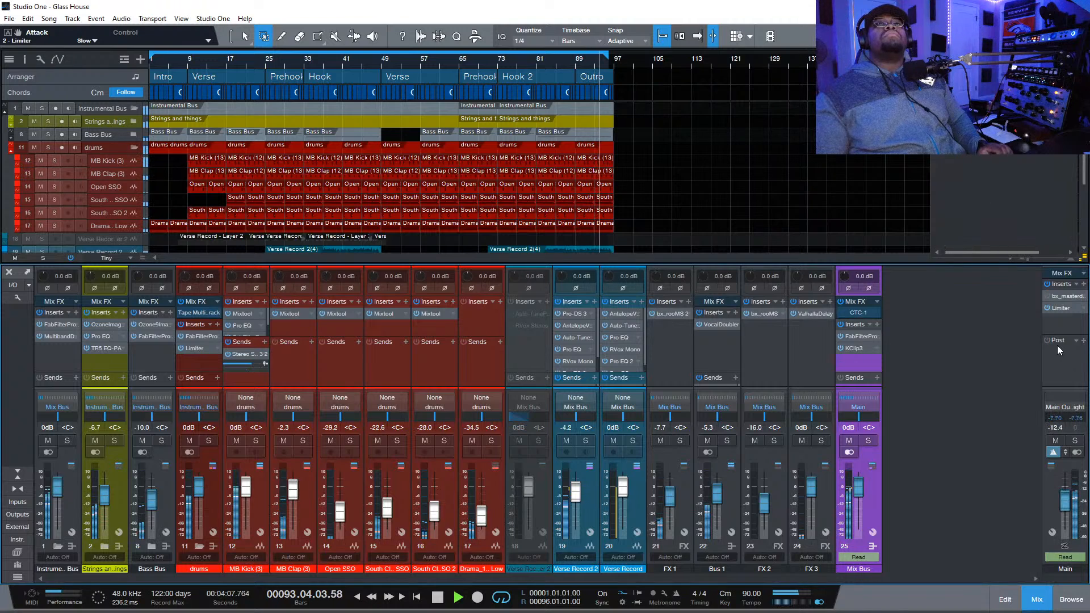
pyautogui.click(1048, 307)
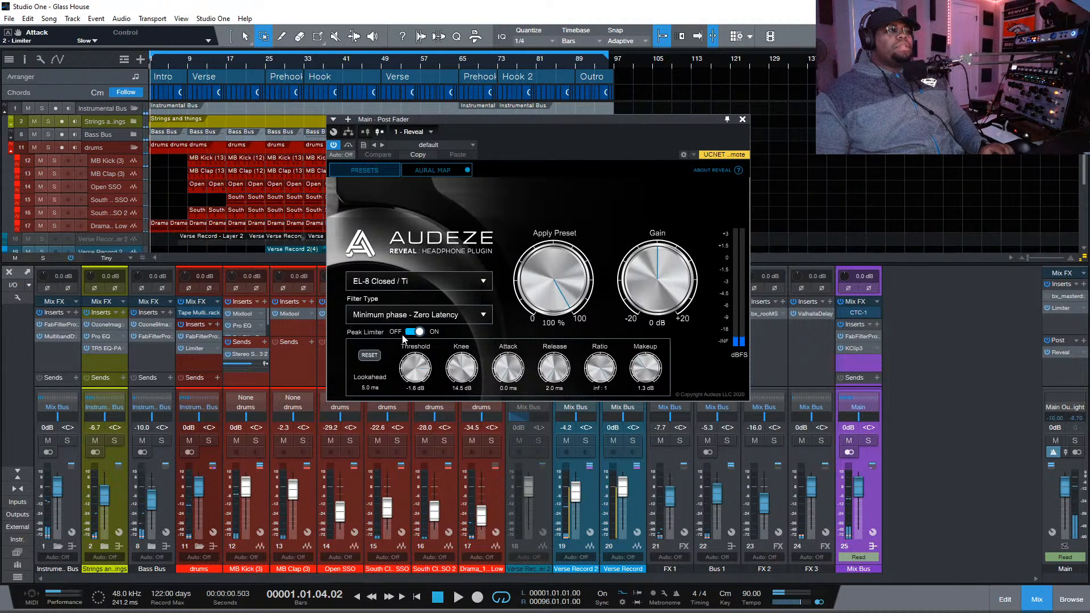
pyautogui.click(431, 170)
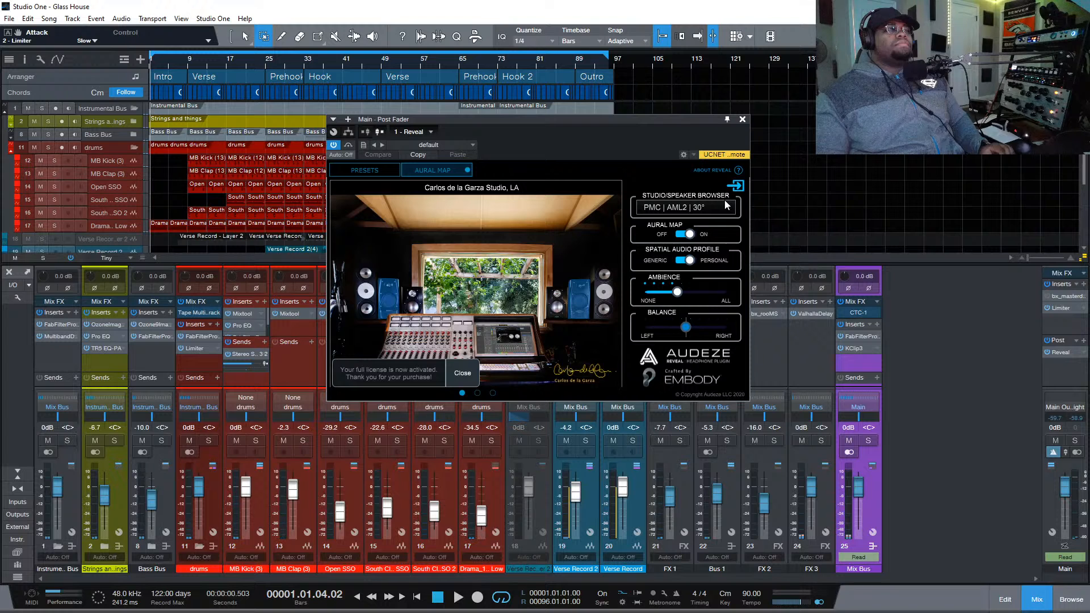
pyautogui.click(462, 374)
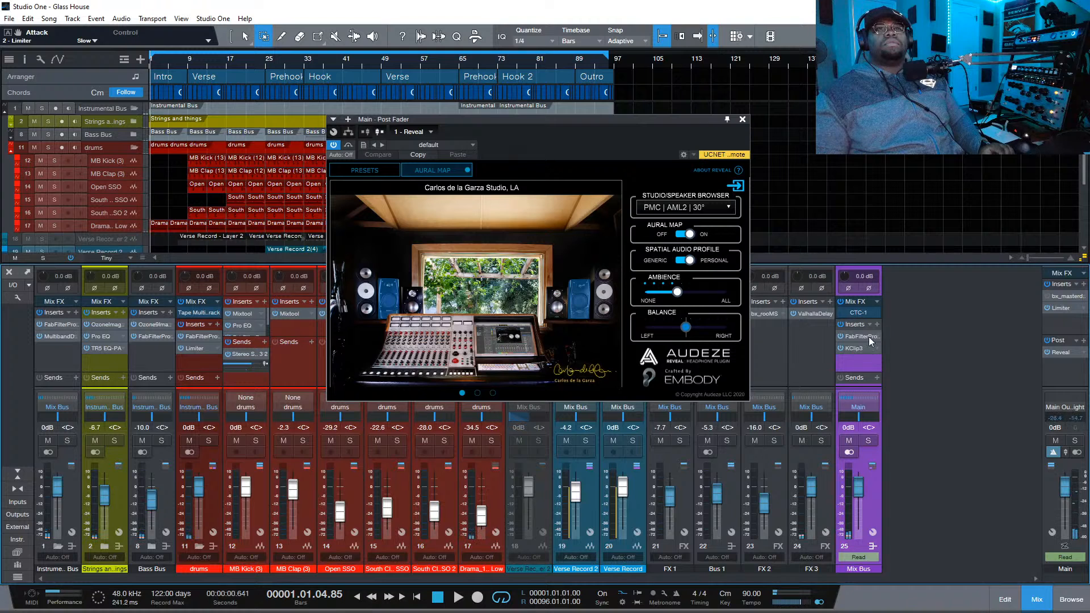
pyautogui.click(1047, 353)
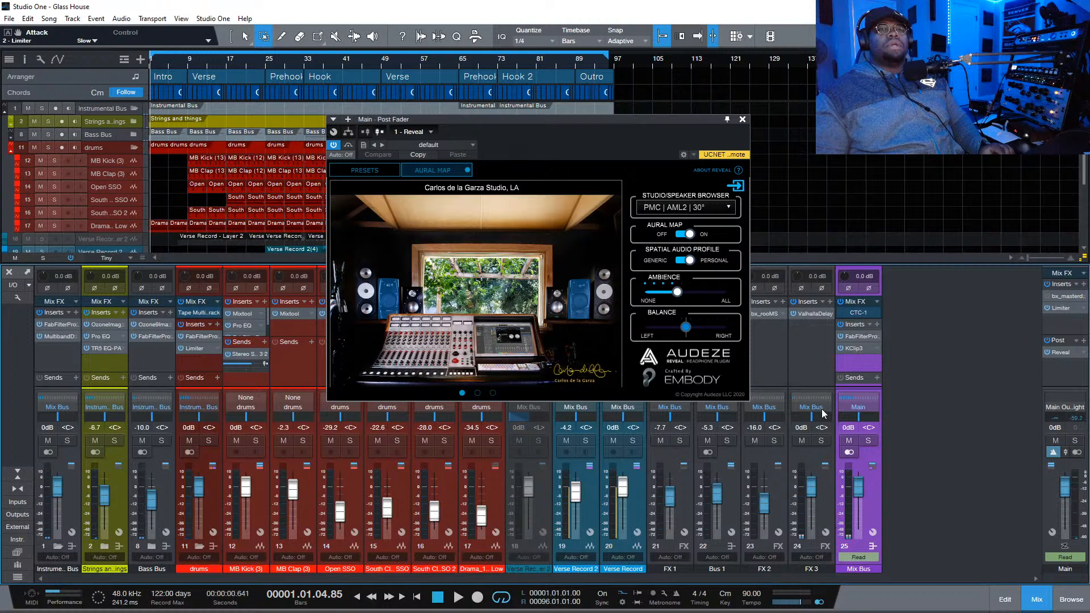
# Set ValhallaDelay on FX 3 to 3.0 dB drive and Clarity mode, and play the song from just before the first verse
pyautogui.click(803, 315)
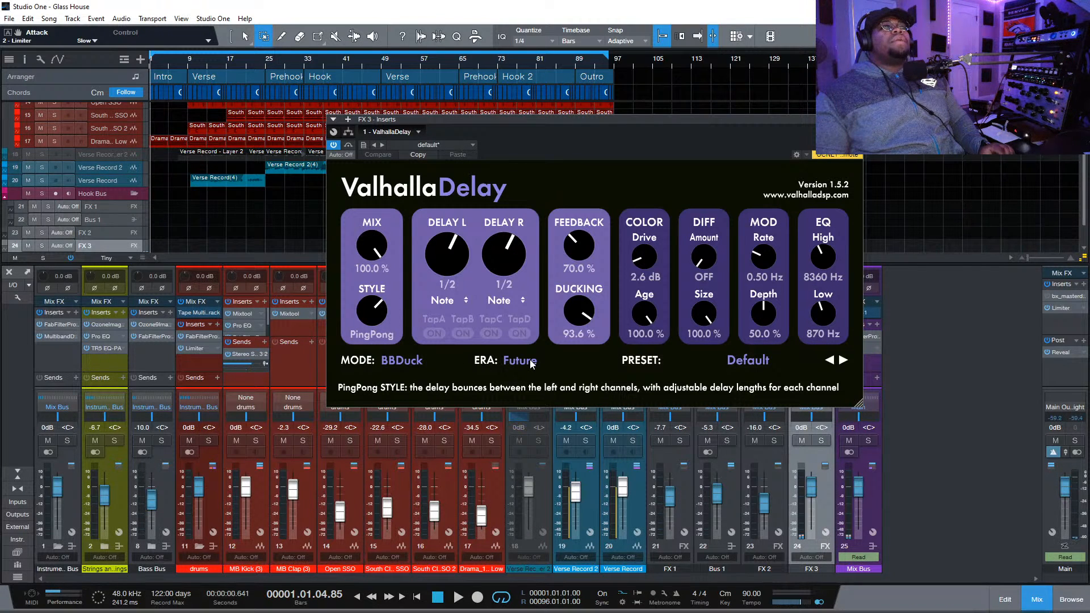
pyautogui.moveTo(644, 261); pyautogui.dragTo(654, 246)
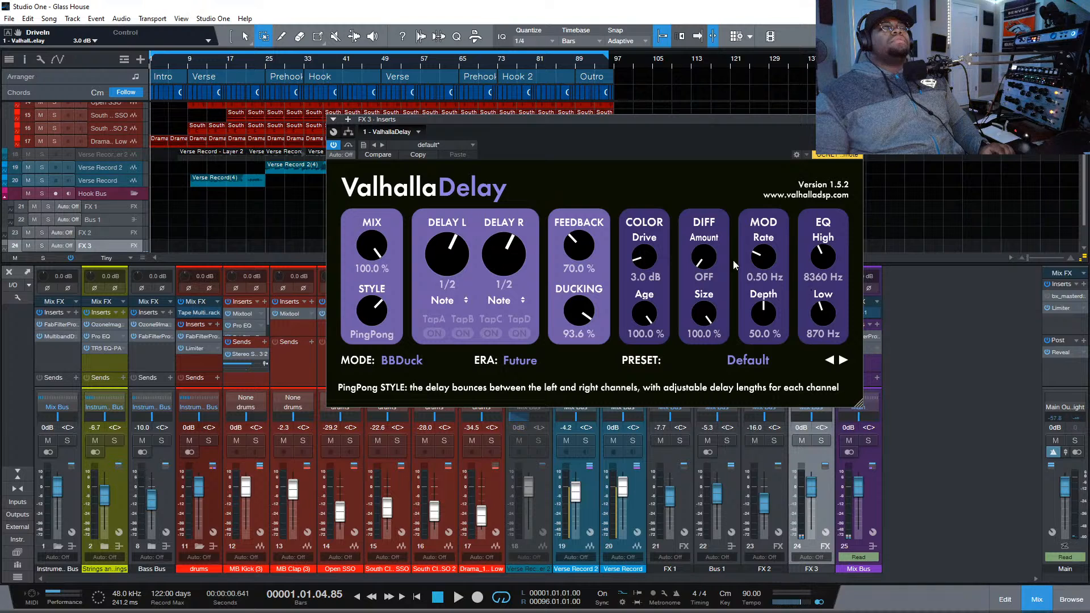
pyautogui.click(430, 368)
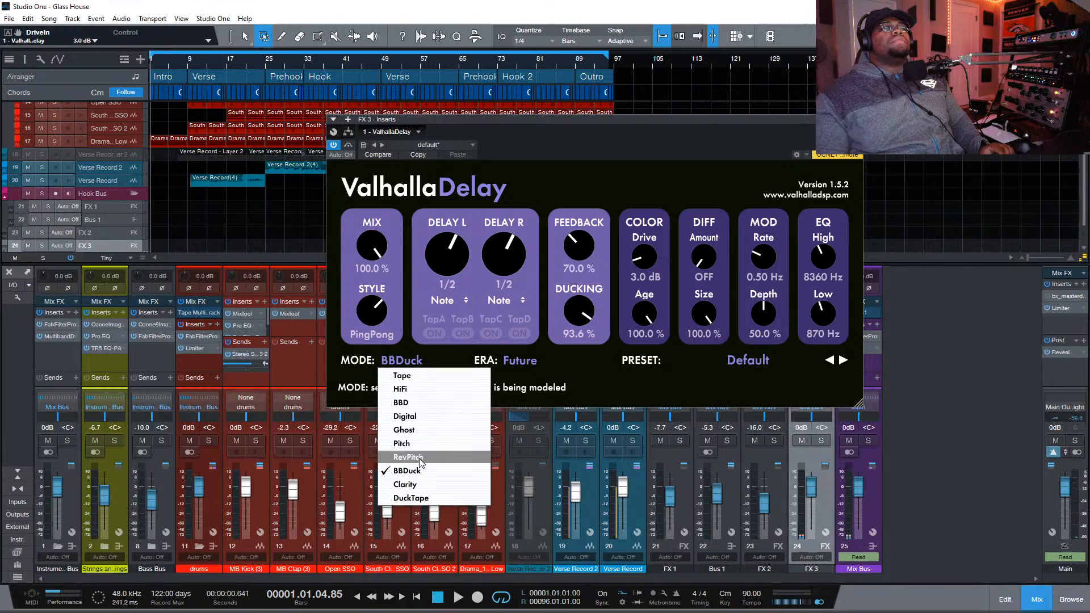
pyautogui.click(418, 484)
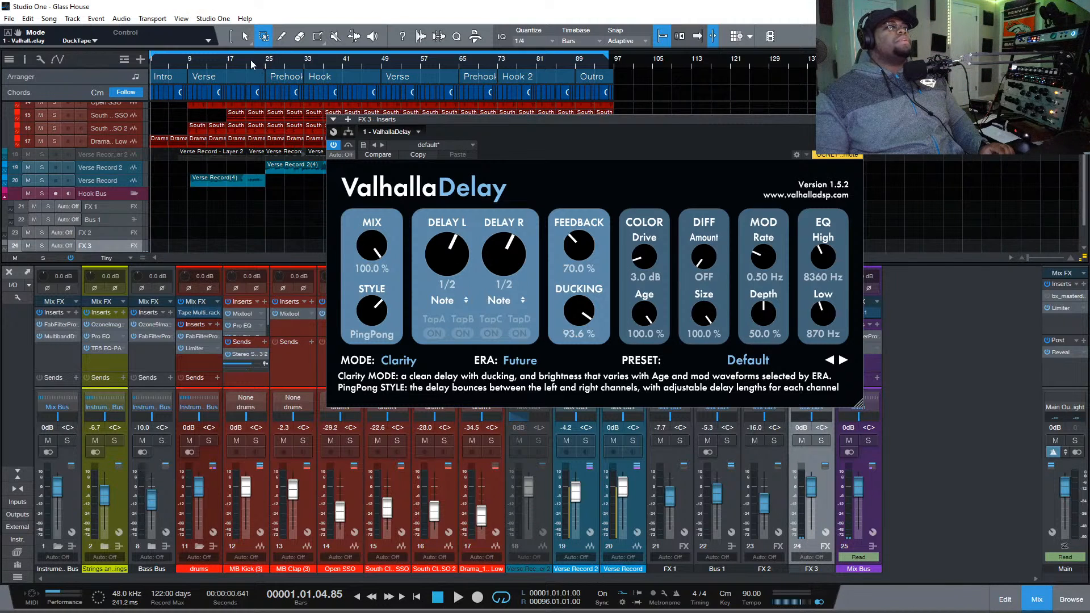
pyautogui.click(183, 64)
pyautogui.press('space')
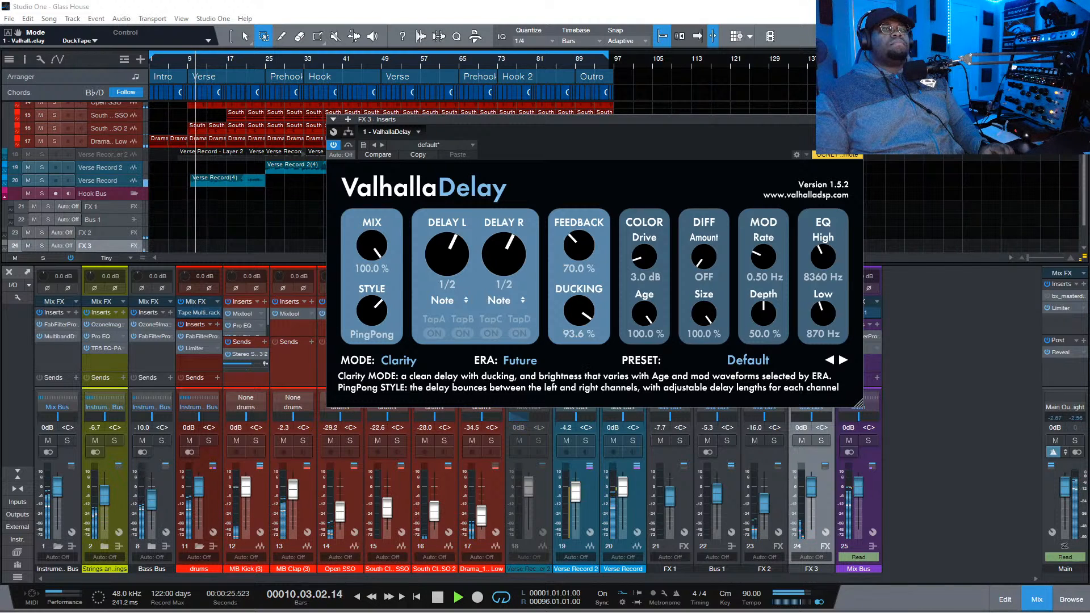
# Set the headphone model of Reveal on the Main channel to LCD-1
pyautogui.click(1067, 352)
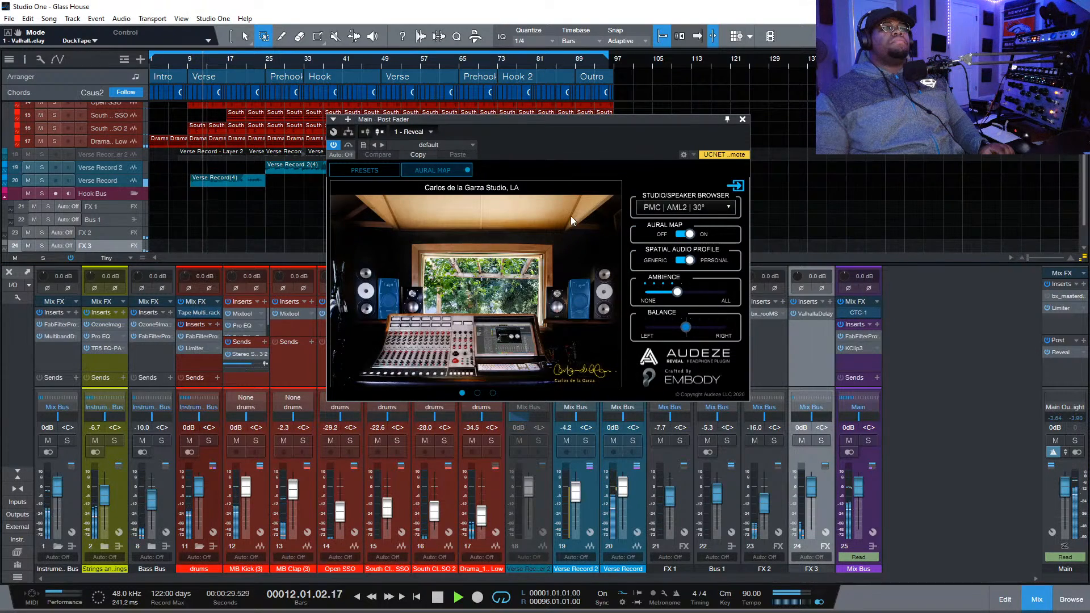
pyautogui.click(379, 170)
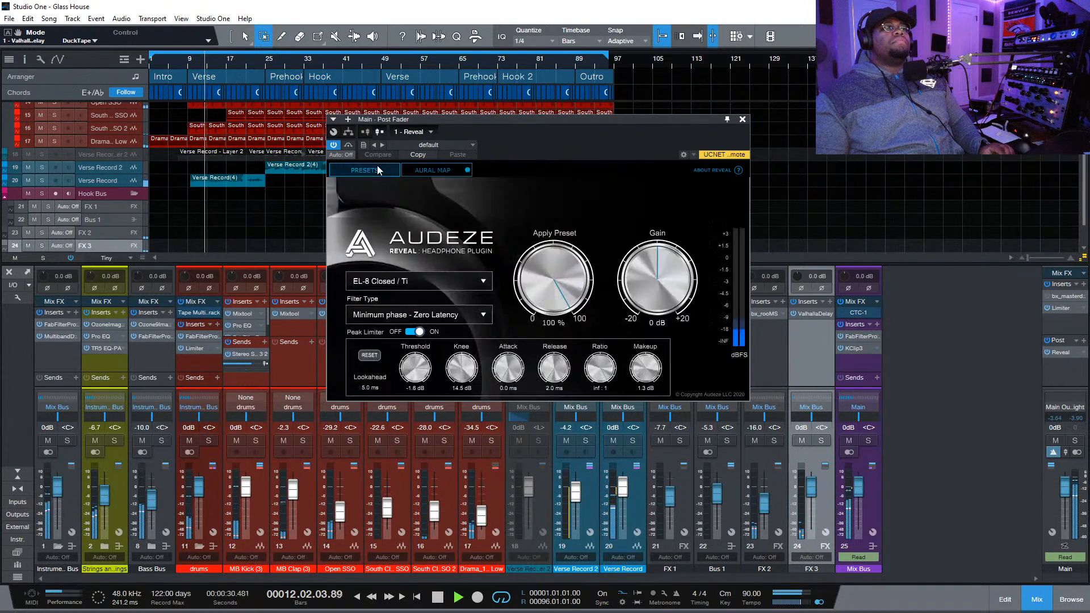
pyautogui.click(455, 287)
pyautogui.click(541, 548)
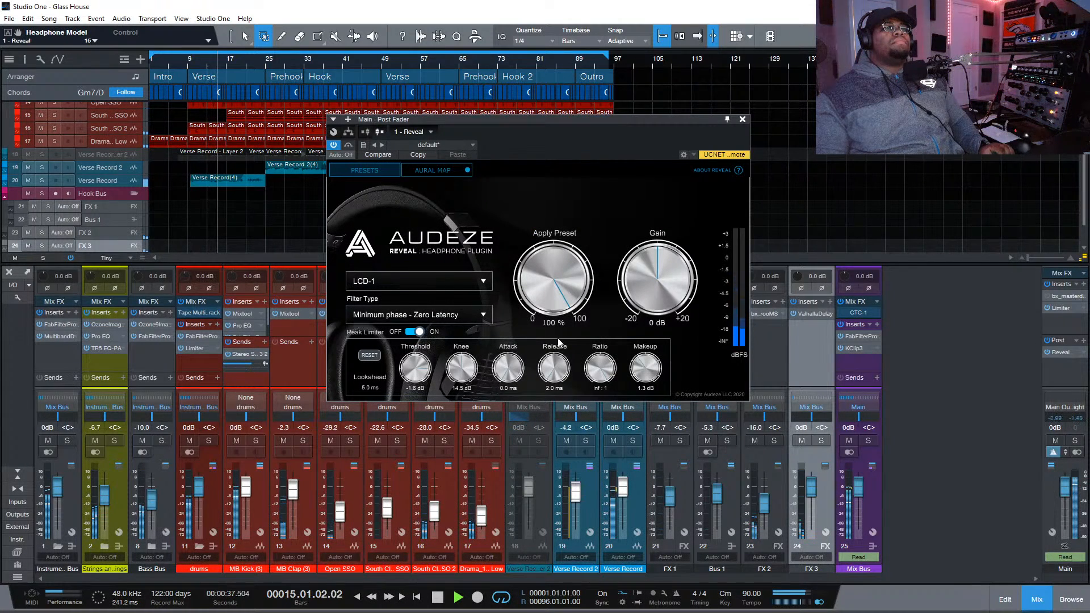
# In Reveal's Aural Map, choose the Unity | Rock MkII | 30° speakers and reduce the ambience to none
pyautogui.click(433, 170)
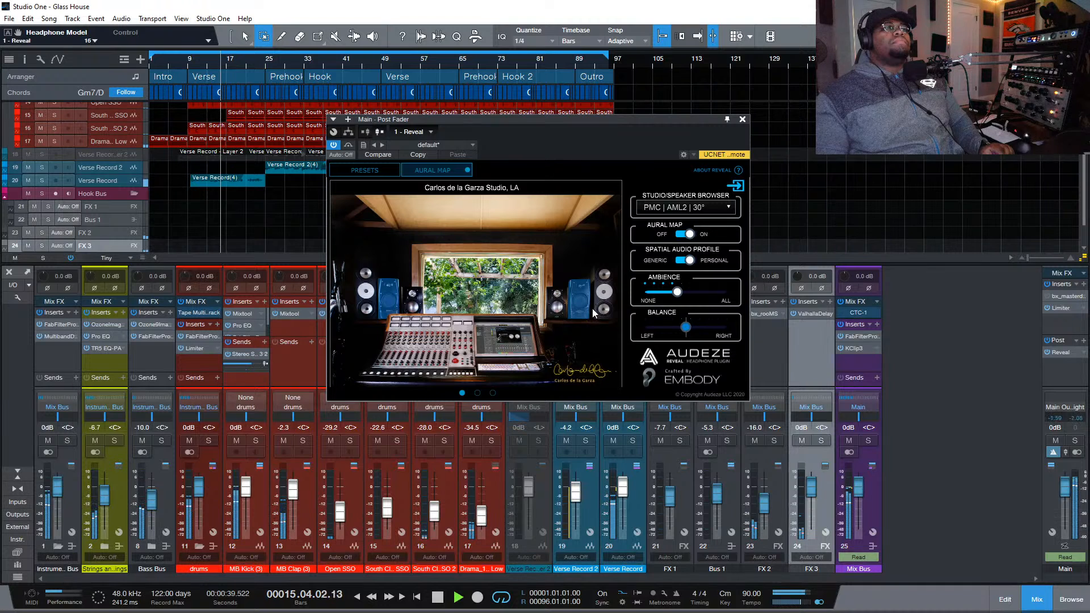
pyautogui.click(565, 310)
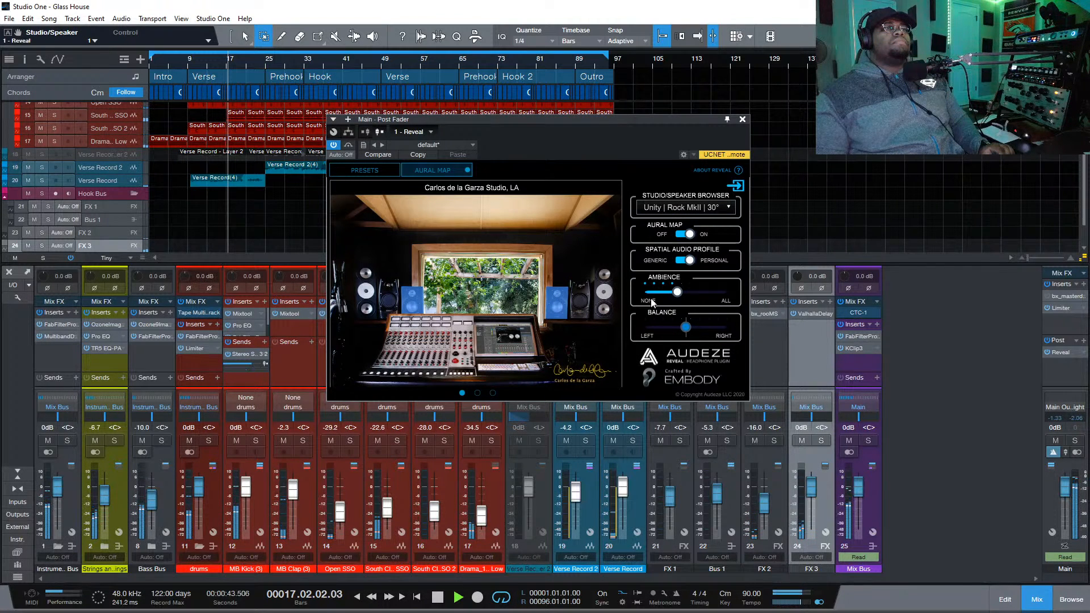
pyautogui.moveTo(676, 296); pyautogui.dragTo(642, 298)
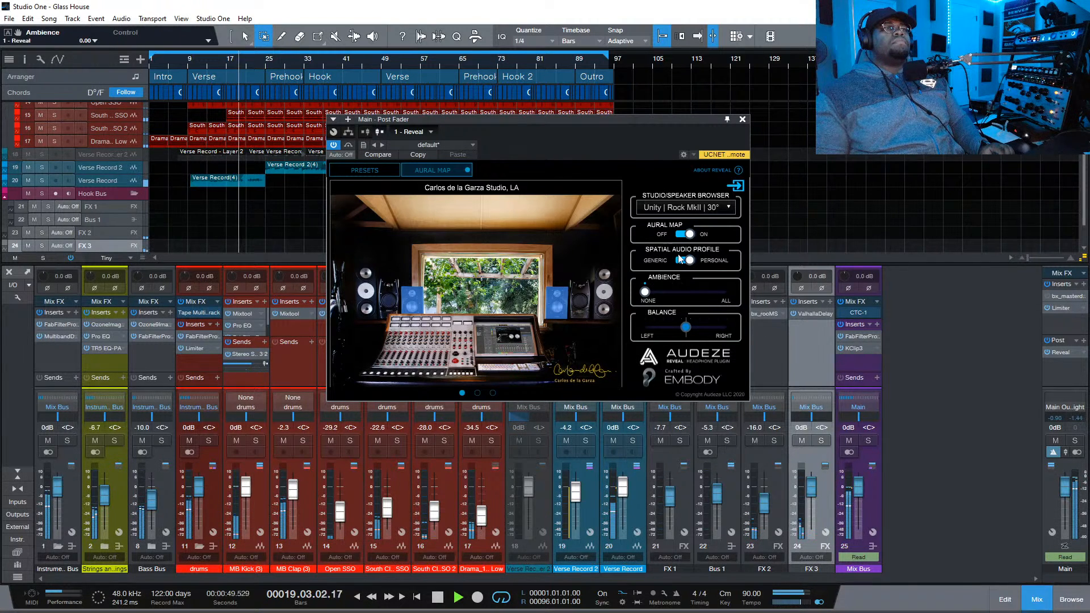
# Try the Genelec | 1032C | 30° speakers of Warren Huart Studio in Reveal and view the plug-in's license information
pyautogui.click(681, 209)
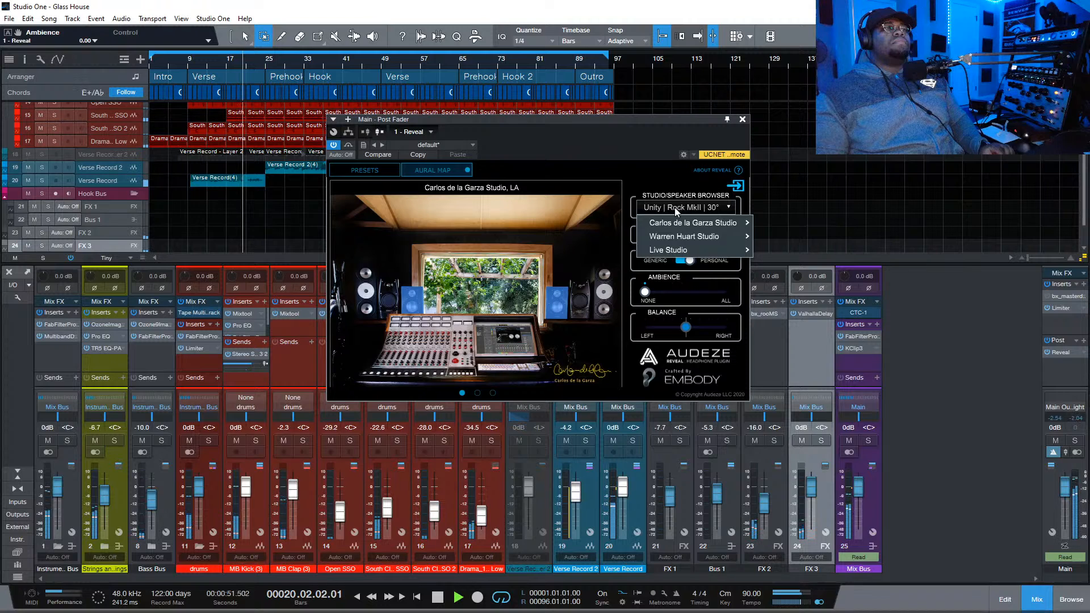
pyautogui.moveTo(672, 236)
pyautogui.moveTo(733, 222)
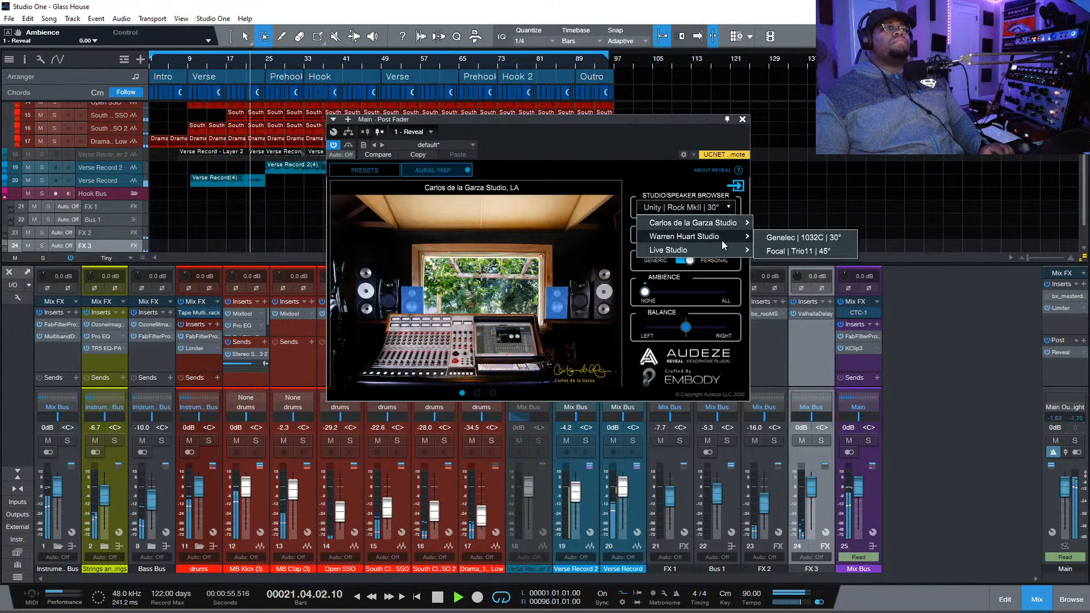
pyautogui.click(786, 237)
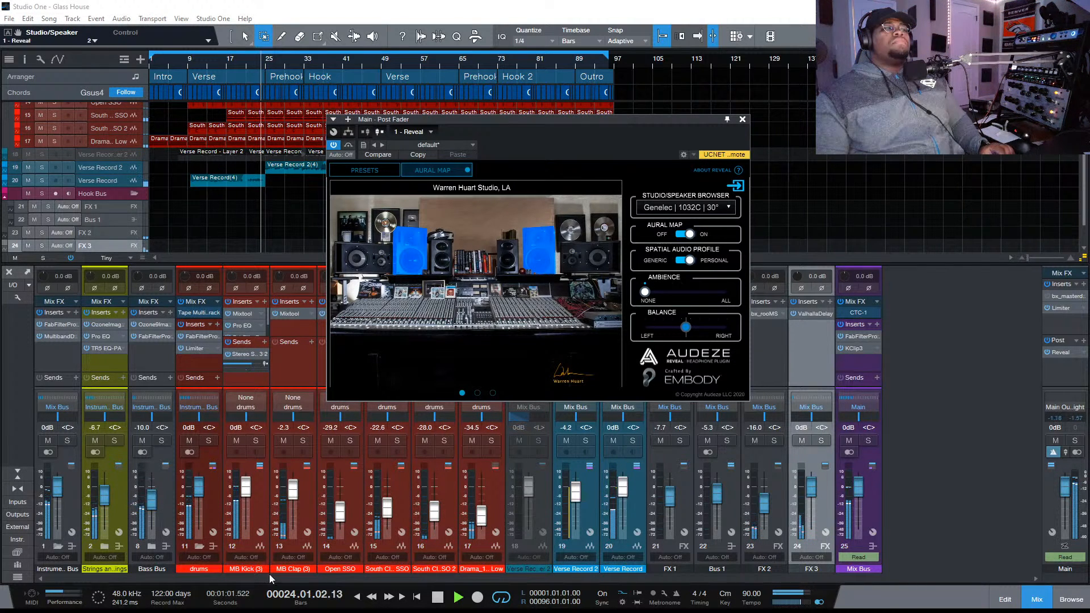
pyautogui.click(735, 189)
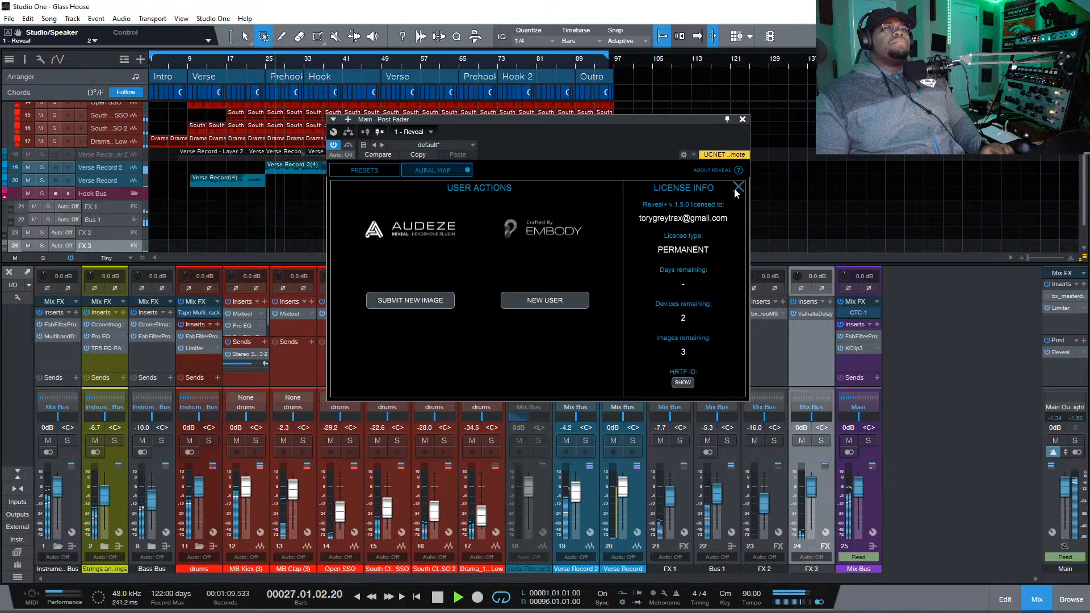
pyautogui.click(734, 188)
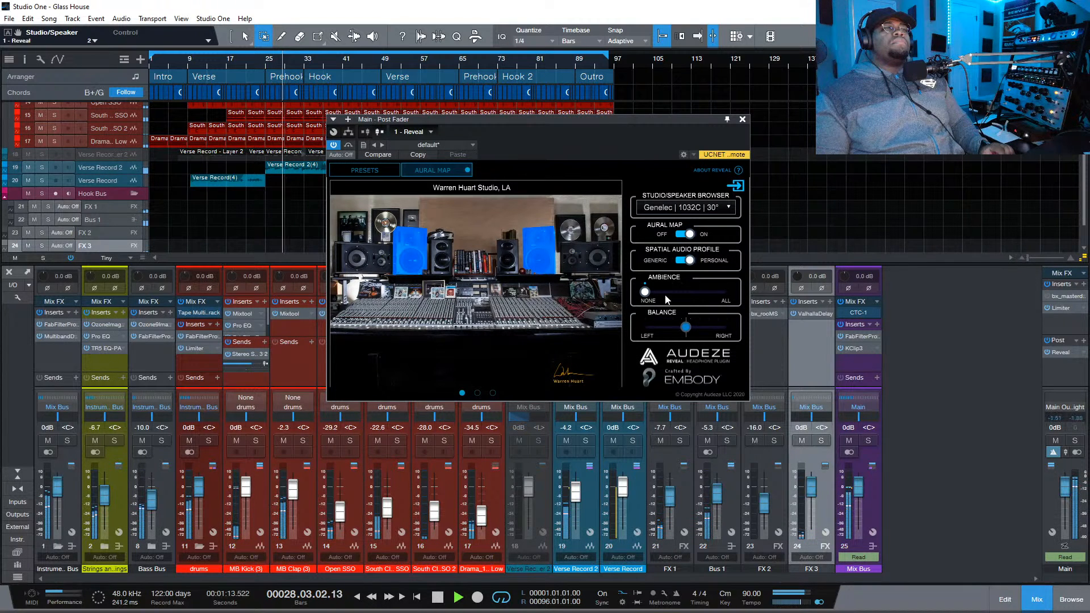
# Switch Reveal to the Focal | Trio11 | 45° speakers of Warren Huart Studio
pyautogui.click(685, 213)
pyautogui.moveTo(685, 238)
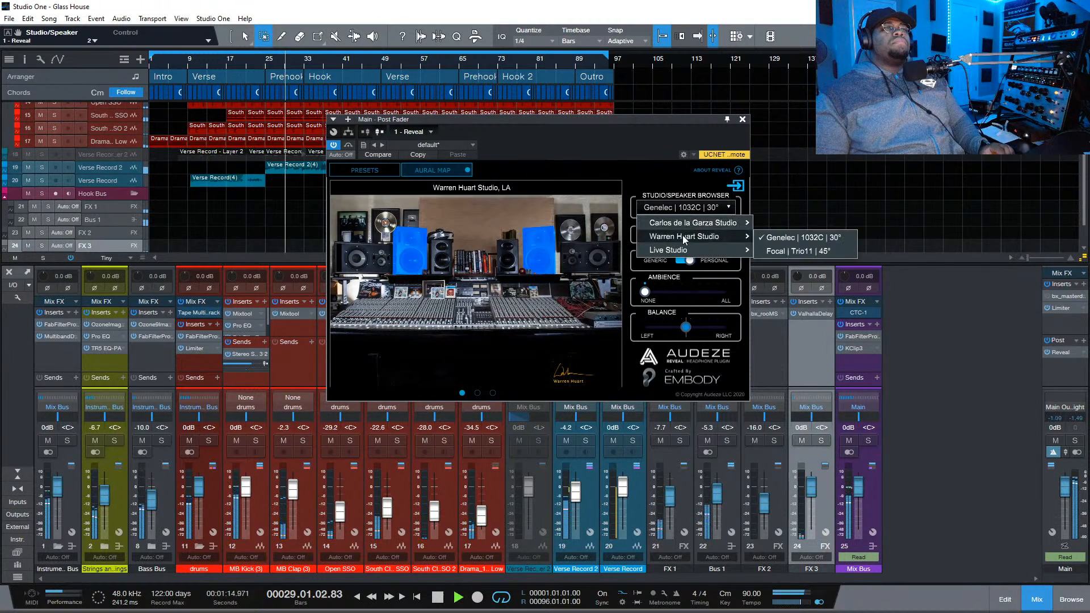
pyautogui.click(771, 252)
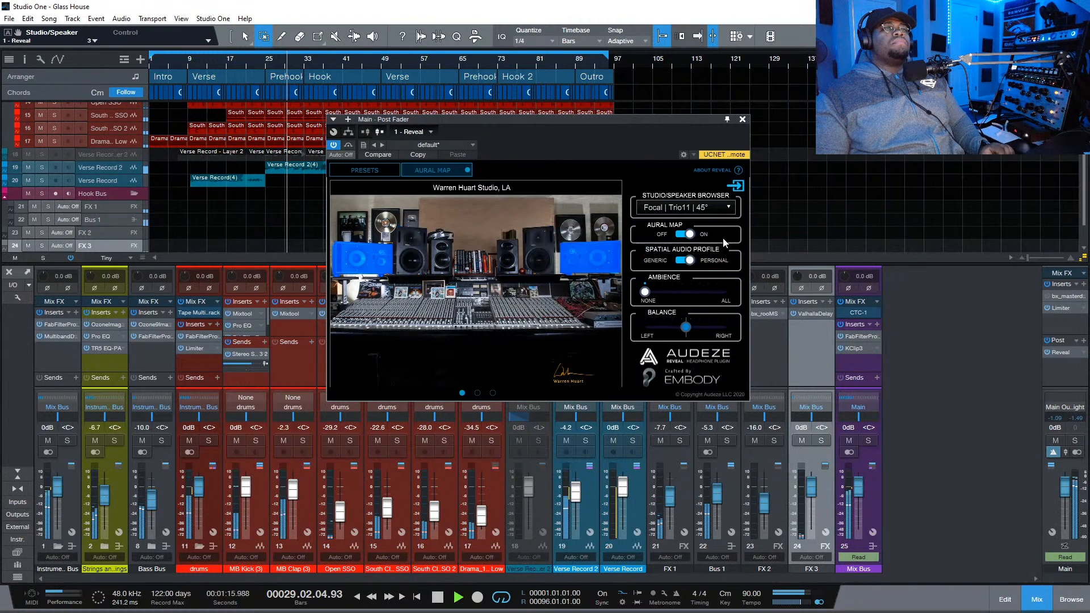
# Audition the Genelec | 8030C speakers of Live Studio at 30° and at 45° in Reveal
pyautogui.click(692, 210)
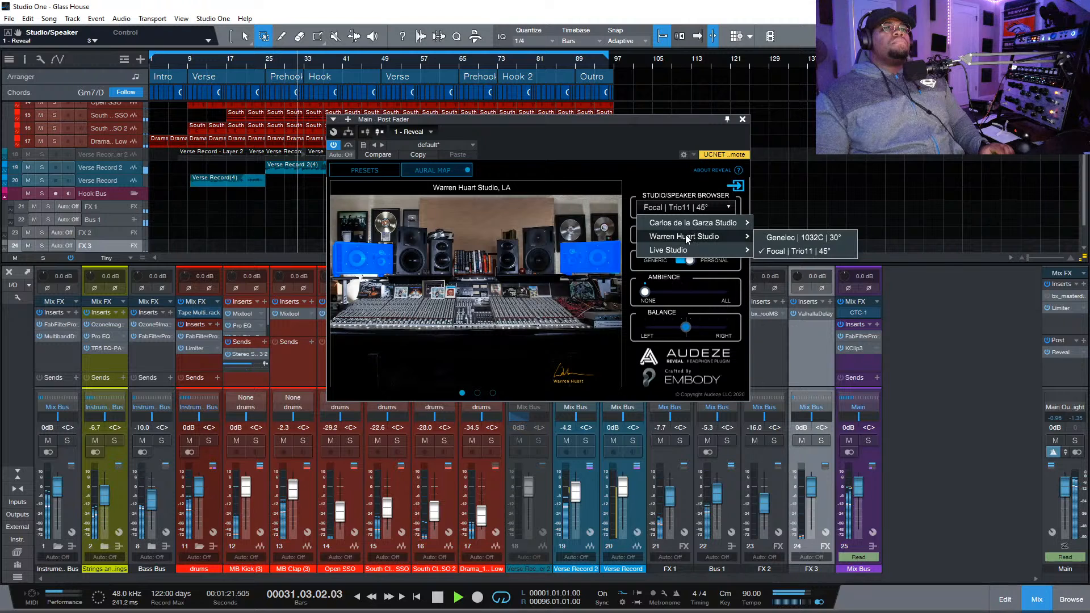
pyautogui.moveTo(687, 250)
pyautogui.click(778, 251)
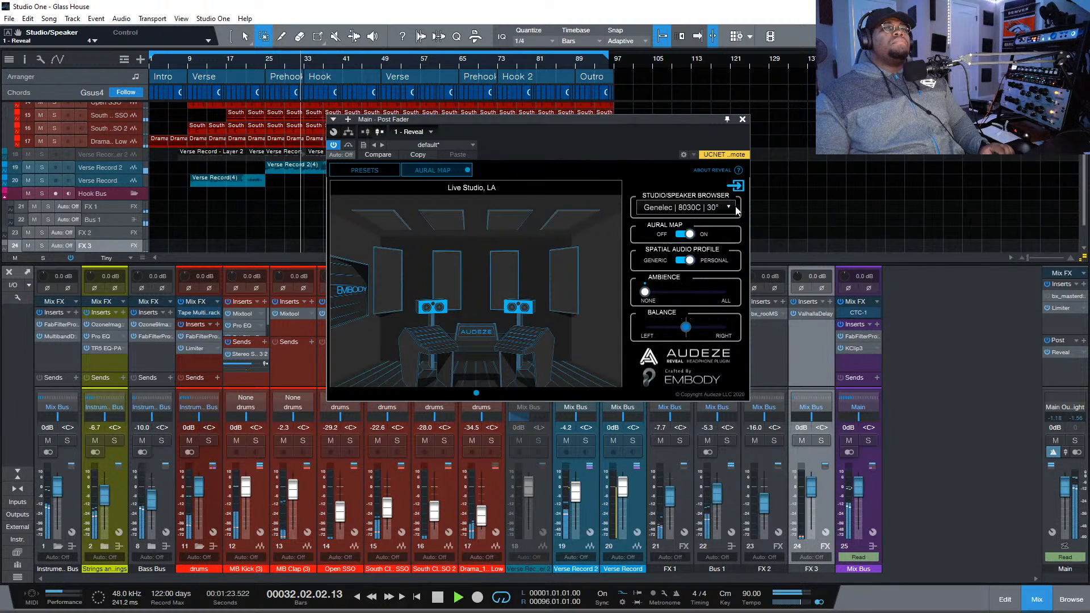
pyautogui.click(731, 208)
pyautogui.moveTo(707, 250)
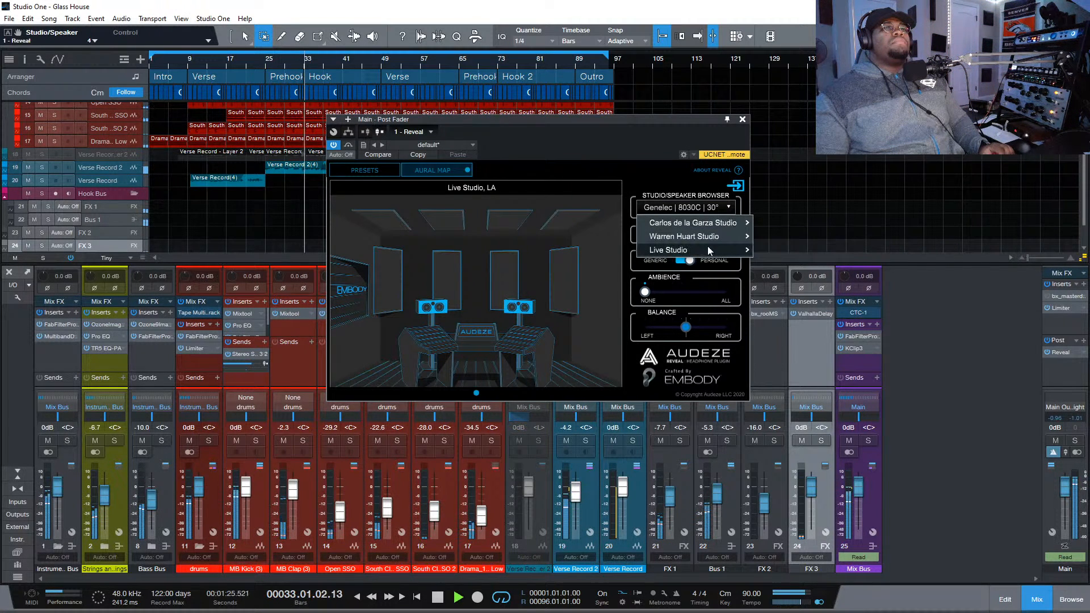
pyautogui.click(767, 263)
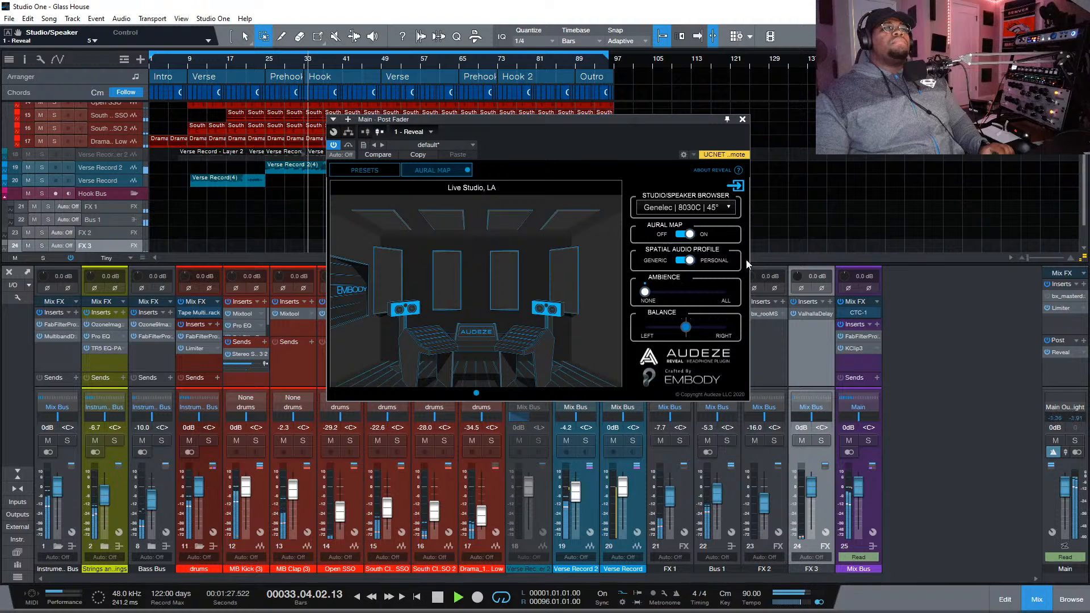
# Compare Warren Huart Studio's Focal | Trio11 | 45° speakers with its Genelec | 1032C | 30° ones in Reveal
pyautogui.click(710, 208)
pyautogui.moveTo(696, 250)
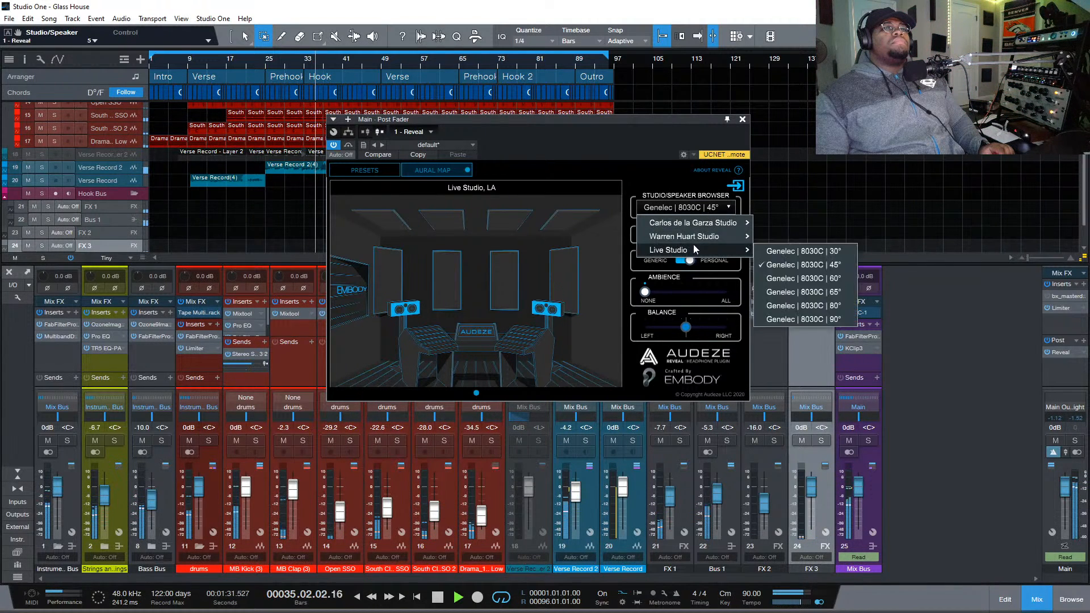
pyautogui.click(795, 251)
pyautogui.click(713, 208)
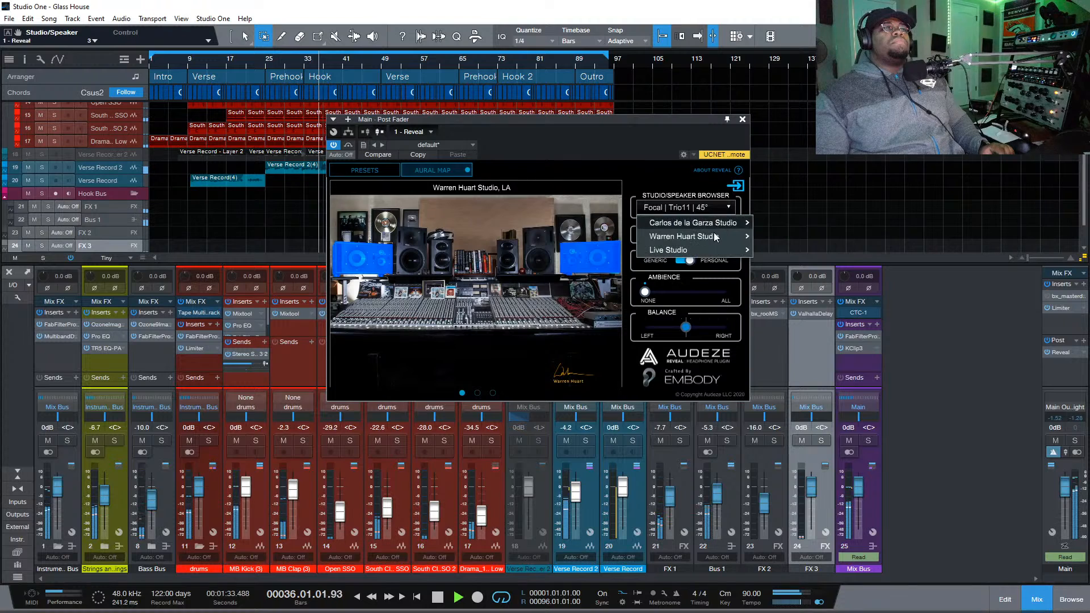
pyautogui.moveTo(717, 235)
pyautogui.click(795, 237)
# Audition the PMC | AML2 | 30° and the Unity | Rock MkII | 30° speakers of Carlos de la Garza Studio
pyautogui.click(711, 211)
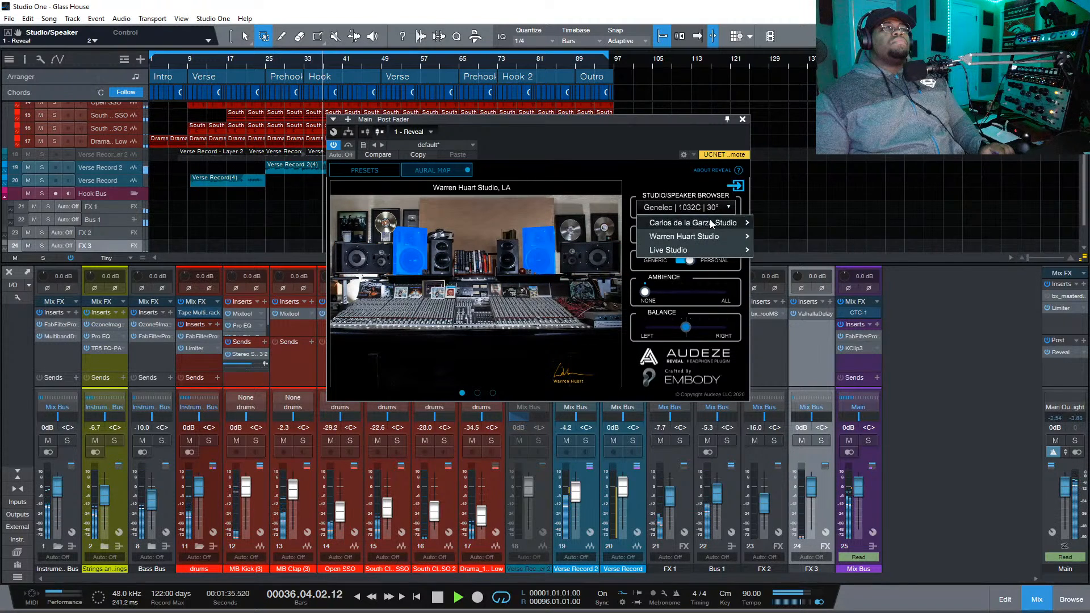
pyautogui.click(835, 223)
pyautogui.click(714, 208)
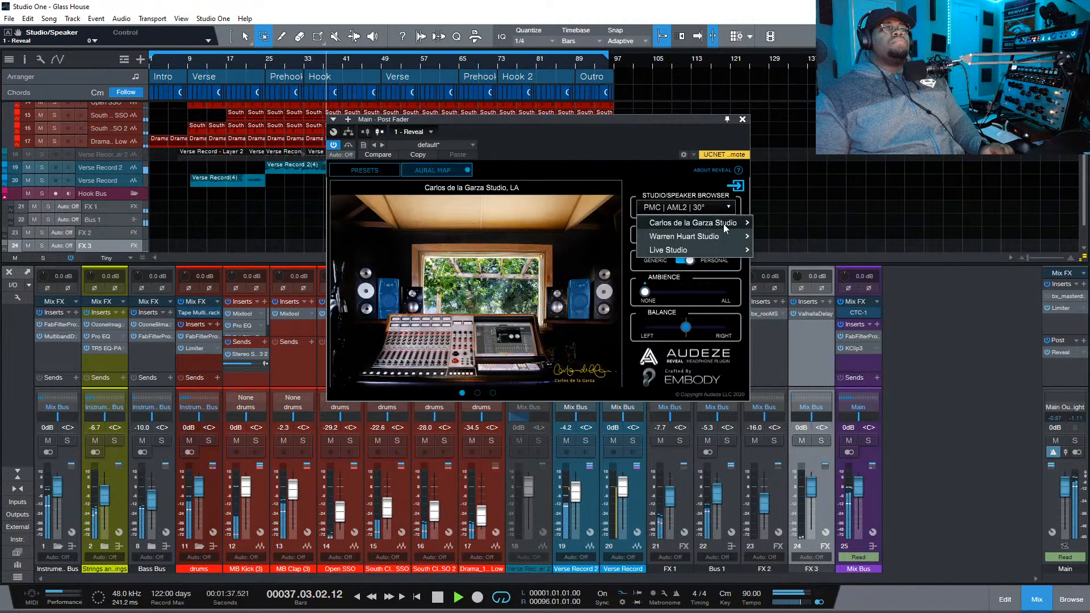
pyautogui.click(795, 236)
# Return Reveal from Carlos de la Garza Studio to Warren Huart Studio's Focal | Trio11 | 45° speakers
pyautogui.click(714, 209)
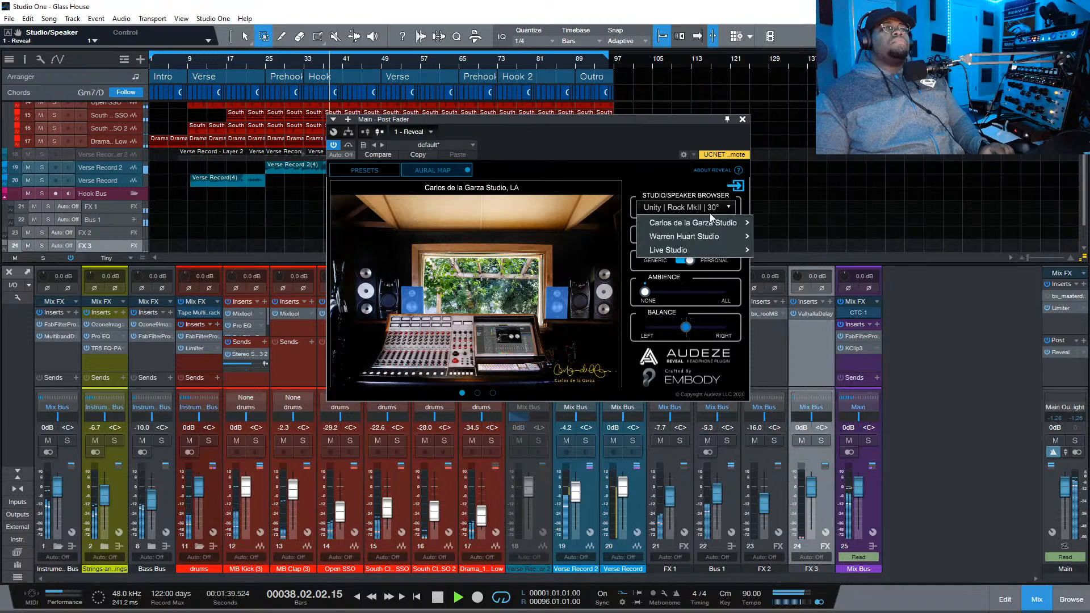
pyautogui.moveTo(738, 237)
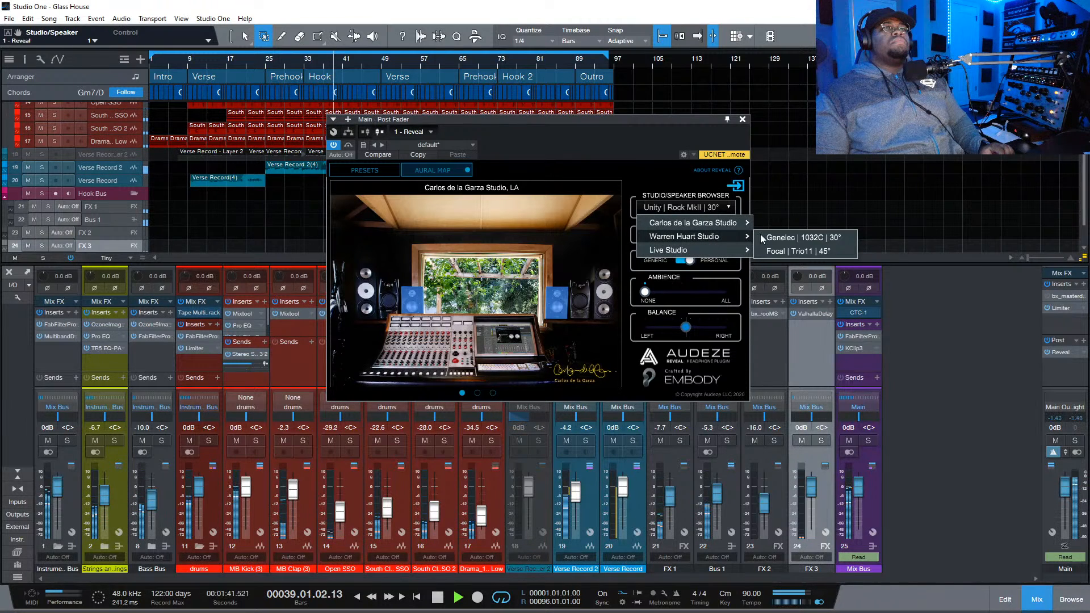
pyautogui.click(794, 252)
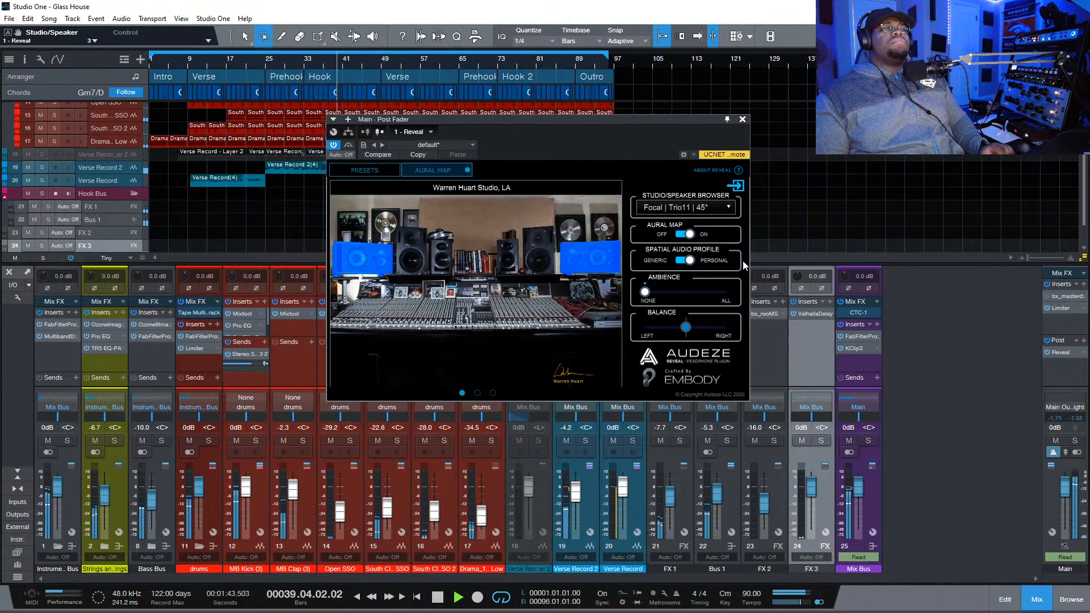
# Turn off Reveal's Aural Map to hear only the LCD-1 headphone preset, and stop playback
pyautogui.click(469, 172)
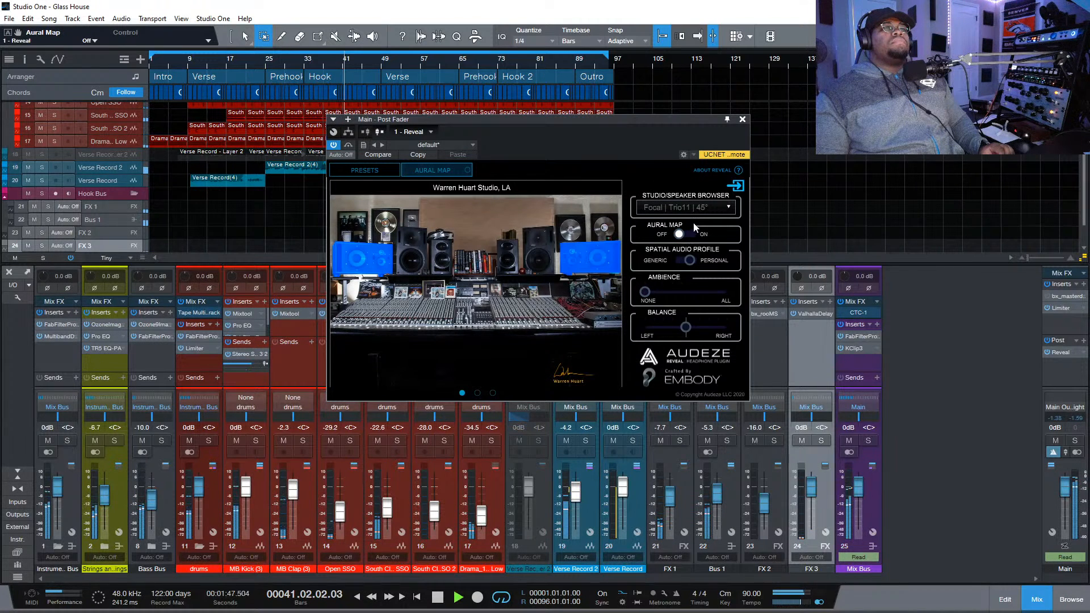
pyautogui.click(372, 171)
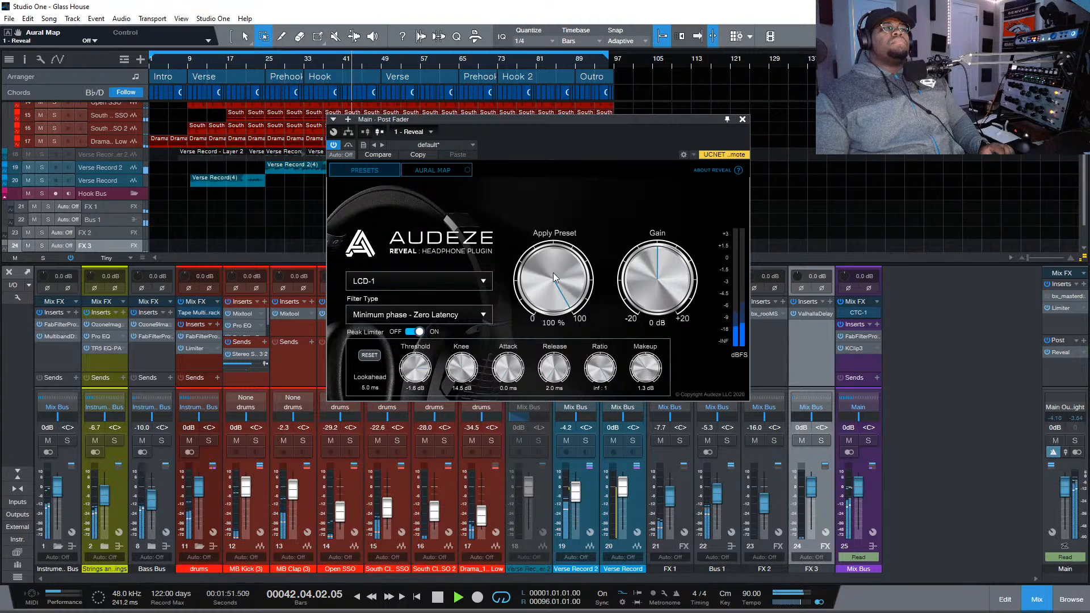
pyautogui.click(555, 278)
pyautogui.press('space')
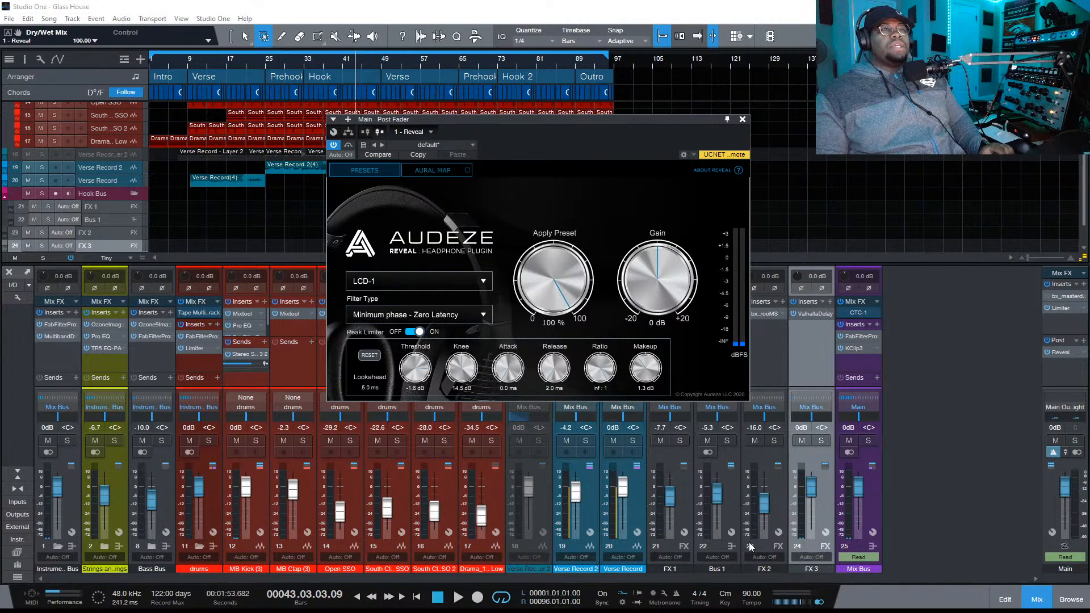
# Turn Reveal's Aural Map back on with the Focal | Trio11 | 45° speakers of Warren Huart Studio
pyautogui.click(455, 174)
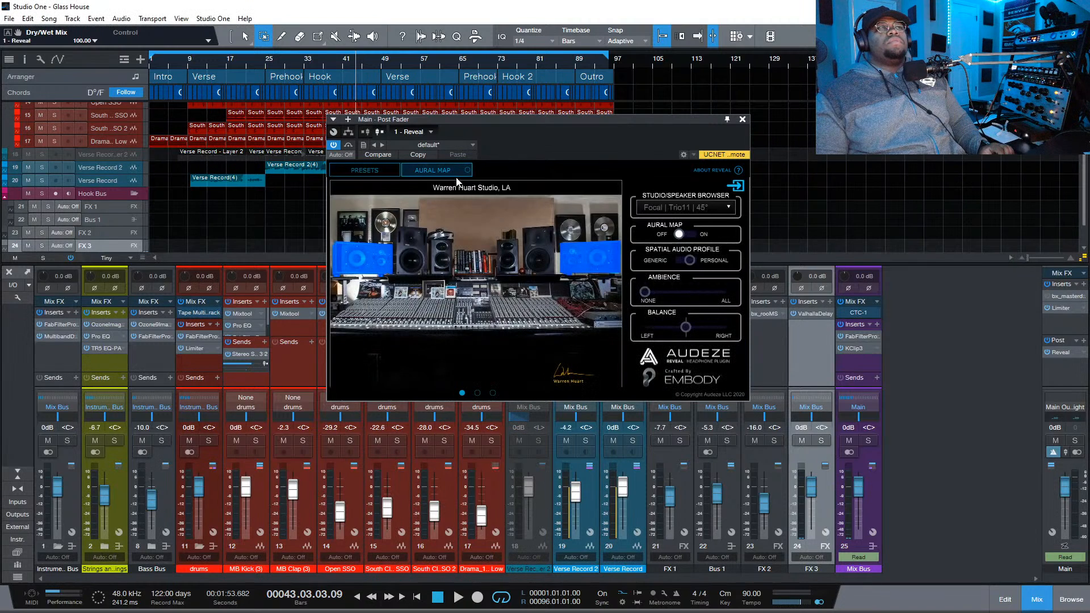
pyautogui.click(680, 235)
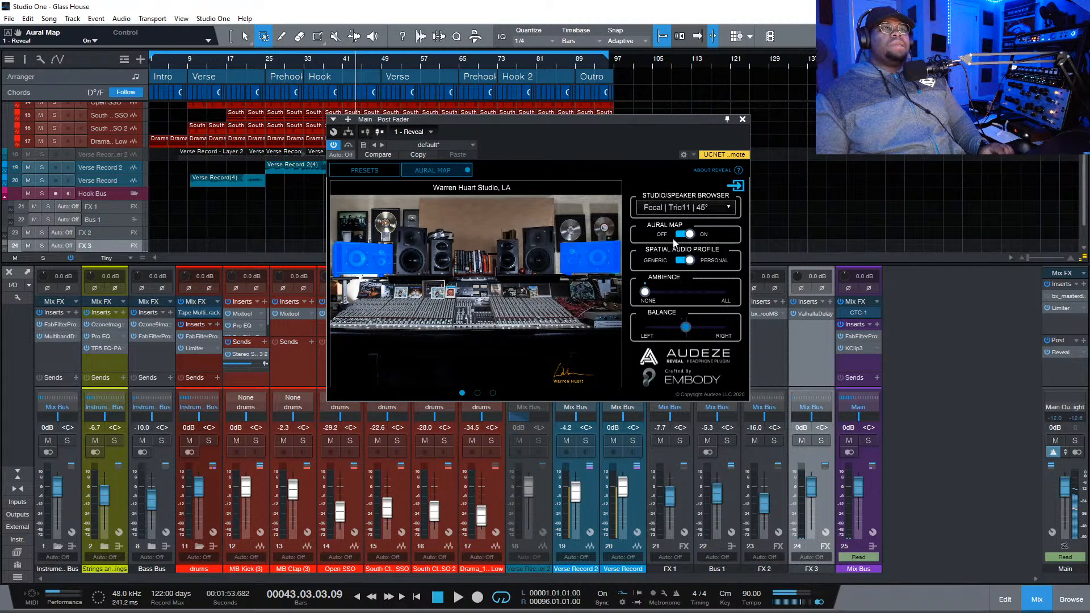
pyautogui.click(659, 203)
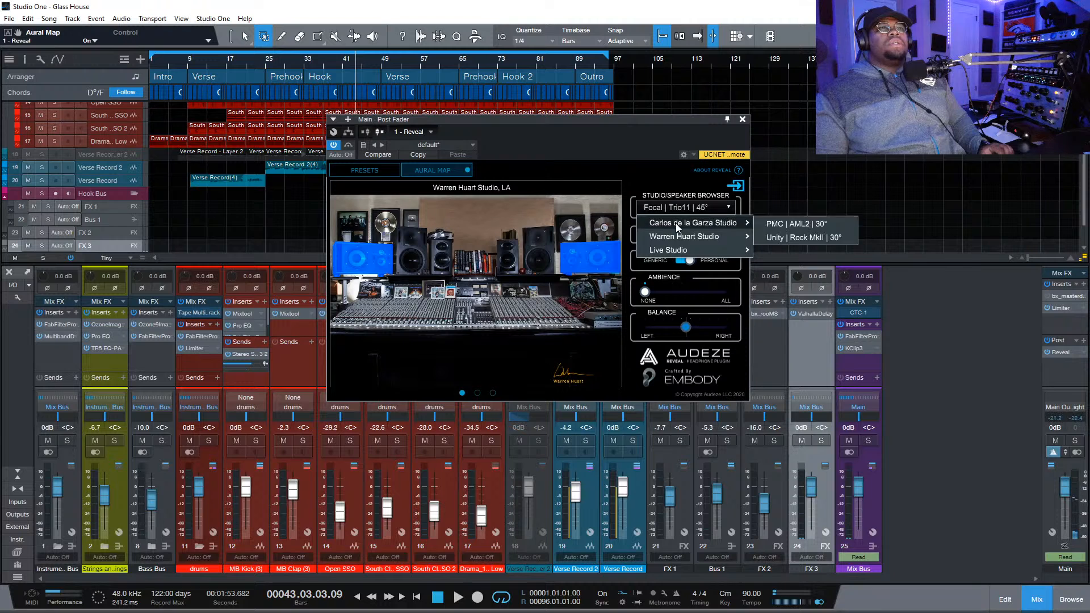
pyautogui.moveTo(727, 237)
pyautogui.click(775, 252)
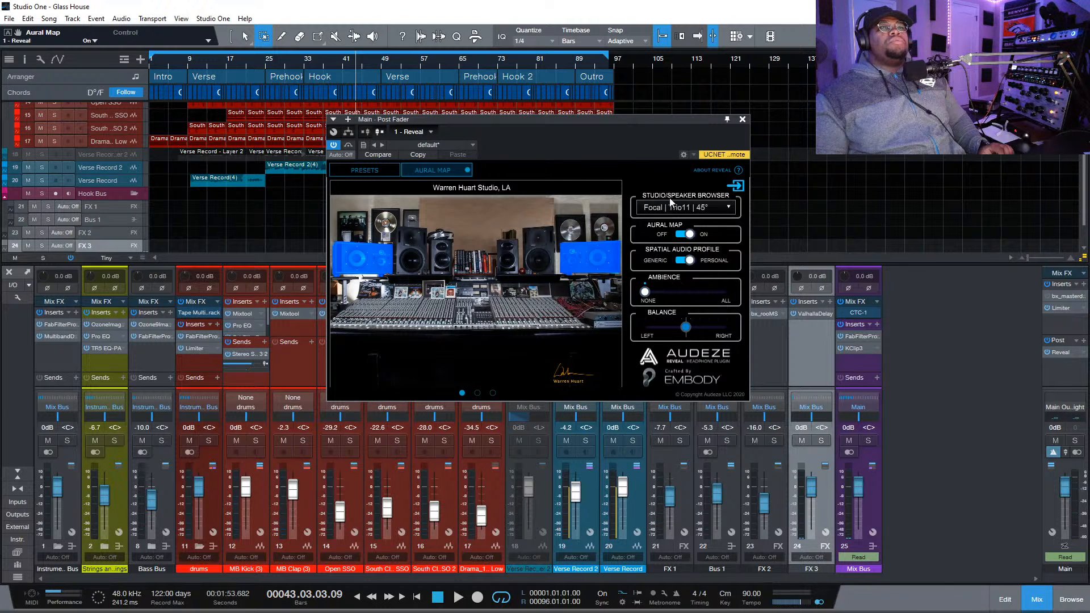
pyautogui.click(477, 393)
pyautogui.click(462, 393)
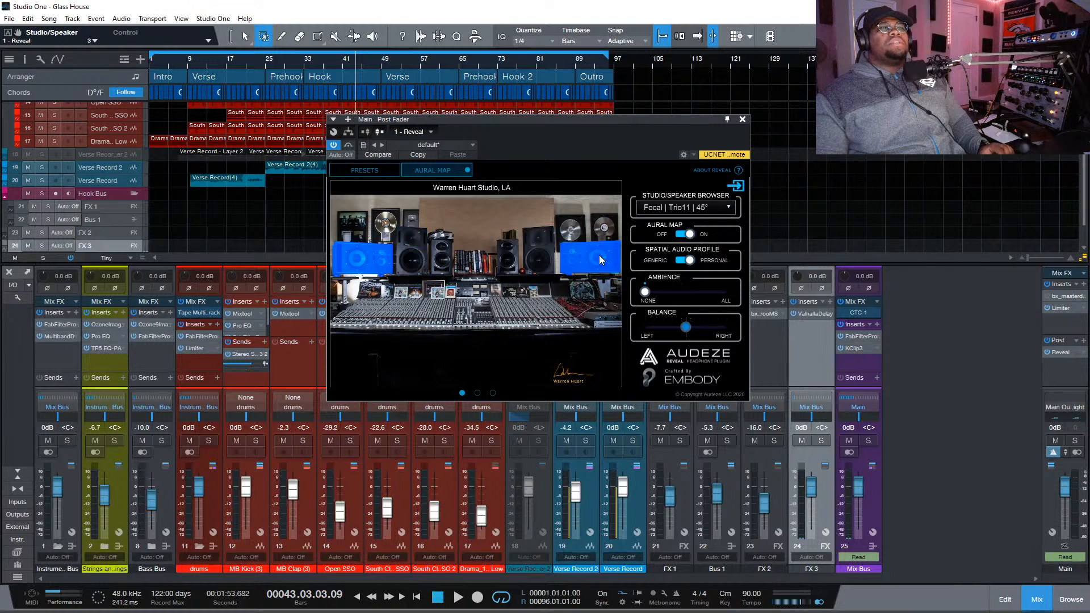
# Play the song and compare the Genelec 1032C speakers with the Focal Trio11 ones in the Warren Huart Studio picture
pyautogui.press('space')
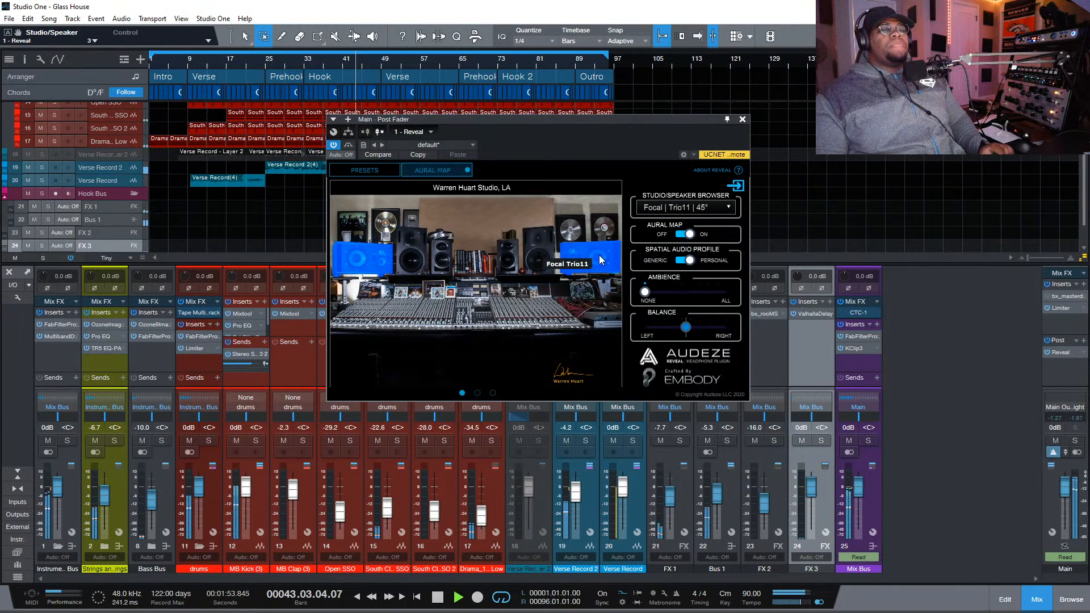
pyautogui.click(536, 264)
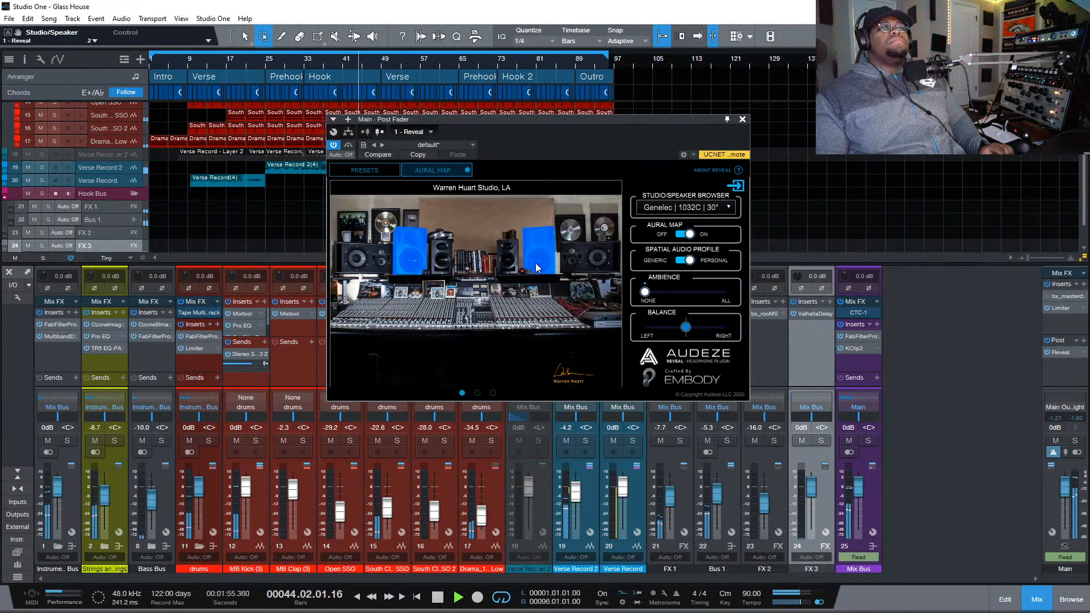
pyautogui.click(577, 257)
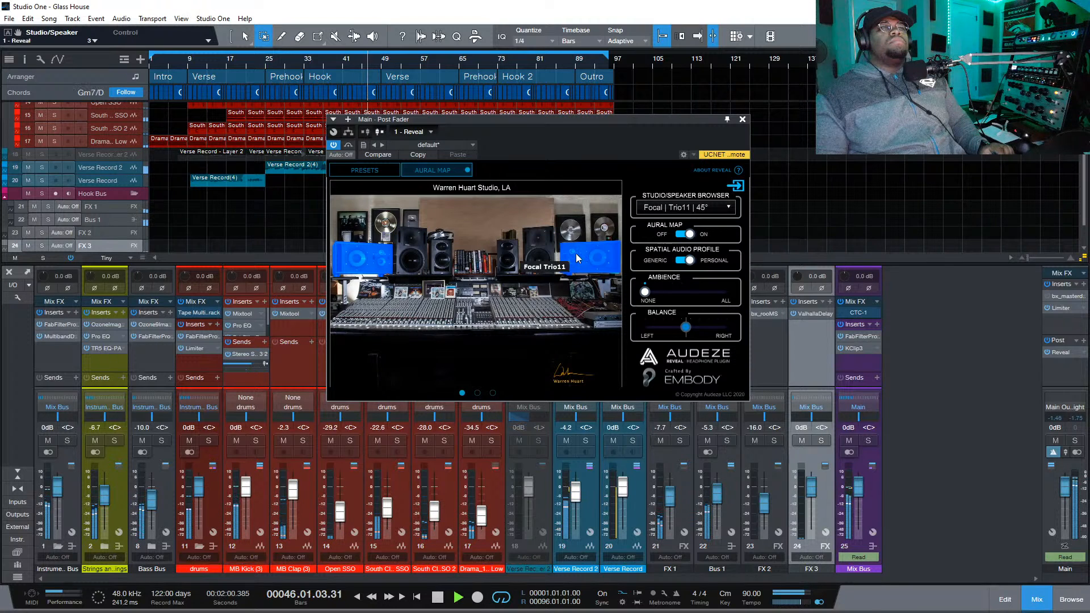
# Compare Carlos de la Garza Studio's PMC | AML2 | 30° and Unity | Rock MkII | 30° speakers during playback, and stop the song
pyautogui.click(713, 206)
pyautogui.moveTo(711, 221)
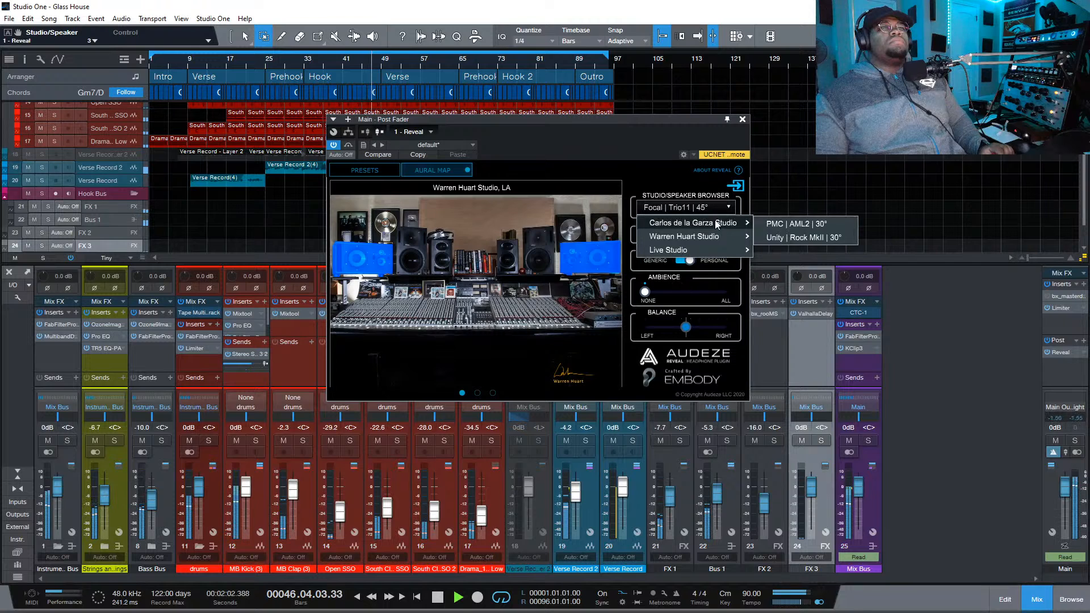
pyautogui.click(796, 224)
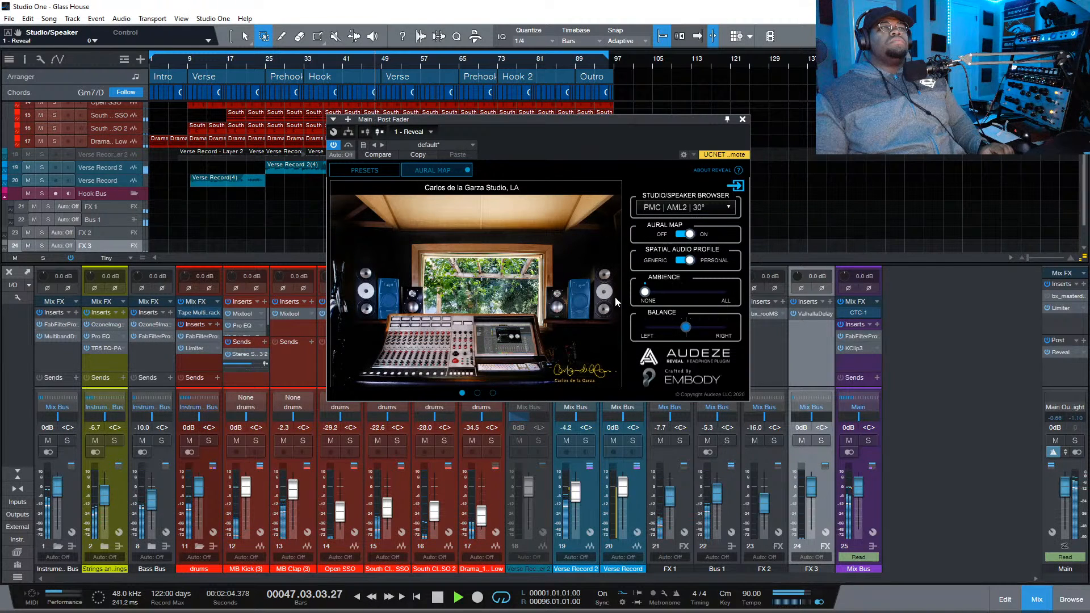
pyautogui.click(572, 309)
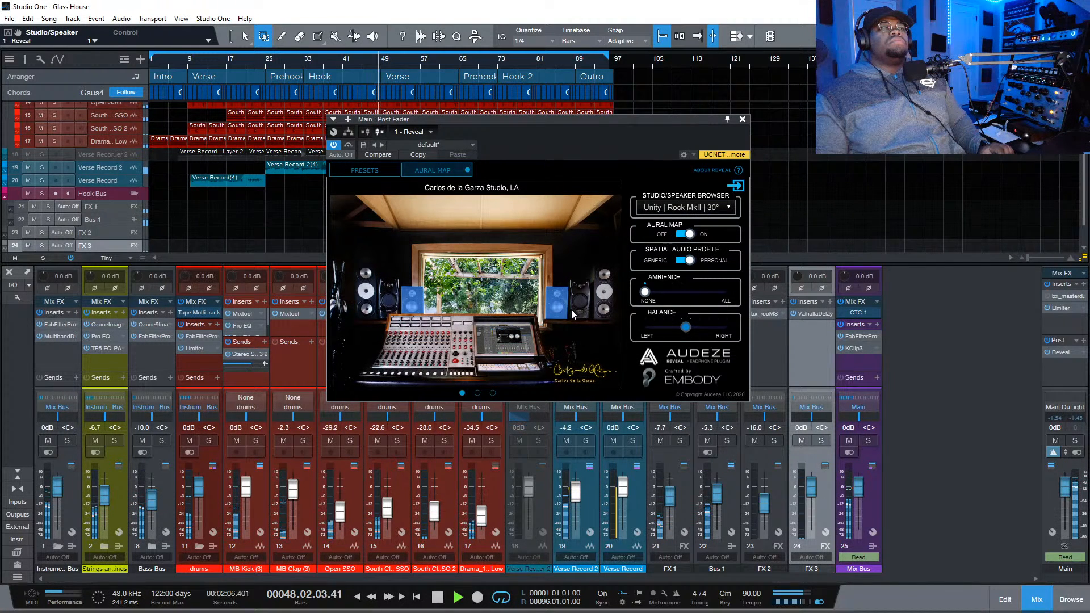
pyautogui.press('space')
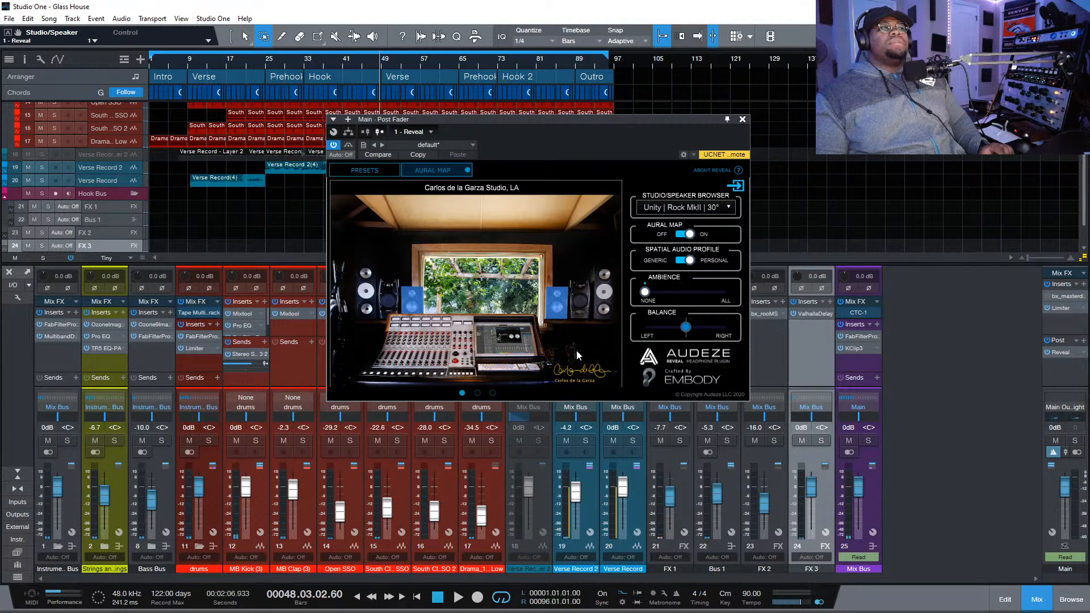
# Set Reveal's studio and speakers to Warren Huart Studio with Focal | Trio11 | 45°
pyautogui.click(691, 209)
pyautogui.moveTo(737, 238)
pyautogui.click(774, 248)
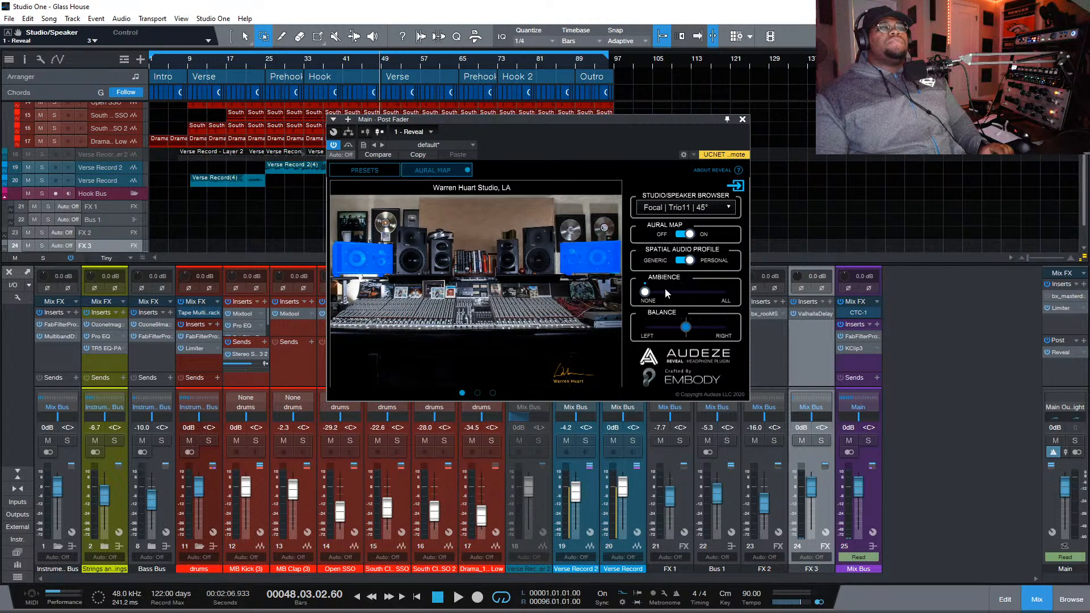
# View Reveal's information pages about Warren Huart Studio and its producer
pyautogui.click(479, 392)
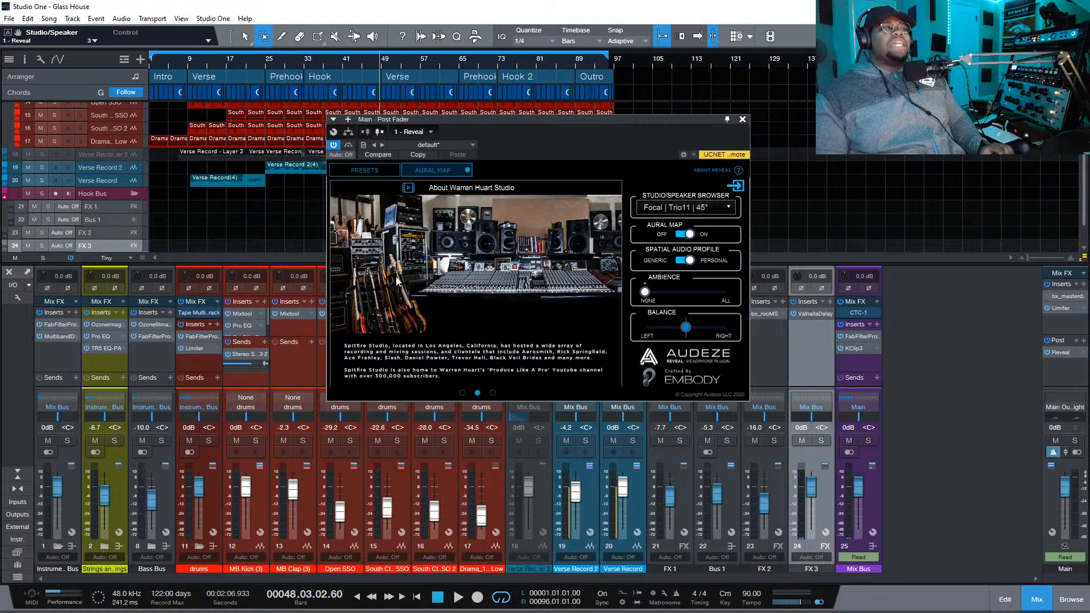
pyautogui.click(493, 393)
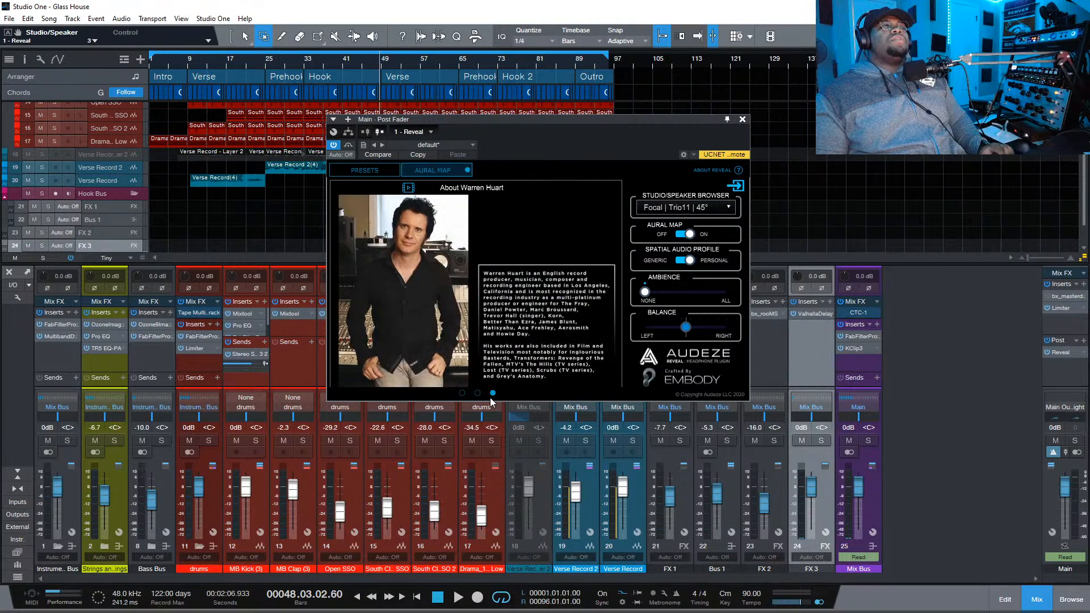
pyautogui.click(477, 393)
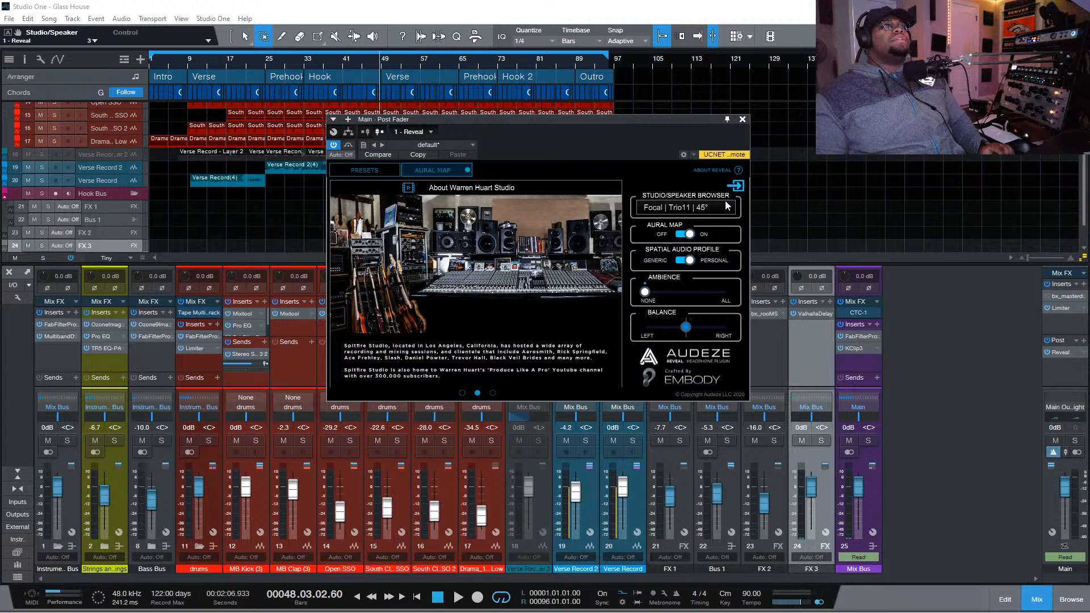
# Check the mix briefly without Reveal, then enable Reveal with Live Studio's Genelec | 8030C | 30° speakers and resume playback
pyautogui.press('space')
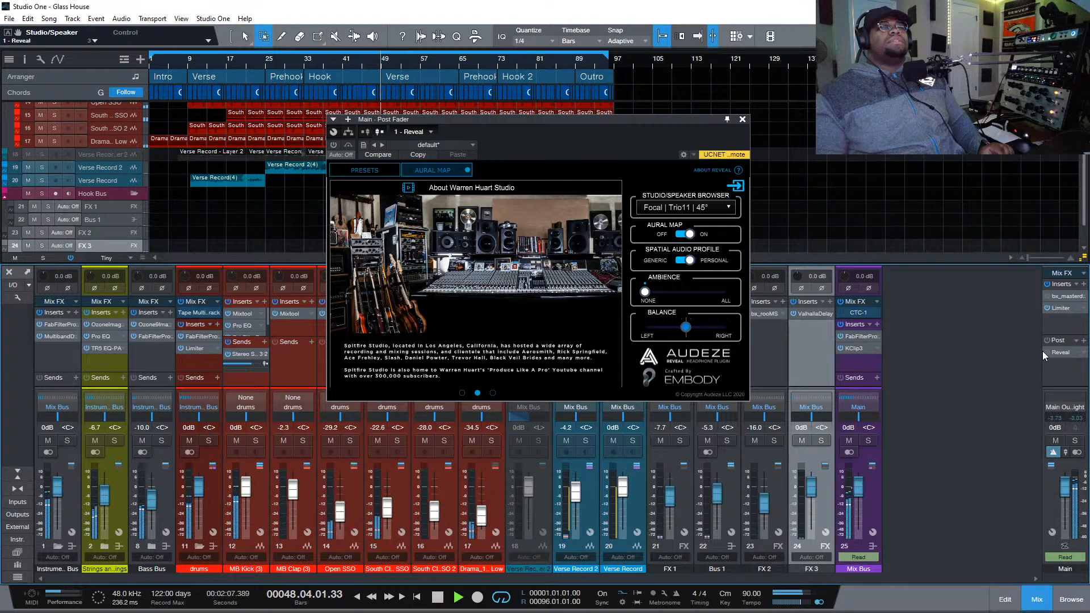
pyautogui.press('space')
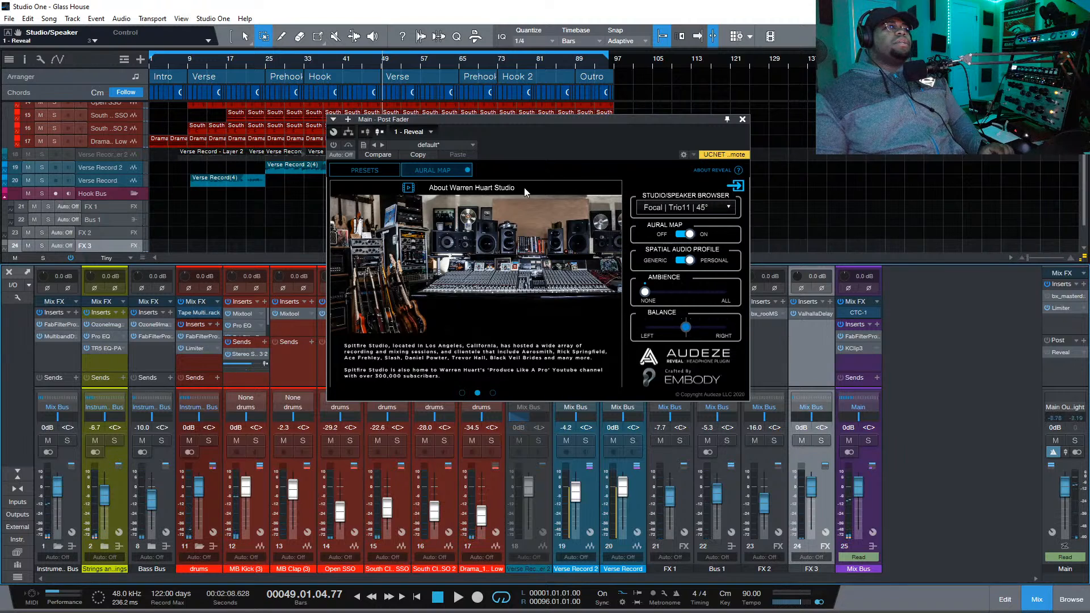
pyautogui.click(689, 205)
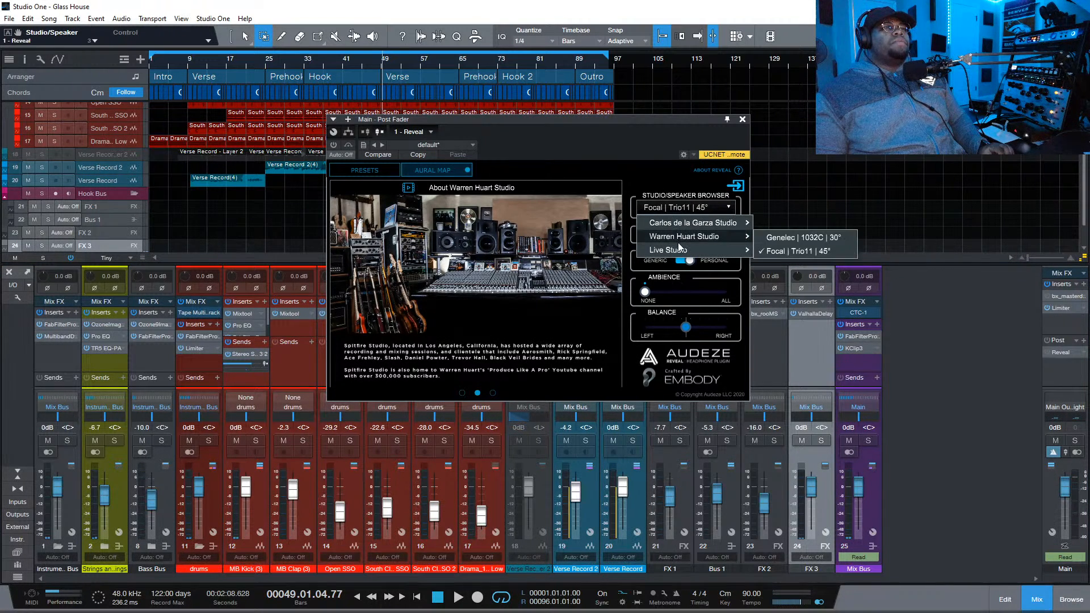
pyautogui.moveTo(674, 251)
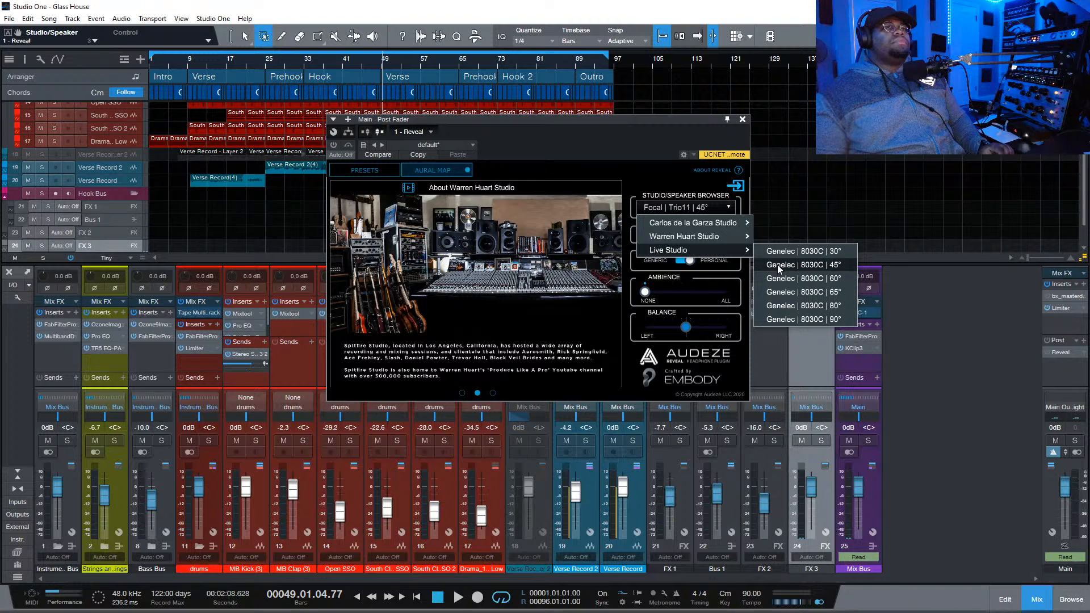
pyautogui.click(790, 252)
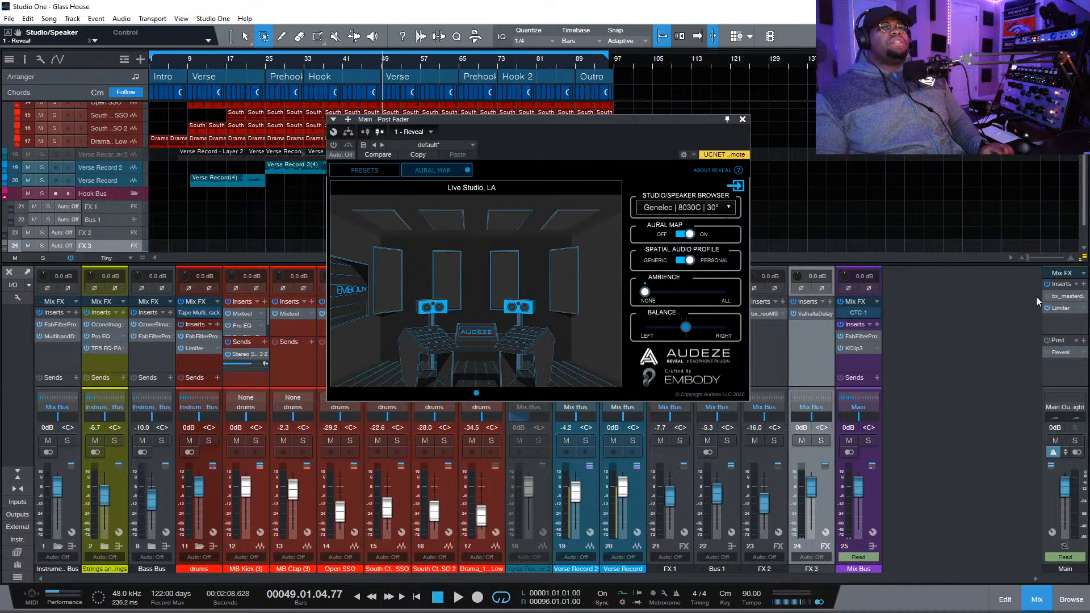
pyautogui.click(1045, 358)
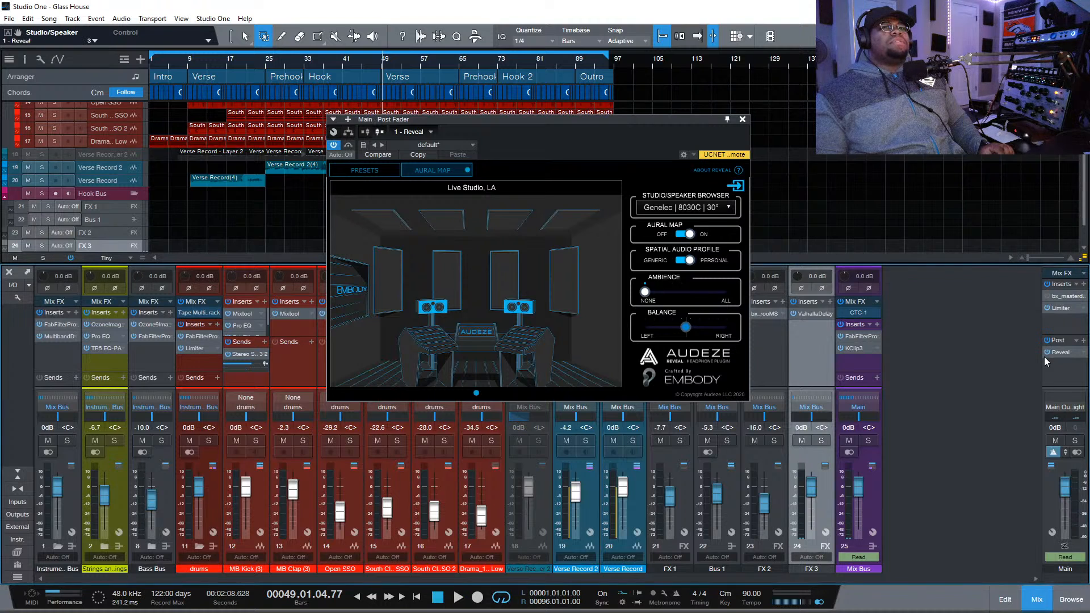
pyautogui.press('space')
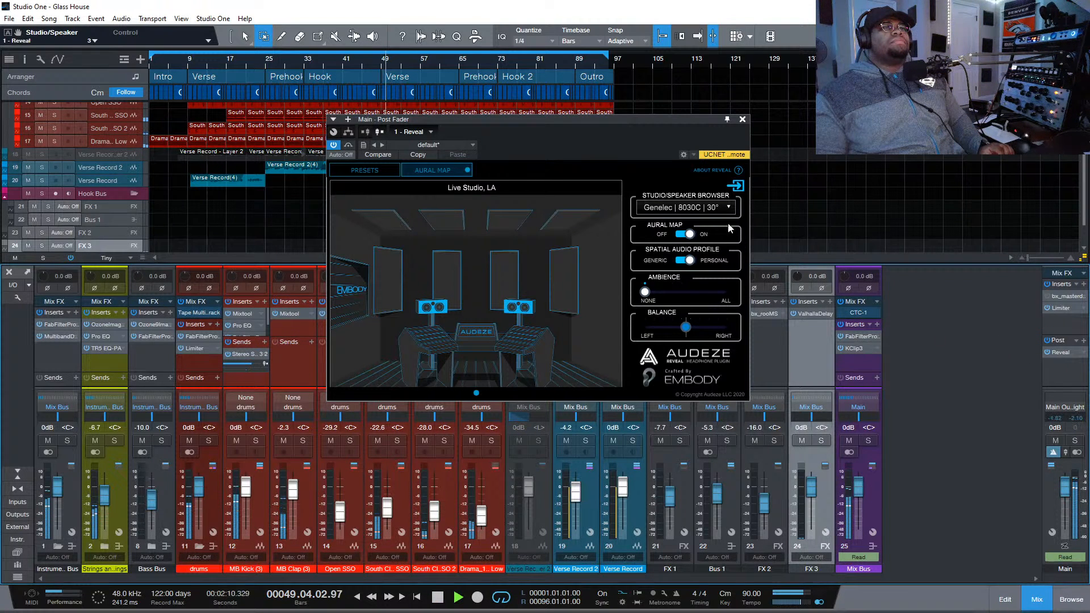
# Compare Live Studio's Genelec | 8030C speakers at 45° and 90° against the song
pyautogui.click(728, 207)
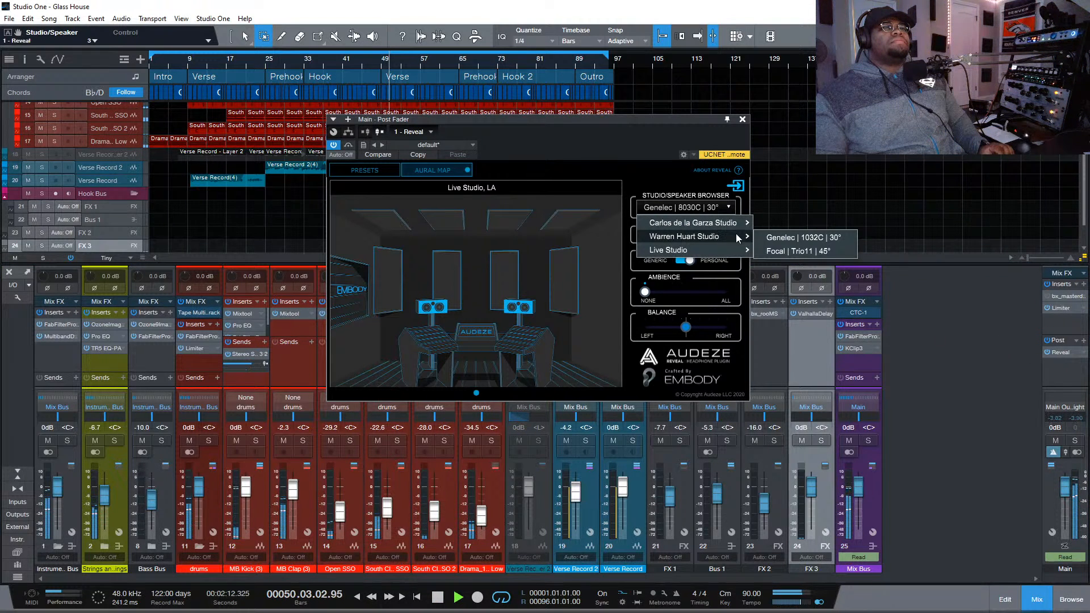
pyautogui.moveTo(728, 227)
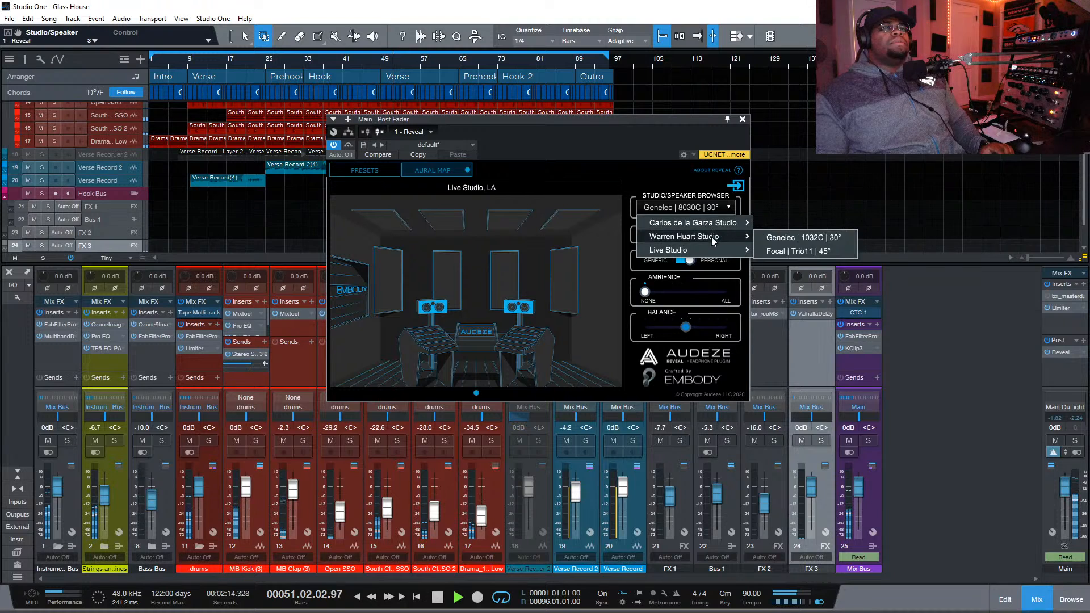
pyautogui.moveTo(733, 250)
pyautogui.click(782, 262)
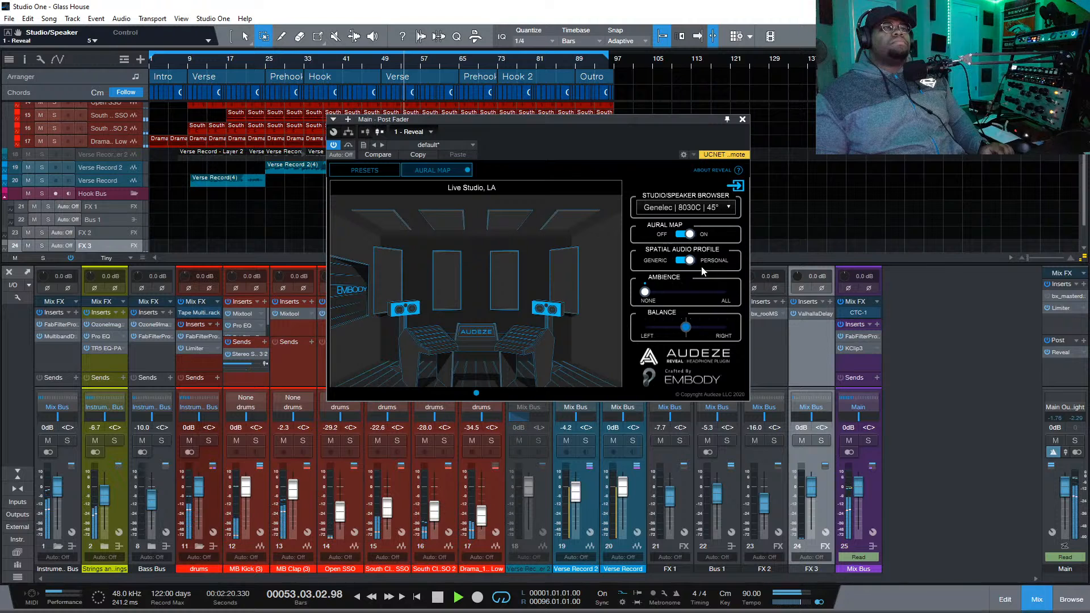
pyautogui.press('space')
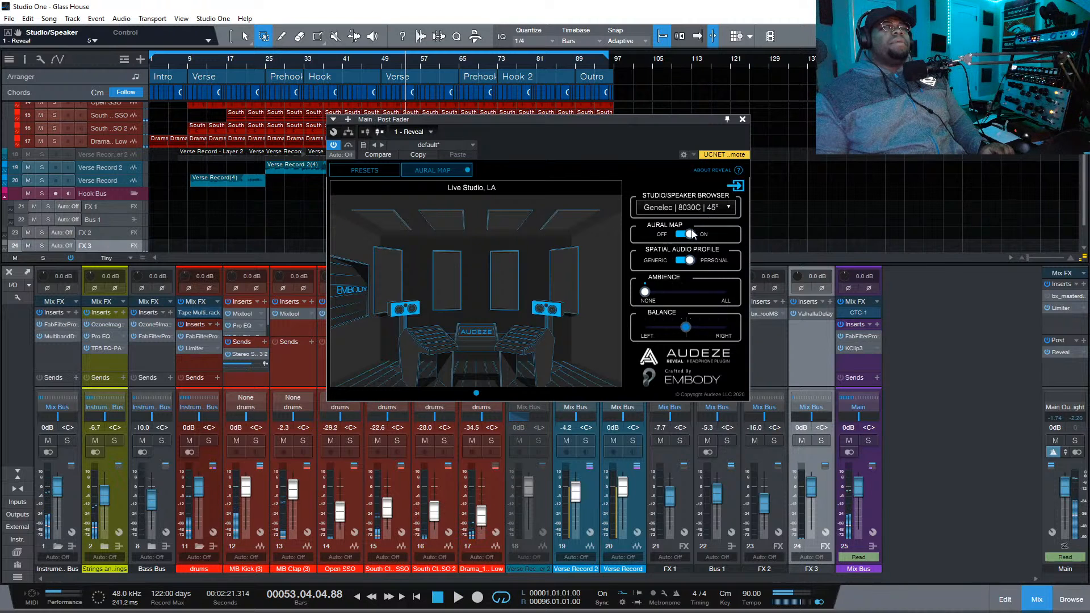
pyautogui.click(692, 208)
pyautogui.moveTo(695, 250)
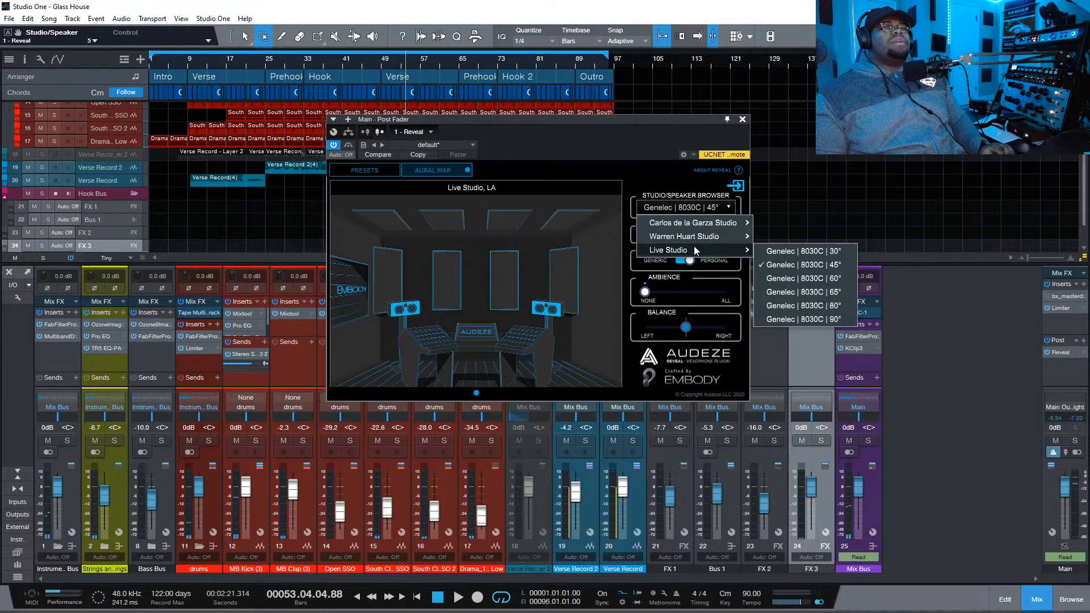
pyautogui.click(804, 319)
pyautogui.press('space')
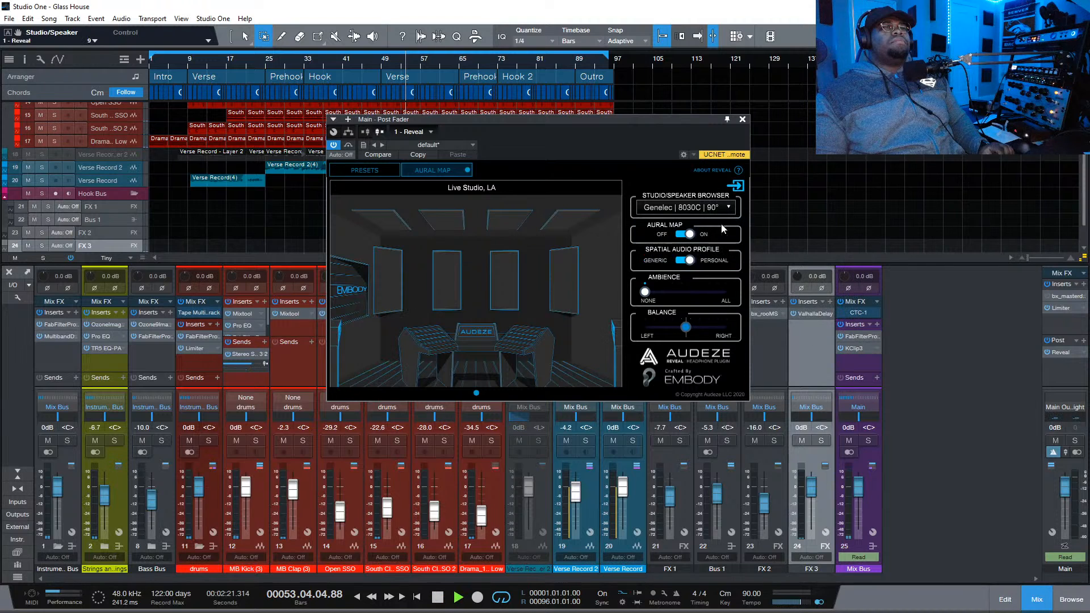
# Audition Live Studio's Genelec | 8030C speakers at 80° and 60° during playback, and return to 30°
pyautogui.click(723, 206)
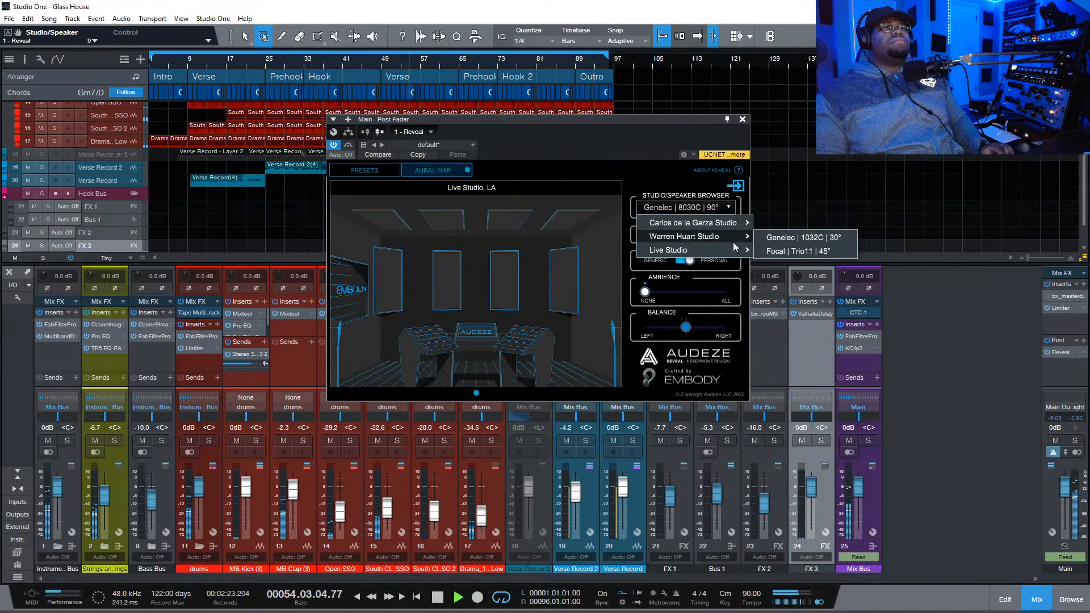
pyautogui.moveTo(731, 247)
pyautogui.click(803, 305)
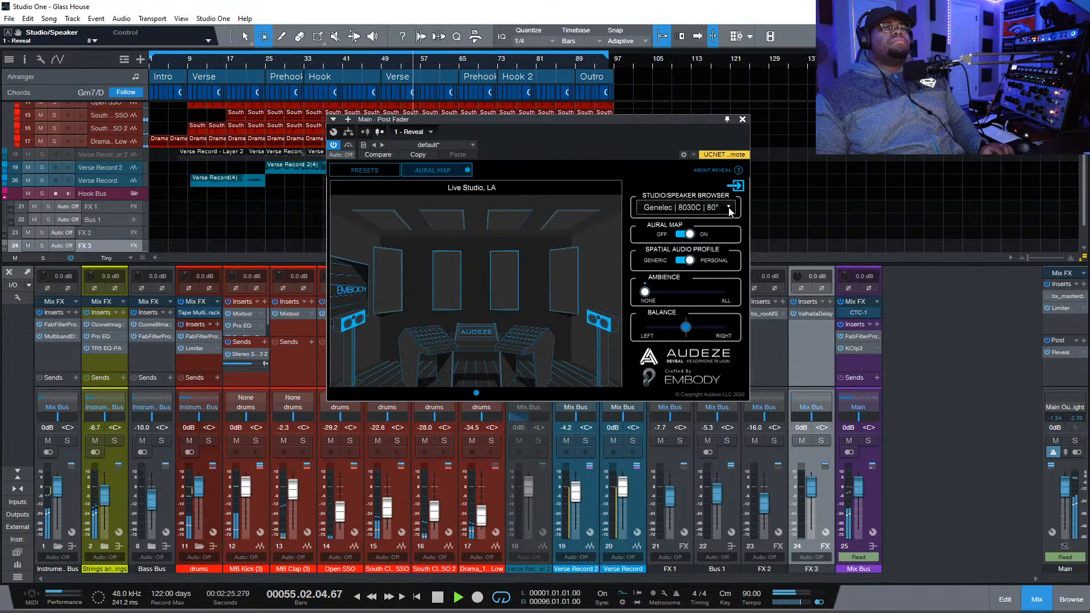
pyautogui.click(727, 209)
pyautogui.moveTo(728, 250)
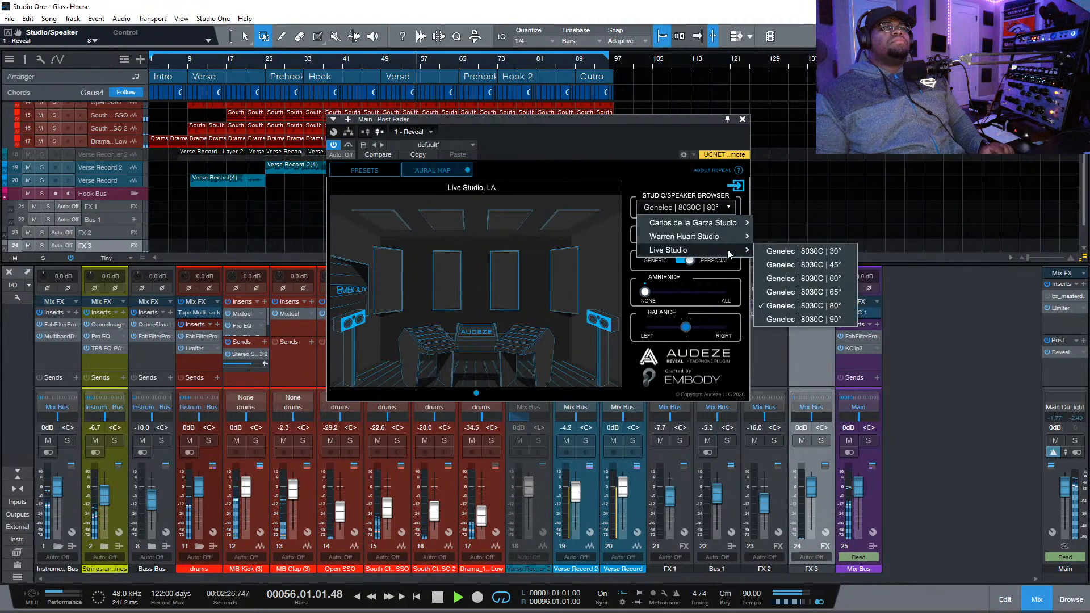
pyautogui.click(804, 278)
pyautogui.click(731, 207)
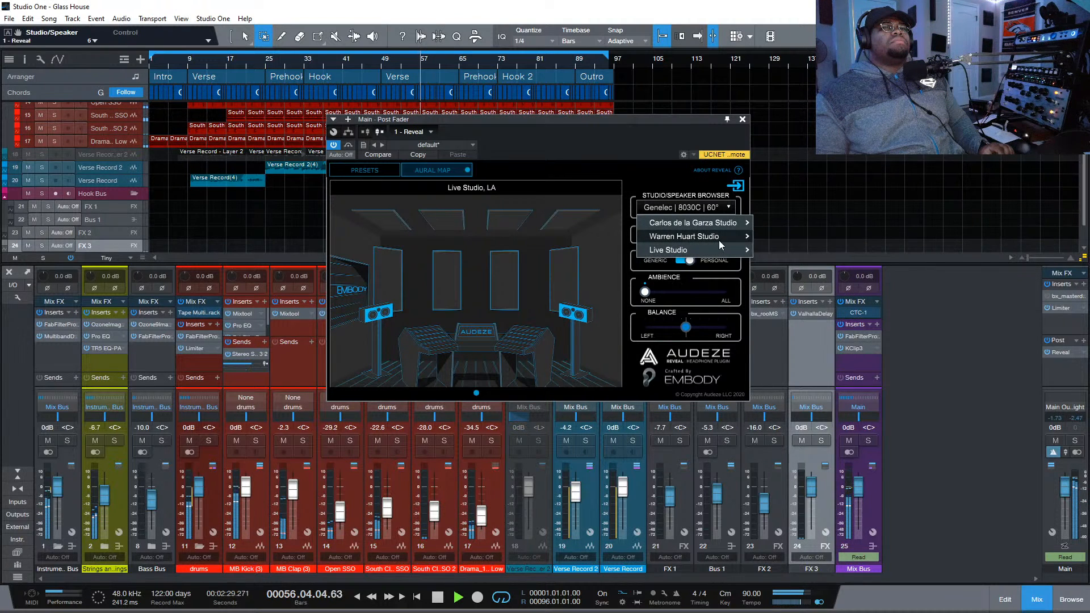
pyautogui.moveTo(719, 251)
pyautogui.click(767, 251)
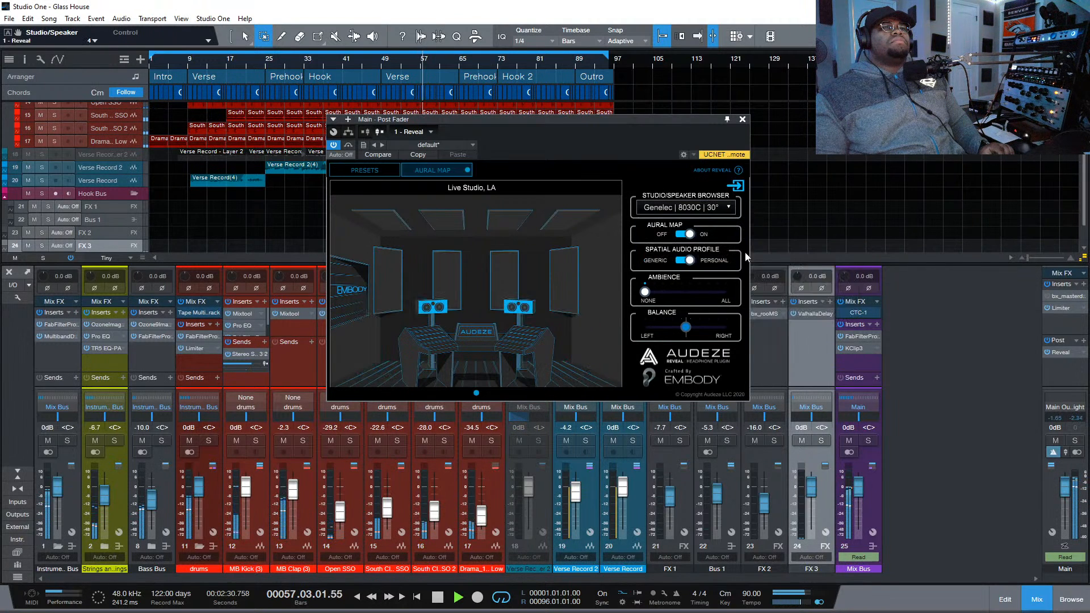
# Check Reveal's headphone preset settings during playback, bypass Reveal, and stop the song and close the plugin
pyautogui.click(389, 170)
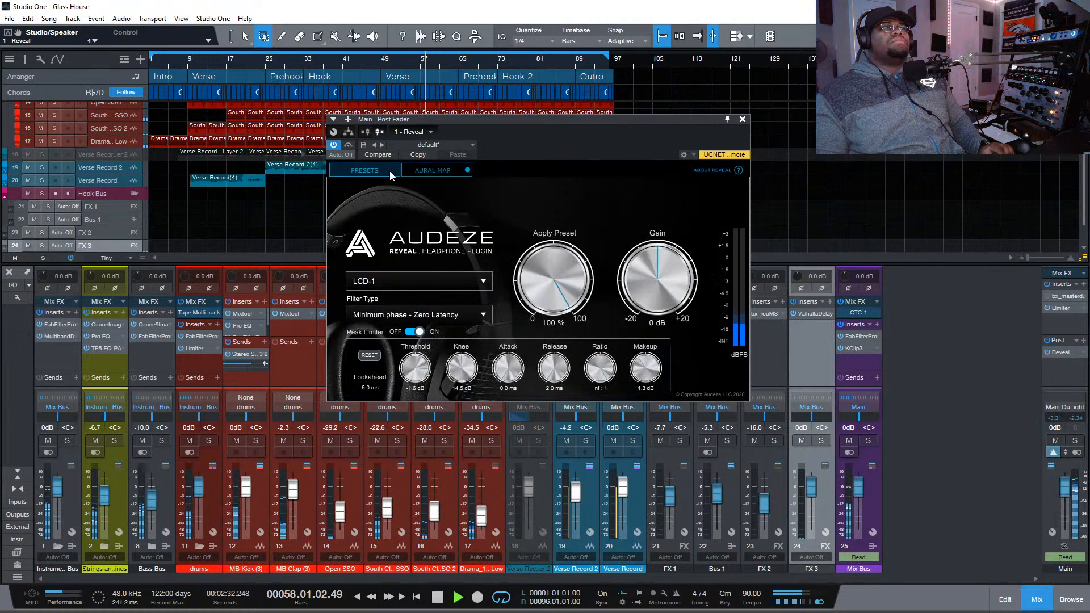
pyautogui.click(445, 171)
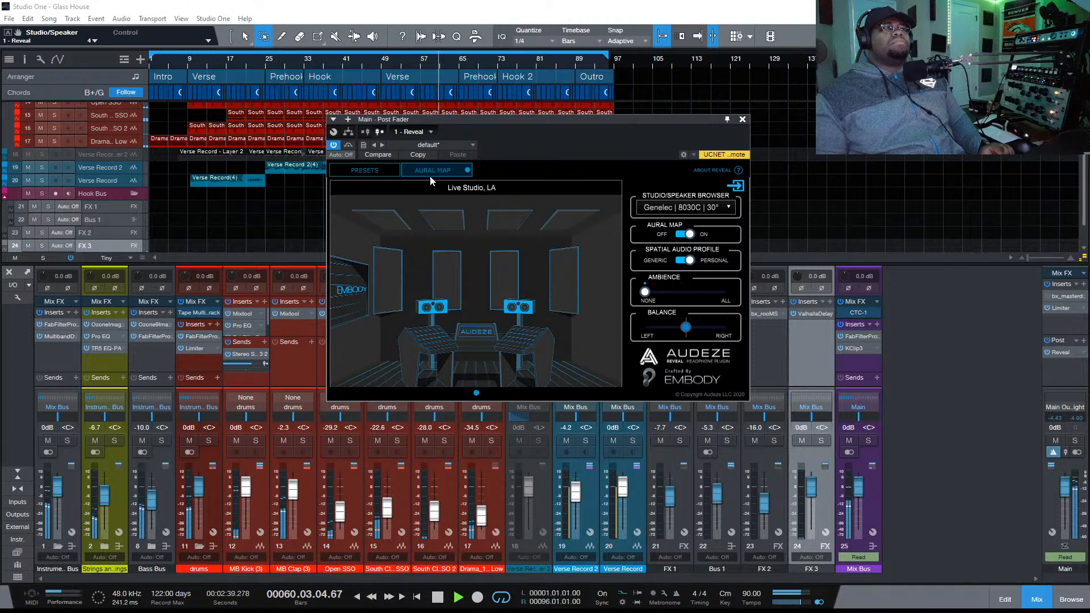
pyautogui.click(1043, 353)
pyautogui.press('space')
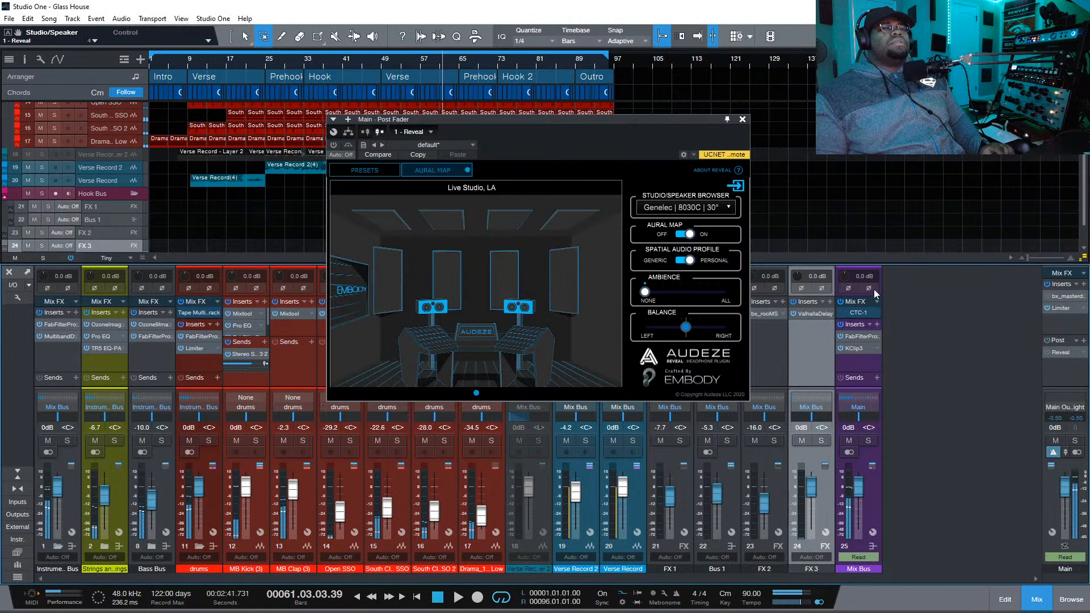
pyautogui.click(742, 120)
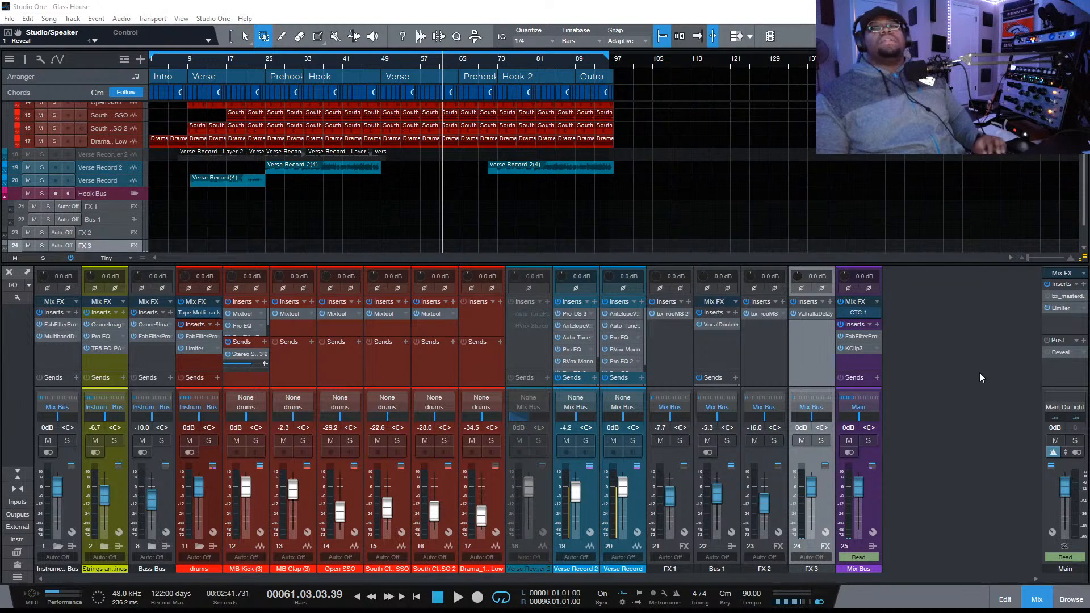
# Enlarge the mixer console and its insert area so the channels' full insert lists are shown
pyautogui.click(877, 324)
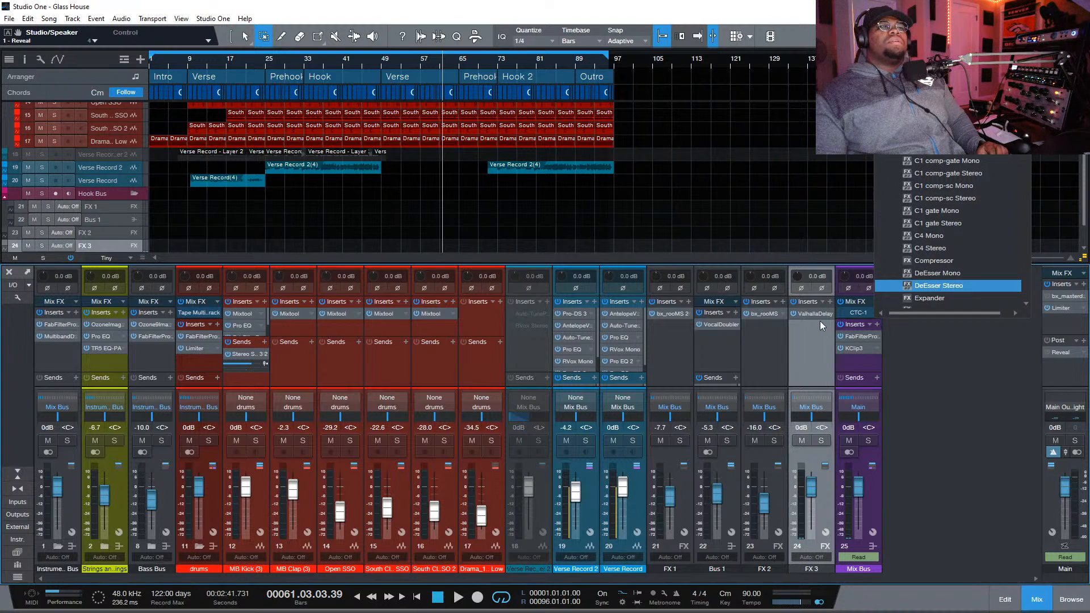
pyautogui.click(540, 384)
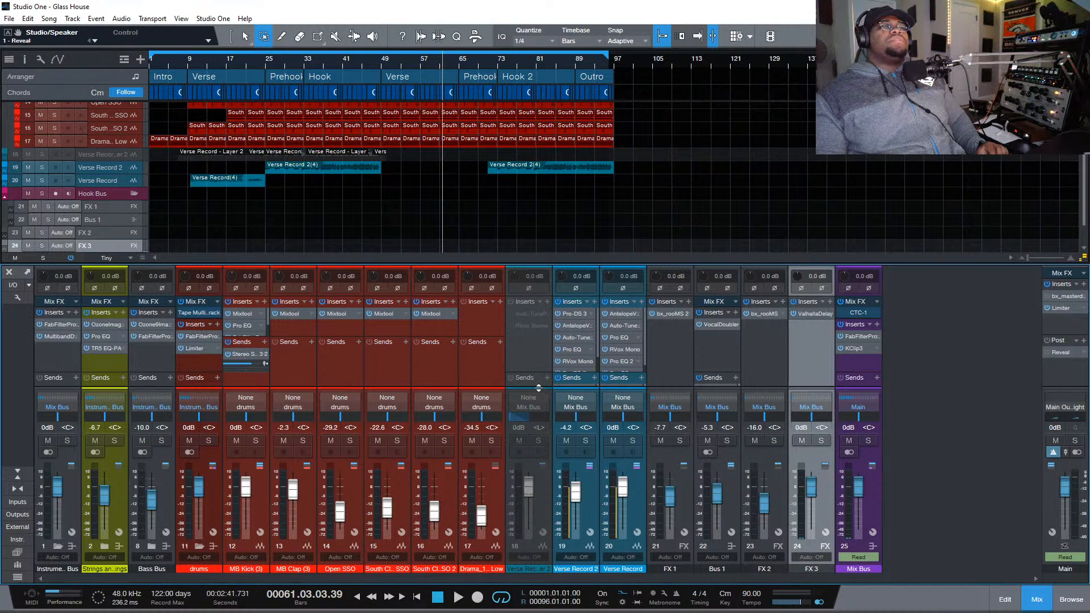
pyautogui.moveTo(539, 388); pyautogui.dragTo(497, 582)
pyautogui.moveTo(591, 266); pyautogui.dragTo(591, 172)
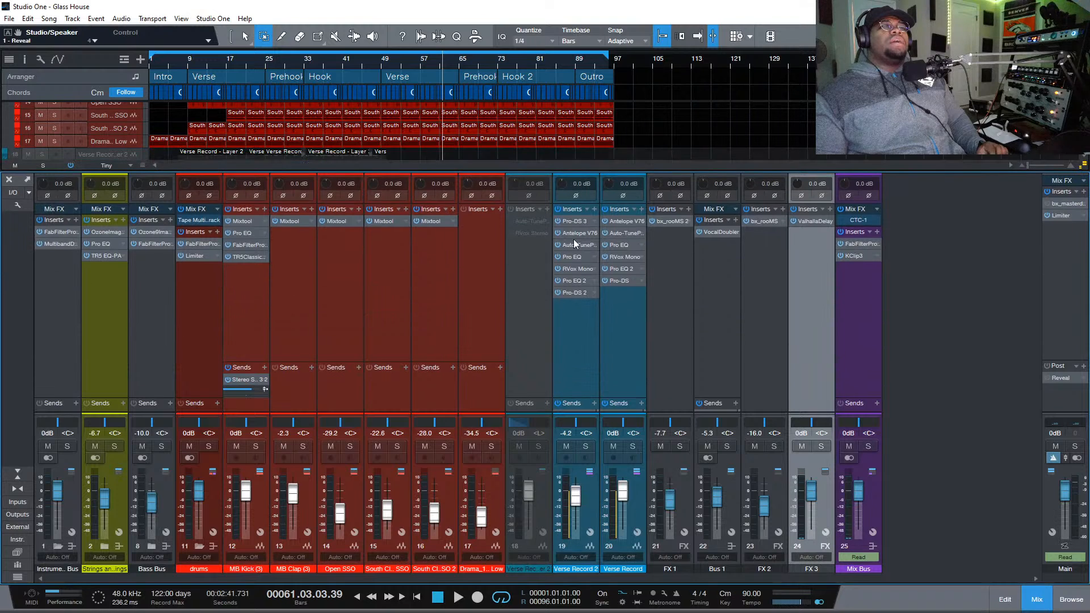
# Insert SSL Native X-Saturator v6 on the Verse Record 2 channel
pyautogui.click(595, 211)
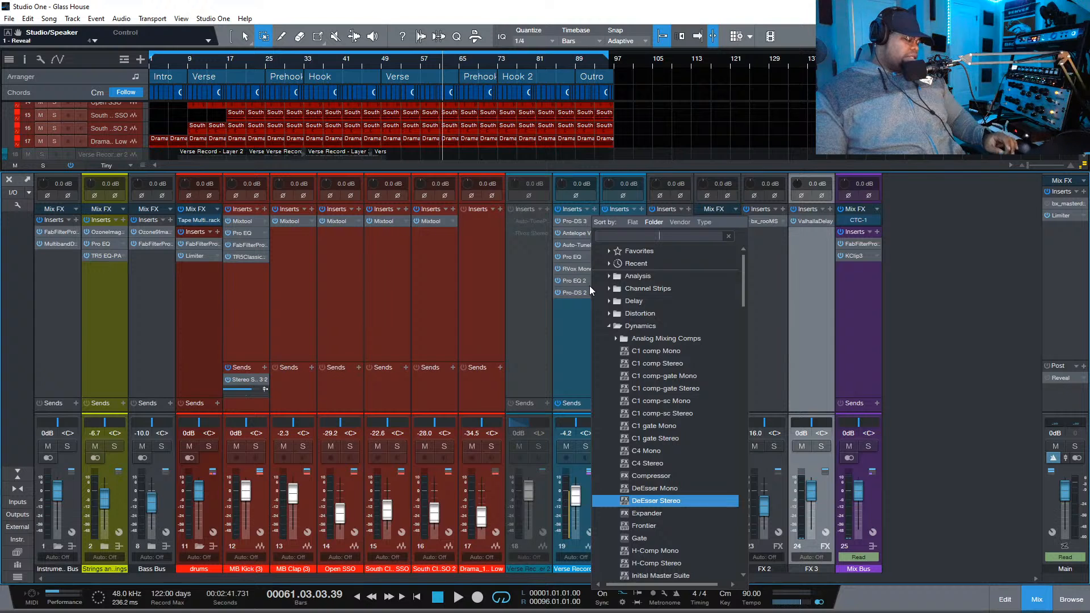
pyautogui.write('ssl')
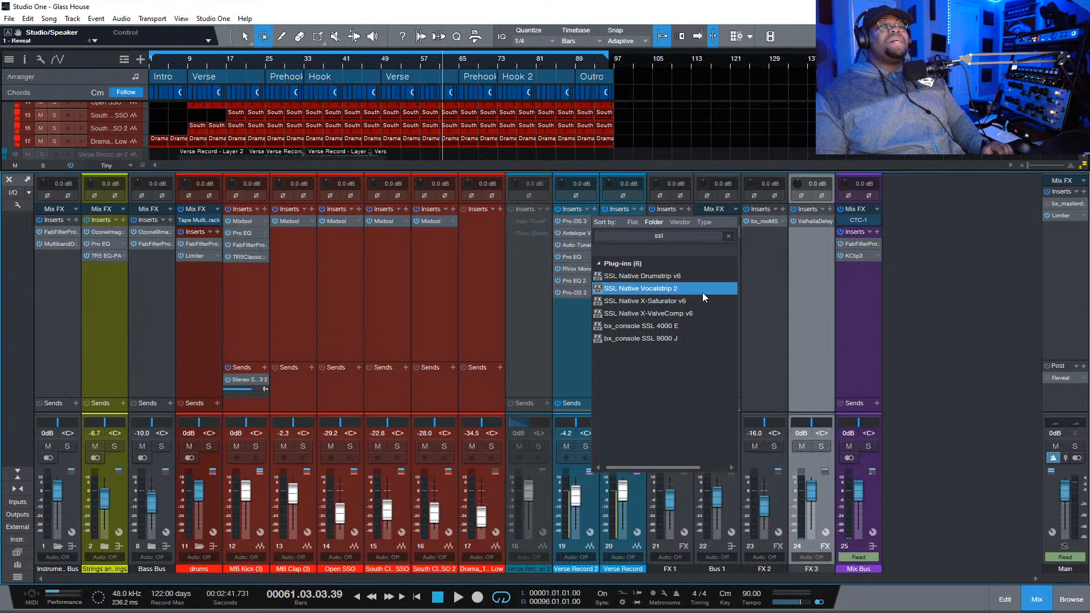
pyautogui.click(694, 299)
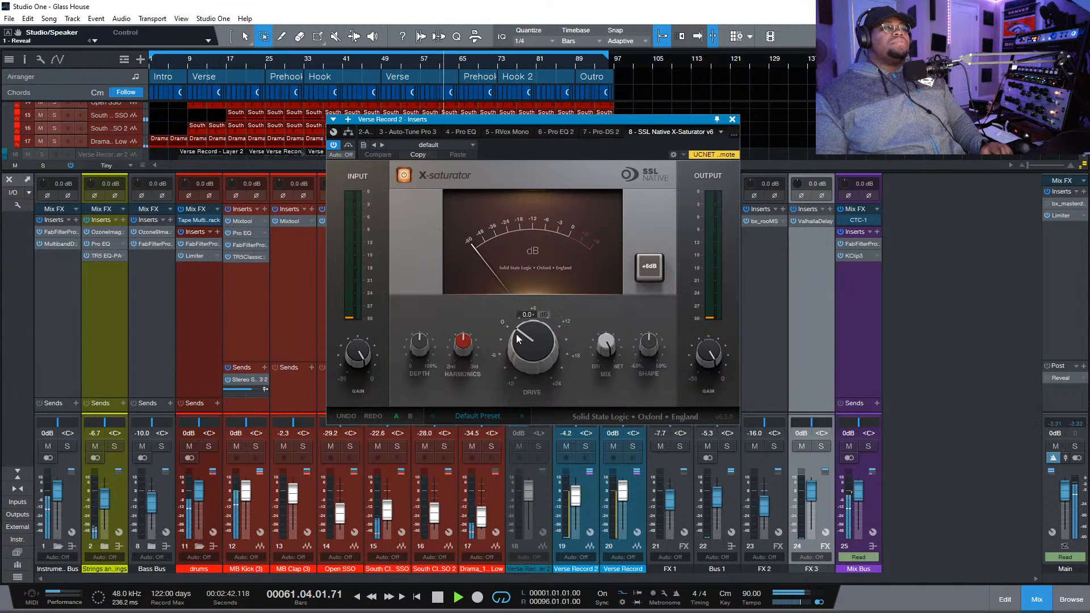
# Place X-Saturator before Pro-DS 2 on Verse Record 2 and copy it to Verse Record ahead of Pro-DS, with playback positioned at bar 9
pyautogui.click(188, 60)
pyautogui.moveTo(508, 120); pyautogui.dragTo(300, 198)
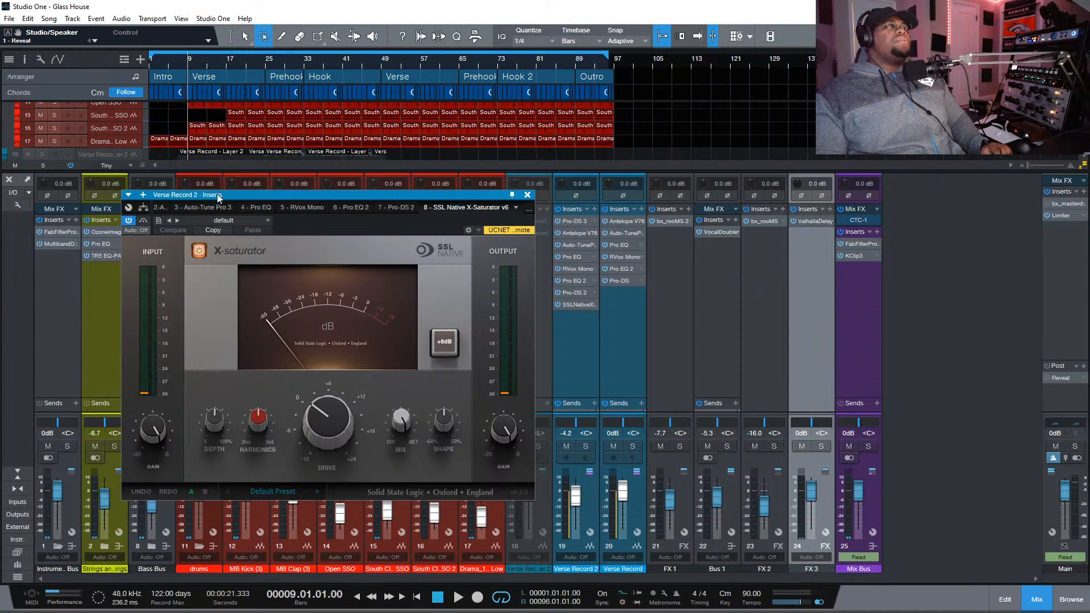
pyautogui.moveTo(576, 309); pyautogui.dragTo(619, 280)
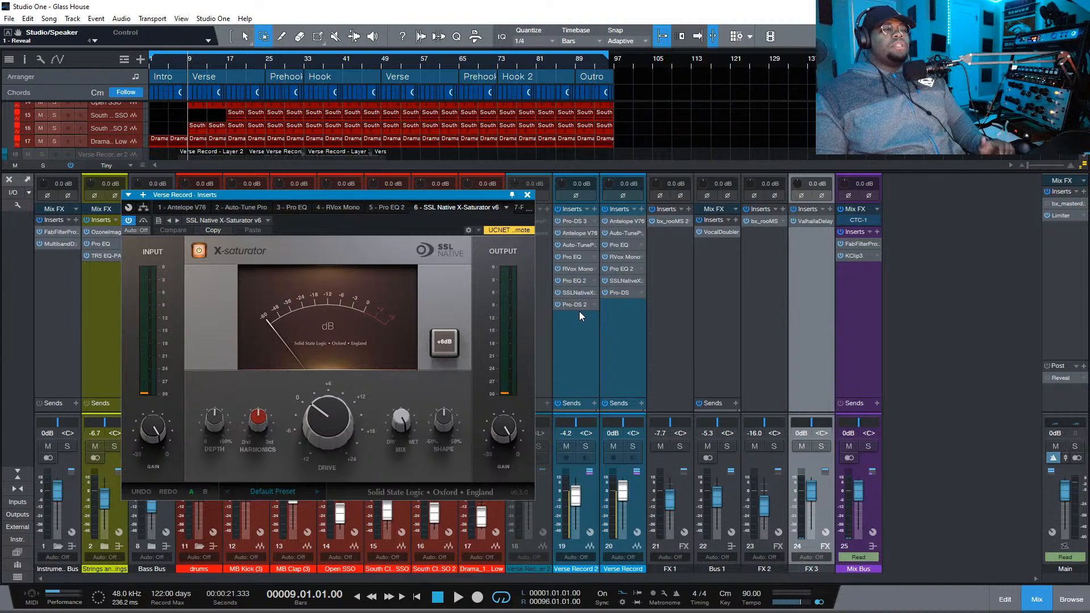
# Solo Verse Record during playback and compare the vocal with X-Saturator bypassed and active, then stop the song
pyautogui.press('space')
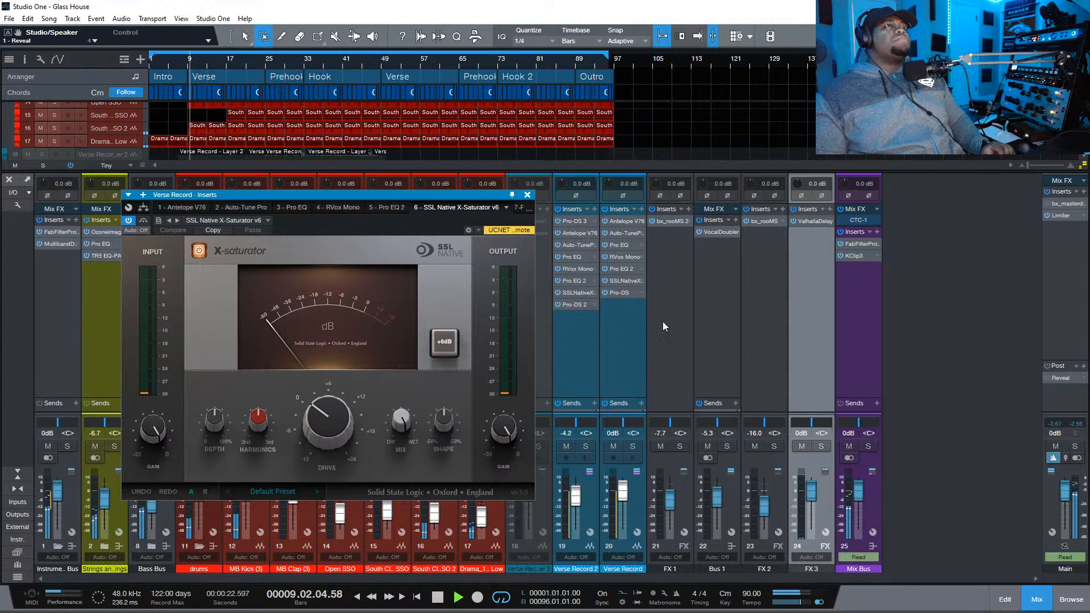
pyautogui.click(617, 338)
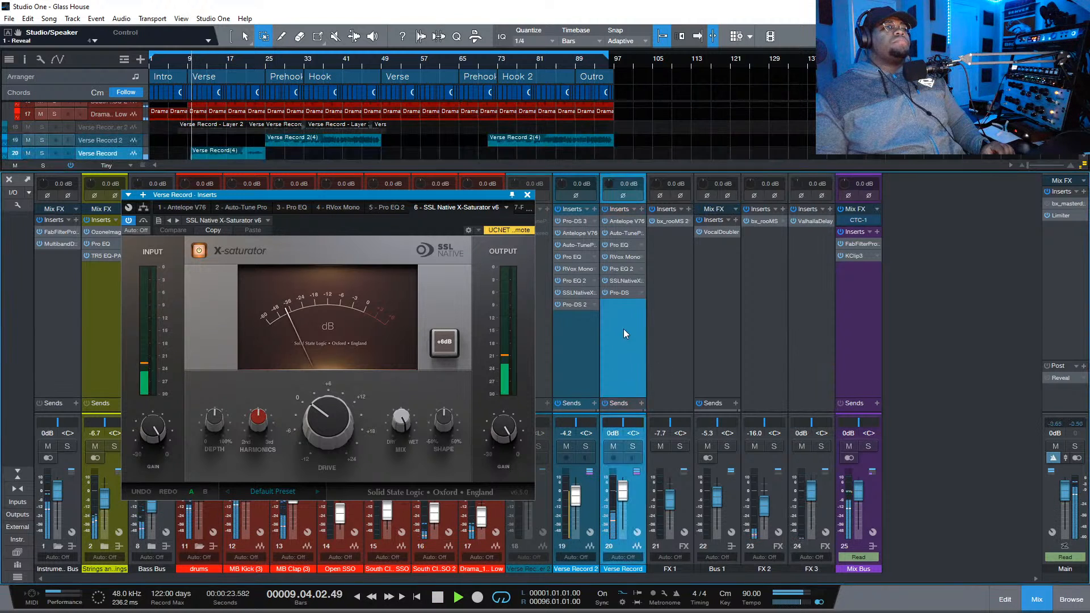
pyautogui.click(633, 447)
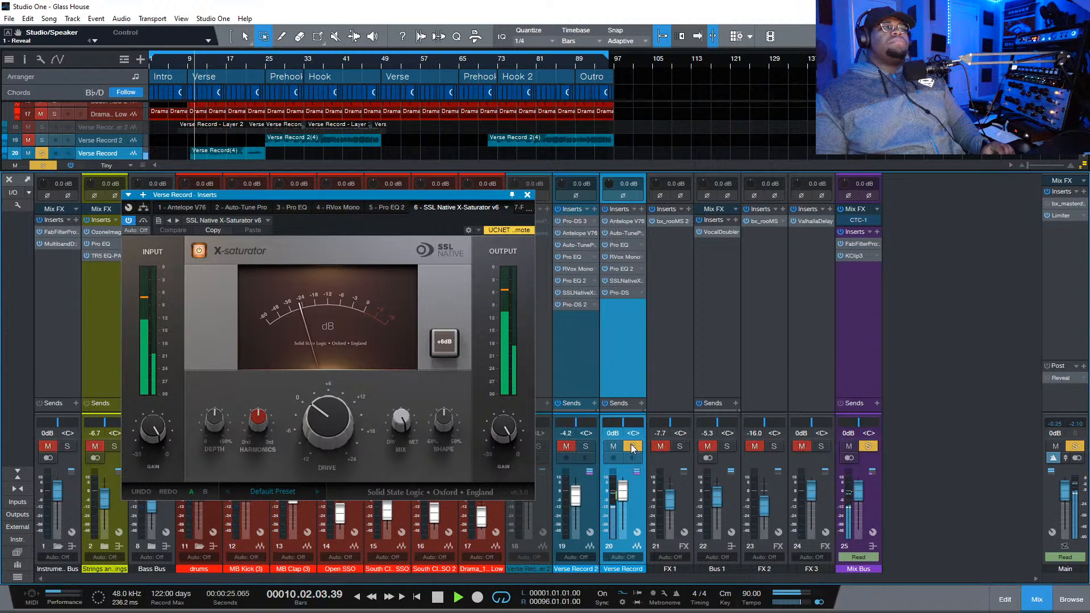
pyautogui.click(200, 250)
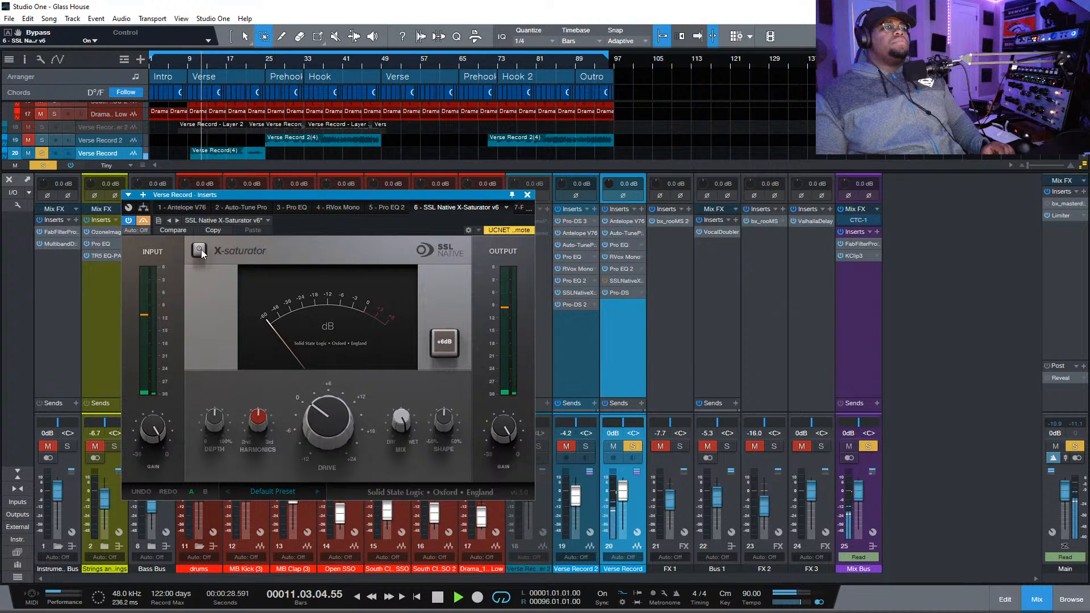
pyautogui.click(200, 251)
pyautogui.press('space')
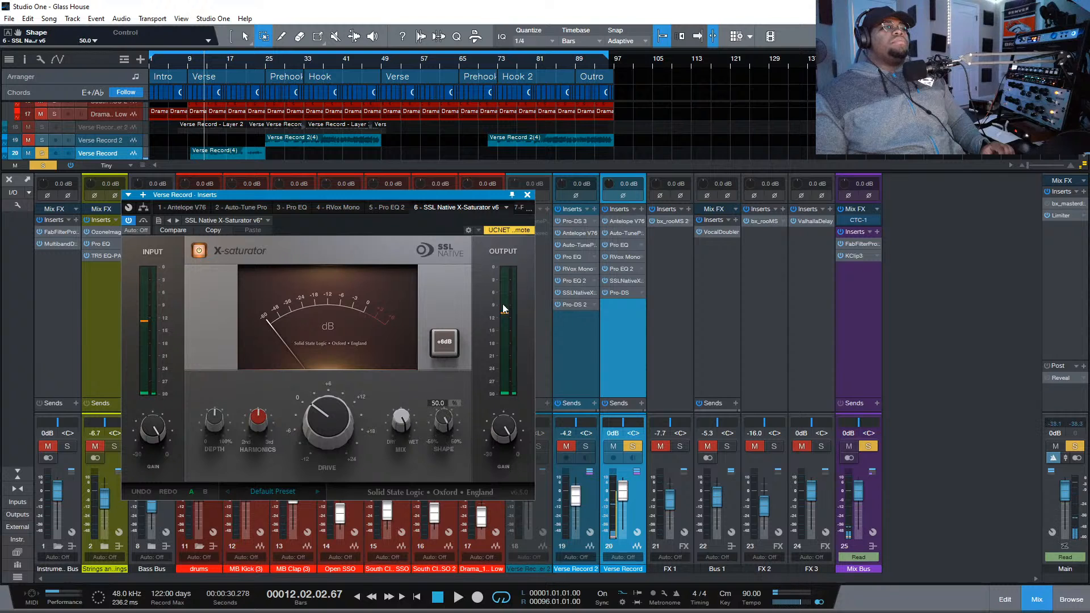
# Play the soloed Verse Record vocal and audition the effect of X-Saturator's Shape control
pyautogui.press('space')
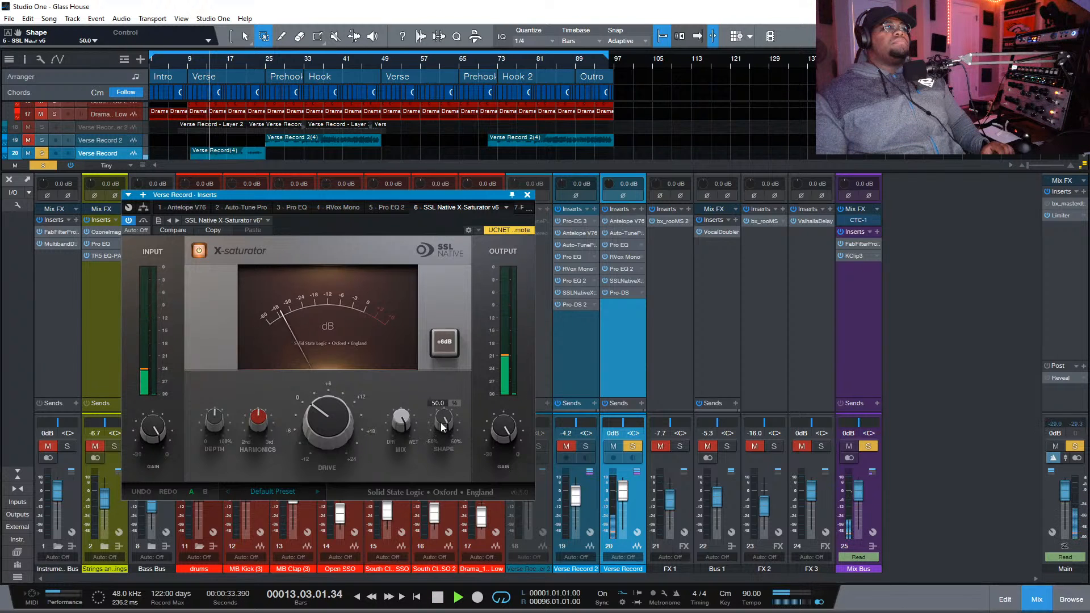
pyautogui.moveTo(441, 423); pyautogui.dragTo(455, 610)
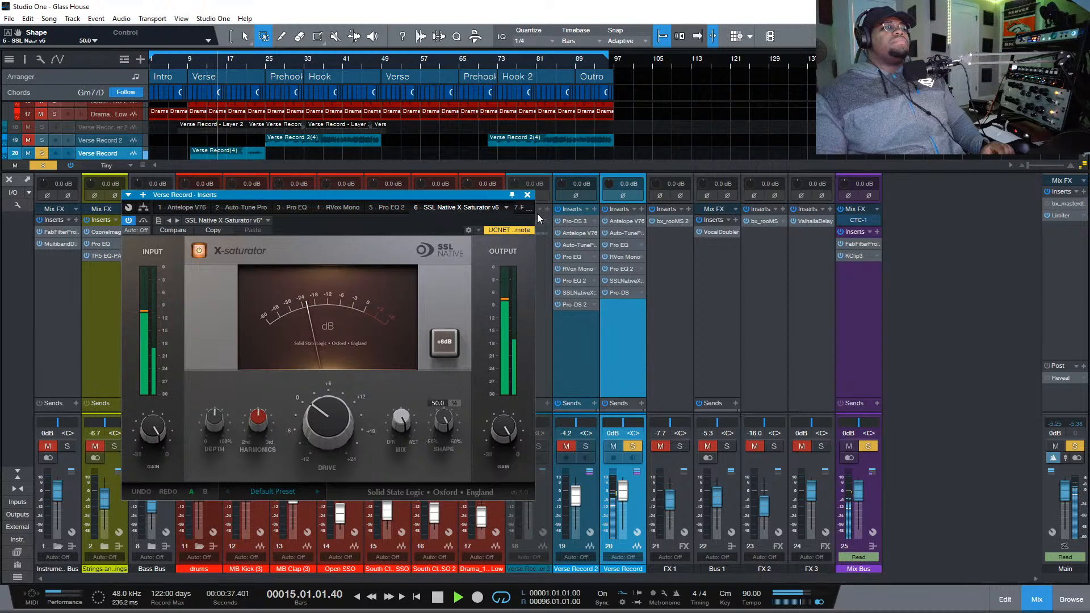
pyautogui.press('space')
pyautogui.moveTo(448, 423)
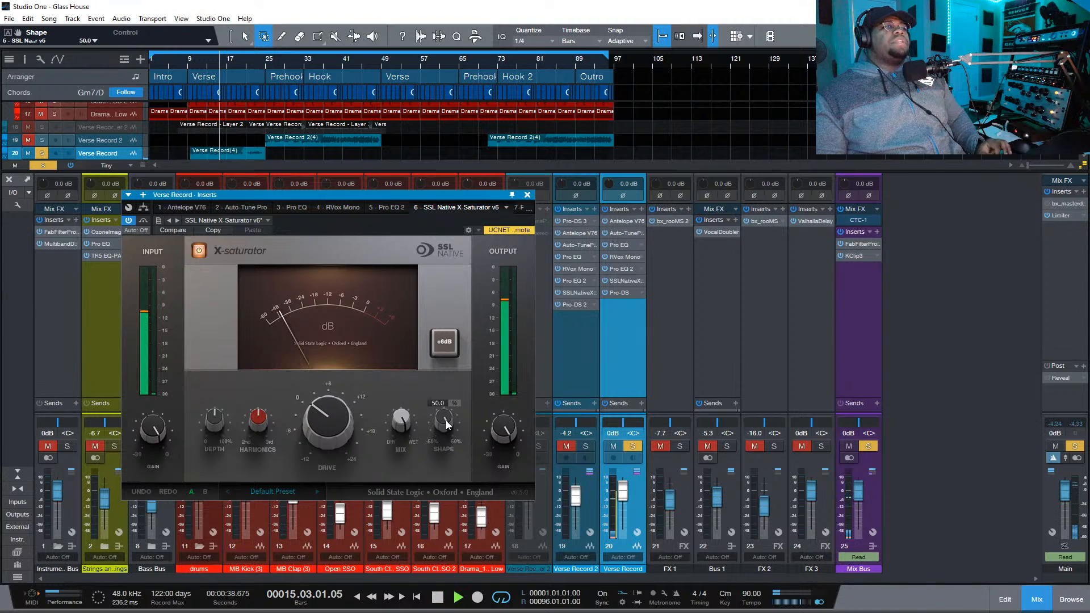
# Compare the soloed Verse Record vocal with X-Saturator's +6dB headroom on and off during playback, leaving it off
pyautogui.click(450, 348)
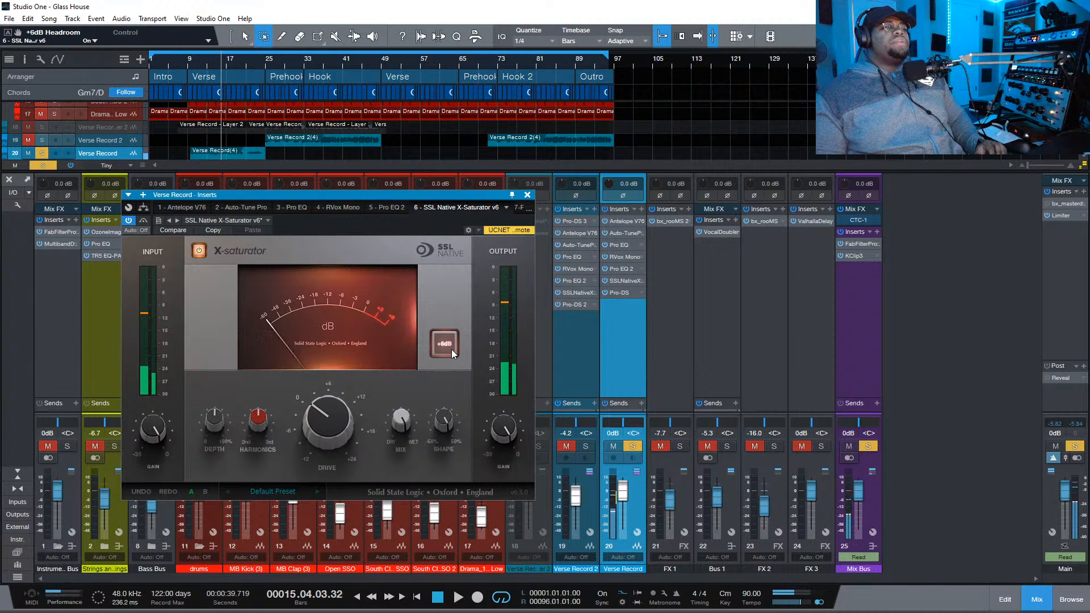
pyautogui.press('space')
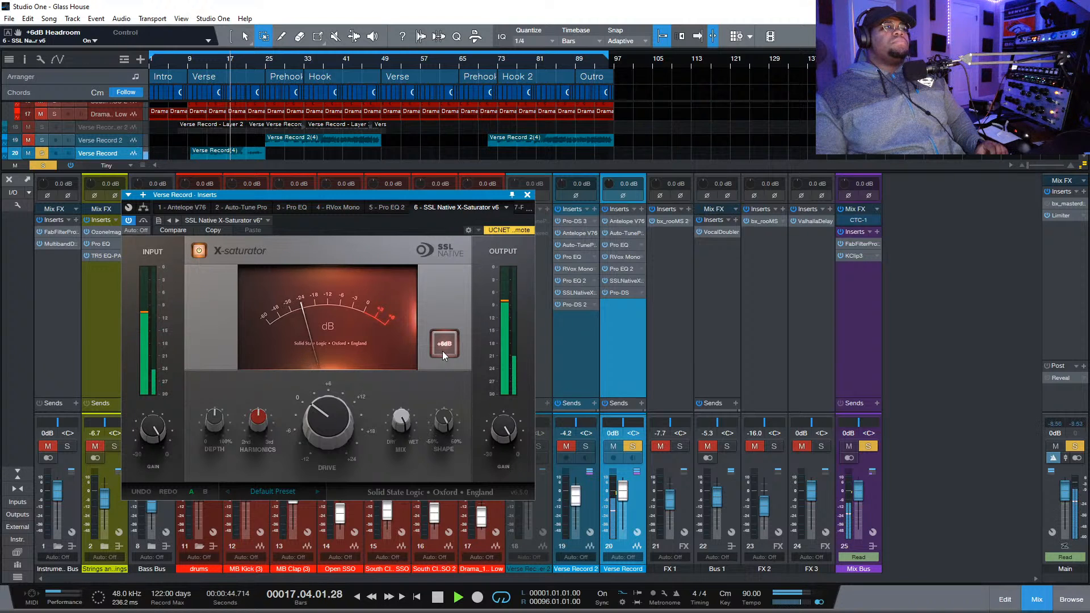
pyautogui.click(444, 347)
pyautogui.click(447, 350)
pyautogui.click(448, 351)
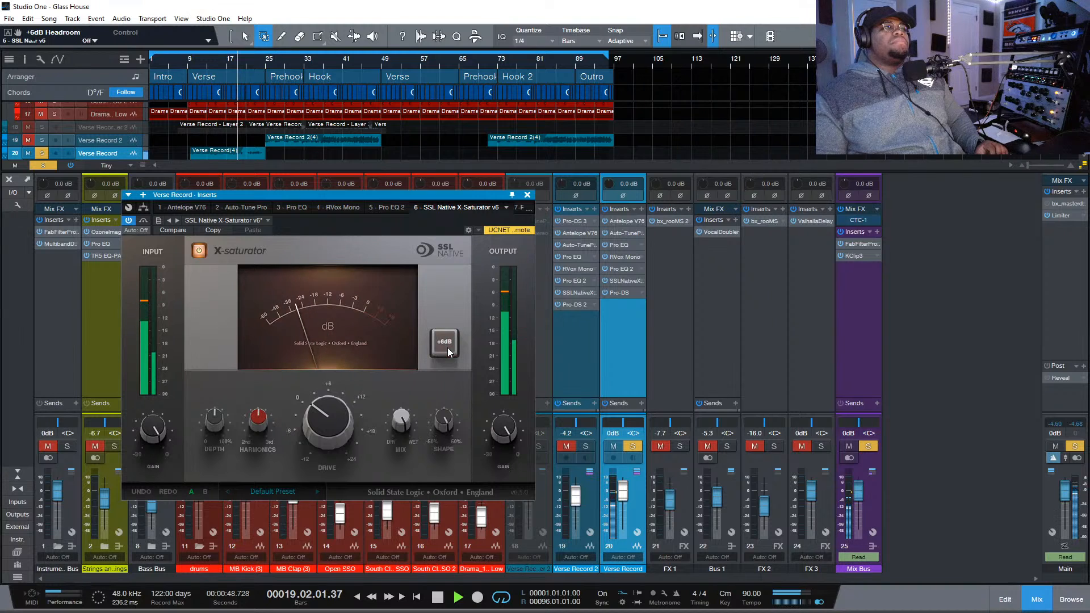
pyautogui.click(434, 351)
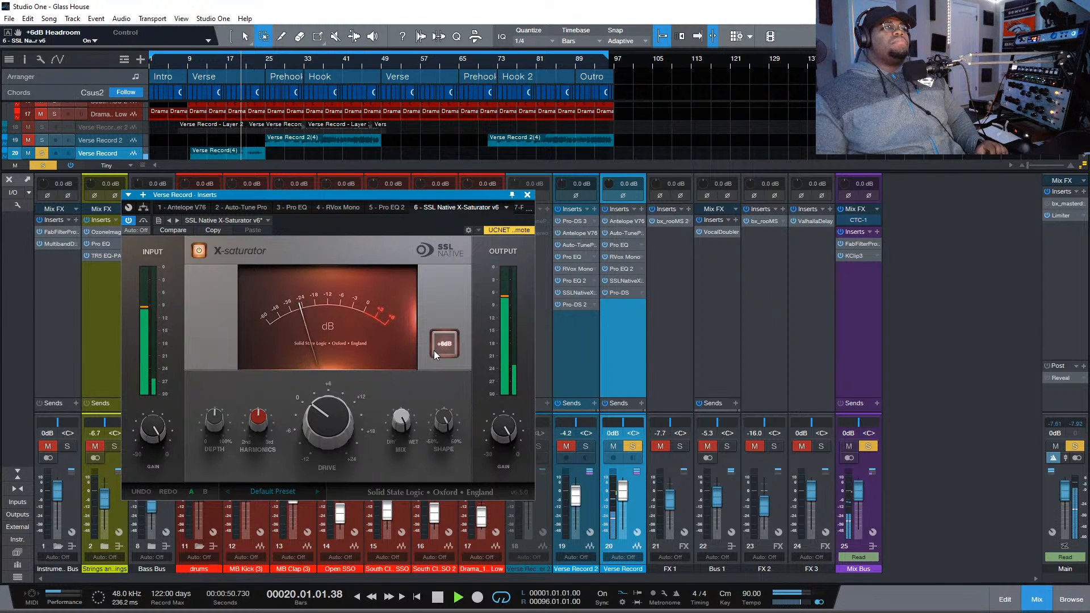
pyautogui.click(433, 350)
# Try different Harmonics amounts on Verse Record's X-Saturator during playback, settling on 66, and raise its Depth
pyautogui.moveTo(259, 410); pyautogui.dragTo(274, 355)
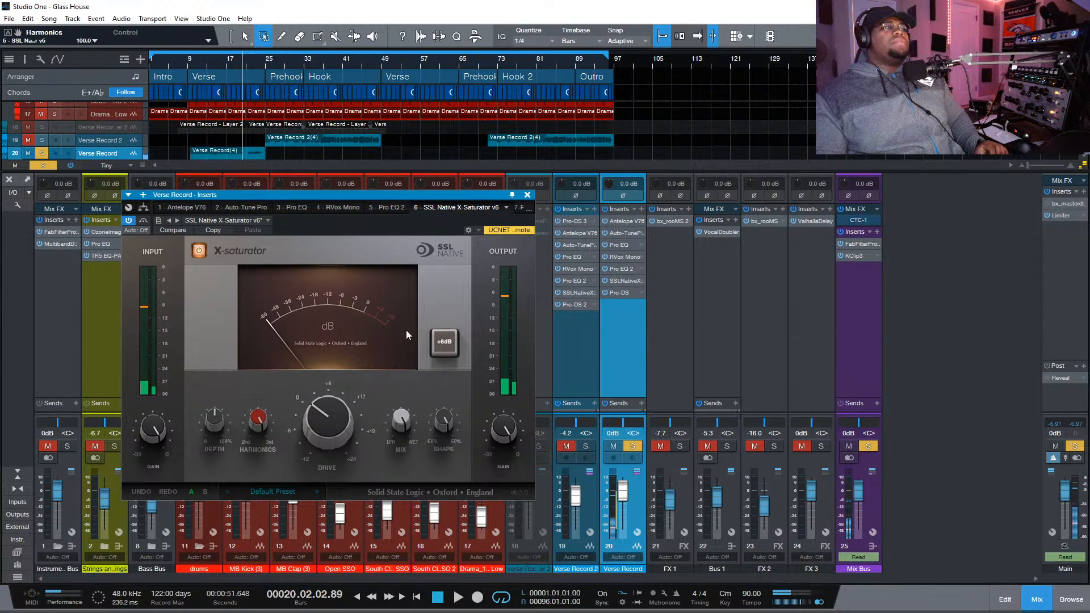
pyautogui.press('space')
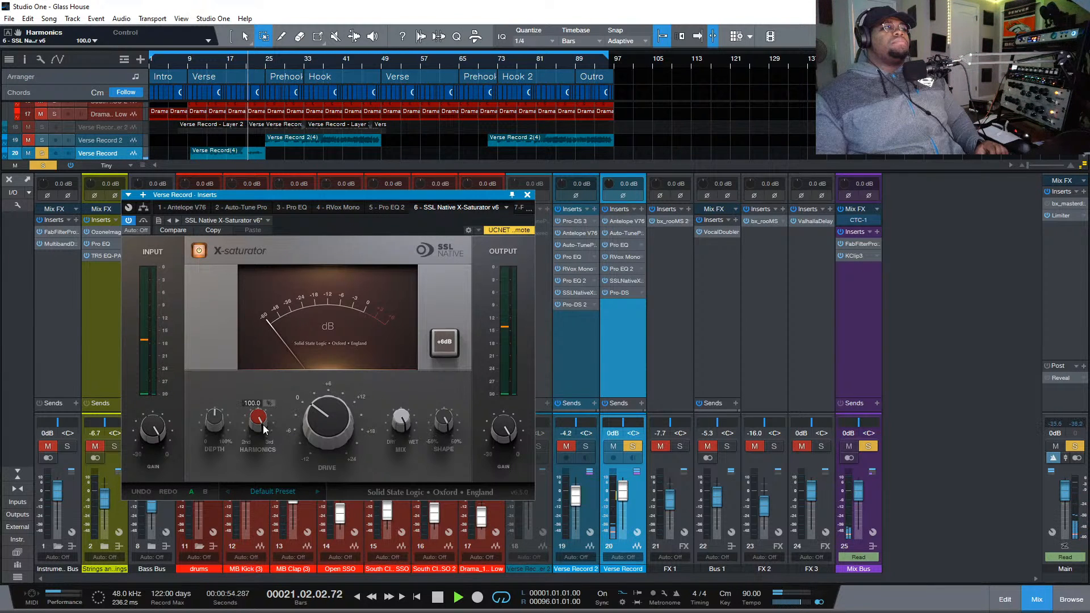
pyautogui.moveTo(260, 421); pyautogui.dragTo(262, 486)
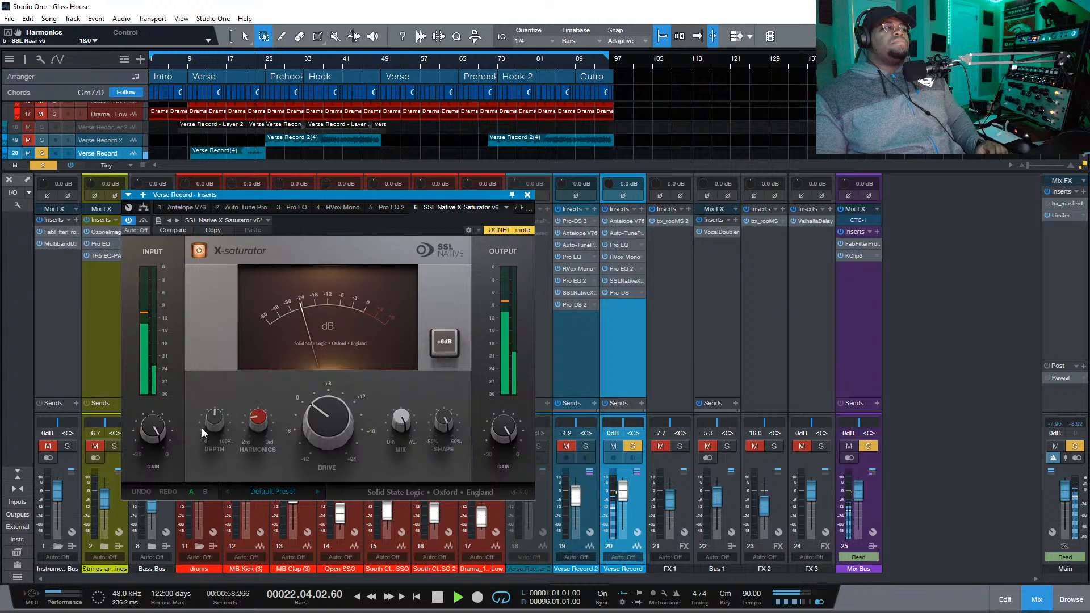
pyautogui.moveTo(214, 421); pyautogui.dragTo(283, 385)
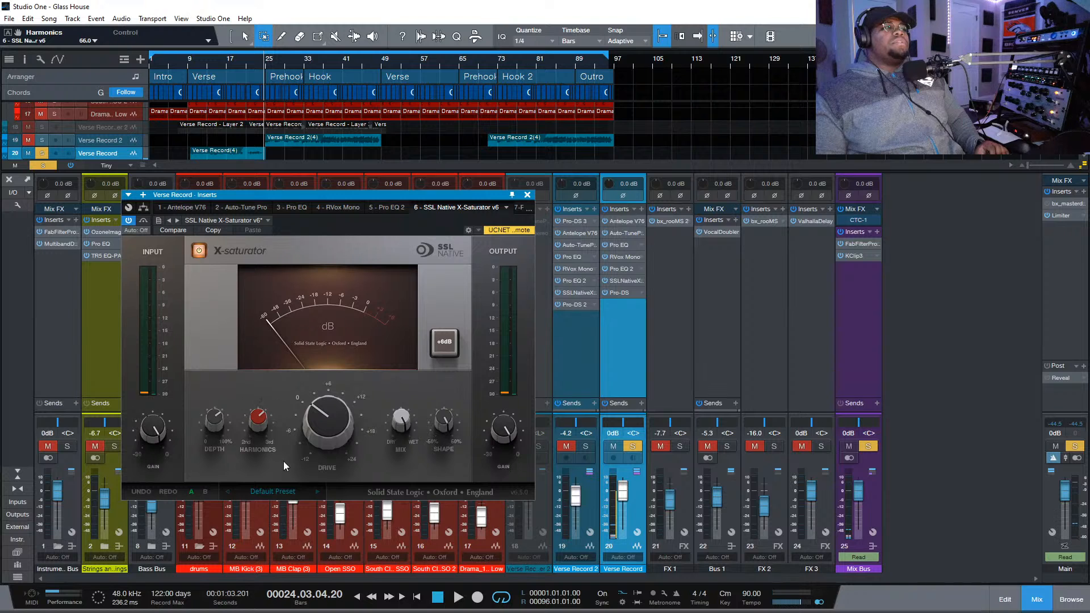
# Browse X-Saturator's preset list, including the producer presets, and close it without loading one
pyautogui.click(275, 488)
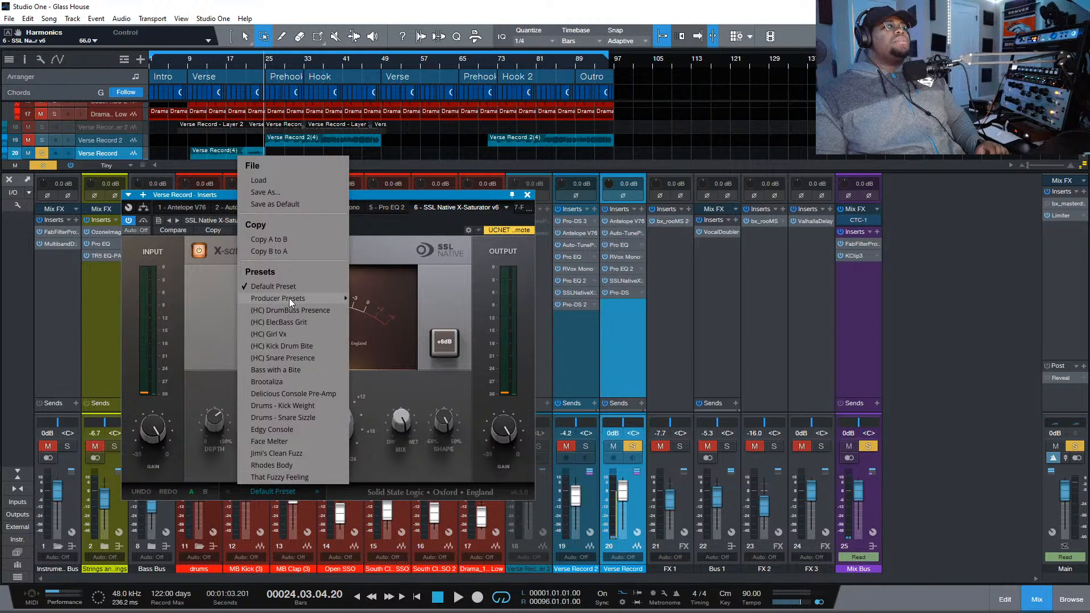
pyautogui.moveTo(291, 297)
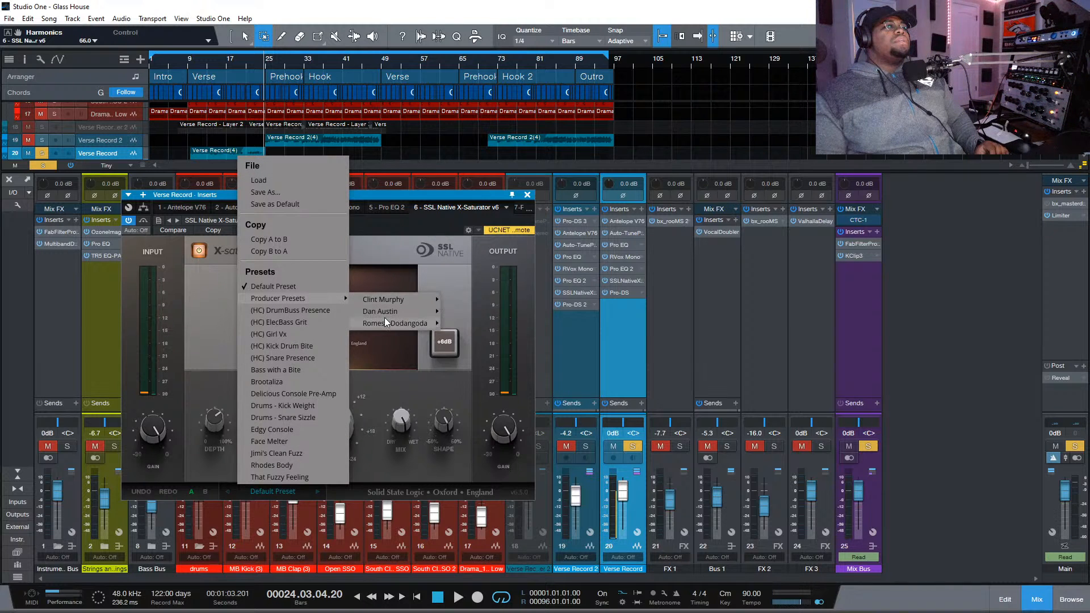
pyautogui.click(445, 278)
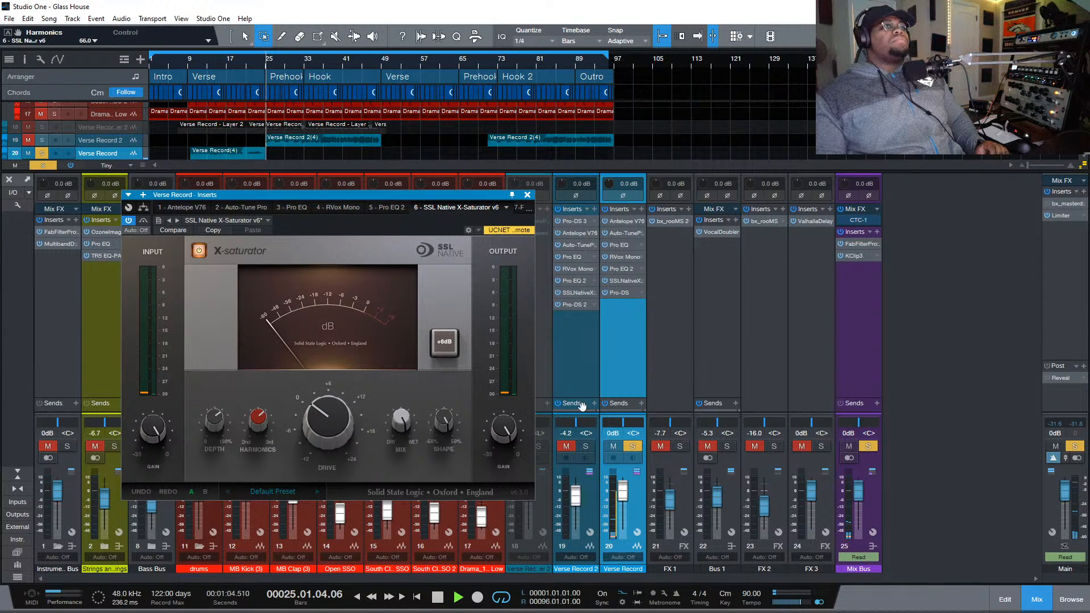
# Unsolo Verse Record and replace the X-Saturator settings on Verse Record 2 with those from Verse Record
pyautogui.click(633, 447)
pyautogui.press('space')
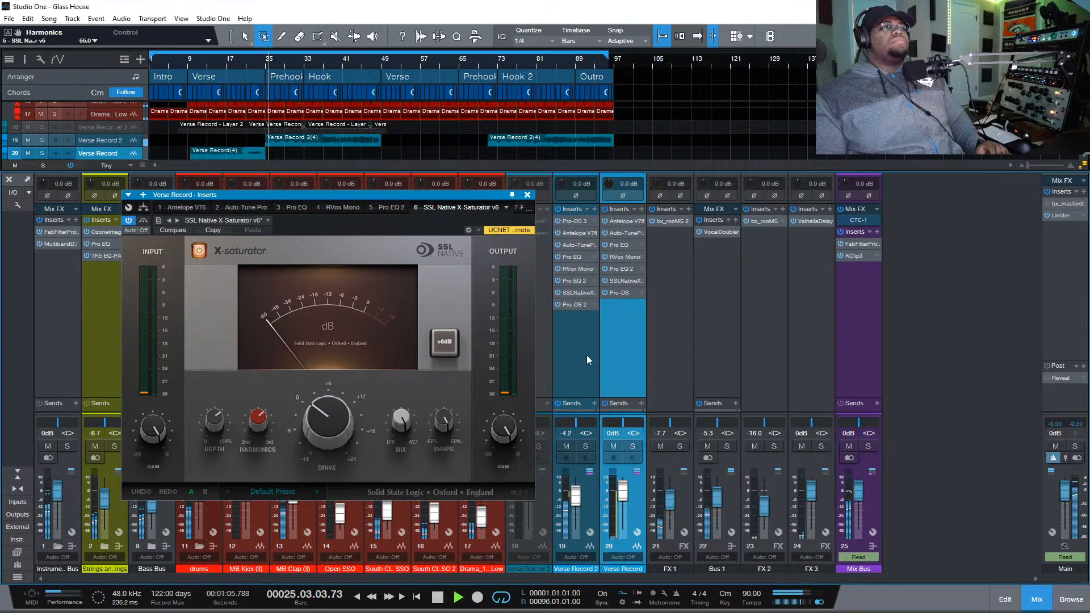
pyautogui.doubleClick(587, 294)
pyautogui.moveTo(617, 280); pyautogui.dragTo(578, 295)
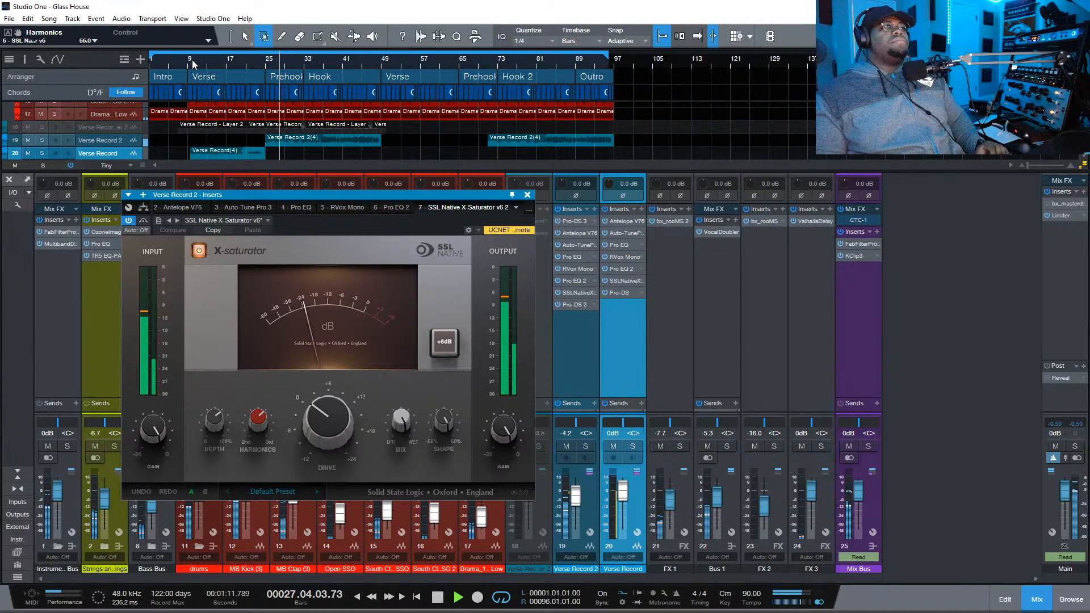
# Play the song from bar 9 and set the output gain of Verse Record's X-Saturator to -2 dB
pyautogui.press('space')
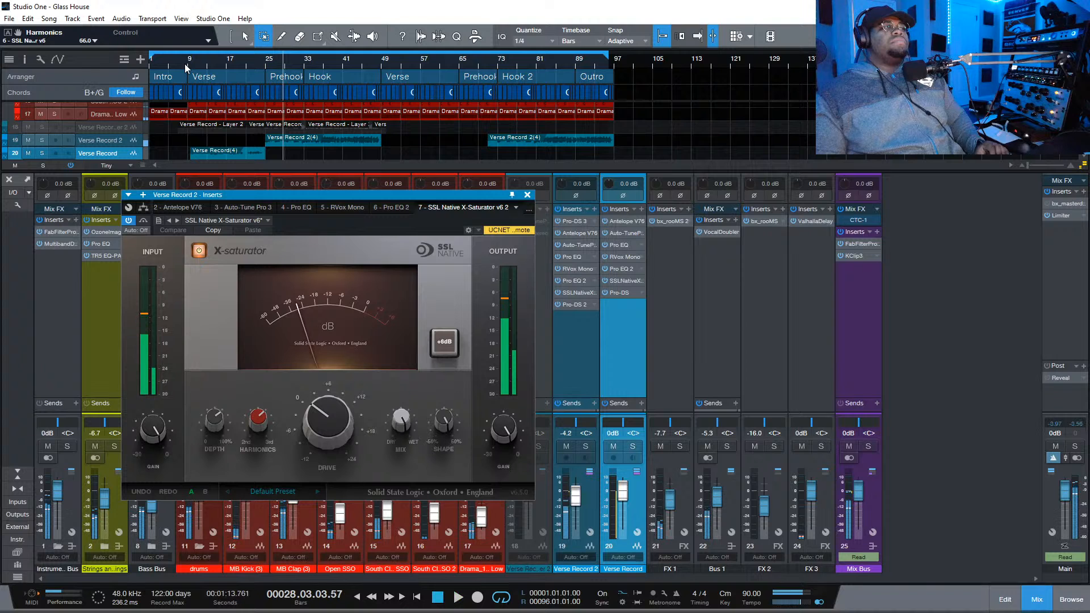
pyautogui.click(190, 59)
pyautogui.press('space')
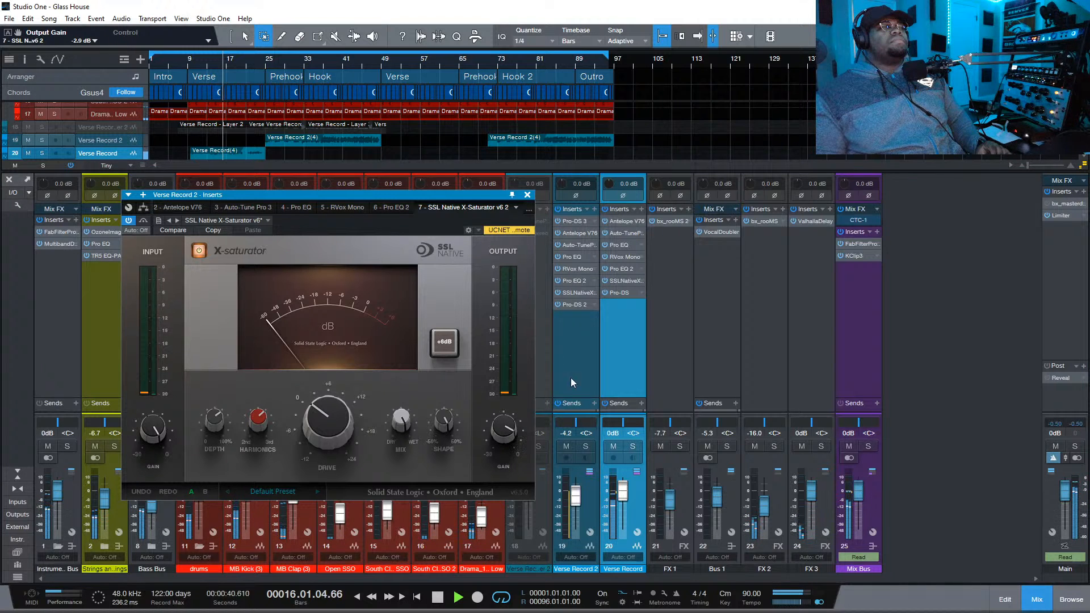
pyautogui.click(585, 291)
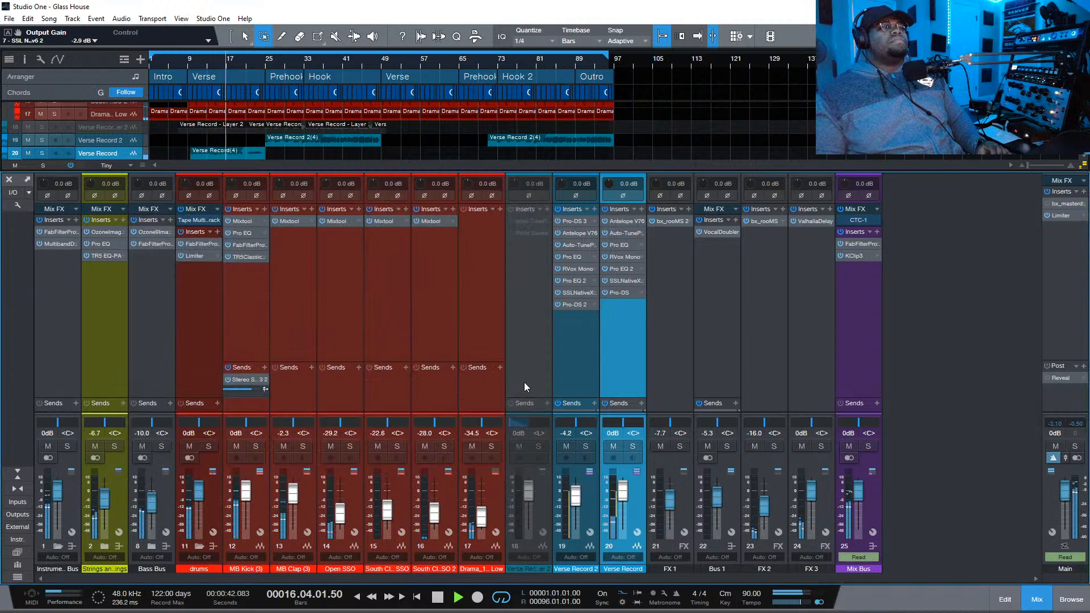
pyautogui.click(577, 293)
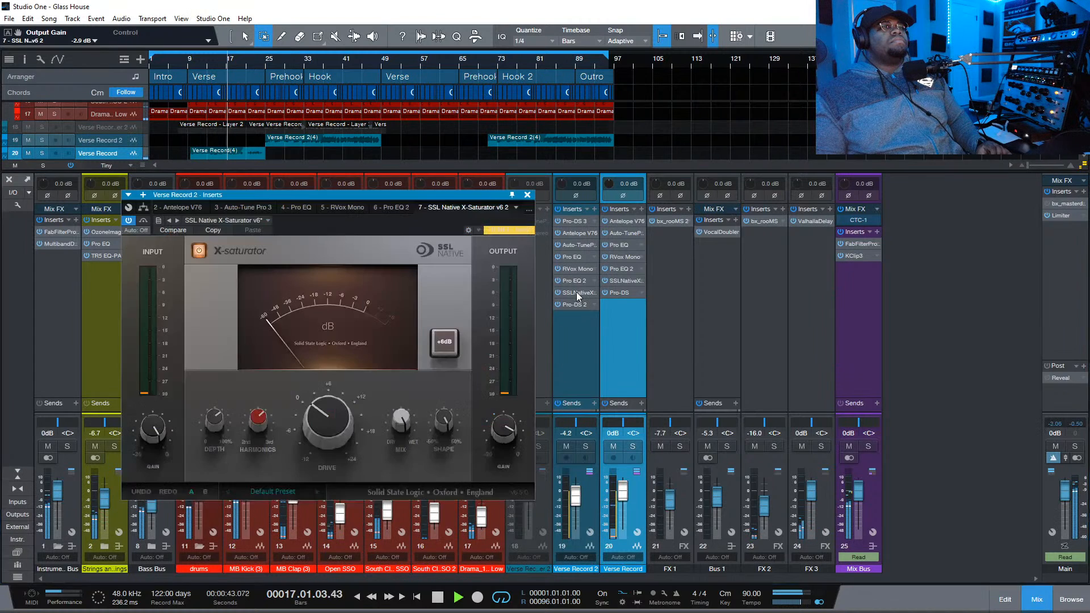
pyautogui.click(618, 286)
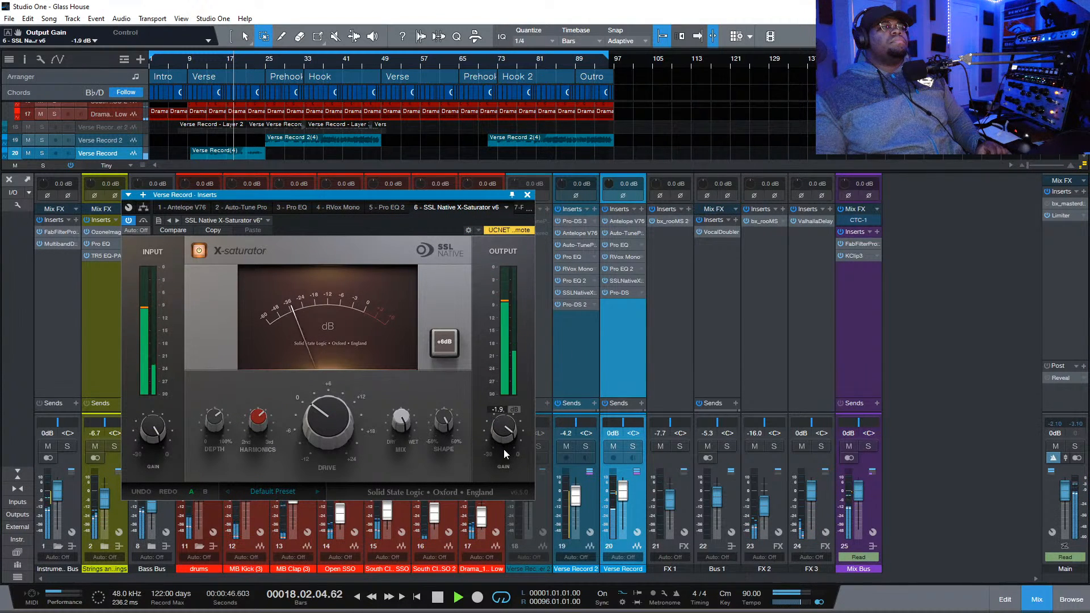
pyautogui.moveTo(511, 430); pyautogui.dragTo(507, 425)
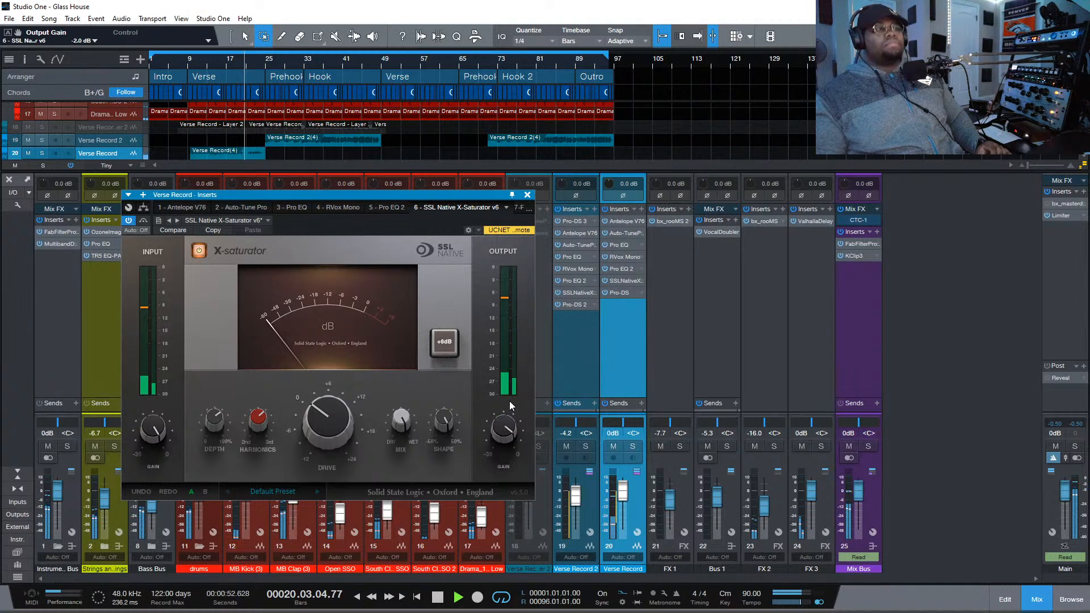
# Set the output gain of Verse Record 2's X-Saturator to -2 dB
pyautogui.click(566, 331)
pyautogui.click(507, 440)
pyautogui.write('-2')
pyautogui.press('Return')
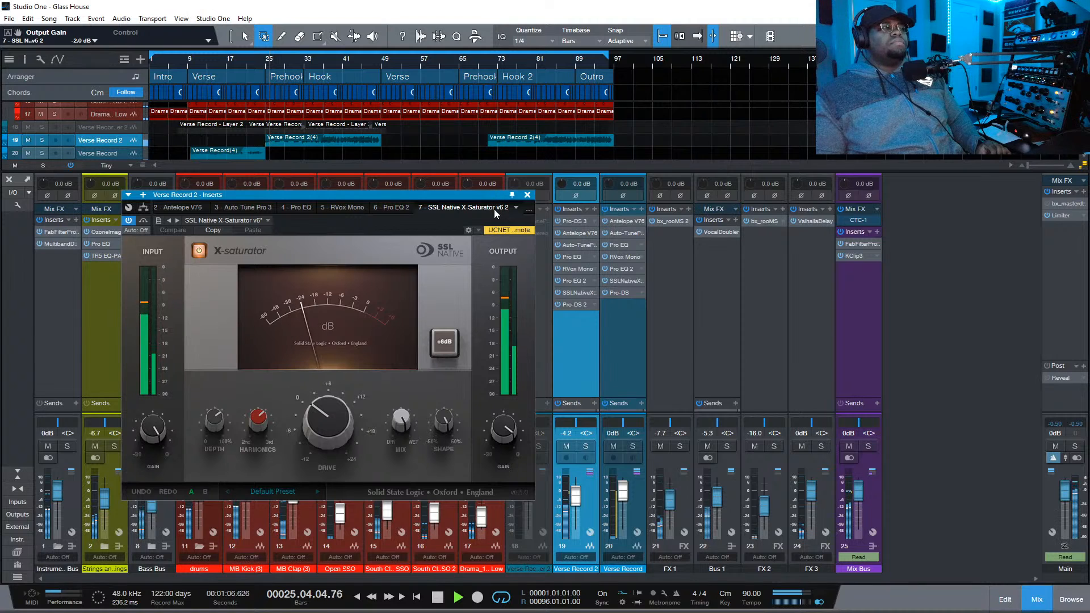
# Try Drive between -5 and about 10 dB on Verse Record 2's X-Saturator with +6dB headroom on and off, resetting Drive to 0 dB
pyautogui.moveTo(338, 458); pyautogui.dragTo(330, 424)
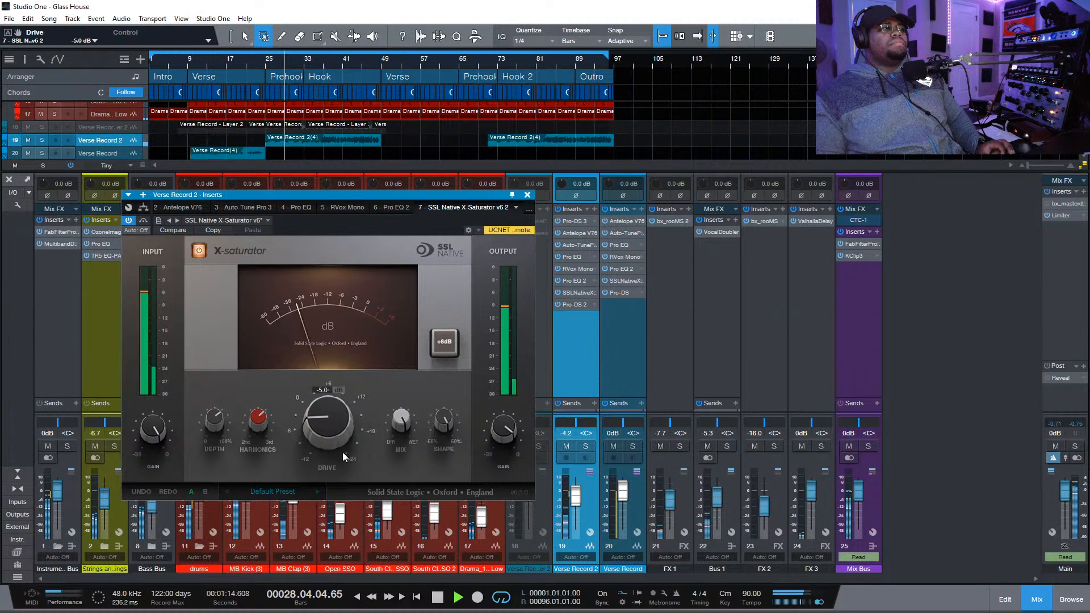
pyautogui.doubleClick(339, 430)
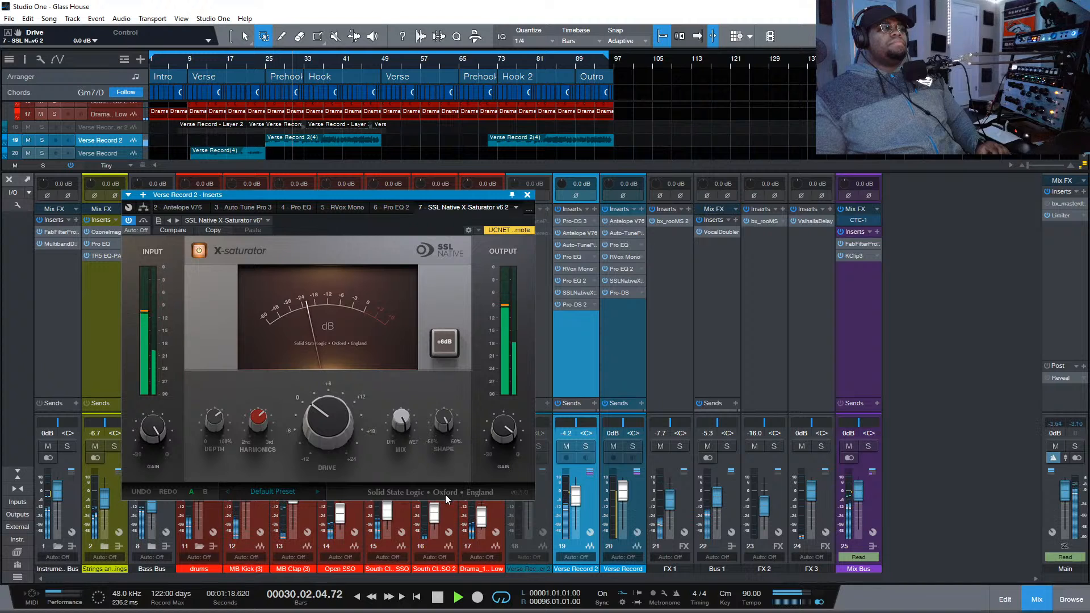
pyautogui.click(455, 350)
pyautogui.moveTo(325, 428); pyautogui.dragTo(336, 402)
pyautogui.click(445, 351)
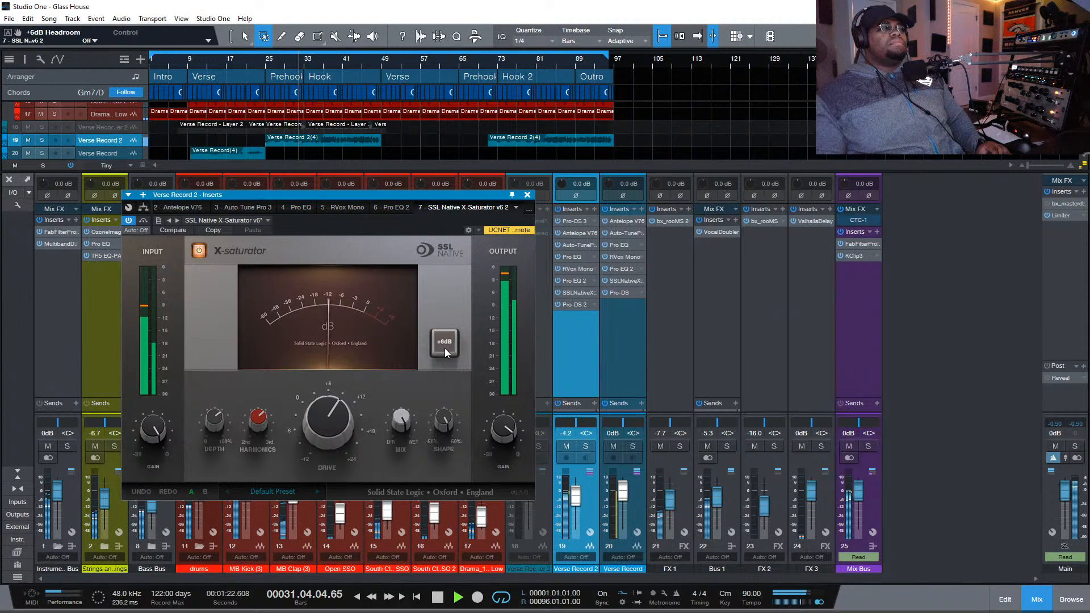
pyautogui.click(446, 349)
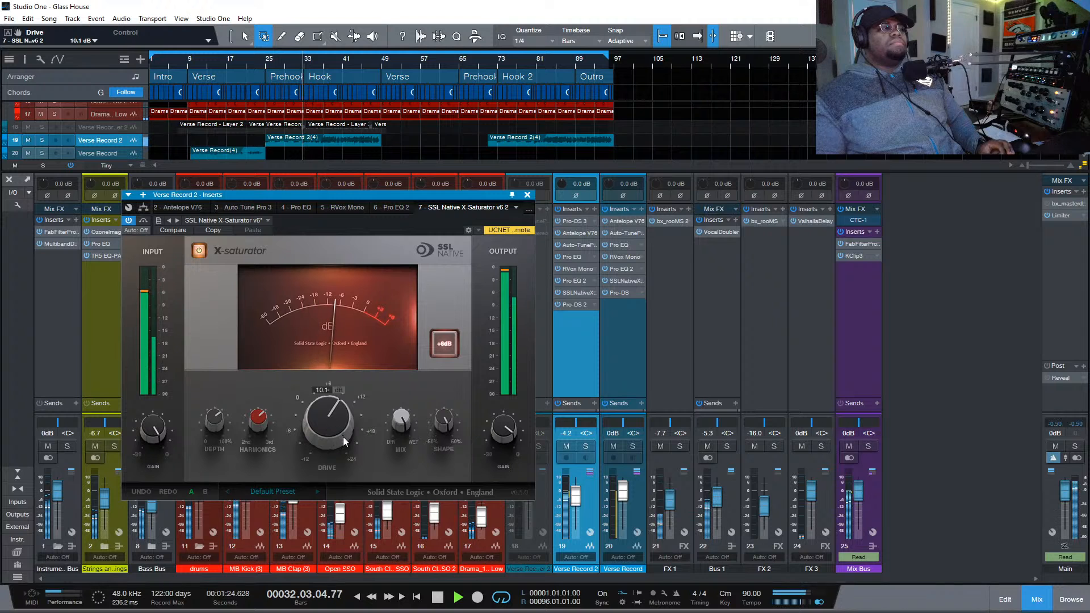
pyautogui.doubleClick(325, 423)
pyautogui.click(439, 350)
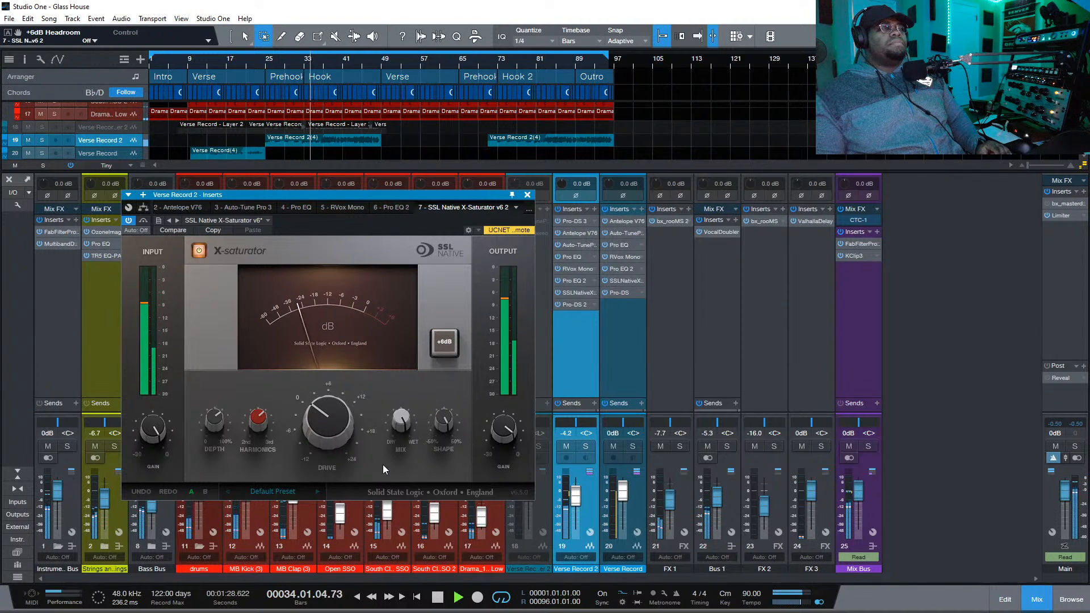
# Save the song, copy Verse Record's X-Saturator to the Mix Bus after KClip3, and open that copy during playback
pyautogui.hotkey('ctrl', 's')
pyautogui.press('space')
pyautogui.moveTo(623, 281); pyautogui.dragTo(854, 291)
pyautogui.press('space')
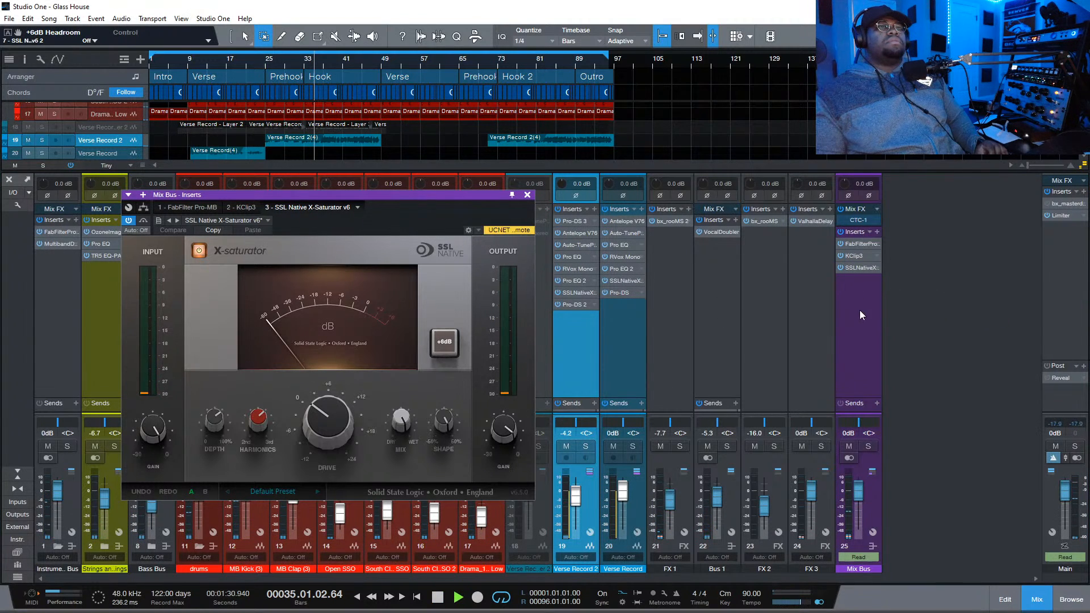
pyautogui.click(854, 264)
pyautogui.click(855, 276)
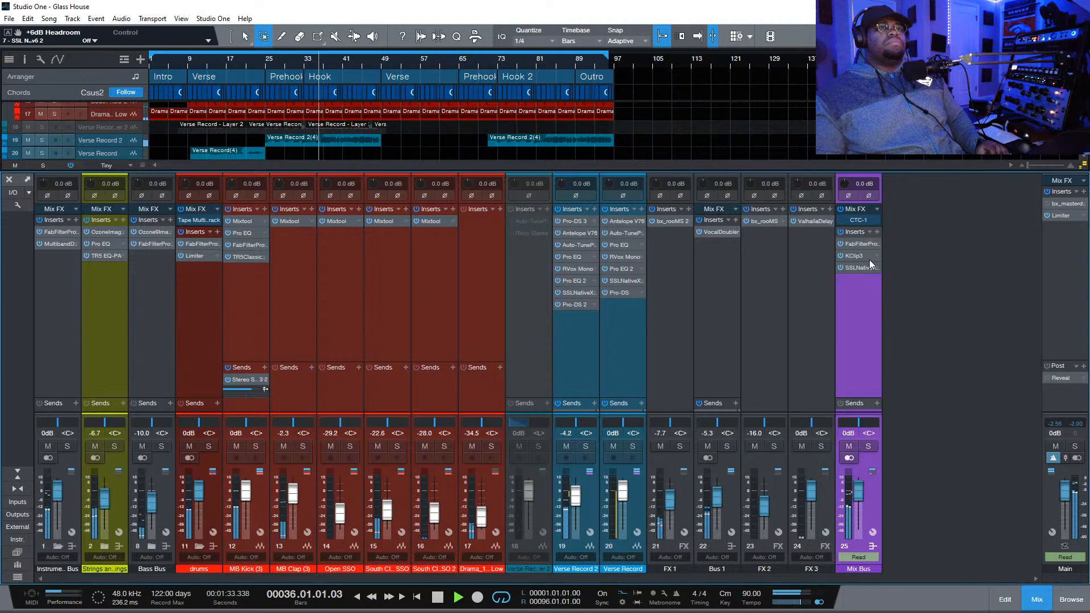
pyautogui.click(860, 268)
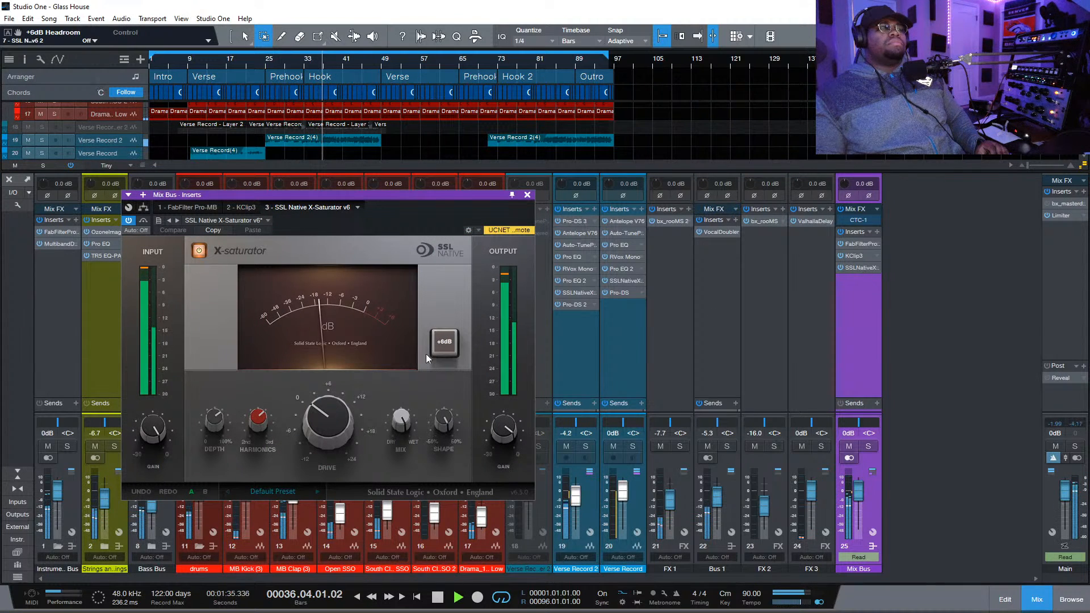
# Load the RD Rock Mix Saturator producer preset in the Mix Bus X-Saturator and play the song to hear it
pyautogui.click(271, 489)
pyautogui.moveTo(312, 296)
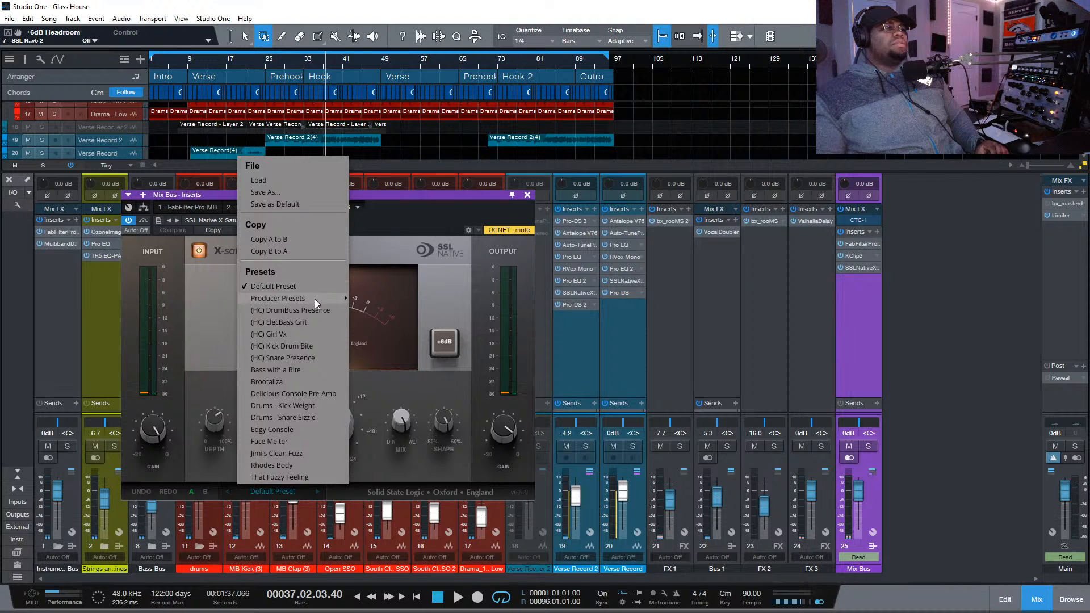
pyautogui.moveTo(409, 317)
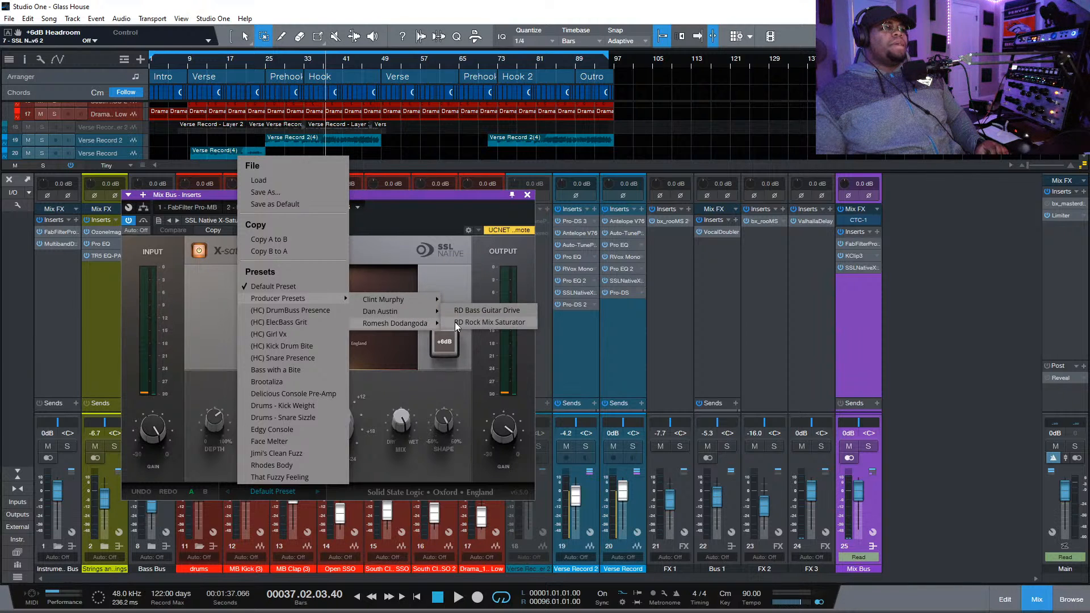
pyautogui.click(455, 322)
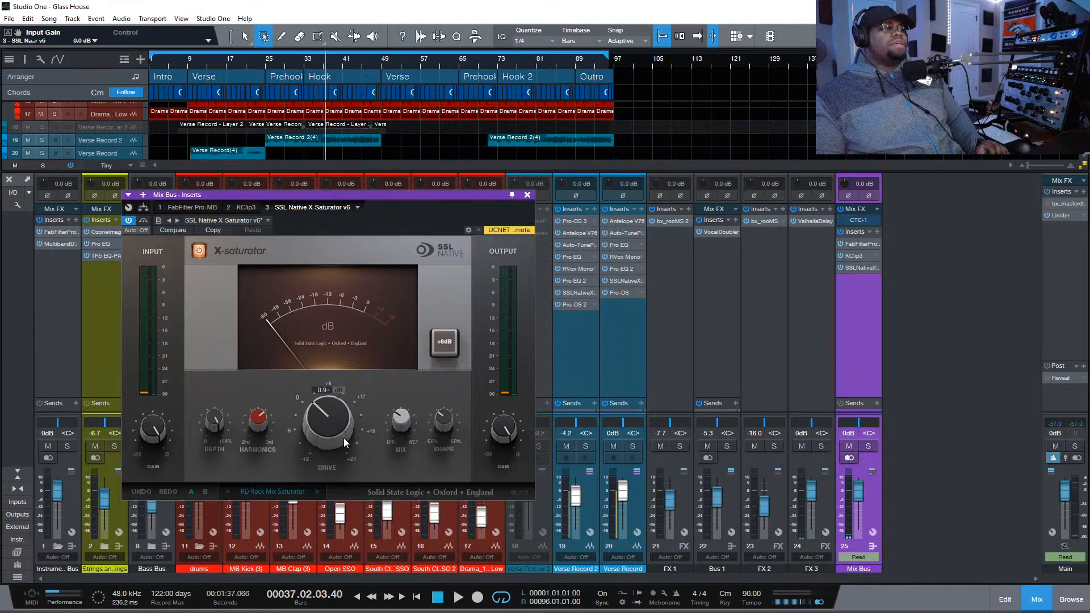
pyautogui.press('space')
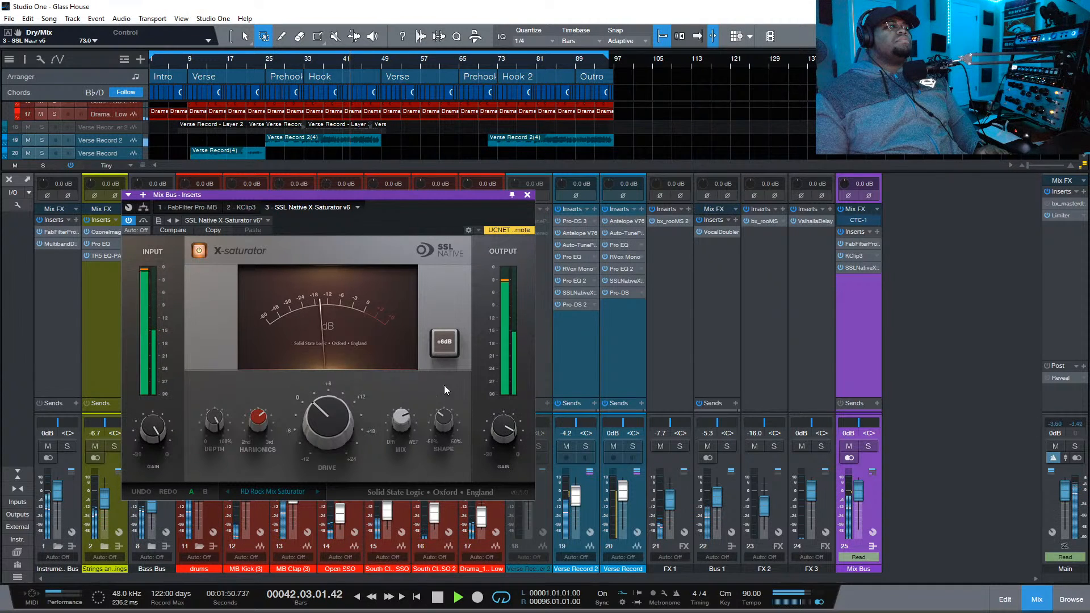
# Compare the Mix Bus with X-Saturator bypassed and active during playback, and stop the song
pyautogui.click(201, 255)
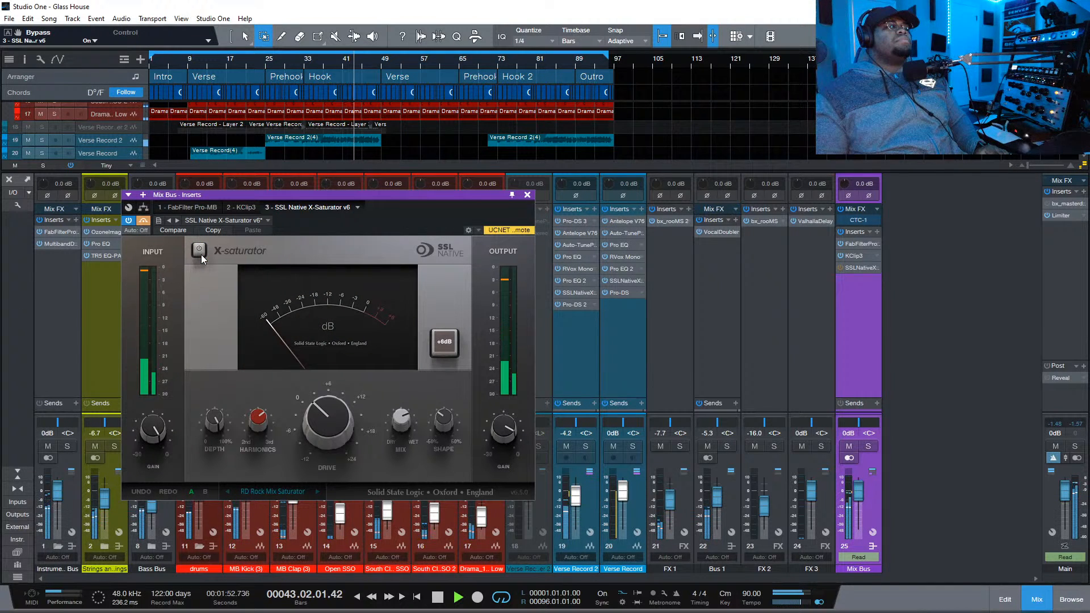
pyautogui.click(201, 254)
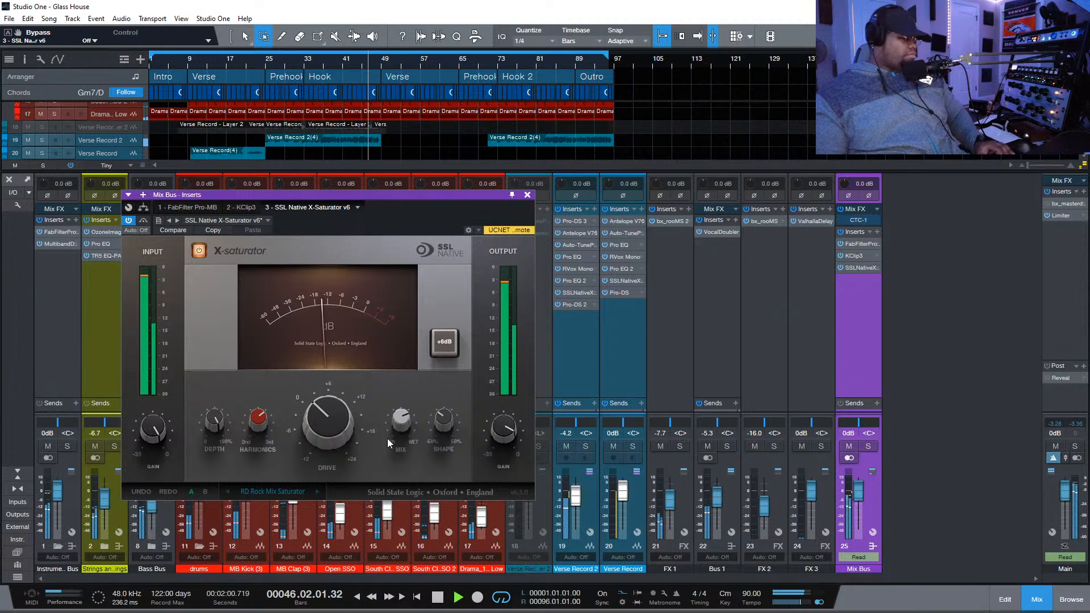
pyautogui.press('space')
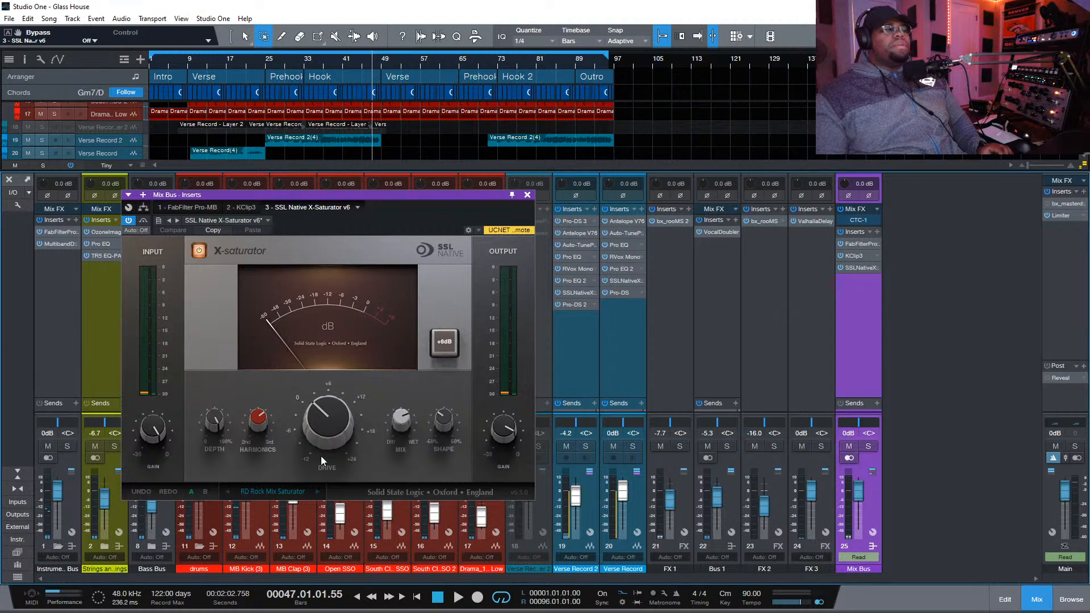
# Set the Mix Bus X-Saturator's output gain to -0.2 dB, Drive to 5.2 dB and Harmonics to 56 during playback
pyautogui.moveTo(344, 422)
pyautogui.moveTo(349, 424); pyautogui.dragTo(346, 428)
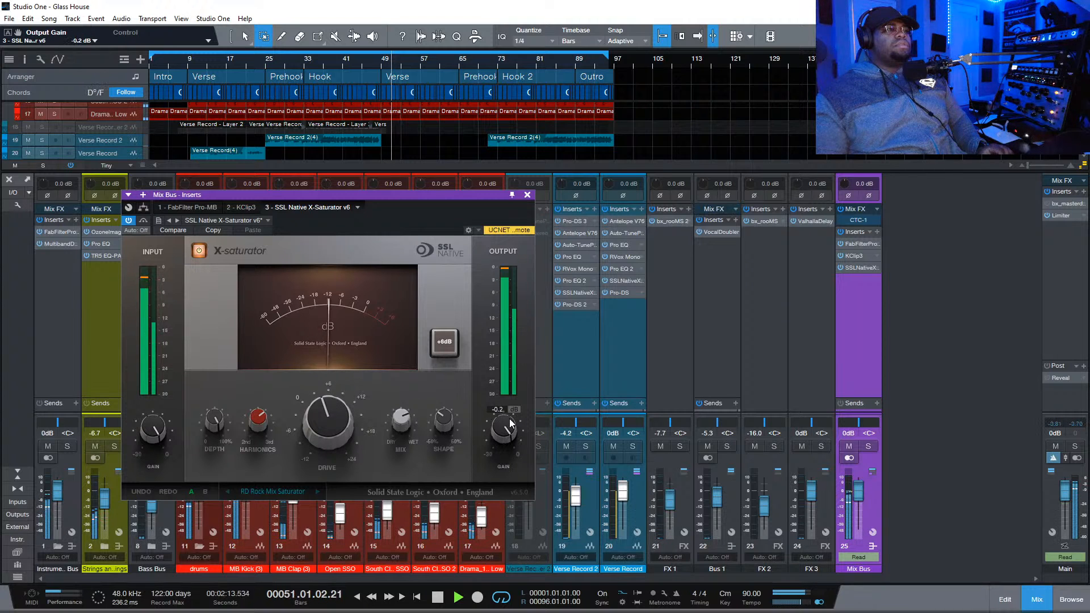
pyautogui.moveTo(503, 433); pyautogui.dragTo(511, 429)
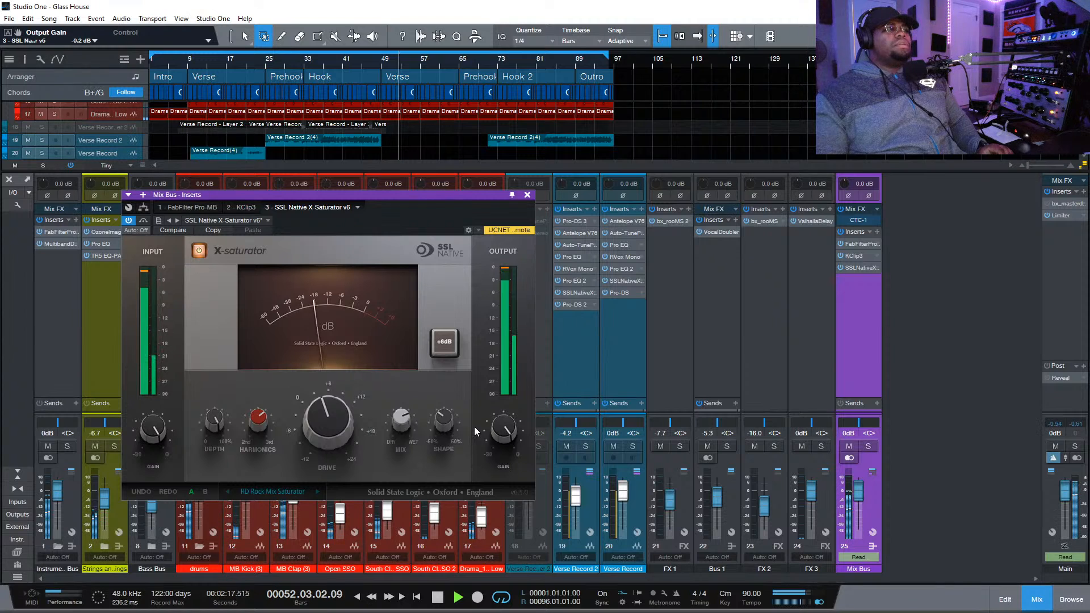
pyautogui.moveTo(444, 424)
pyautogui.moveTo(336, 435); pyautogui.dragTo(356, 440)
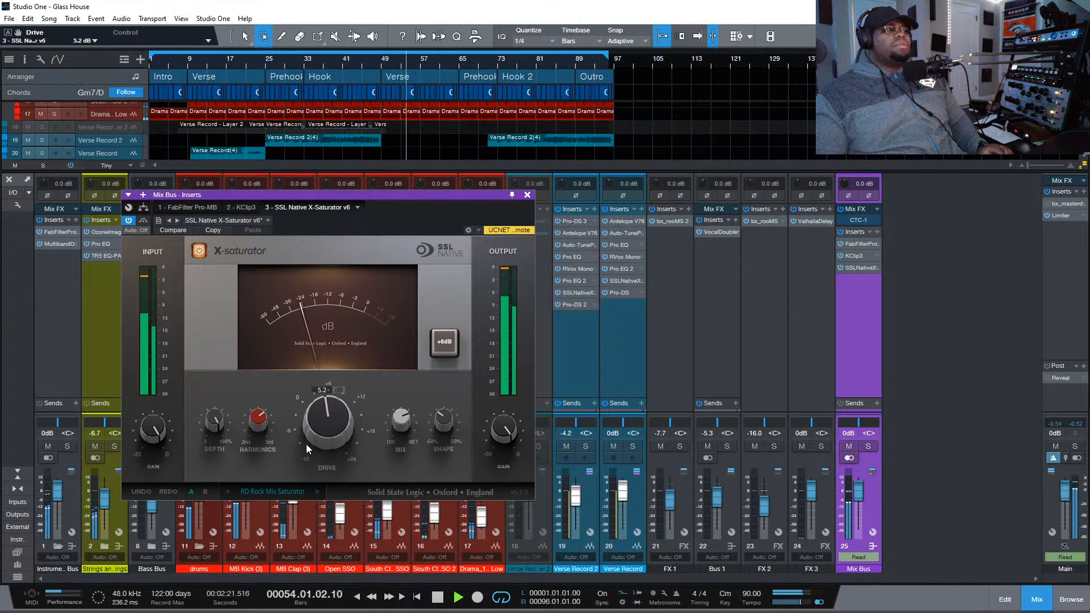
pyautogui.moveTo(269, 421)
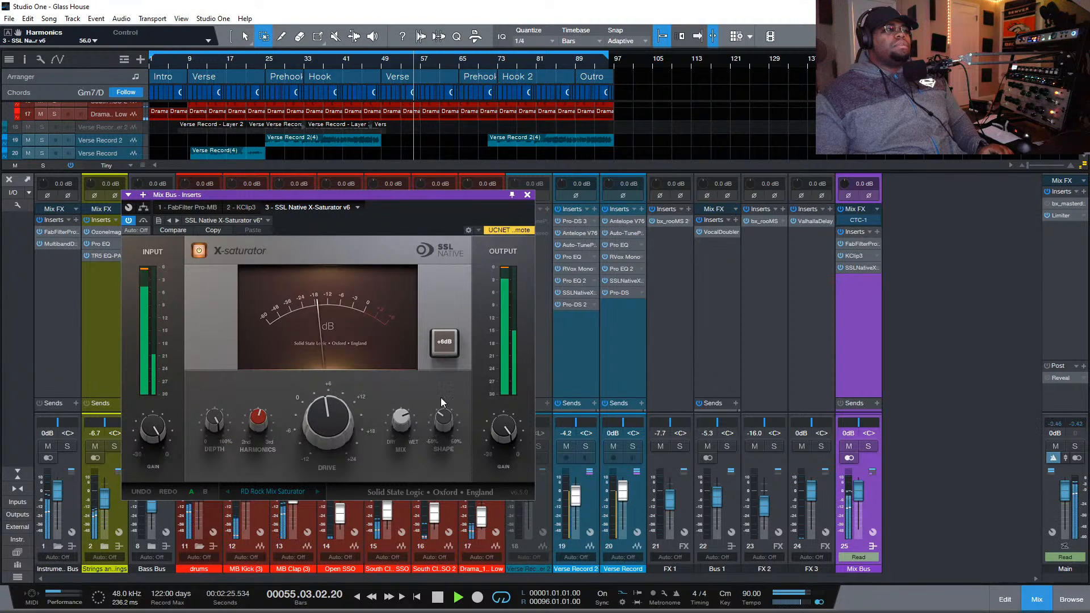
# Compare the Mix Bus X-Saturator with +6dB headroom on and off, leaving it off, and replay the song from around bar 25
pyautogui.click(446, 344)
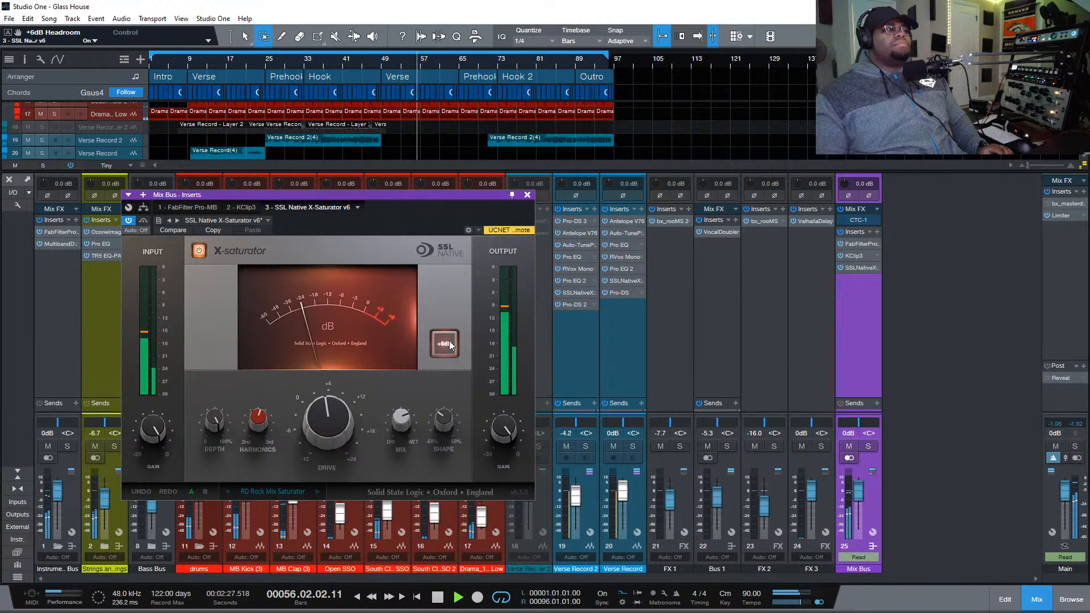
pyautogui.click(446, 344)
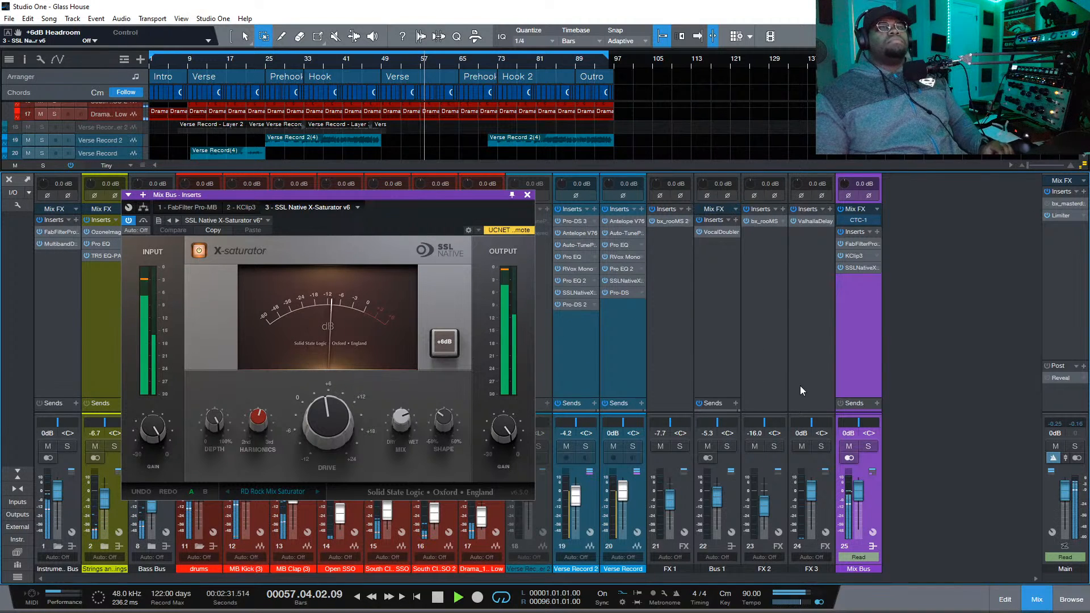
pyautogui.click(261, 61)
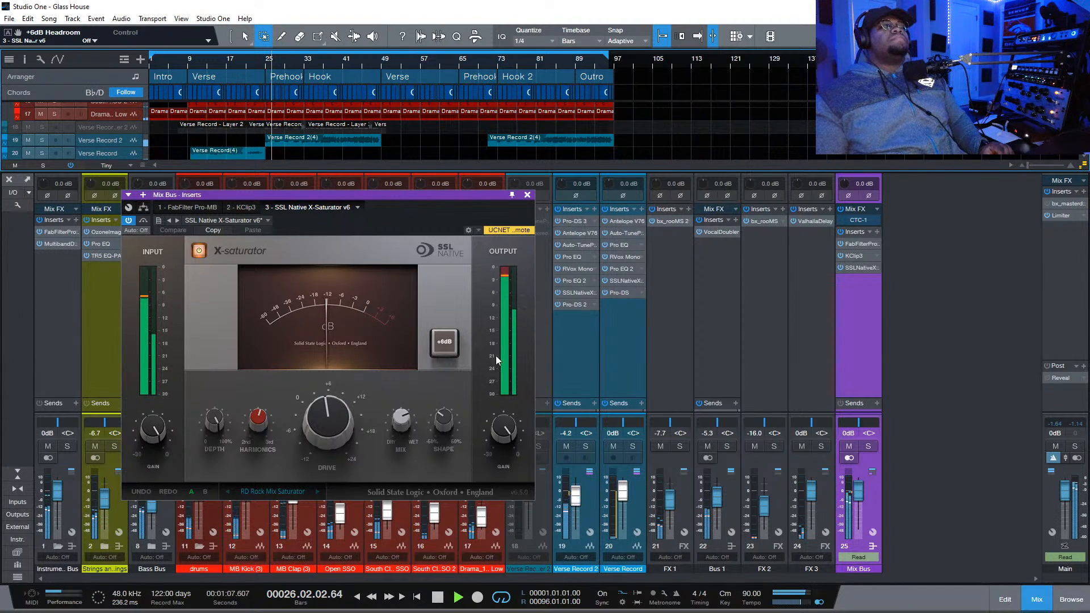
# Reset the Pro-DS output level to 0 dB on both Verse Record 2 and Verse Record
pyautogui.click(581, 306)
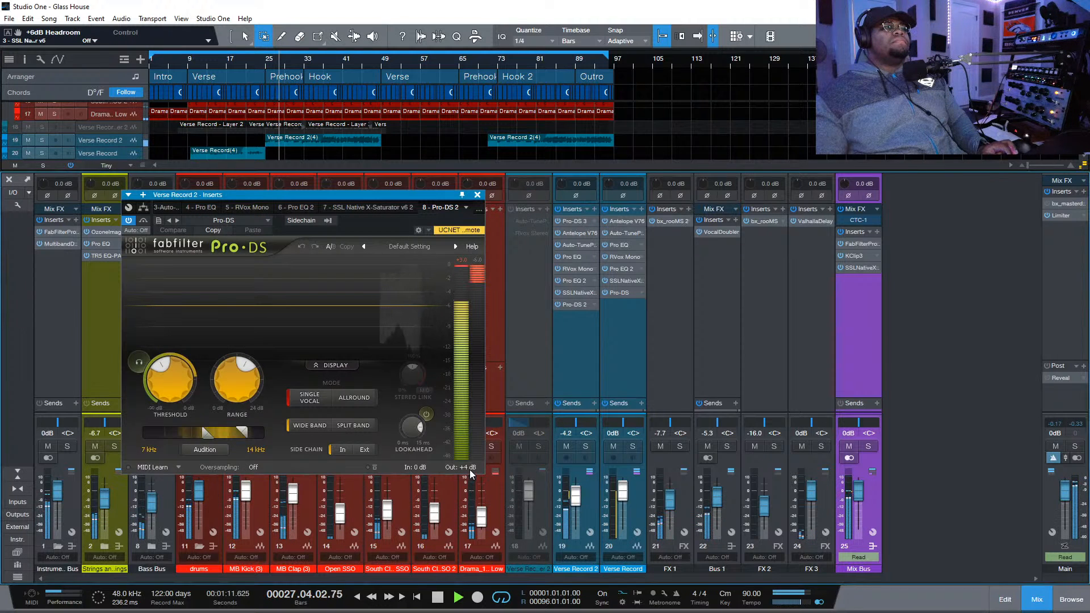
pyautogui.click(624, 292)
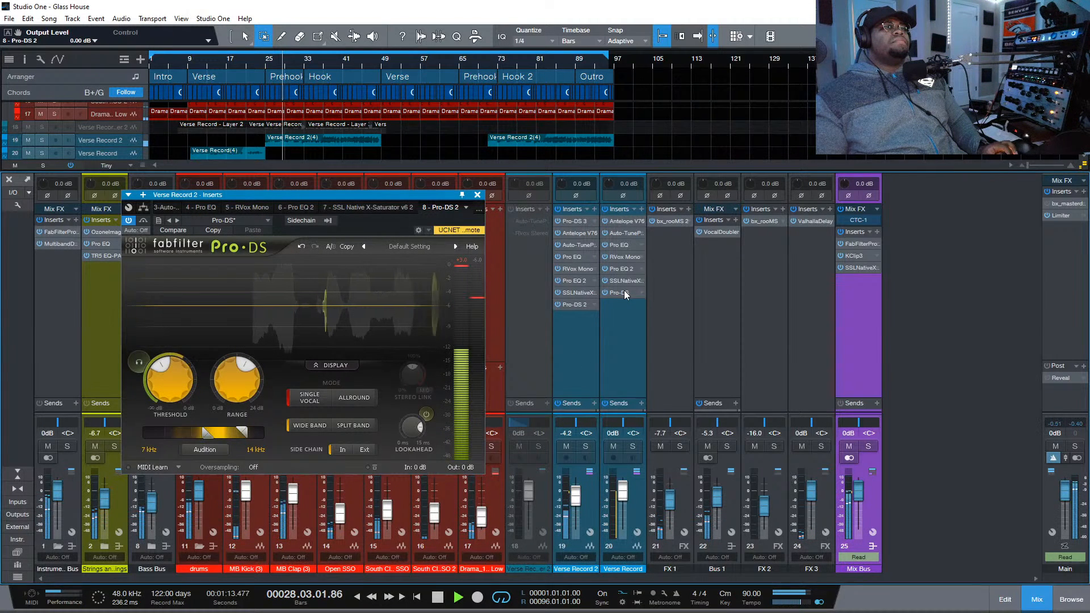
pyautogui.keyDown('ctrl'); pyautogui.click(468, 468); pyautogui.keyUp('ctrl')
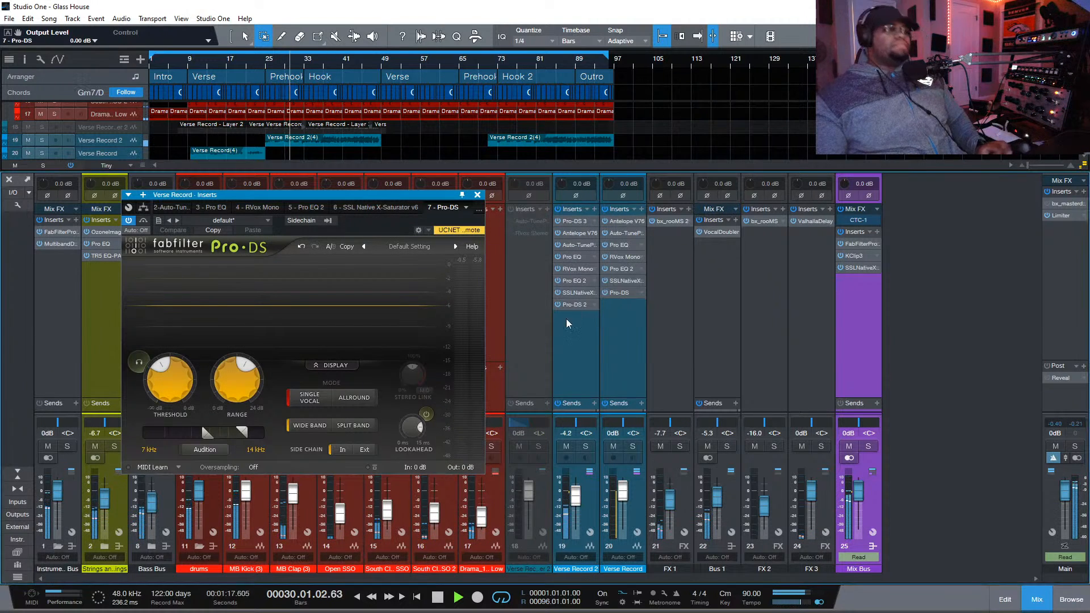
# Reopen the Mix Bus X-Saturator and try Drive at 3.2 dB and higher, with Mix at 100 and 61
pyautogui.click(861, 267)
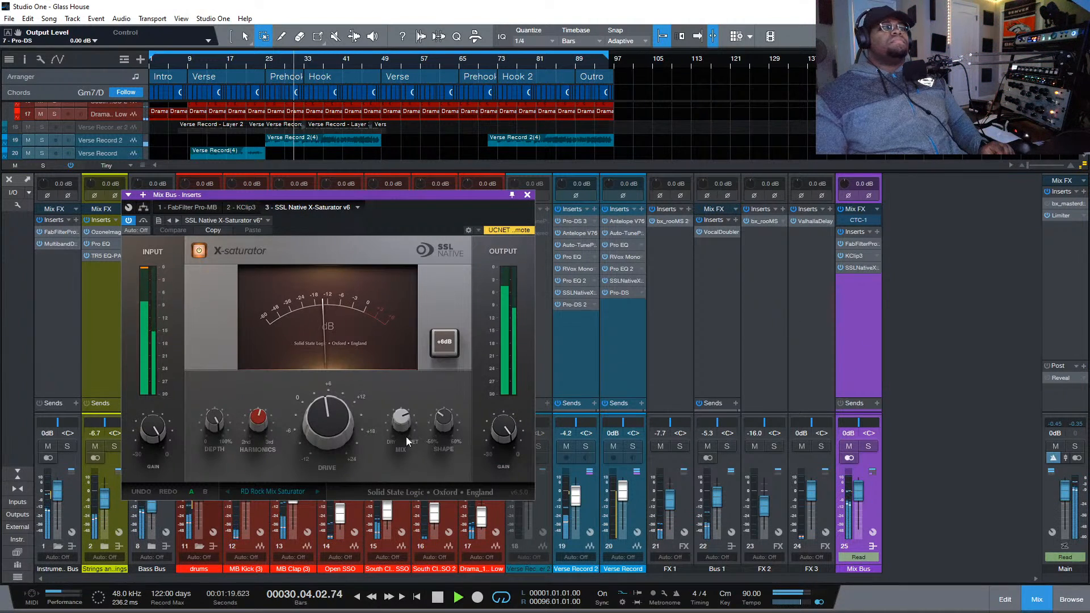
pyautogui.click(499, 435)
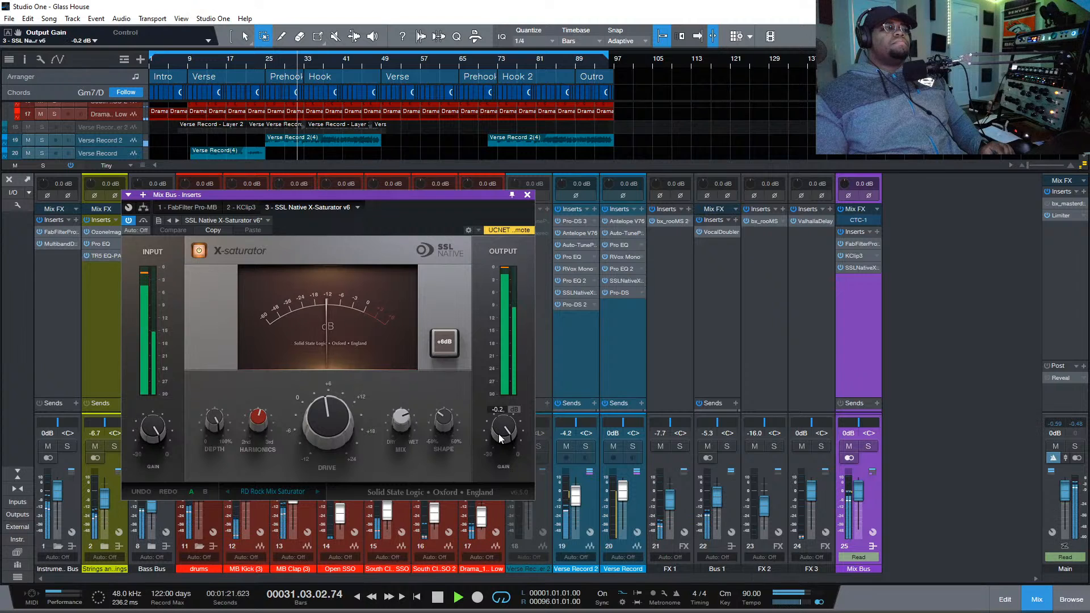
pyautogui.moveTo(311, 436); pyautogui.dragTo(313, 447)
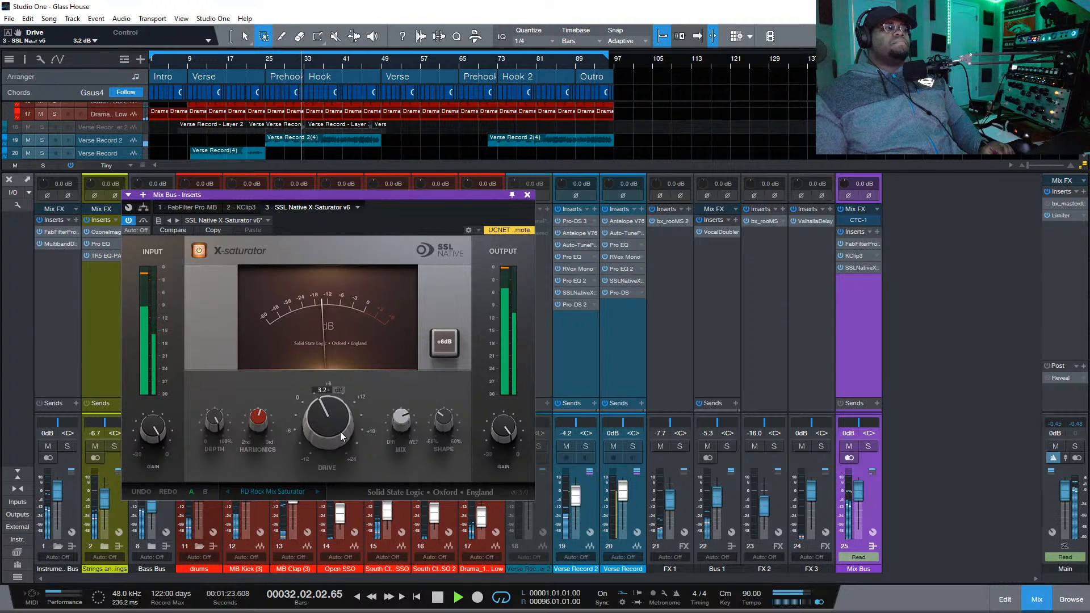
pyautogui.moveTo(406, 430); pyautogui.dragTo(427, 374)
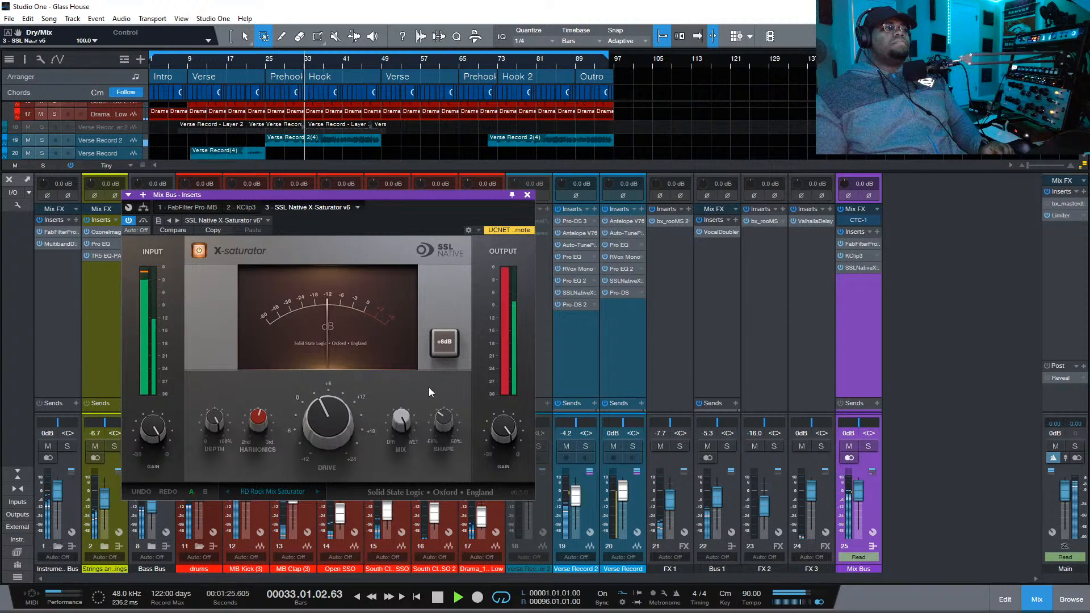
pyautogui.moveTo(316, 427); pyautogui.dragTo(330, 424)
pyautogui.moveTo(404, 430); pyautogui.dragTo(389, 467)
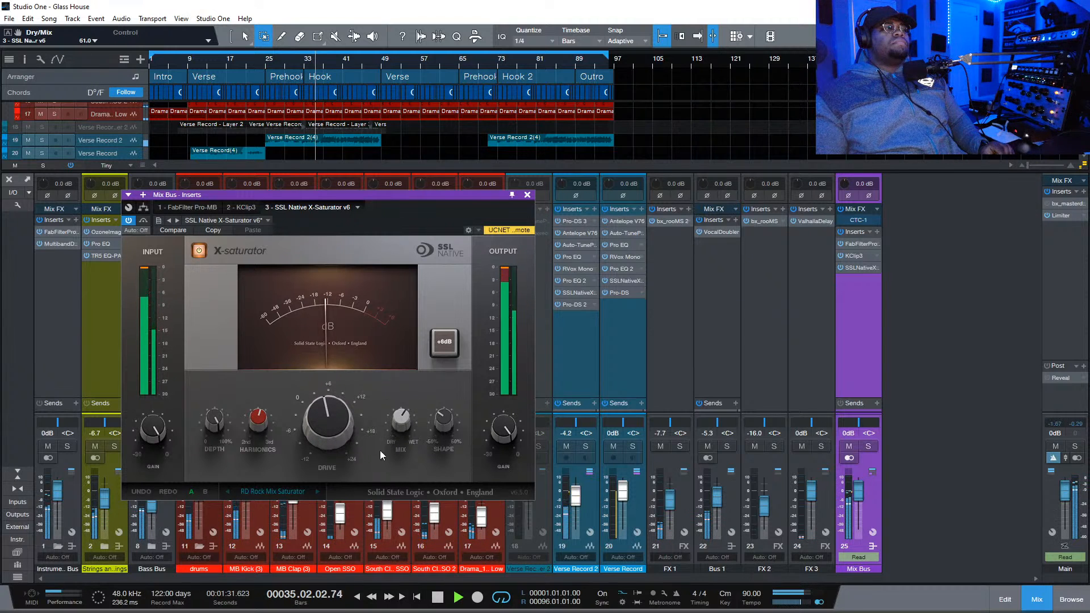
# Fine-tune the Mix Bus X-Saturator's input gain, set Mix to 69 and Shape to -13, and save the song
pyautogui.moveTo(159, 431); pyautogui.dragTo(161, 435)
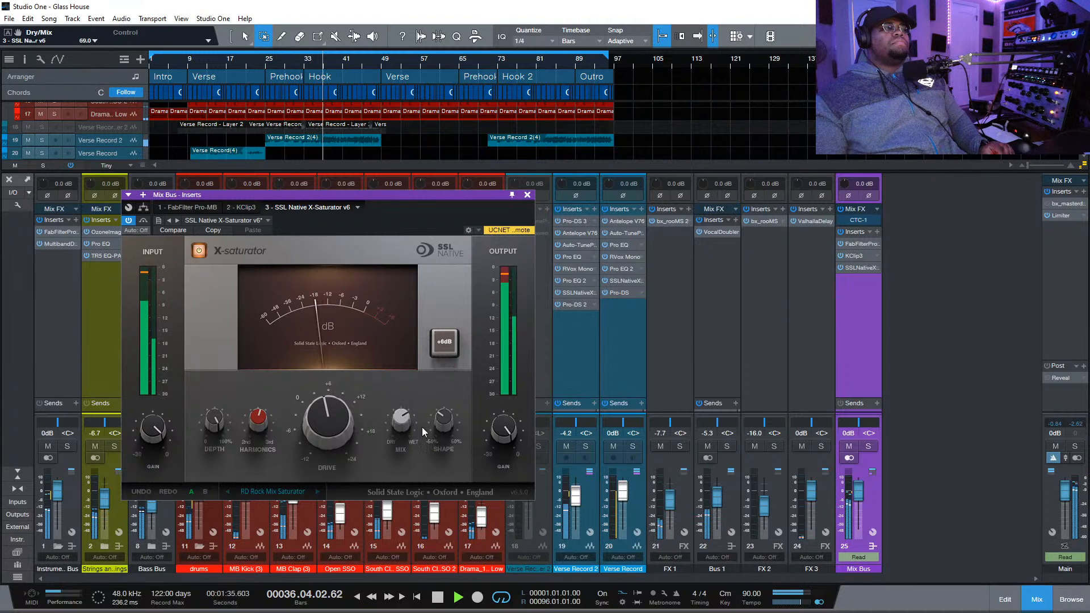
pyautogui.moveTo(437, 428); pyautogui.dragTo(465, 398)
pyautogui.moveTo(448, 464); pyautogui.dragTo(437, 492)
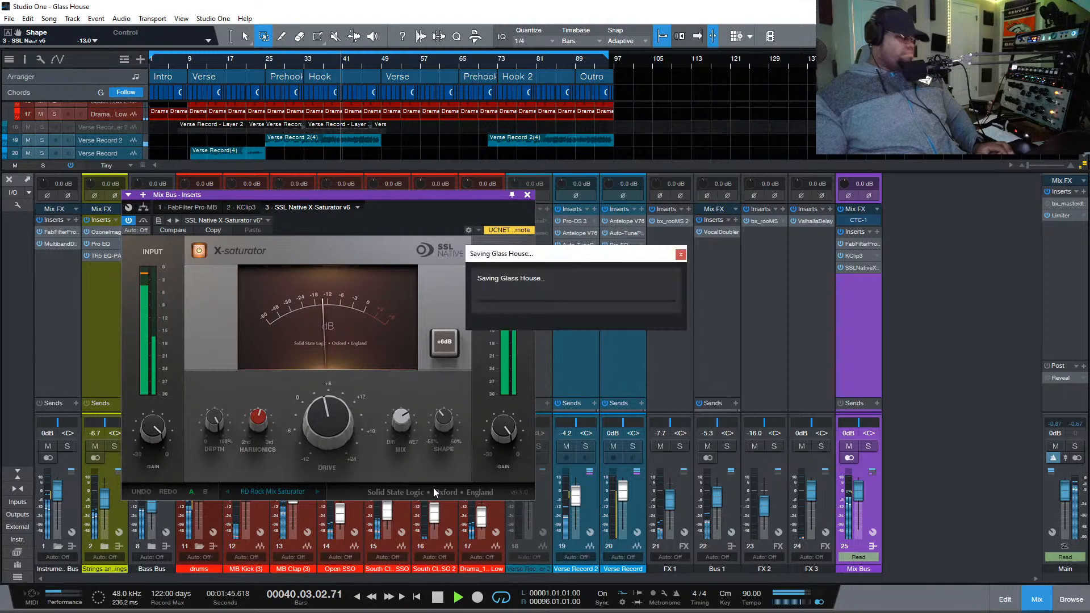
# Compare the Mix Bus with X-Saturator bypassed and active, enlarging the console faders to check the Main output level
pyautogui.click(841, 268)
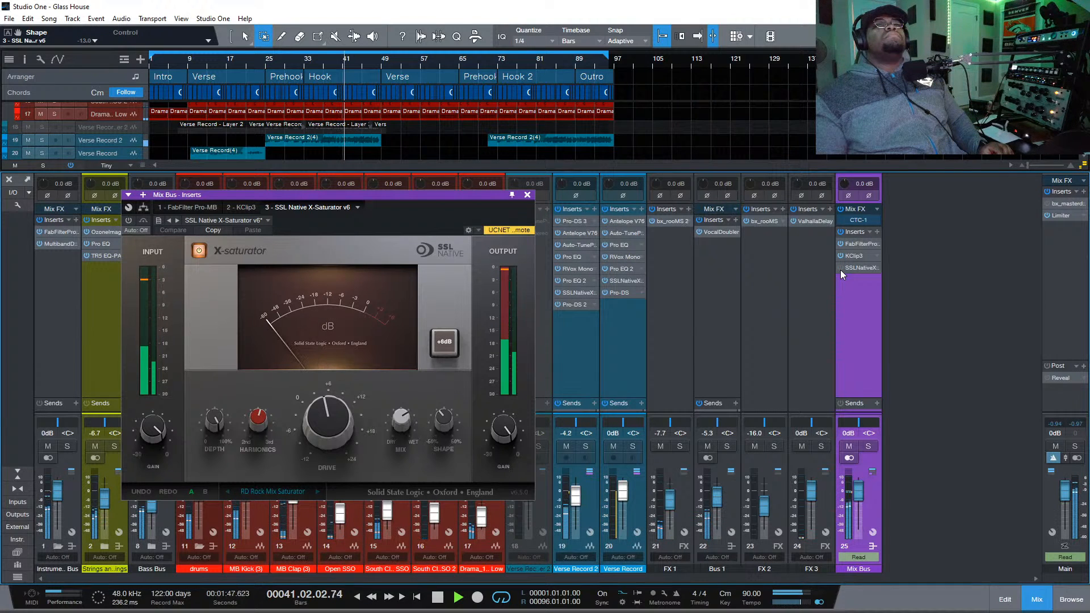
pyautogui.click(841, 268)
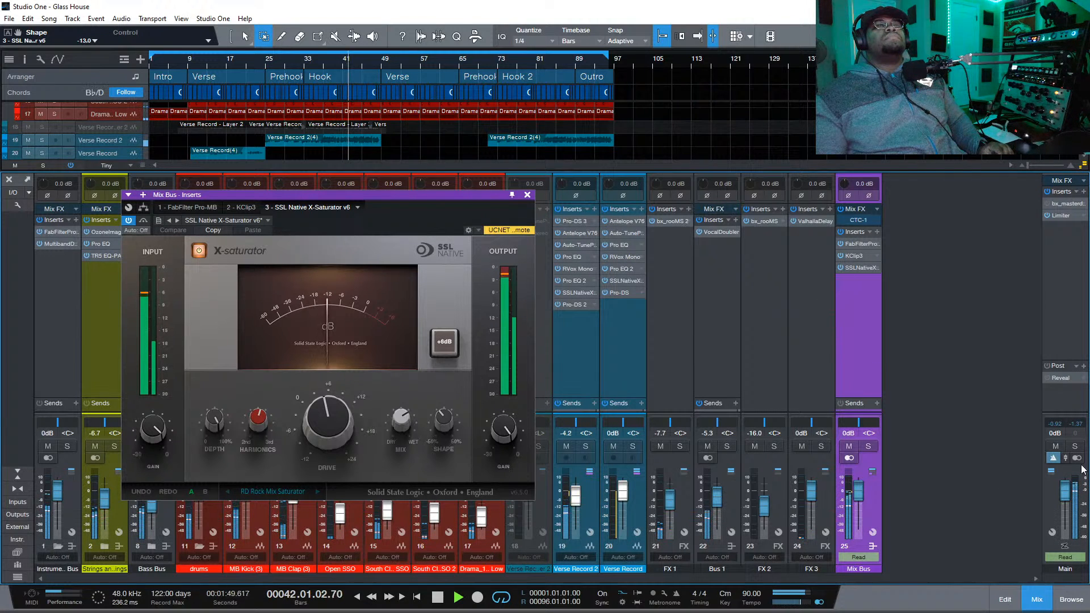
pyautogui.moveTo(1065, 413); pyautogui.dragTo(1040, 275)
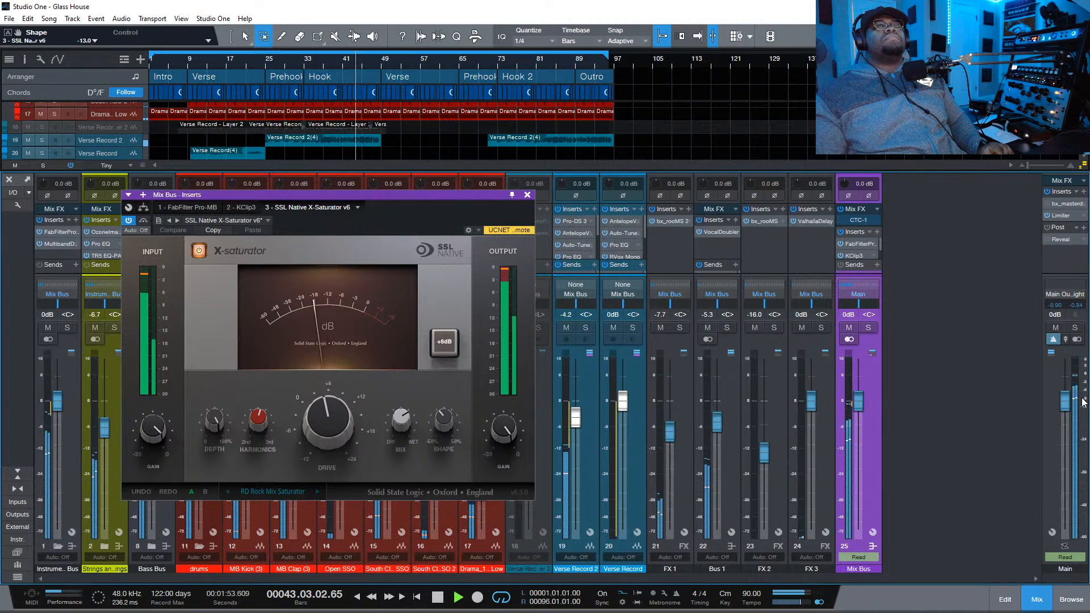
pyautogui.press('space')
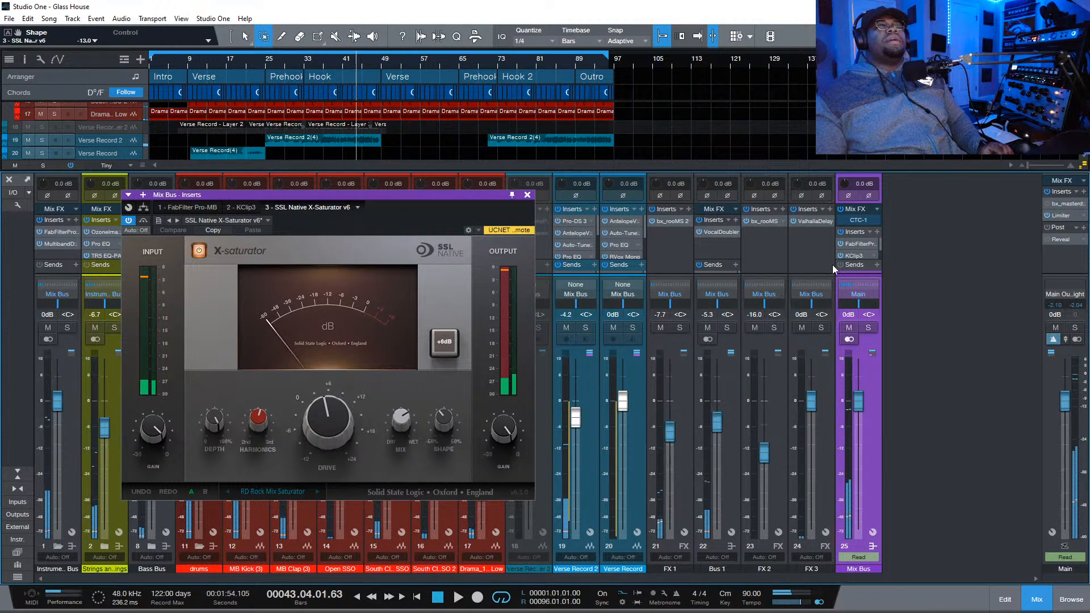
# Restore the full insert view and set the Mix Bus X-Saturator's input gain to 0 dB, Drive to 0.9 dB and Mix to 47
pyautogui.moveTo(828, 275); pyautogui.dragTo(837, 389)
pyautogui.doubleClick(862, 270)
pyautogui.doubleClick(862, 271)
pyautogui.moveTo(332, 430); pyautogui.dragTo(340, 451)
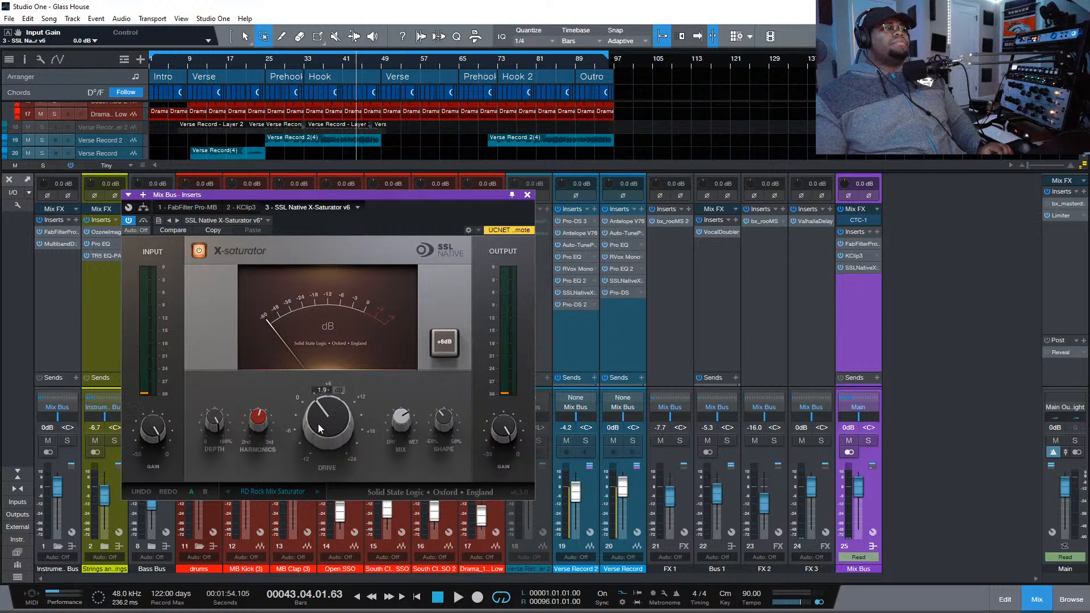
pyautogui.press('space')
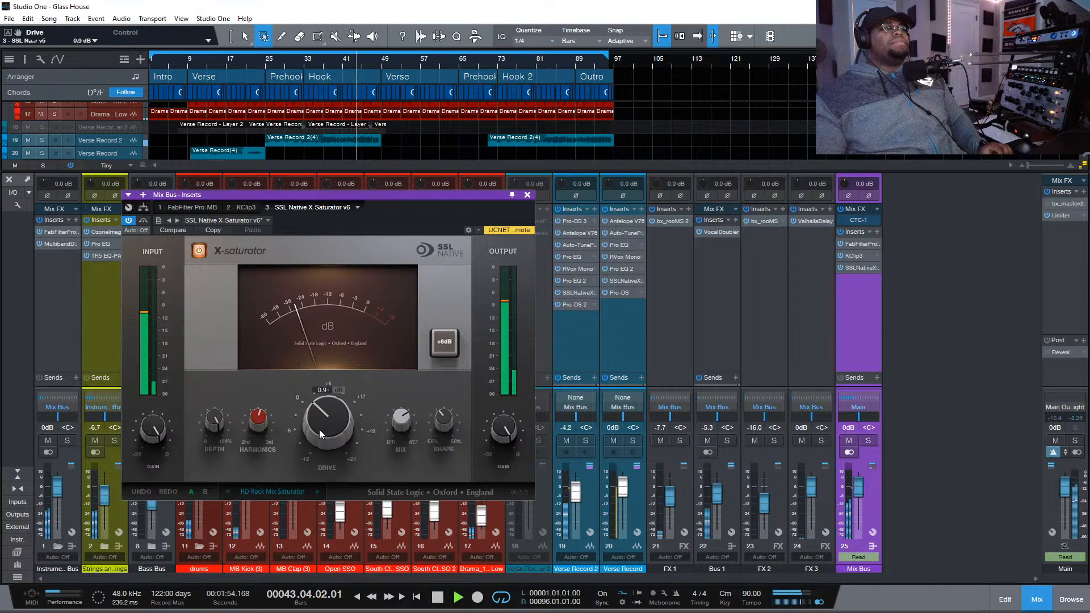
pyautogui.moveTo(399, 444); pyautogui.dragTo(398, 453)
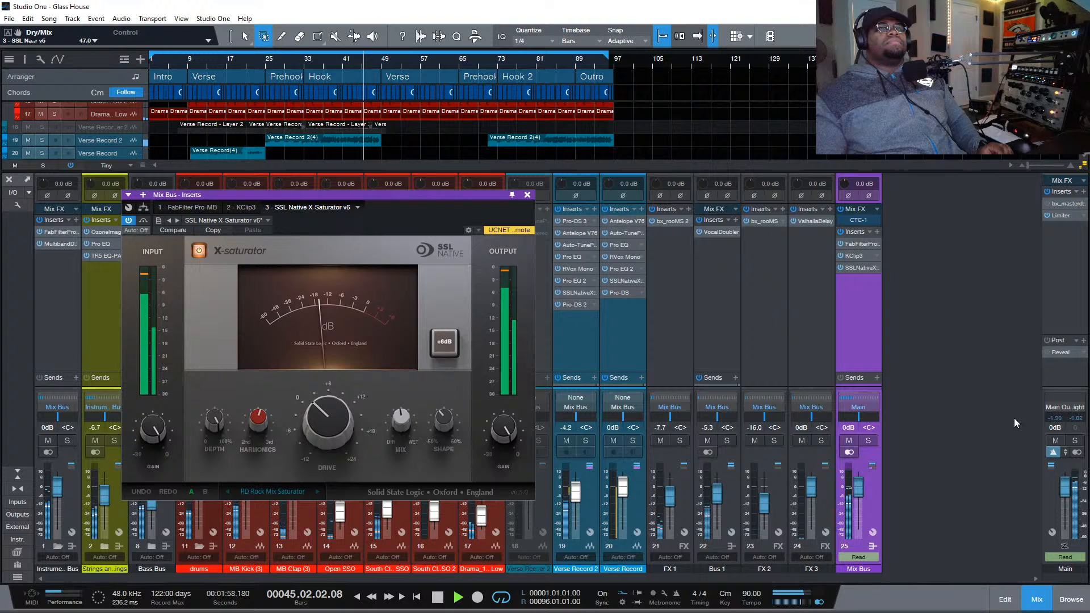
# Add bx_meter to the Main channel's post-fader inserts, check the output level during playback, and close its window
pyautogui.click(1083, 341)
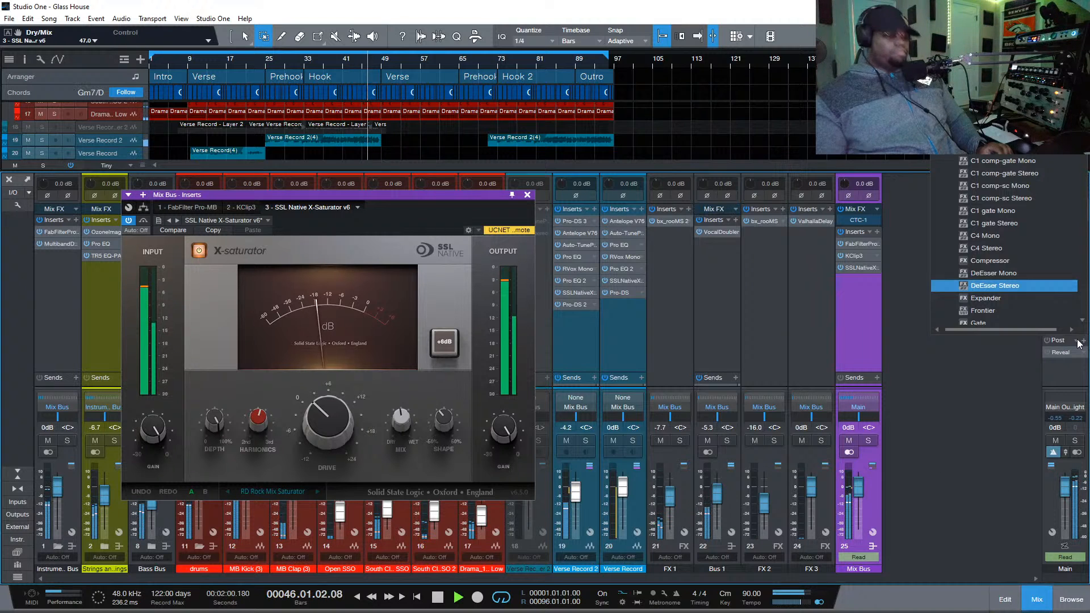
pyautogui.write('met')
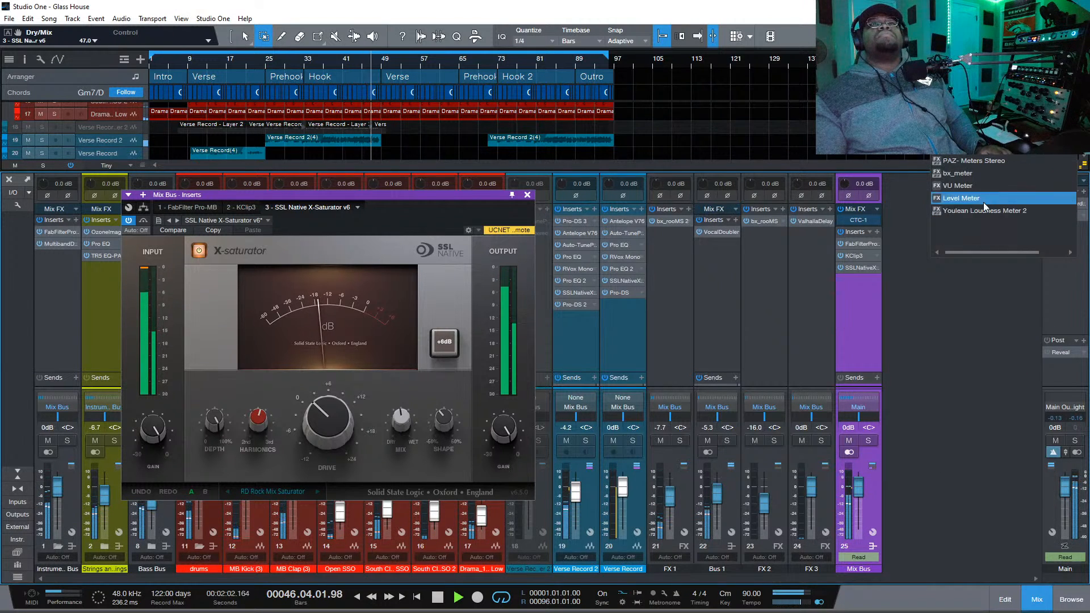
pyautogui.click(980, 171)
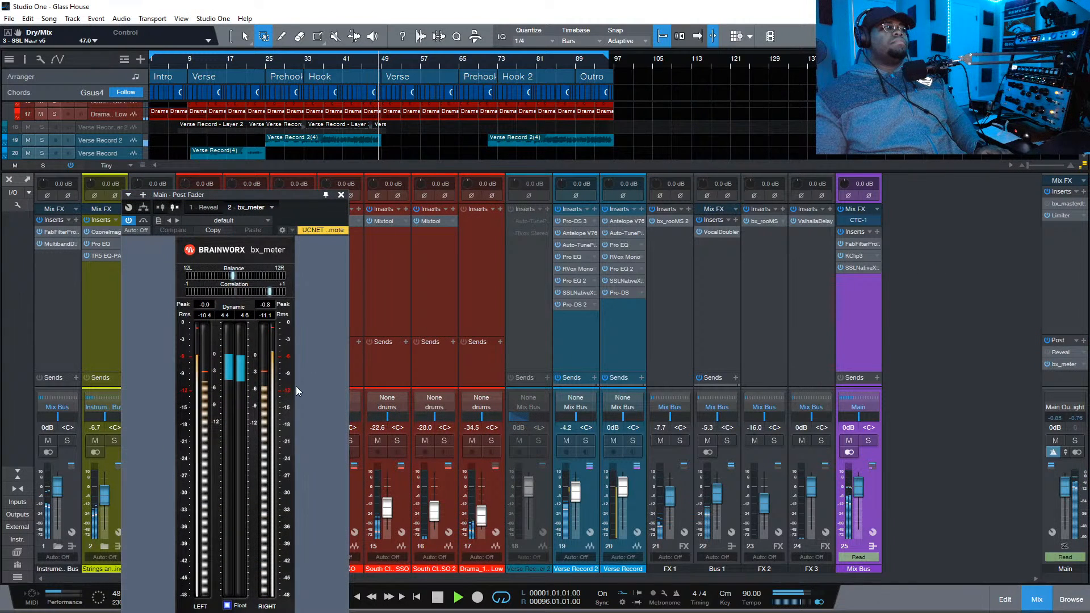
pyautogui.click(1062, 363)
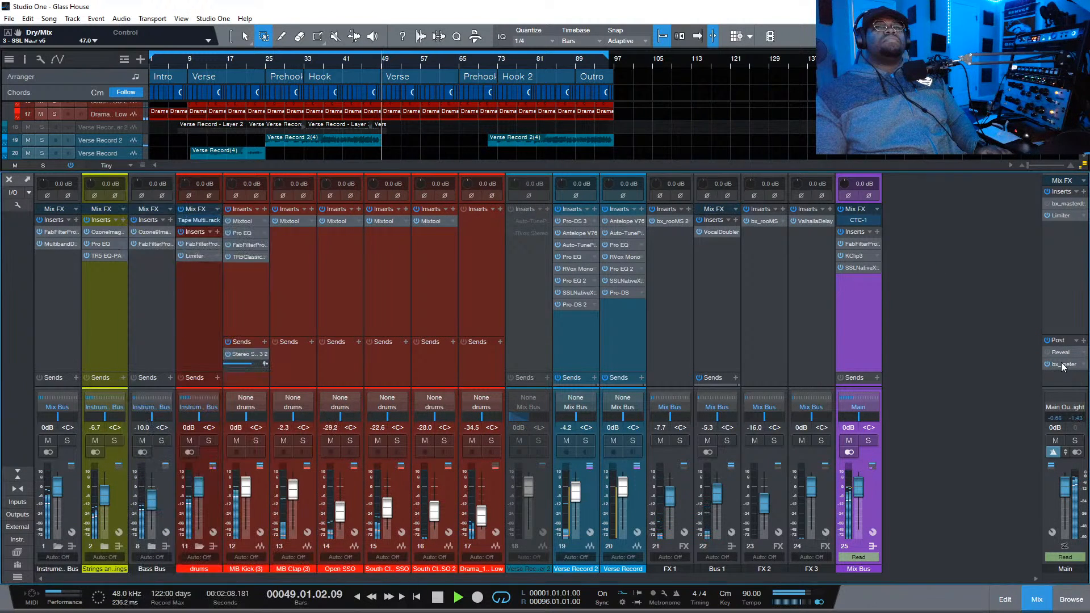
# Reset the Pre gain of the Mix Bus KClip3 to 0 dB, bypass and close the plug-in, and resume playback
pyautogui.click(867, 255)
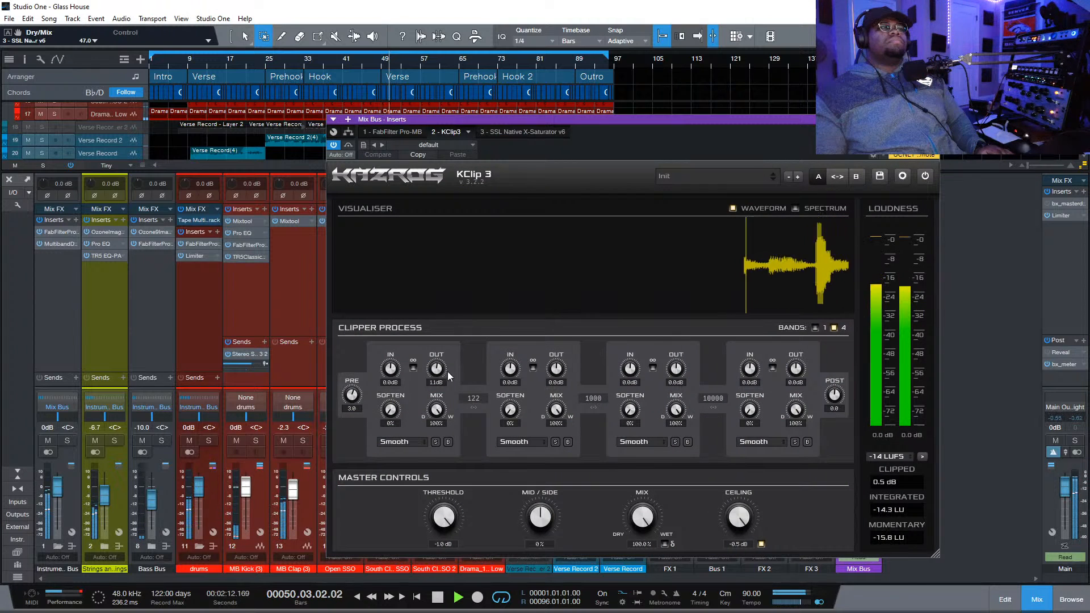
pyautogui.doubleClick(354, 393)
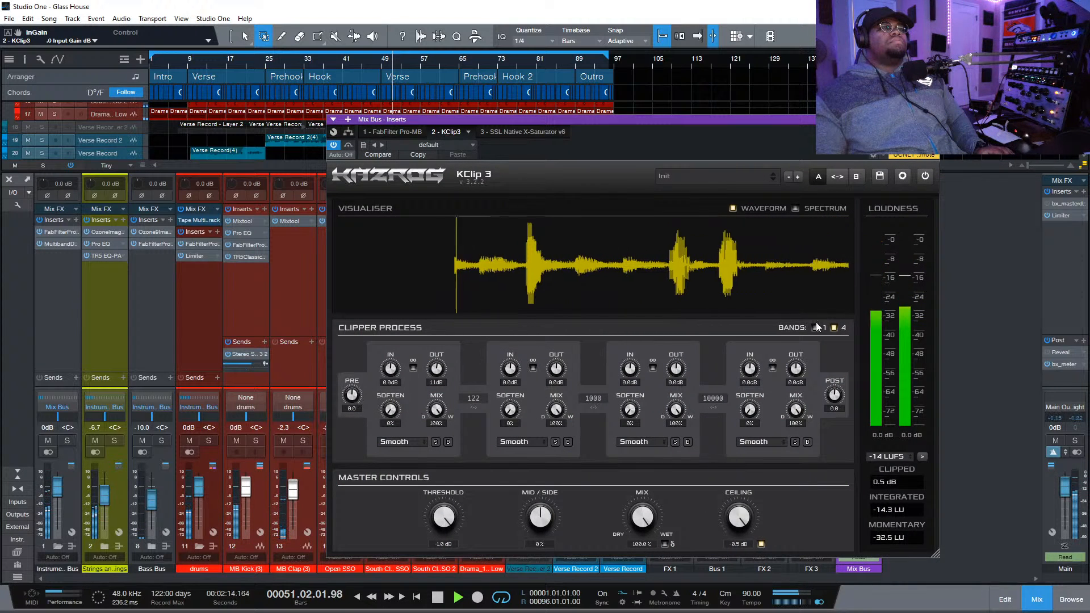
pyautogui.press('space')
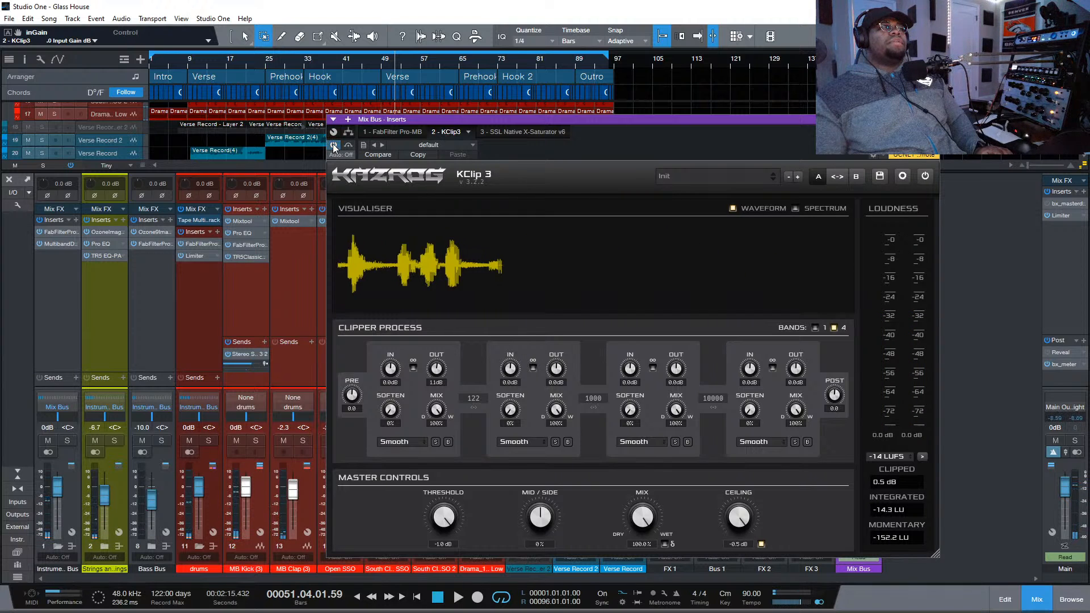
pyautogui.click(933, 120)
pyautogui.press('space')
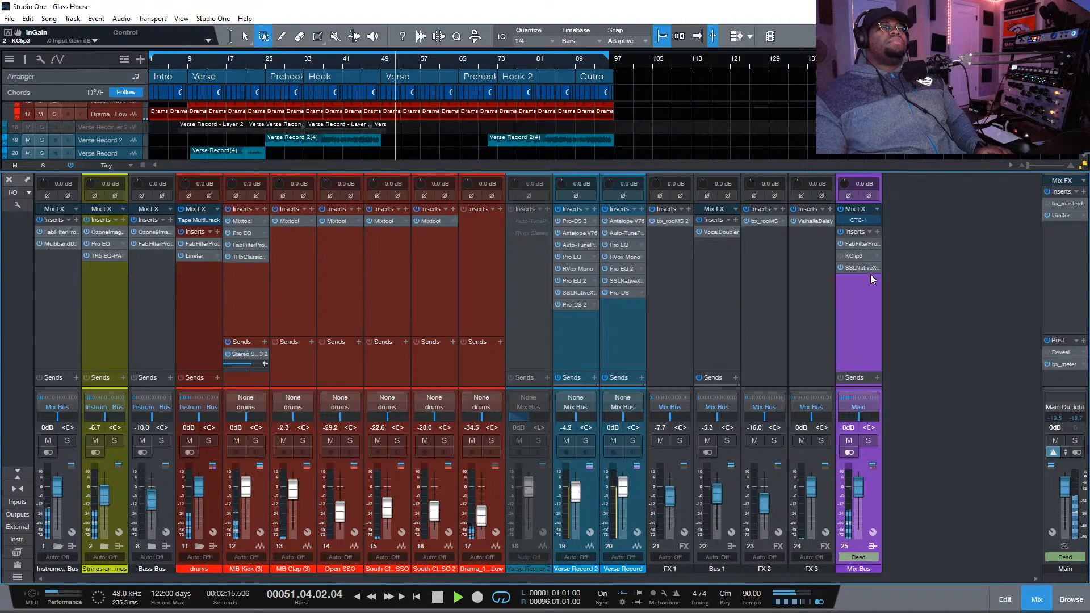
# Reopen the Mix Bus X-Saturator, play from the first verse, and set Drive to 3.5 dB and Depth to 100%
pyautogui.doubleClick(861, 268)
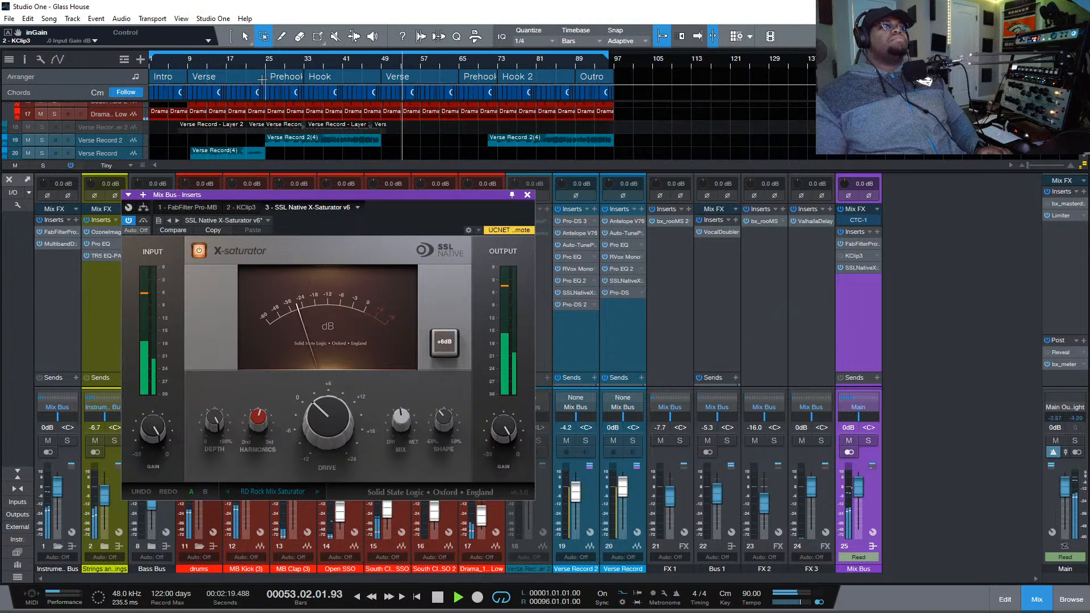
pyautogui.click(189, 60)
pyautogui.moveTo(333, 416)
pyautogui.moveTo(332, 411); pyautogui.dragTo(329, 434)
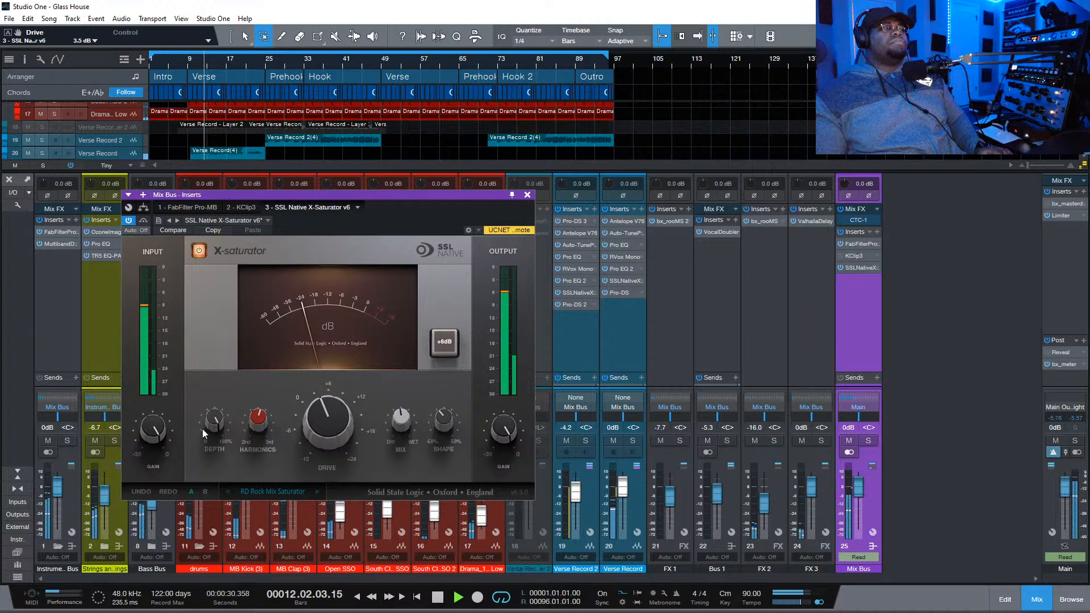
pyautogui.moveTo(202, 428); pyautogui.dragTo(182, 377)
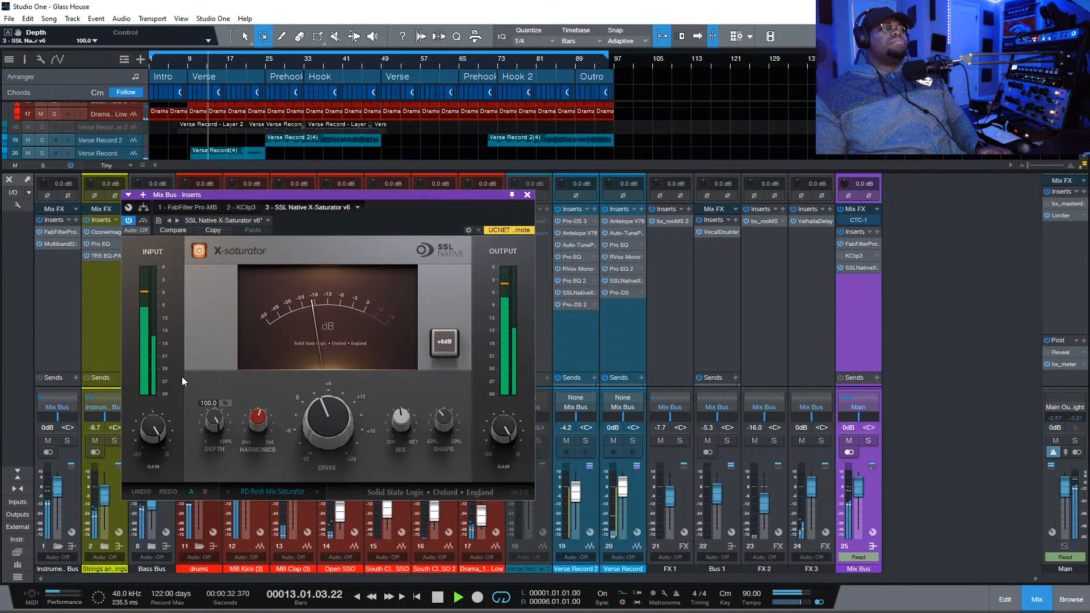
# Raise the X-Saturator's wet Mix, set Drive to 1.6 dB and Shape to 19%, and save the song
pyautogui.moveTo(398, 424); pyautogui.dragTo(399, 374)
pyautogui.moveTo(342, 439); pyautogui.dragTo(338, 447)
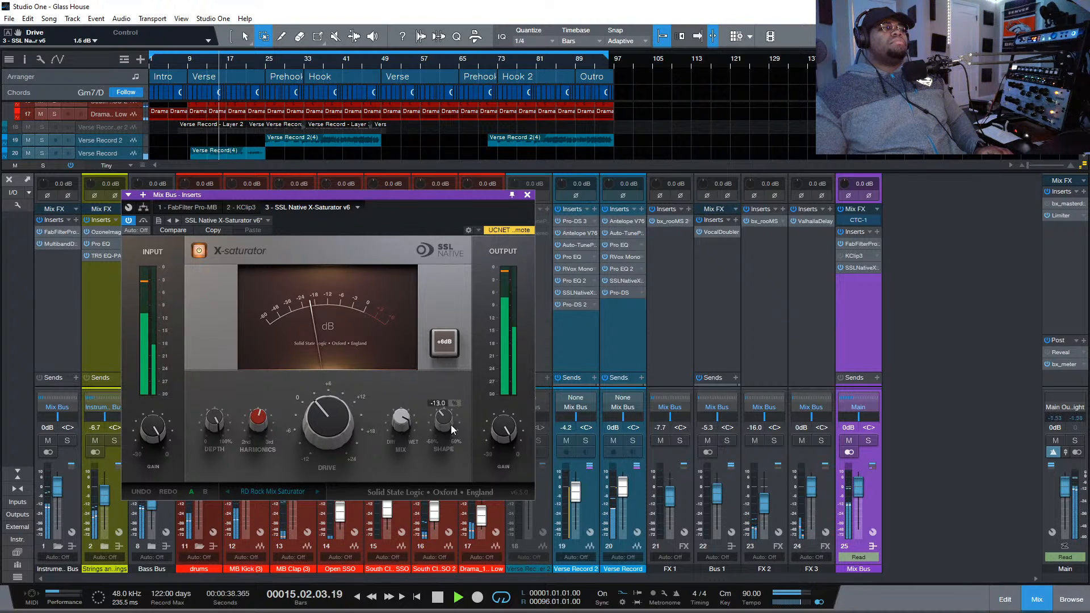
pyautogui.moveTo(451, 424); pyautogui.dragTo(447, 399)
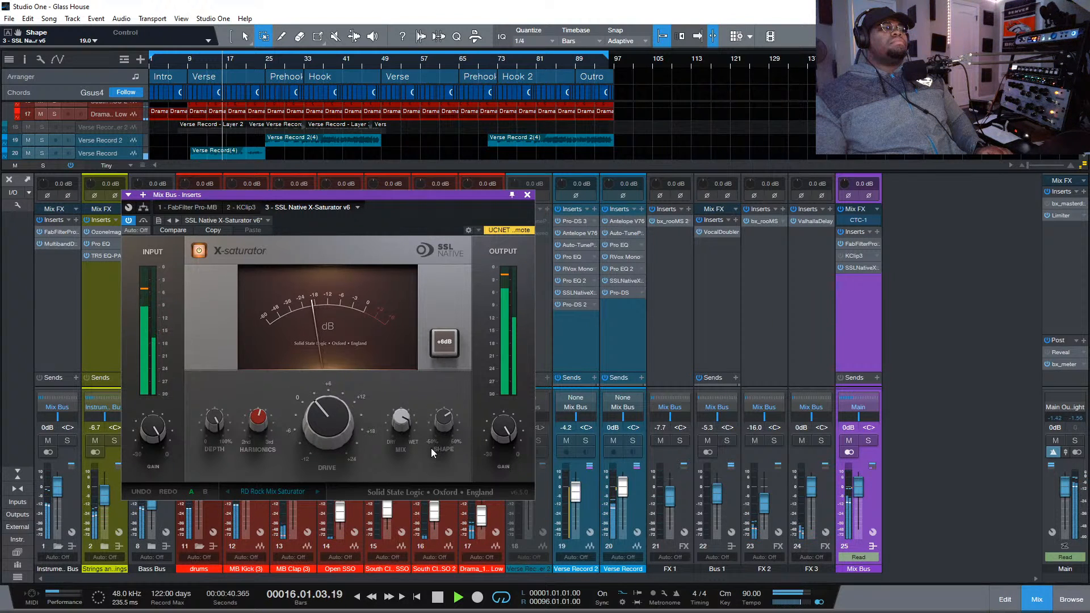
pyautogui.moveTo(491, 437)
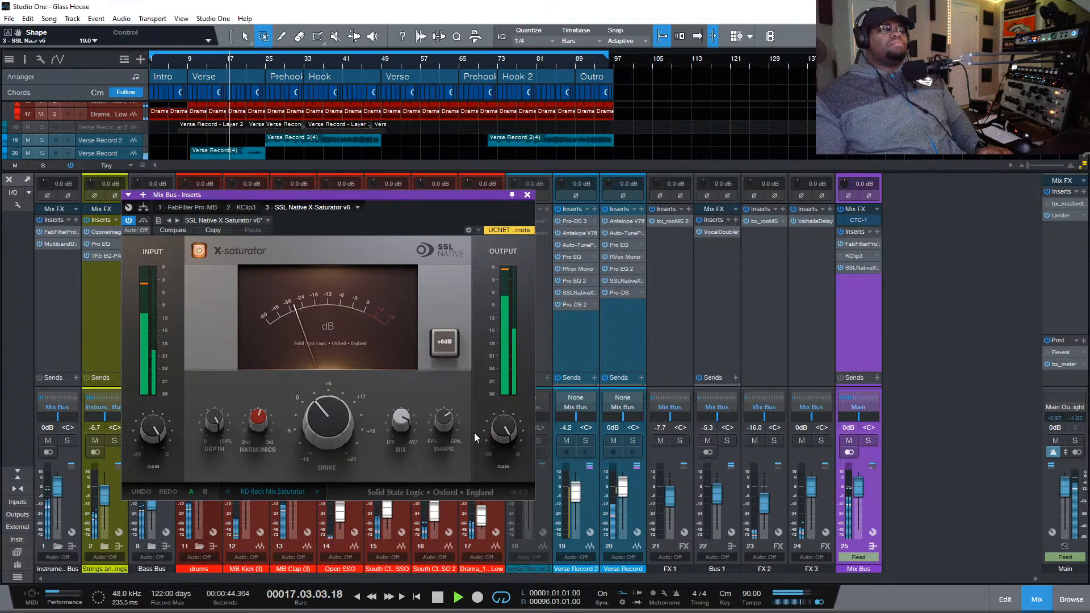
pyautogui.hotkey('ctrl', 's')
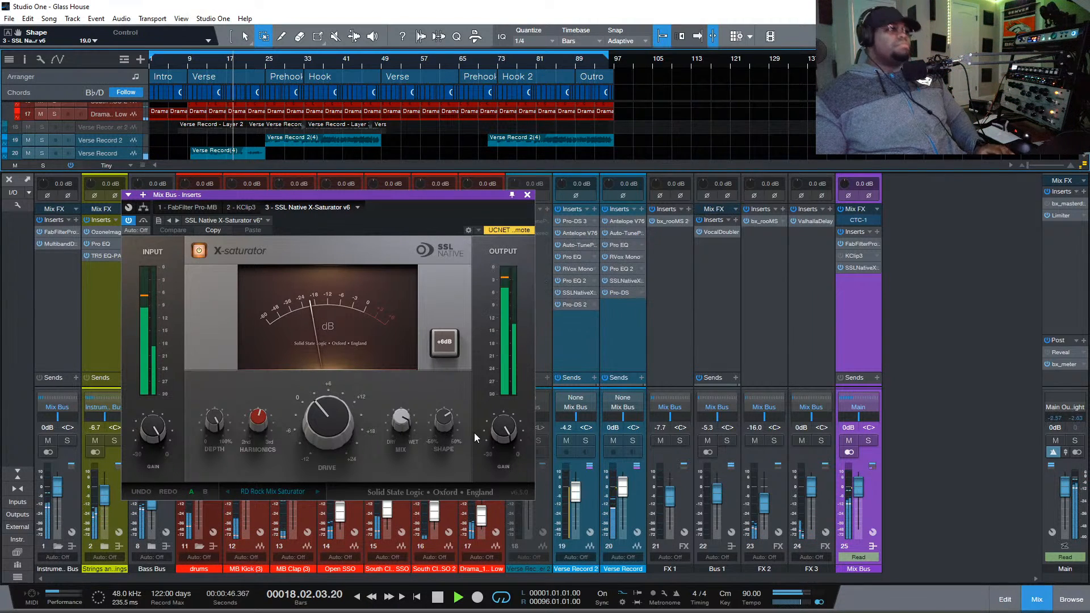
# Compare the Mix Bus sound with X-Saturator bypassed and active during the verse, leave it active, and stop playback
pyautogui.click(206, 254)
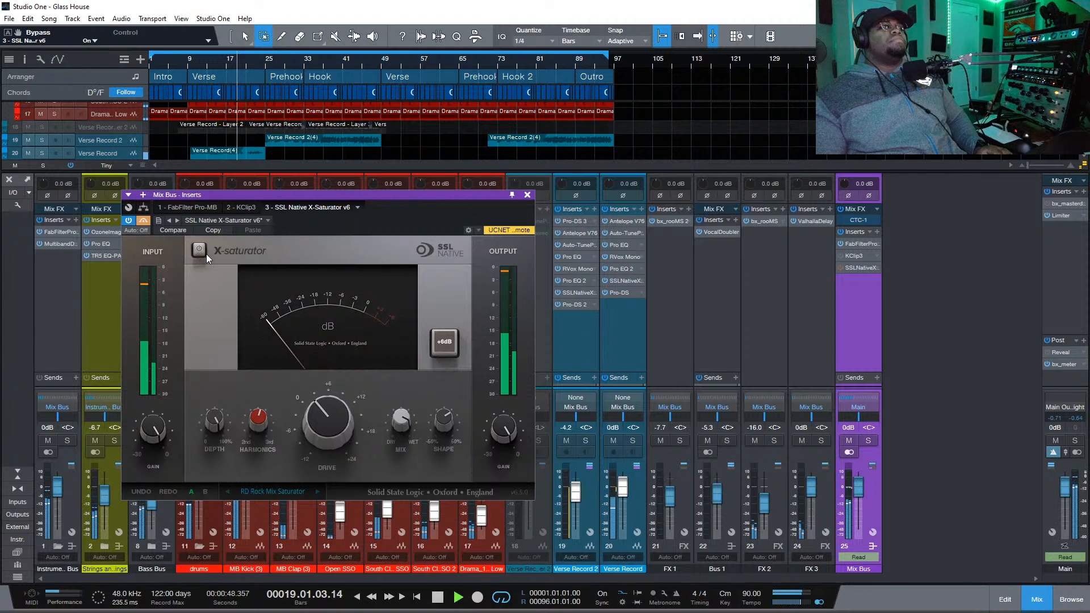
pyautogui.click(206, 254)
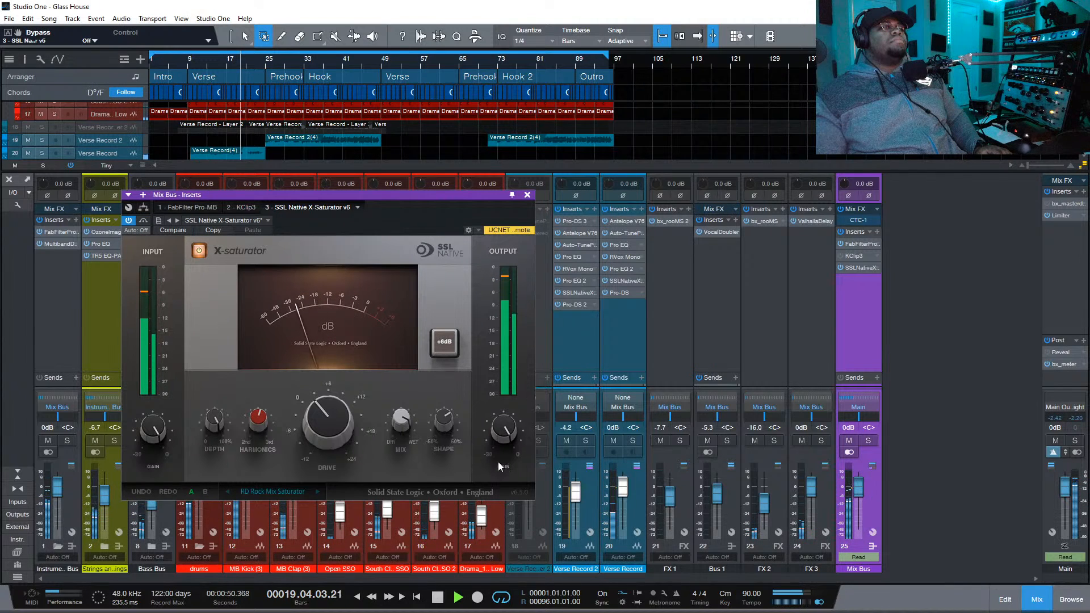
pyautogui.click(198, 251)
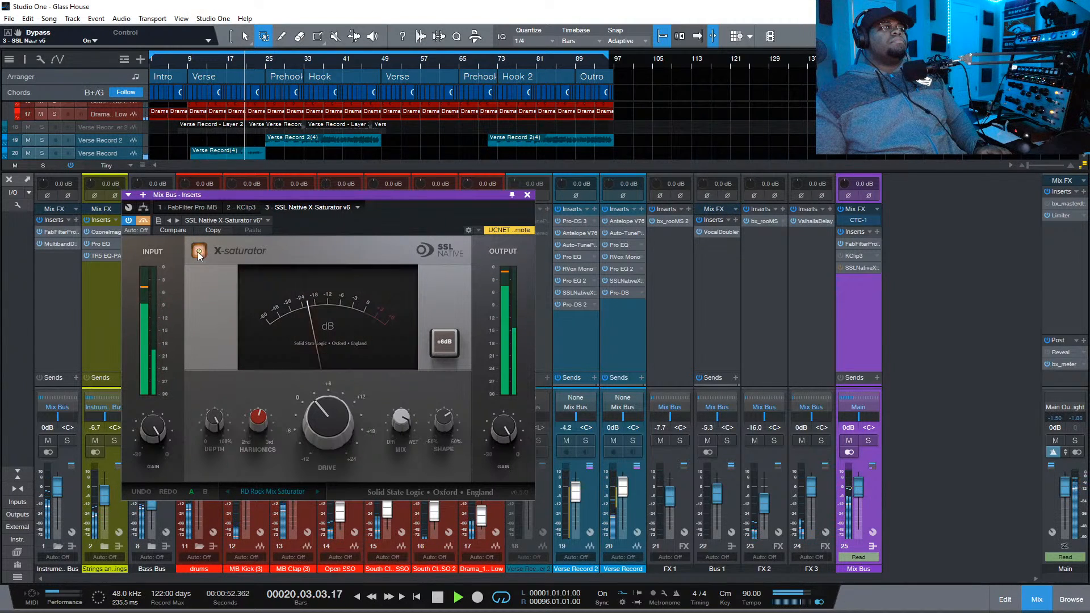
pyautogui.click(198, 251)
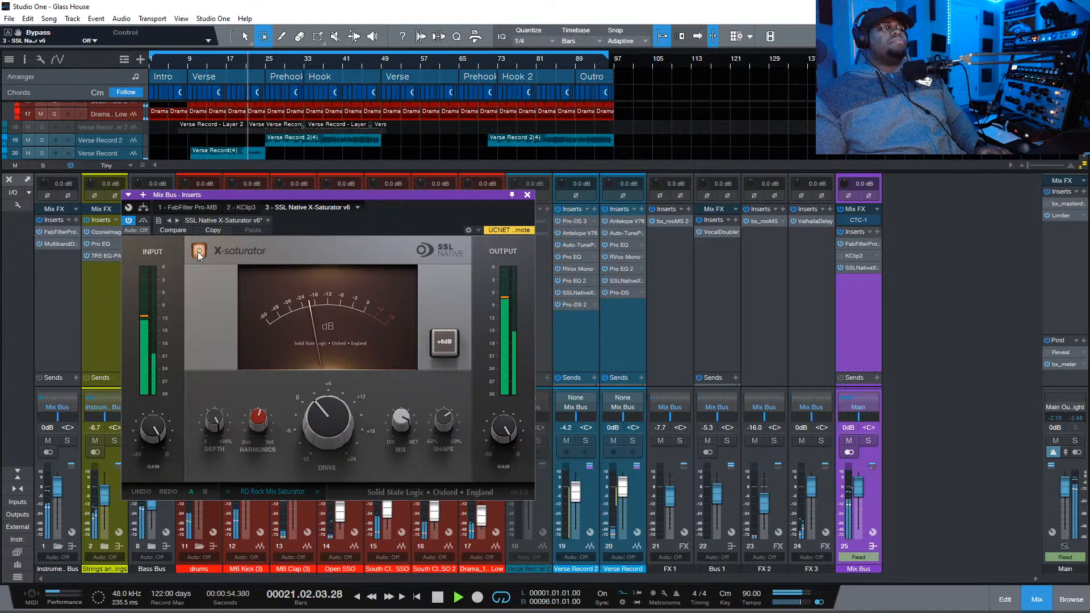
pyautogui.press('space')
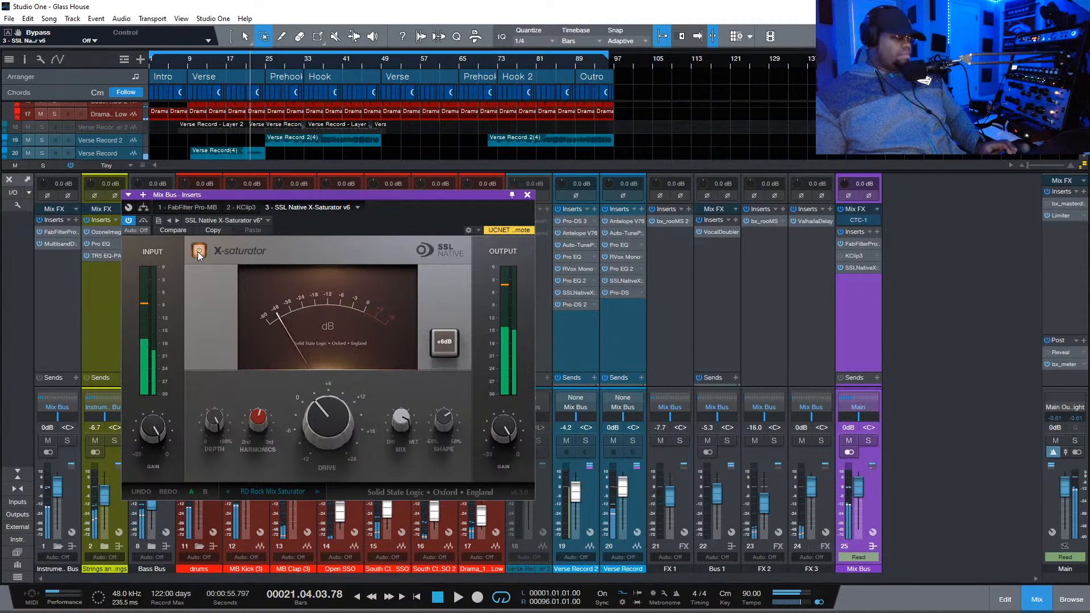